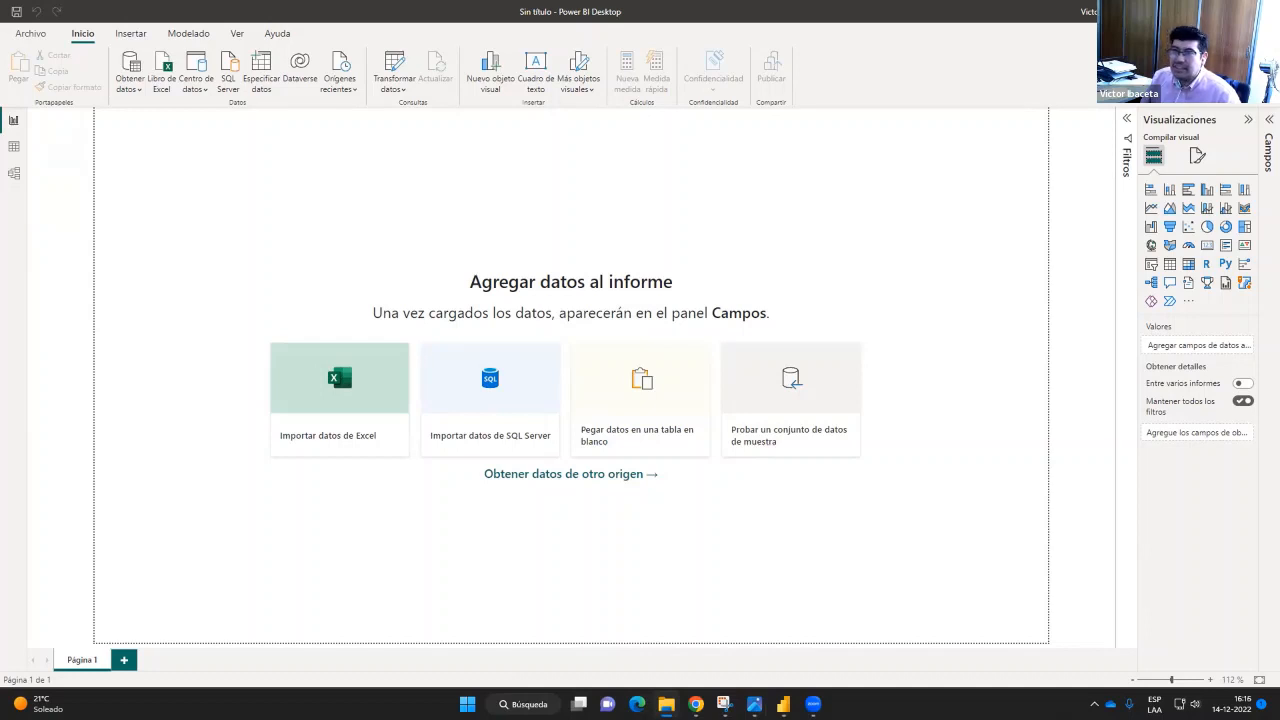
Switch to File Explorer and open the Proyecto 2 folder inside Modulo 3 > Ejercicios
{"action": "left_click", "coordinate": [666, 704]}
{"action": "left_click", "coordinate": [740, 230]}
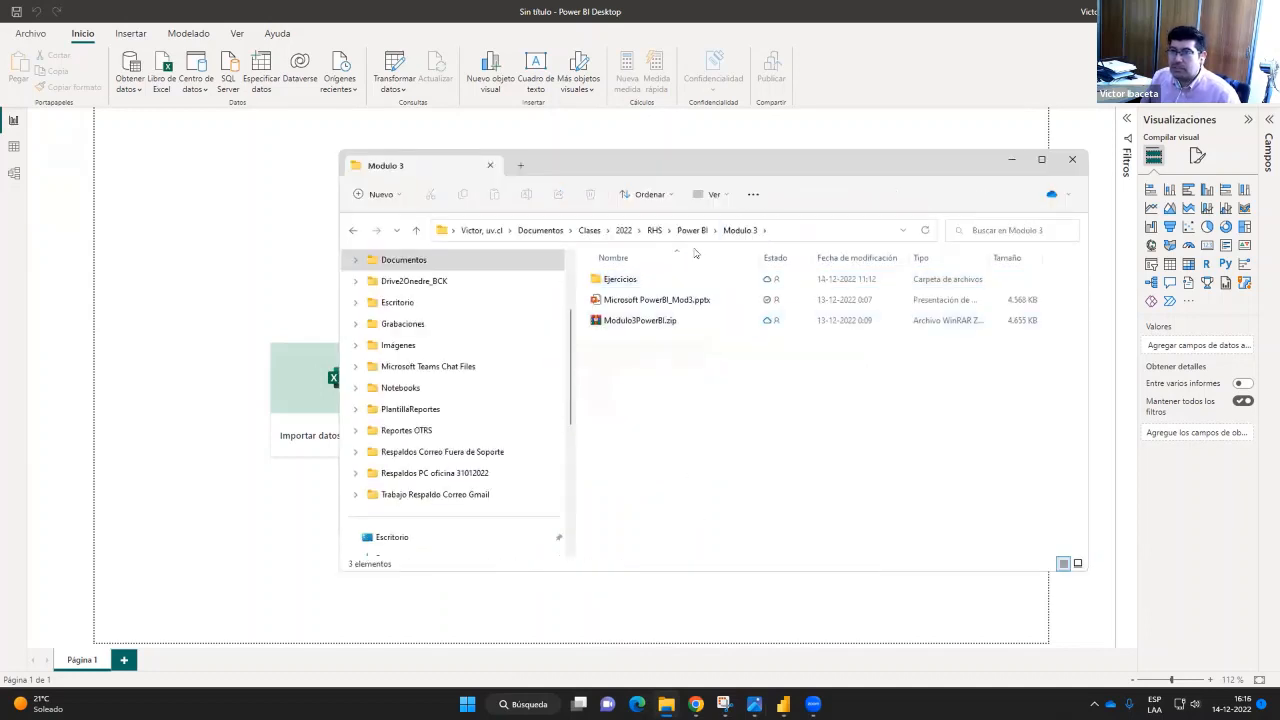
{"action": "double_click", "coordinate": [628, 283]}
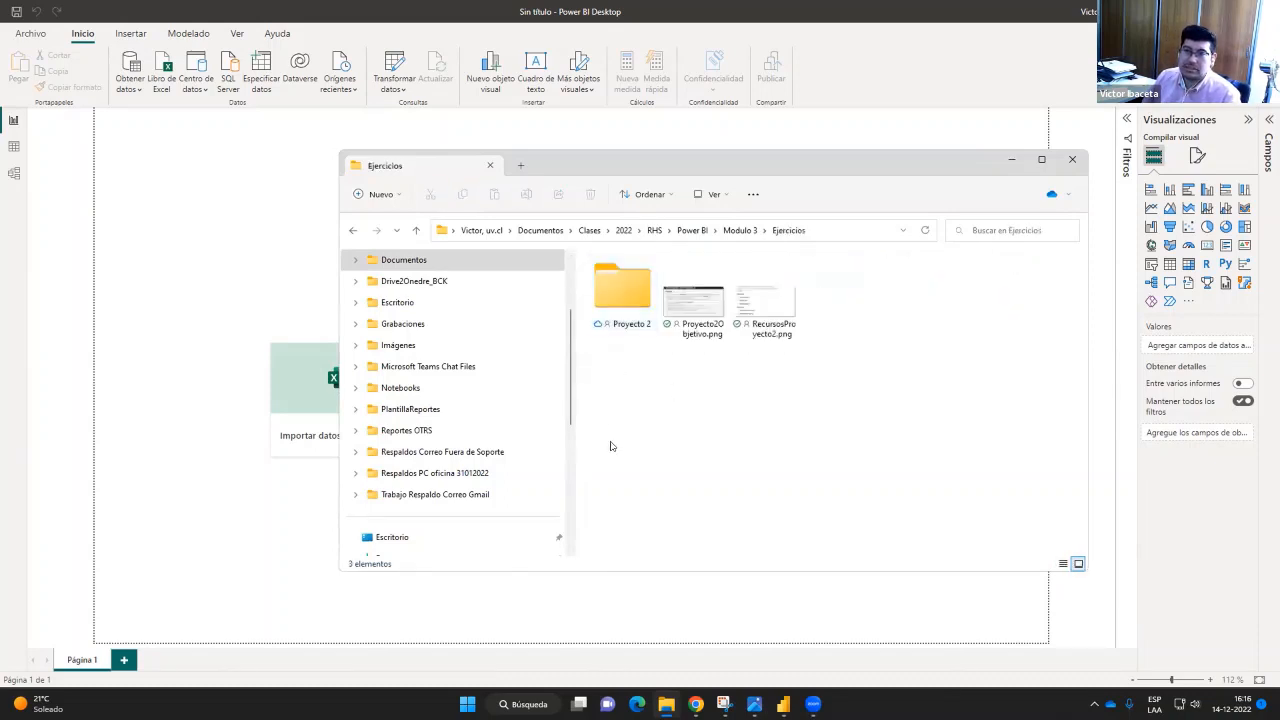
{"action": "left_click", "coordinate": [604, 304]}
{"action": "double_click", "coordinate": [606, 300]}
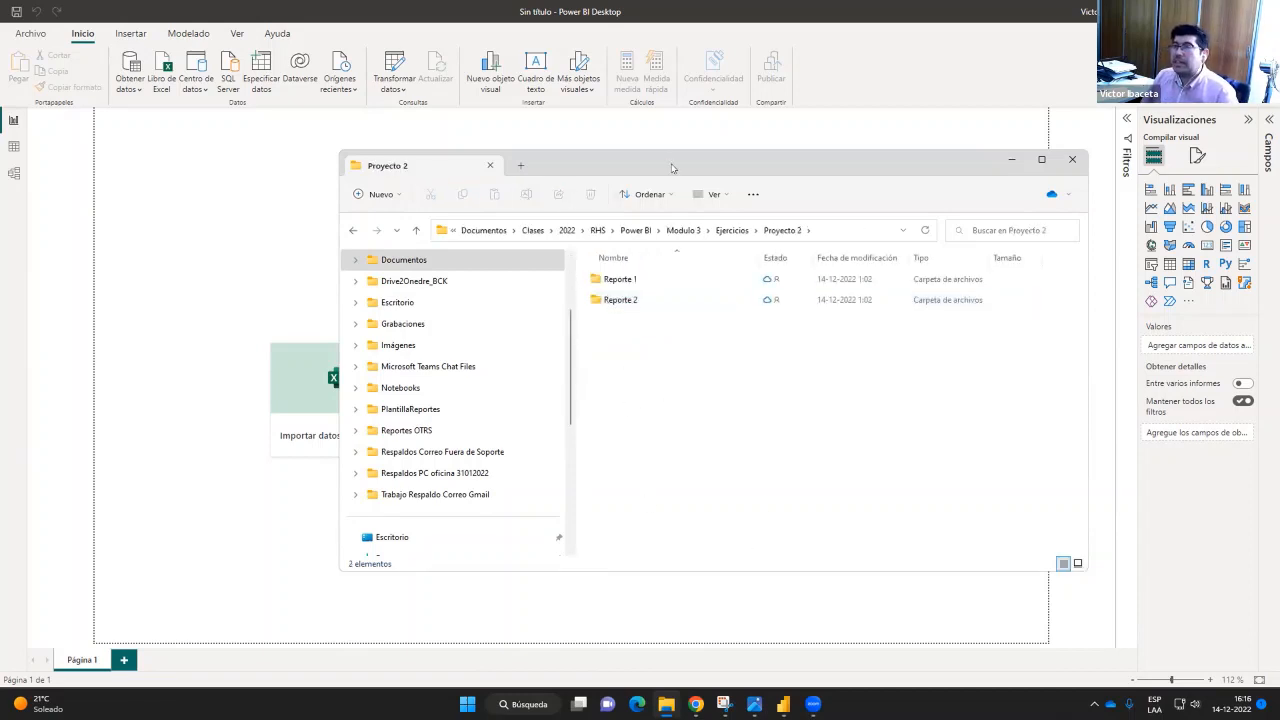
{"action": "left_click_drag", "start_coordinate": [673, 168], "coordinate": [680, 136]}
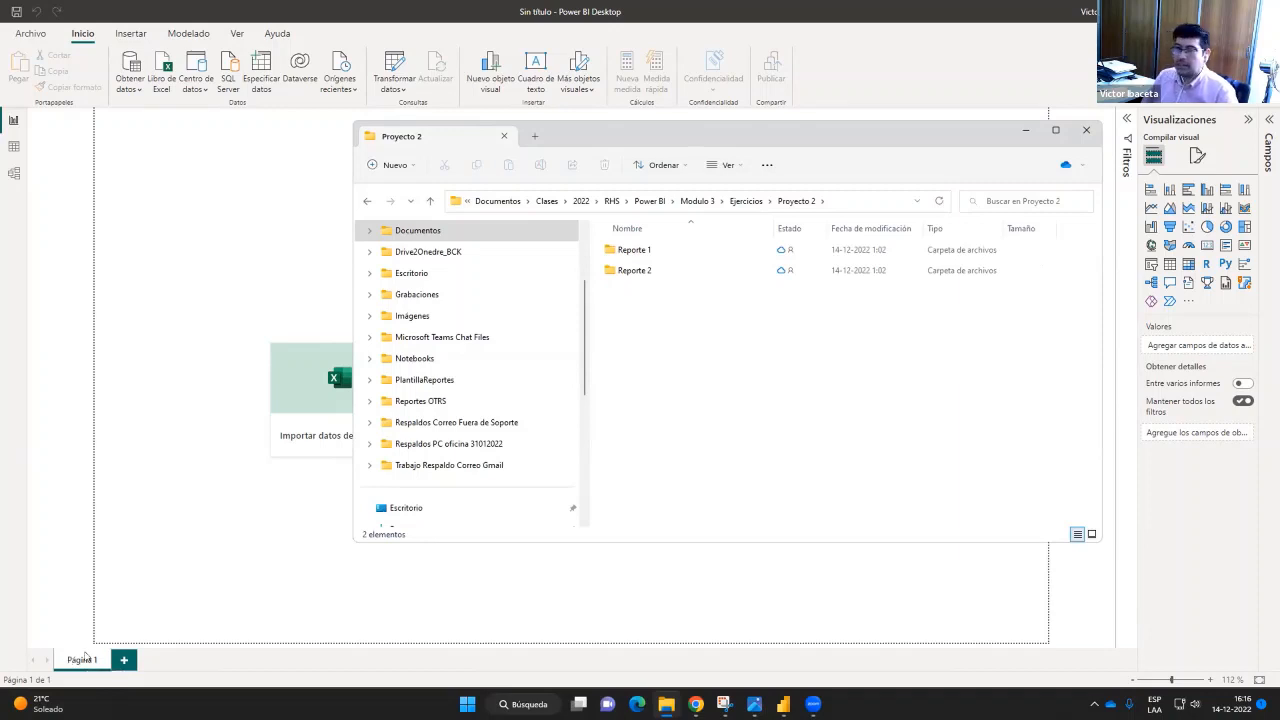
Check the contents of the Reporte 1 and Reporte 2 folders, return to Proyecto 2 and minimize File Explorer
{"action": "double_click", "coordinate": [635, 257]}
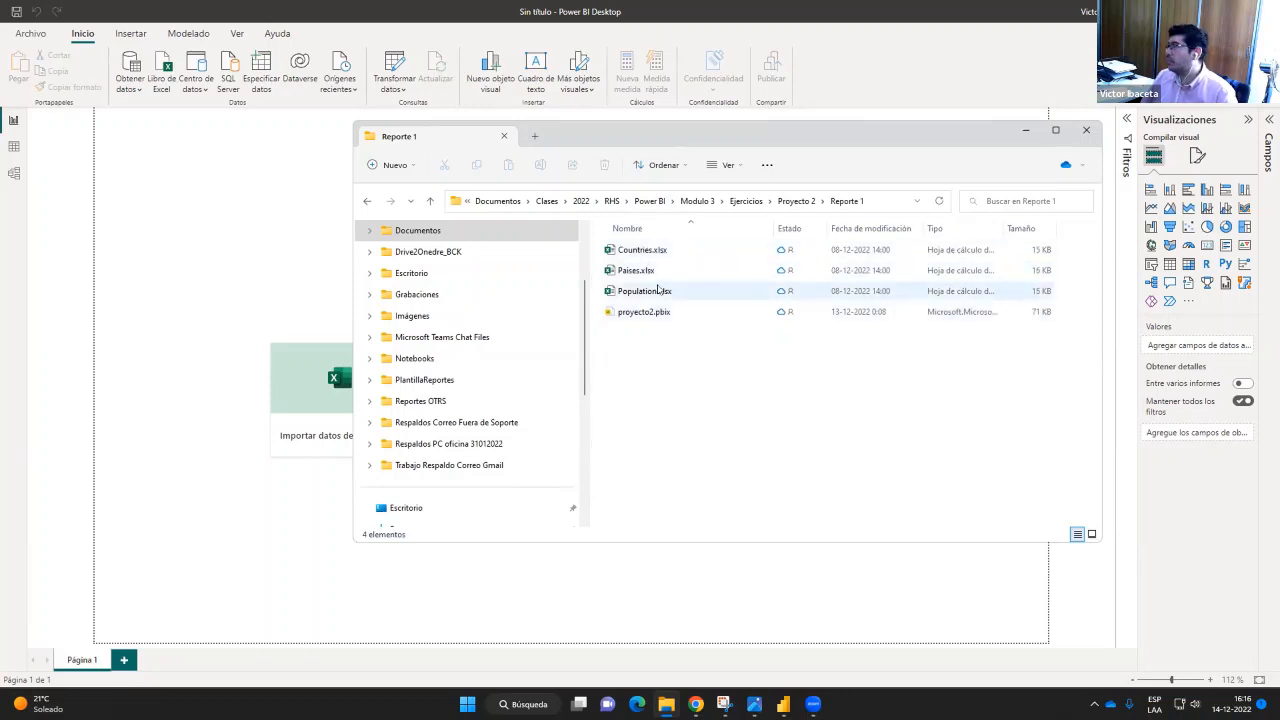
{"action": "left_click", "coordinate": [430, 201]}
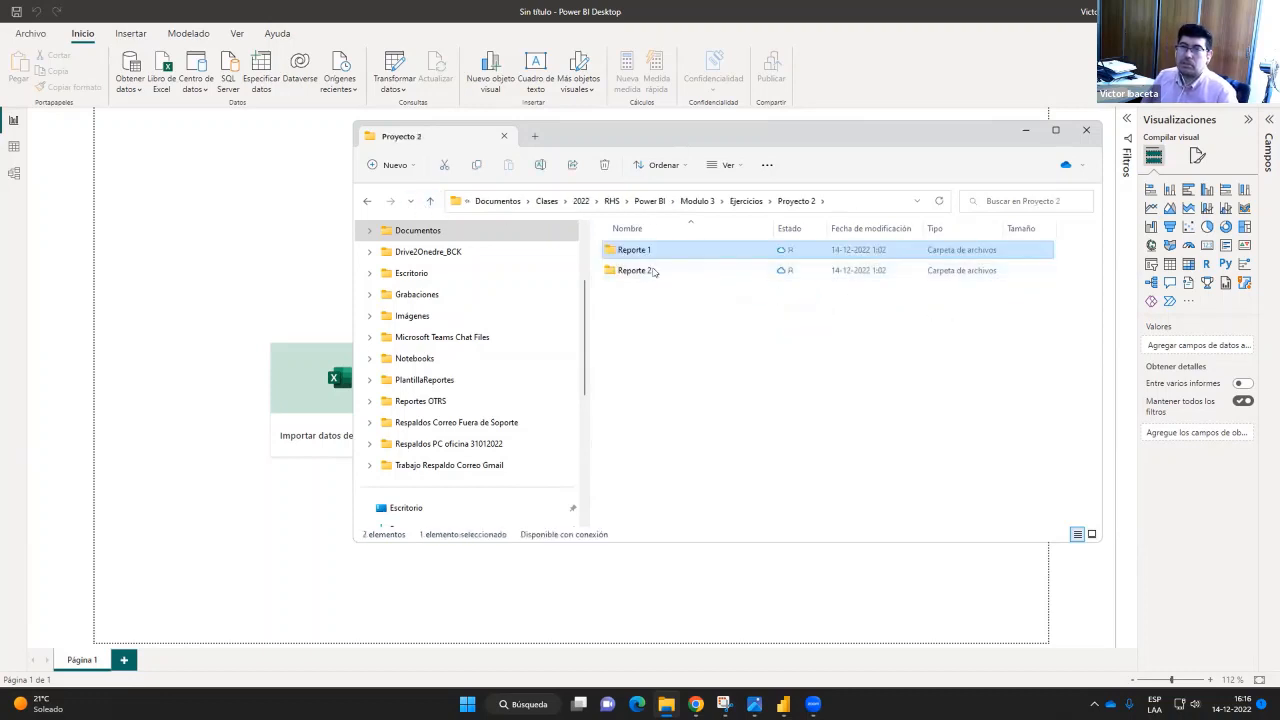
{"action": "double_click", "coordinate": [653, 271]}
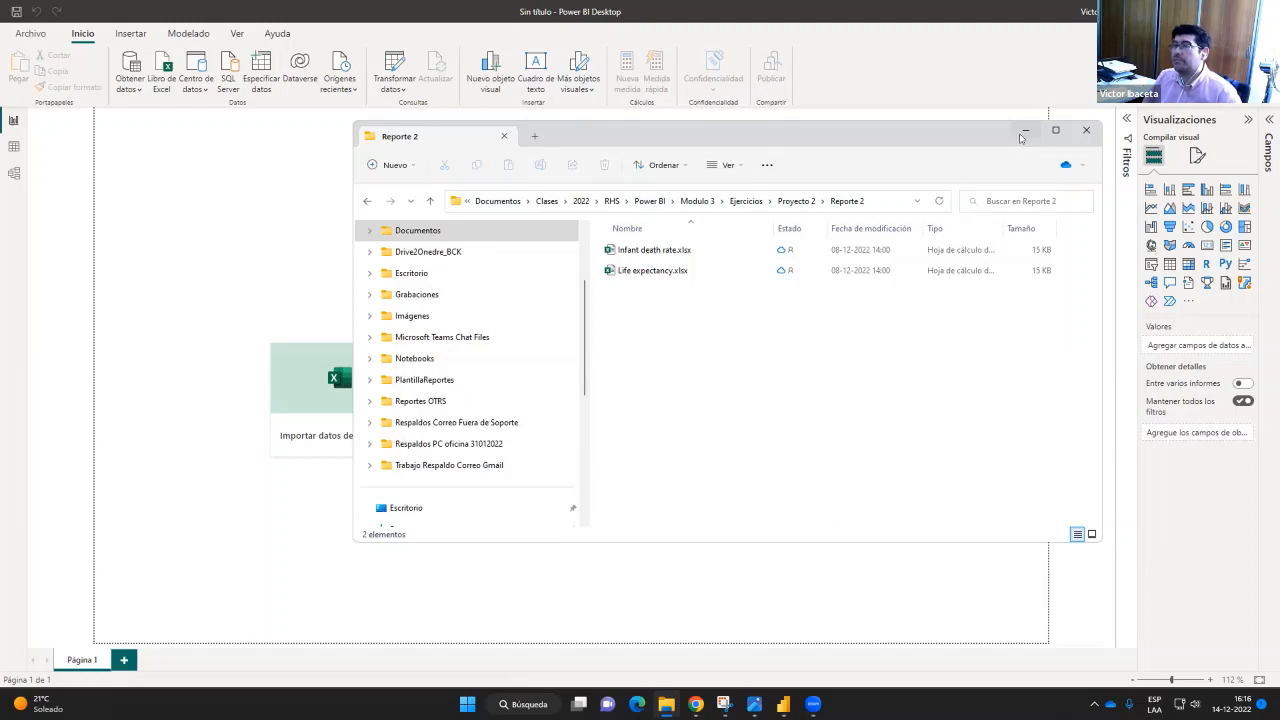
{"action": "left_click", "coordinate": [435, 204]}
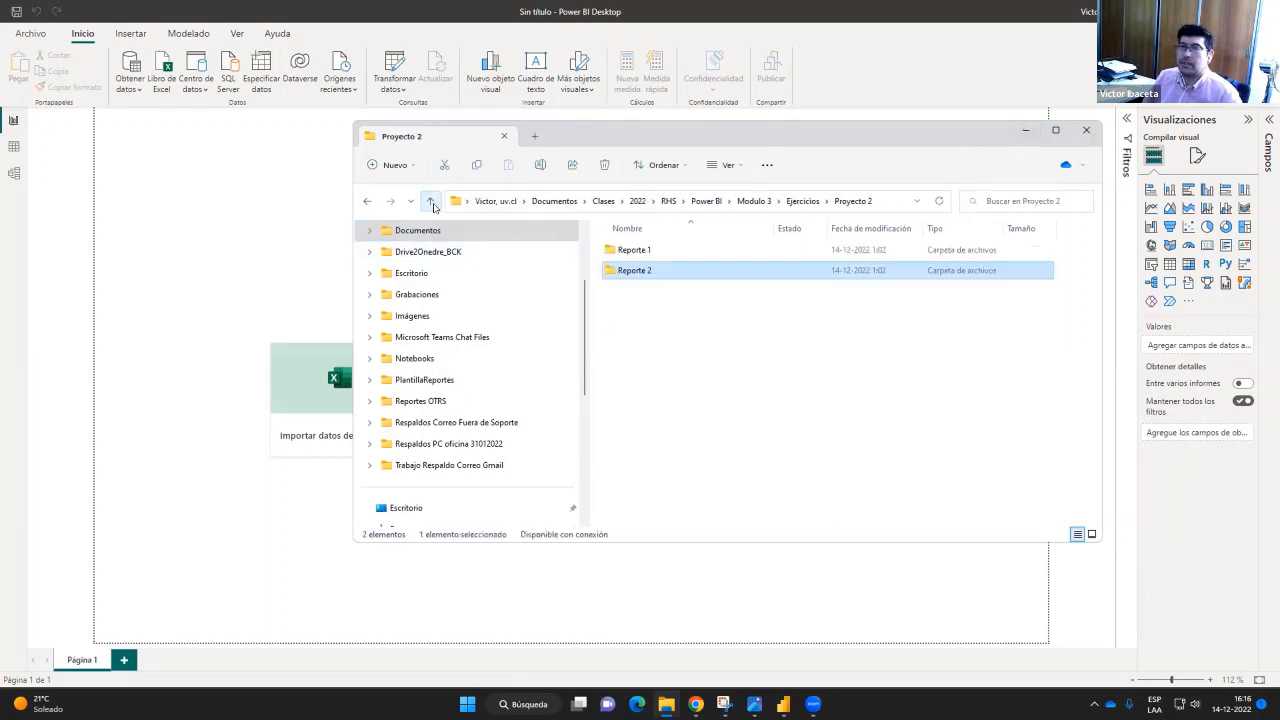
{"action": "left_click", "coordinate": [436, 205]}
{"action": "double_click", "coordinate": [628, 254]}
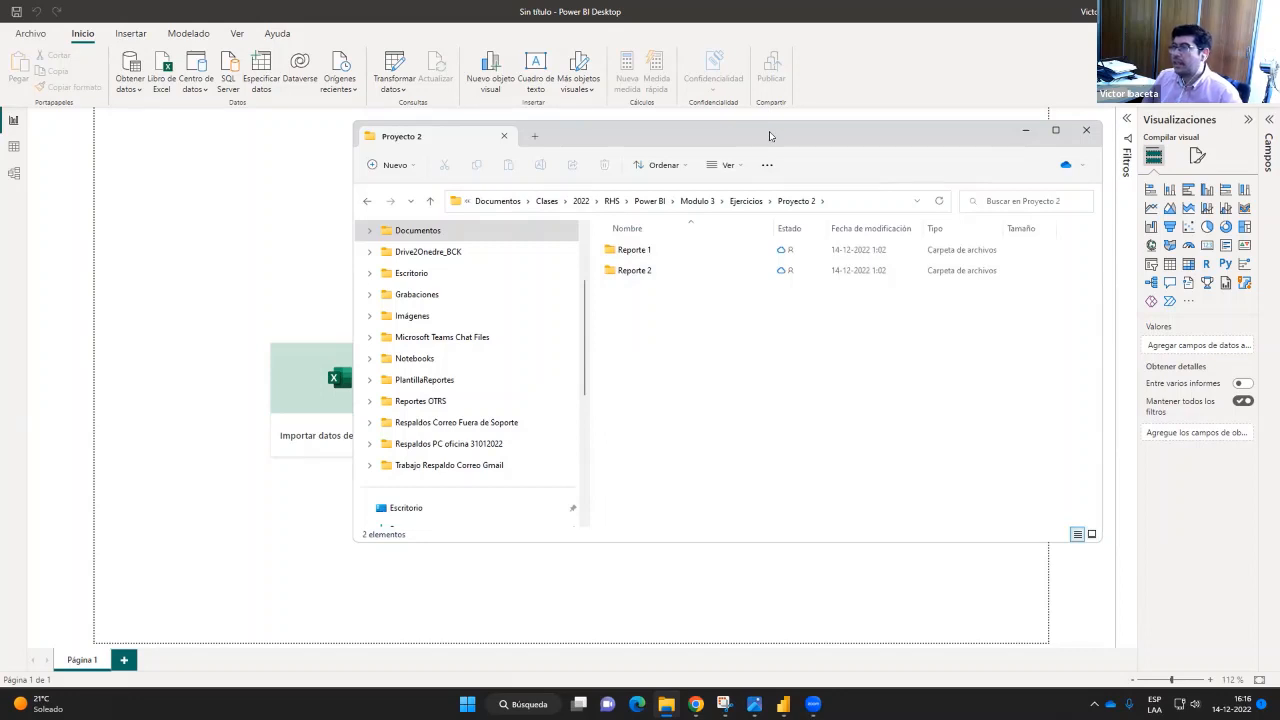
{"action": "left_click_drag", "start_coordinate": [769, 131], "coordinate": [829, 134]}
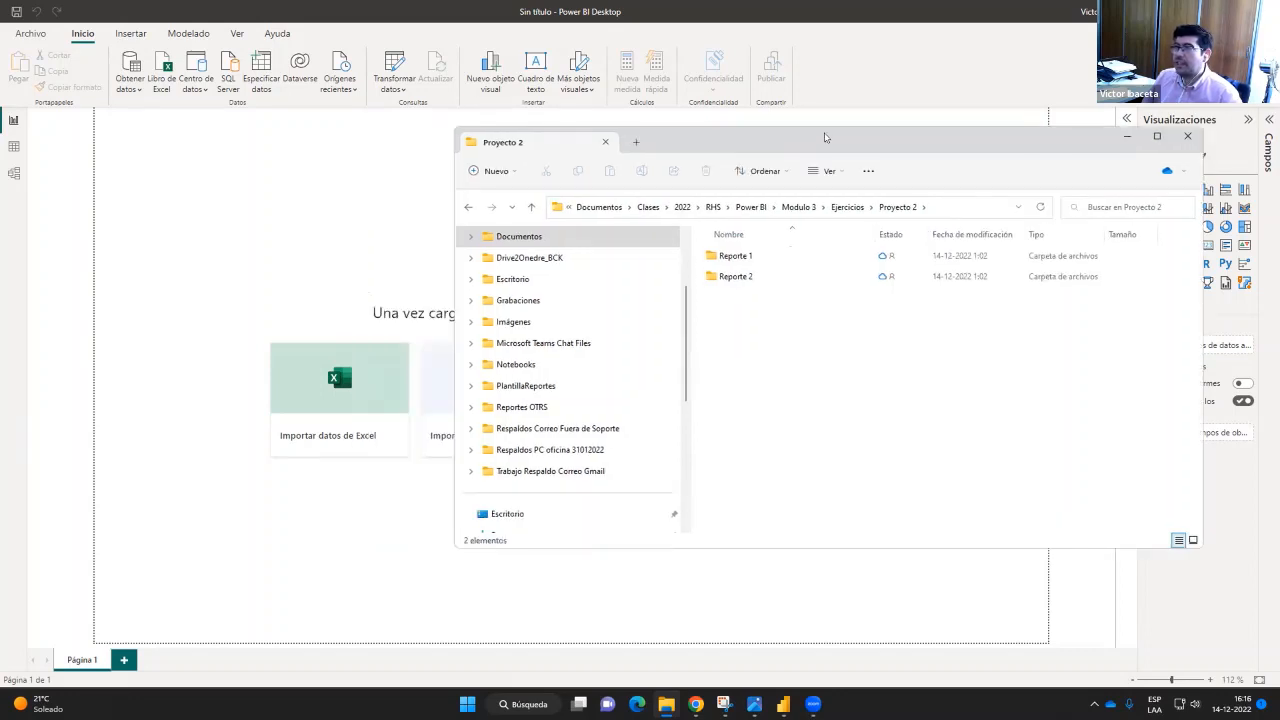
{"action": "left_click", "coordinate": [1126, 135]}
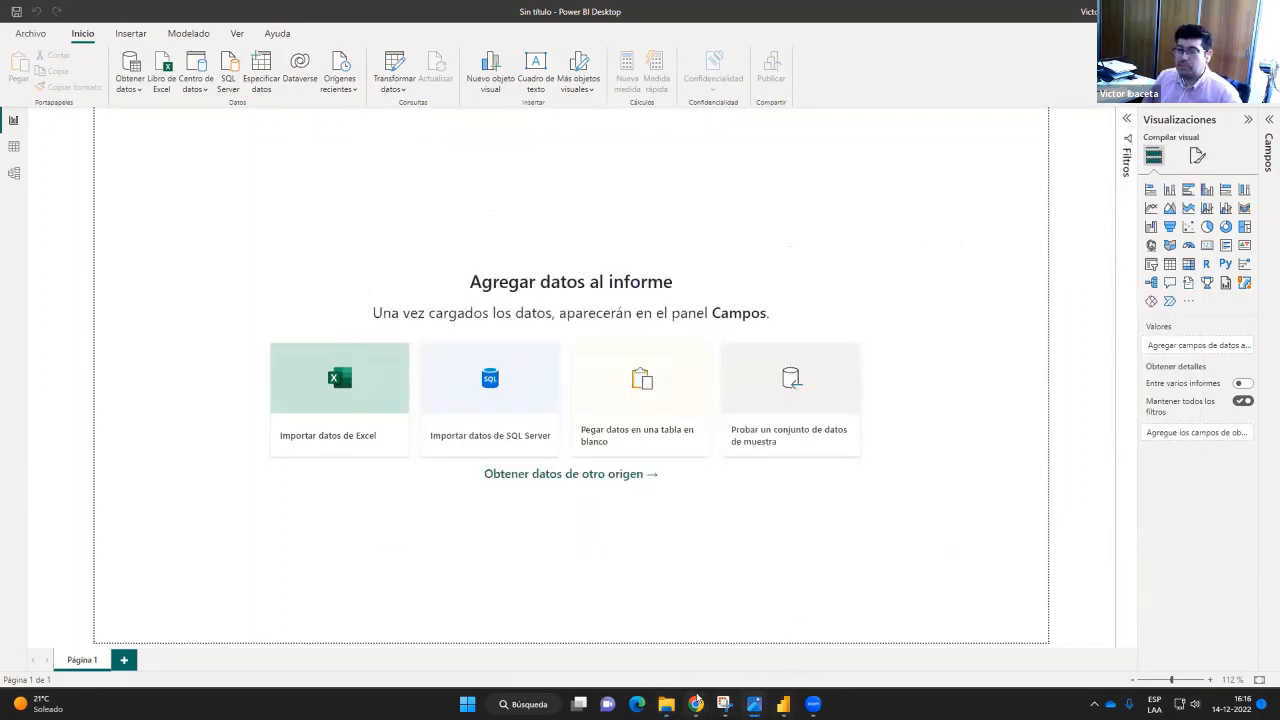
Bring File Explorer back and examine the source files in the Reporte 1 folder, selecting Countries.xlsx
{"action": "left_click", "coordinate": [666, 704]}
{"action": "double_click", "coordinate": [728, 257]}
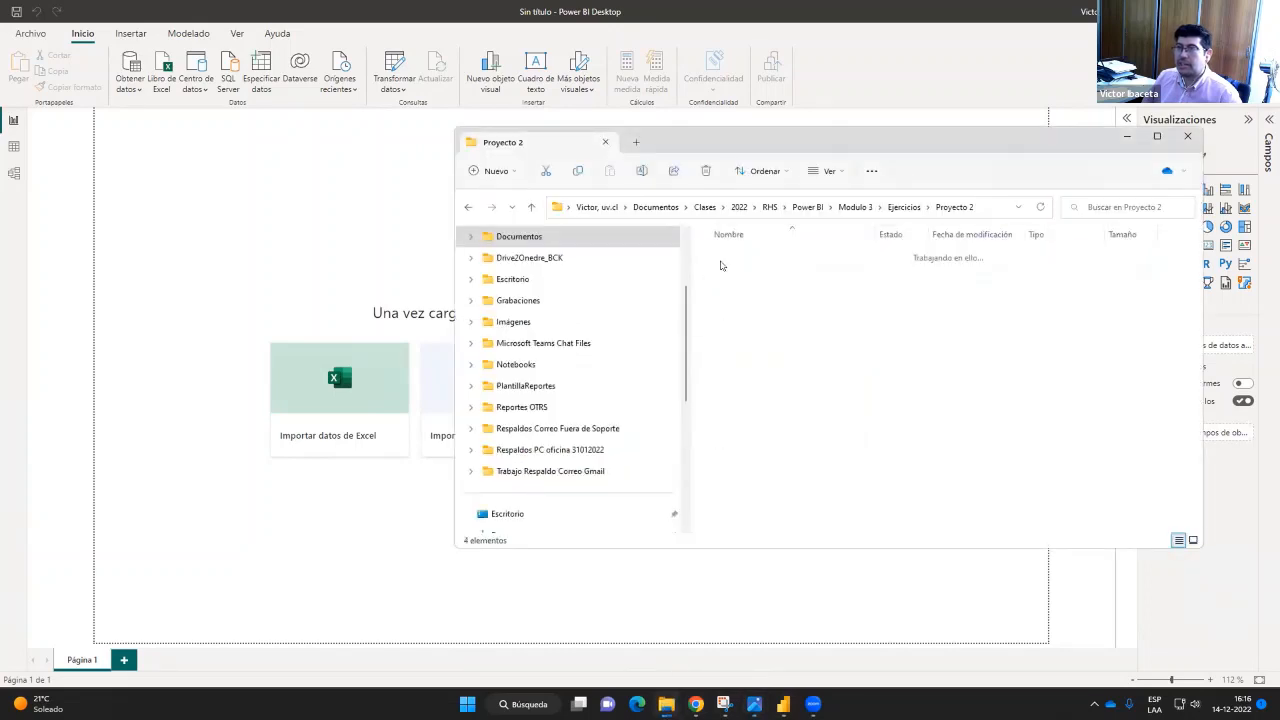
{"action": "left_click", "coordinate": [739, 258]}
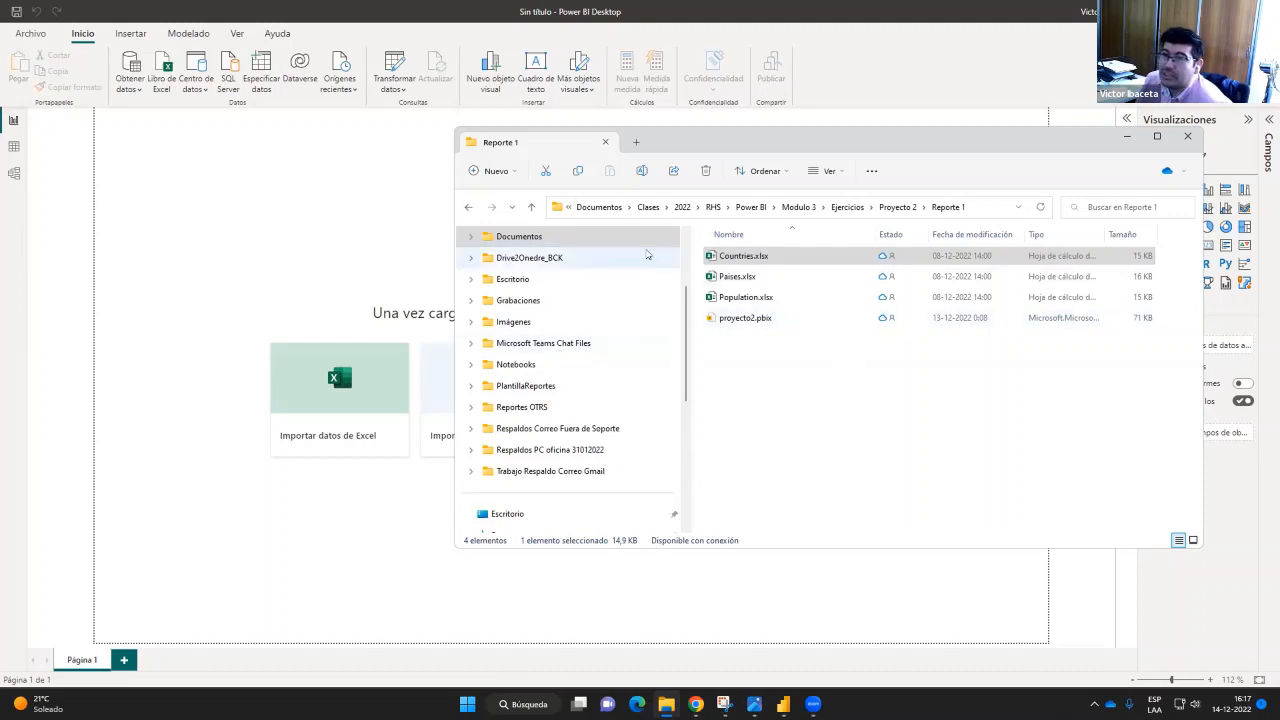
Go up to Proyecto 2 and examine the Excel files in the Reporte 2 folder
{"action": "left_click", "coordinate": [531, 207]}
{"action": "left_click", "coordinate": [734, 277]}
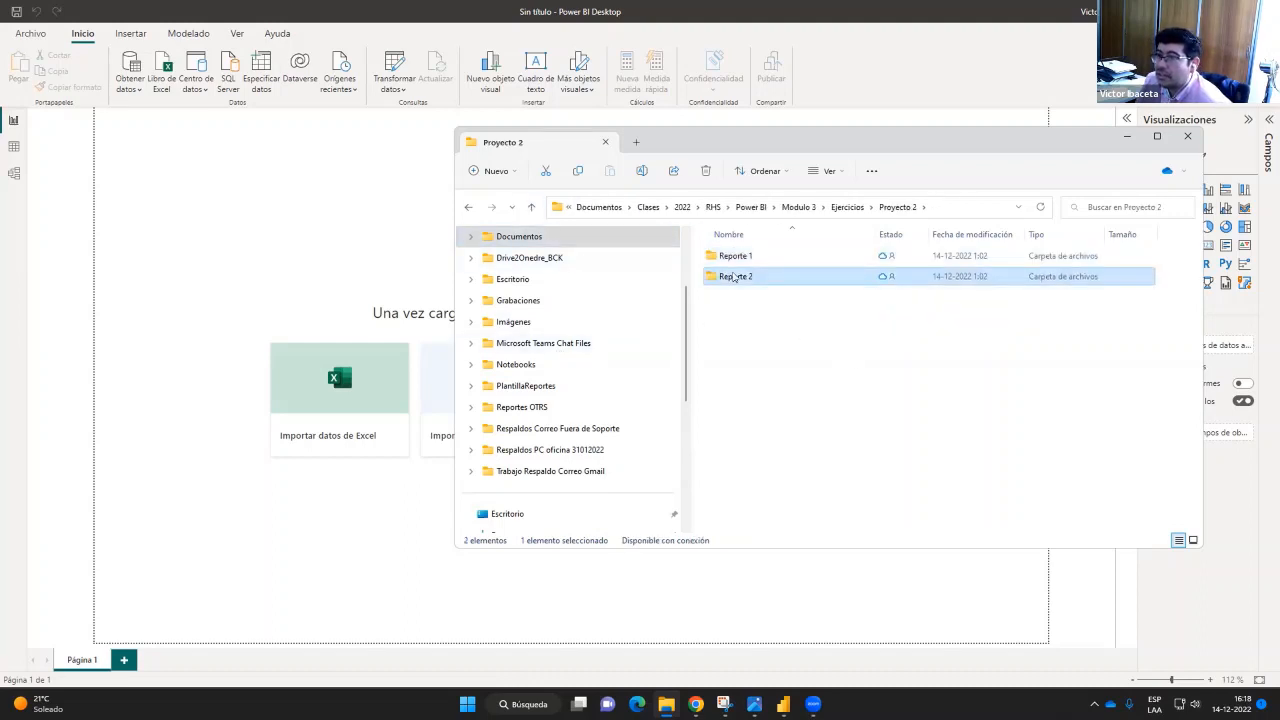
{"action": "double_click", "coordinate": [734, 277]}
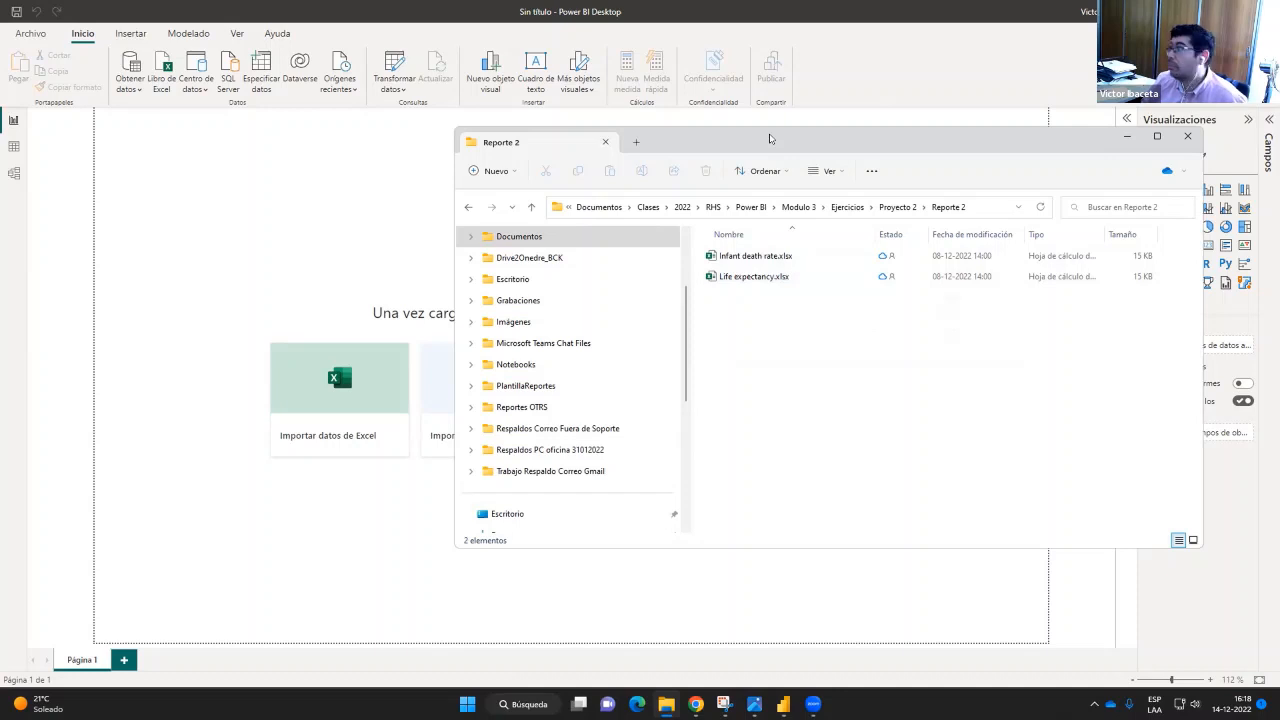
{"action": "left_click_drag", "start_coordinate": [770, 138], "coordinate": [687, 125]}
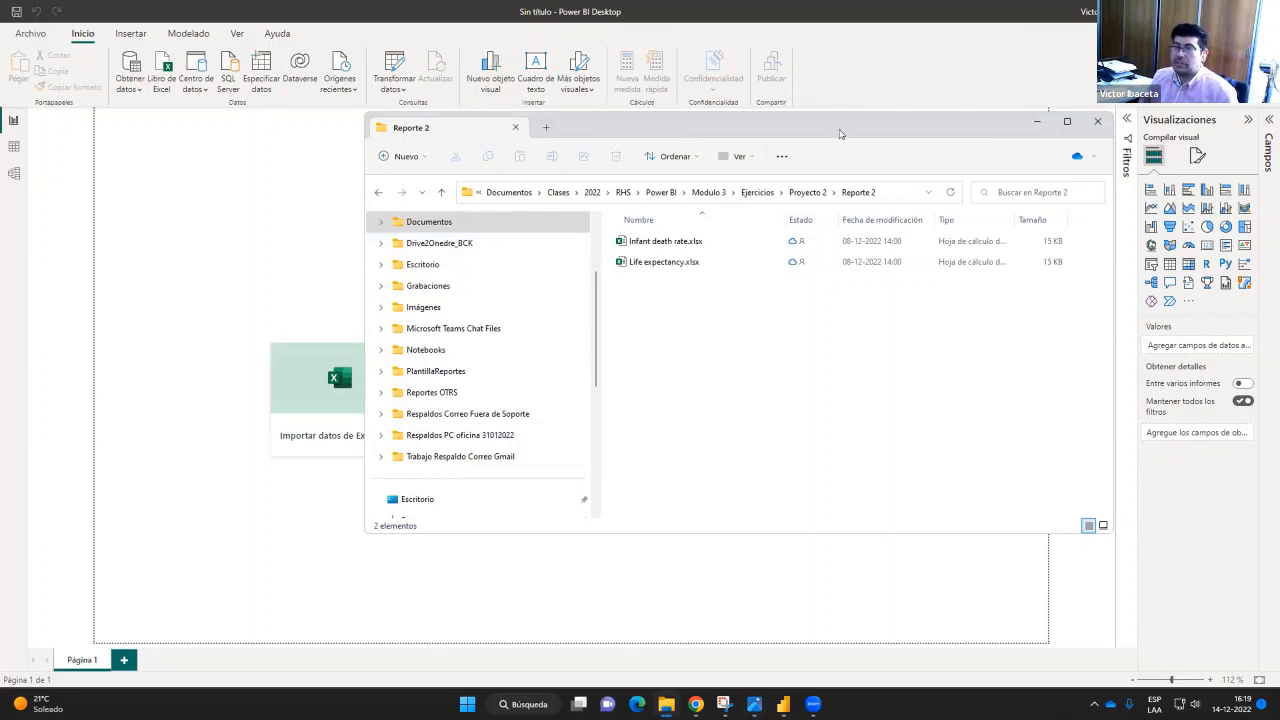
{"action": "left_click_drag", "start_coordinate": [841, 134], "coordinate": [733, 164]}
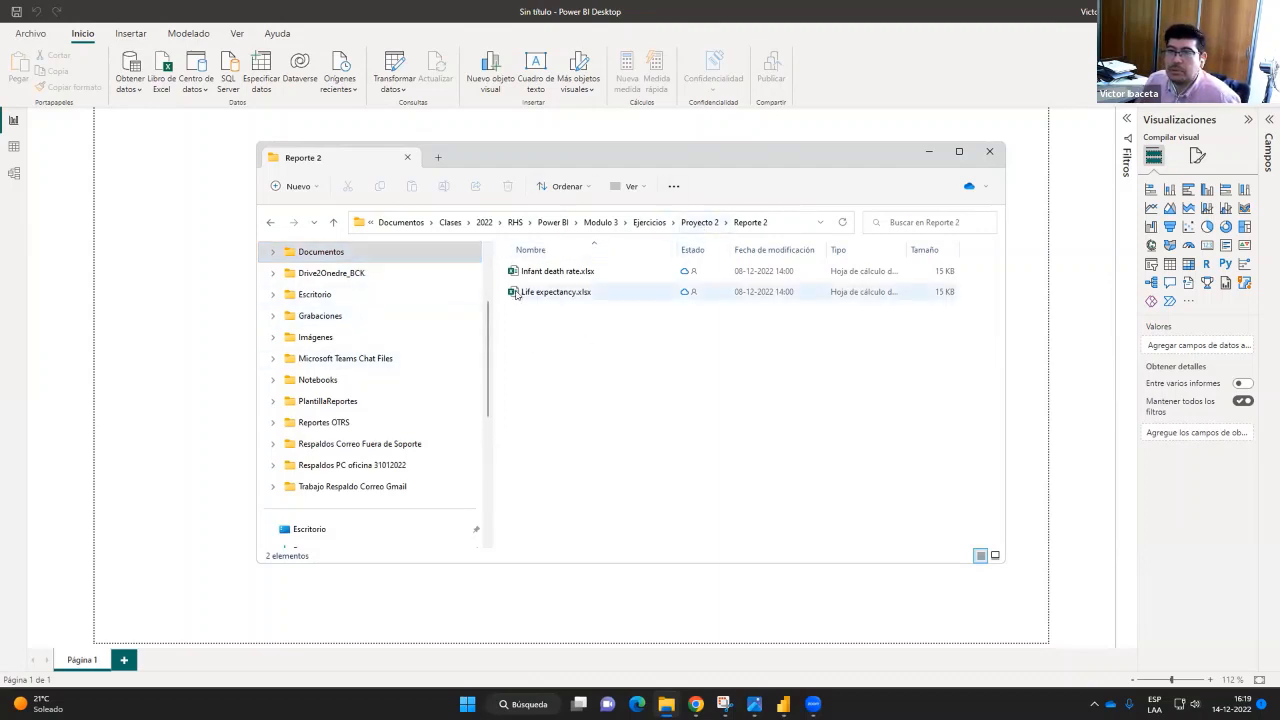
Return to the Reporte 1 folder to review its files and minimize the File Explorer window
{"action": "left_click", "coordinate": [333, 222]}
{"action": "double_click", "coordinate": [545, 271]}
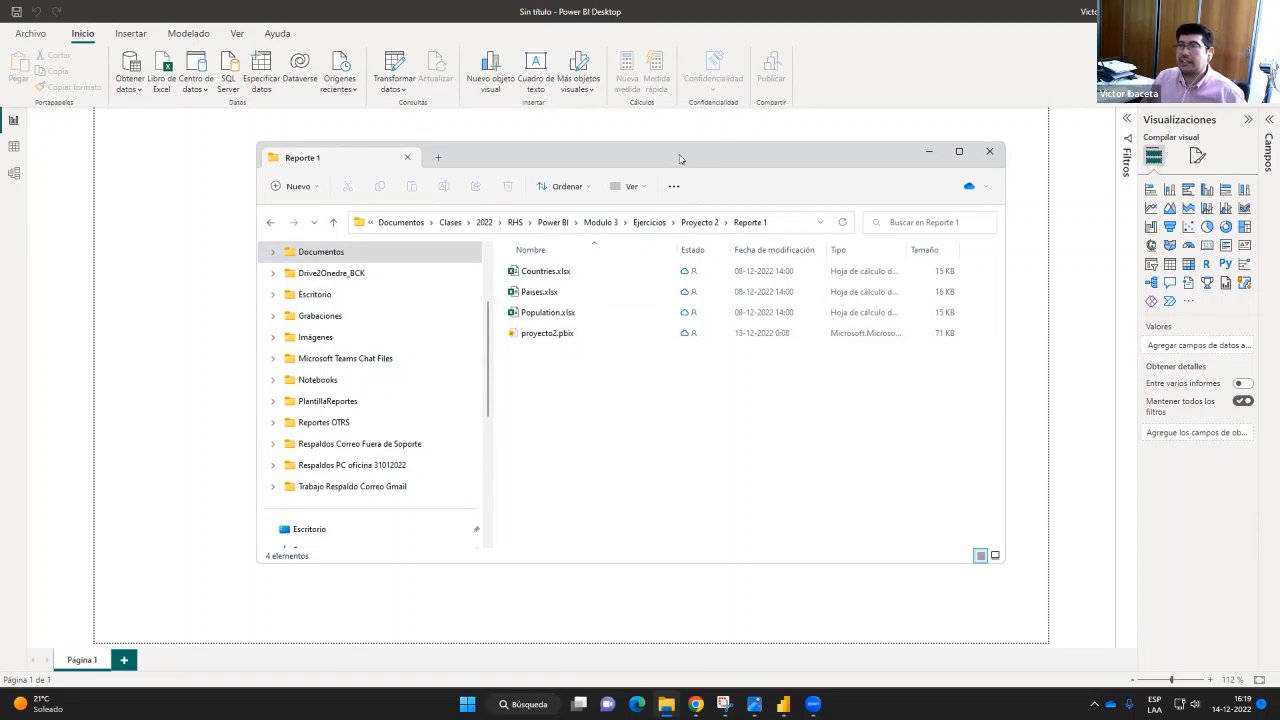
{"action": "left_click_drag", "start_coordinate": [679, 158], "coordinate": [702, 148]}
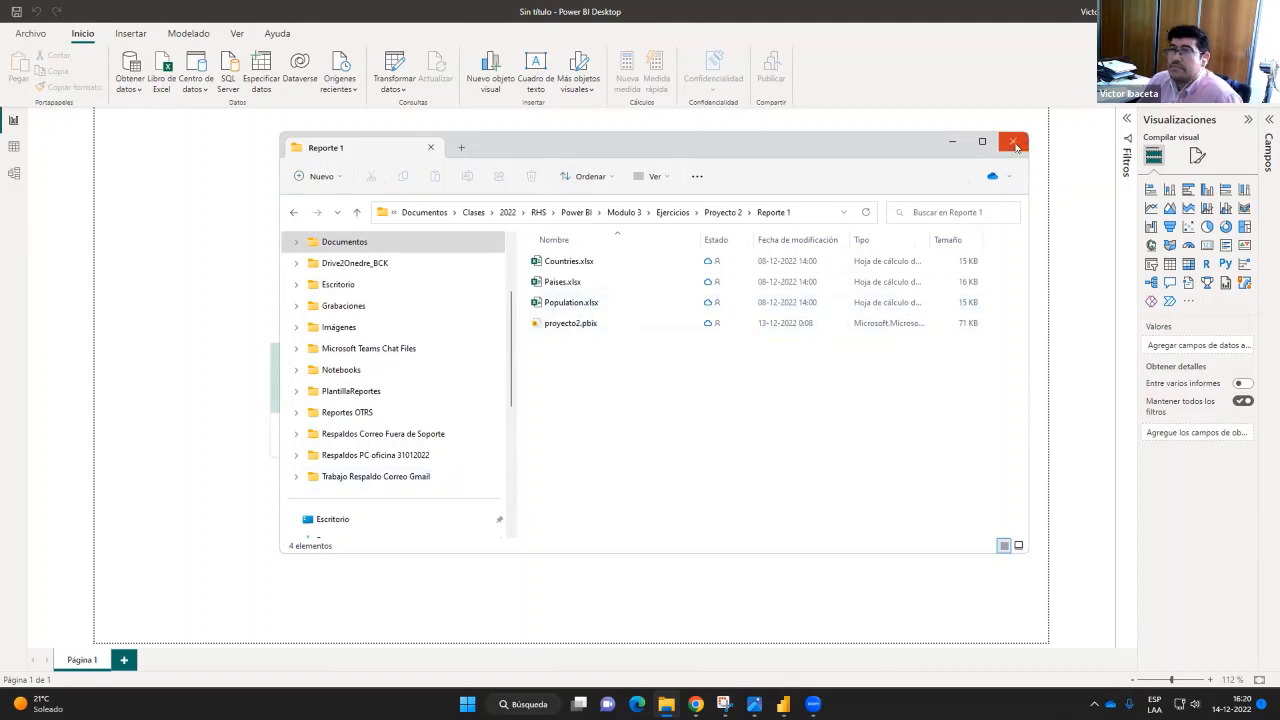
{"action": "left_click", "coordinate": [955, 145]}
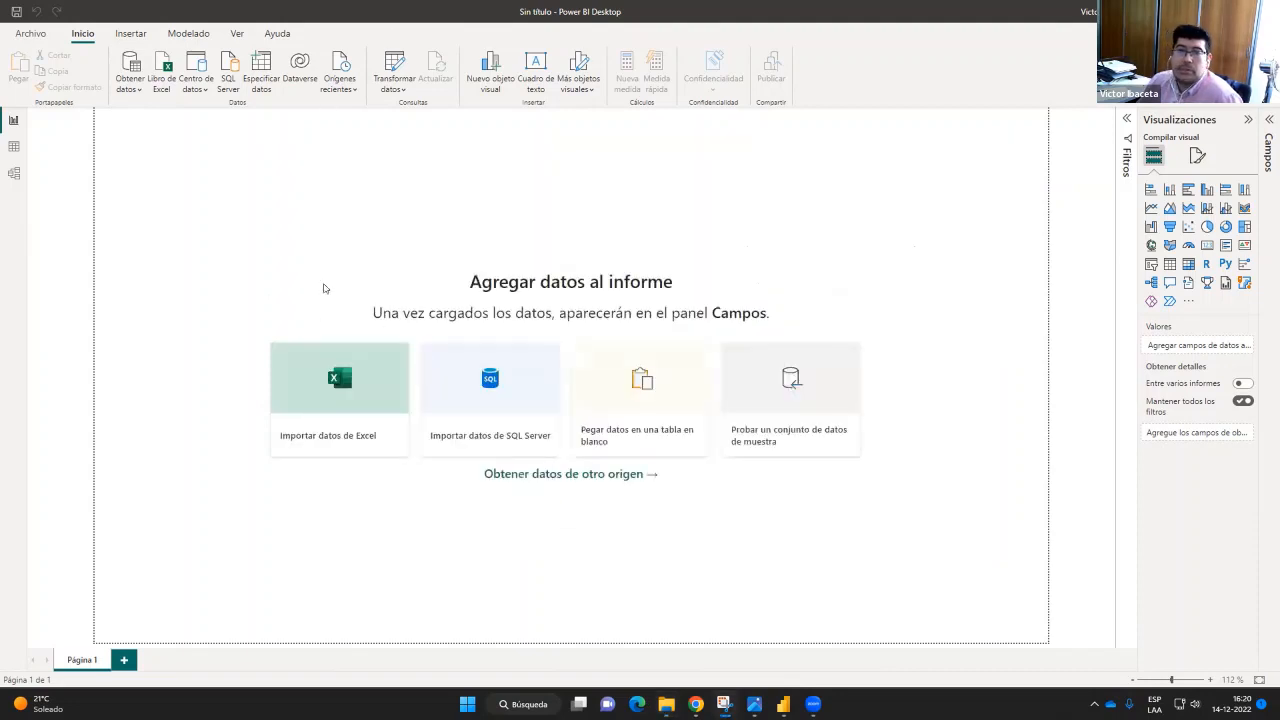
Start an Excel data import in Power BI Desktop and browse to Modulo 3 > Ejercicios > Proyecto 2 > Reporte 1
{"action": "left_click", "coordinate": [357, 365]}
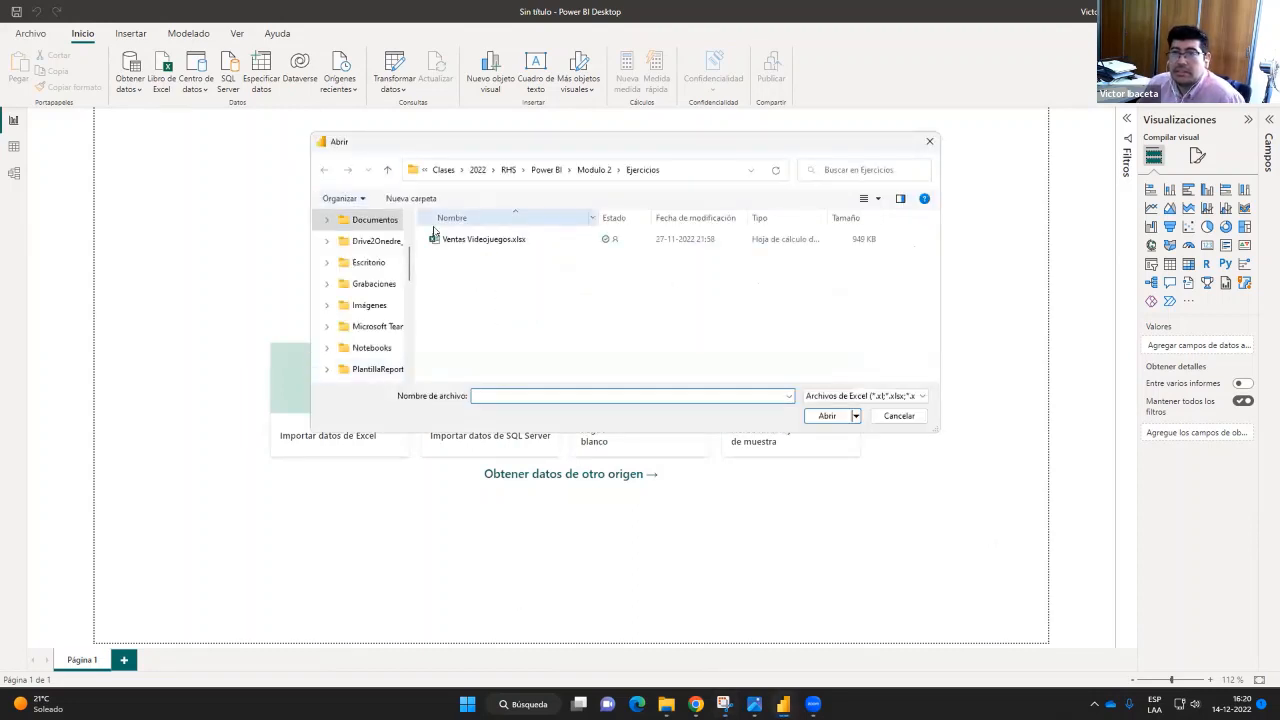
{"action": "left_click", "coordinate": [594, 170]}
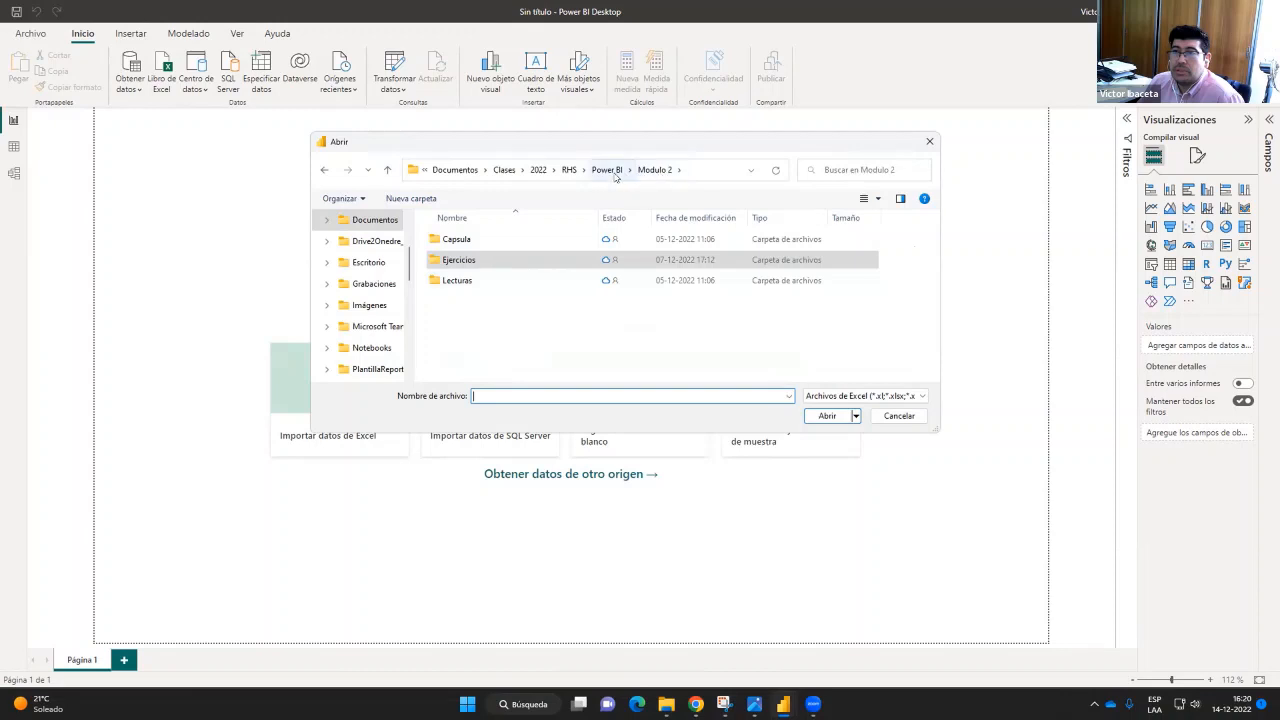
{"action": "left_click", "coordinate": [607, 170]}
{"action": "double_click", "coordinate": [452, 281]}
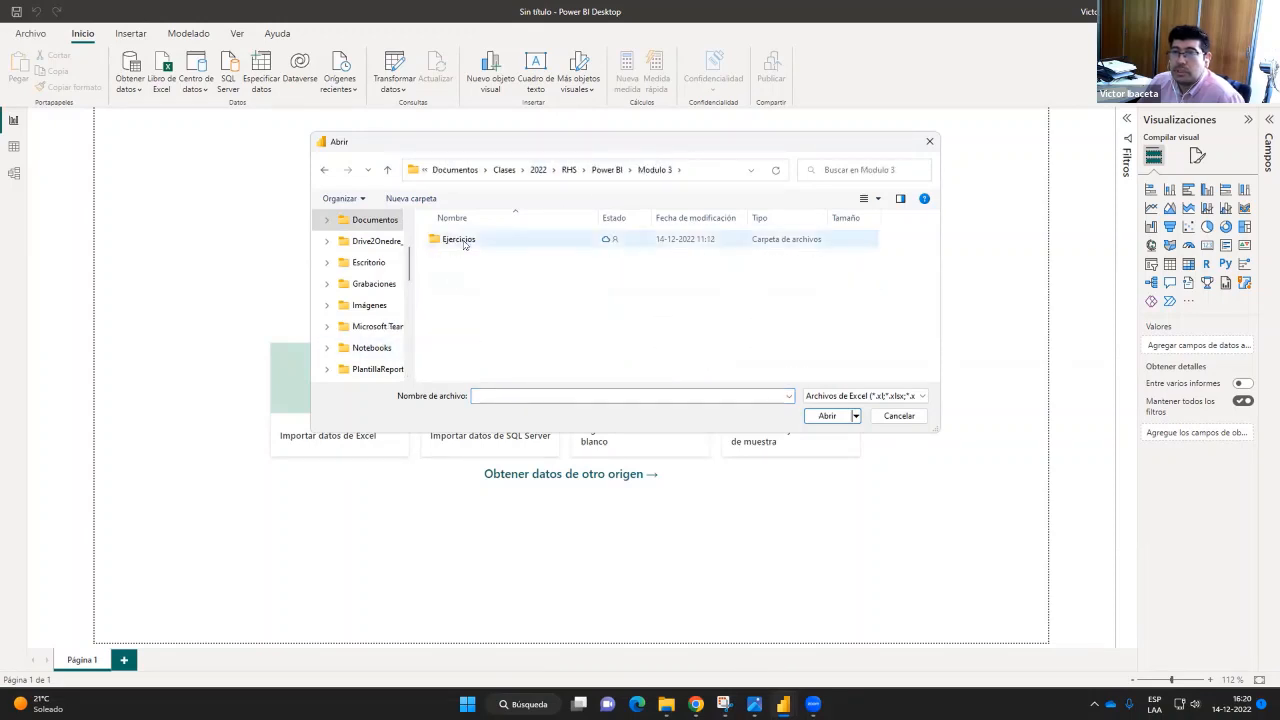
{"action": "double_click", "coordinate": [463, 243]}
{"action": "double_click", "coordinate": [464, 243]}
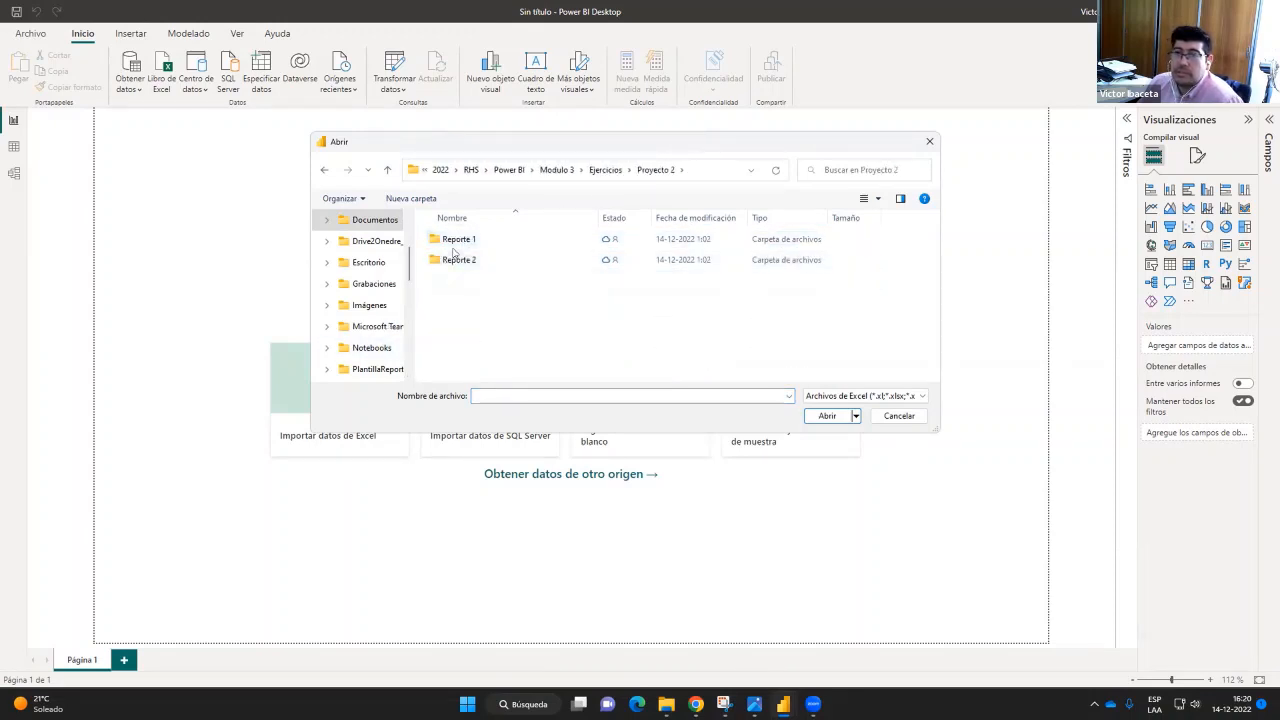
{"action": "double_click", "coordinate": [458, 245]}
Open Population.xlsx and load its Population table into the report
{"action": "left_click", "coordinate": [458, 280]}
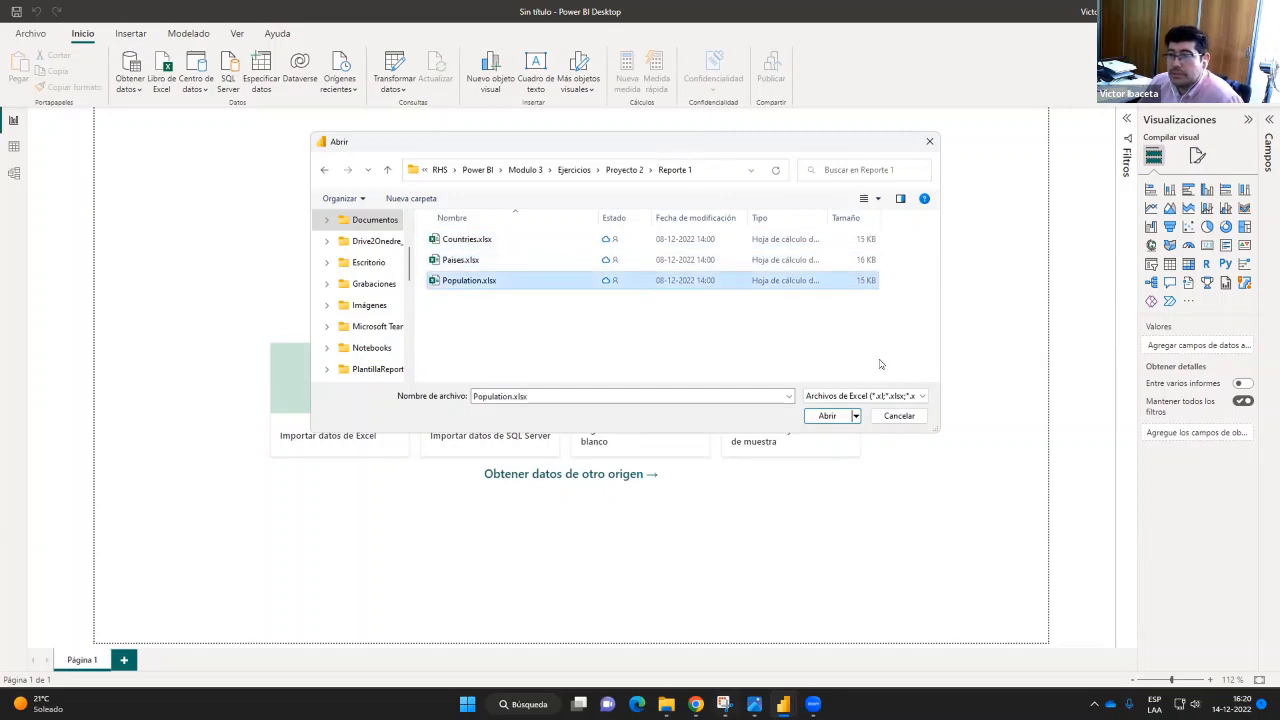
{"action": "left_click", "coordinate": [828, 416]}
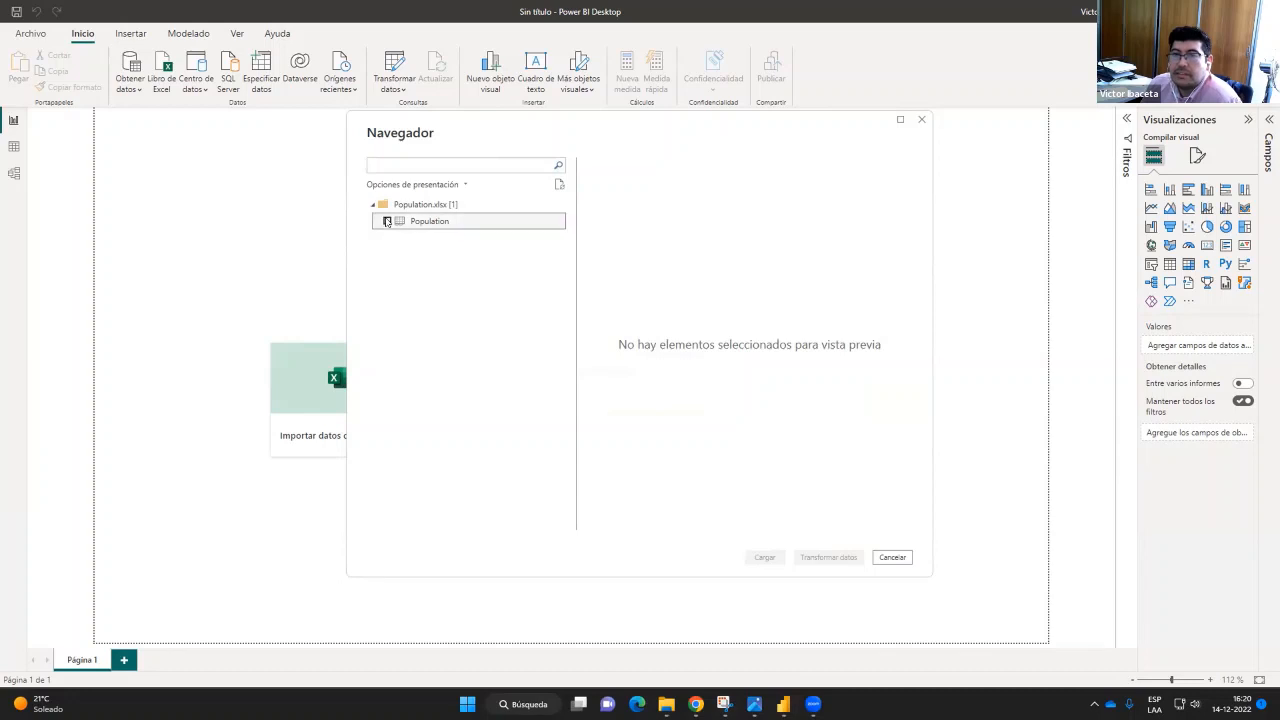
{"action": "left_click", "coordinate": [387, 221]}
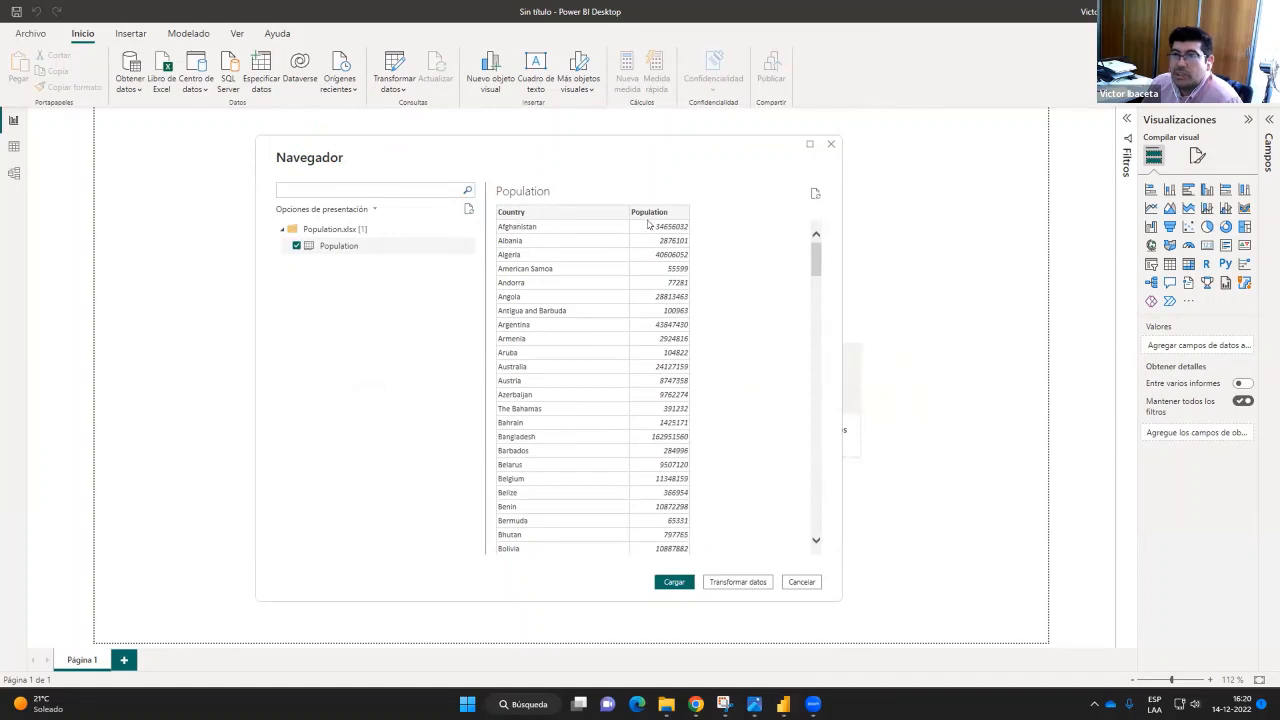
{"action": "left_click", "coordinate": [683, 590]}
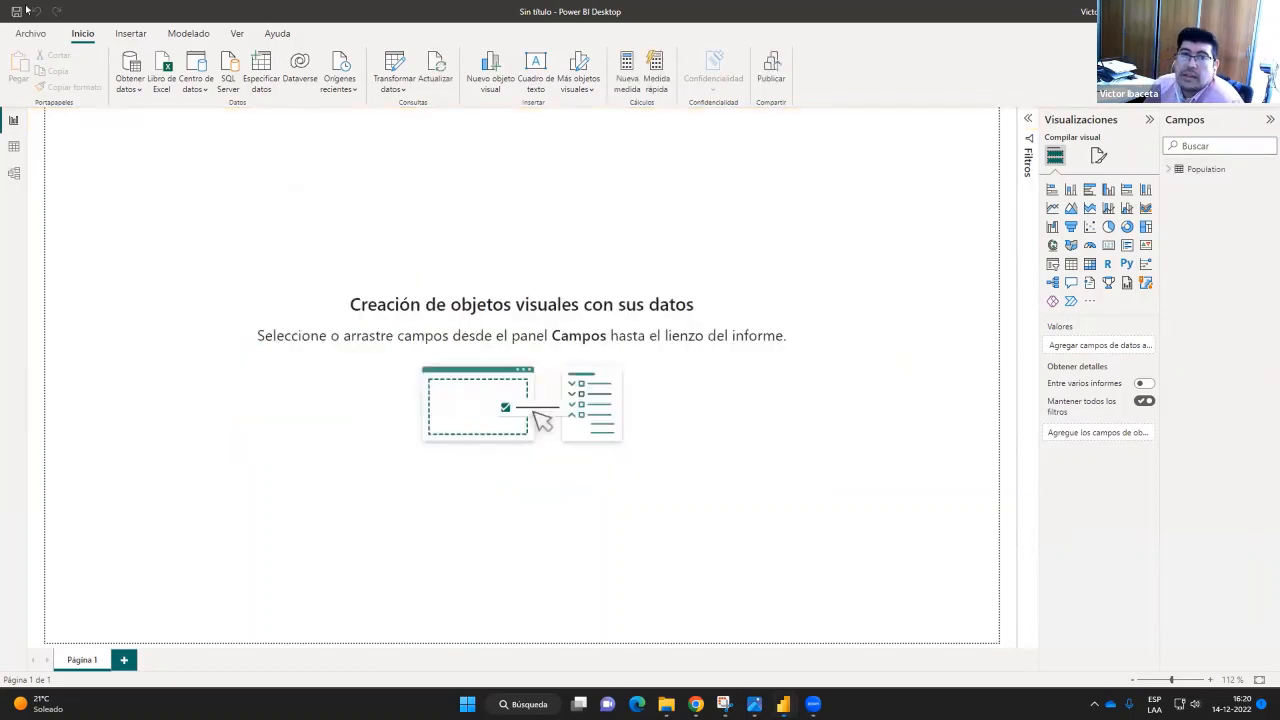
Review the rows of the Population table in the data view, return to the report view and expand the table's fields
{"action": "left_click", "coordinate": [14, 146]}
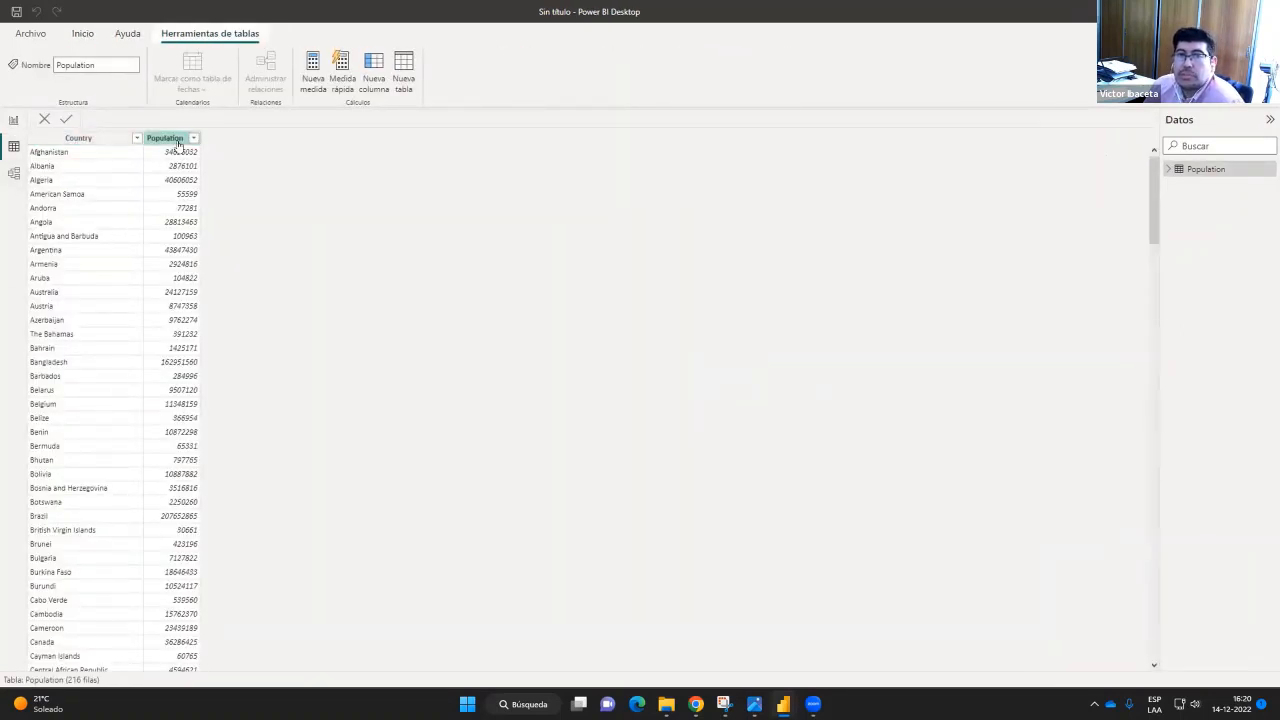
{"action": "left_click", "coordinate": [14, 121]}
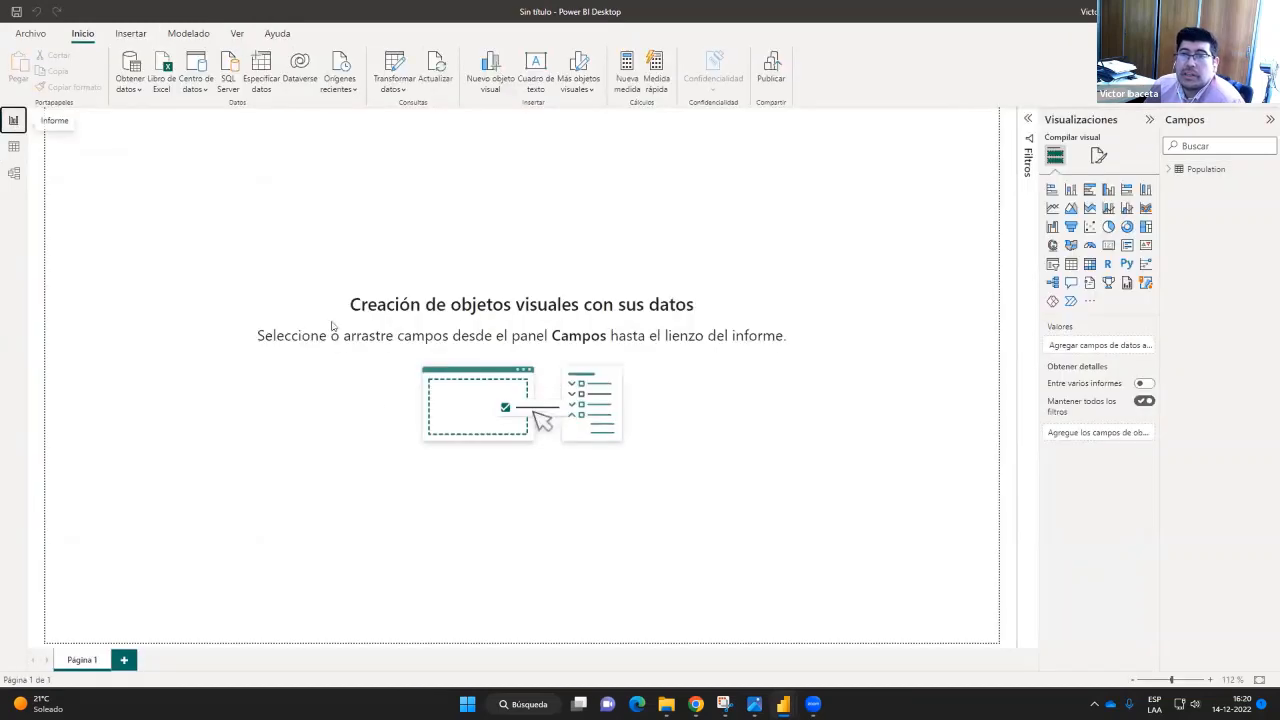
{"action": "left_click", "coordinate": [1167, 170]}
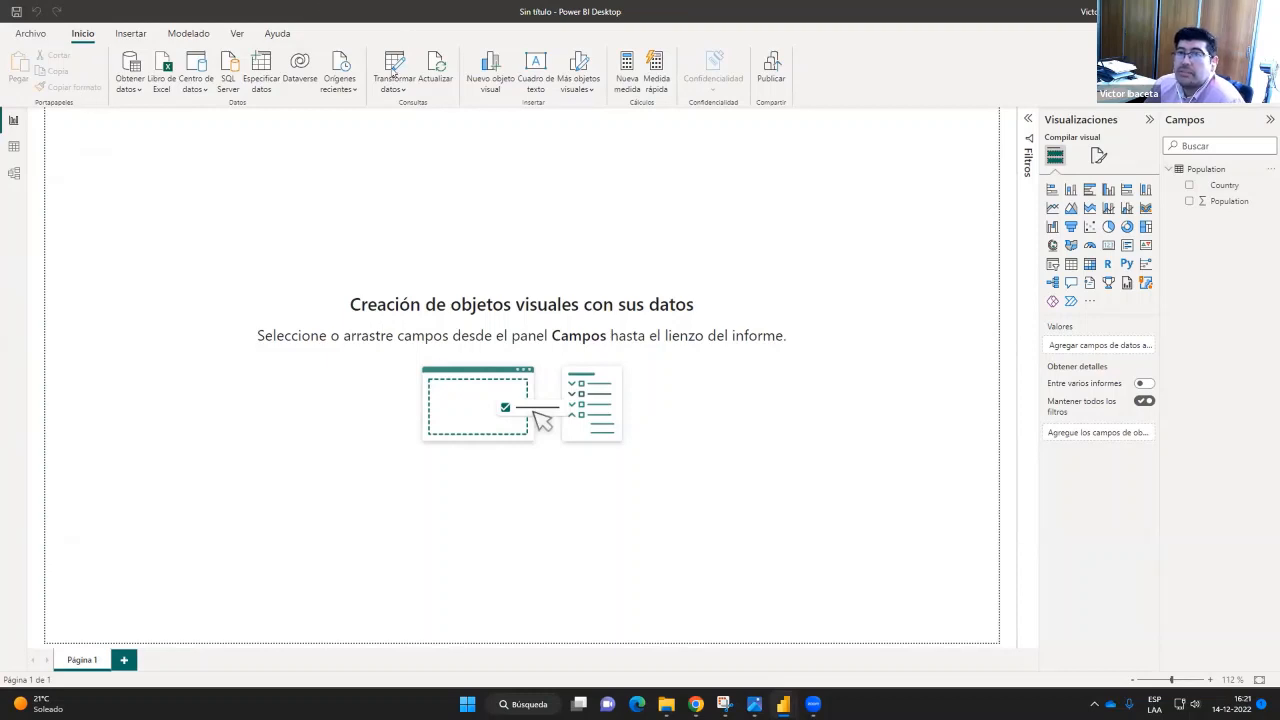
Open the Power Query Editor and examine the country rows of the Population query
{"action": "left_click", "coordinate": [393, 72]}
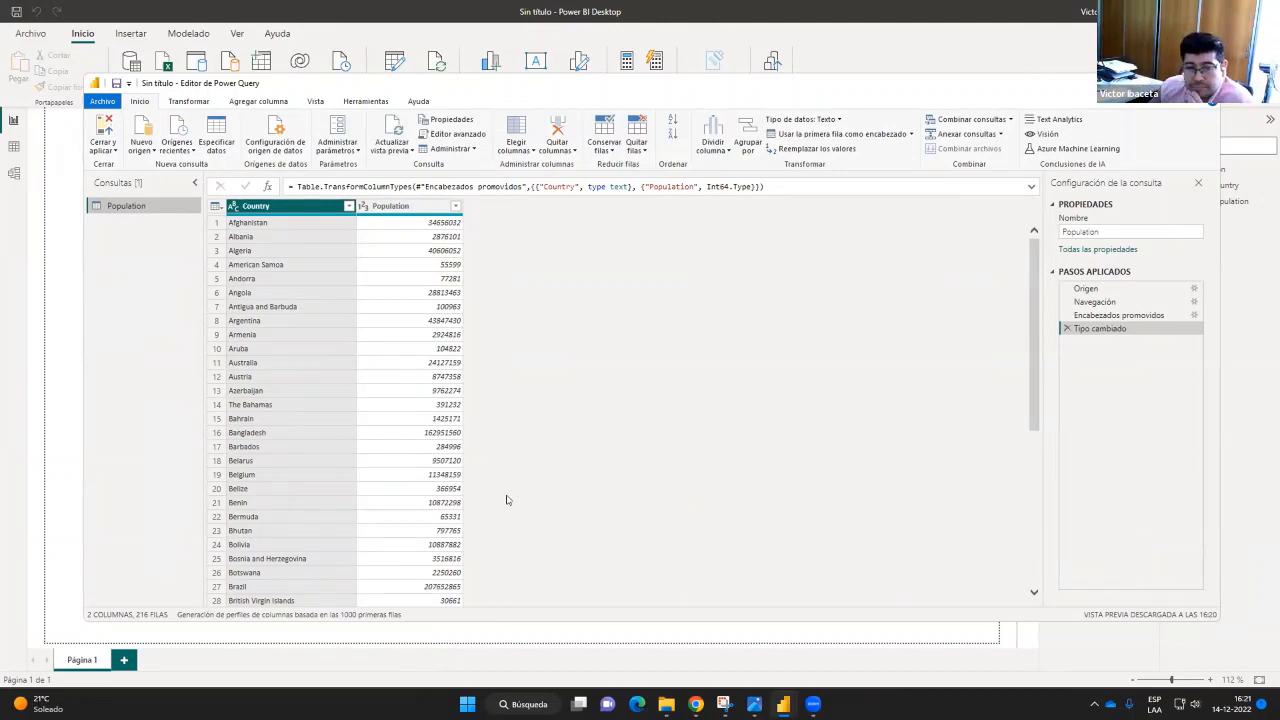
{"action": "scroll", "coordinate": [600, 489], "scroll_direction": "down", "scroll_amount": 5}
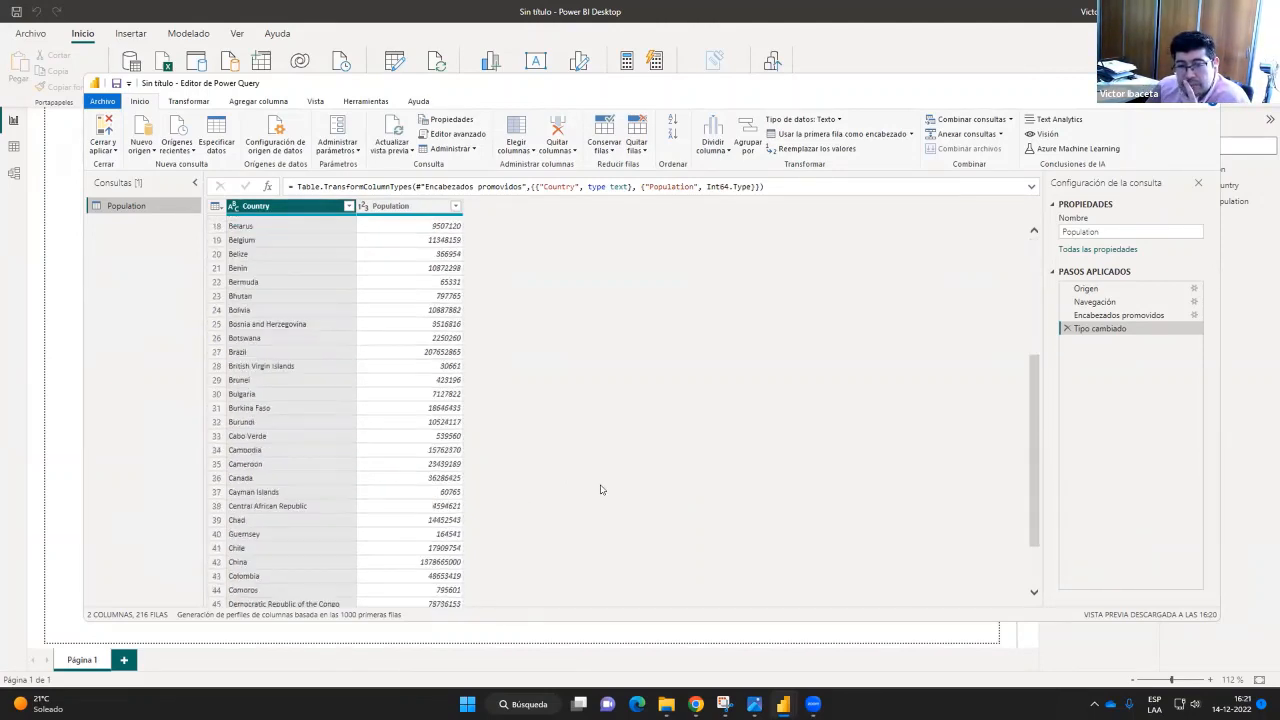
{"action": "scroll", "coordinate": [560, 487], "scroll_direction": "down", "scroll_amount": 2}
{"action": "scroll", "coordinate": [560, 487], "scroll_direction": "up", "scroll_amount": 3}
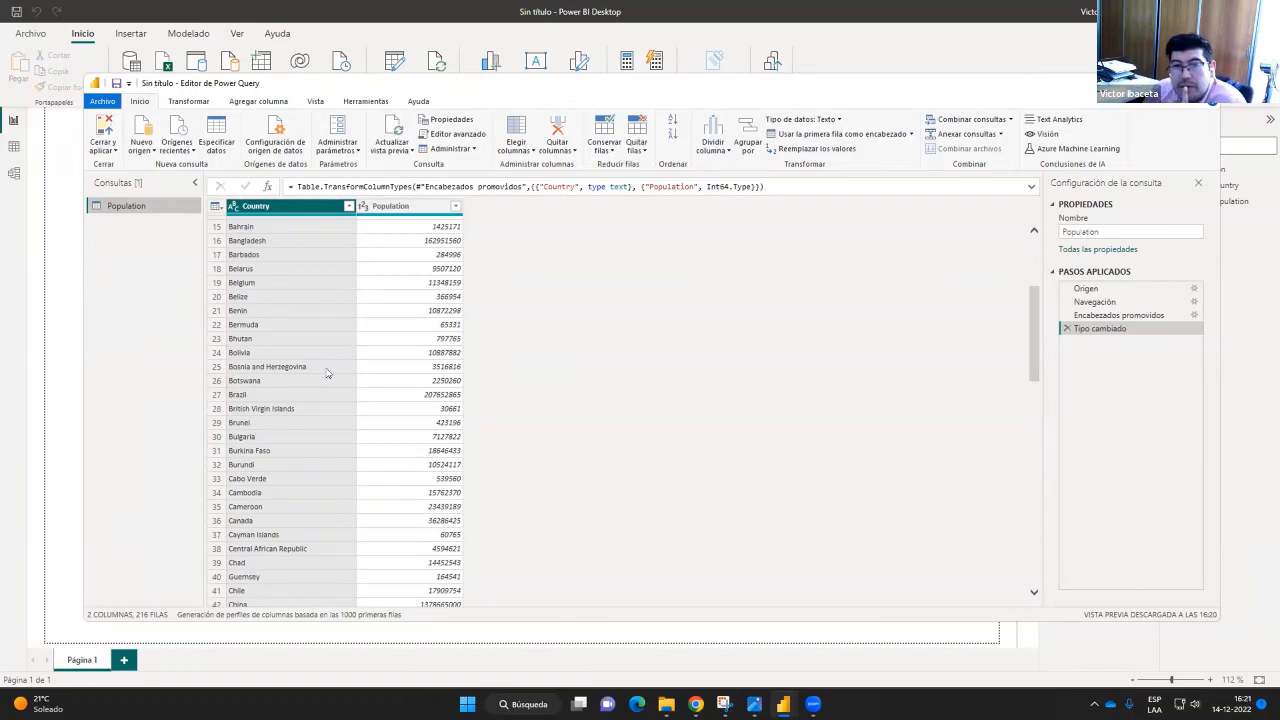
{"action": "scroll", "coordinate": [230, 284], "scroll_direction": "down", "scroll_amount": 3}
{"action": "scroll", "coordinate": [230, 284], "scroll_direction": "down", "scroll_amount": 9}
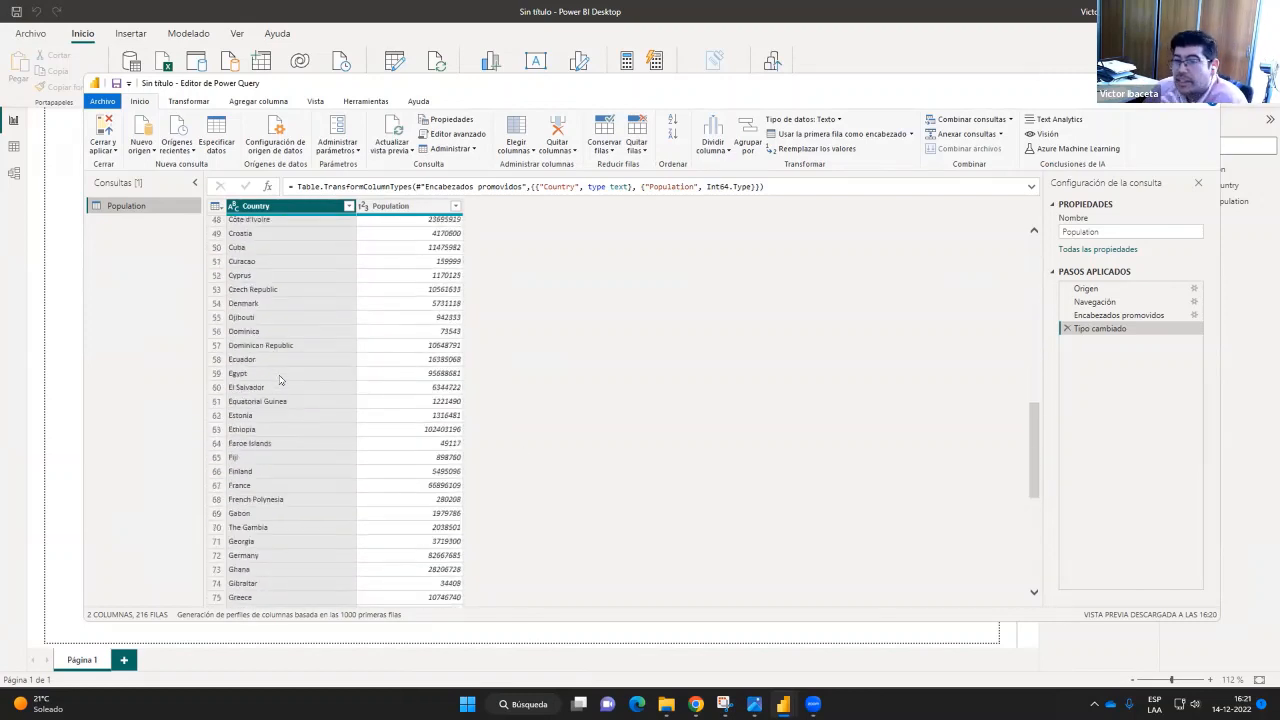
Review the remaining country rows of the Population query, including France, and close the Power Query Editor applying its changes
{"action": "scroll", "coordinate": [270, 503], "scroll_direction": "down", "scroll_amount": 2}
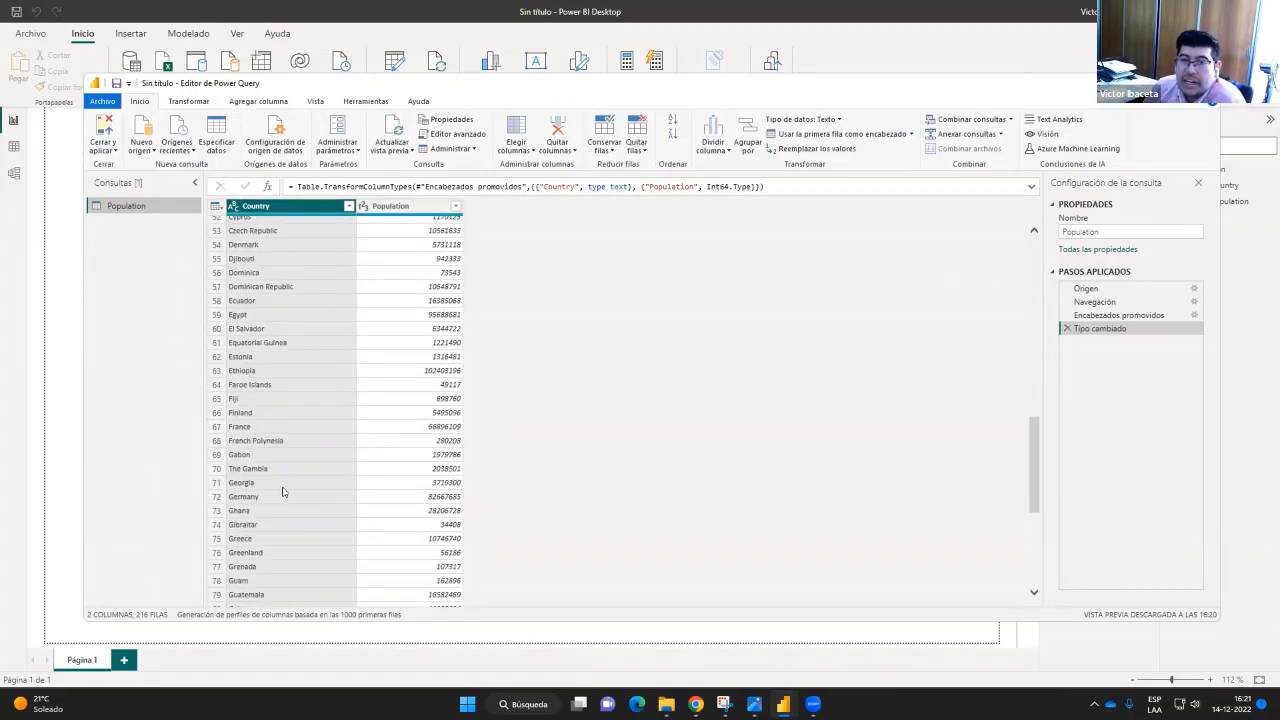
{"action": "left_click", "coordinate": [245, 427]}
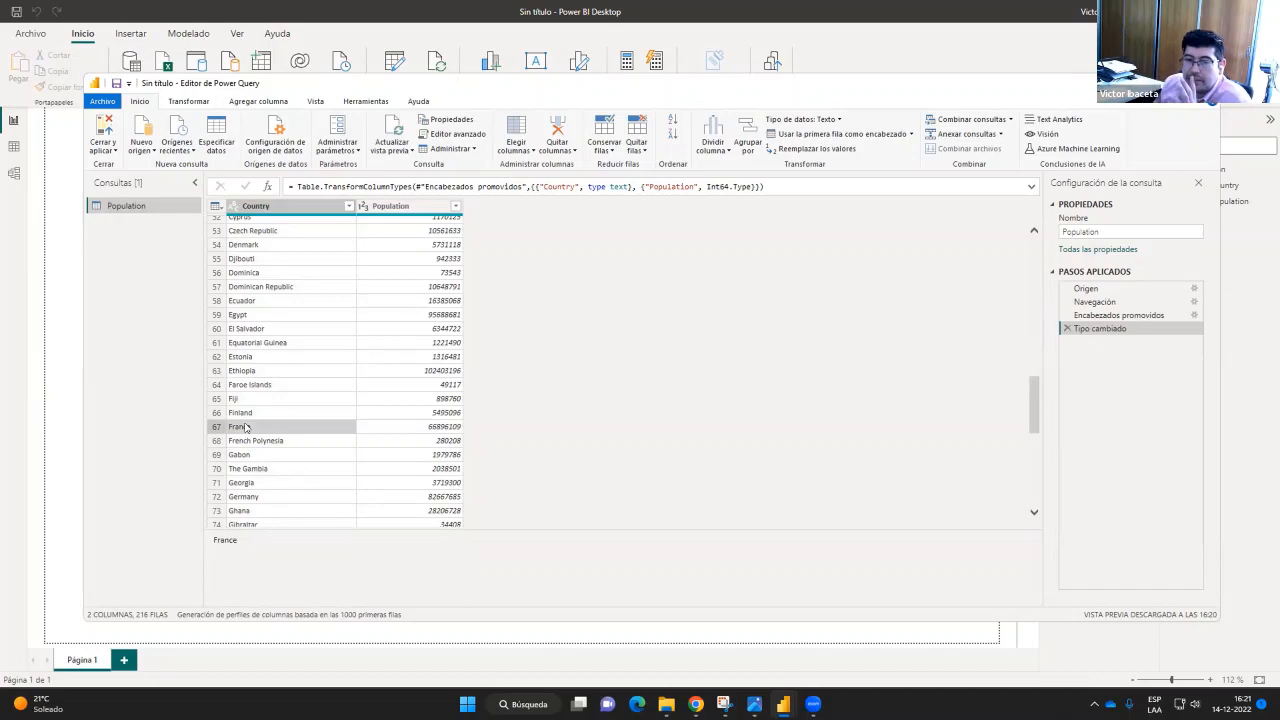
{"action": "scroll", "coordinate": [388, 332], "scroll_direction": "down", "scroll_amount": 5}
{"action": "scroll", "coordinate": [354, 441], "scroll_direction": "up", "scroll_amount": 6}
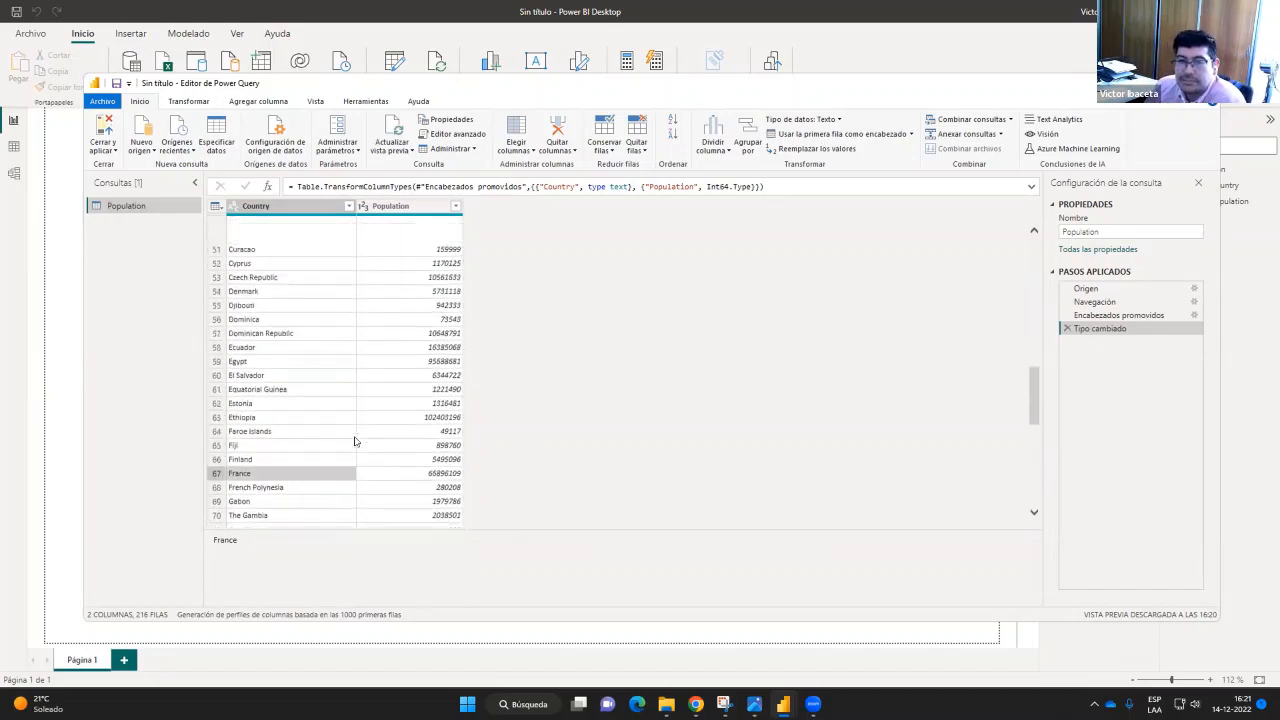
{"action": "scroll", "coordinate": [354, 441], "scroll_direction": "up", "scroll_amount": 15}
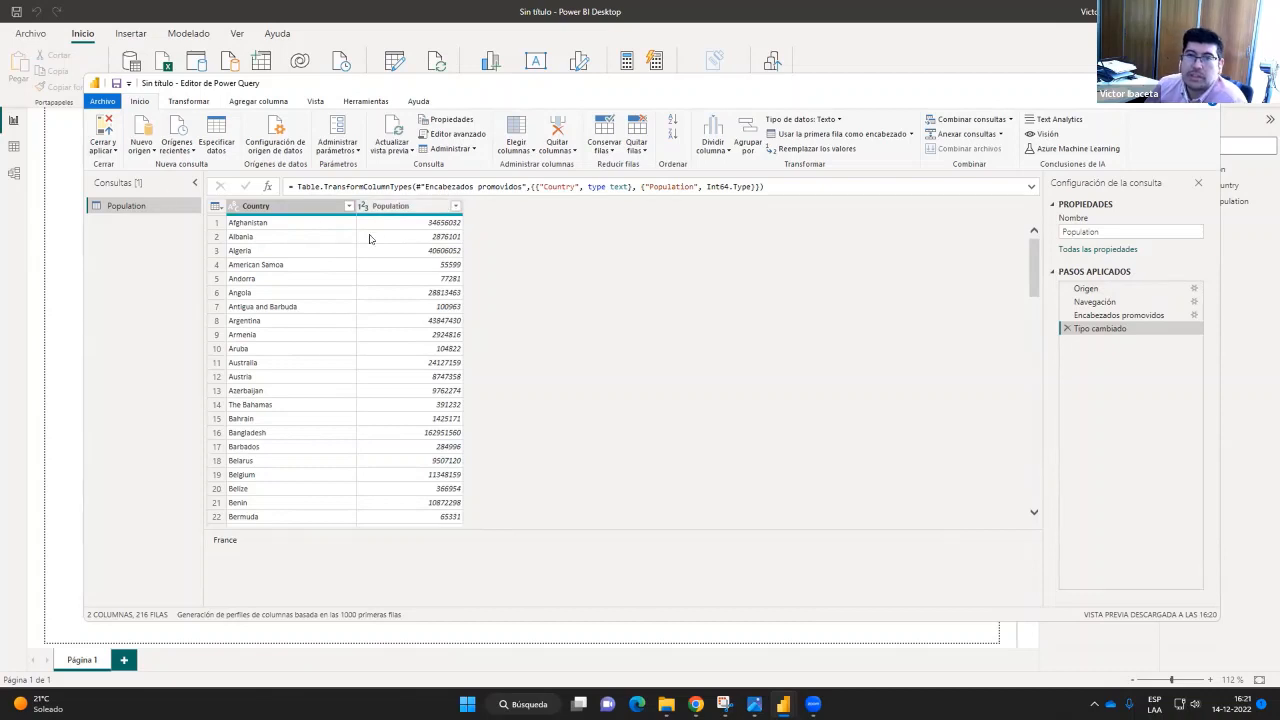
{"action": "left_click", "coordinate": [484, 209]}
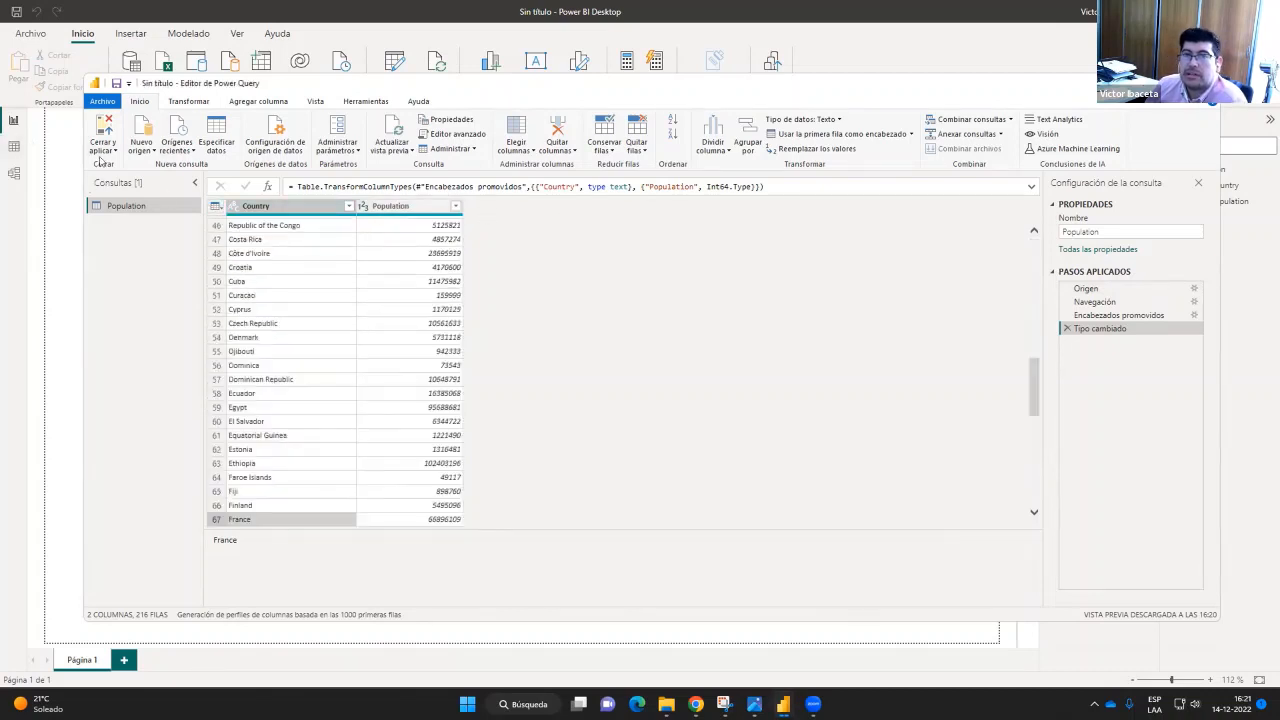
{"action": "left_click", "coordinate": [104, 130]}
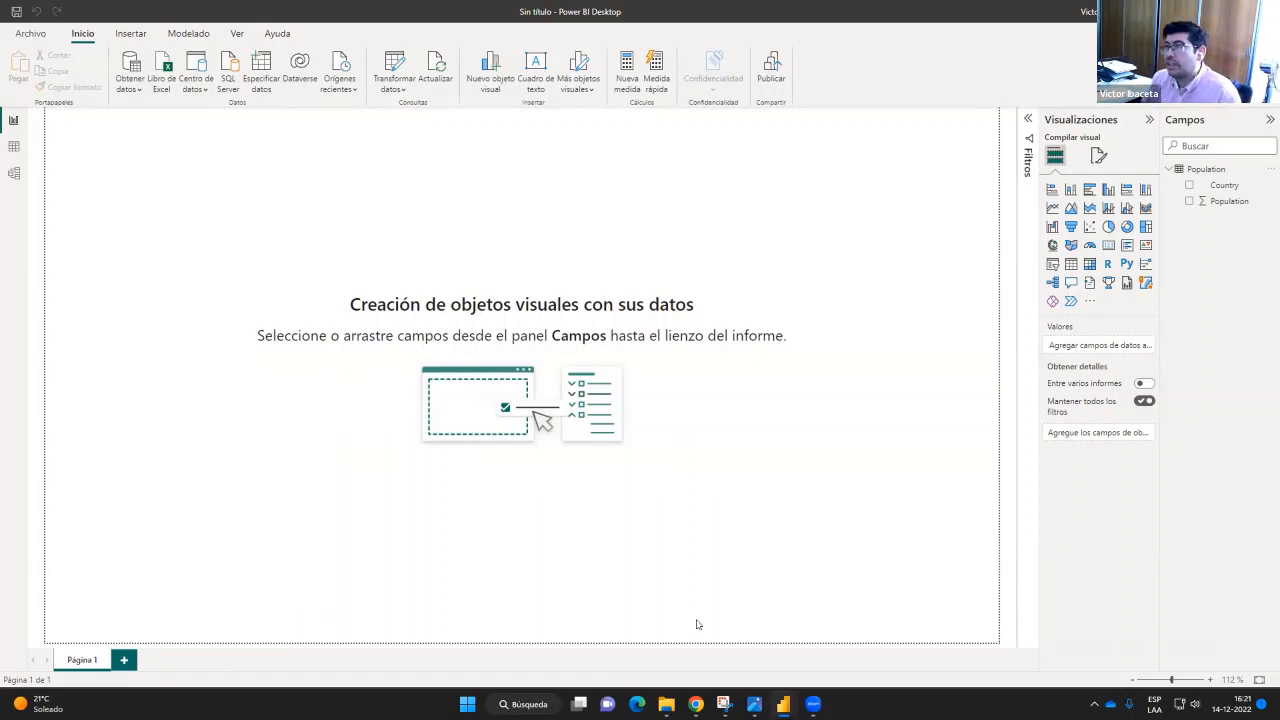
Add a table visual with the Country and Population fields, place it near the page's upper middle and widen it to fit both columns
{"action": "left_click", "coordinate": [1071, 265]}
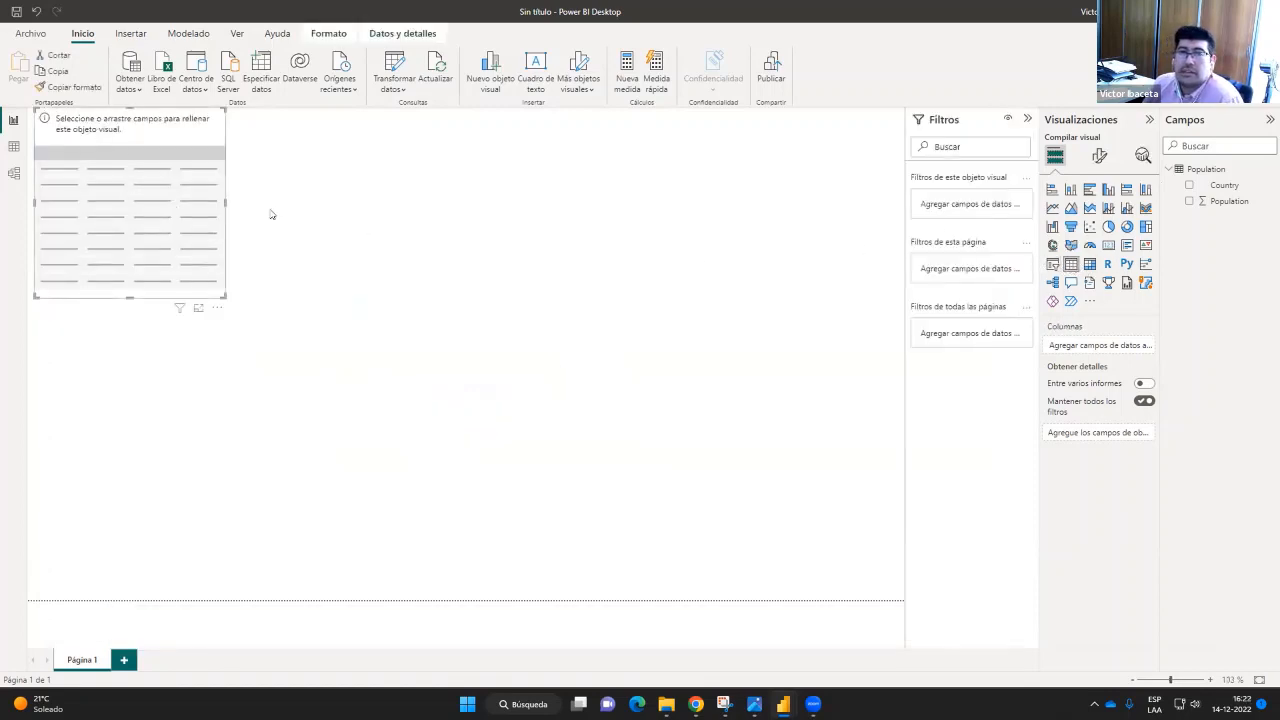
{"action": "left_click_drag", "start_coordinate": [100, 131], "coordinate": [703, 244]}
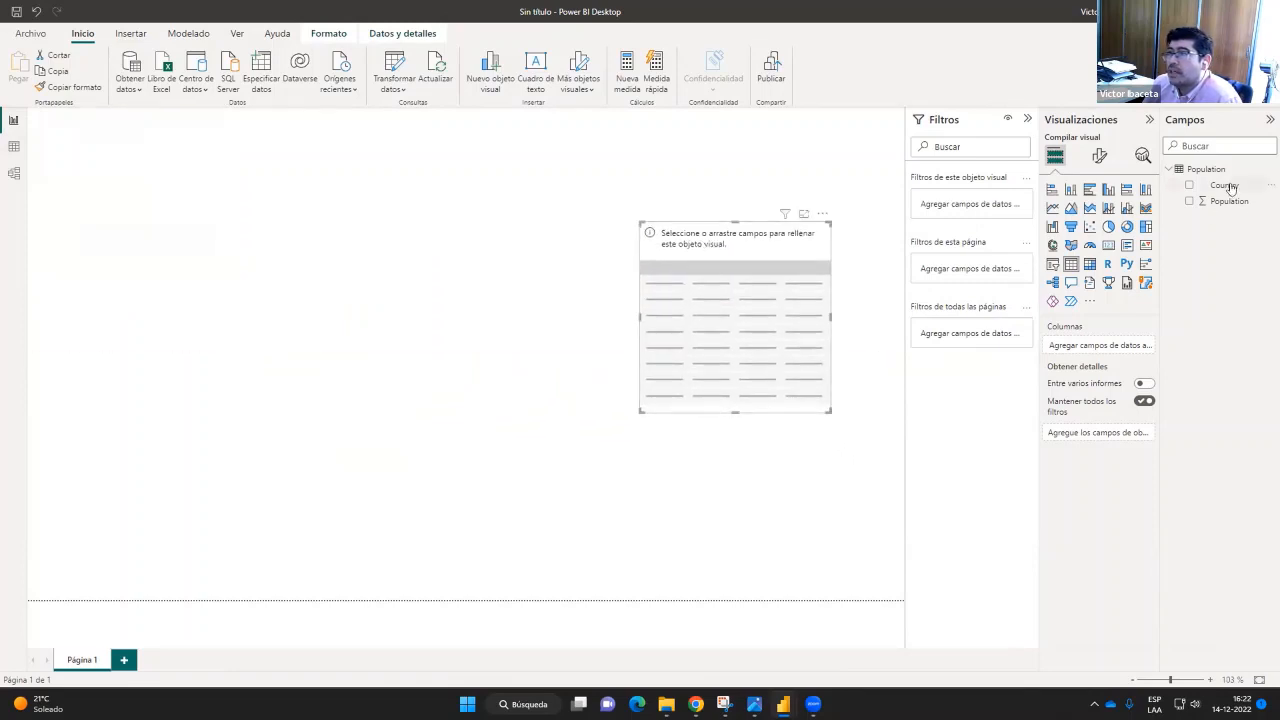
{"action": "left_click_drag", "start_coordinate": [1231, 188], "coordinate": [1100, 346]}
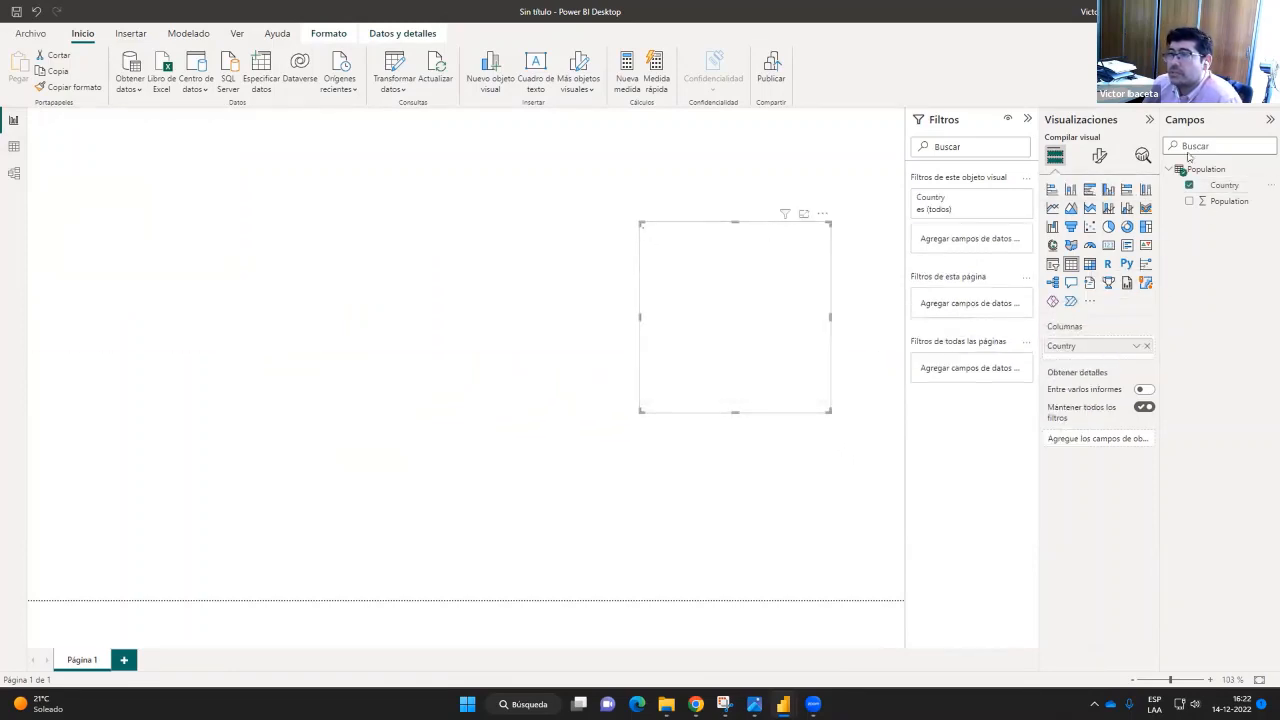
{"action": "left_click_drag", "start_coordinate": [1217, 210], "coordinate": [1106, 358]}
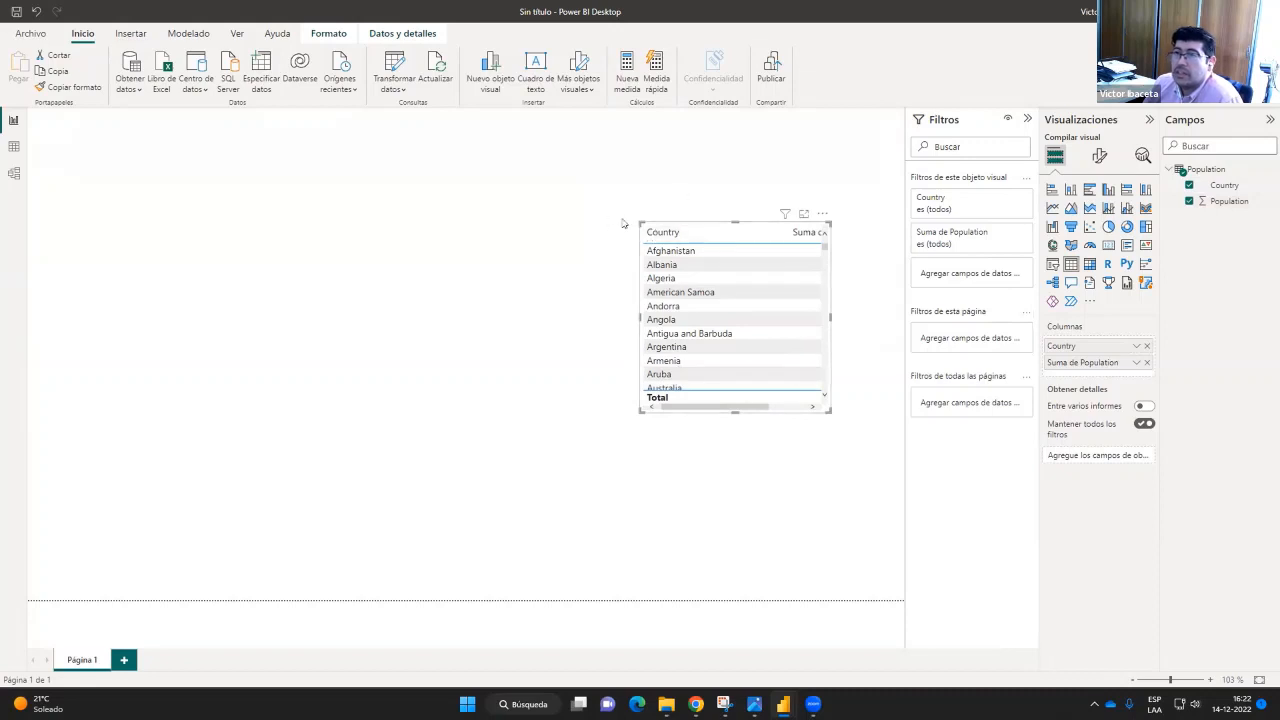
{"action": "left_click_drag", "start_coordinate": [714, 222], "coordinate": [503, 192]}
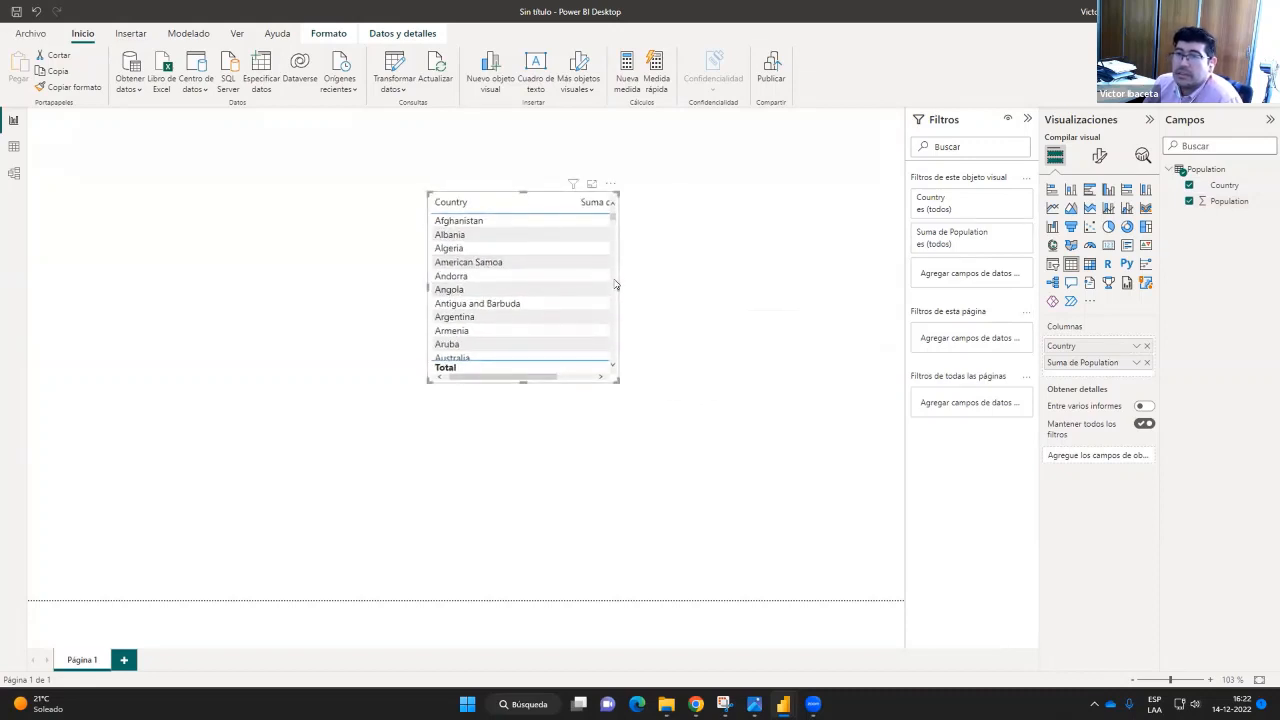
{"action": "left_click_drag", "start_coordinate": [615, 285], "coordinate": [699, 285]}
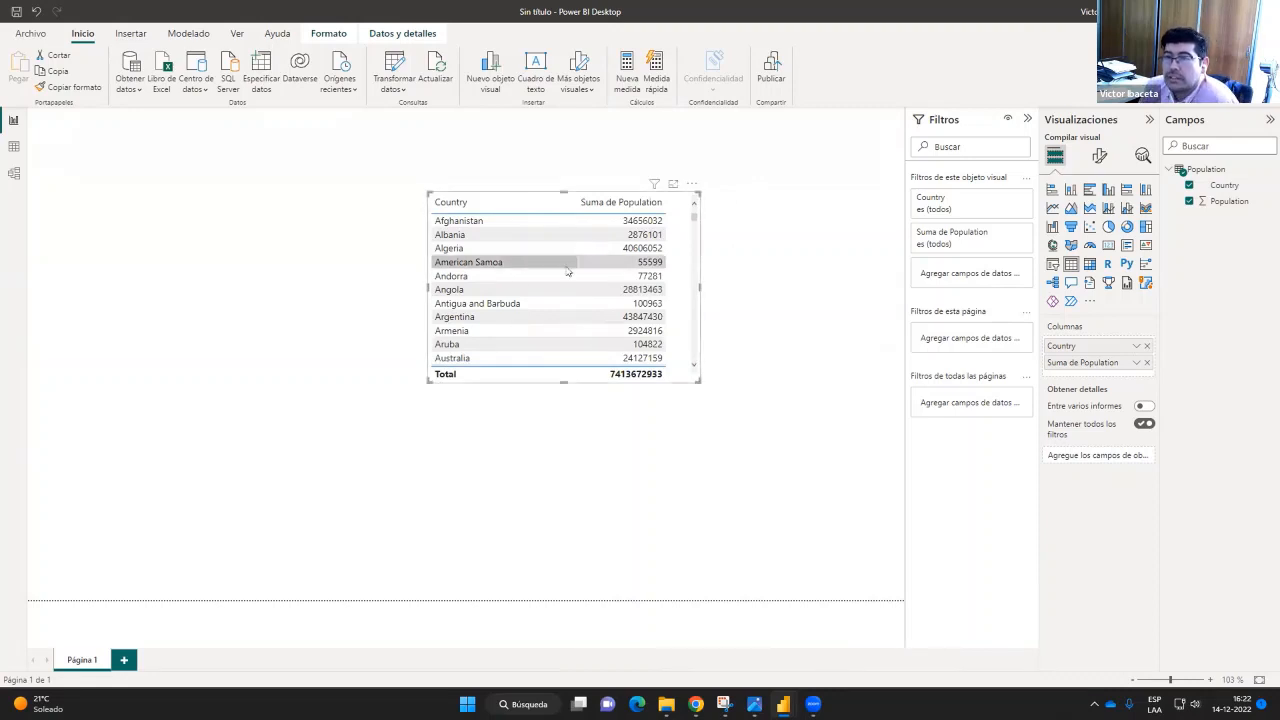
Review the country rows in the table visual, recheck the Population query in the Power Query Editor and return to the report
{"action": "scroll", "coordinate": [620, 290], "scroll_direction": "down", "scroll_amount": 9}
{"action": "scroll", "coordinate": [634, 310], "scroll_direction": "down", "scroll_amount": 20}
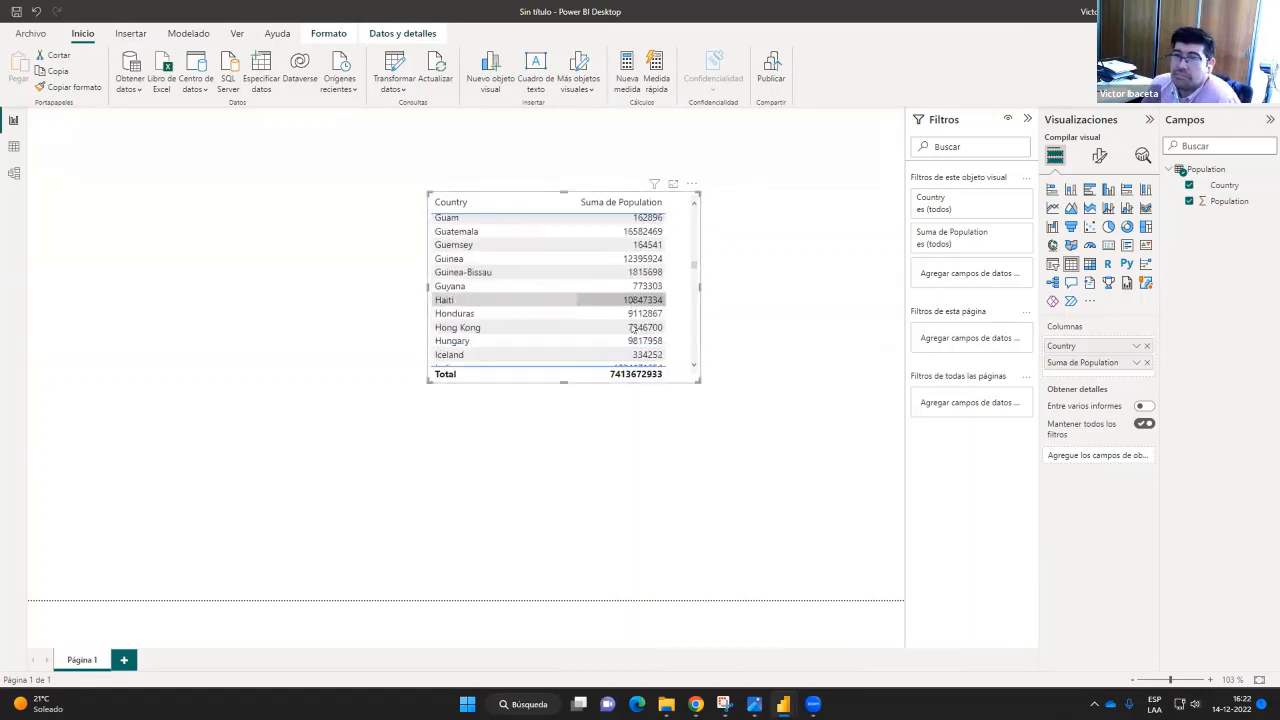
{"action": "scroll", "coordinate": [636, 326], "scroll_direction": "down", "scroll_amount": 6}
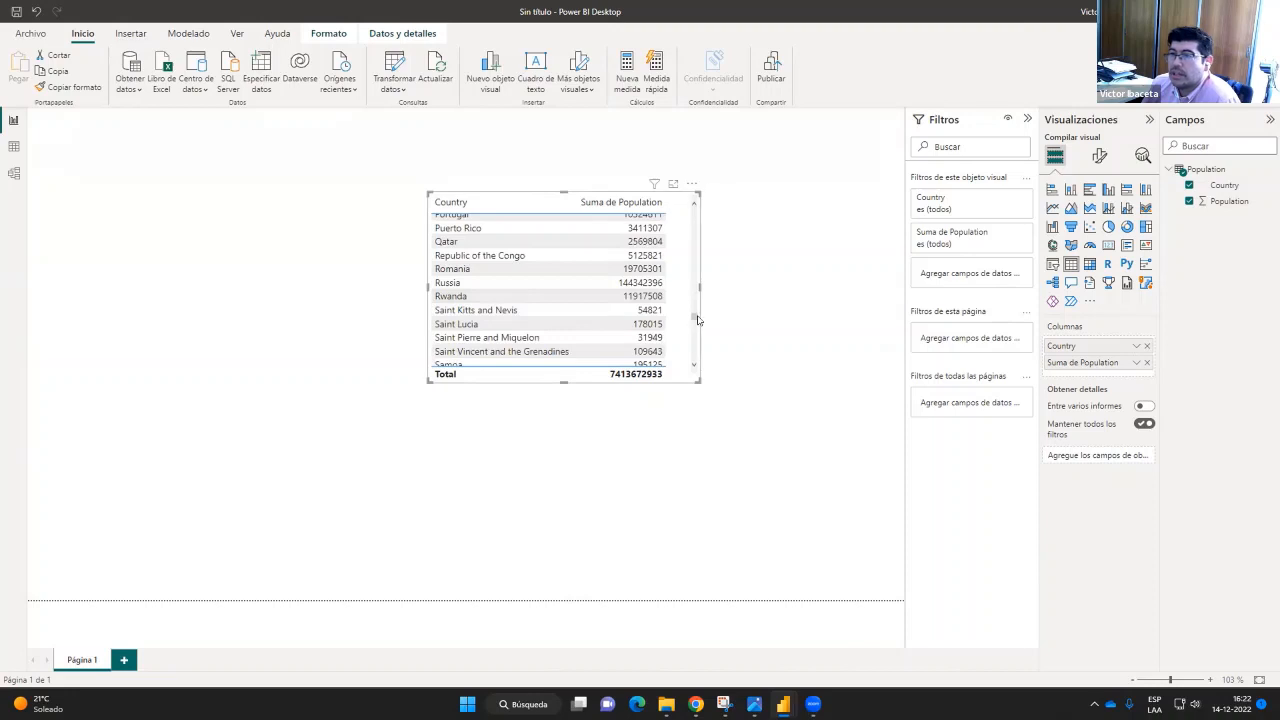
{"action": "left_click_drag", "start_coordinate": [690, 317], "coordinate": [688, 191]}
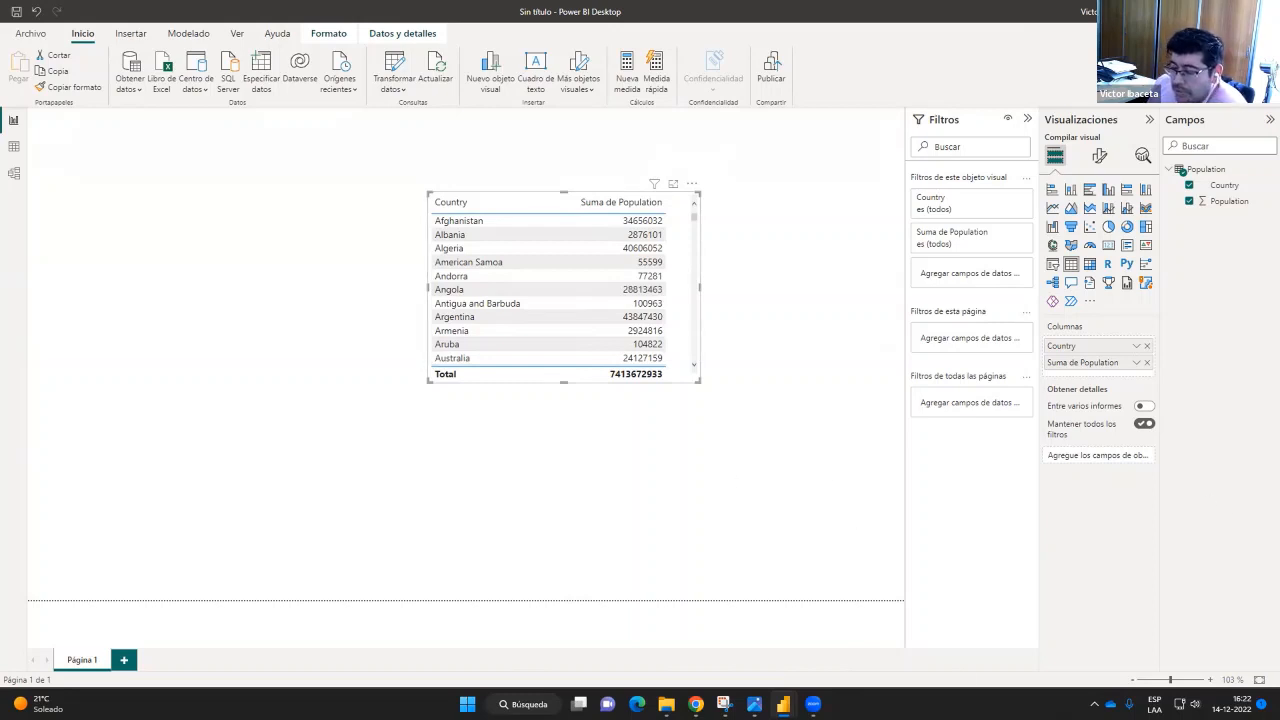
{"action": "mouse_move", "coordinate": [666, 704]}
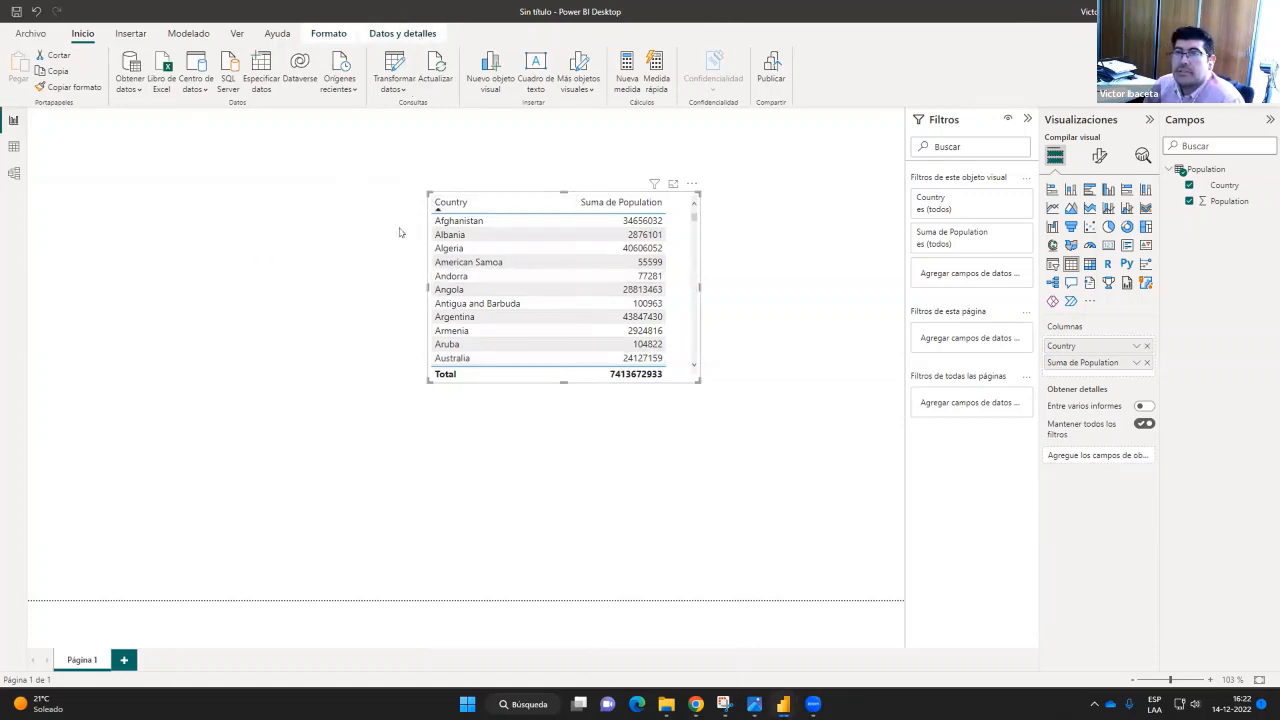
{"action": "left_click", "coordinate": [398, 62]}
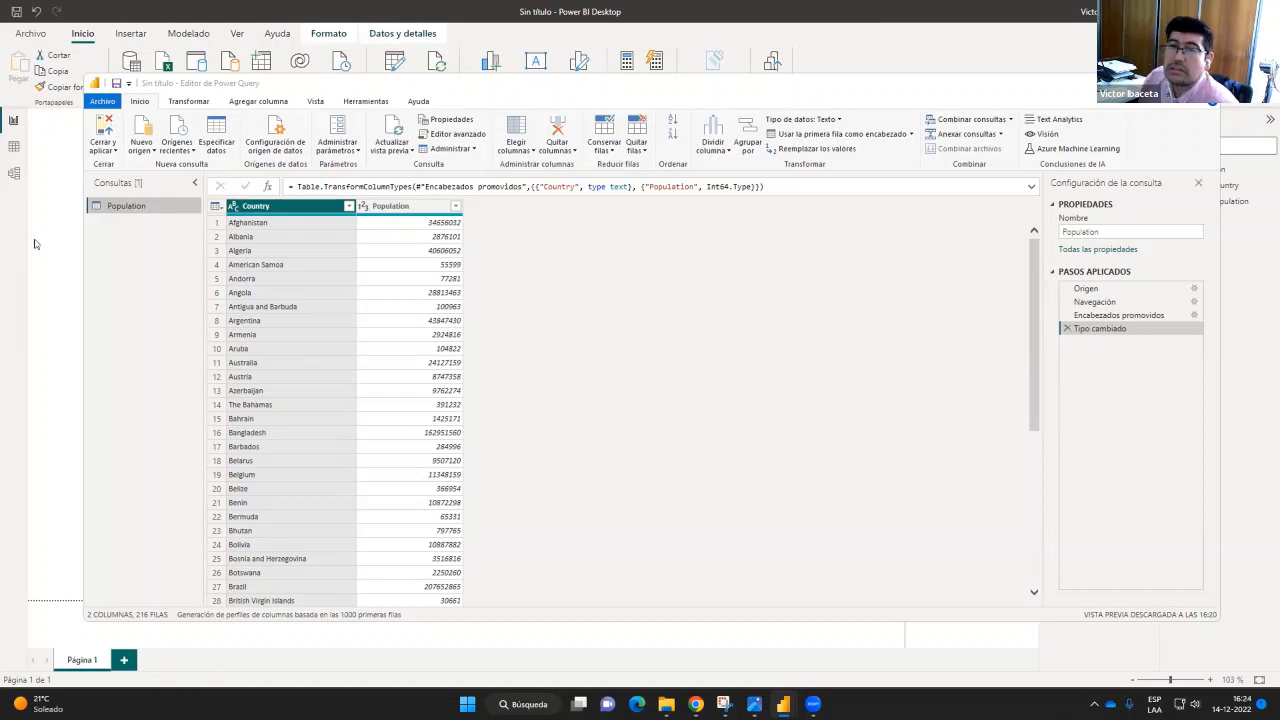
{"action": "left_click", "coordinate": [104, 147]}
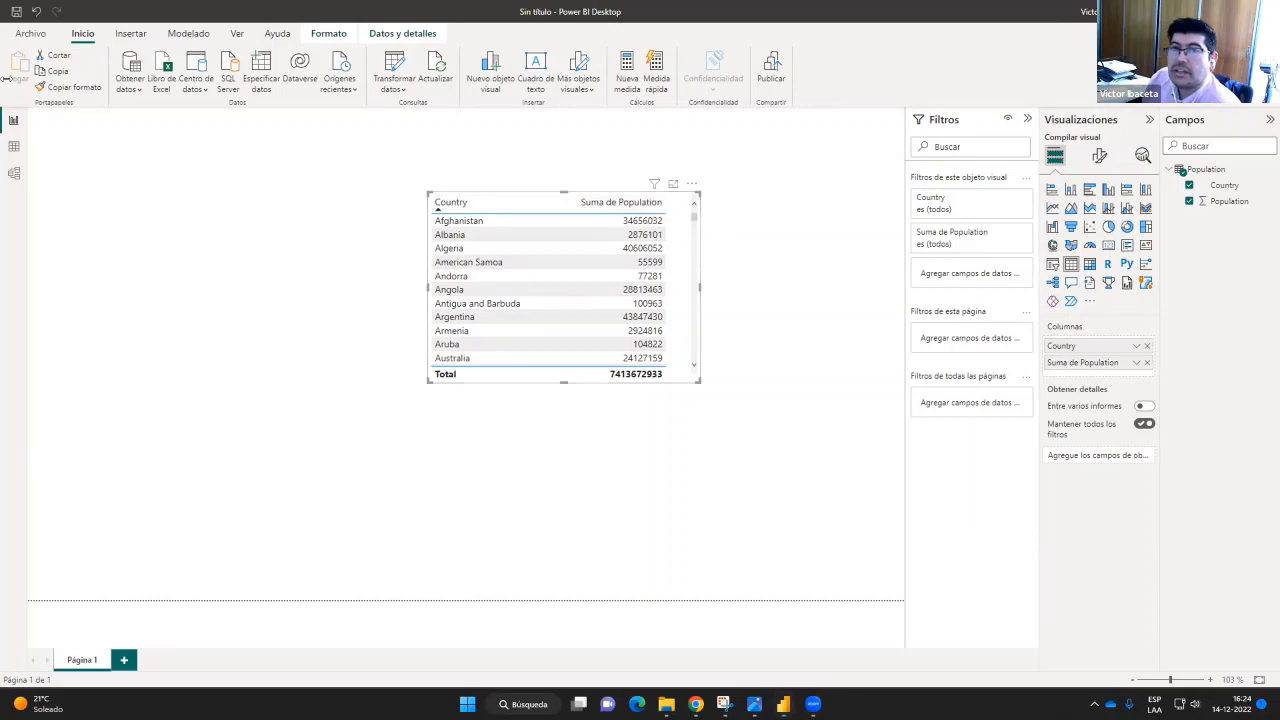
Show the model view, reposition the Population table card and make it slightly taller
{"action": "left_click", "coordinate": [13, 172]}
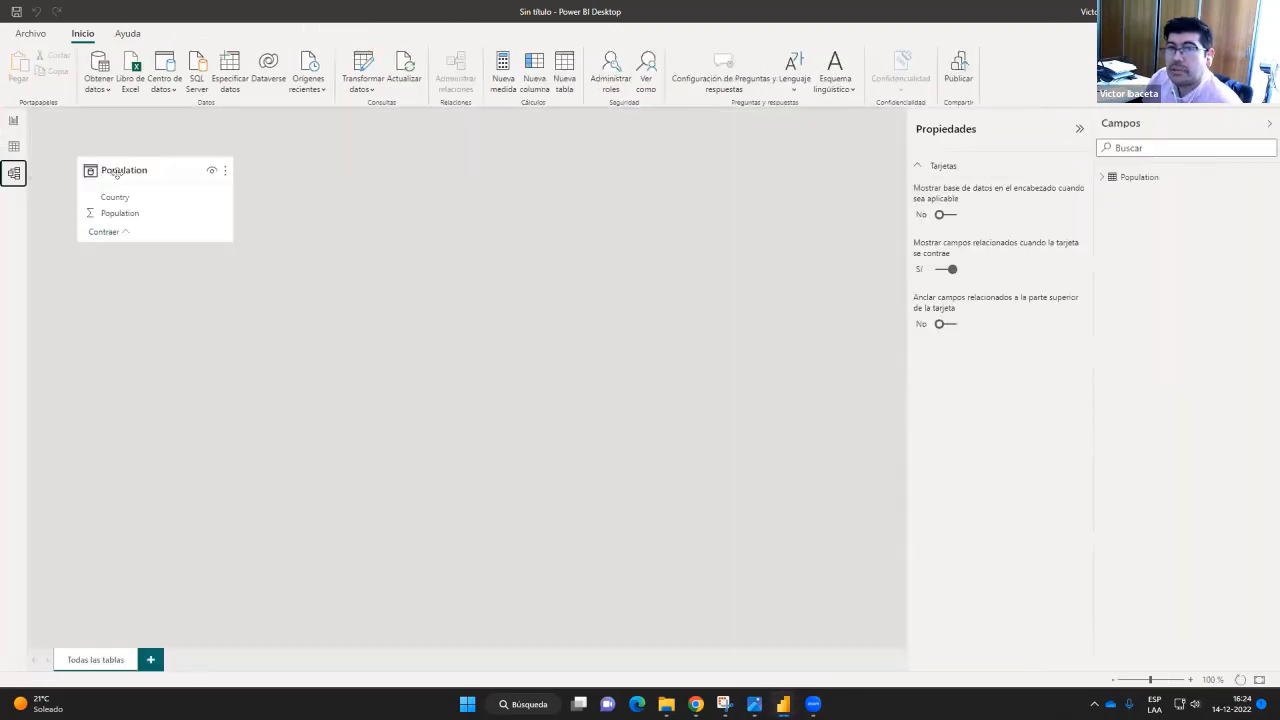
{"action": "left_click_drag", "start_coordinate": [116, 172], "coordinate": [249, 198]}
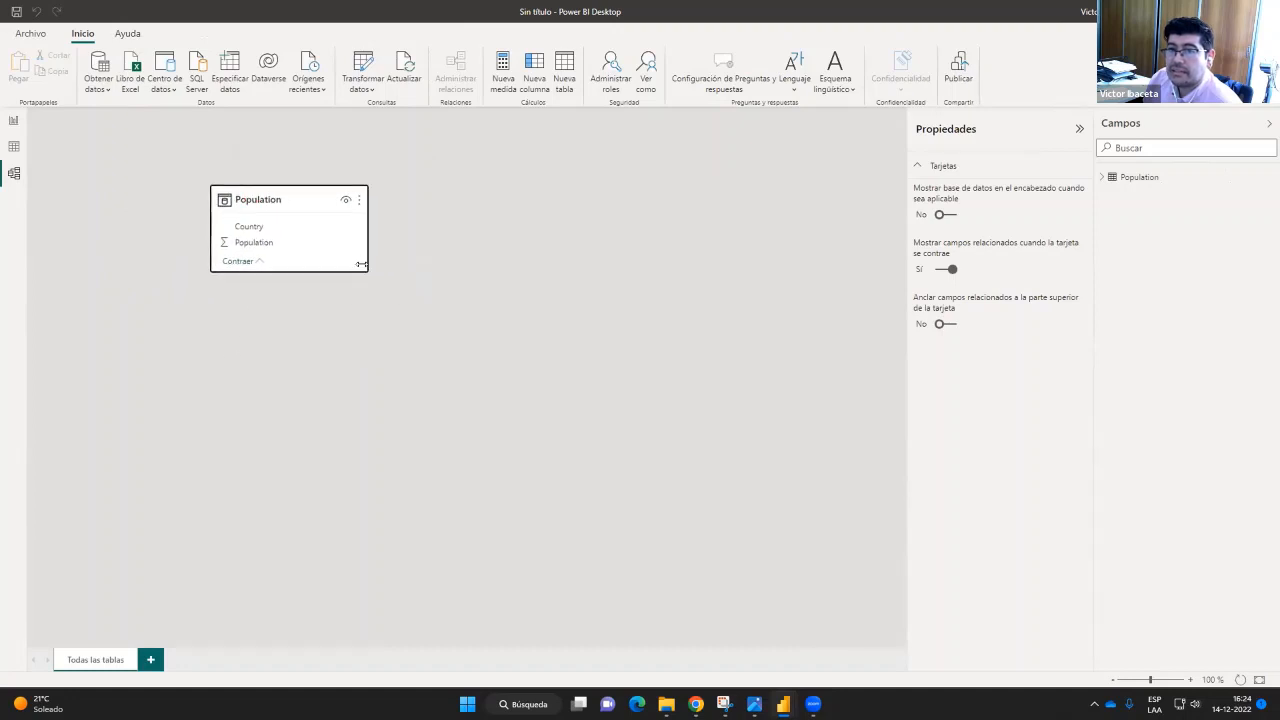
{"action": "mouse_move", "coordinate": [361, 265]}
{"action": "left_mouse_down"}
{"action": "mouse_move", "coordinate": [391, 343]}
{"action": "mouse_move", "coordinate": [366, 283]}
{"action": "left_mouse_up"}
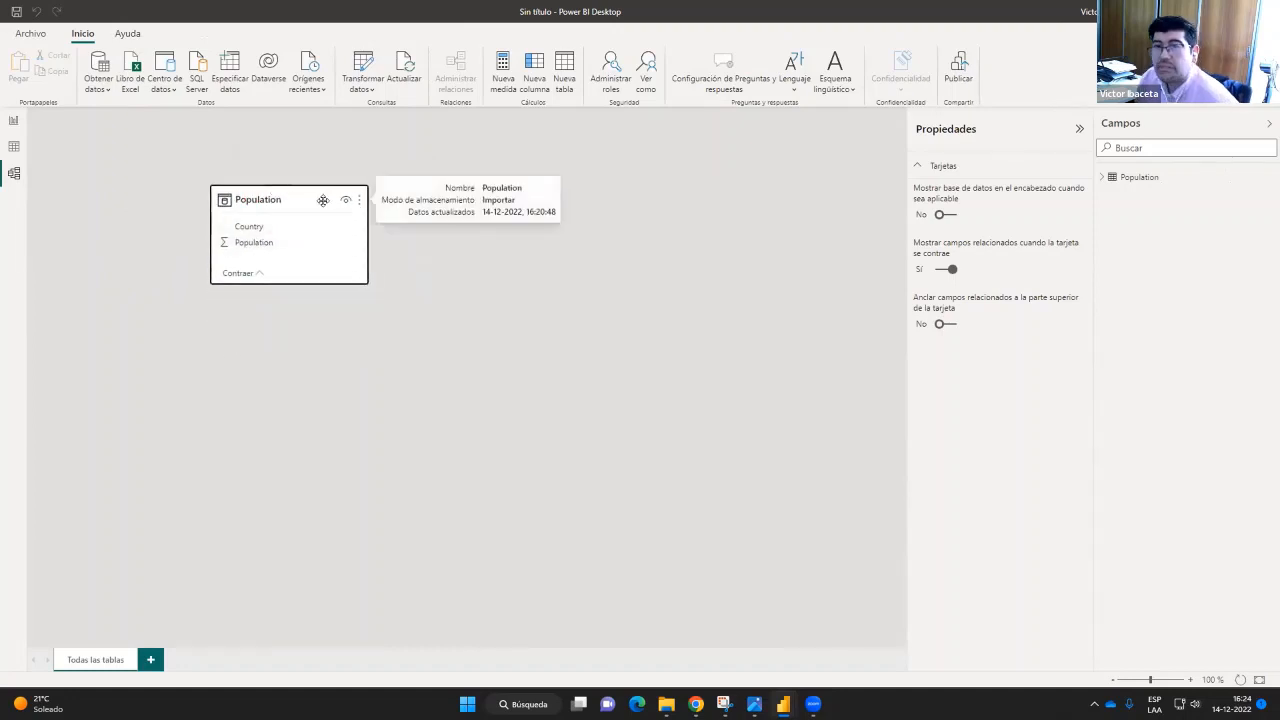
{"action": "left_click_drag", "start_coordinate": [280, 191], "coordinate": [189, 197]}
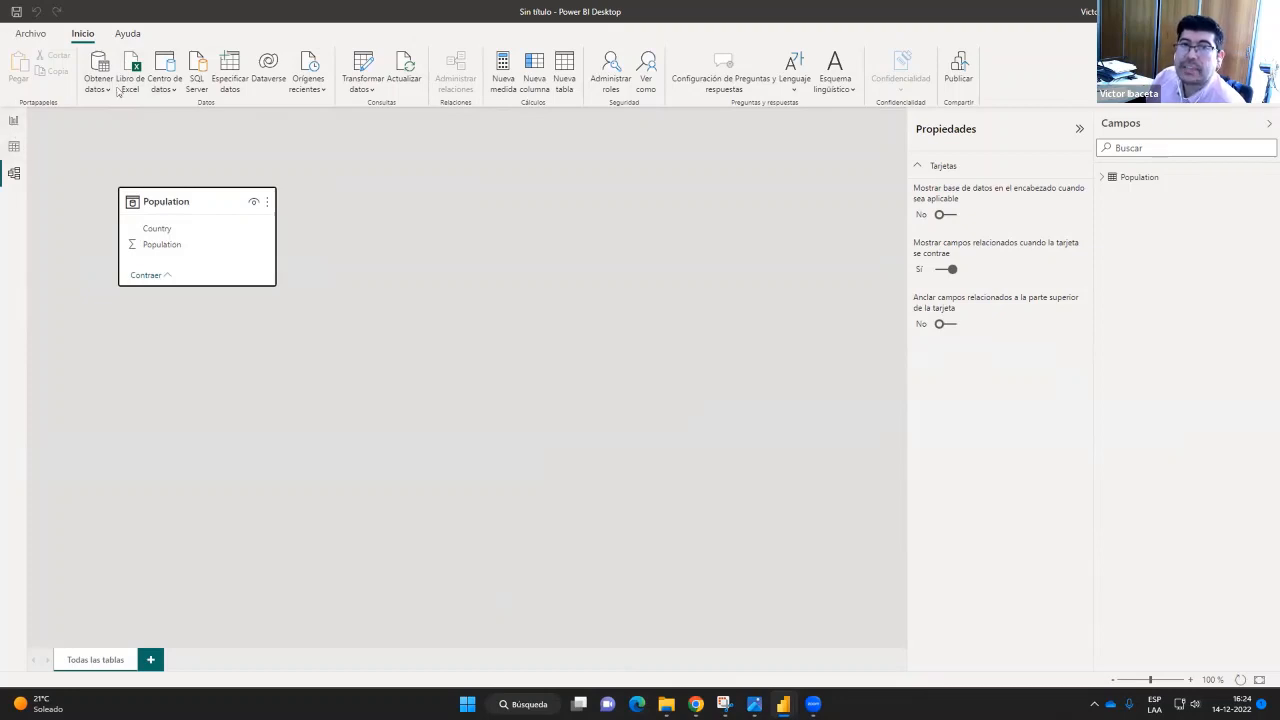
Import the Countries table from Countries.xlsx in the Reporte 1 folder and open it for transformation in the Power Query Editor
{"action": "left_click", "coordinate": [134, 61]}
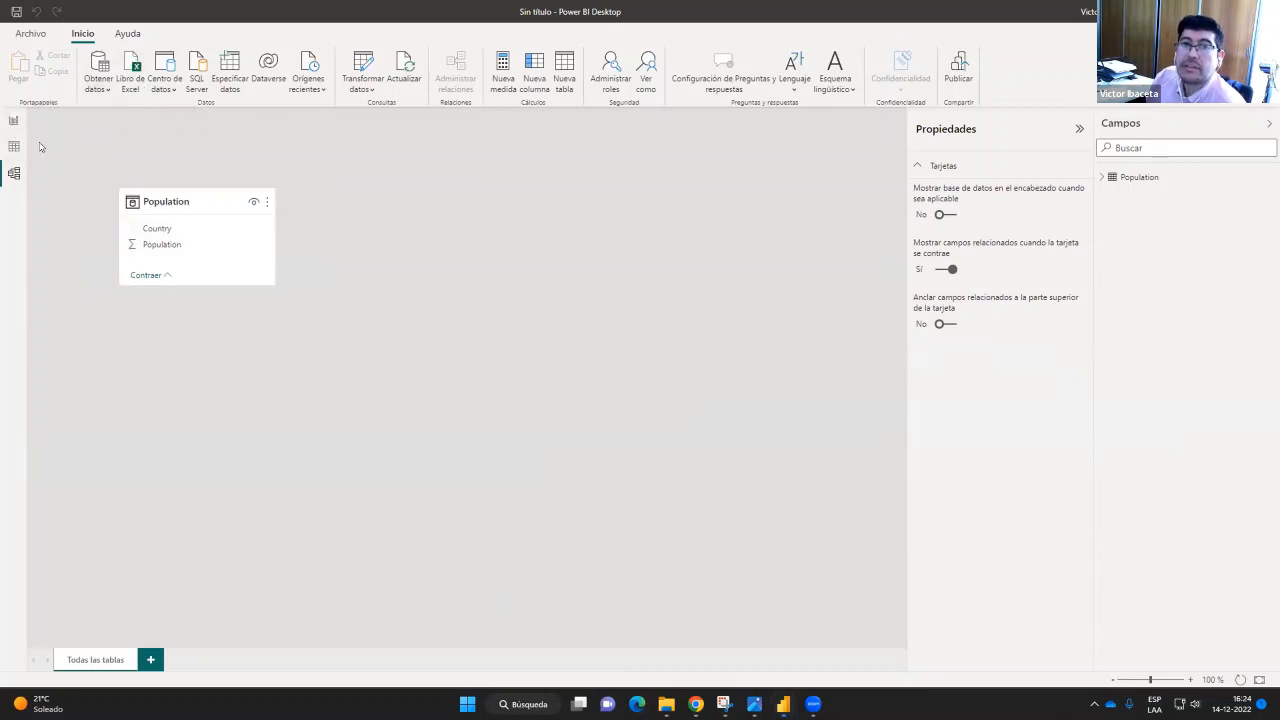
{"action": "left_click", "coordinate": [131, 63]}
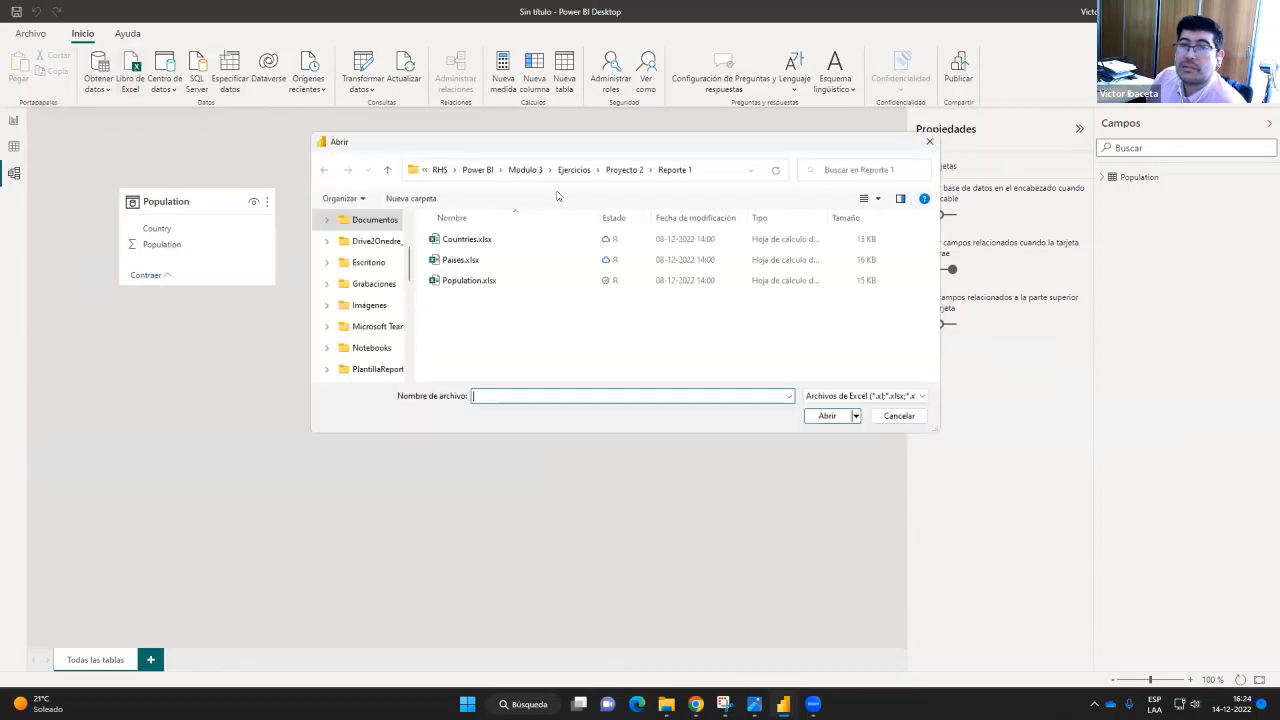
{"action": "left_click", "coordinate": [478, 242]}
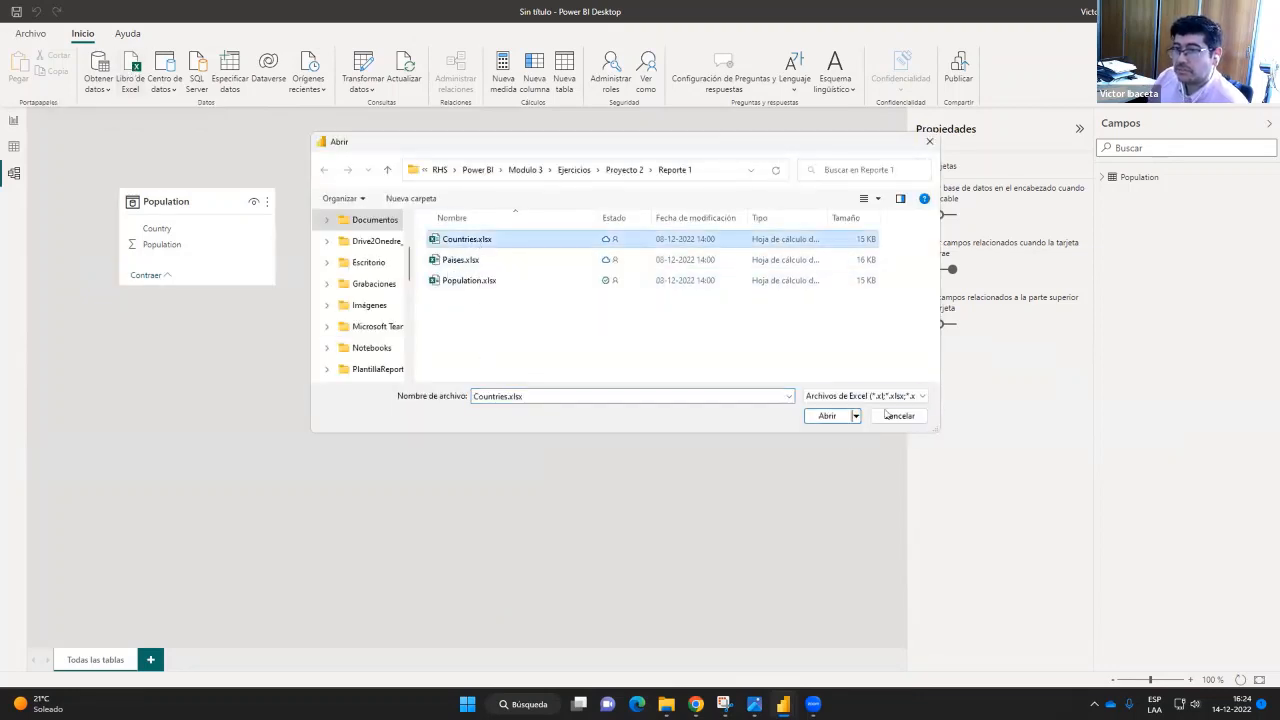
{"action": "left_click", "coordinate": [827, 417]}
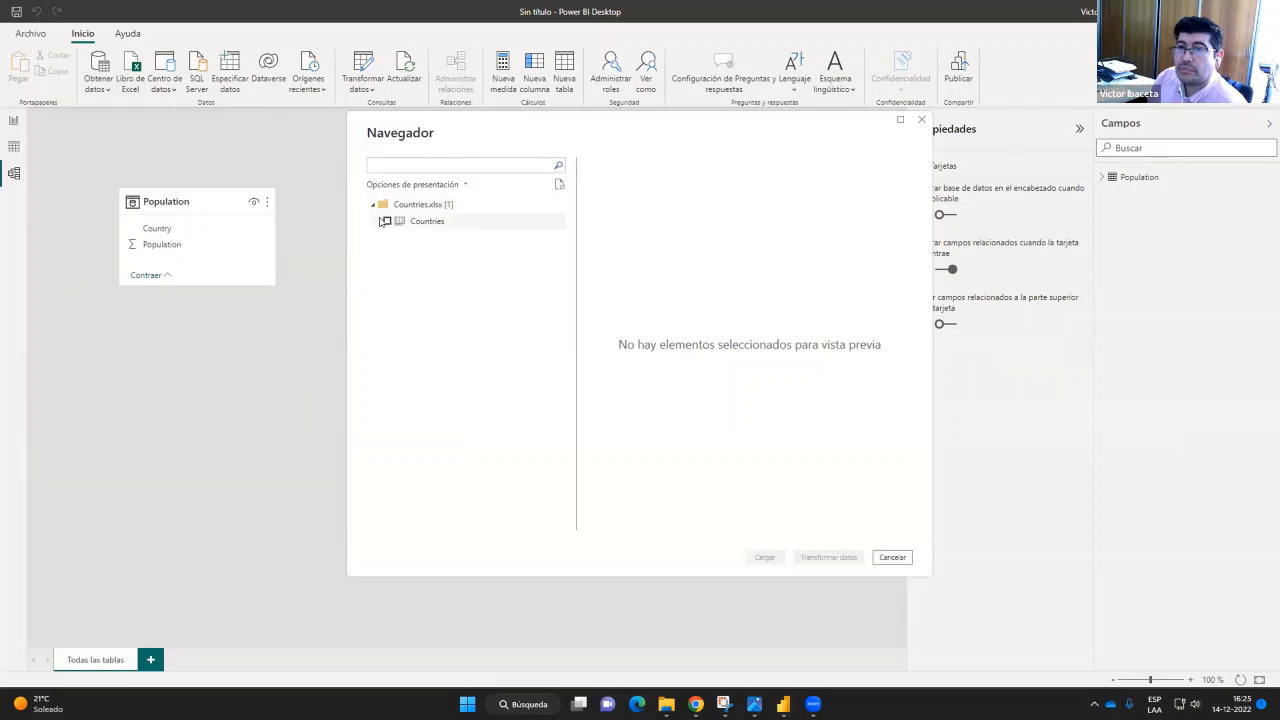
{"action": "left_click", "coordinate": [387, 221]}
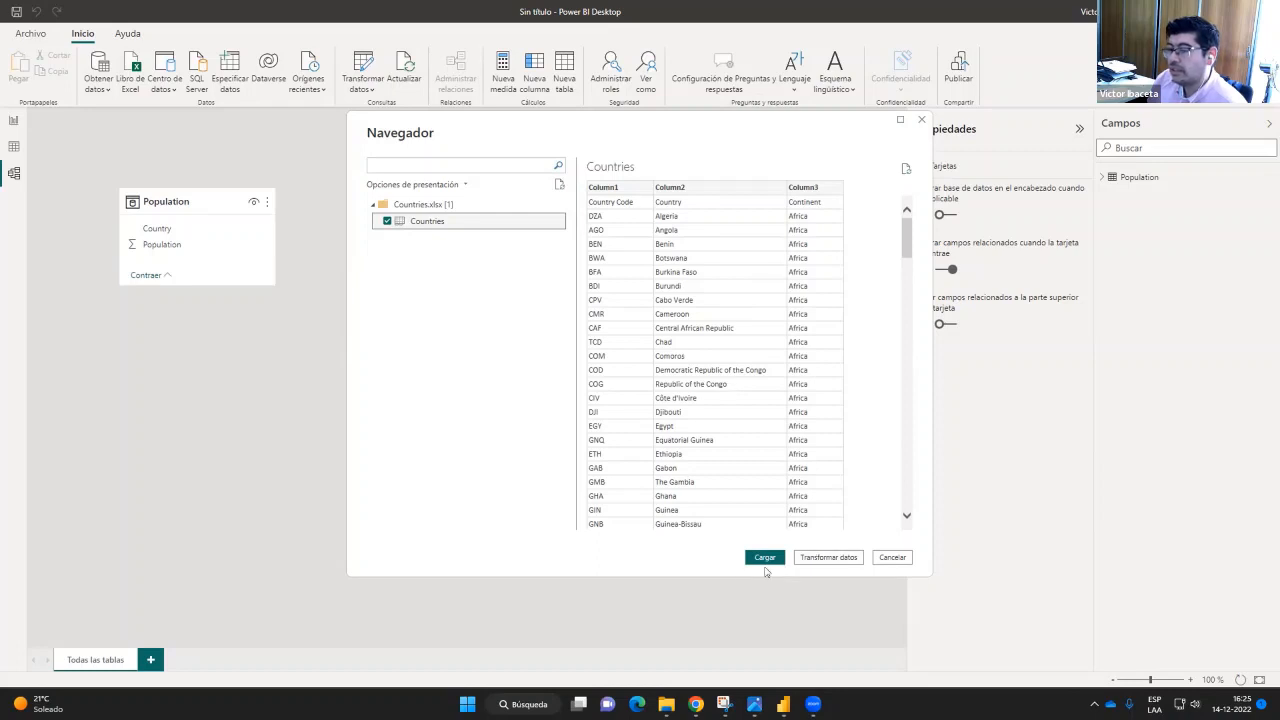
{"action": "left_click", "coordinate": [826, 558]}
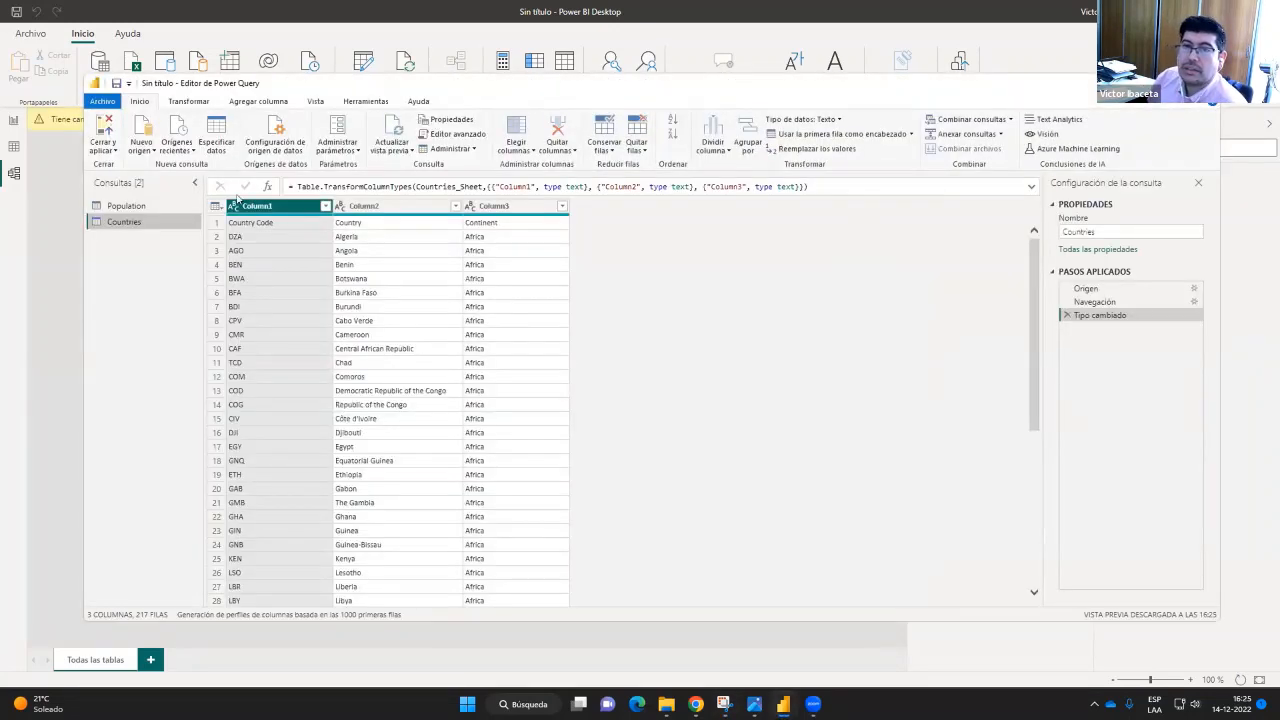
Use the first row of the Countries query as column headers and review its country code, country and continent rows
{"action": "left_click", "coordinate": [216, 223]}
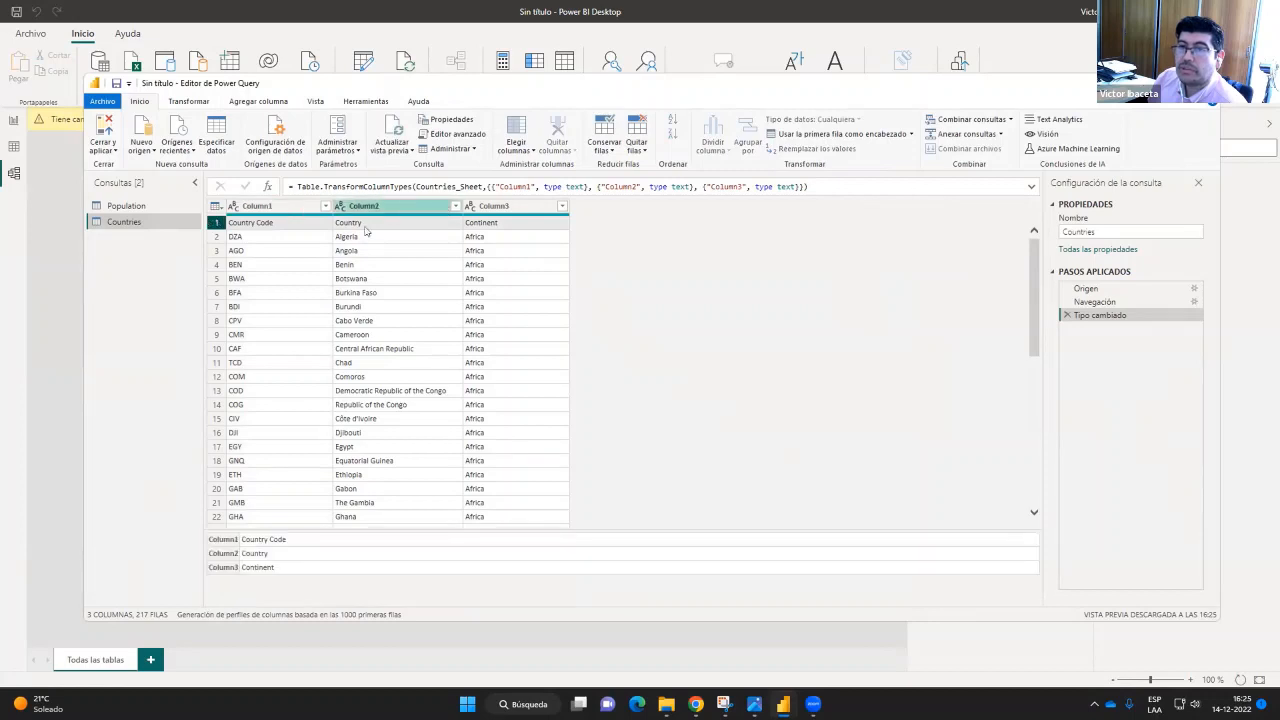
{"action": "left_click", "coordinate": [845, 134]}
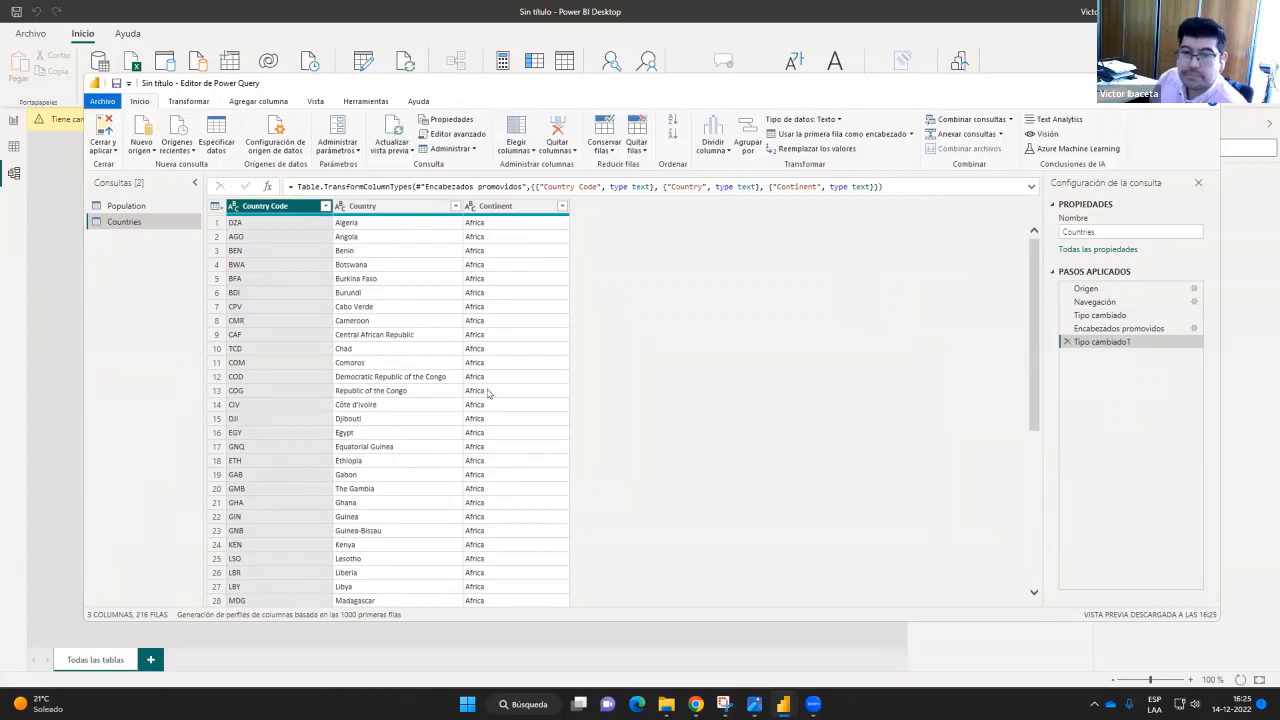
{"action": "scroll", "coordinate": [430, 430], "scroll_direction": "down", "scroll_amount": 7}
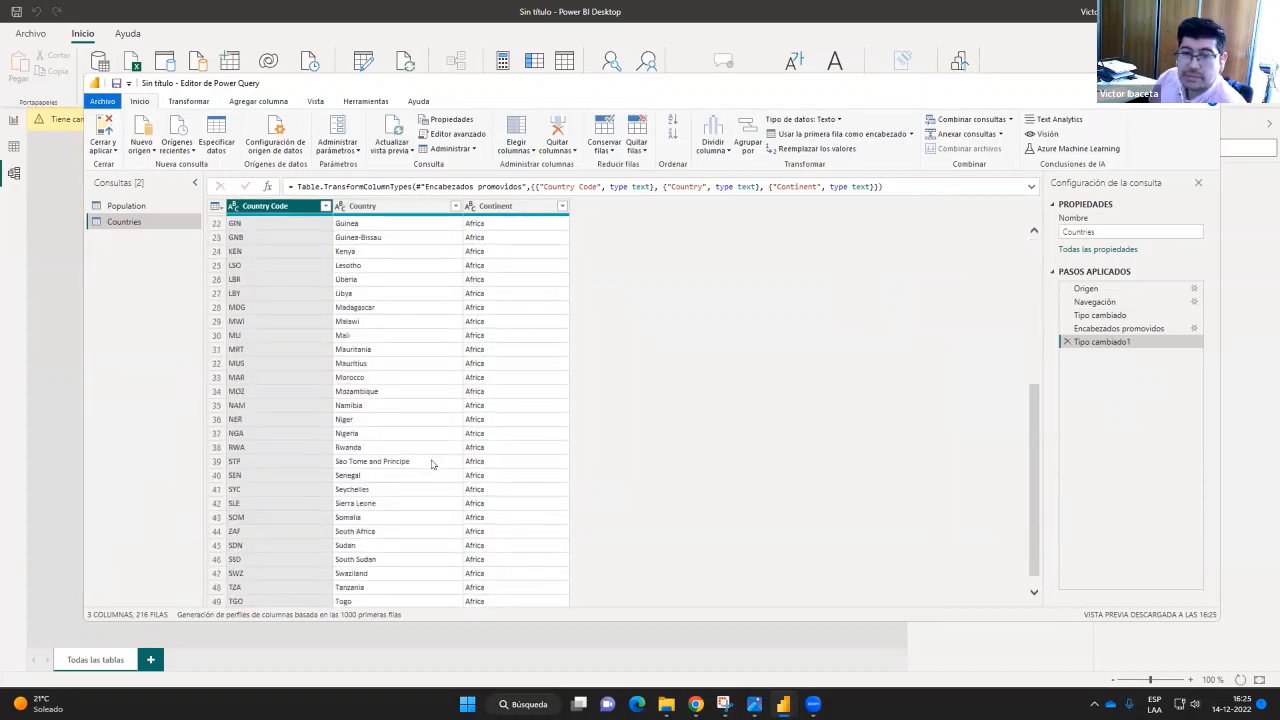
{"action": "scroll", "coordinate": [432, 464], "scroll_direction": "down", "scroll_amount": 5}
{"action": "scroll", "coordinate": [355, 422], "scroll_direction": "up", "scroll_amount": 5}
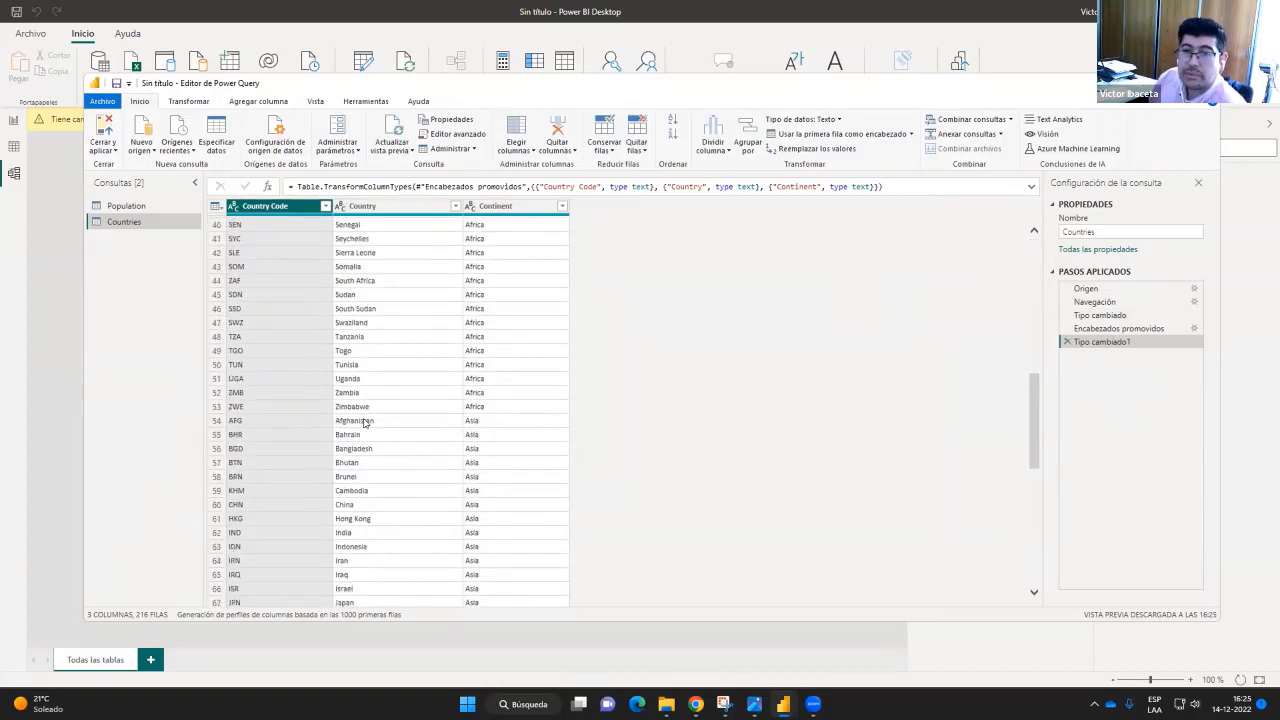
{"action": "scroll", "coordinate": [352, 420], "scroll_direction": "up", "scroll_amount": 7}
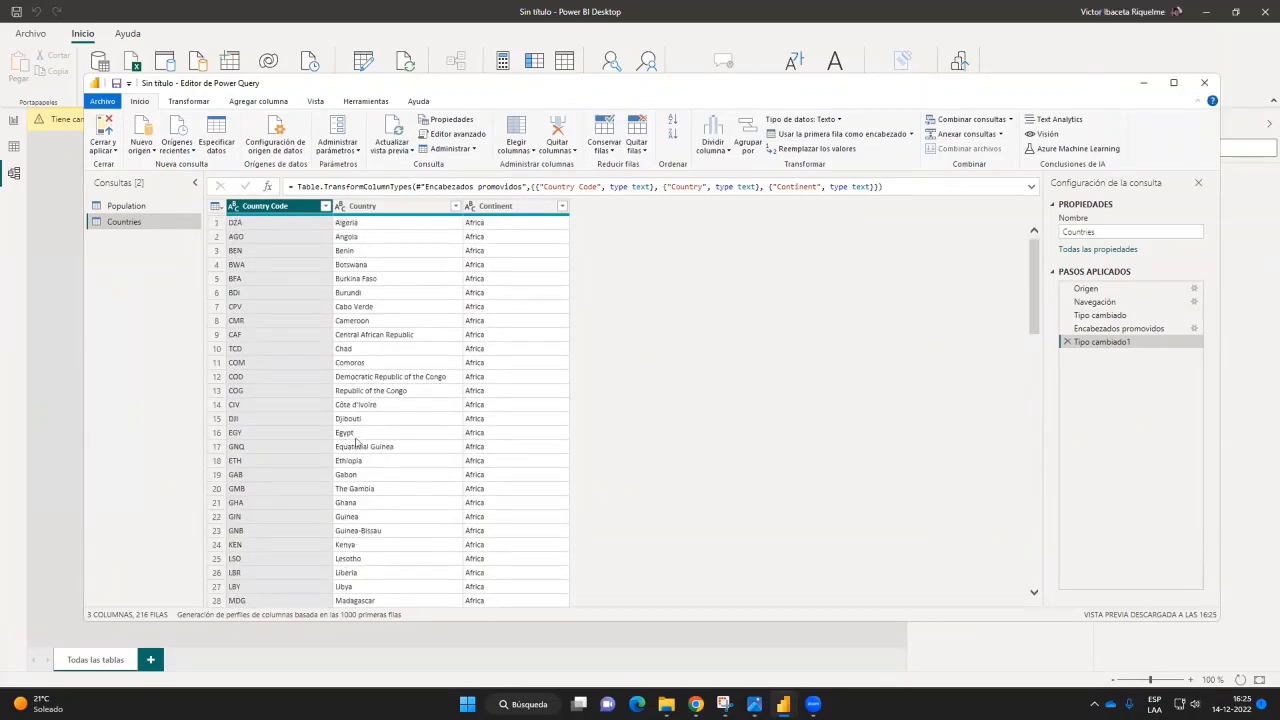
{"action": "scroll", "coordinate": [356, 440], "scroll_direction": "down", "scroll_amount": 5}
{"action": "scroll", "coordinate": [357, 440], "scroll_direction": "down", "scroll_amount": 10}
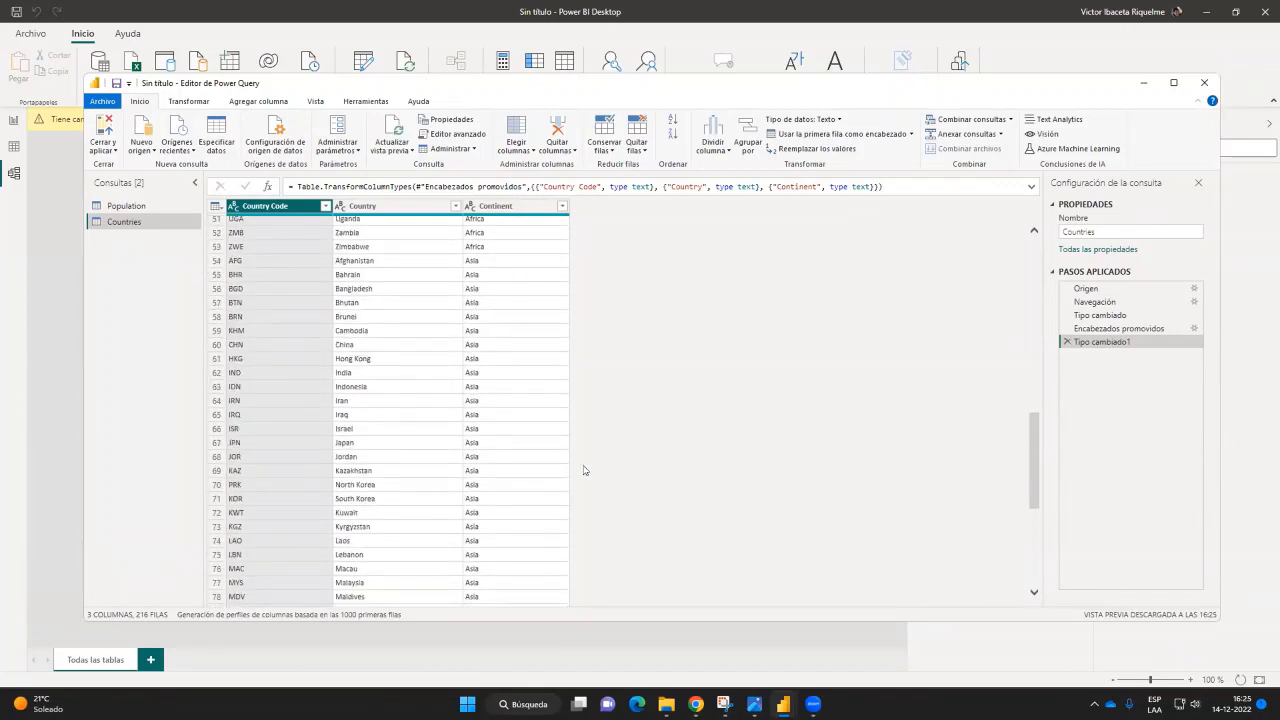
{"action": "scroll", "coordinate": [686, 431], "scroll_direction": "up", "scroll_amount": 15}
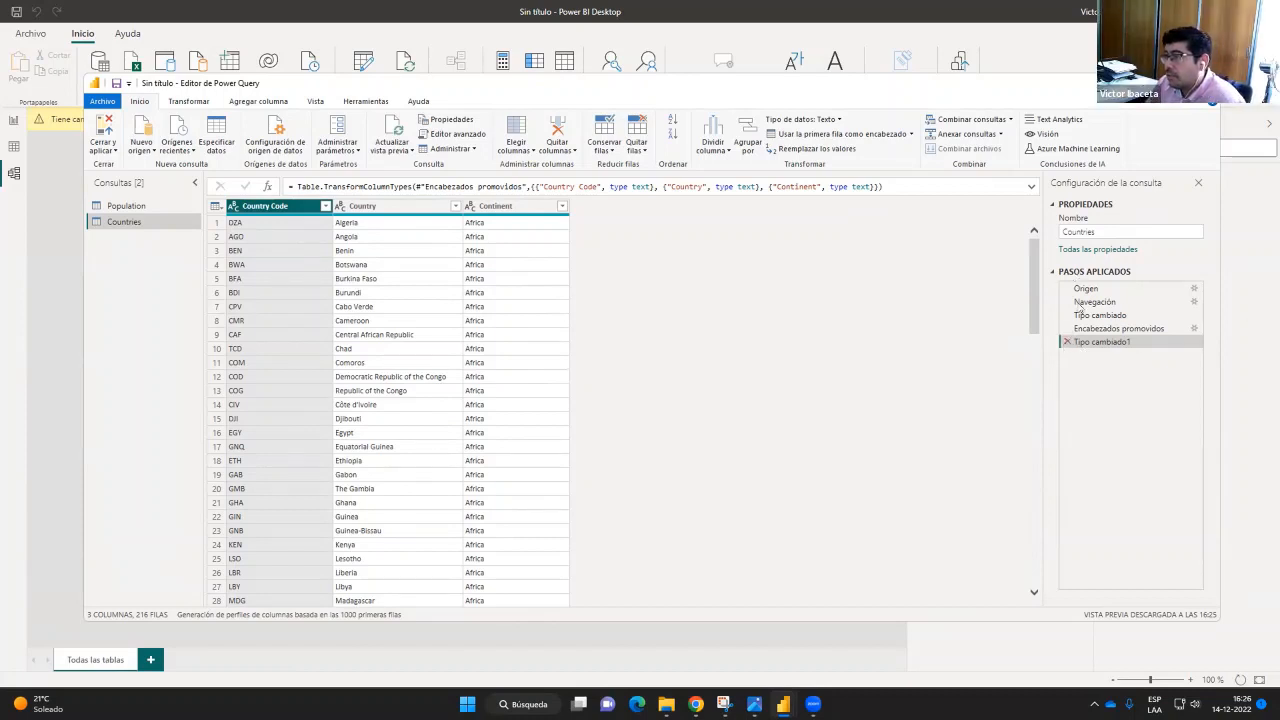
Remove the type-change and promoted-header steps from the Countries query and use the first row as headers again
{"action": "left_click", "coordinate": [1066, 342]}
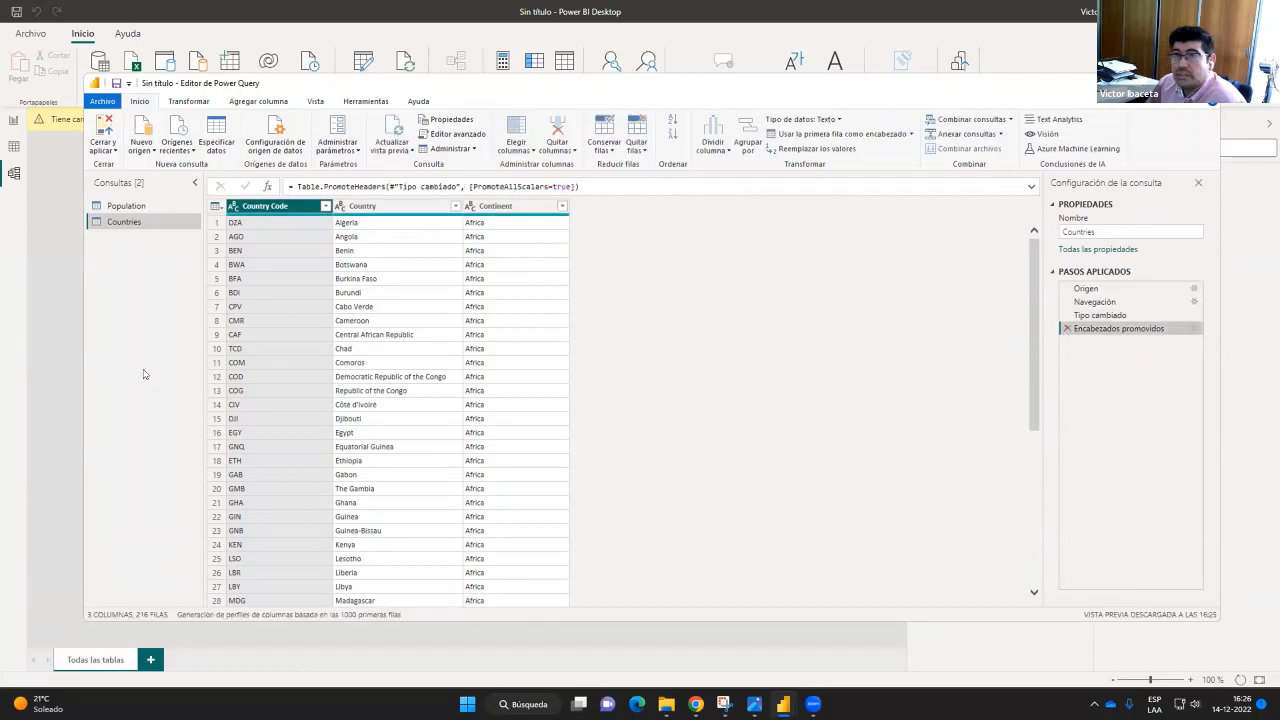
{"action": "left_click", "coordinate": [1066, 329]}
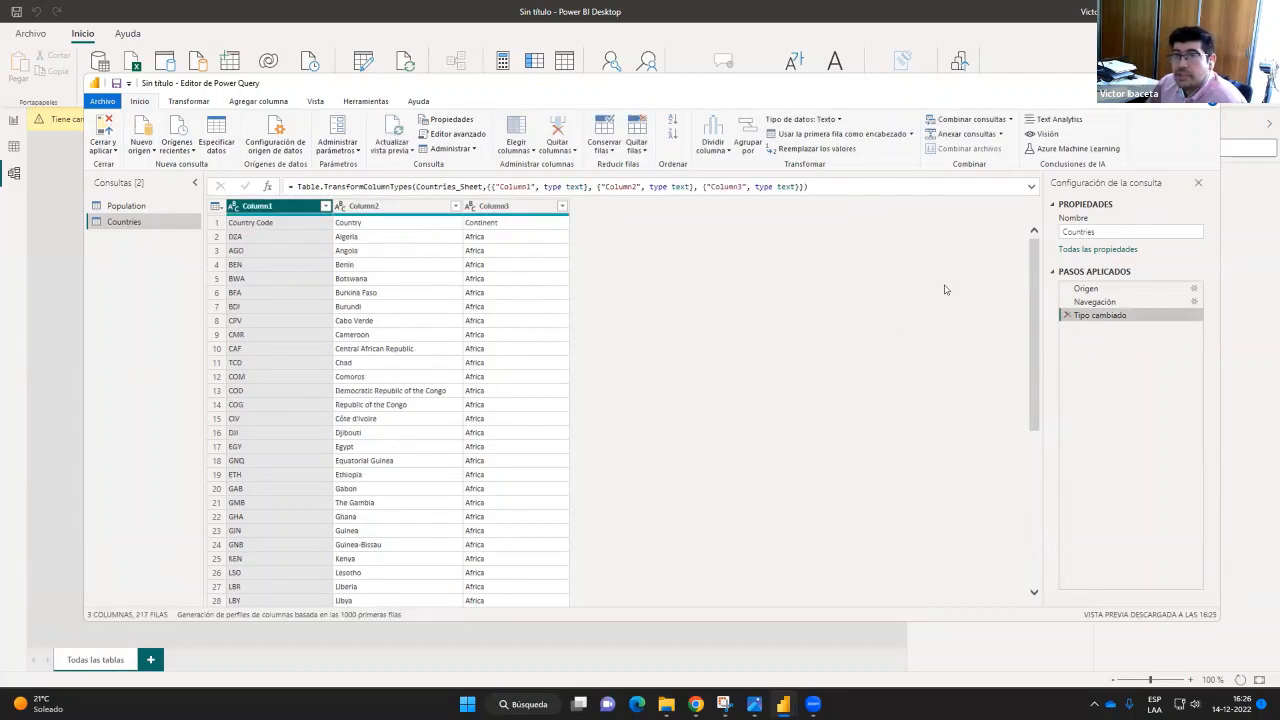
{"action": "left_click", "coordinate": [1066, 315]}
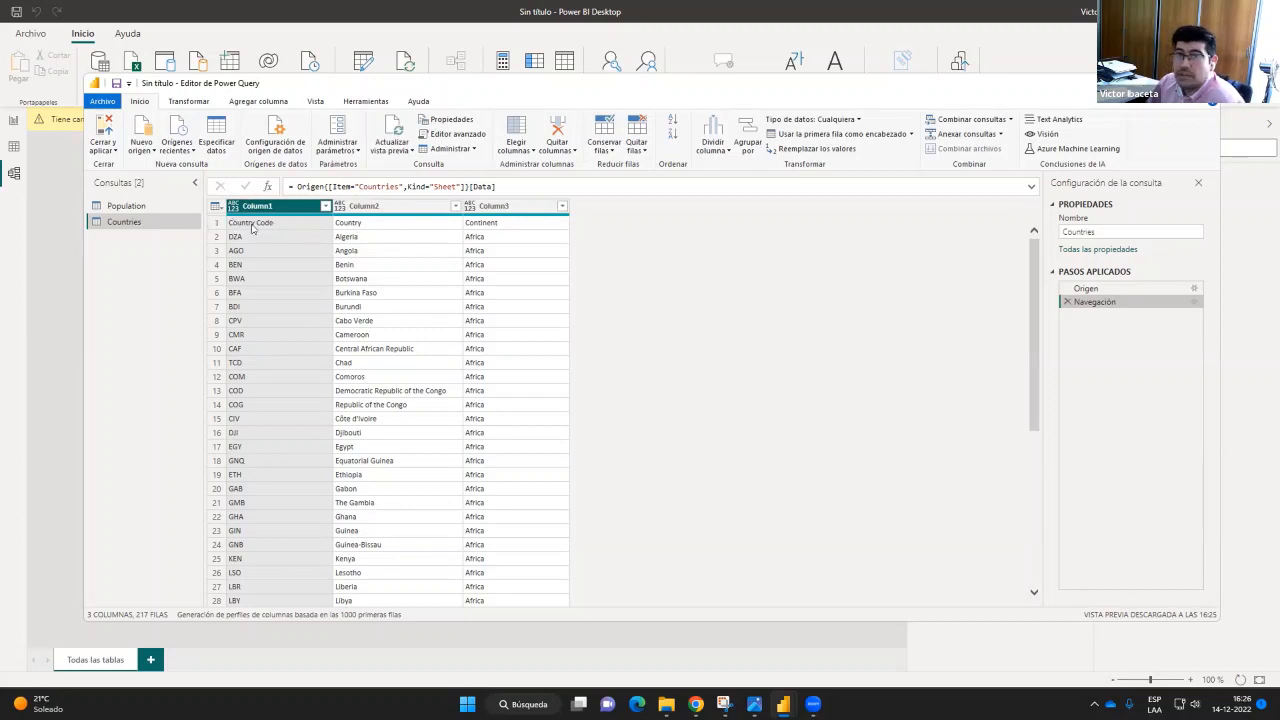
{"action": "left_click", "coordinate": [215, 224]}
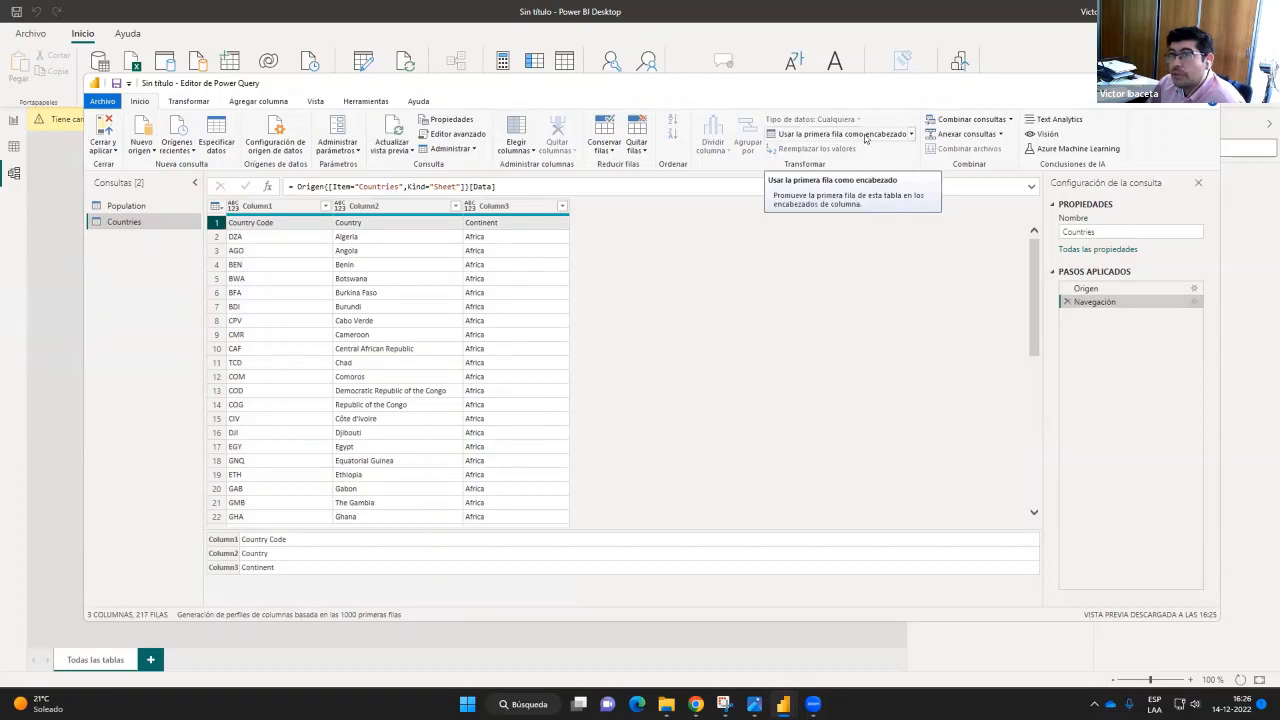
{"action": "left_click", "coordinate": [866, 137]}
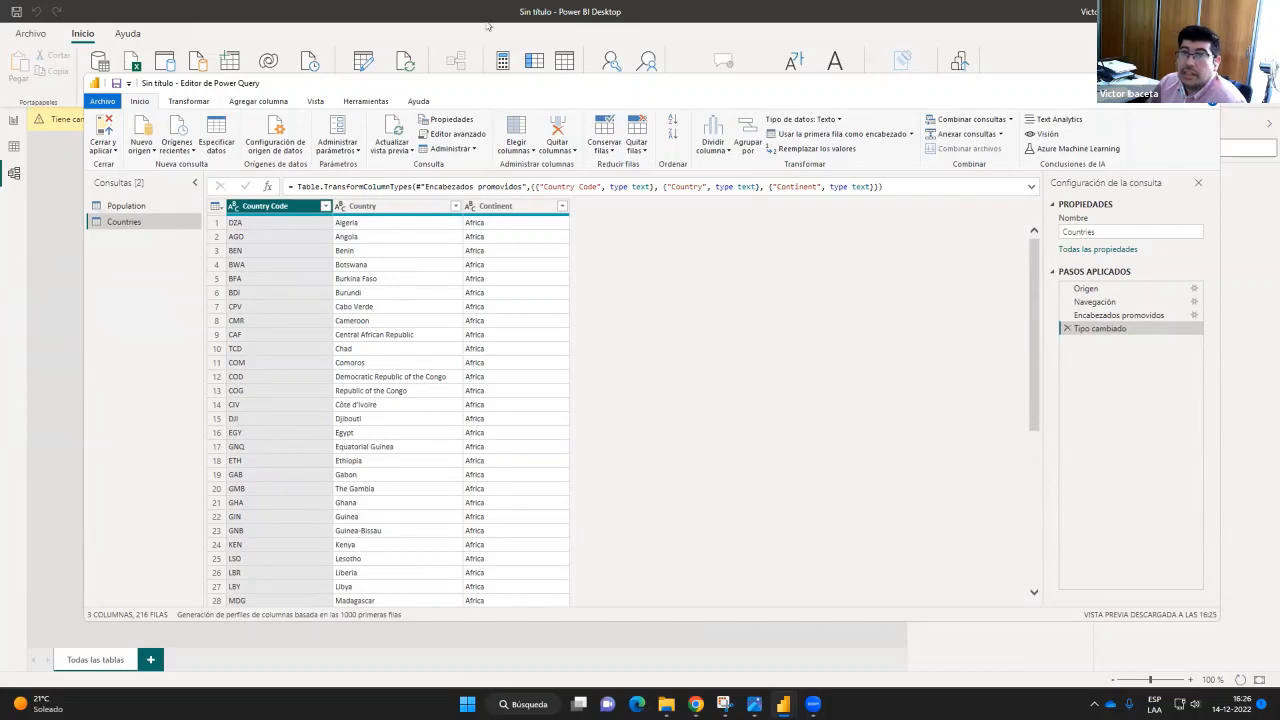
Check the source files in the Reporte 1 folder, review the Countries rows across continents and apply the query changes to the model
{"action": "left_click", "coordinate": [667, 705]}
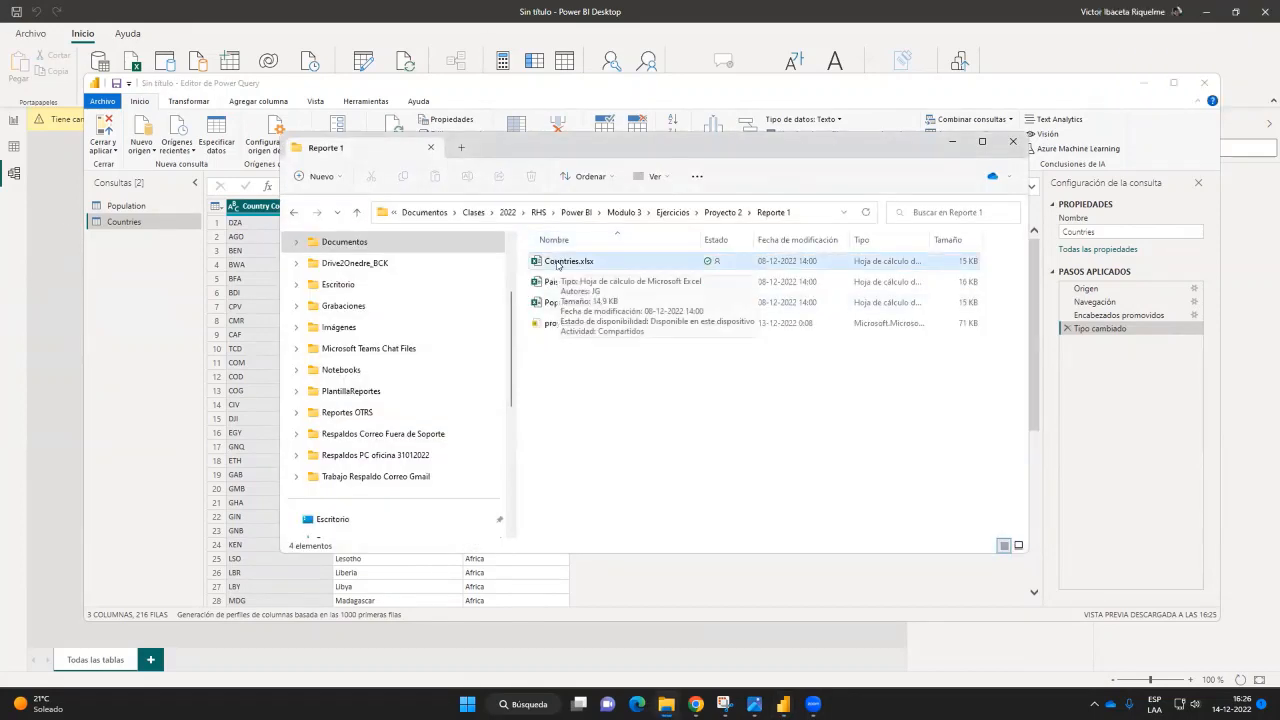
{"action": "left_click", "coordinate": [952, 142]}
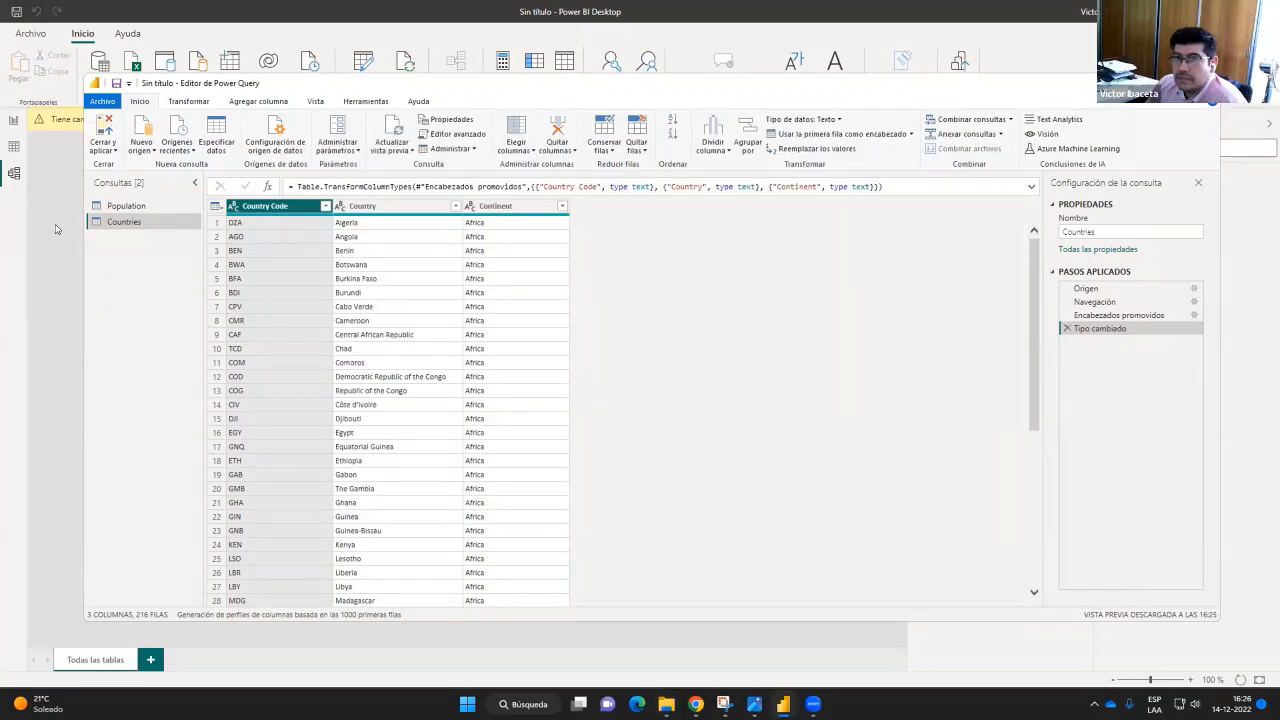
{"action": "scroll", "coordinate": [409, 337], "scroll_direction": "down", "scroll_amount": 7}
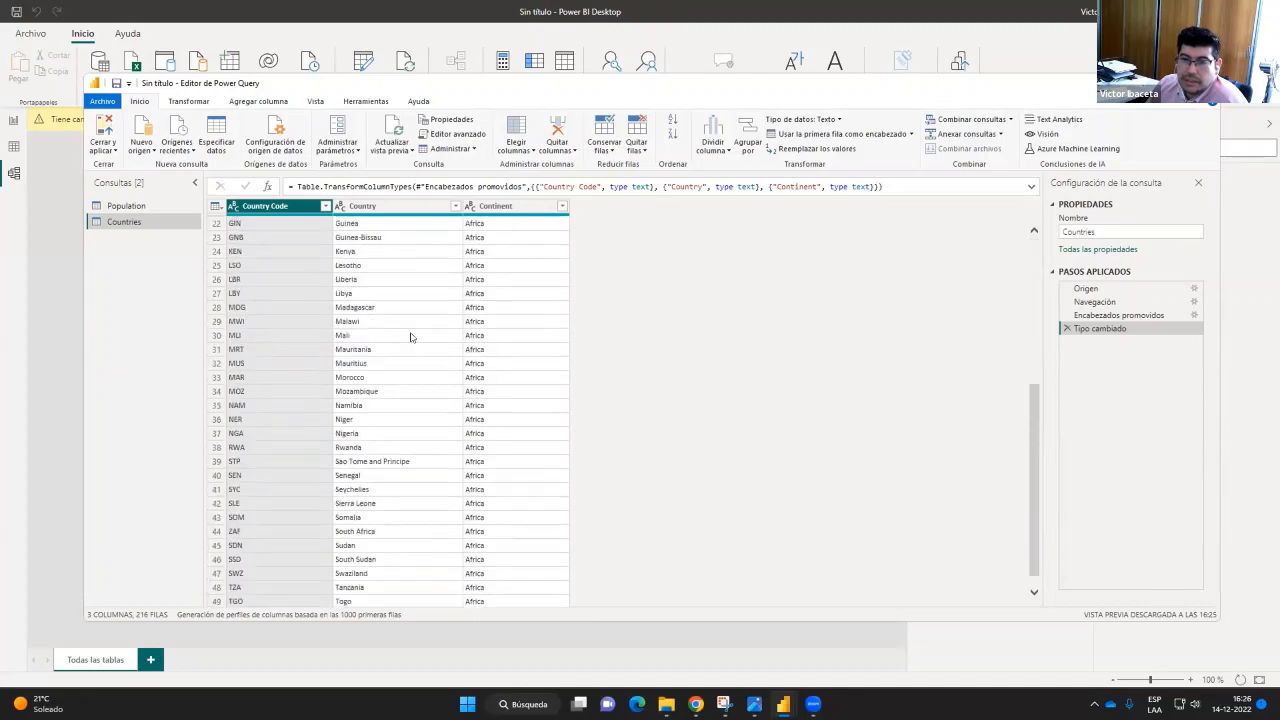
{"action": "scroll", "coordinate": [394, 408], "scroll_direction": "down", "scroll_amount": 20}
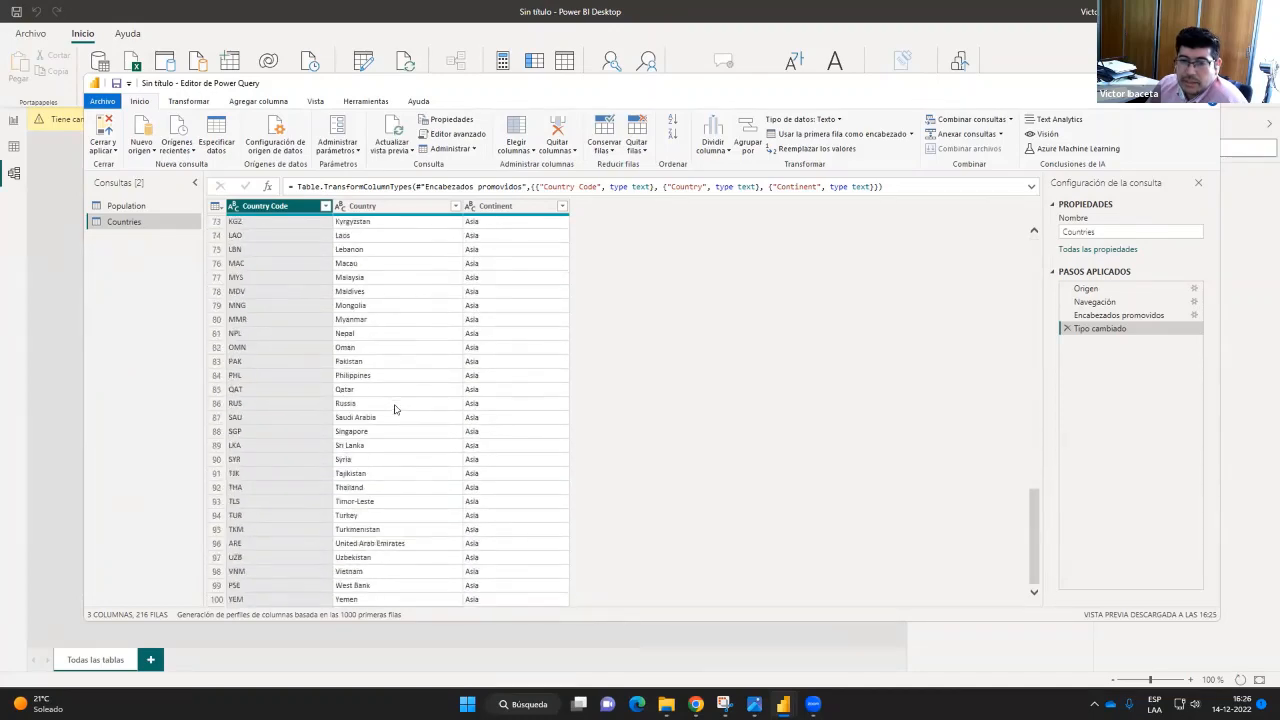
{"action": "scroll", "coordinate": [394, 408], "scroll_direction": "down", "scroll_amount": 7}
{"action": "scroll", "coordinate": [394, 408], "scroll_direction": "up", "scroll_amount": 4}
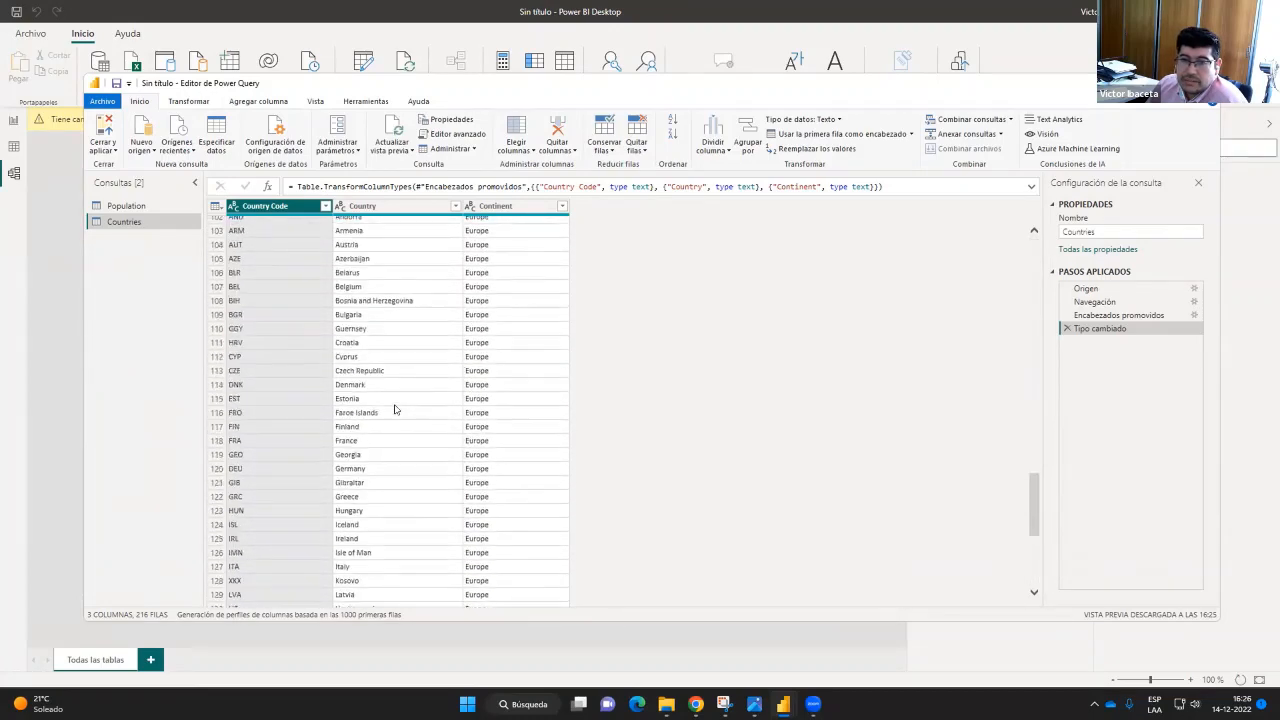
{"action": "left_click", "coordinate": [104, 129]}
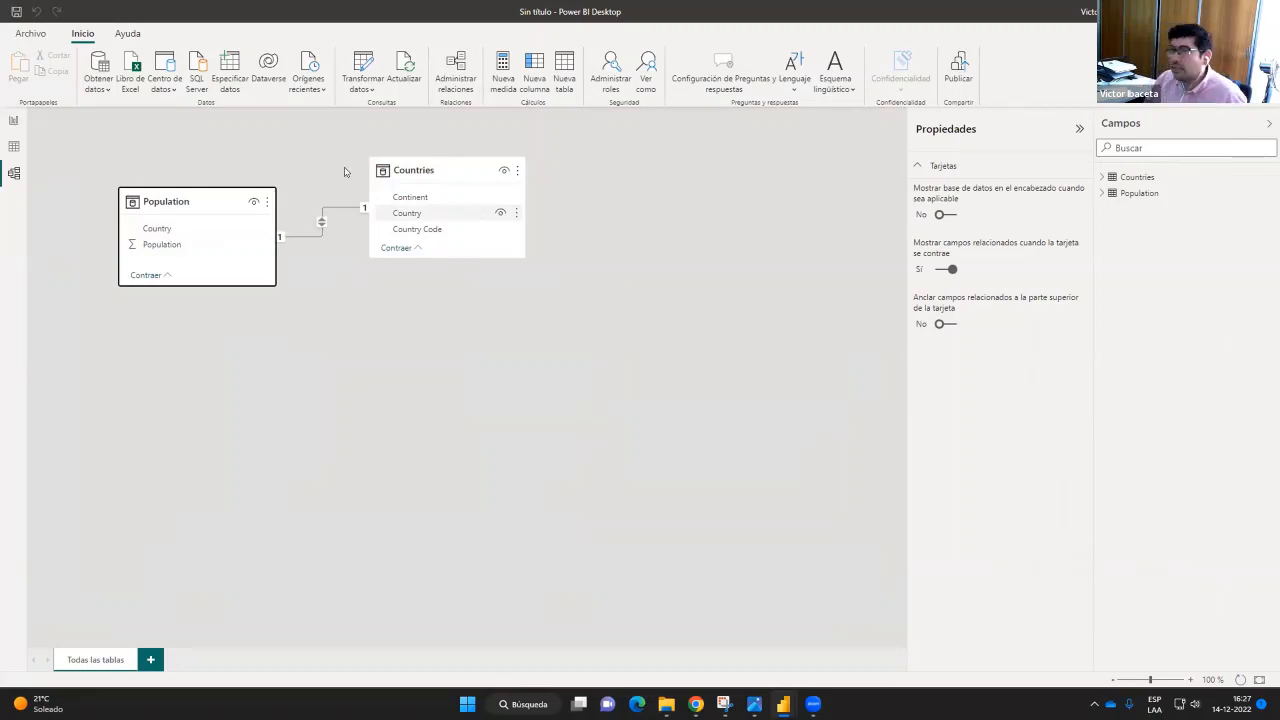
Move the Population card farther from the Countries card and delete the relationship between the two tables
{"action": "left_click_drag", "start_coordinate": [229, 202], "coordinate": [187, 202]}
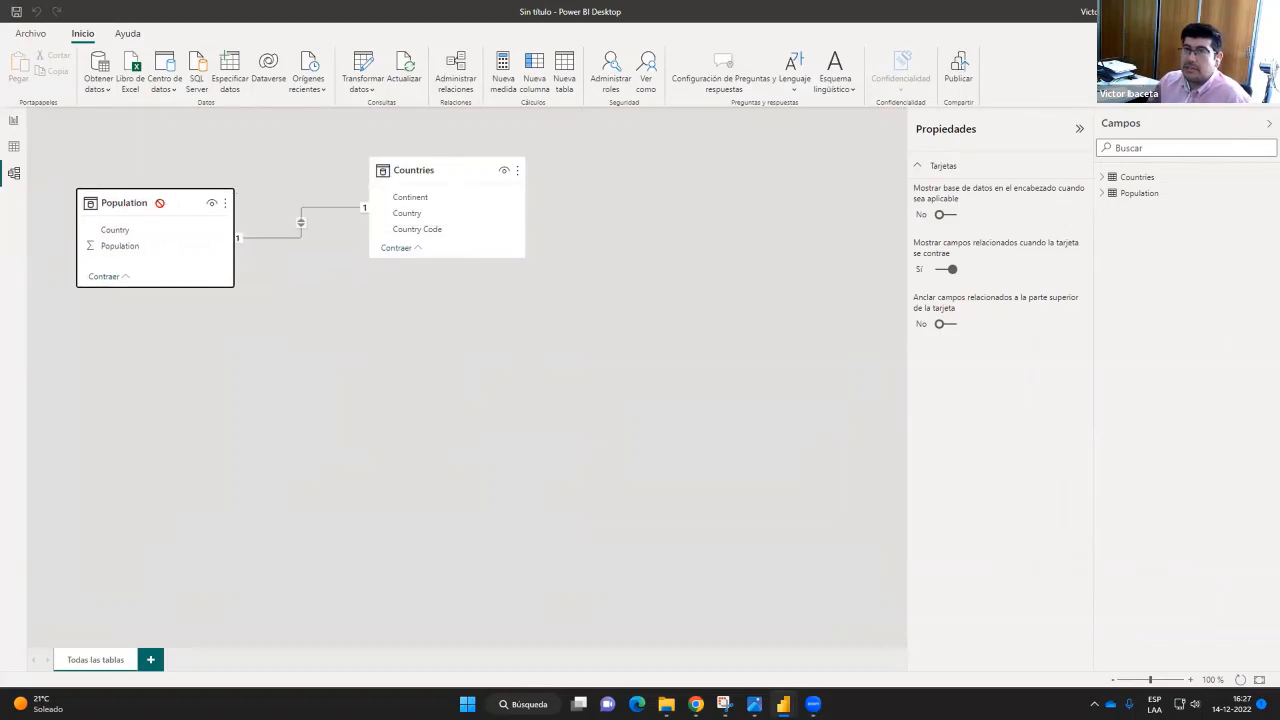
{"action": "right_click", "coordinate": [297, 236]}
{"action": "left_click", "coordinate": [320, 261]}
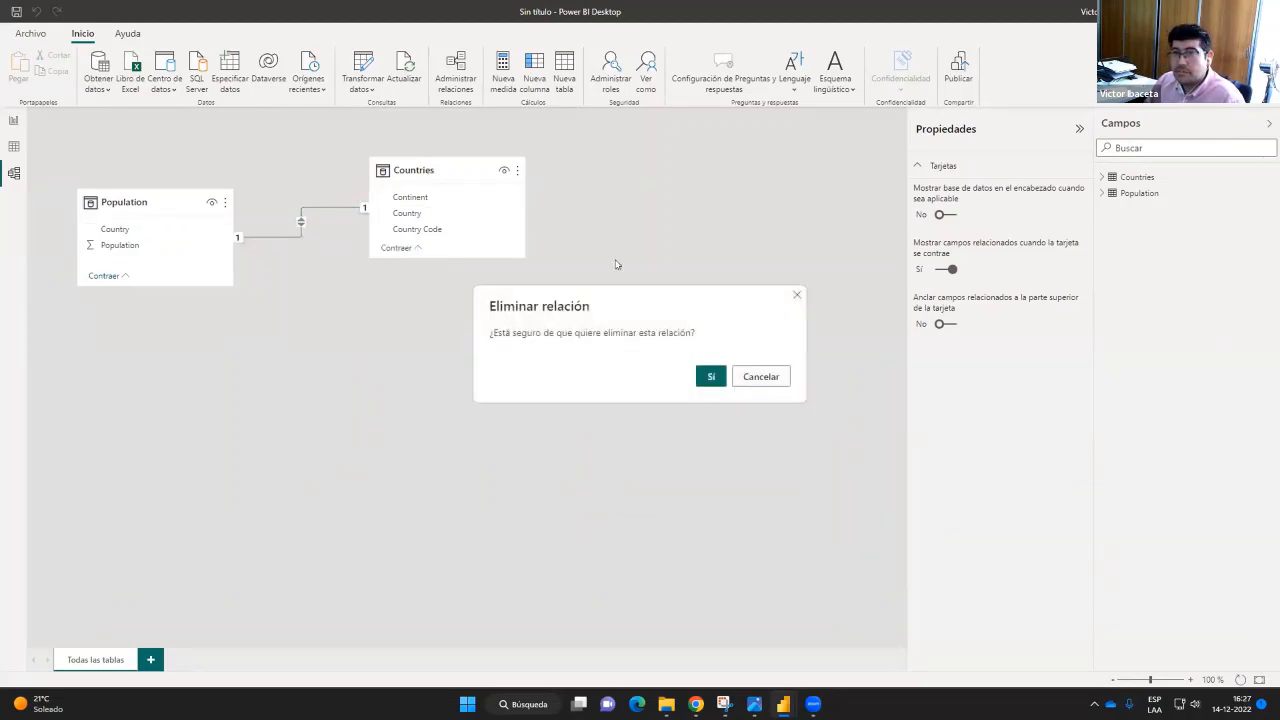
{"action": "left_click", "coordinate": [711, 378]}
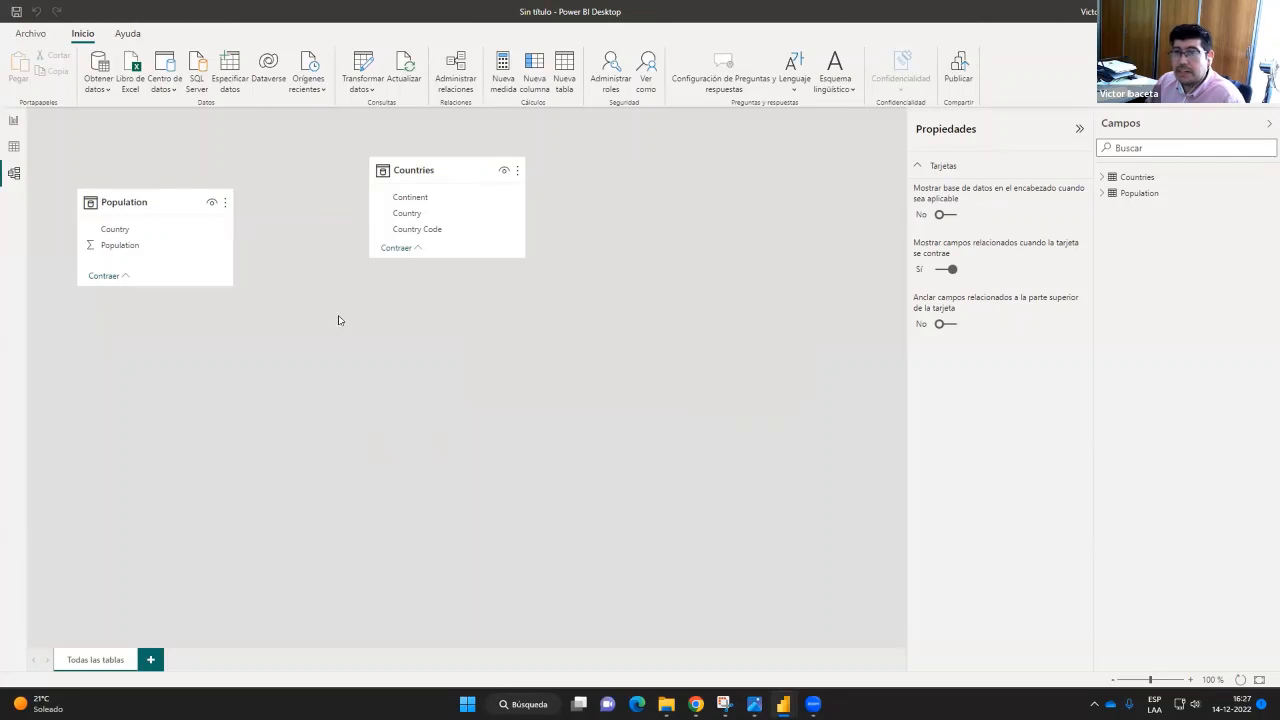
Return to the report and widen the population table visual by extending its left edge
{"action": "left_click", "coordinate": [13, 121]}
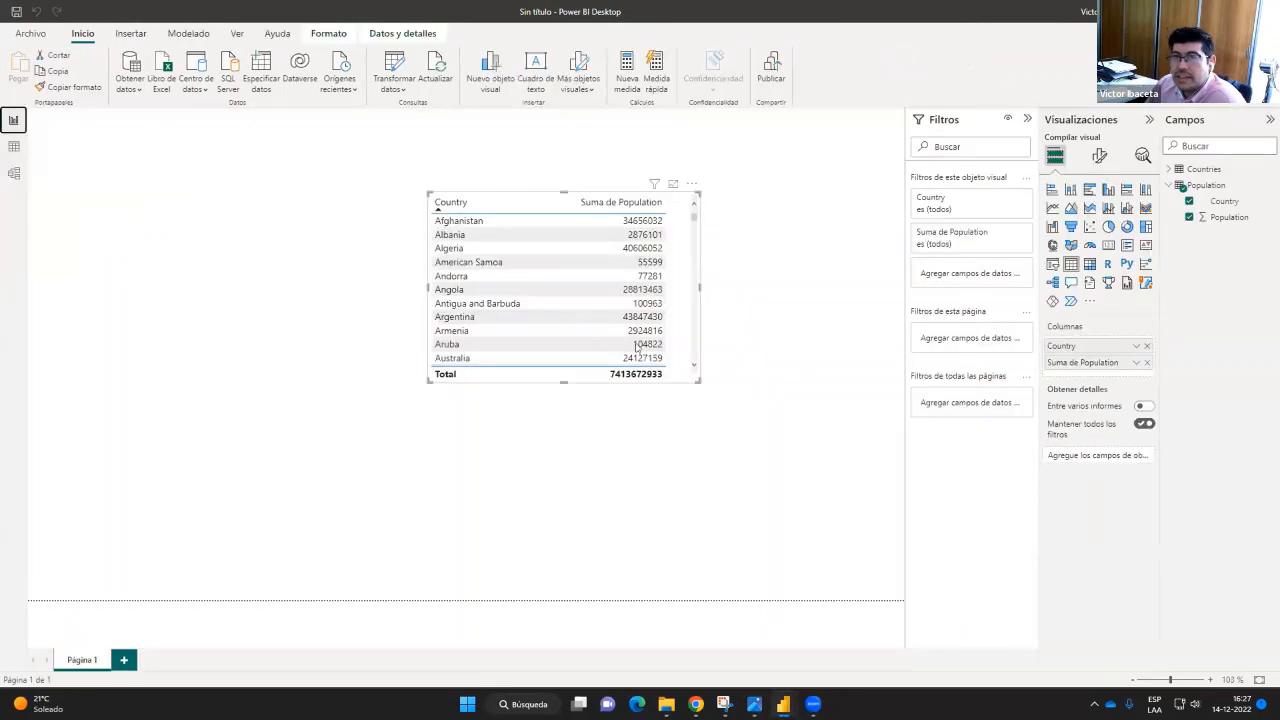
{"action": "left_click_drag", "start_coordinate": [421, 296], "coordinate": [145, 270]}
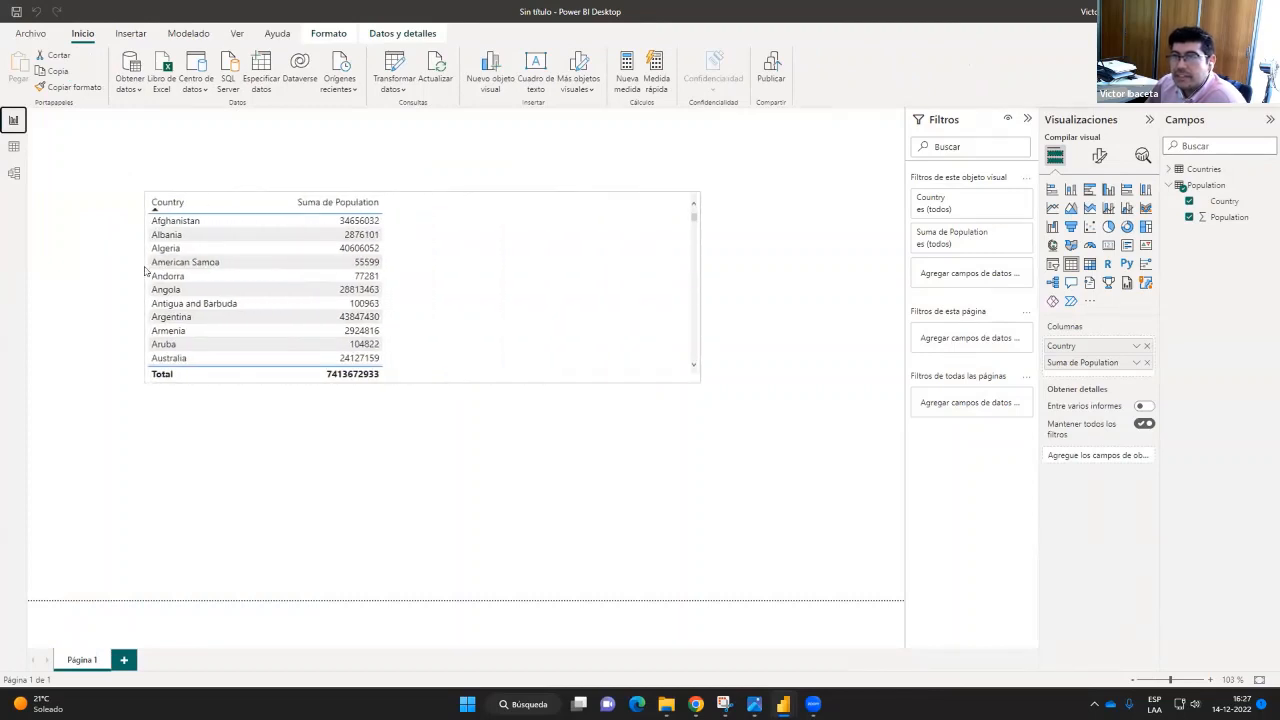
Try adding Continent from Countries to the table visual without a relationship, check the model and remove the field
{"action": "left_click", "coordinate": [1176, 169]}
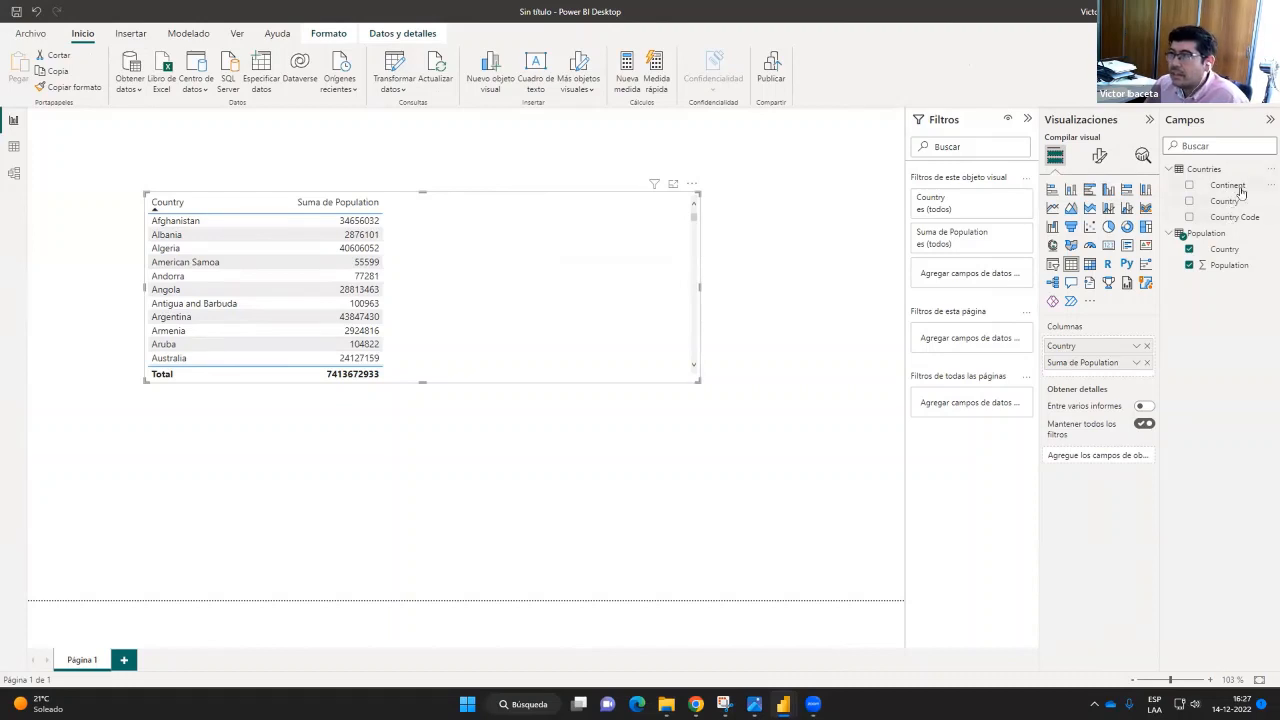
{"action": "left_click_drag", "start_coordinate": [1240, 190], "coordinate": [1120, 376]}
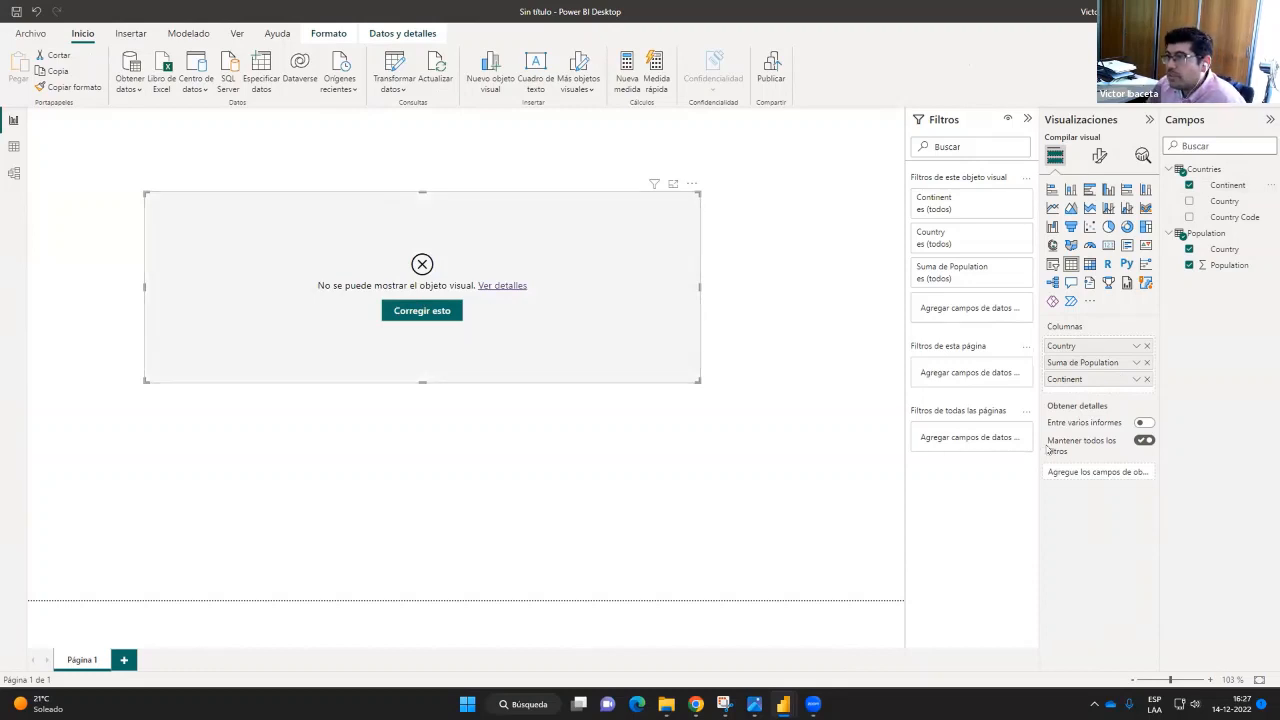
{"action": "left_click", "coordinate": [14, 173]}
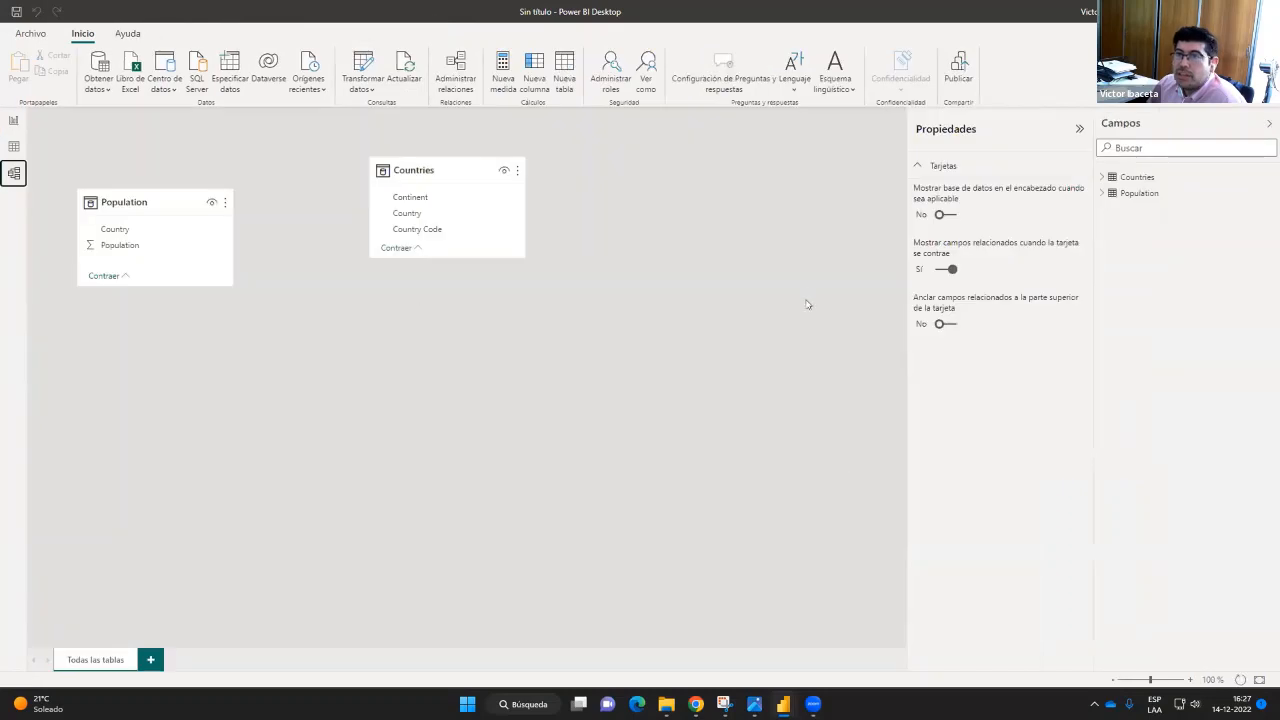
{"action": "left_click", "coordinate": [14, 120]}
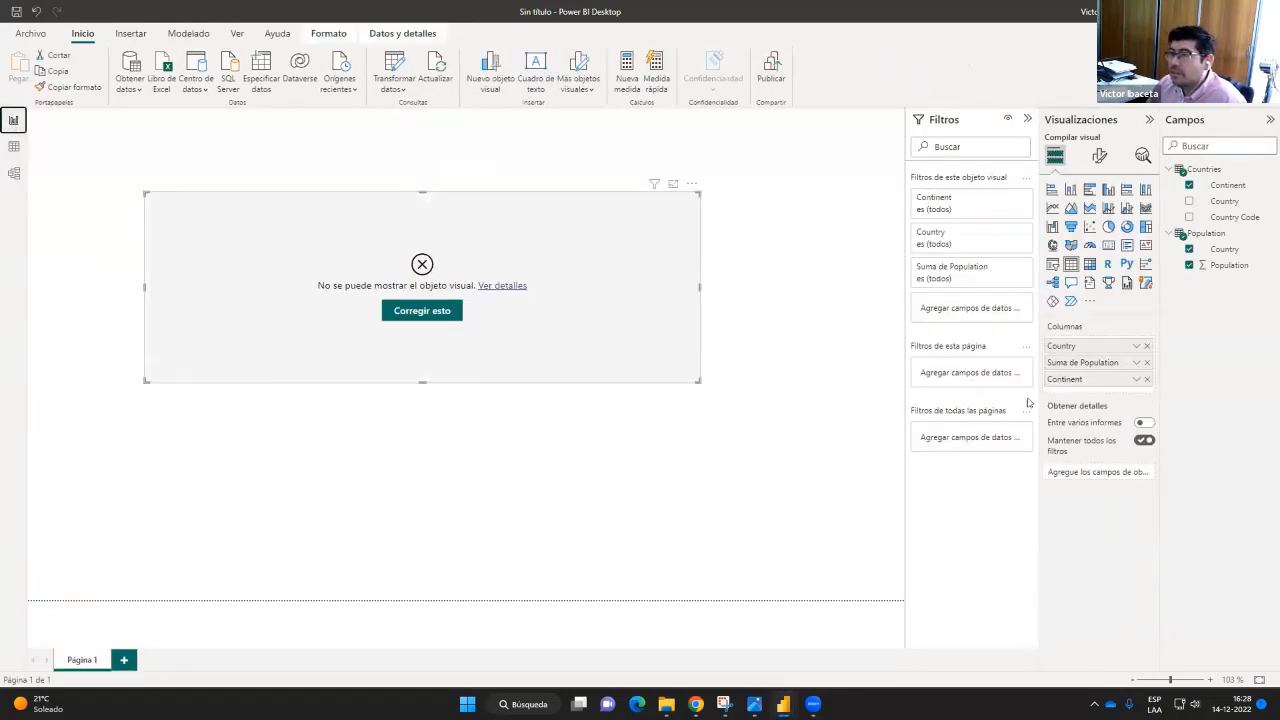
{"action": "left_click", "coordinate": [1147, 380]}
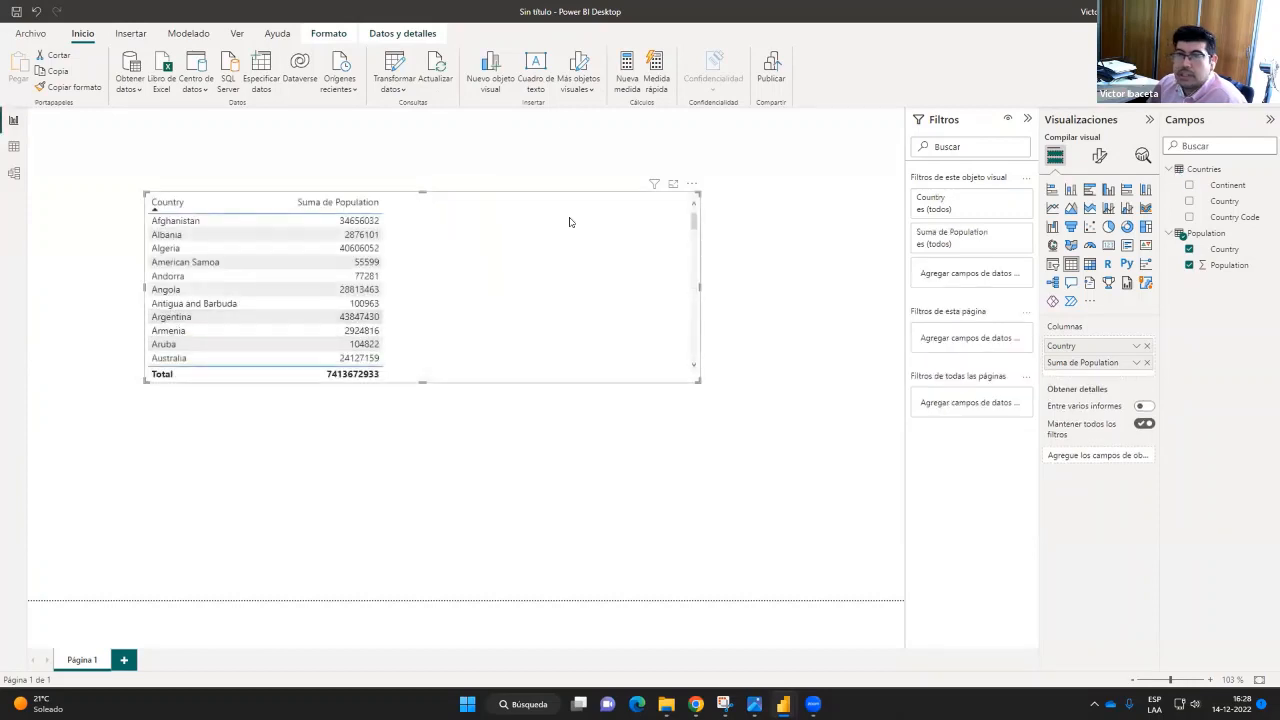
Relate the Country field of Population to Country in Countries and arrange the two table cards side by side
{"action": "left_click", "coordinate": [14, 172]}
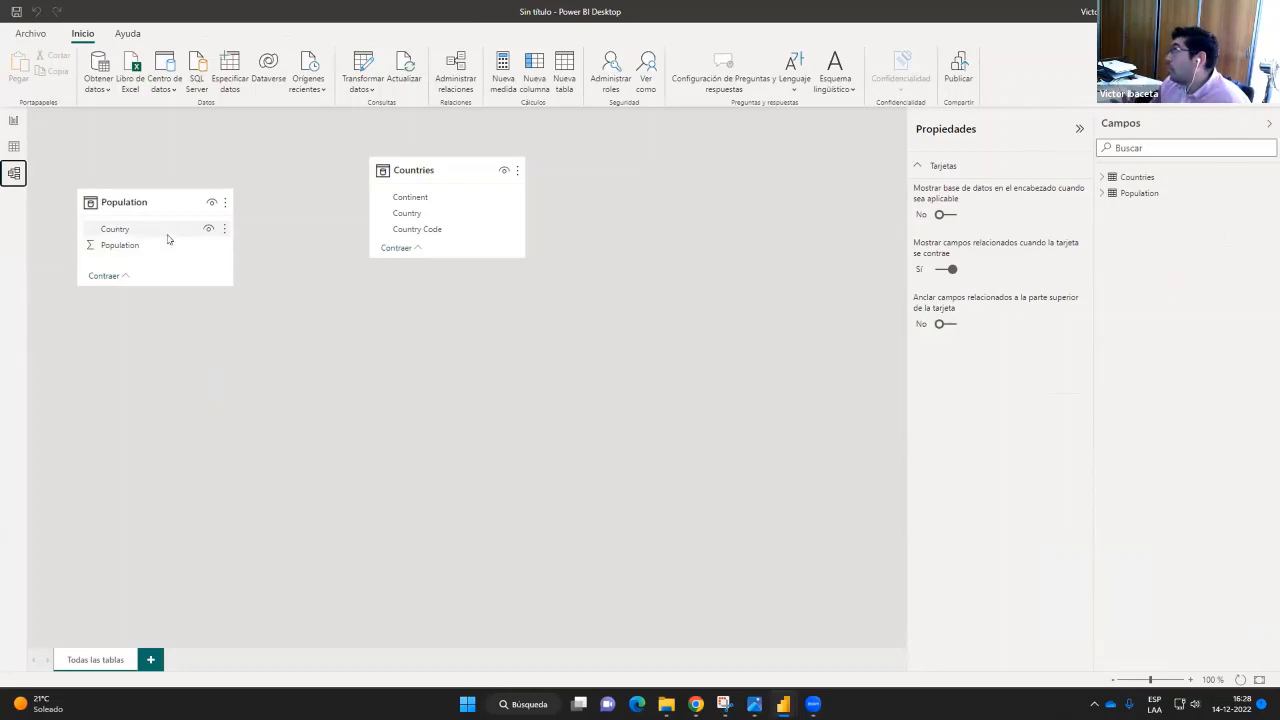
{"action": "left_click", "coordinate": [113, 233]}
{"action": "left_click_drag", "start_coordinate": [113, 234], "coordinate": [413, 217]}
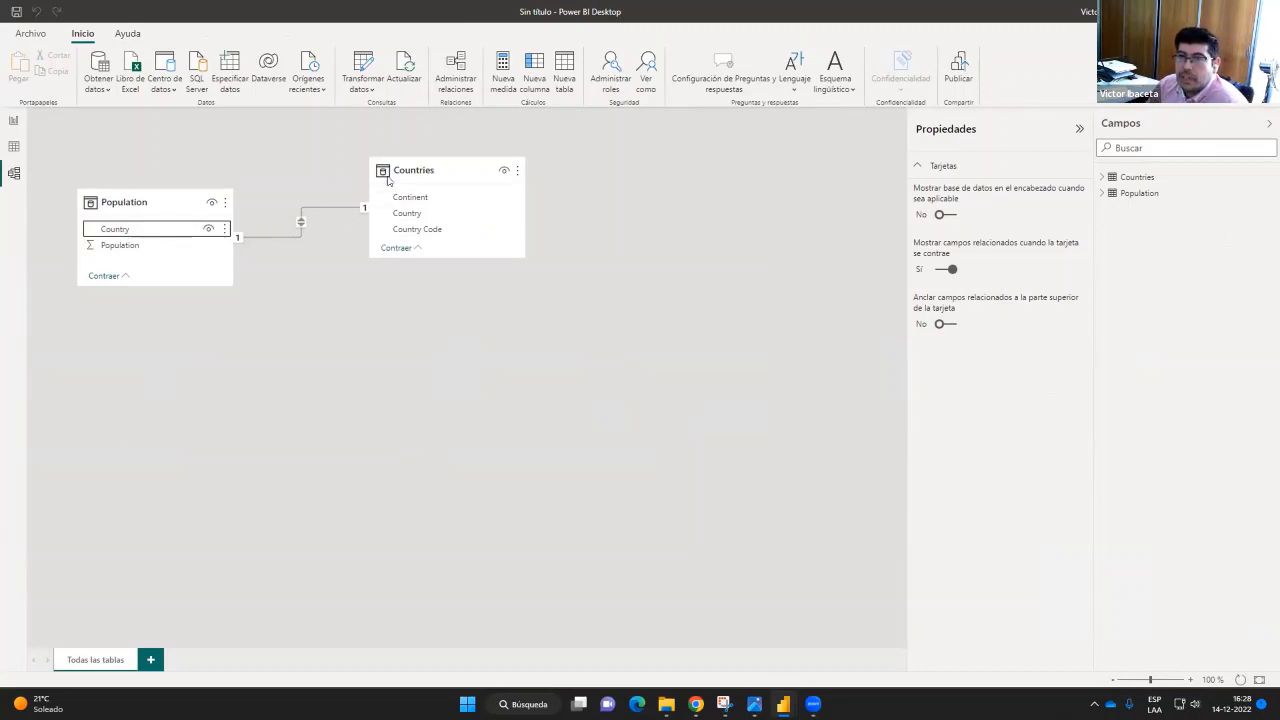
{"action": "left_click_drag", "start_coordinate": [431, 169], "coordinate": [467, 200]}
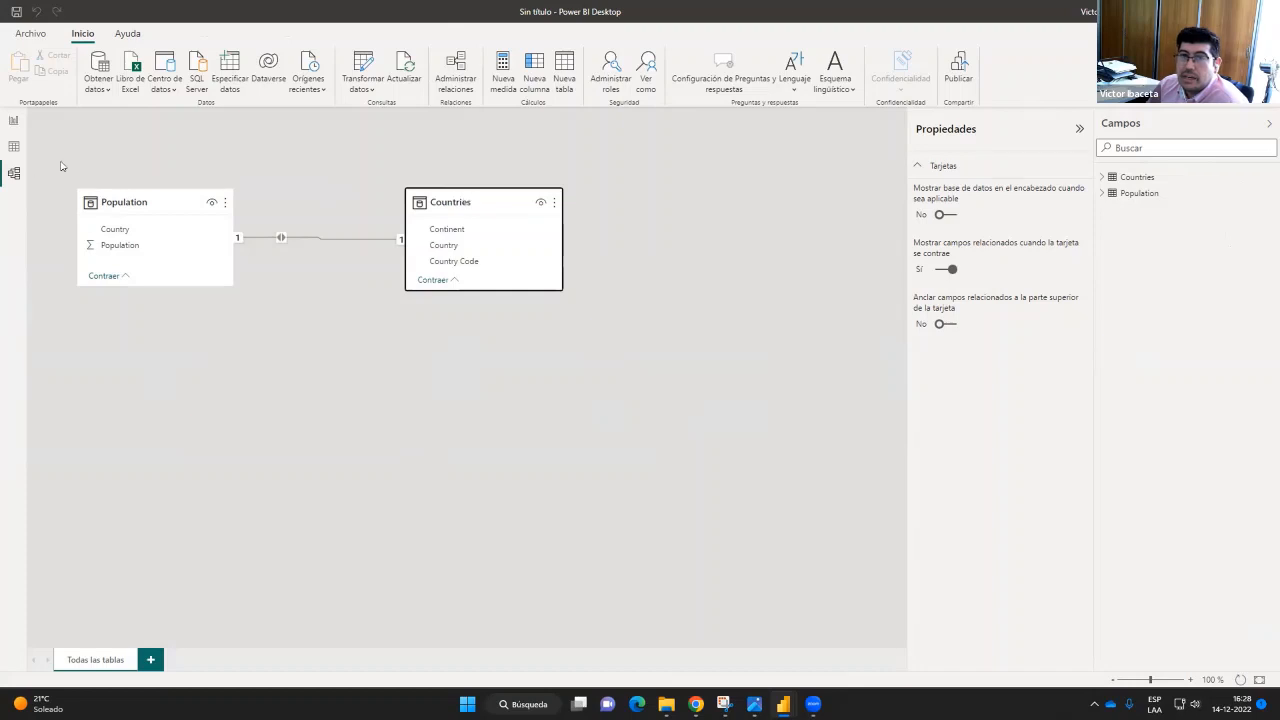
{"action": "left_click_drag", "start_coordinate": [95, 200], "coordinate": [91, 194]}
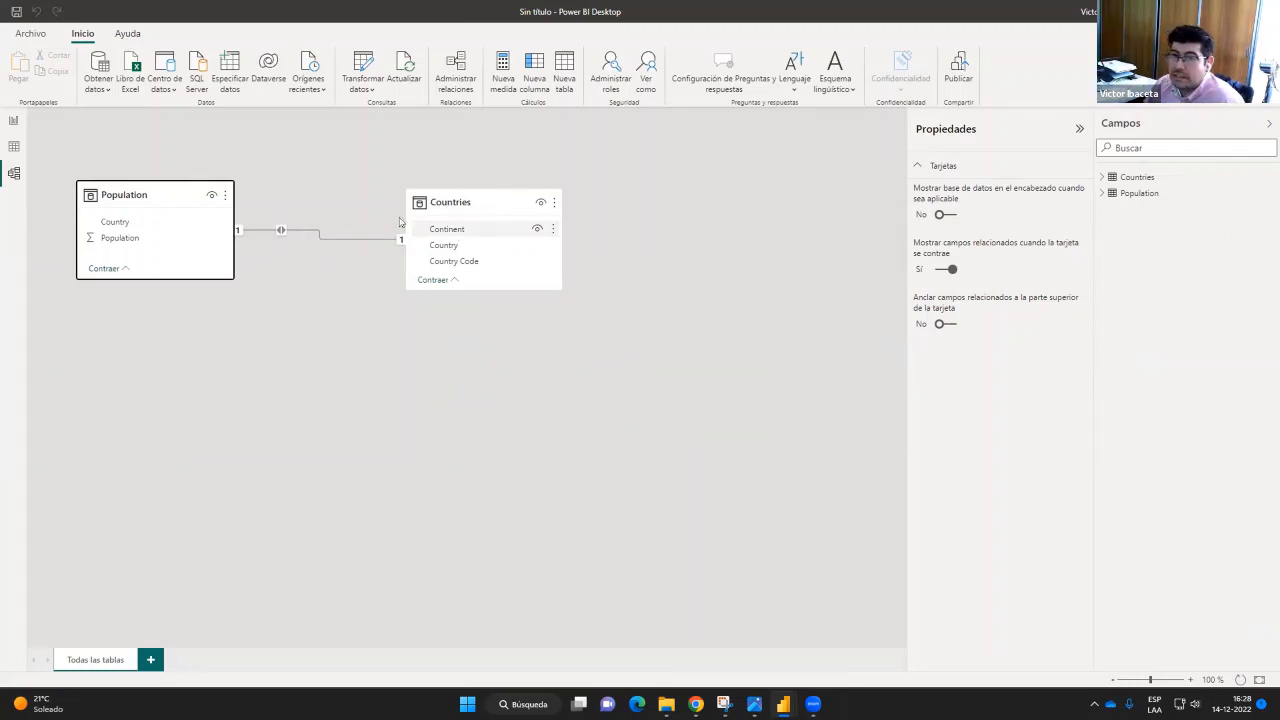
Add Continent from Countries as the table visual's first column, make the visual taller and review its rows
{"action": "left_click", "coordinate": [13, 121]}
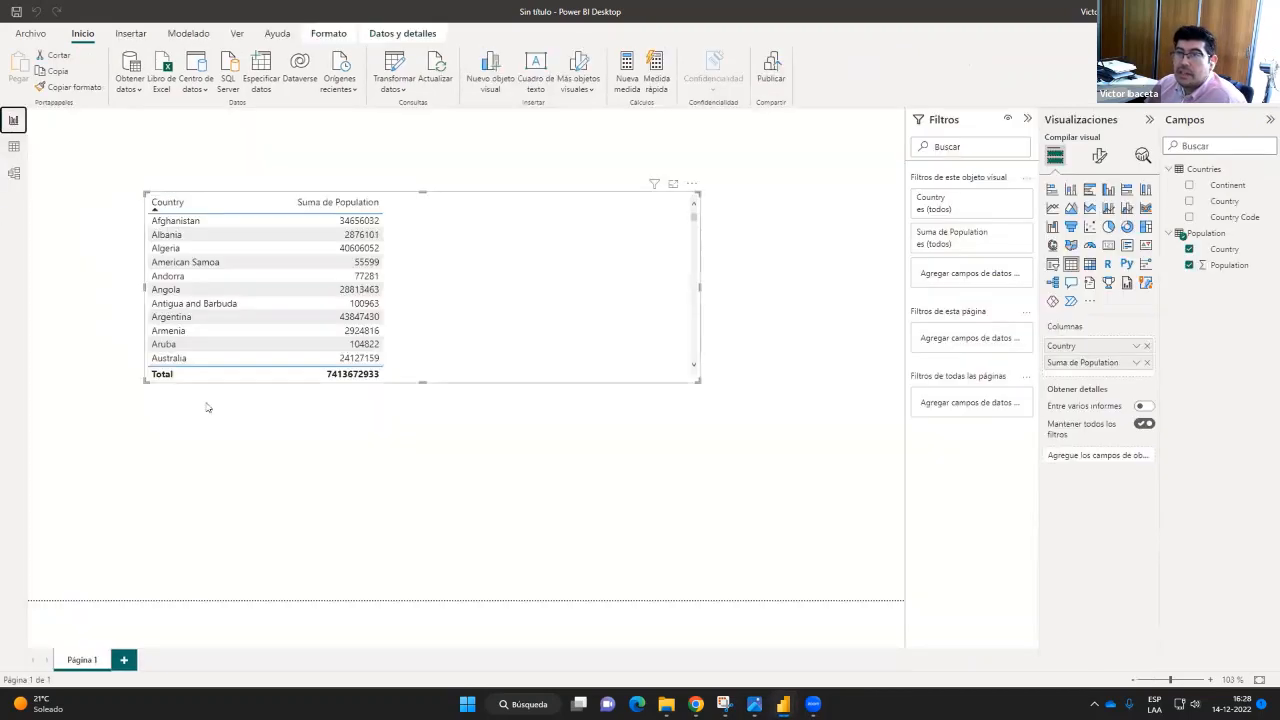
{"action": "left_click_drag", "start_coordinate": [1222, 188], "coordinate": [1125, 347]}
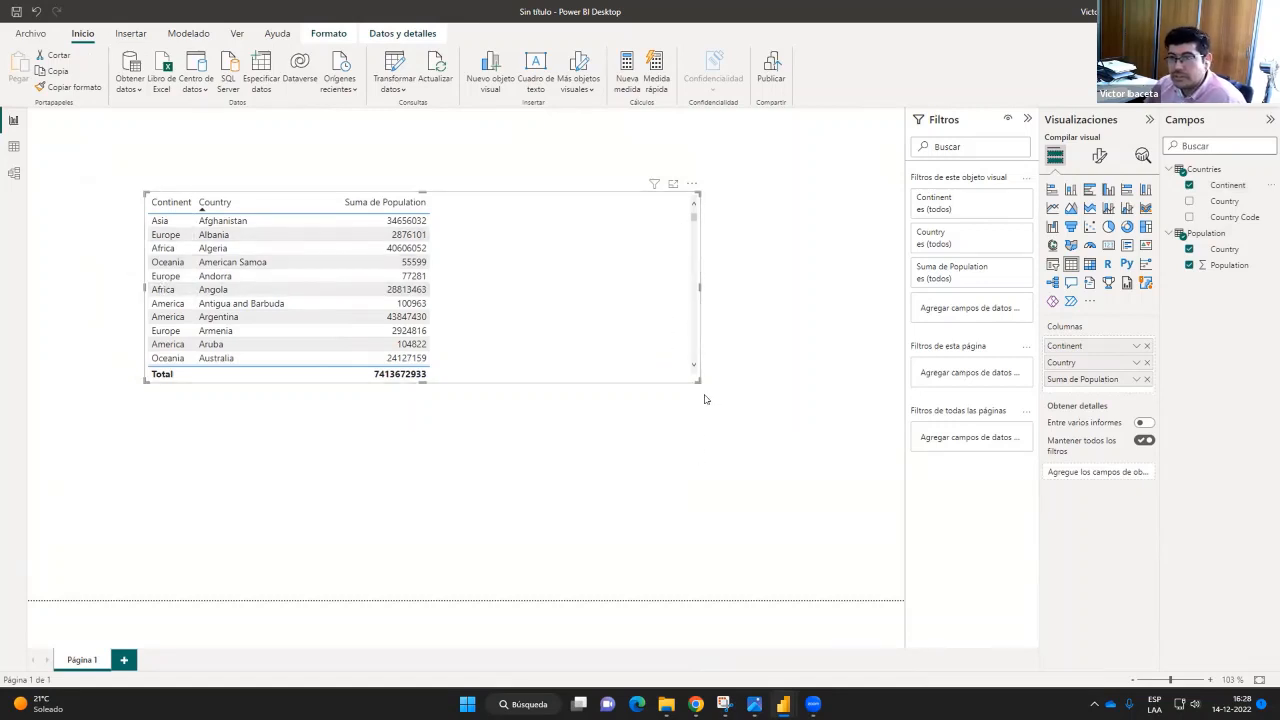
{"action": "left_click_drag", "start_coordinate": [695, 380], "coordinate": [685, 470]}
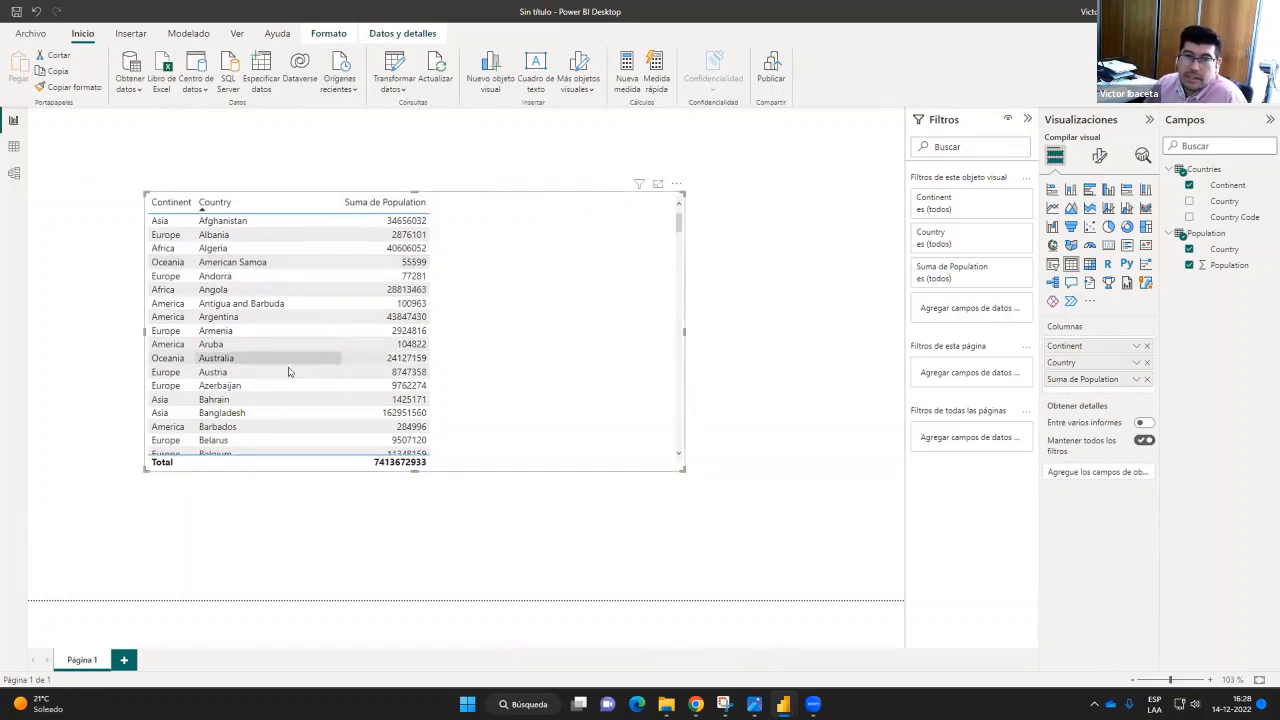
{"action": "scroll", "coordinate": [491, 400], "scroll_direction": "down", "scroll_amount": 2}
{"action": "scroll", "coordinate": [460, 398], "scroll_direction": "up", "scroll_amount": 2}
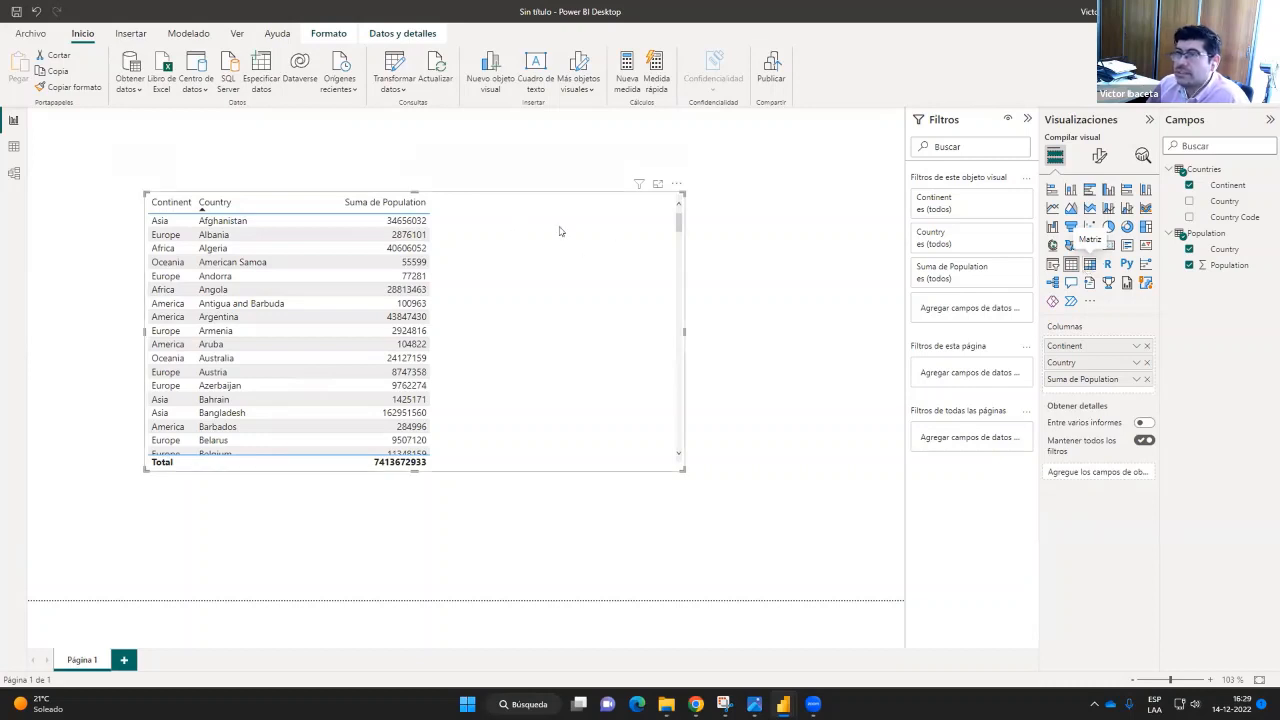
Convert the table visual to a matrix and remove Country from its columns, leaving population by continent
{"action": "left_click", "coordinate": [694, 293]}
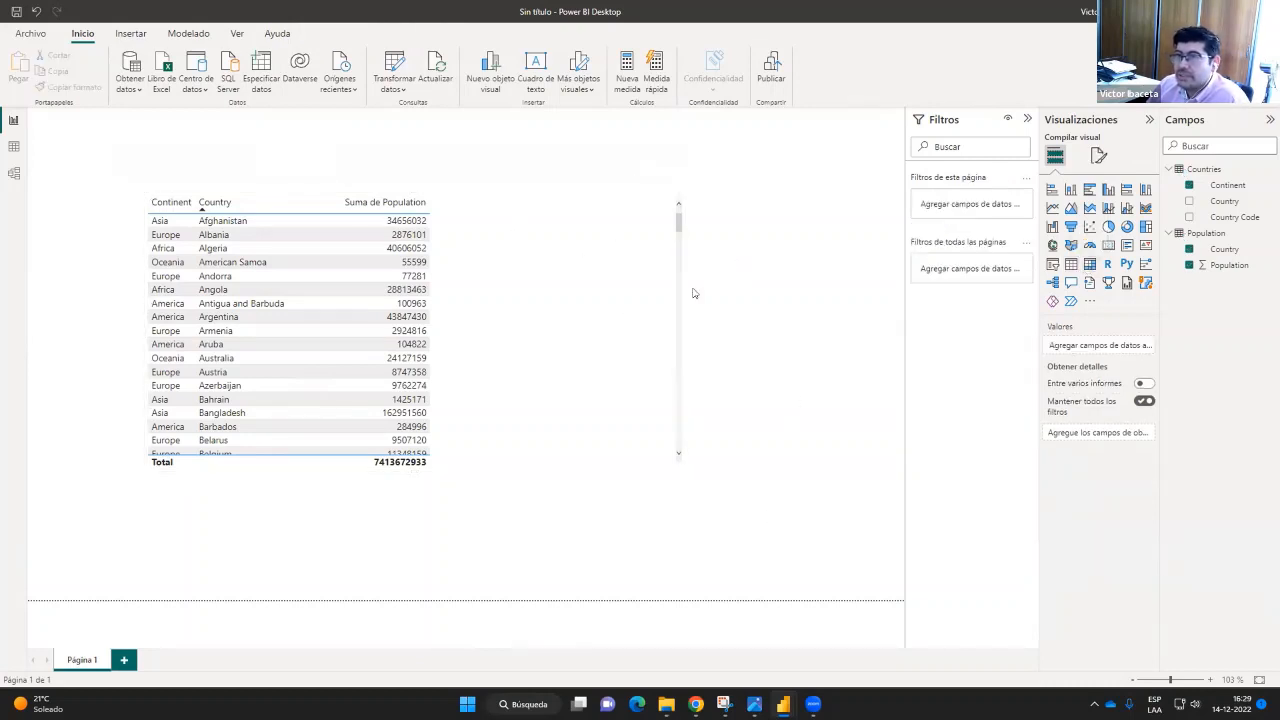
{"action": "left_click", "coordinate": [600, 279]}
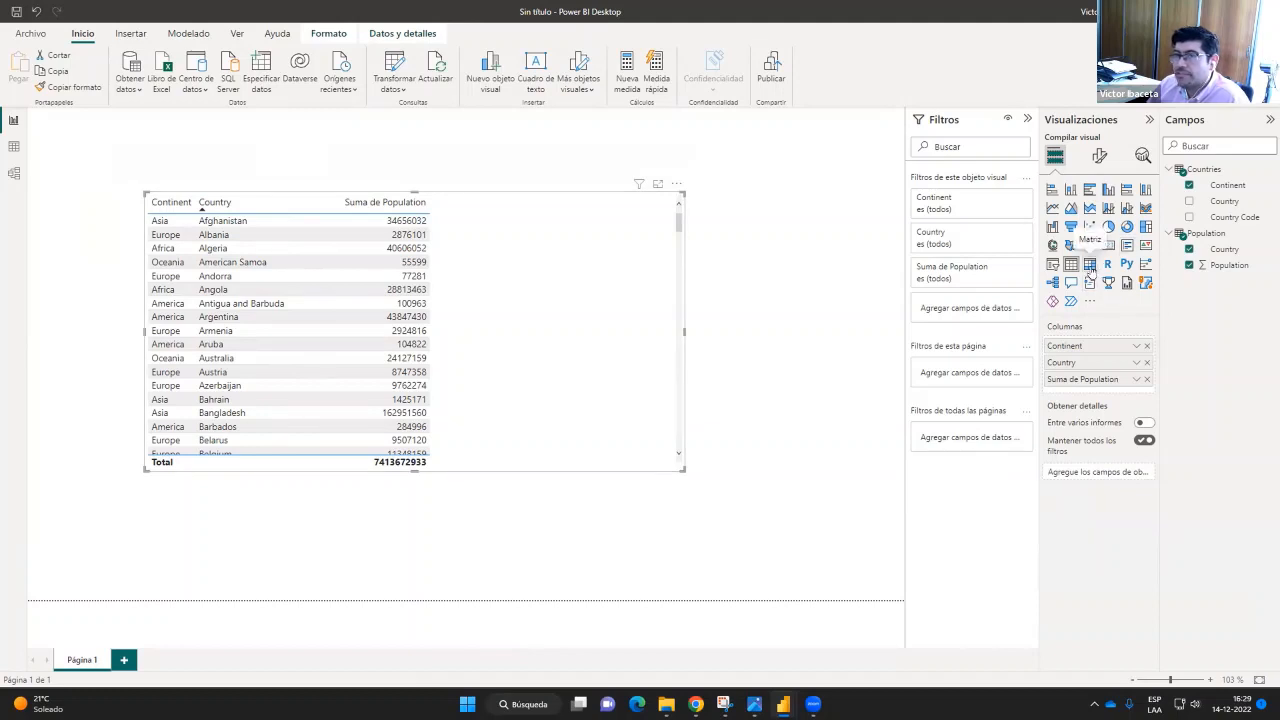
{"action": "left_click", "coordinate": [1090, 264]}
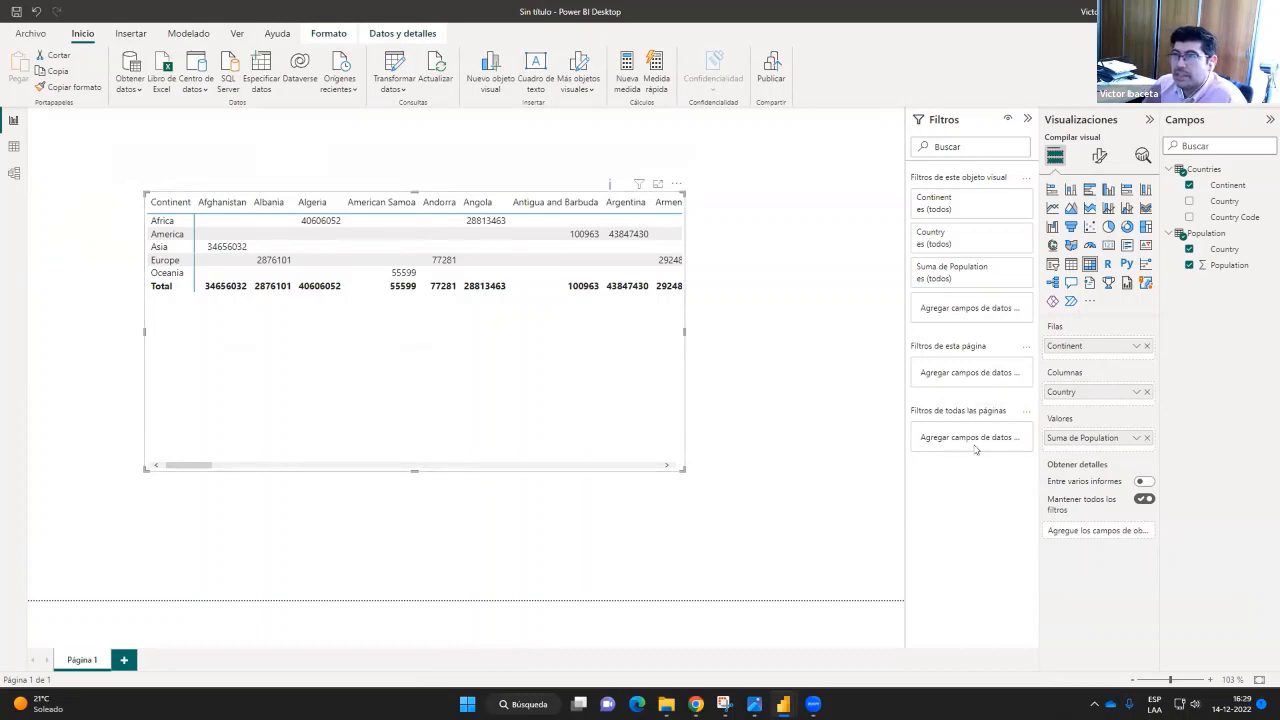
{"action": "left_click", "coordinate": [1147, 393]}
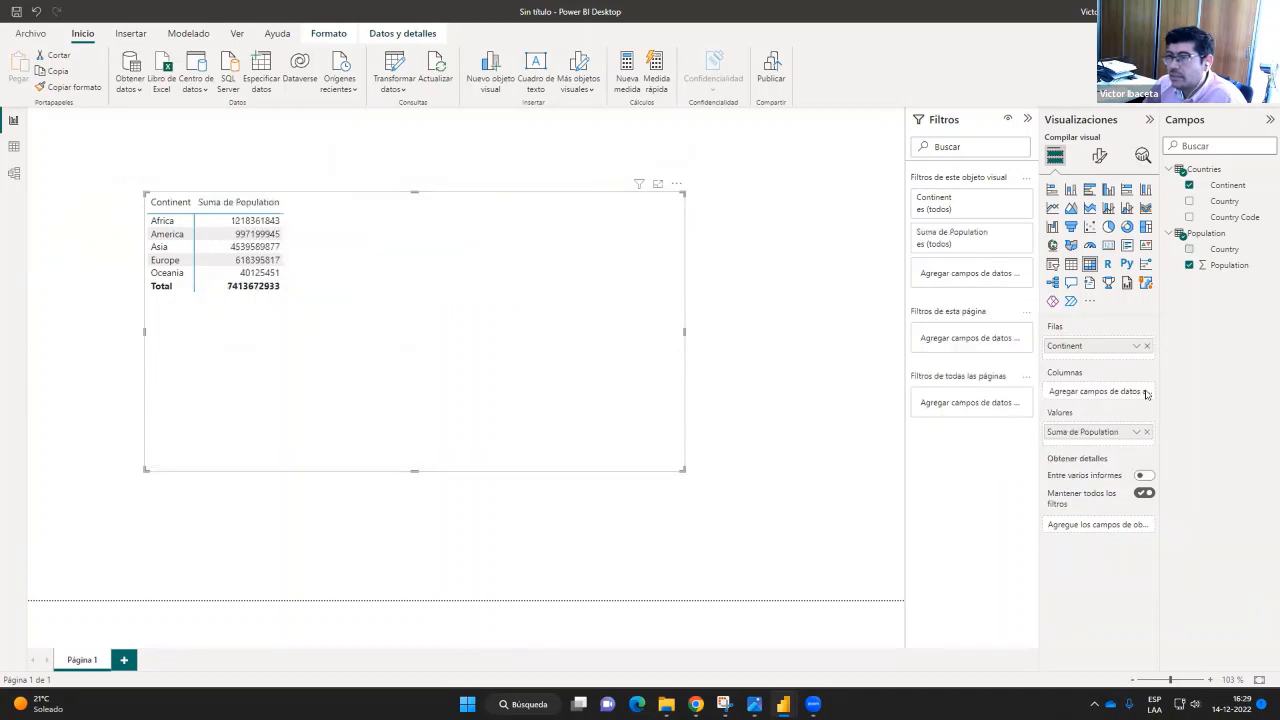
Highlight the Africa row and the America row of the matrix in turn to inspect their population values
{"action": "left_click", "coordinate": [166, 222]}
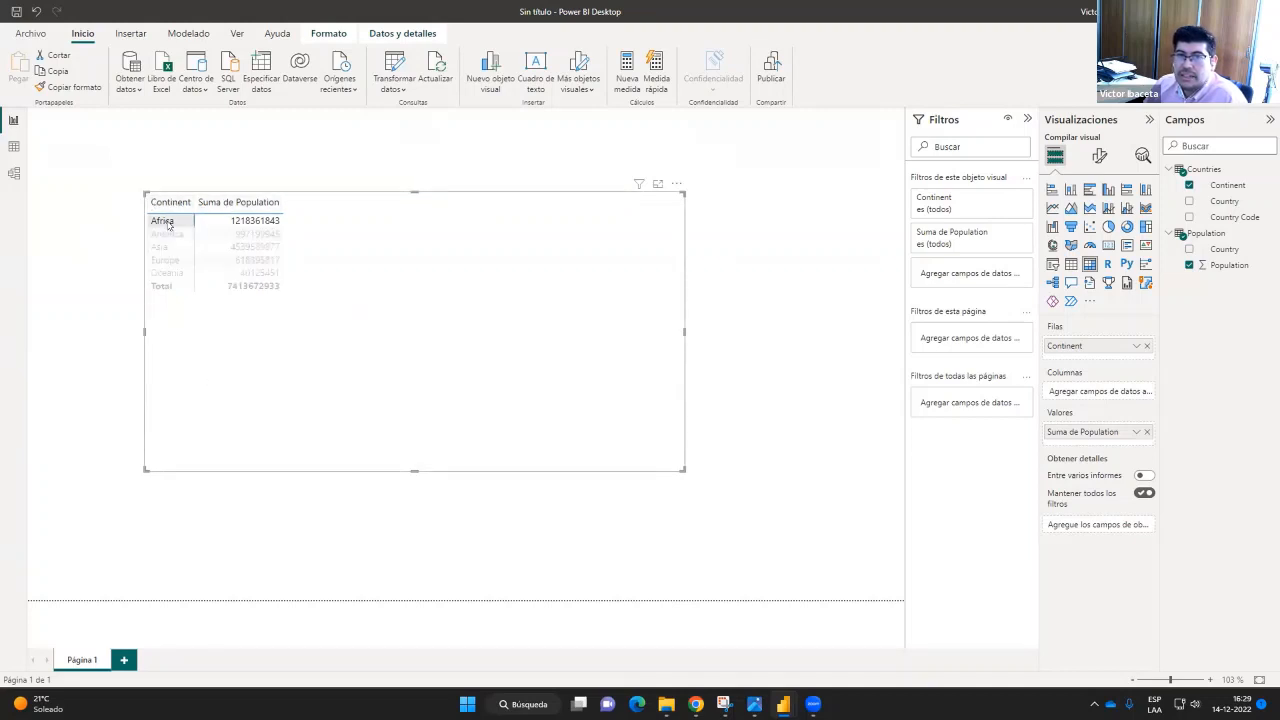
{"action": "left_click", "coordinate": [175, 236]}
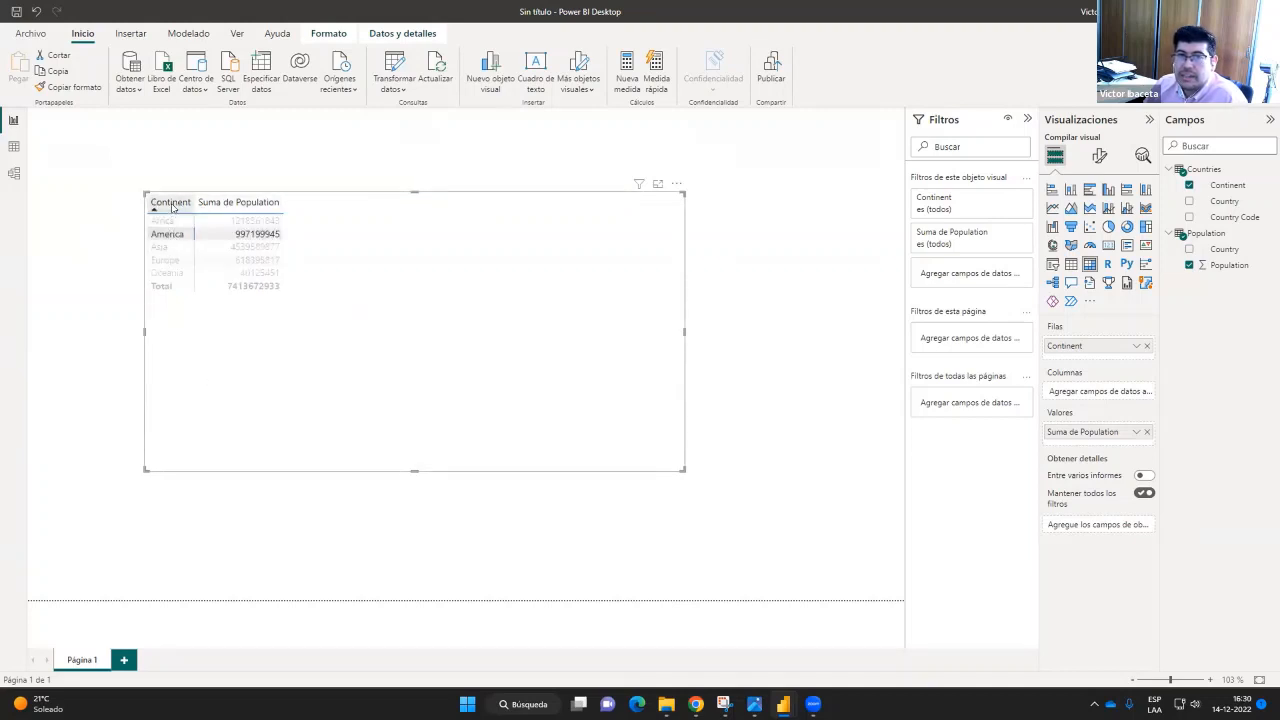
Sort the matrix rows by Continent in descending order, and then by Suma de Population from largest to smallest
{"action": "left_click", "coordinate": [150, 205]}
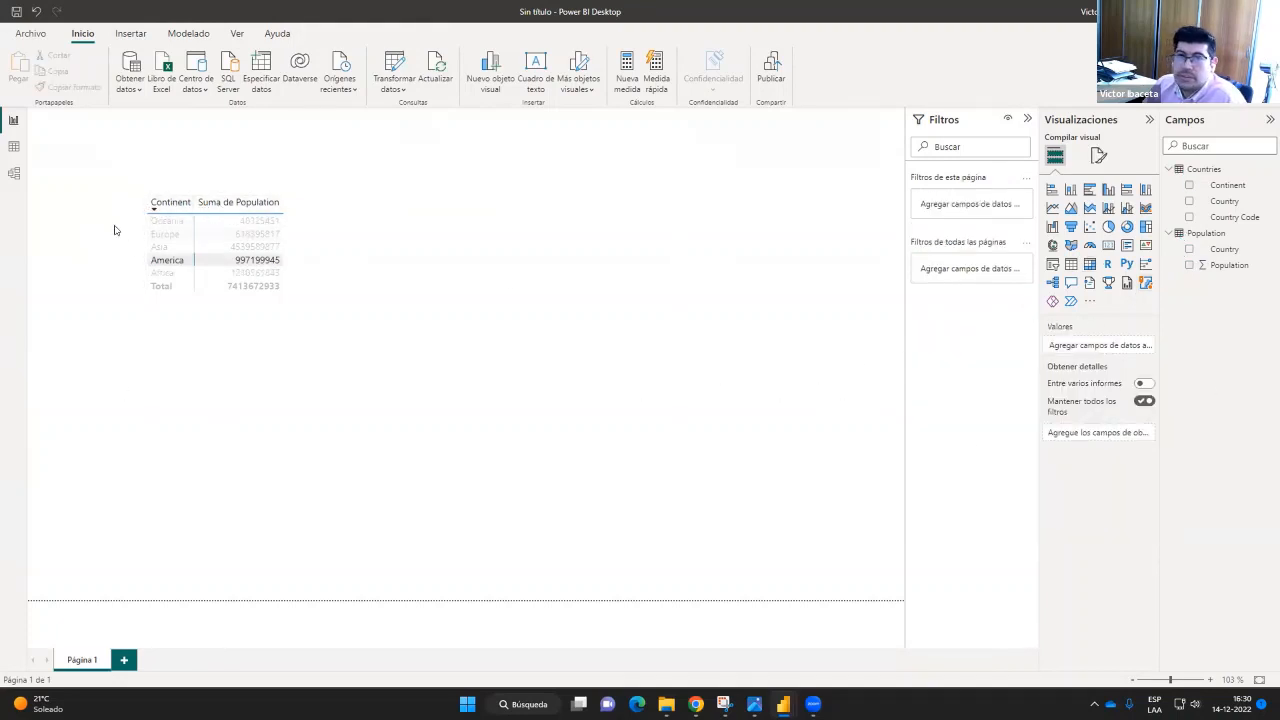
{"action": "left_click", "coordinate": [220, 203]}
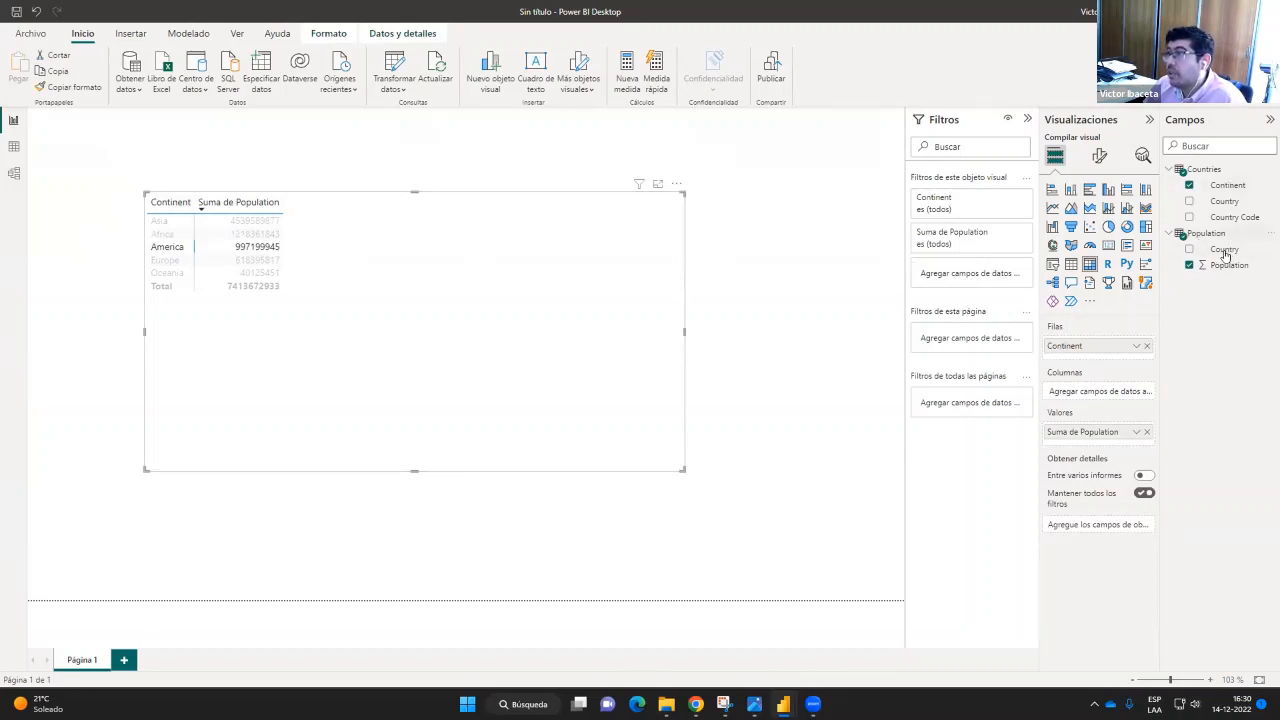
Add Country from Population beneath Continent in the matrix rows, clear the America highlight and check Asia's country breakdown
{"action": "left_click_drag", "start_coordinate": [1224, 252], "coordinate": [1116, 357]}
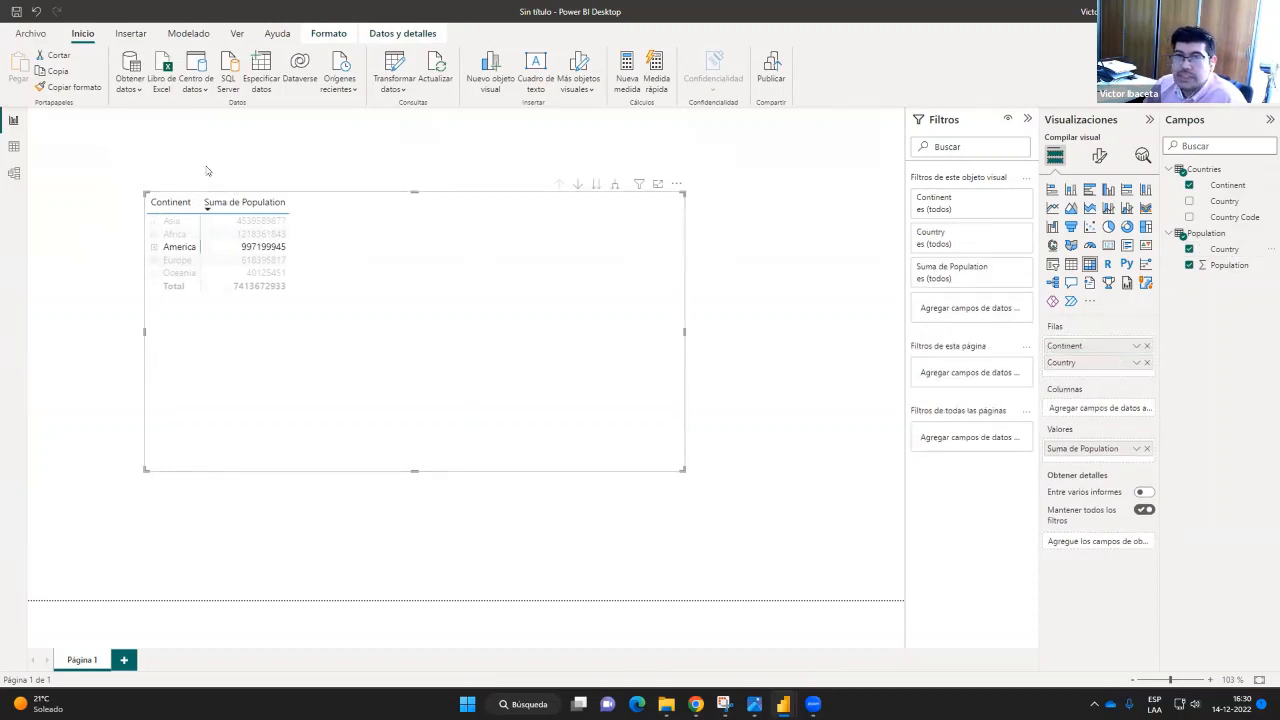
{"action": "left_click", "coordinate": [176, 247]}
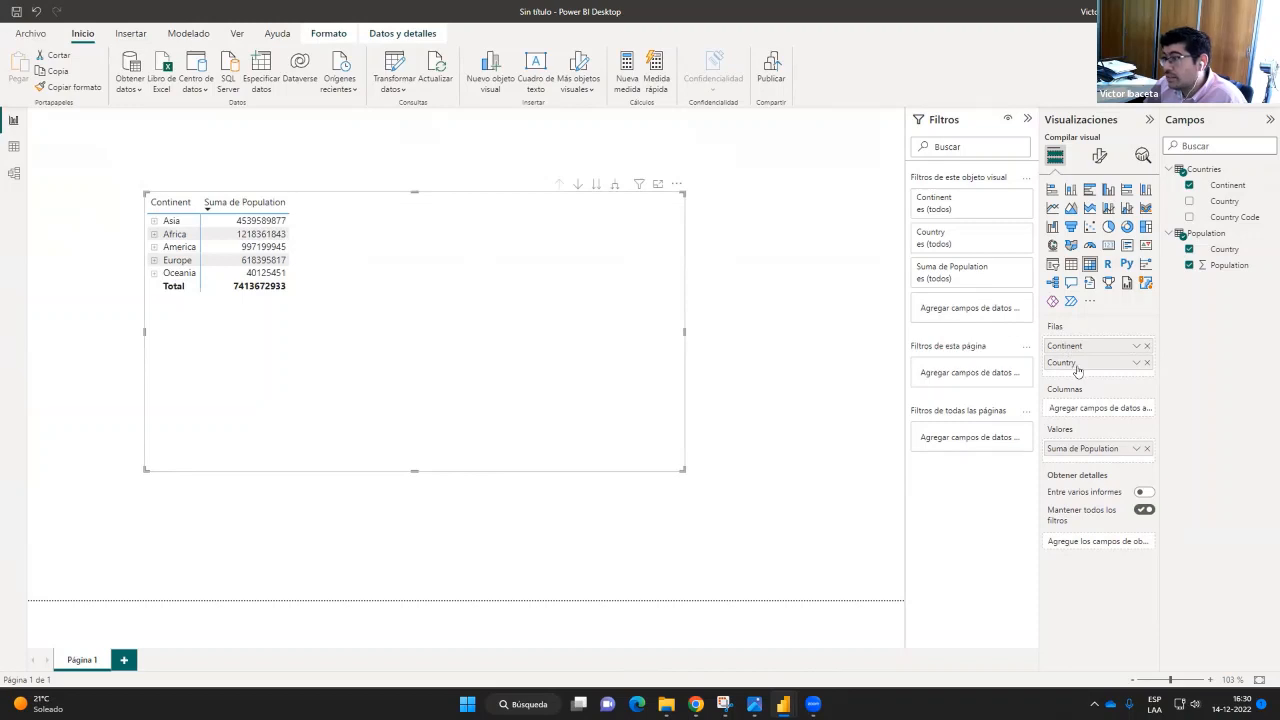
{"action": "left_click", "coordinate": [153, 222]}
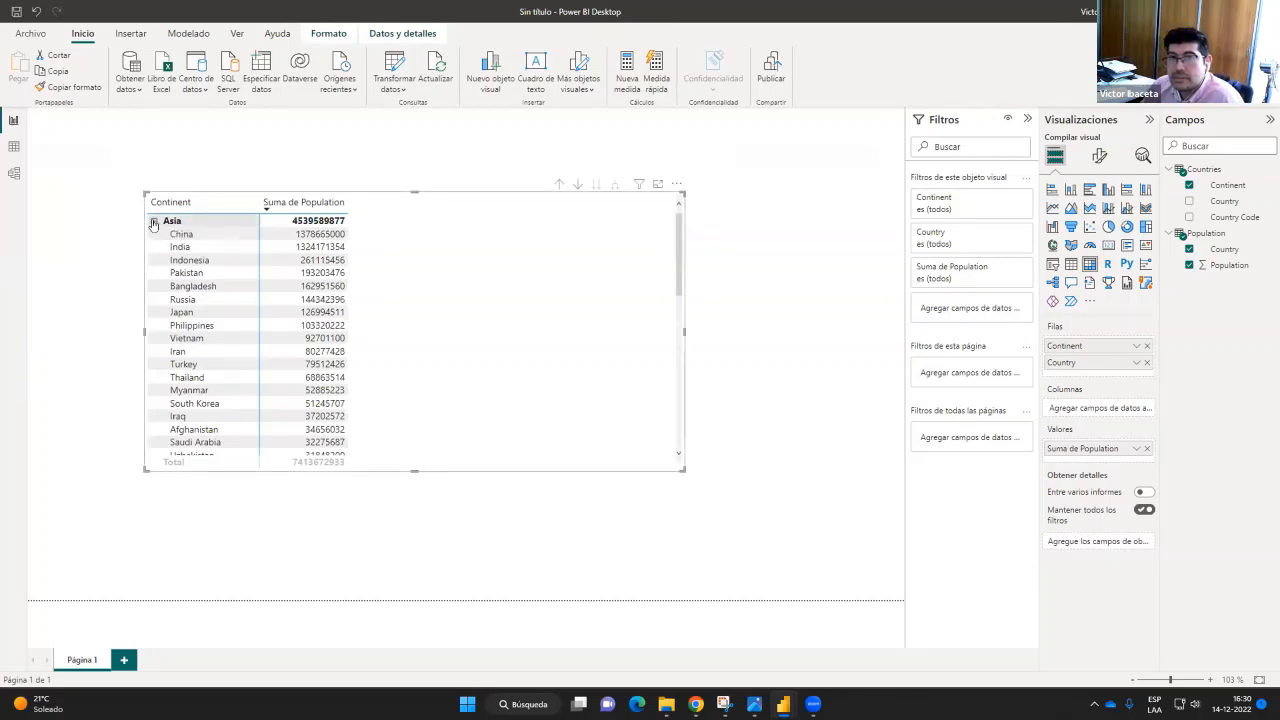
{"action": "left_click", "coordinate": [153, 222]}
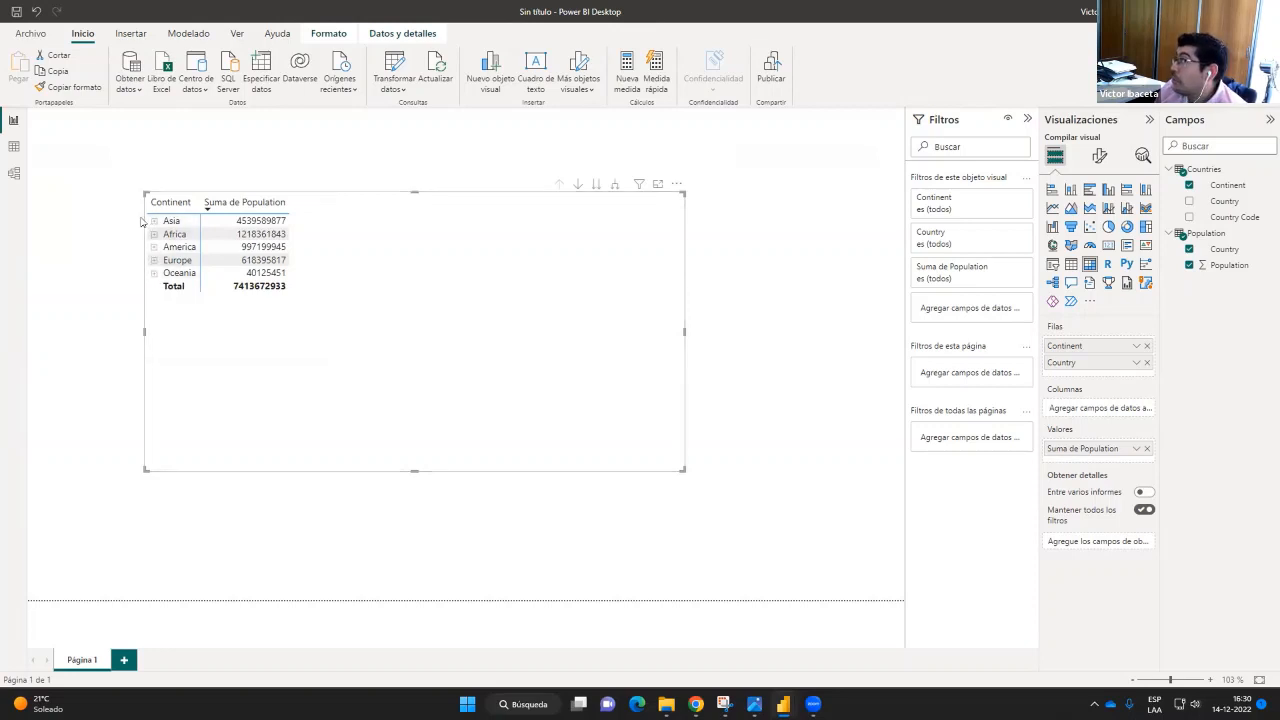
Look through the matrix's visual format settings, including cell elements, specific column, row and column grand totals, and values
{"action": "left_click", "coordinate": [1099, 160]}
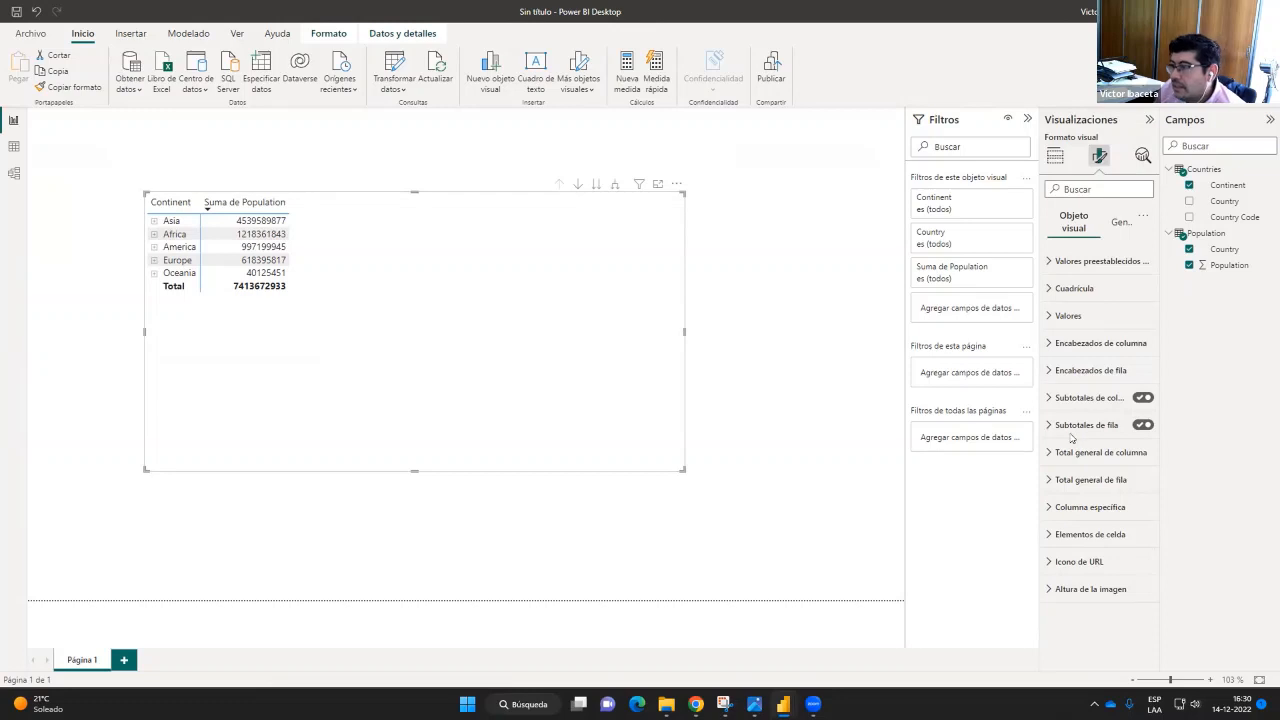
{"action": "left_click", "coordinate": [1116, 224]}
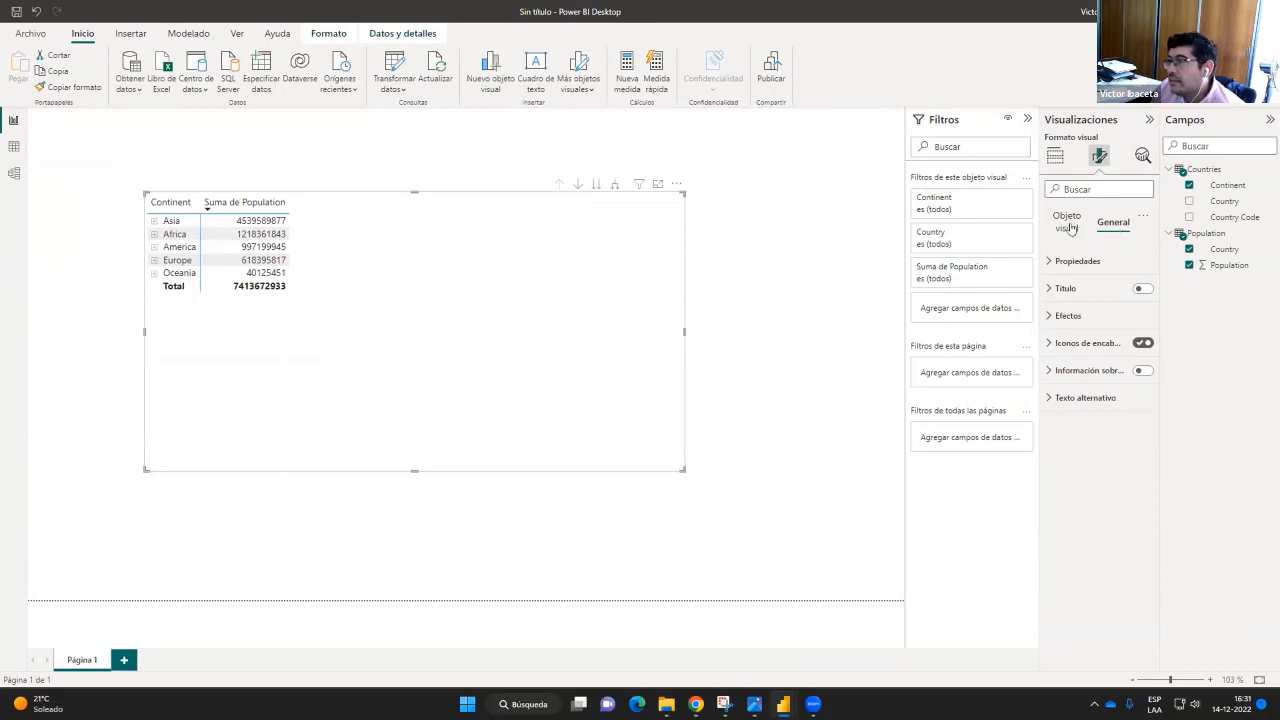
{"action": "left_click", "coordinate": [1064, 221]}
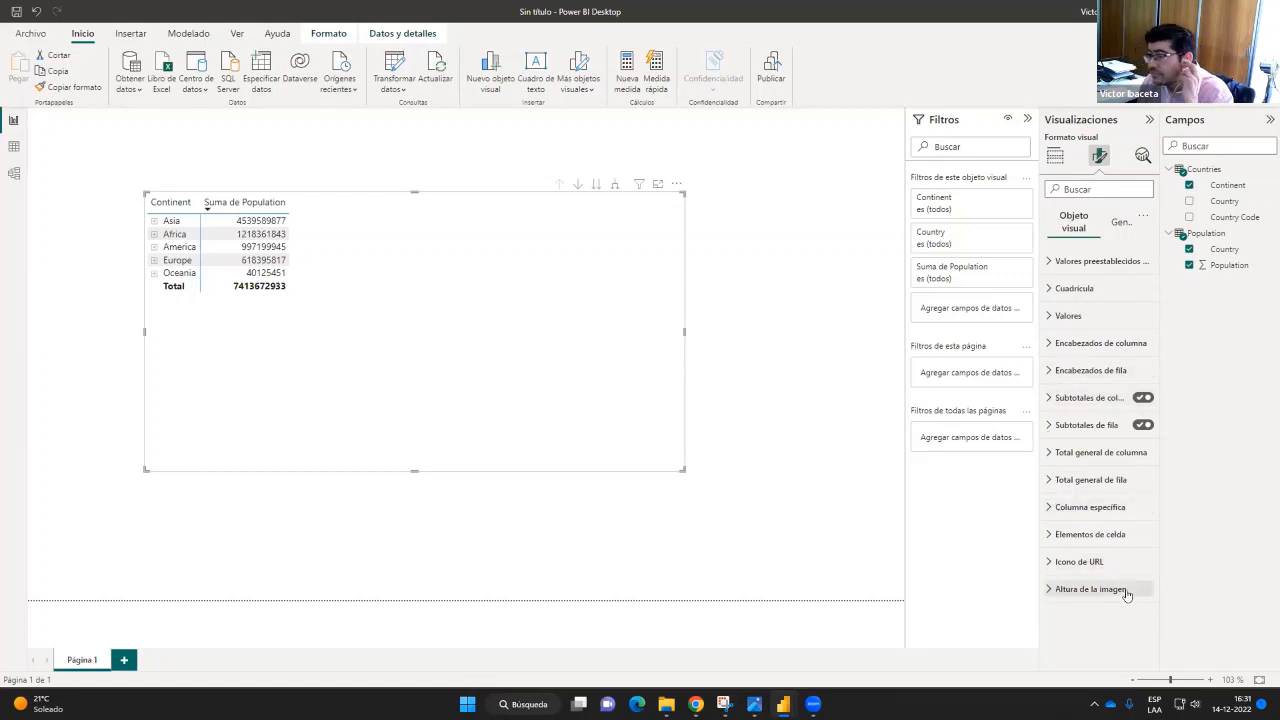
{"action": "left_click", "coordinate": [1050, 536]}
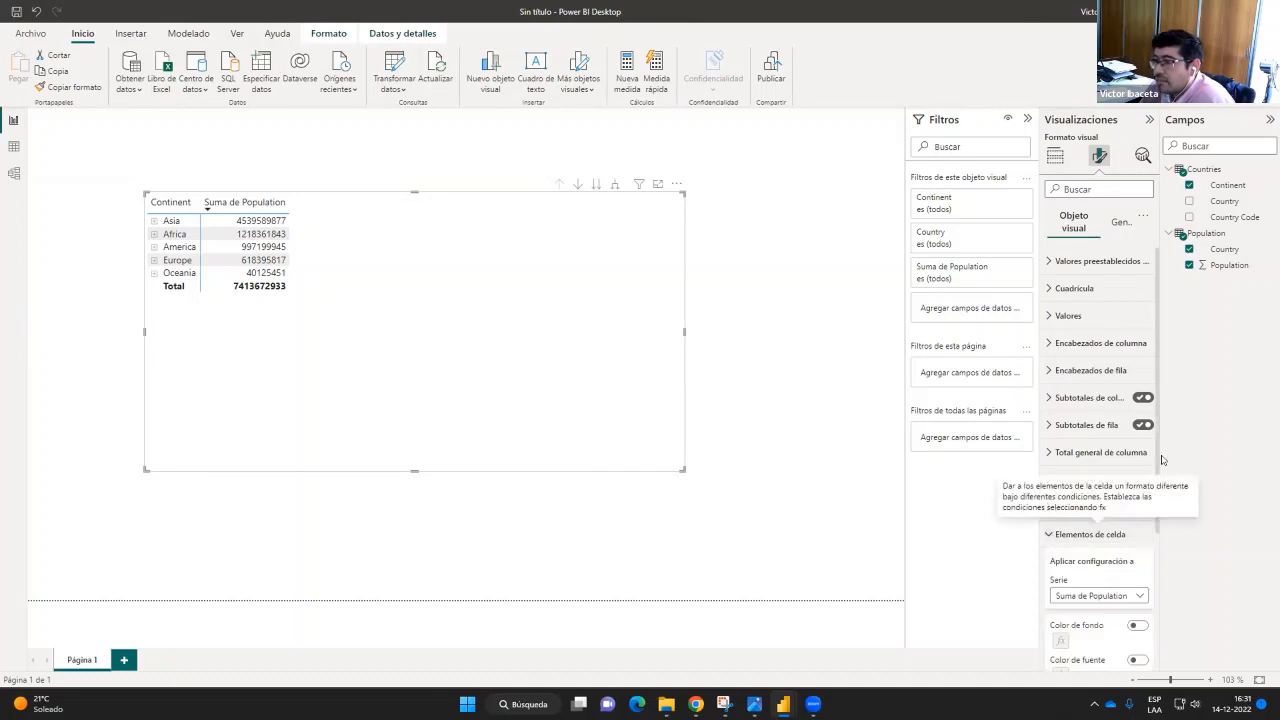
{"action": "scroll", "coordinate": [1162, 480], "scroll_direction": "down", "scroll_amount": 3}
{"action": "scroll", "coordinate": [1162, 518], "scroll_direction": "up", "scroll_amount": 1}
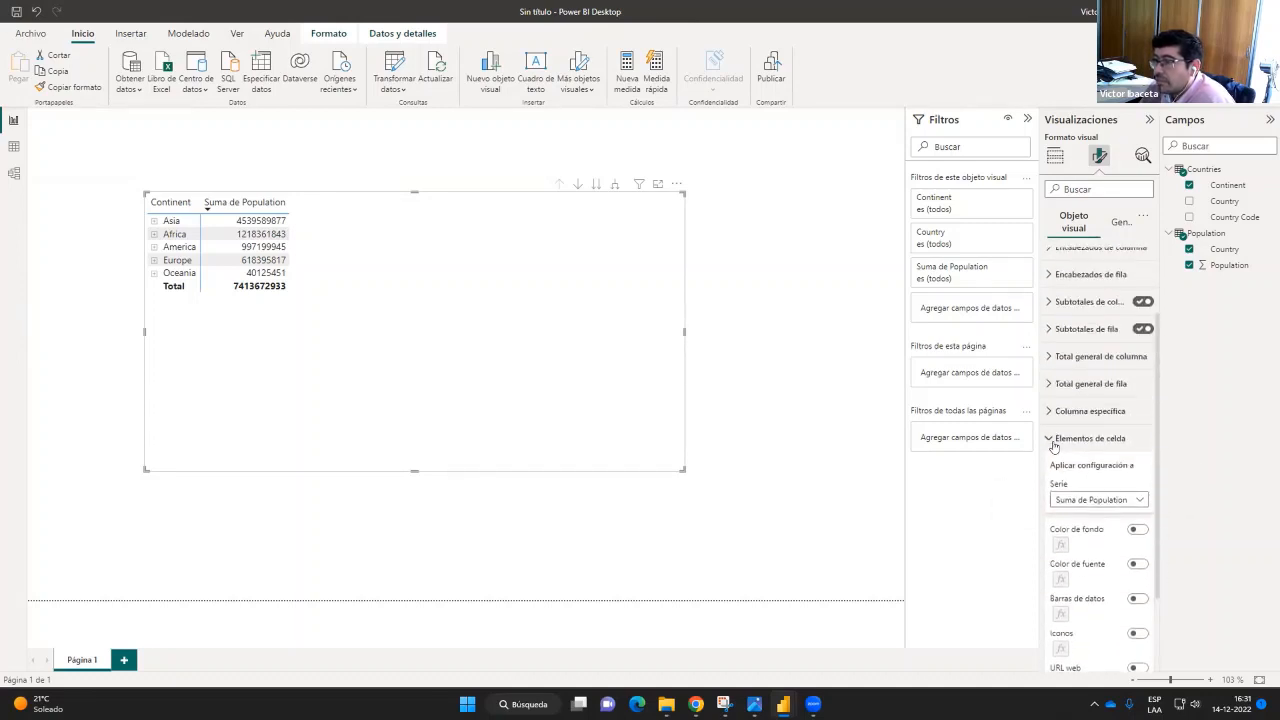
{"action": "left_click", "coordinate": [1052, 444]}
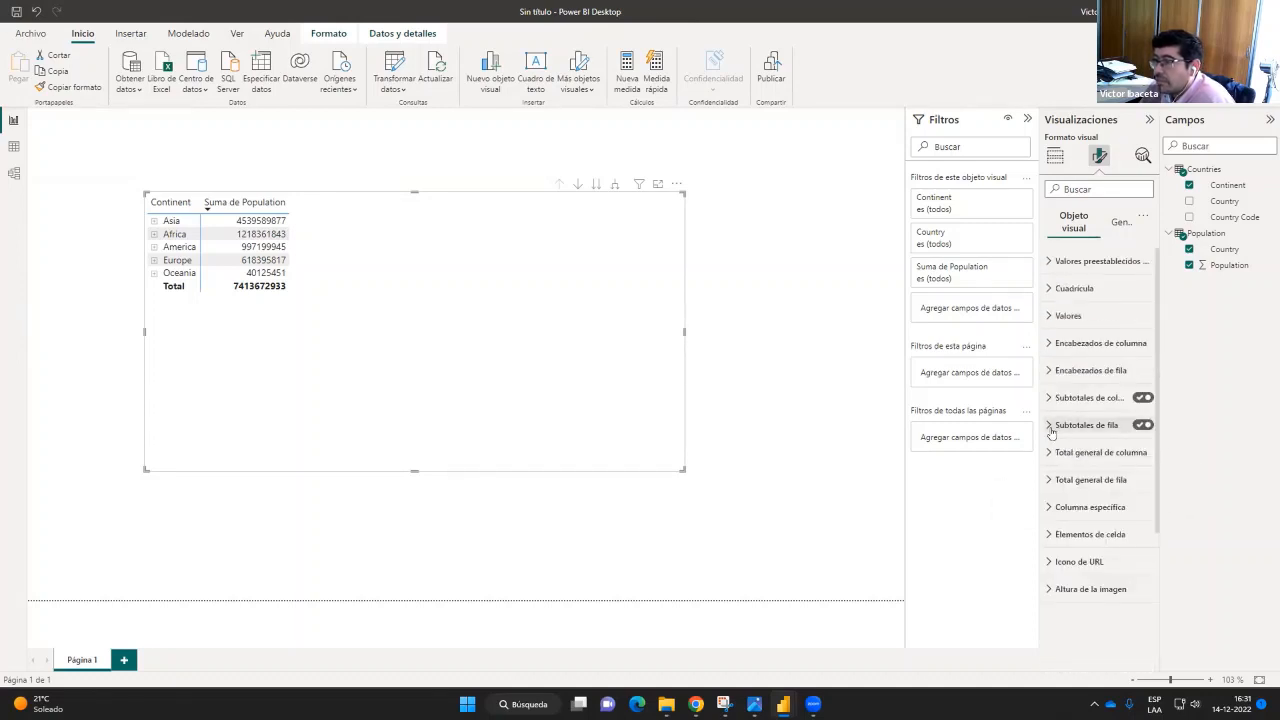
{"action": "left_click", "coordinate": [1045, 507]}
{"action": "left_click", "coordinate": [1045, 507]}
{"action": "left_click", "coordinate": [1049, 482]}
{"action": "left_click", "coordinate": [1049, 482]}
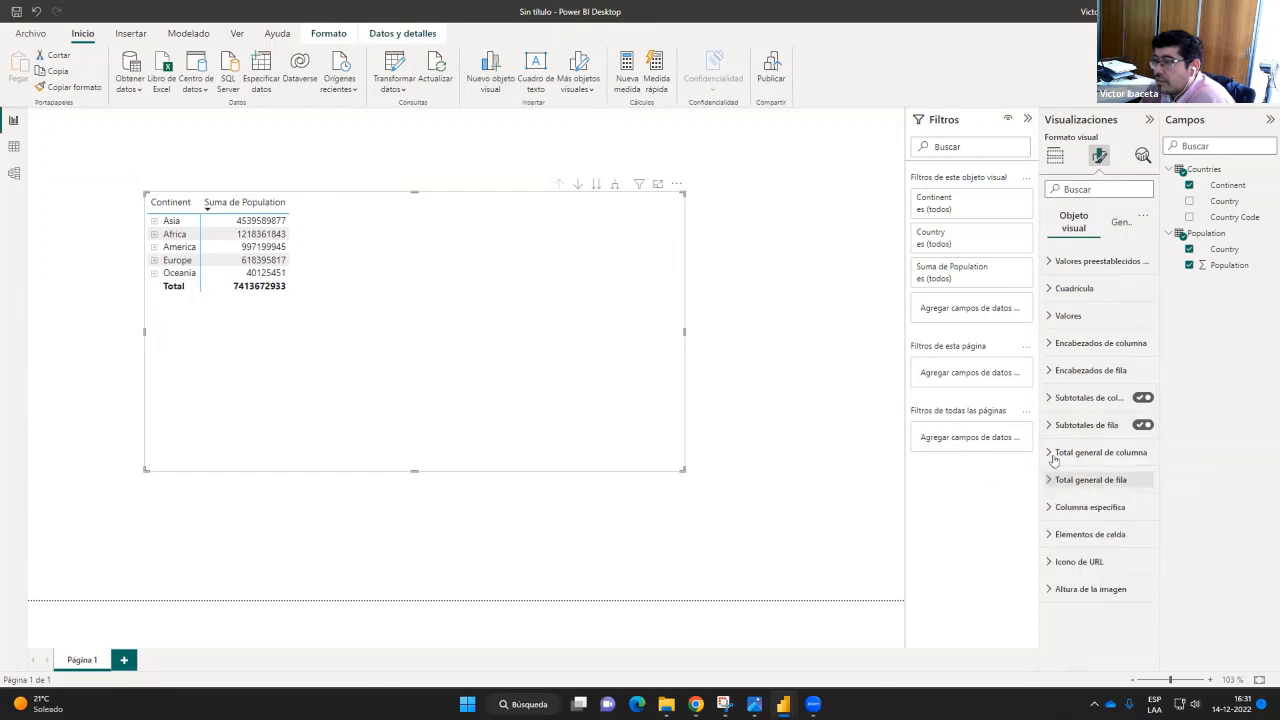
{"action": "left_click", "coordinate": [1049, 452]}
{"action": "left_click", "coordinate": [1049, 452]}
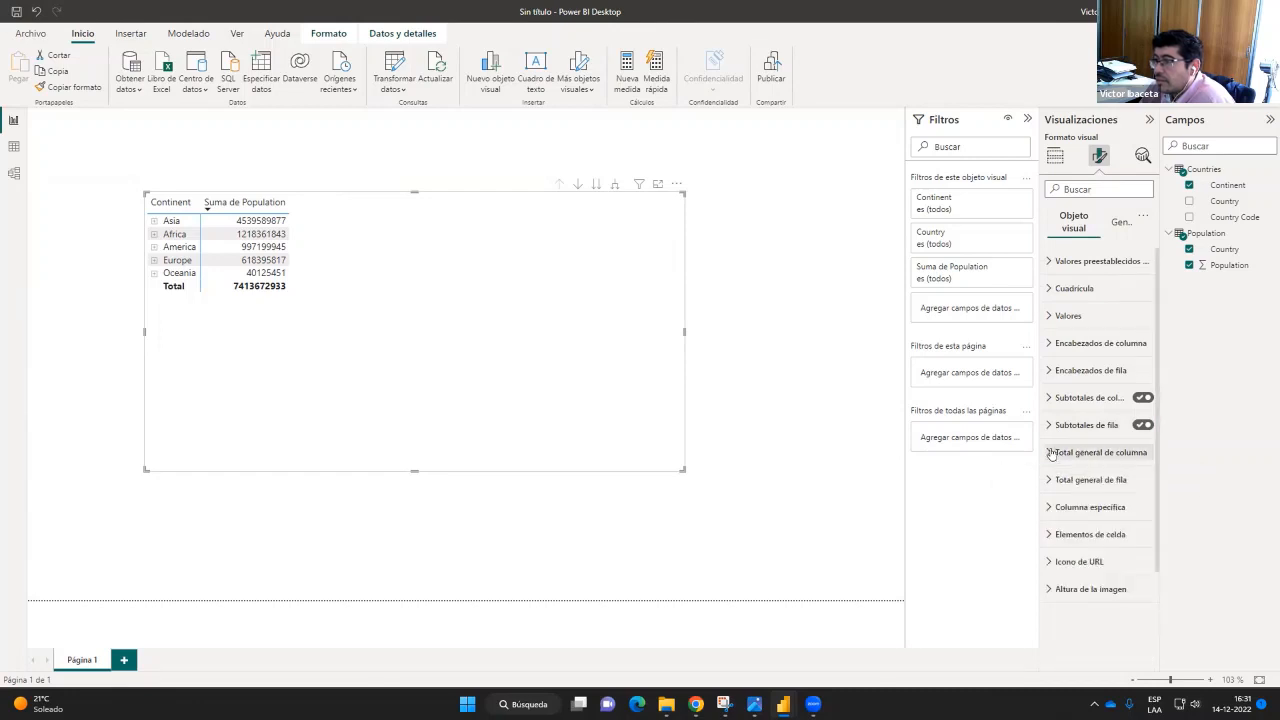
{"action": "left_click", "coordinate": [1050, 316]}
{"action": "left_click", "coordinate": [1050, 316]}
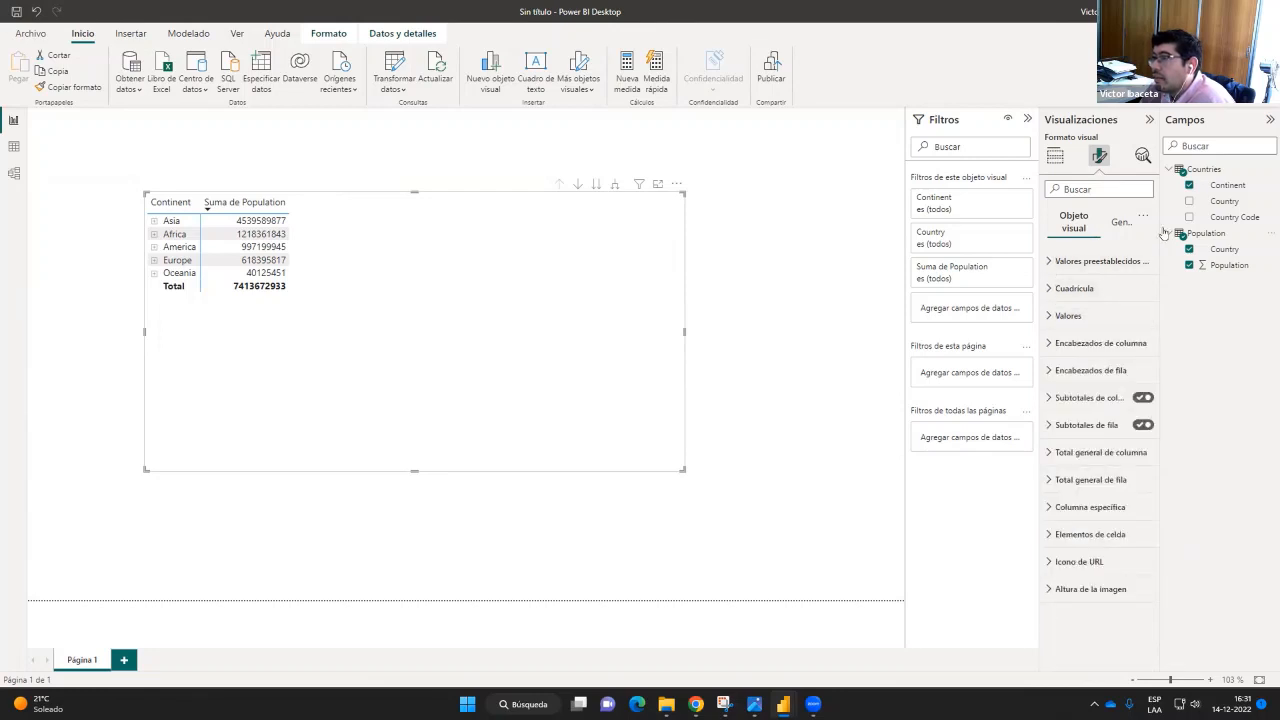
Look through the matrix's general format settings for header icons, tooltips and alternative text
{"action": "left_click", "coordinate": [1113, 223]}
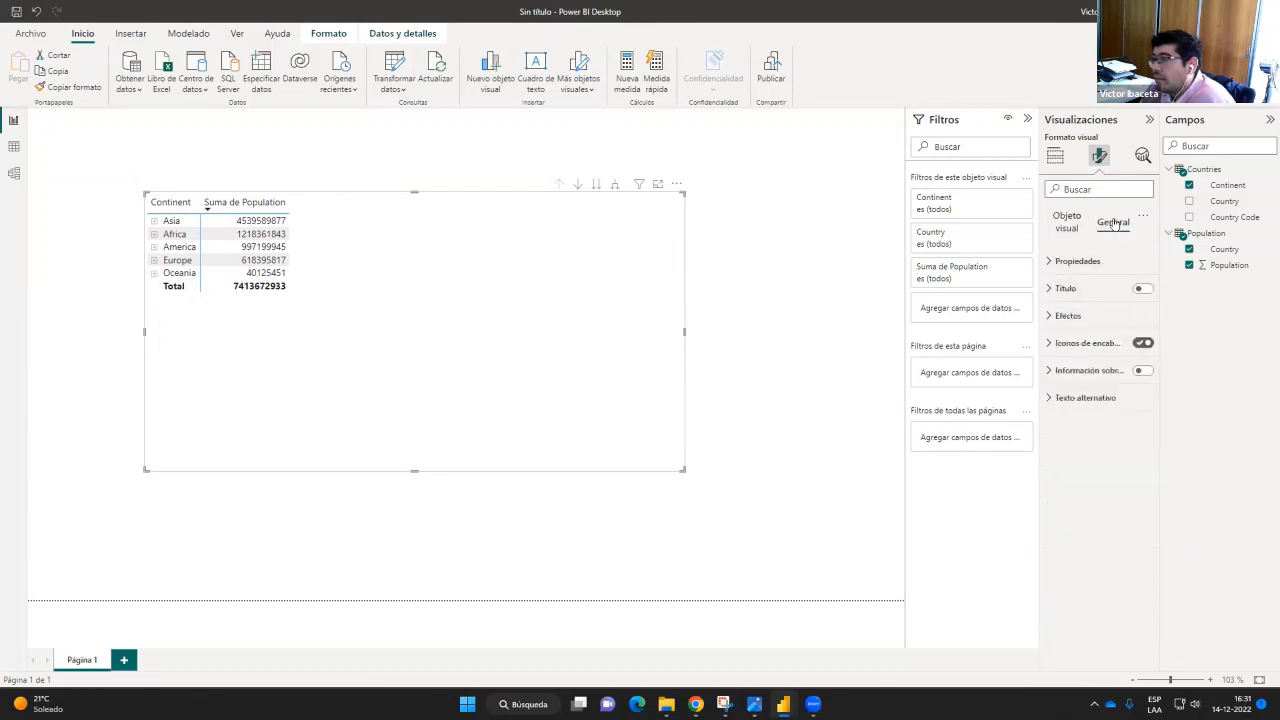
{"action": "left_click", "coordinate": [1047, 345]}
{"action": "left_click", "coordinate": [1047, 345]}
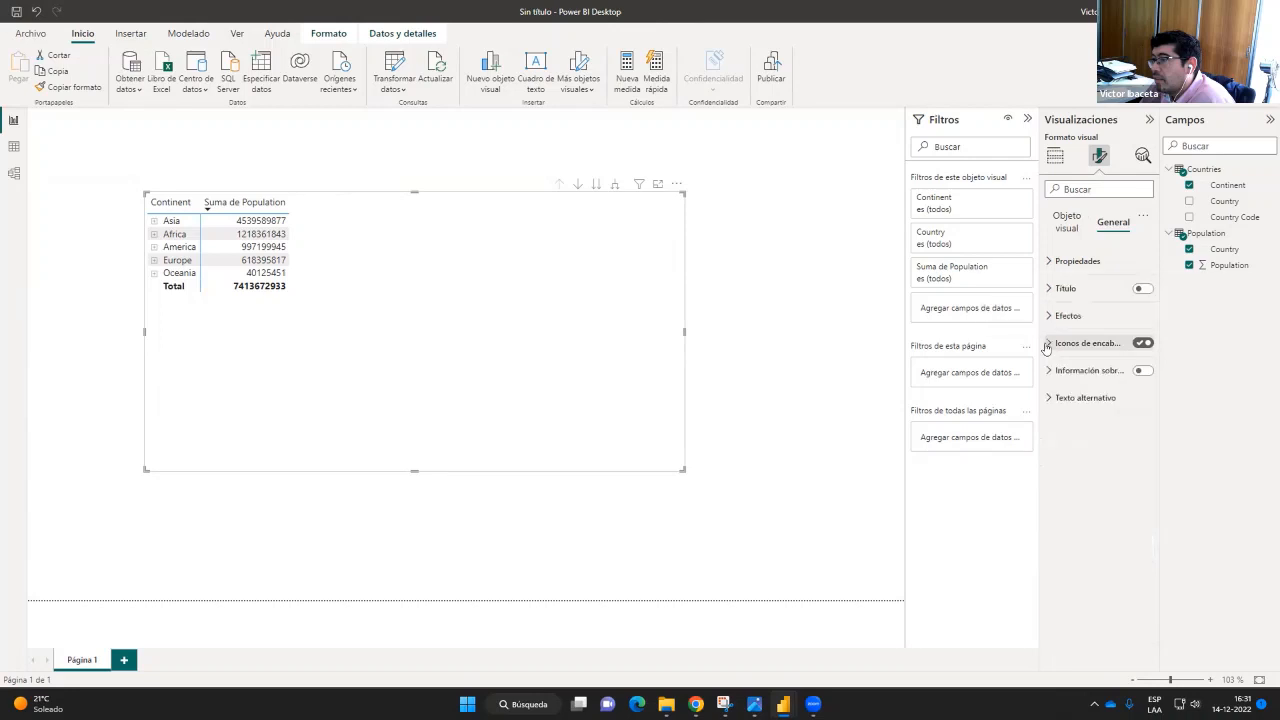
{"action": "left_click", "coordinate": [1046, 371]}
{"action": "left_click", "coordinate": [1046, 371]}
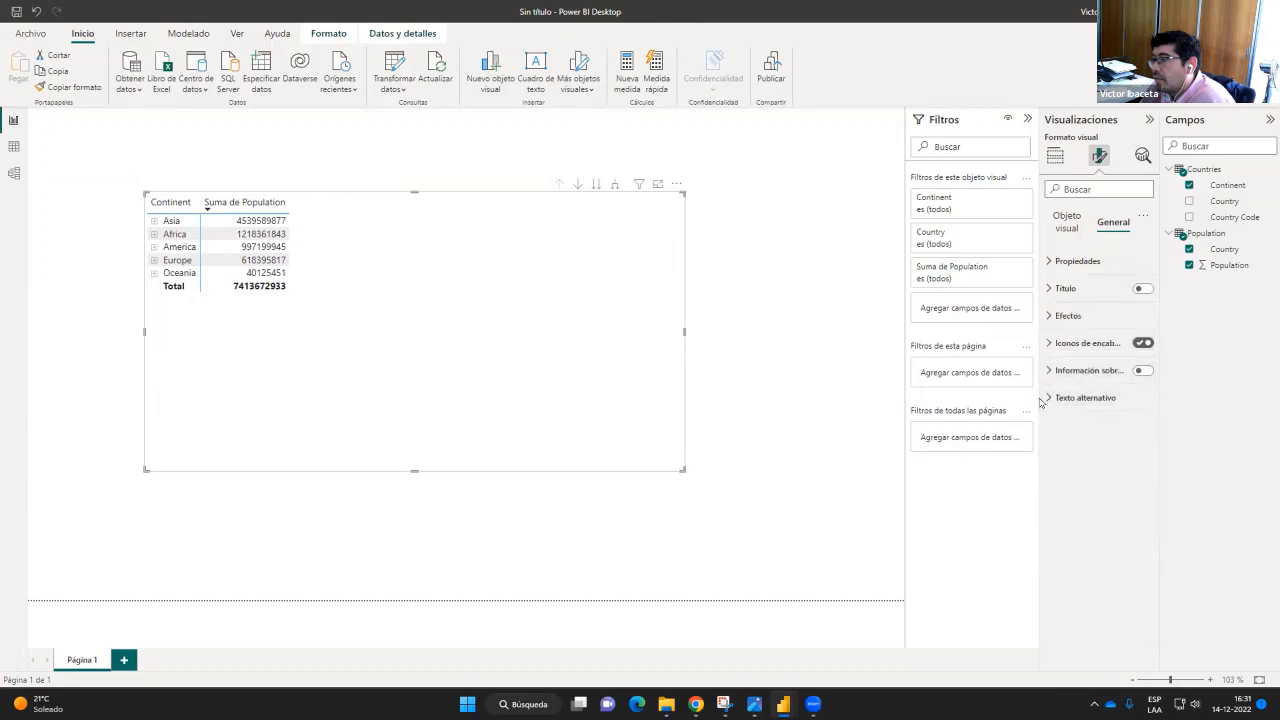
{"action": "left_click", "coordinate": [1049, 398]}
{"action": "left_click", "coordinate": [1049, 398]}
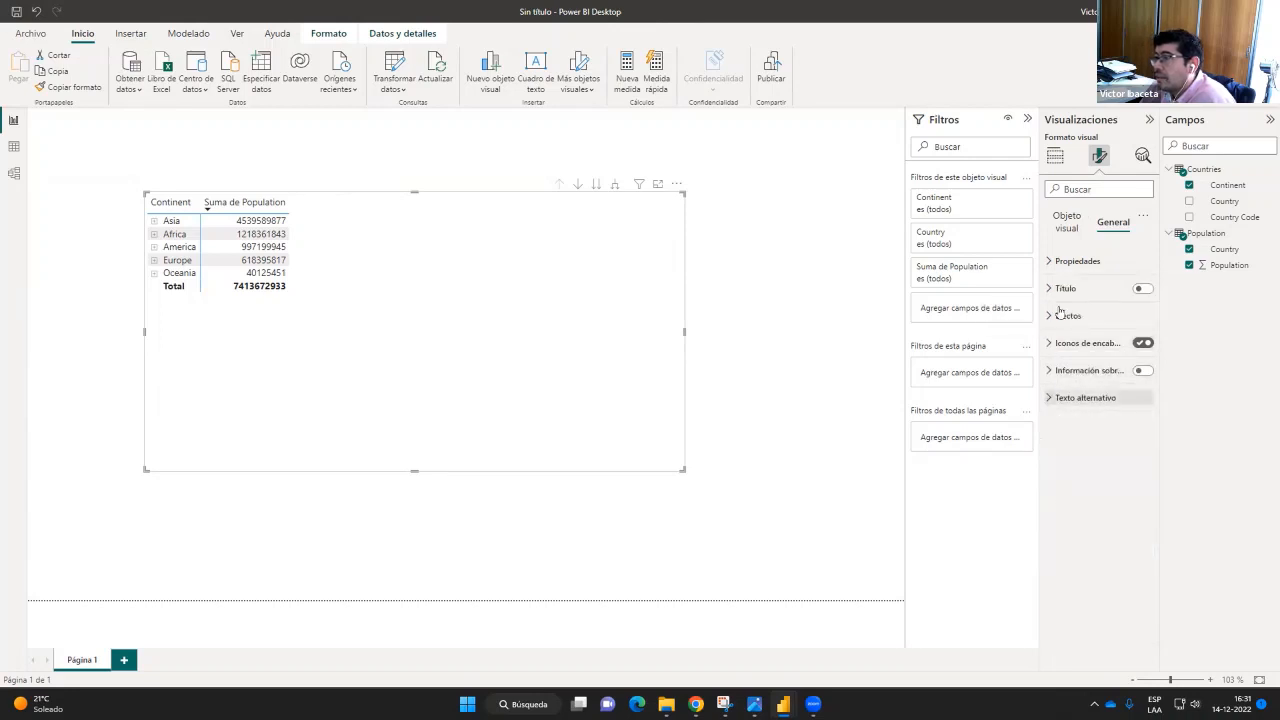
Examine the matrix's style presets, grid, values and column header format settings
{"action": "left_click", "coordinate": [1067, 222]}
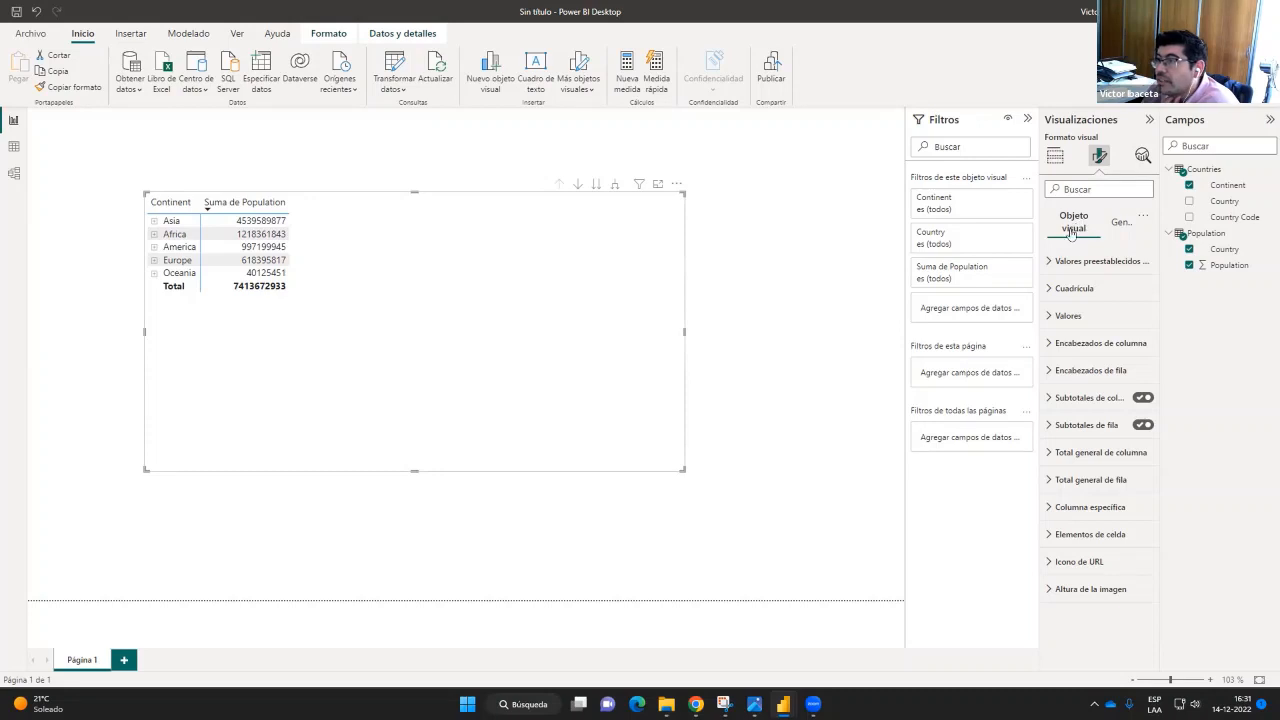
{"action": "left_click", "coordinate": [1047, 262]}
{"action": "left_click", "coordinate": [1047, 262]}
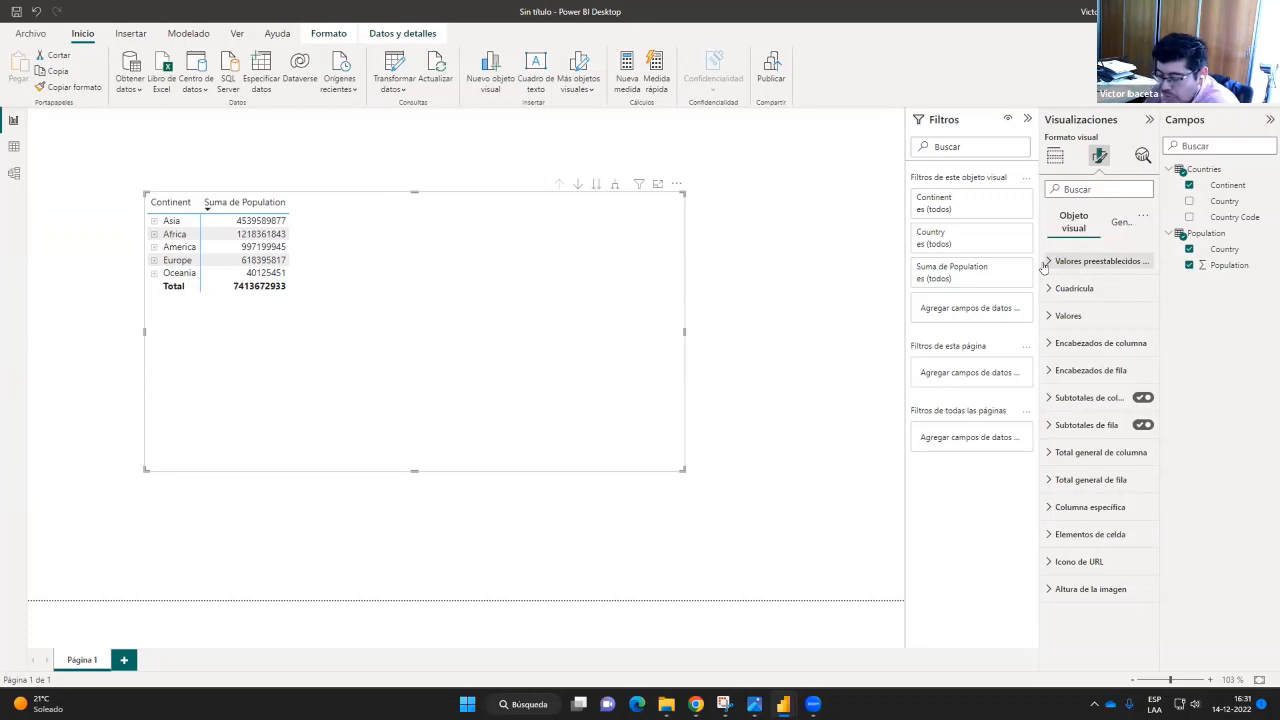
{"action": "left_click", "coordinate": [1120, 228]}
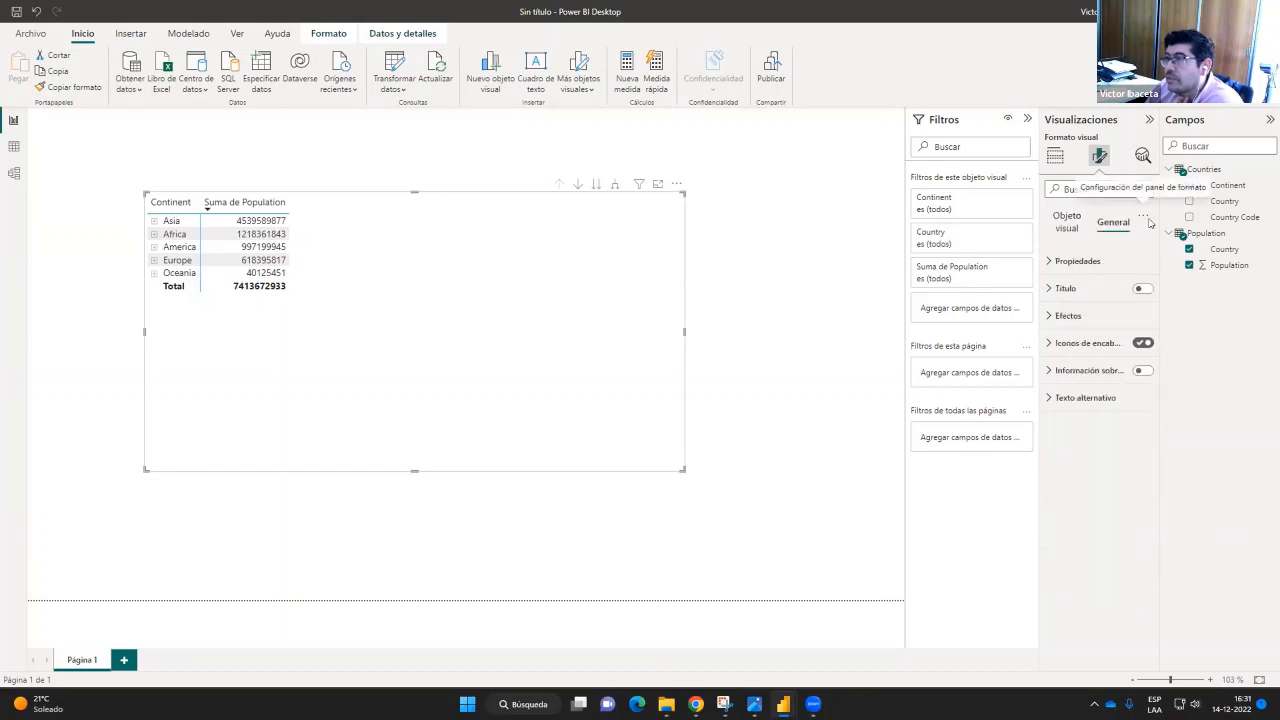
{"action": "left_click", "coordinate": [1055, 156]}
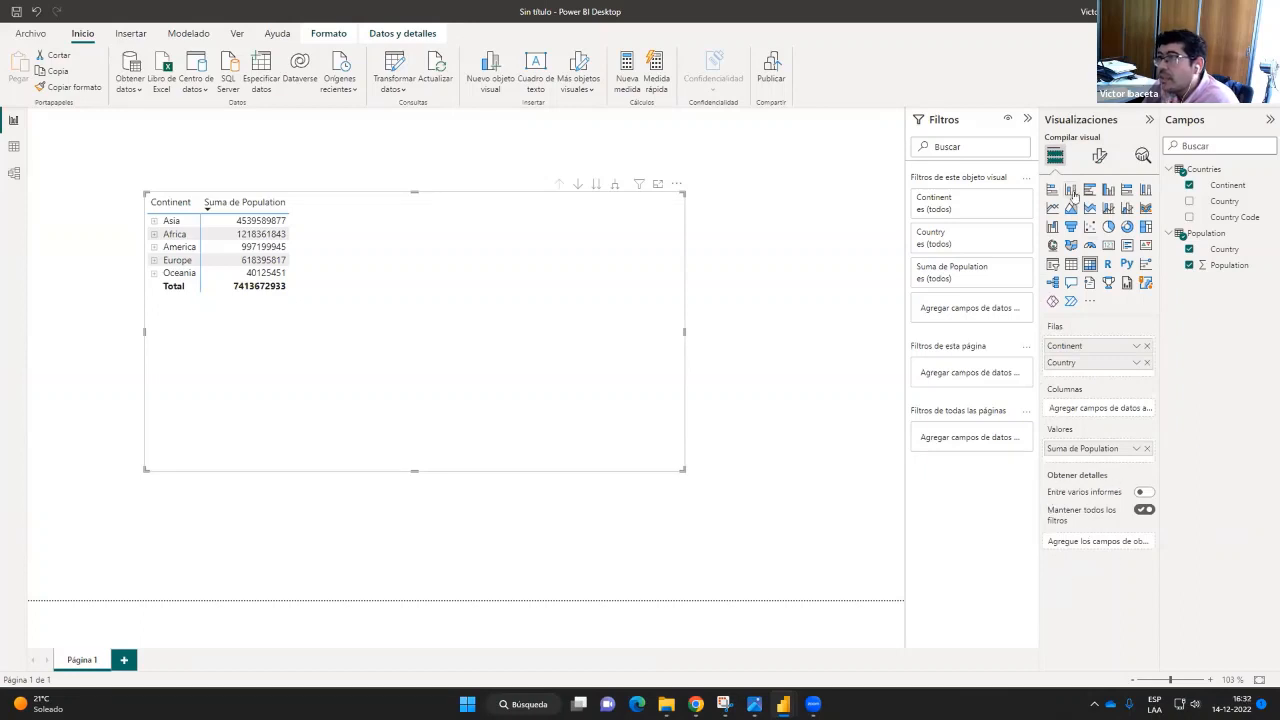
{"action": "left_click", "coordinate": [1100, 158]}
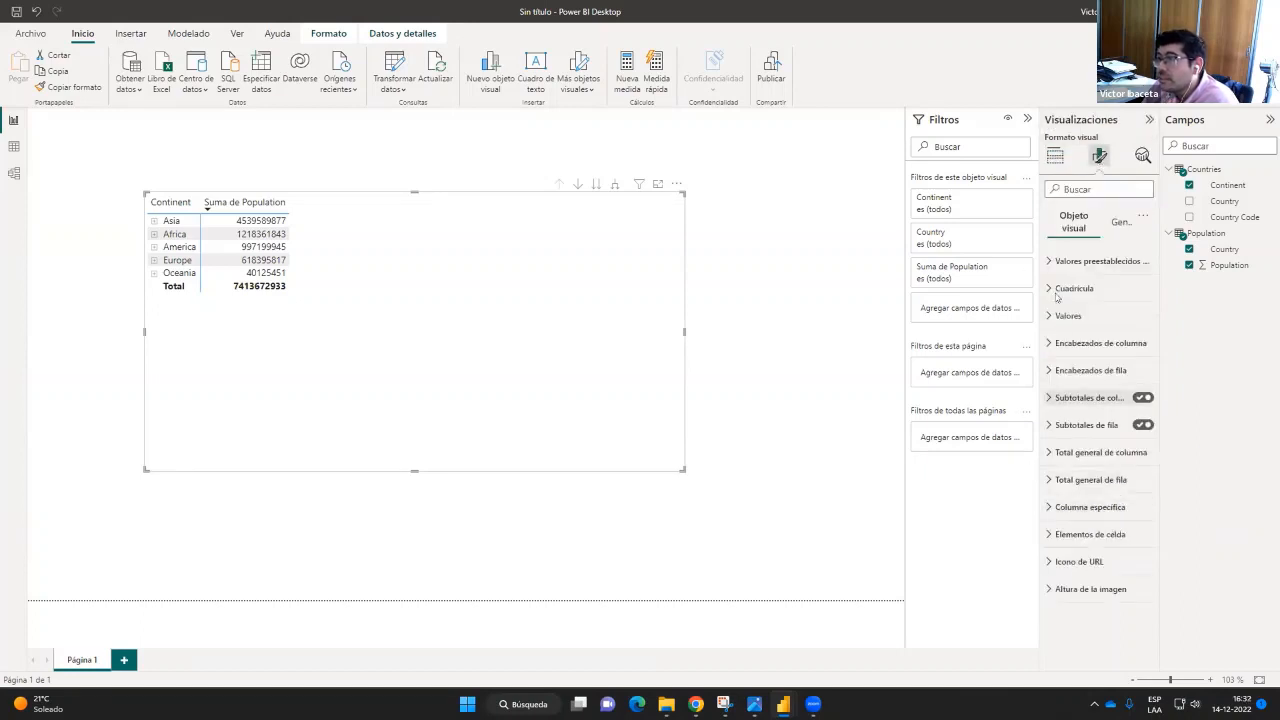
{"action": "left_click", "coordinate": [1050, 262]}
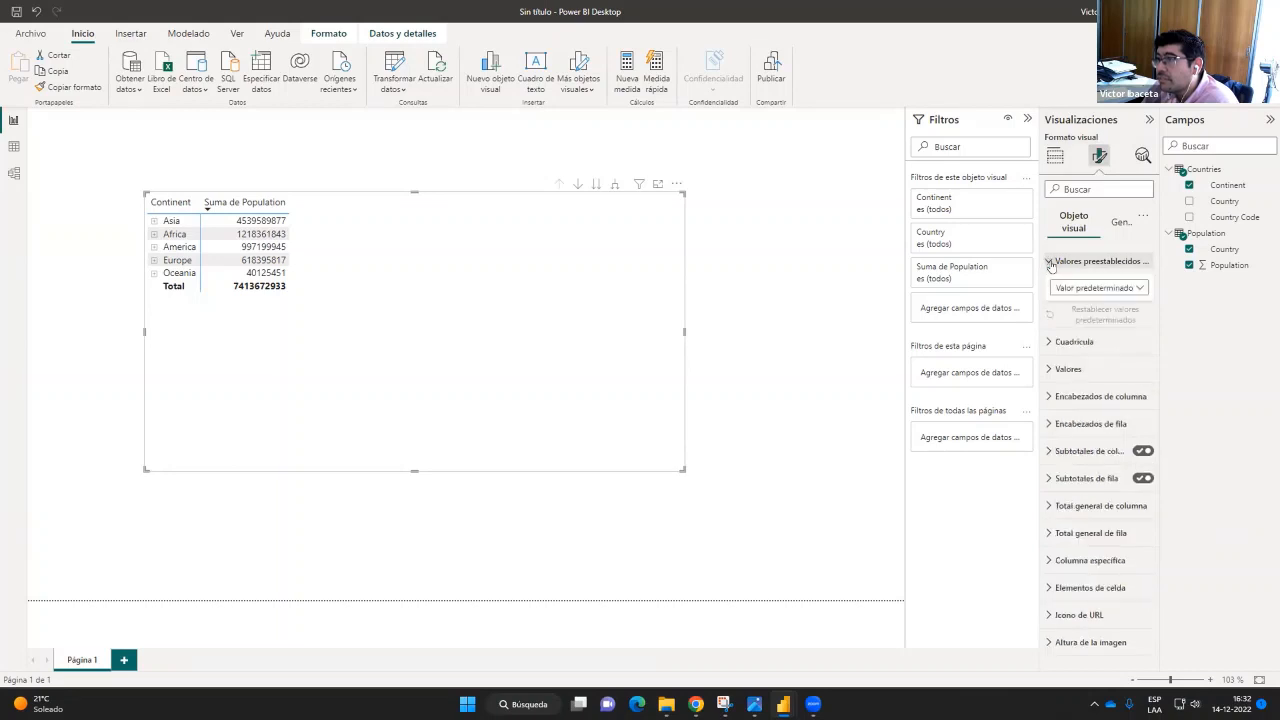
{"action": "left_click", "coordinate": [1050, 262]}
{"action": "left_click", "coordinate": [1047, 291]}
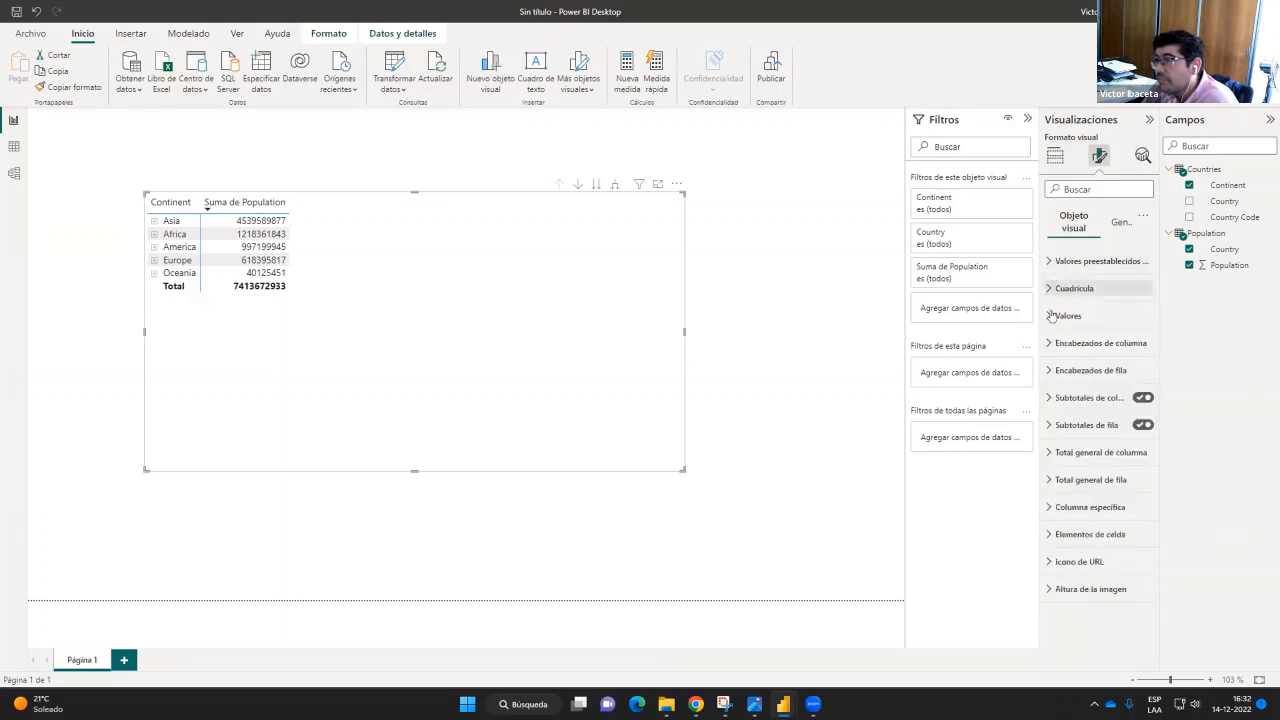
{"action": "left_click", "coordinate": [1050, 293]}
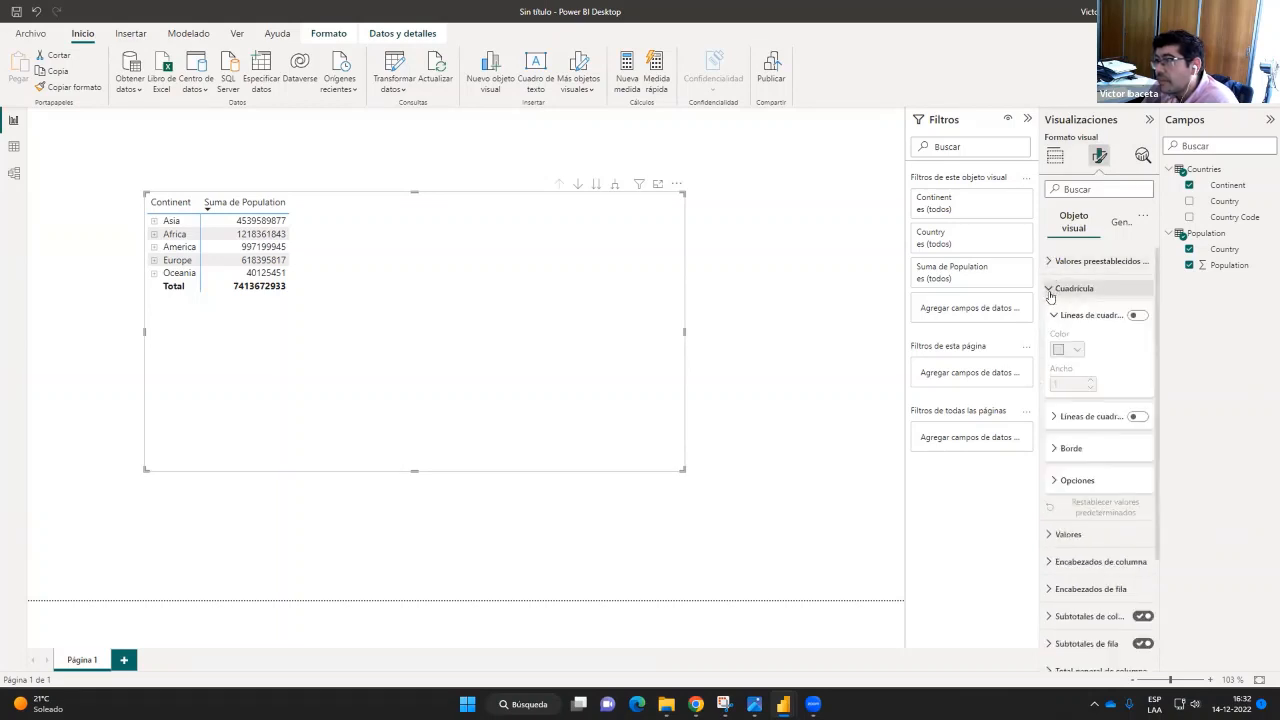
{"action": "left_click", "coordinate": [1050, 291]}
{"action": "left_click", "coordinate": [1066, 315]}
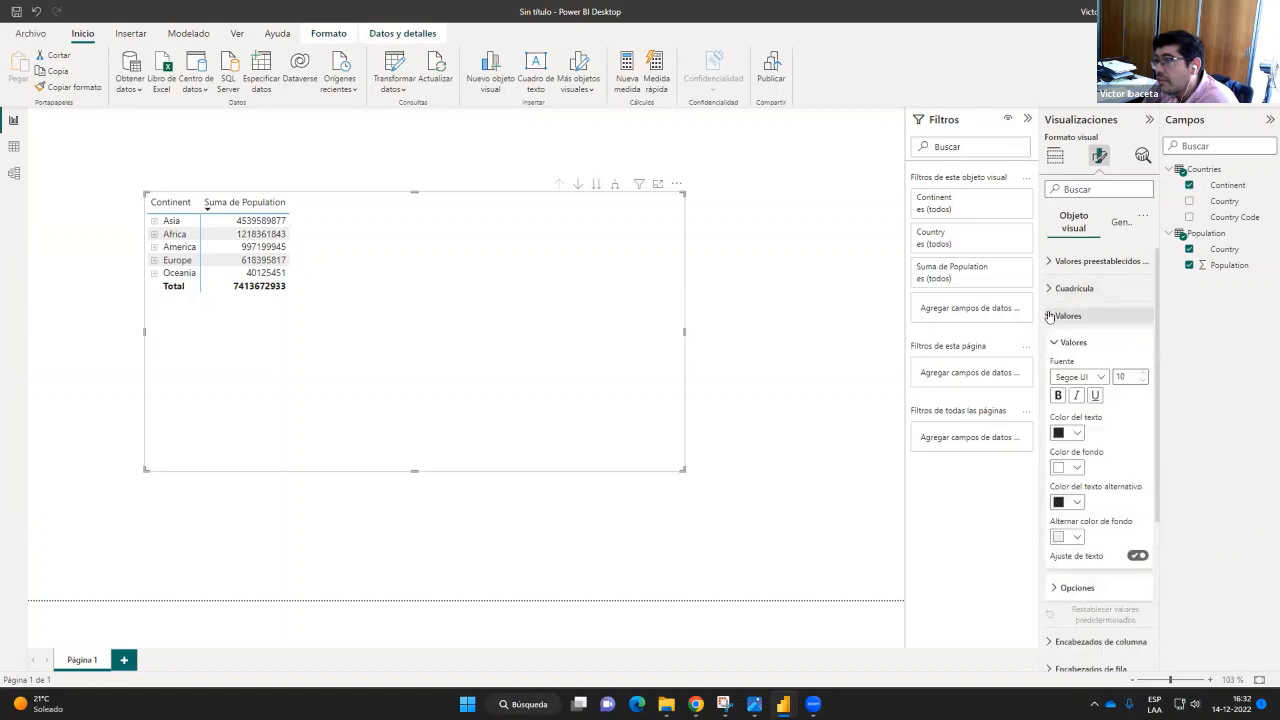
{"action": "left_click", "coordinate": [1066, 315]}
{"action": "left_click", "coordinate": [1047, 346]}
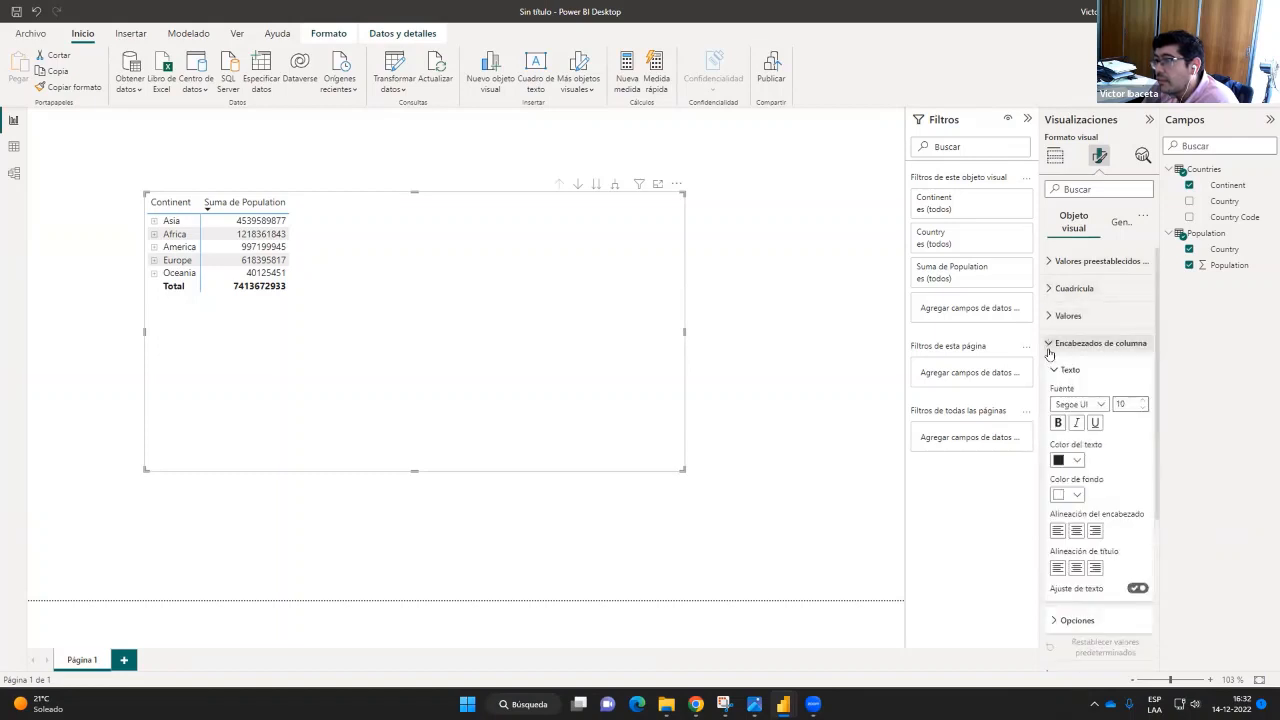
{"action": "left_click", "coordinate": [1047, 346]}
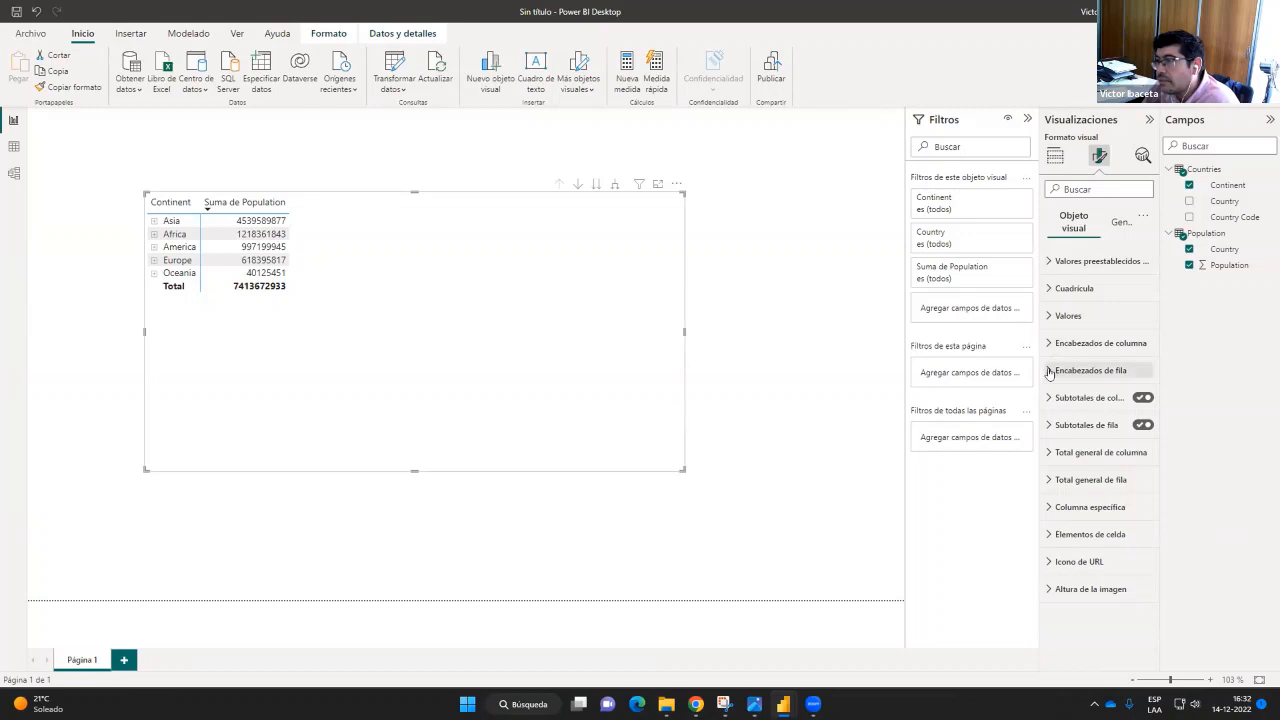
Turn the +/- icons of the matrix's row headers off and back on, and return to the visual's field setup
{"action": "left_click", "coordinate": [1049, 370]}
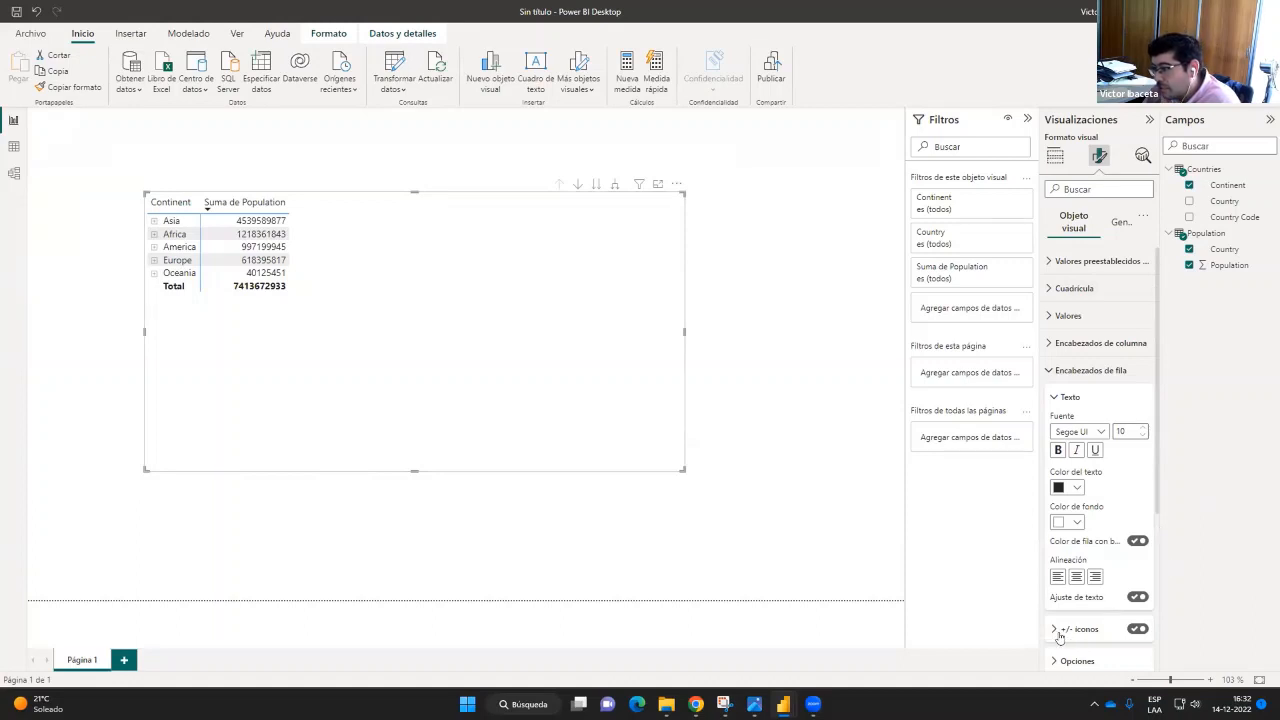
{"action": "left_click", "coordinate": [1139, 629]}
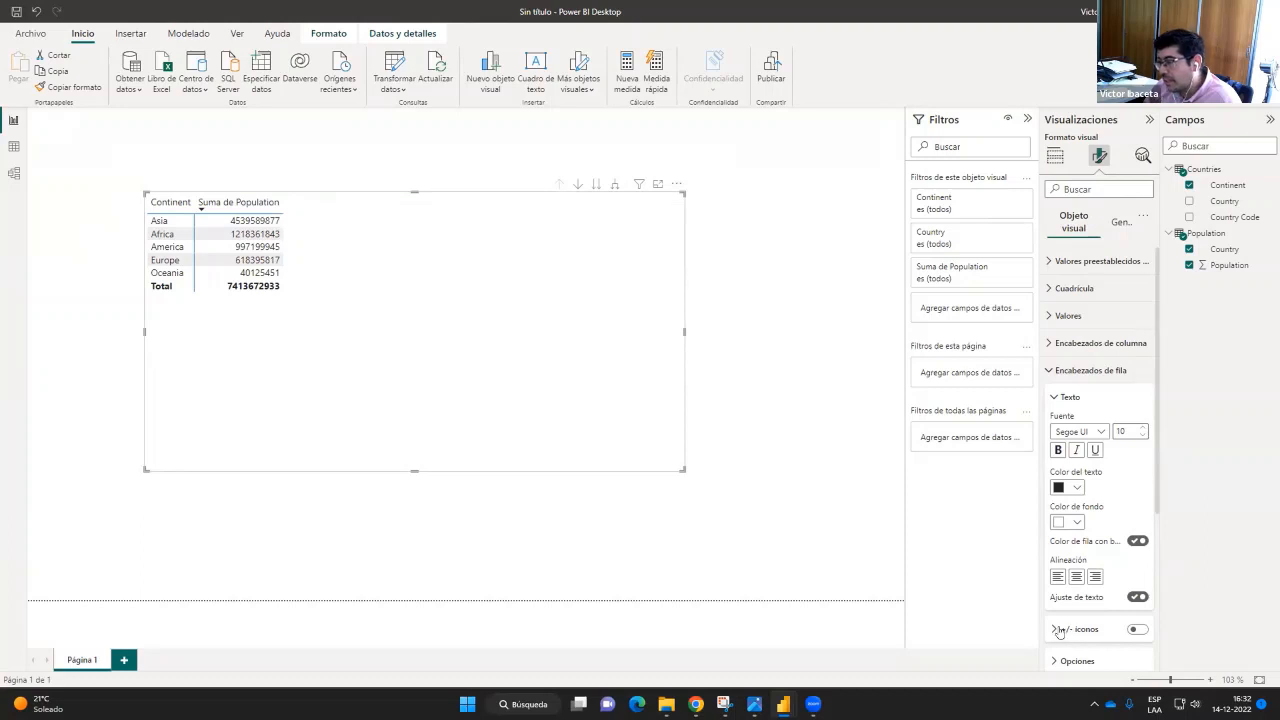
{"action": "left_click", "coordinate": [1137, 630]}
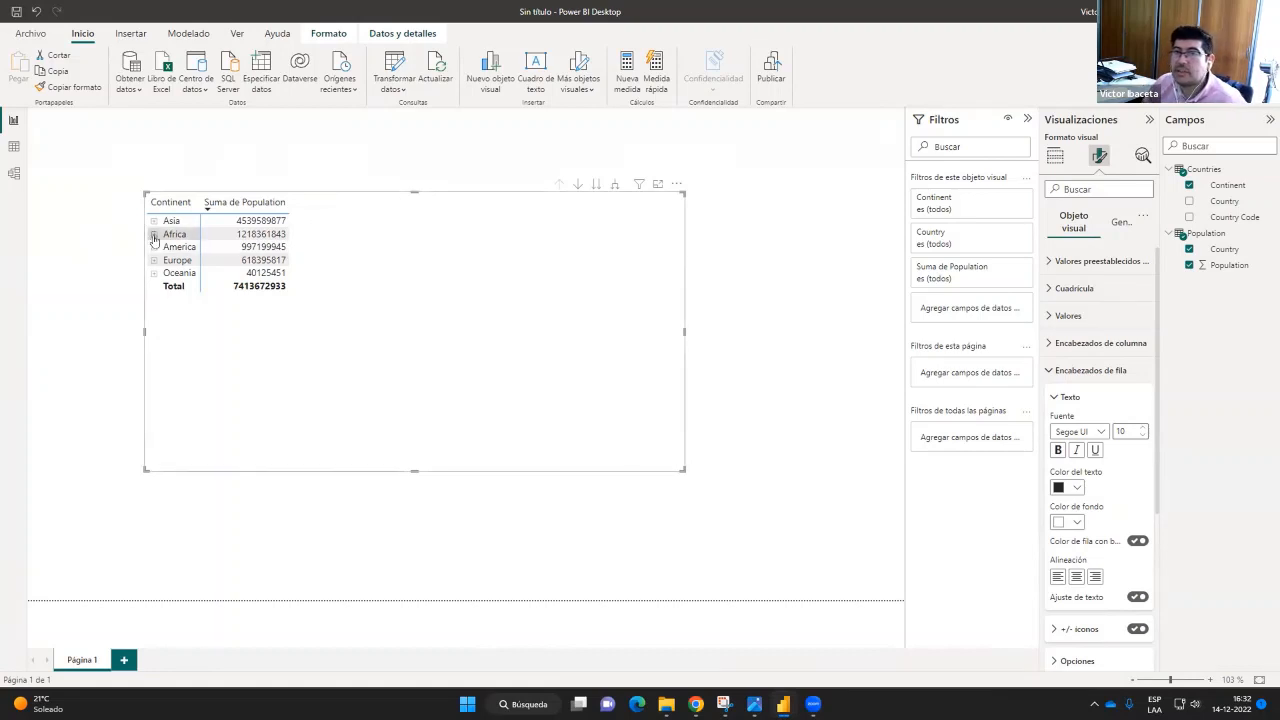
{"action": "left_click", "coordinate": [1066, 399]}
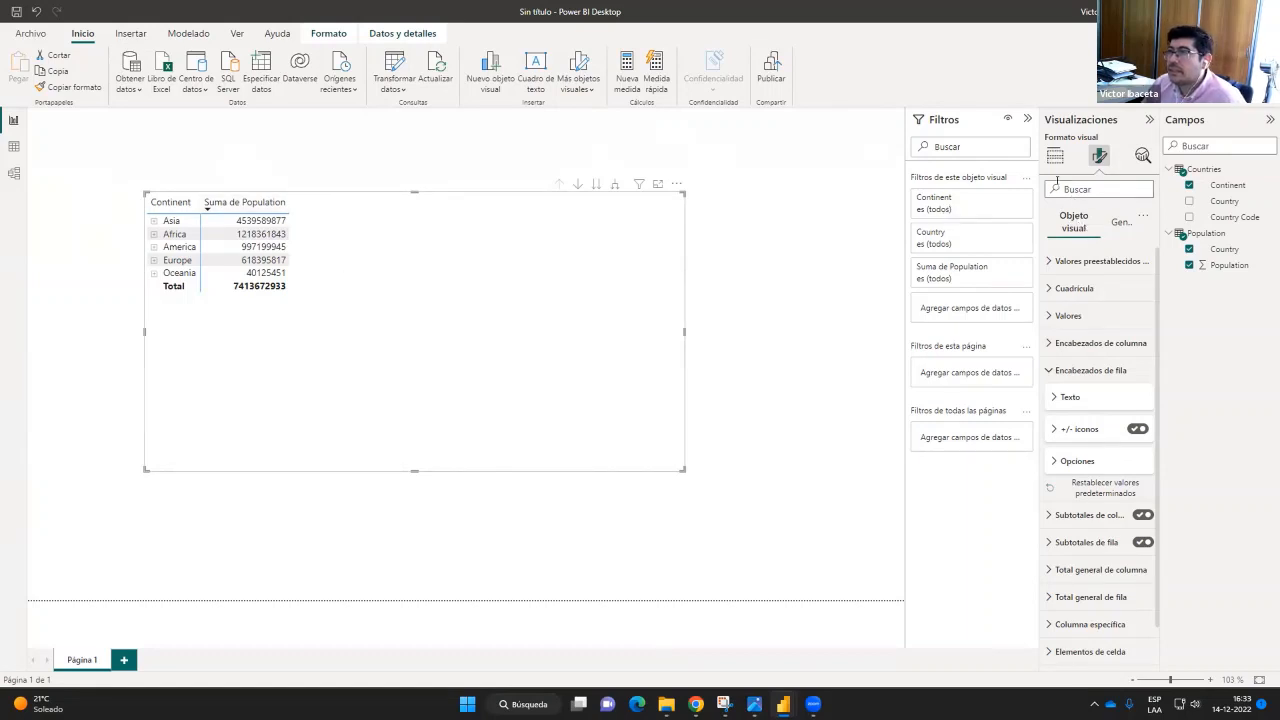
{"action": "left_click", "coordinate": [1055, 158]}
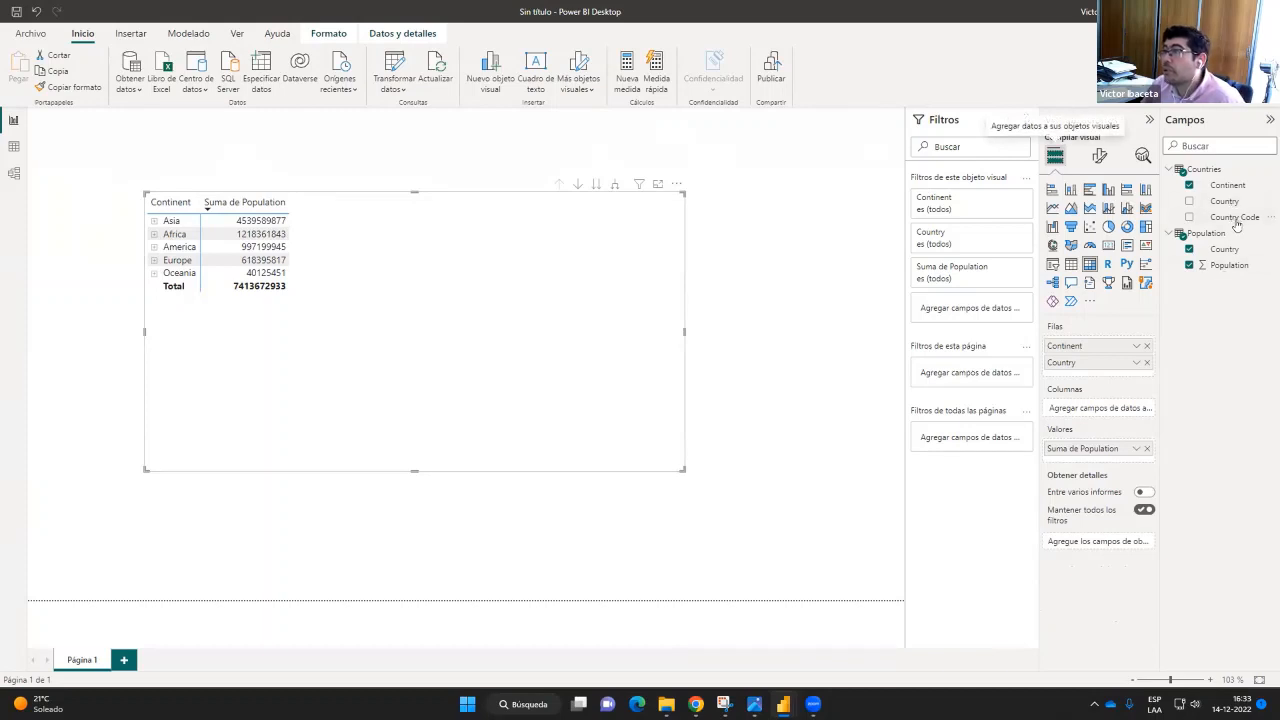
Try Country Code as an additional value in the matrix, checking it with Asia expanded
{"action": "left_click_drag", "start_coordinate": [1237, 222], "coordinate": [1127, 457]}
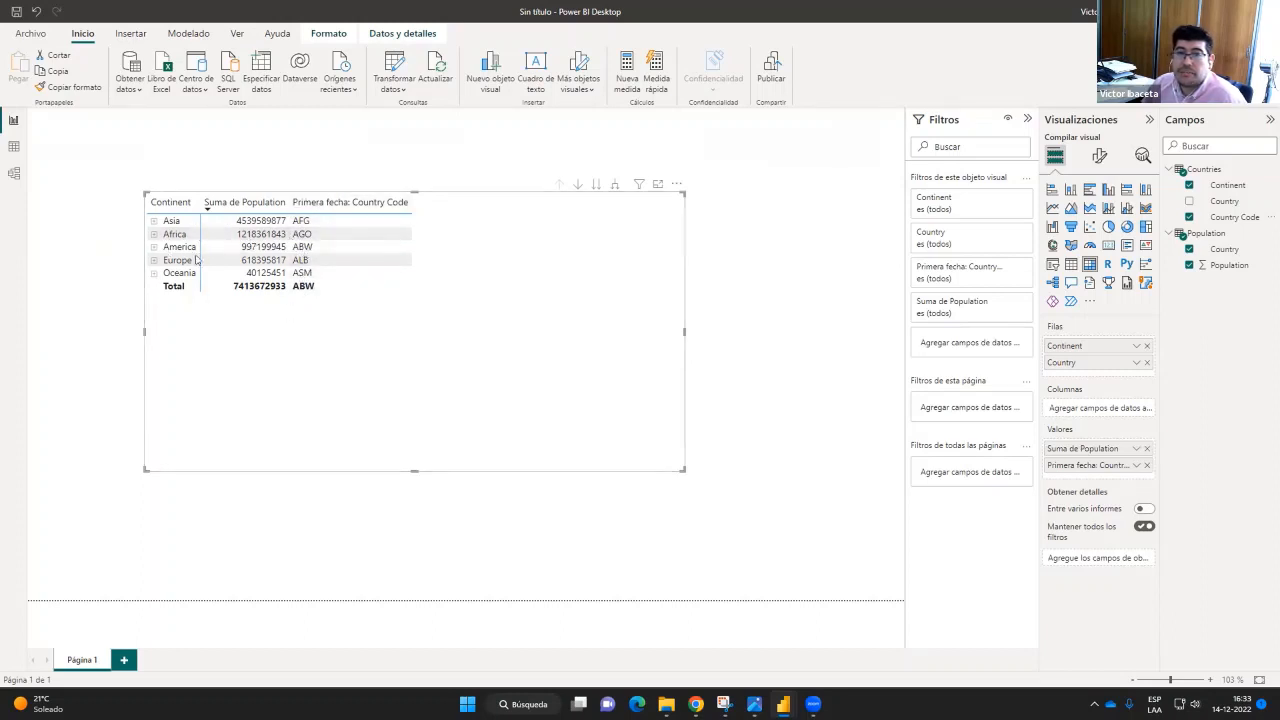
{"action": "left_click", "coordinate": [160, 225]}
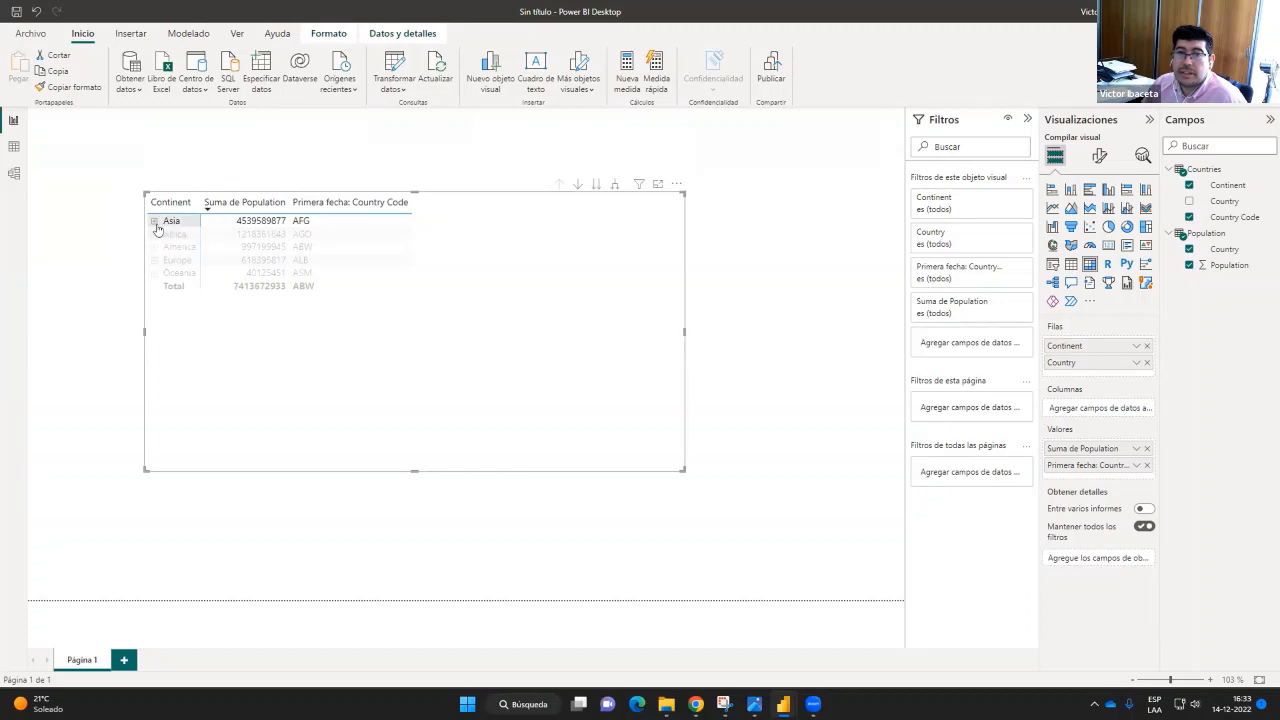
{"action": "left_click", "coordinate": [155, 221]}
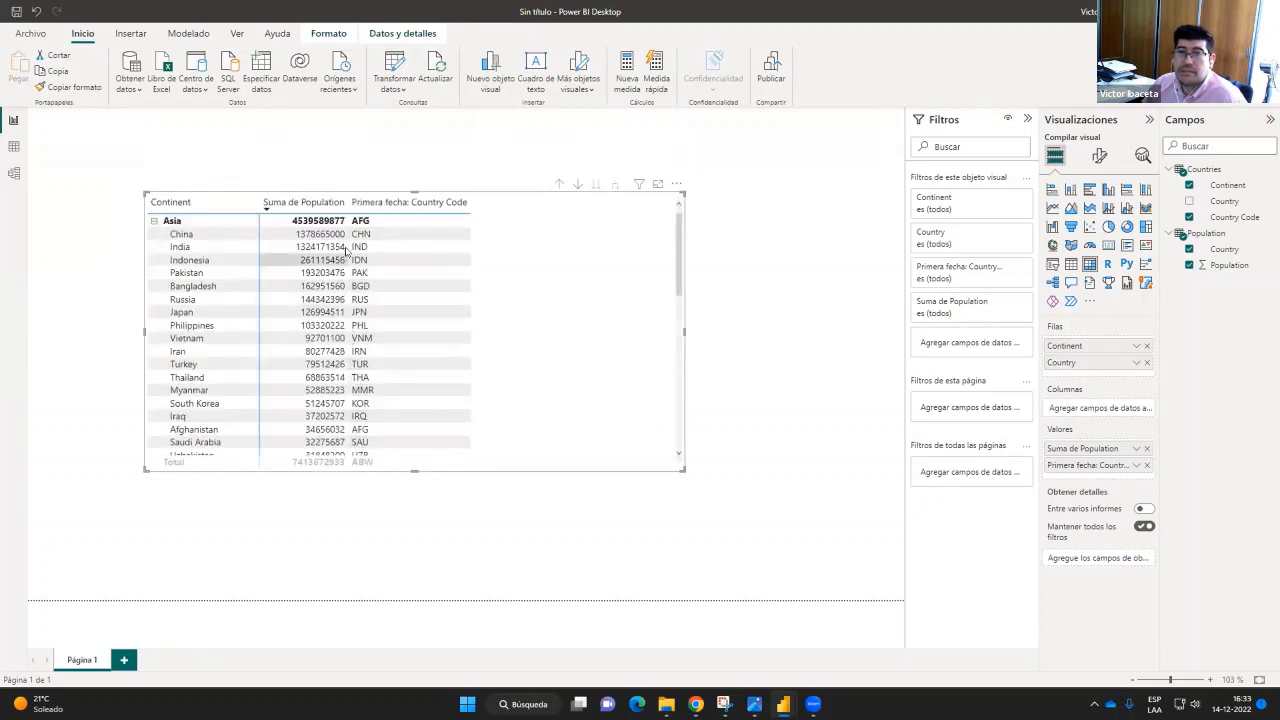
{"action": "left_click", "coordinate": [154, 221]}
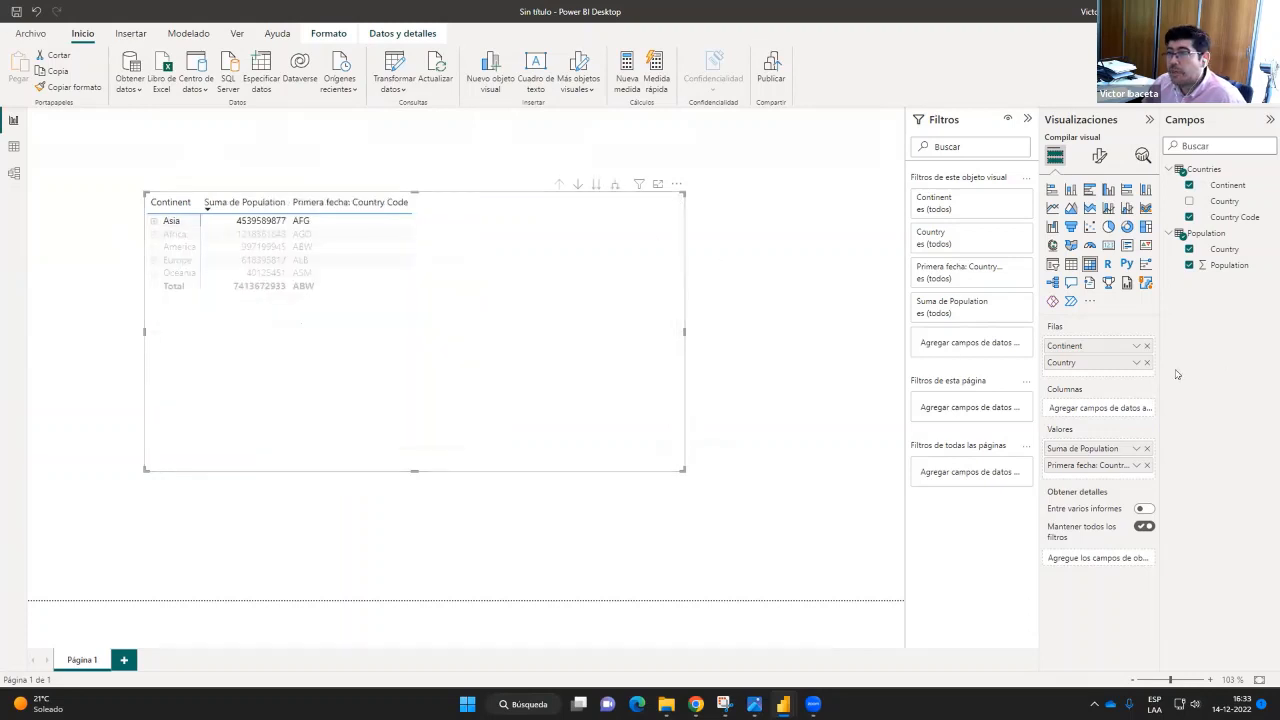
{"action": "left_click", "coordinate": [1146, 466]}
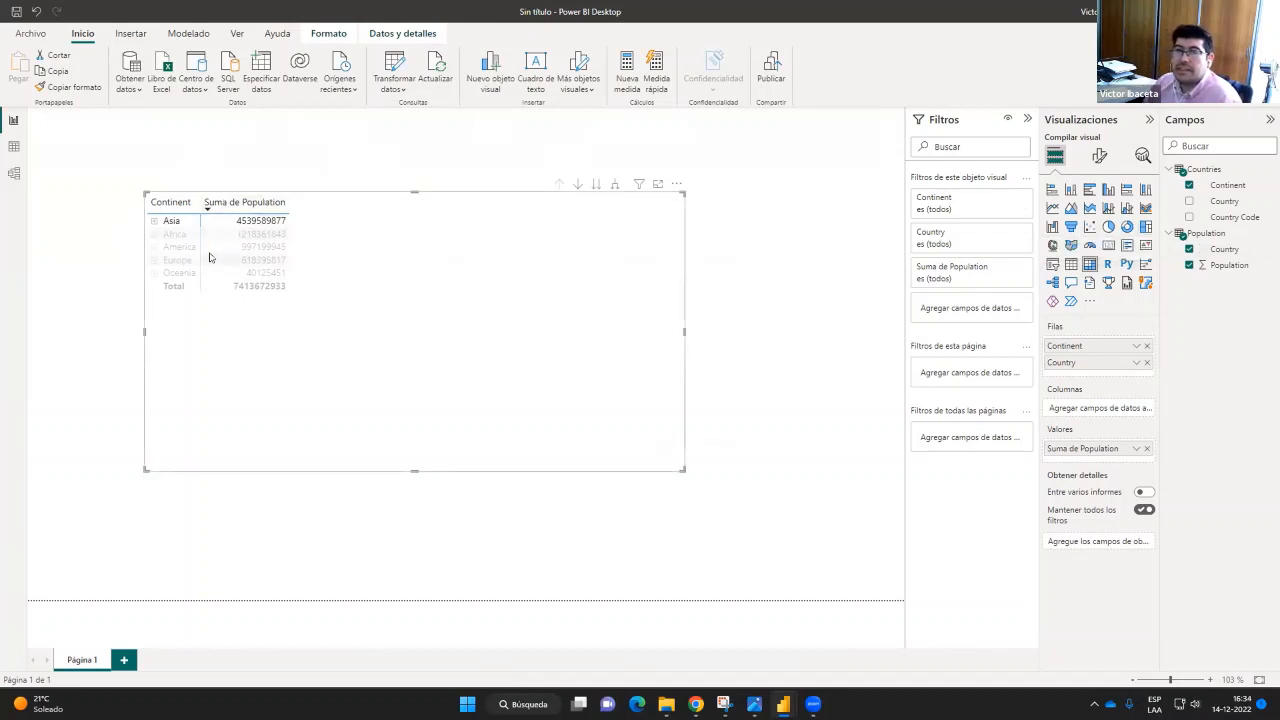
{"action": "left_click", "coordinate": [185, 221]}
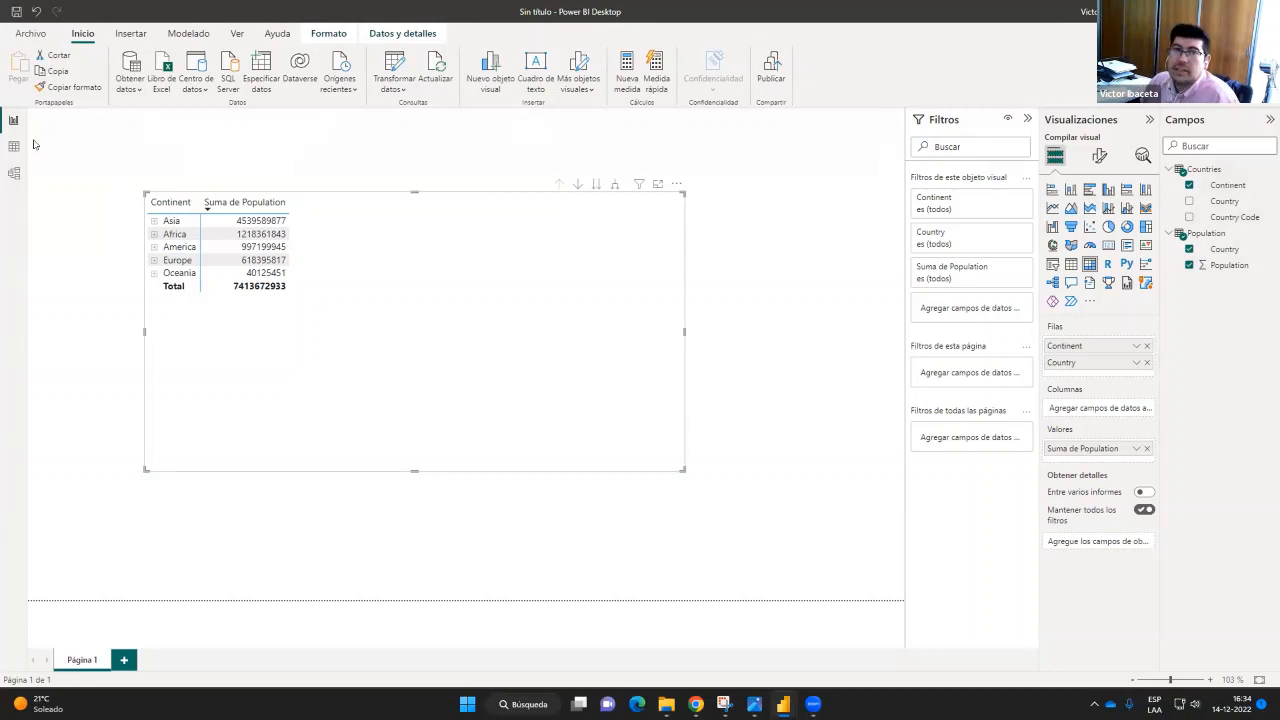
Move the Countries and Population tables closer together in the model diagram
{"action": "left_click", "coordinate": [14, 173]}
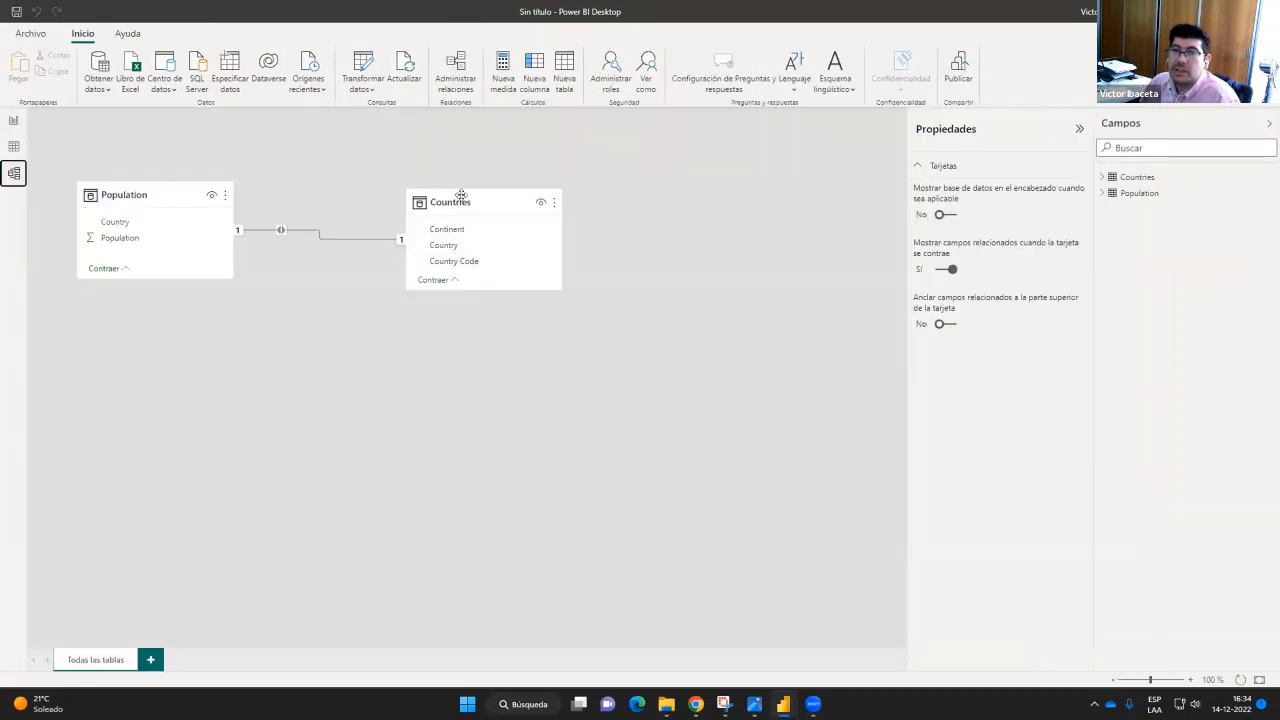
{"action": "left_click_drag", "start_coordinate": [461, 194], "coordinate": [431, 197]}
{"action": "mouse_move", "coordinate": [165, 184]}
{"action": "left_mouse_down"}
{"action": "mouse_move", "coordinate": [165, 202]}
{"action": "mouse_move", "coordinate": [170, 174]}
{"action": "left_mouse_up"}
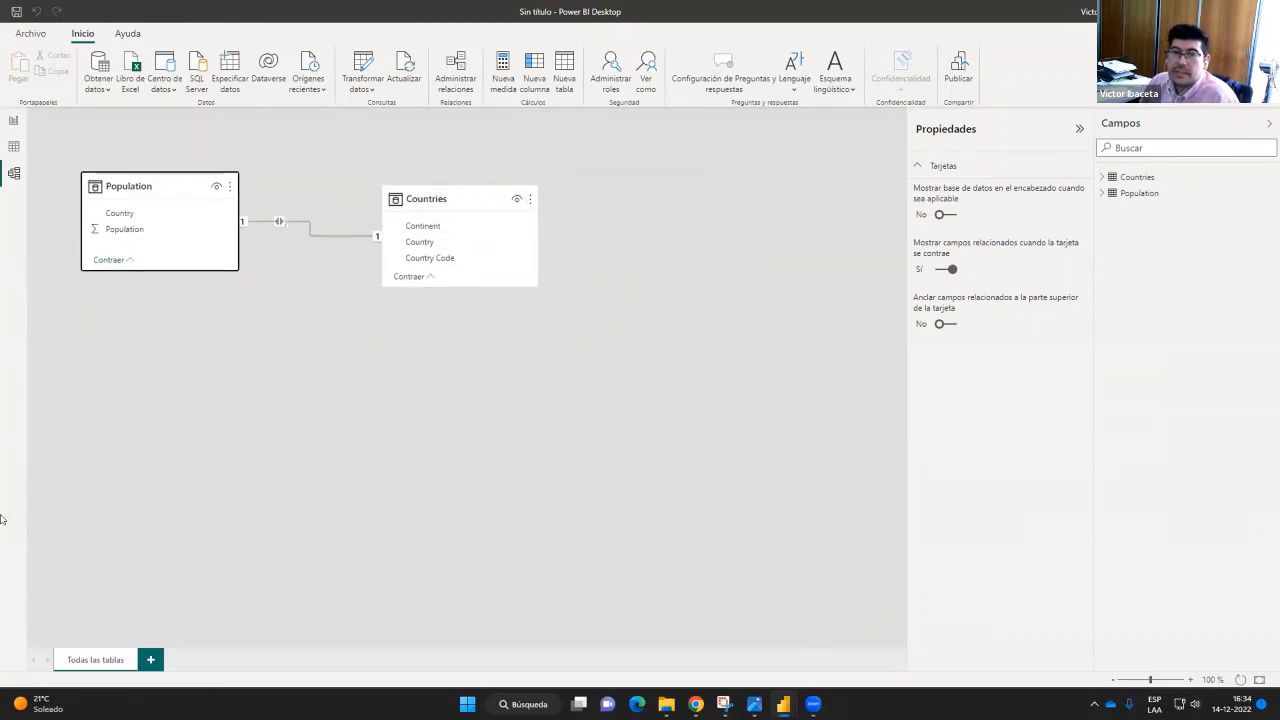
Convert the report's matrix into a table visual and look through its country rows
{"action": "left_click", "coordinate": [12, 121]}
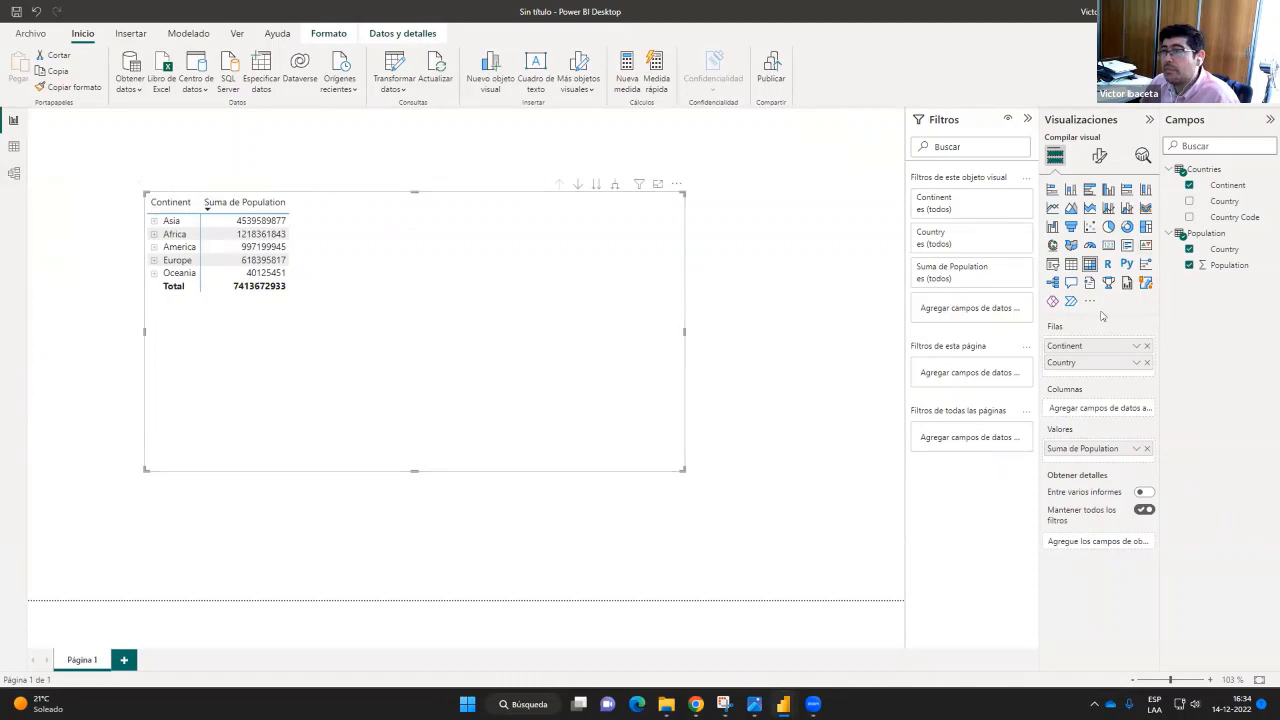
{"action": "left_click", "coordinate": [1070, 264]}
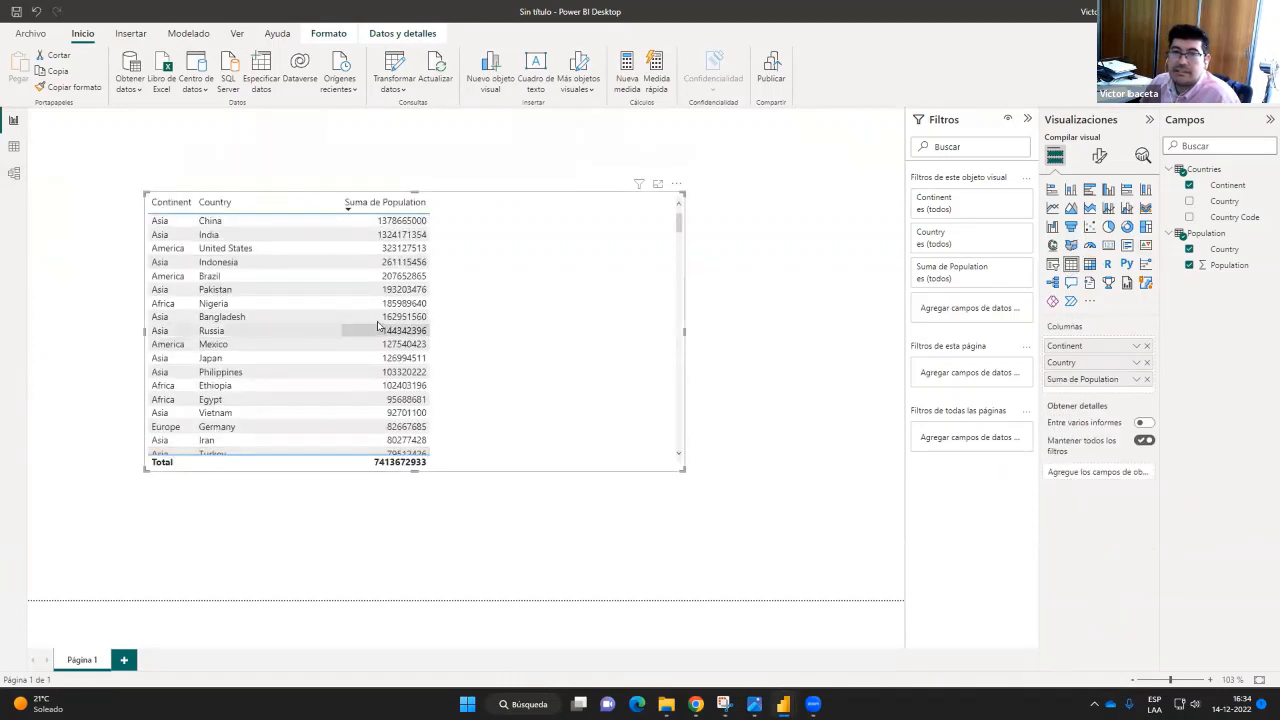
{"action": "scroll", "coordinate": [377, 325], "scroll_direction": "down", "scroll_amount": 3}
{"action": "left_click_drag", "start_coordinate": [679, 248], "coordinate": [675, 203]}
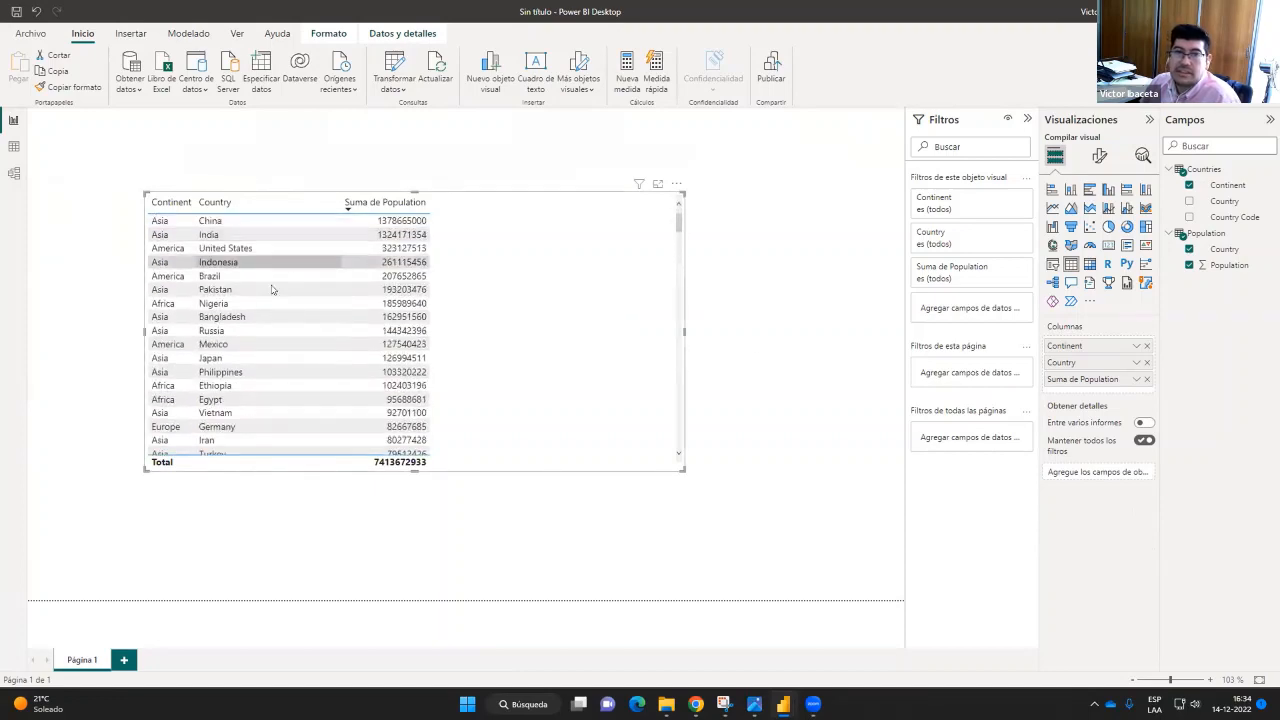
{"action": "scroll", "coordinate": [272, 287], "scroll_direction": "down", "scroll_amount": 9}
{"action": "scroll", "coordinate": [273, 289], "scroll_direction": "down", "scroll_amount": 5}
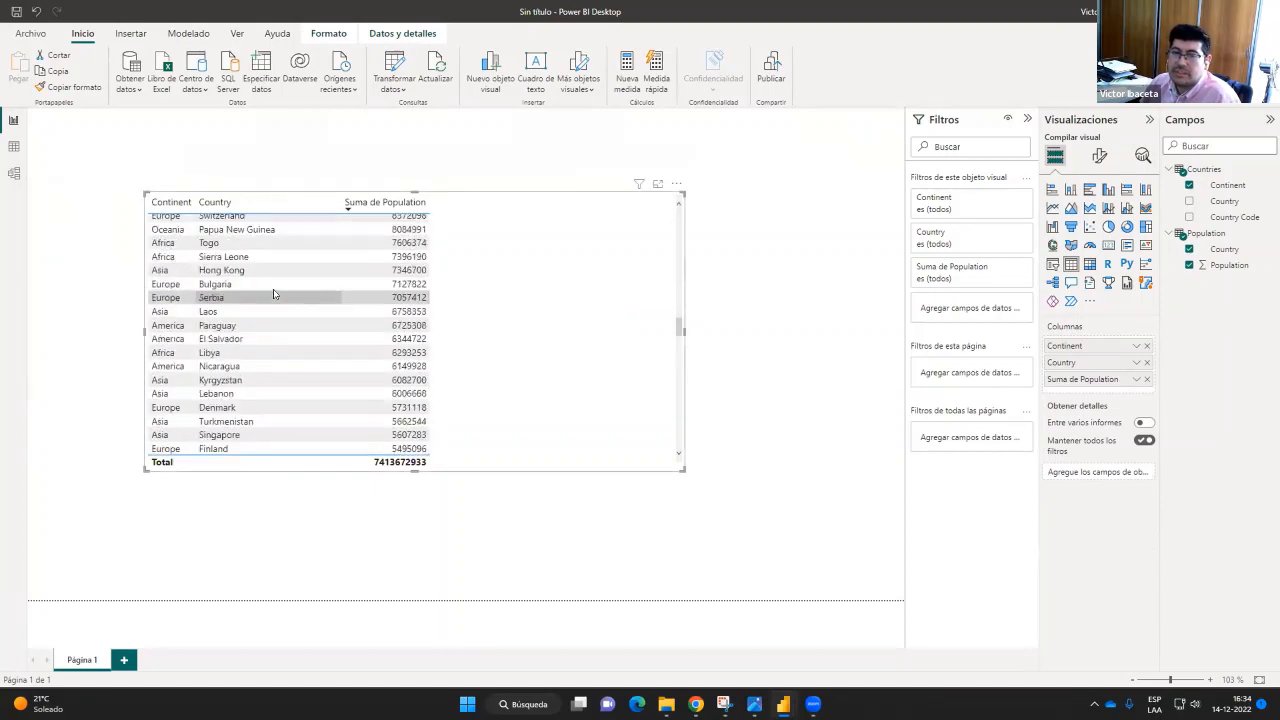
{"action": "scroll", "coordinate": [274, 320], "scroll_direction": "up", "scroll_amount": 10}
{"action": "scroll", "coordinate": [276, 335], "scroll_direction": "up", "scroll_amount": 10}
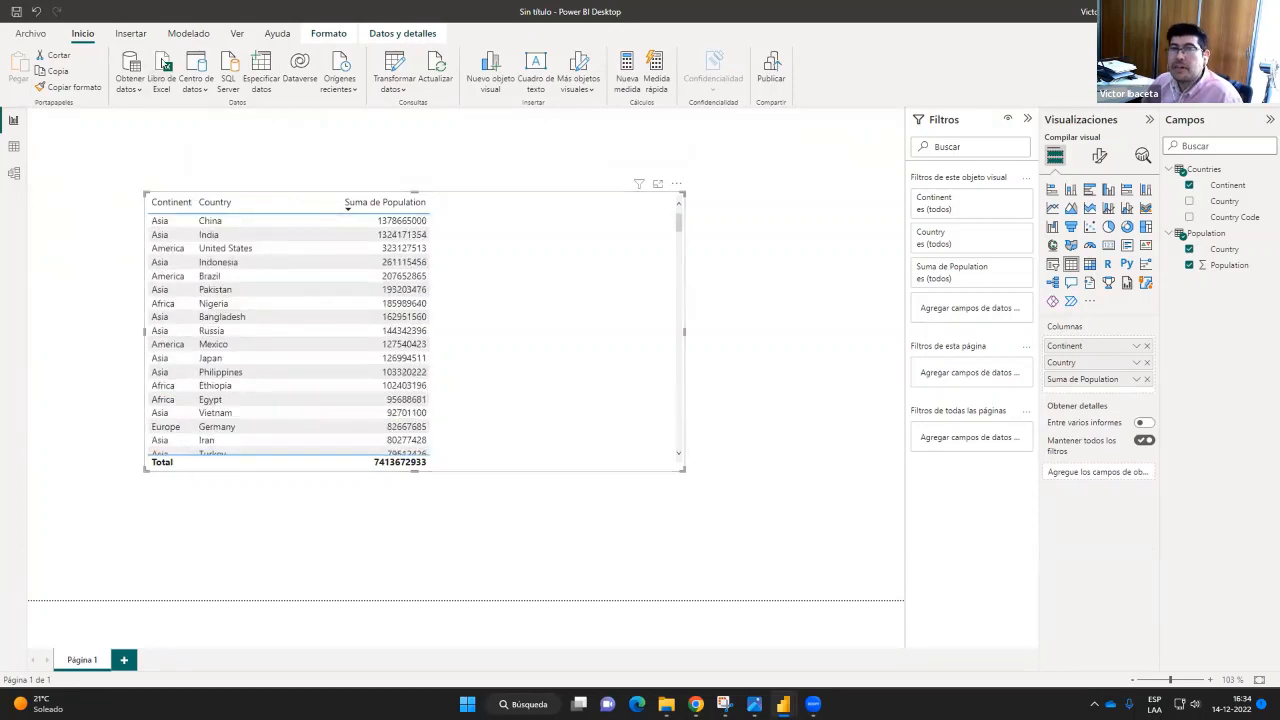
Load the Paises sheet from the Excel workbook Paises.xlsx in the Reporte 1 folder
{"action": "left_click", "coordinate": [163, 68]}
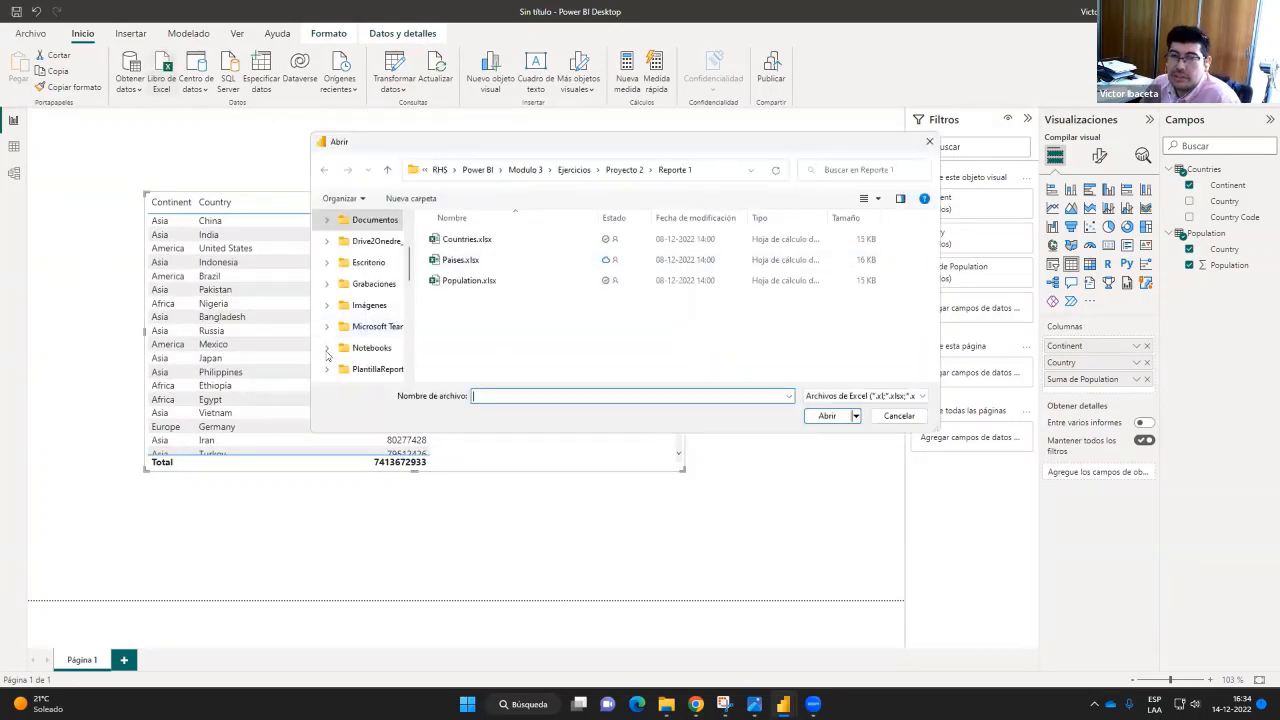
{"action": "left_click", "coordinate": [445, 259]}
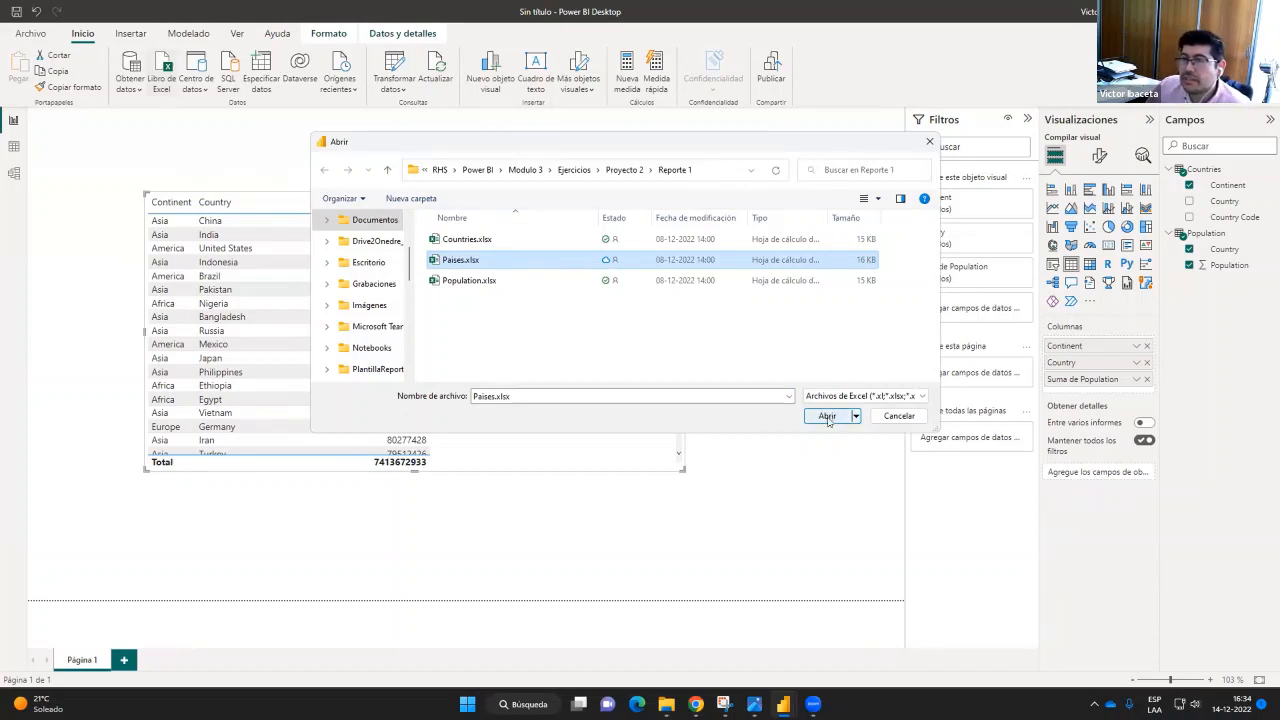
{"action": "left_click", "coordinate": [818, 418]}
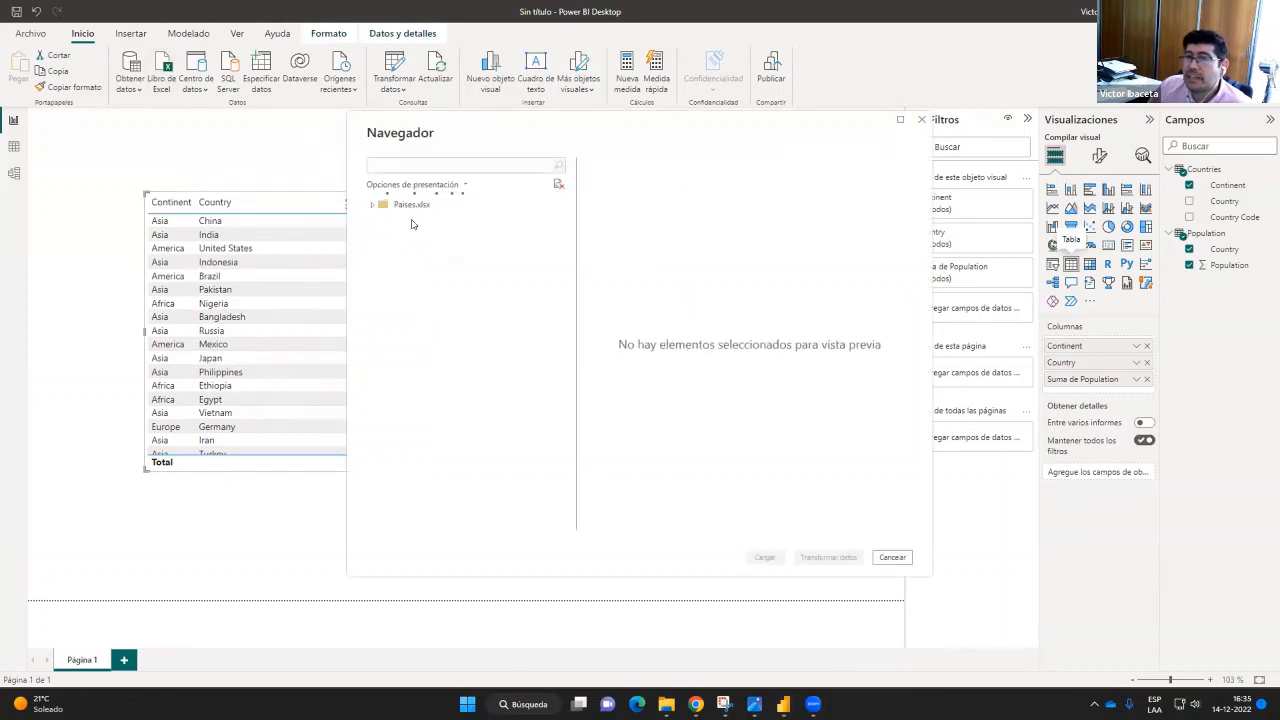
{"action": "left_click", "coordinate": [388, 221]}
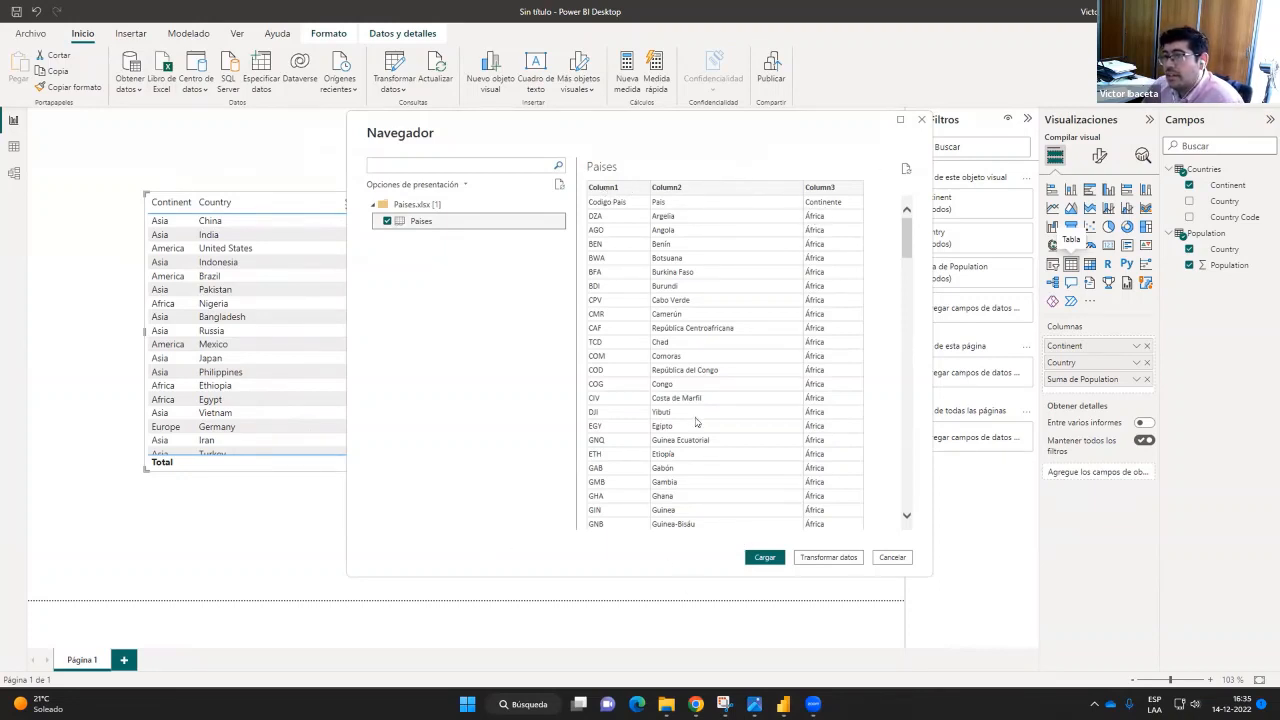
{"action": "left_click", "coordinate": [764, 557]}
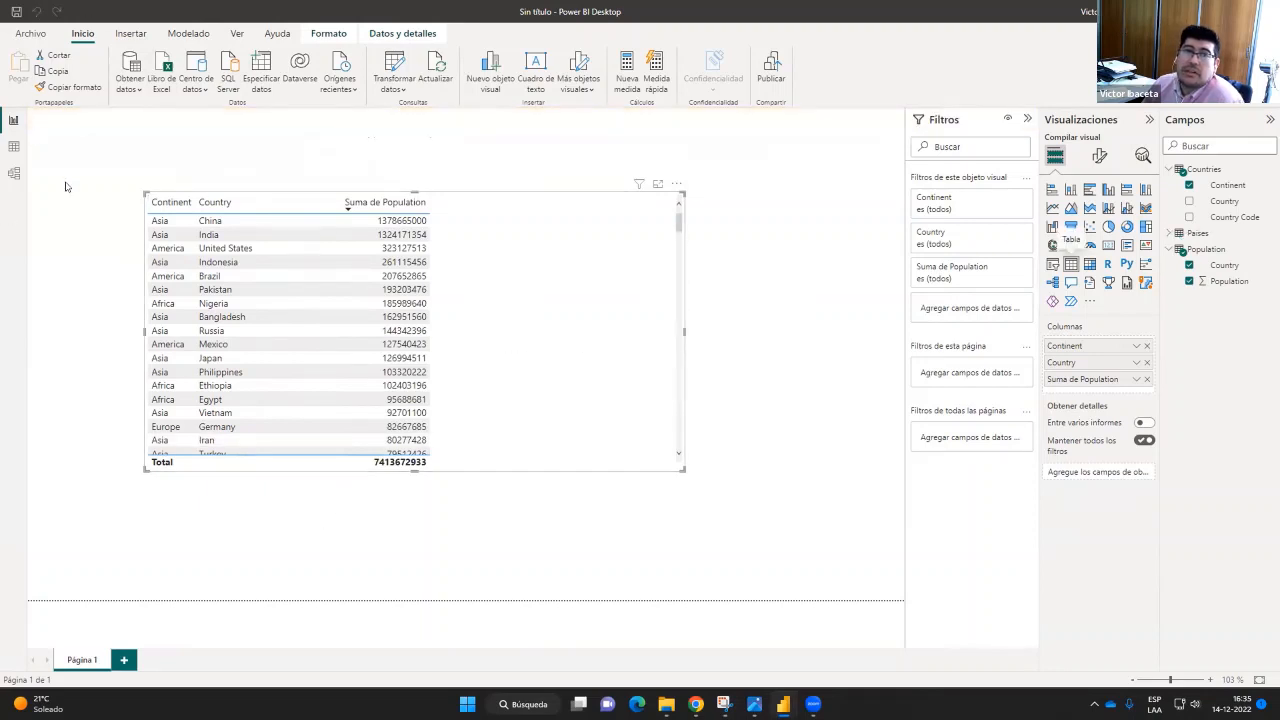
Promote the first row of the Paises query to column headers in Power Query and apply the changes
{"action": "left_click", "coordinate": [388, 64]}
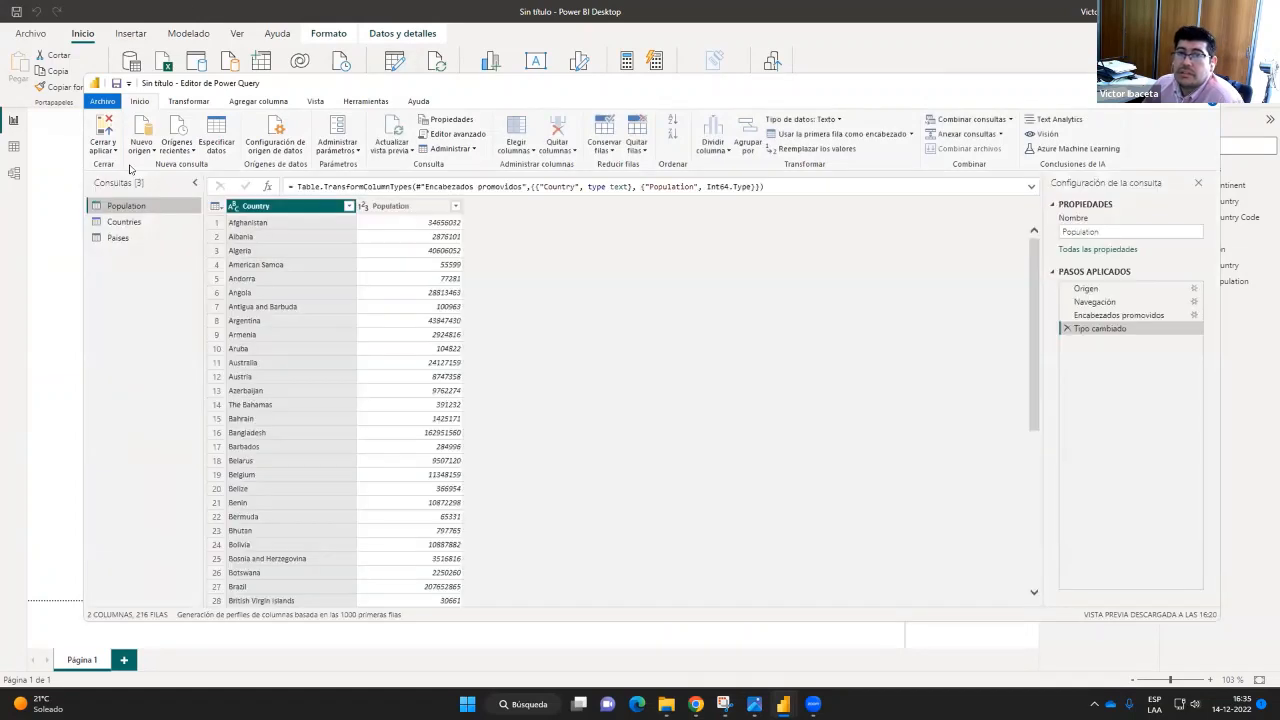
{"action": "left_click", "coordinate": [116, 238]}
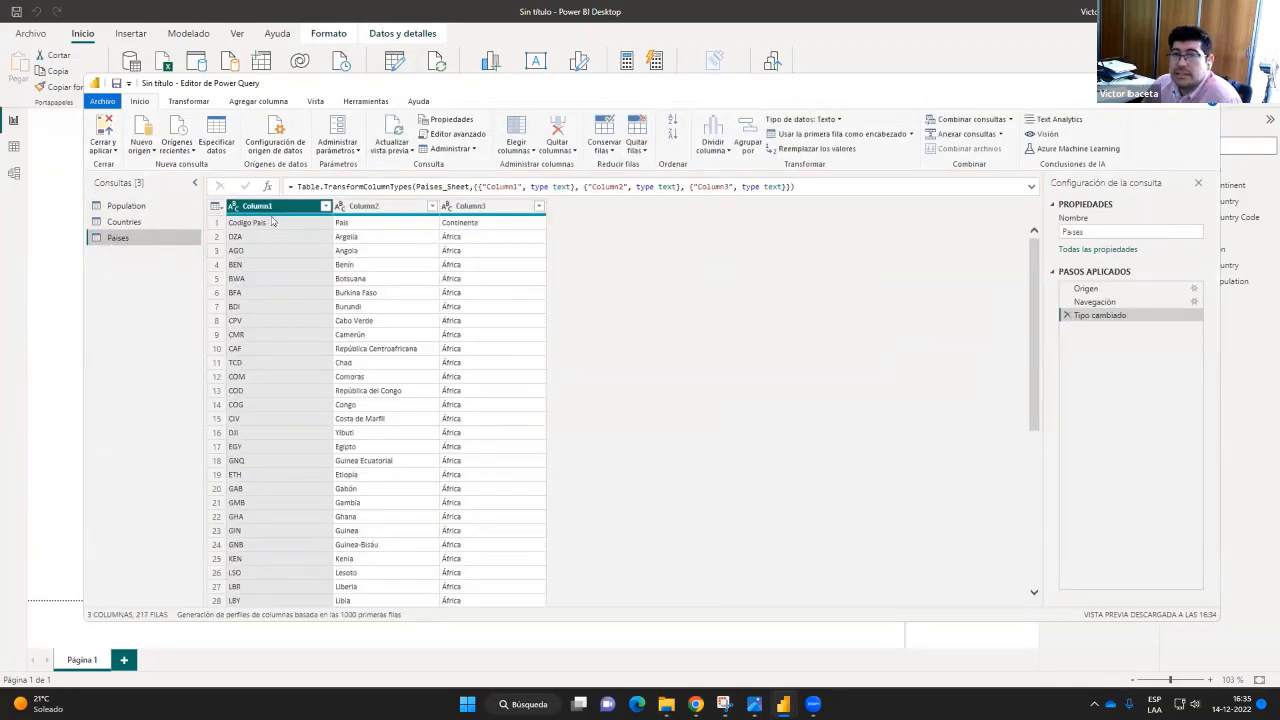
{"action": "left_click", "coordinate": [216, 206]}
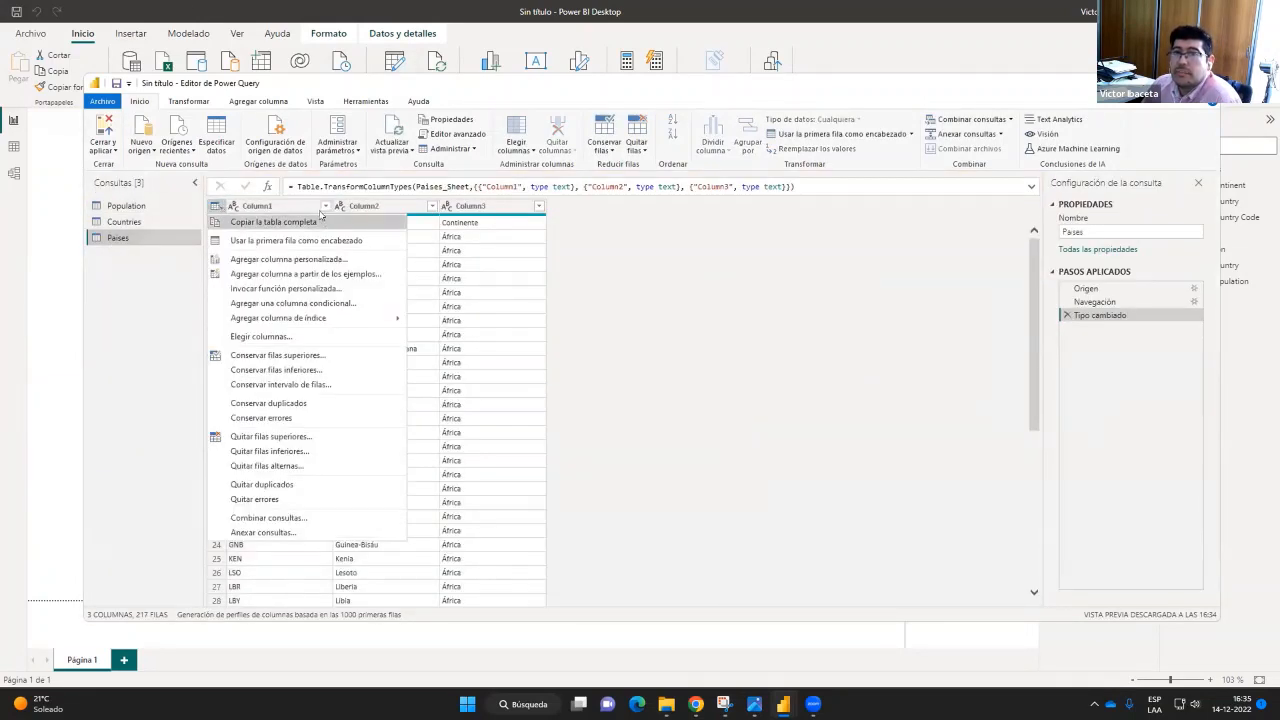
{"action": "left_click", "coordinate": [643, 276]}
{"action": "left_click", "coordinate": [872, 134]}
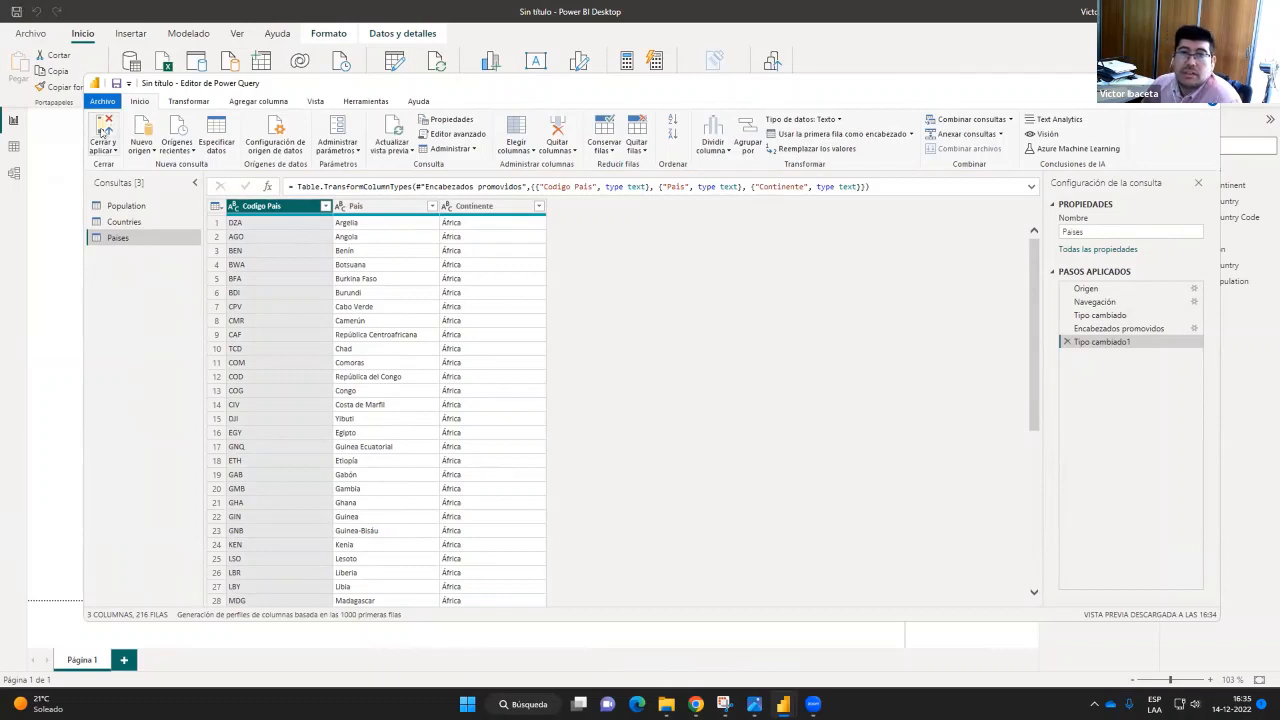
{"action": "left_click", "coordinate": [103, 127]}
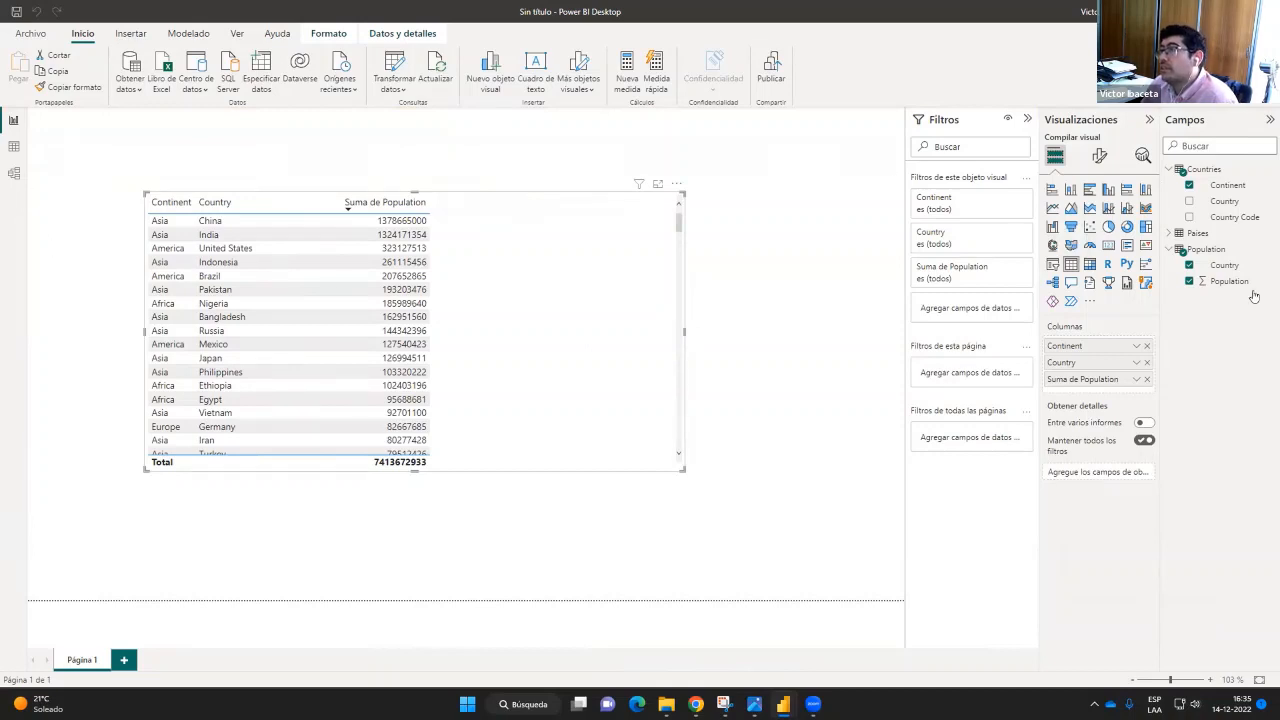
Try adding the Continente field from Paises to the table visual without a relationship to the other tables
{"action": "left_click", "coordinate": [12, 175]}
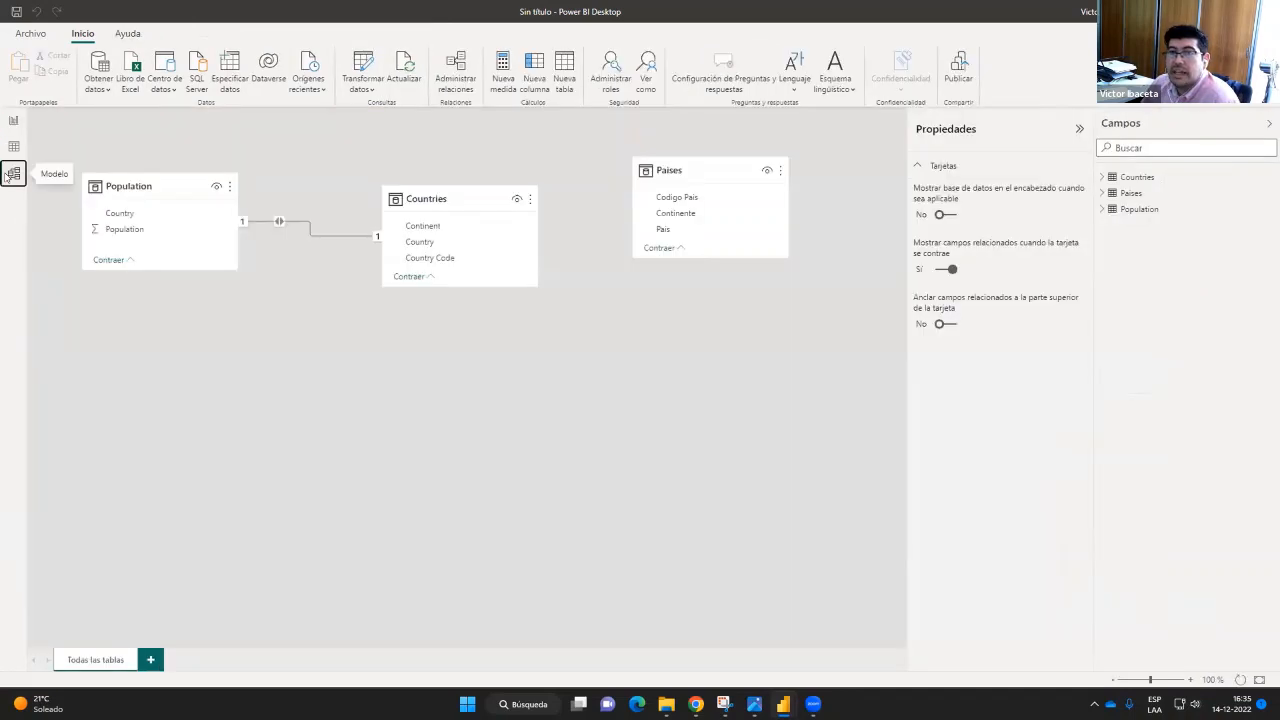
{"action": "left_click", "coordinate": [13, 121]}
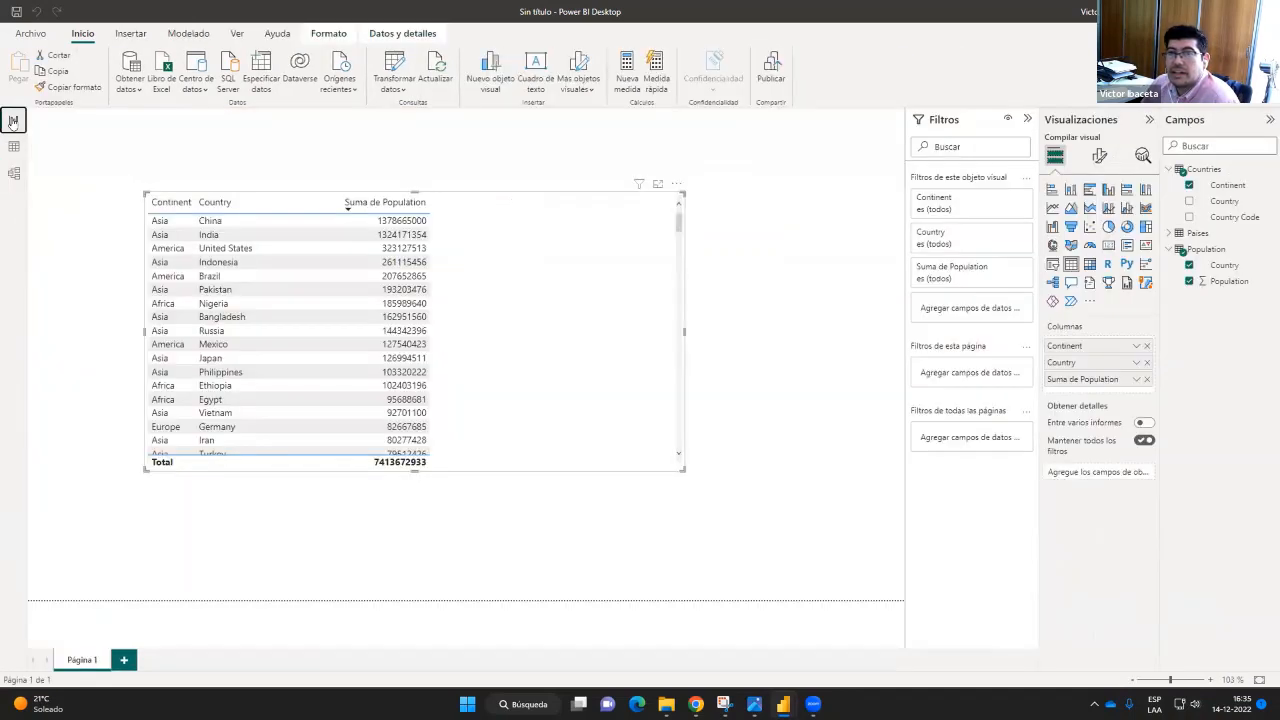
{"action": "left_click", "coordinate": [1170, 233]}
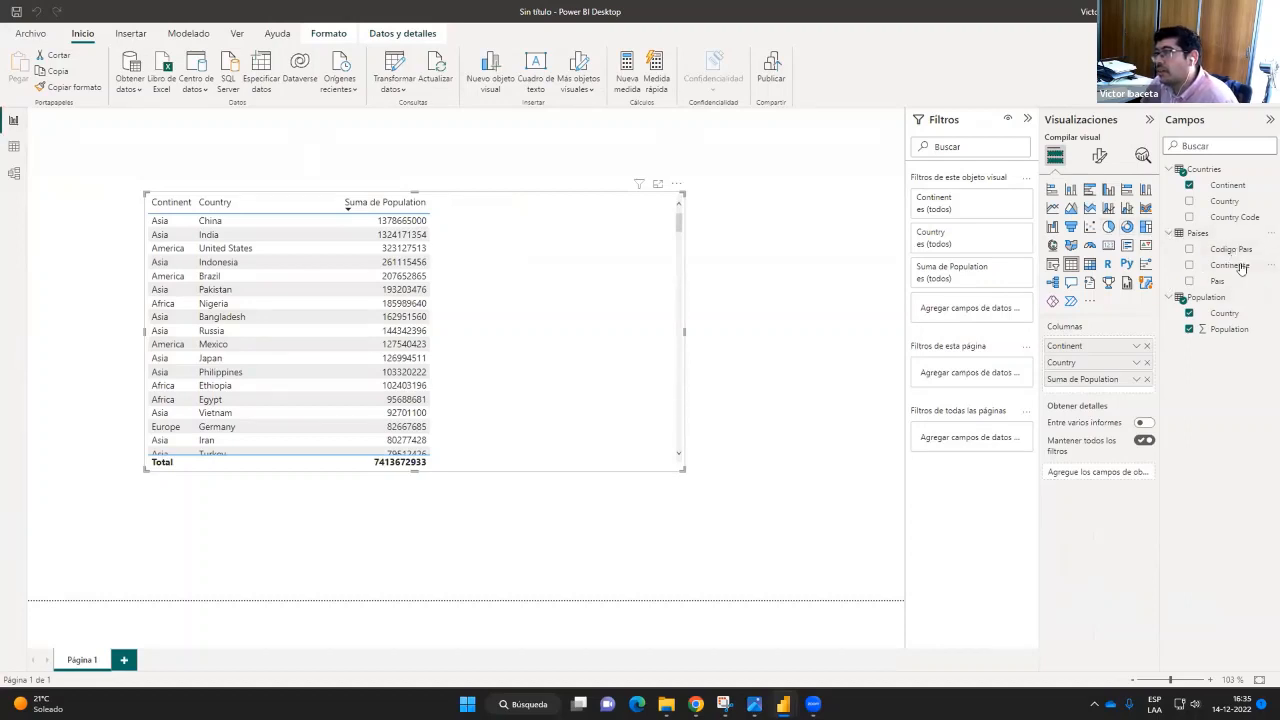
{"action": "left_click_drag", "start_coordinate": [1230, 265], "coordinate": [563, 266]}
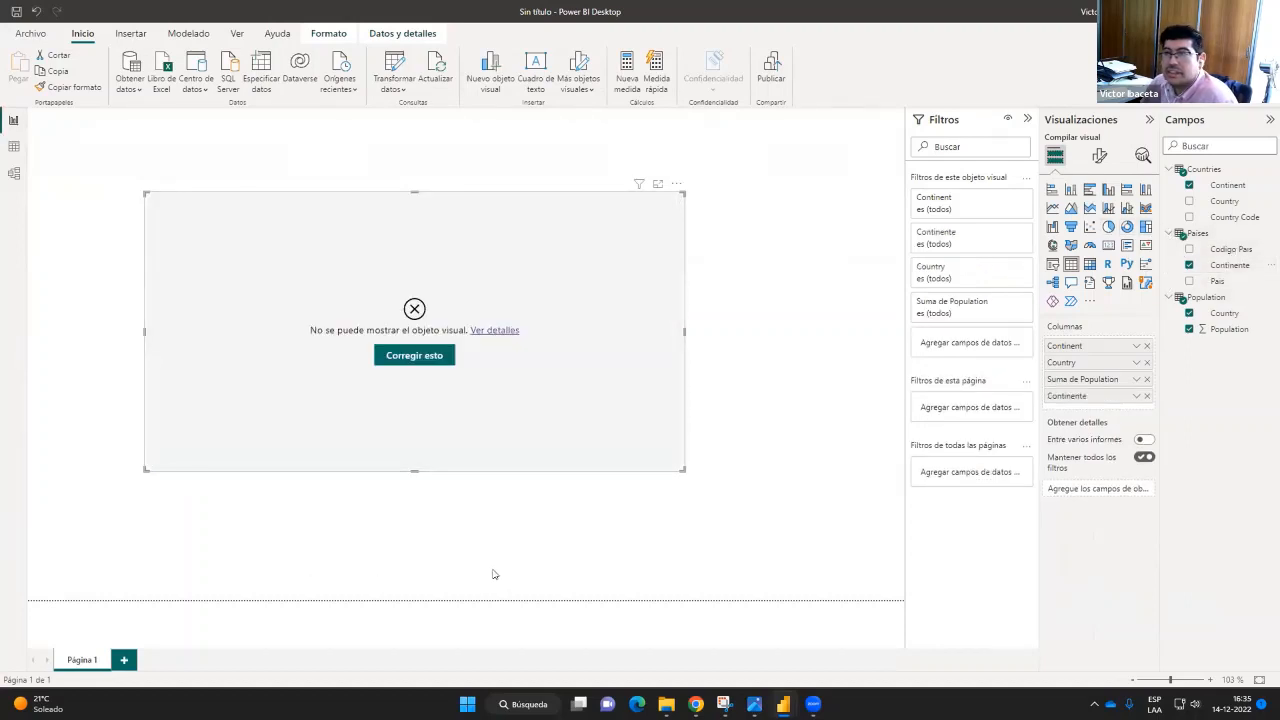
{"action": "left_click", "coordinate": [1189, 265]}
Line up the tables in the model diagram and relate Country Code in Countries to Codigo Pais in Paises
{"action": "left_click", "coordinate": [14, 173]}
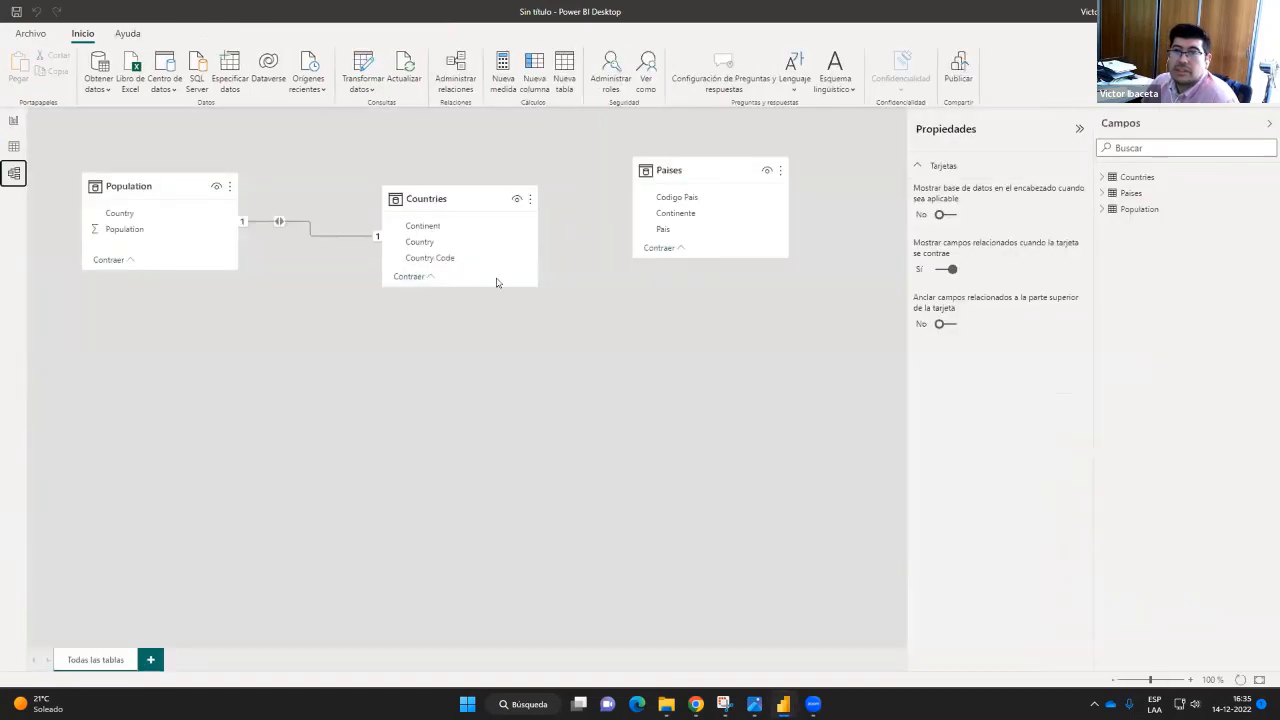
{"action": "mouse_move", "coordinate": [440, 200]}
{"action": "left_mouse_down"}
{"action": "mouse_move", "coordinate": [452, 190]}
{"action": "mouse_move", "coordinate": [440, 188]}
{"action": "left_mouse_up"}
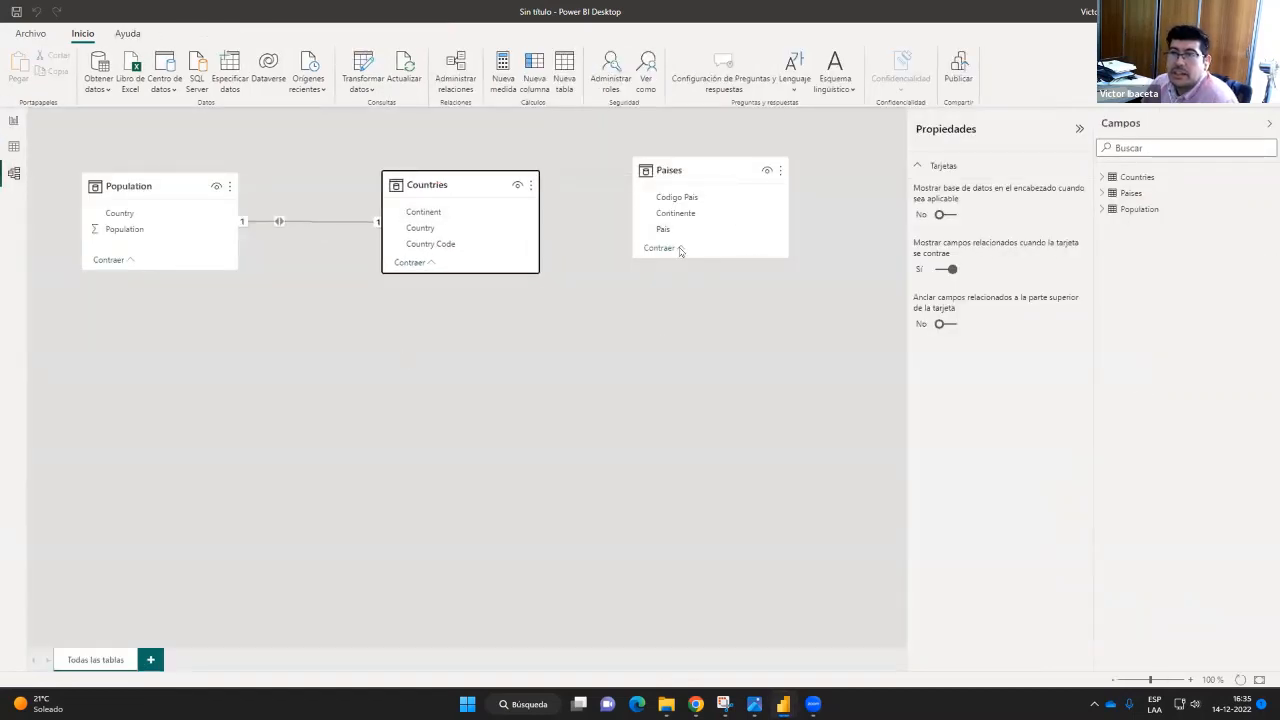
{"action": "left_click_drag", "start_coordinate": [703, 174], "coordinate": [710, 192]}
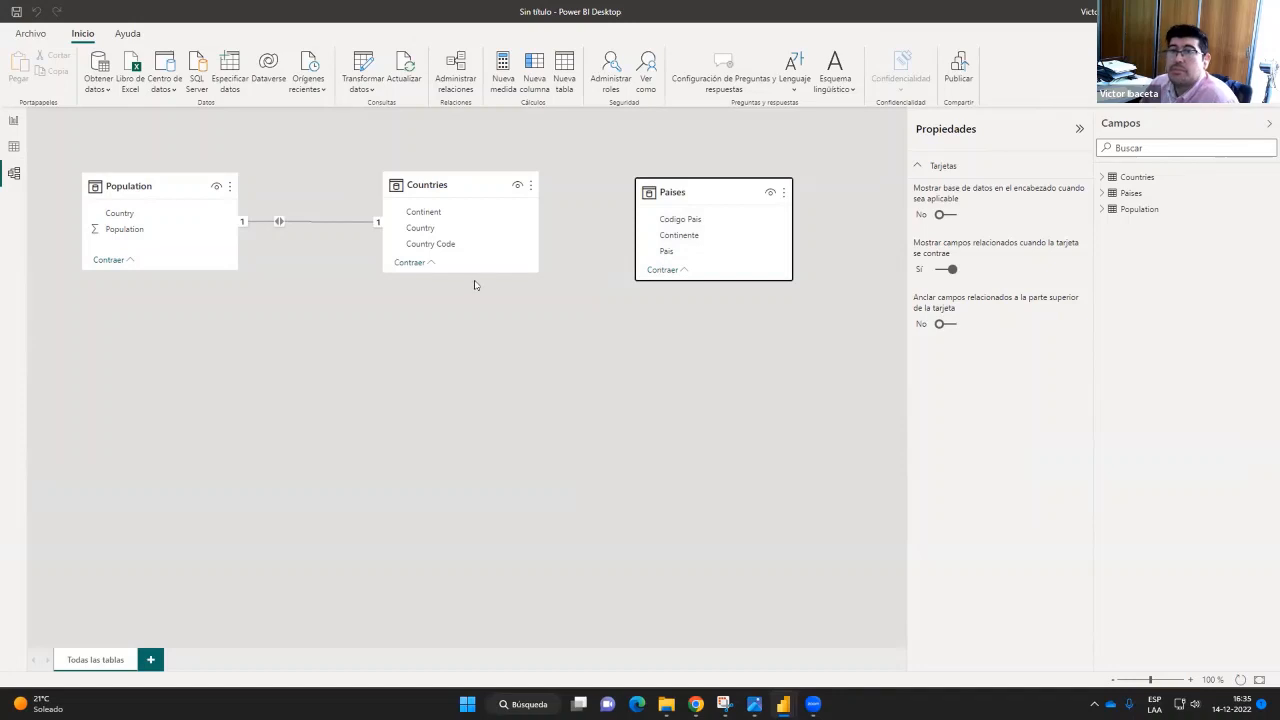
{"action": "left_click_drag", "start_coordinate": [443, 244], "coordinate": [709, 222]}
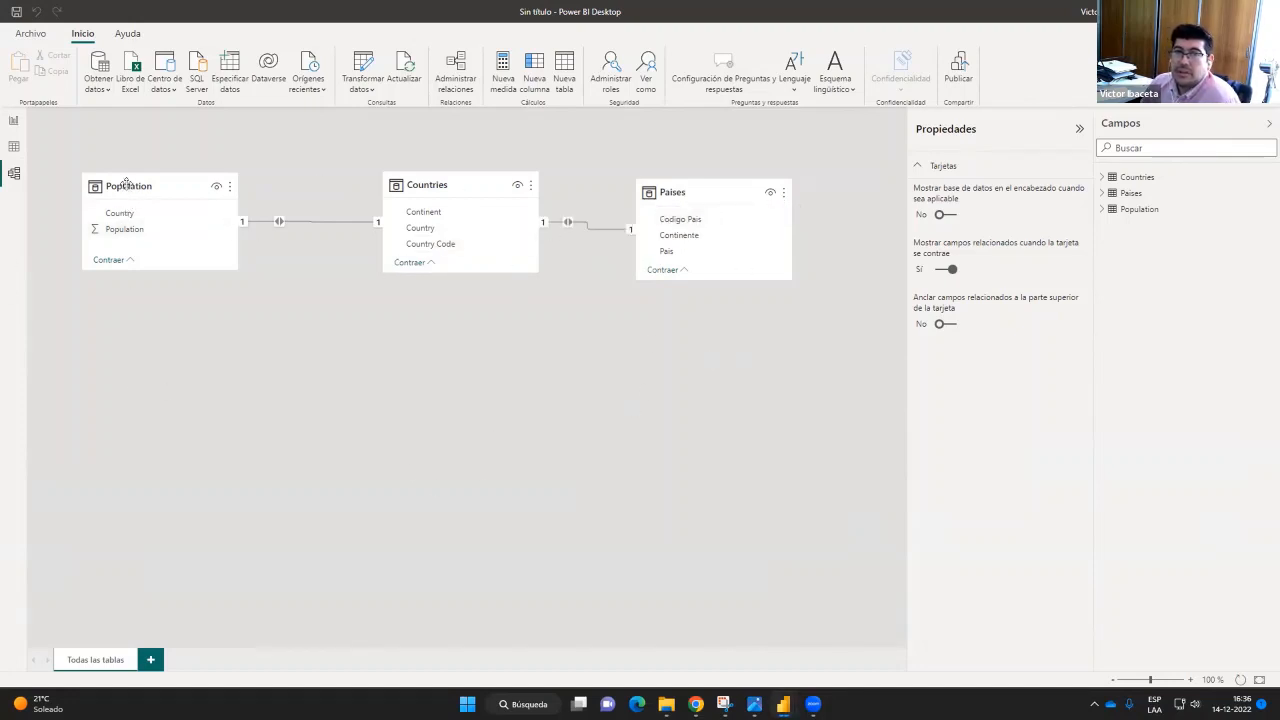
{"action": "left_click_drag", "start_coordinate": [125, 185], "coordinate": [119, 193]}
Add the Codigo Pais and Pais fields from Paises to the report's table visual
{"action": "left_click", "coordinate": [14, 122]}
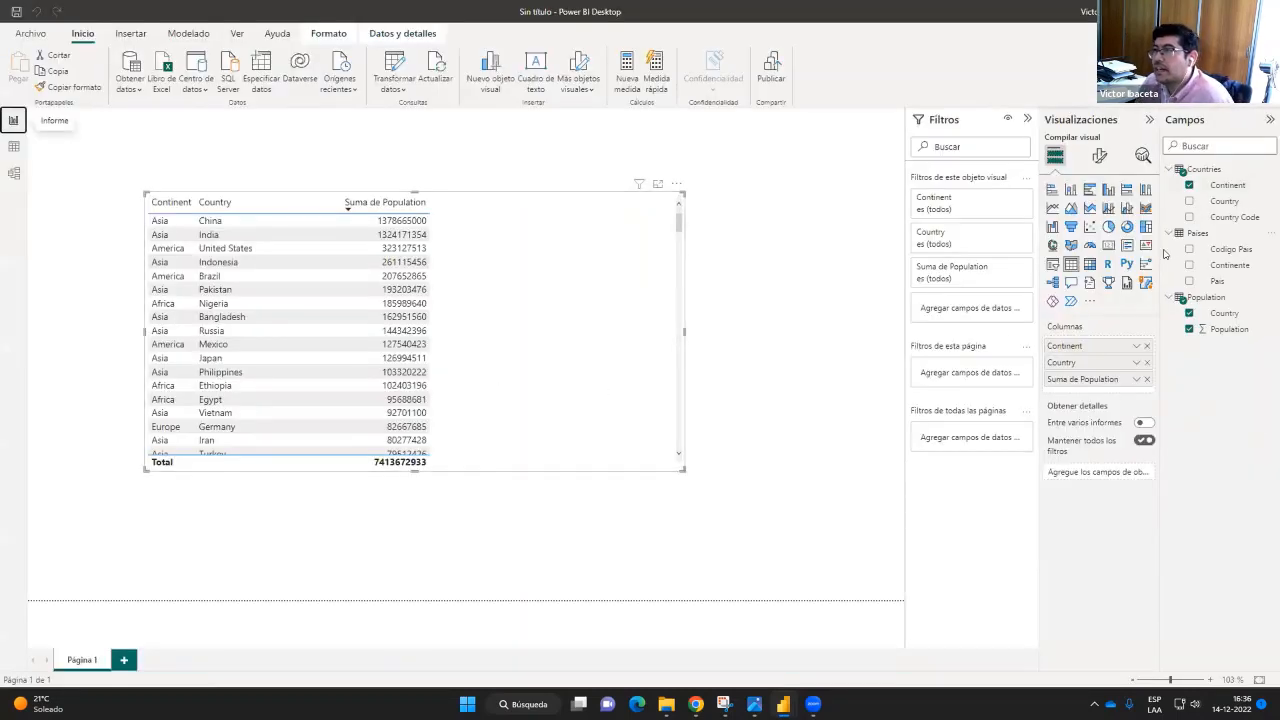
{"action": "left_click_drag", "start_coordinate": [1230, 250], "coordinate": [1118, 392]}
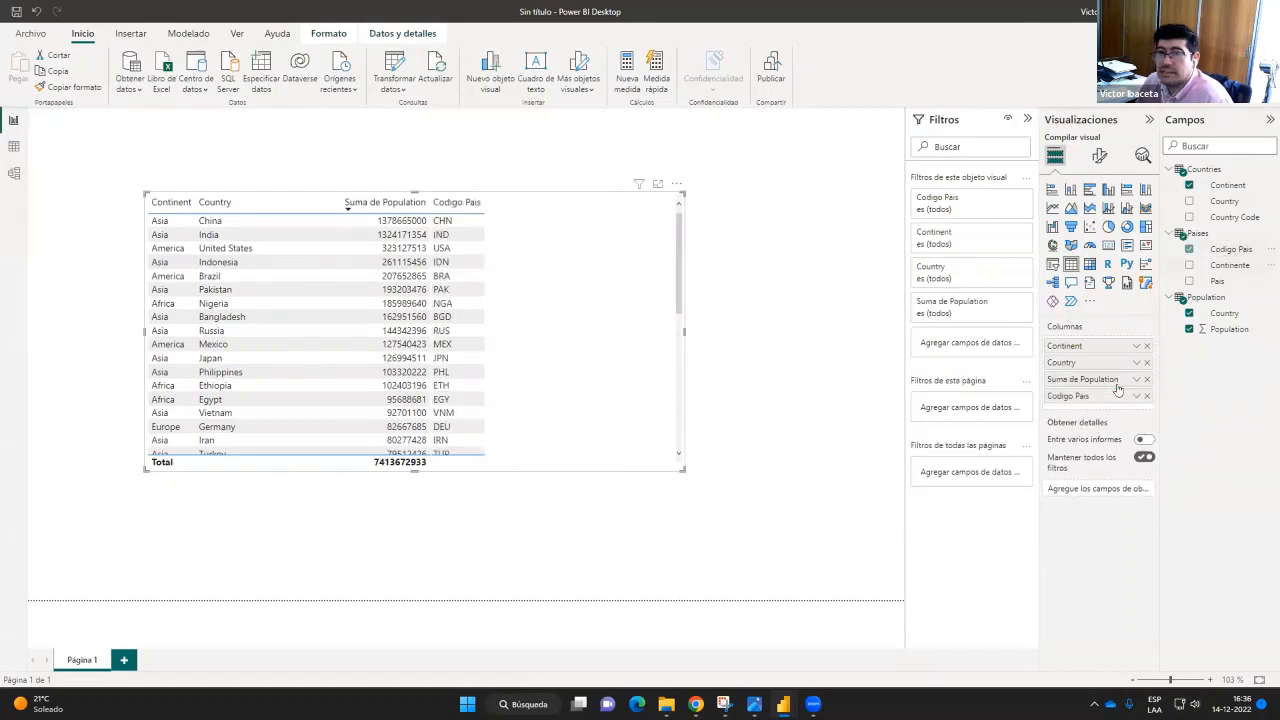
{"action": "left_click", "coordinate": [1224, 315]}
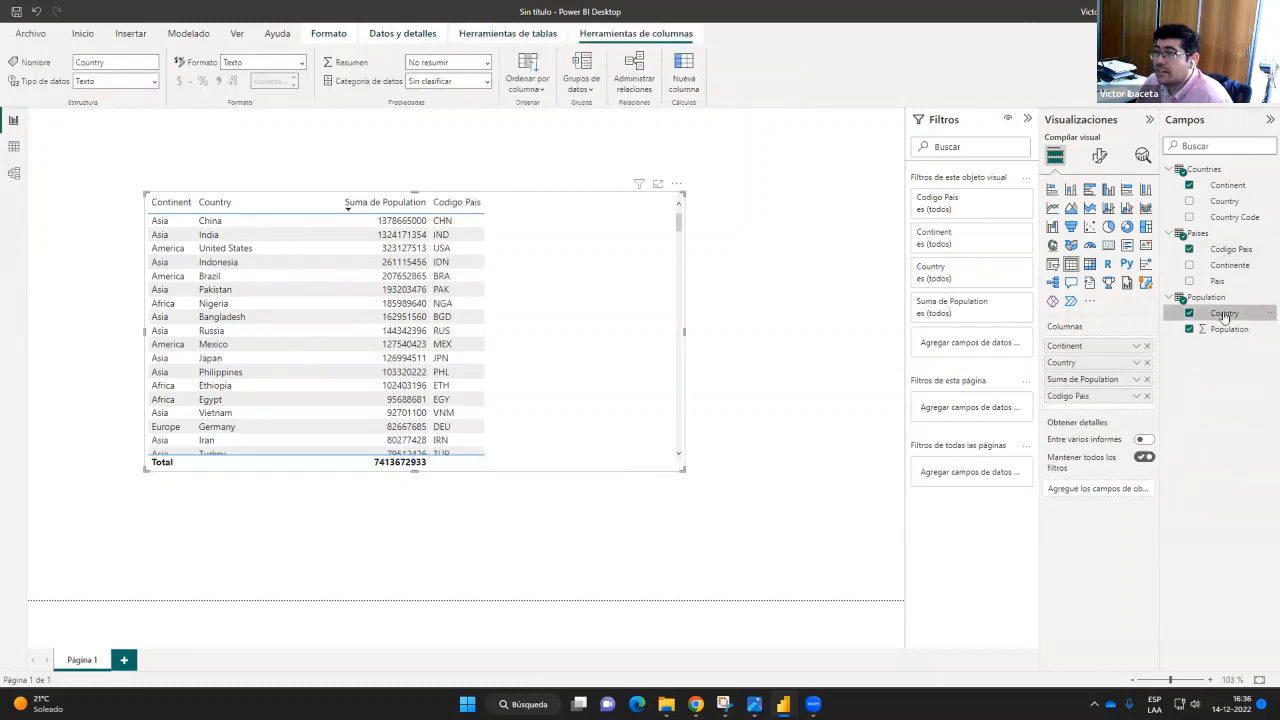
{"action": "left_click_drag", "start_coordinate": [1220, 281], "coordinate": [1136, 399]}
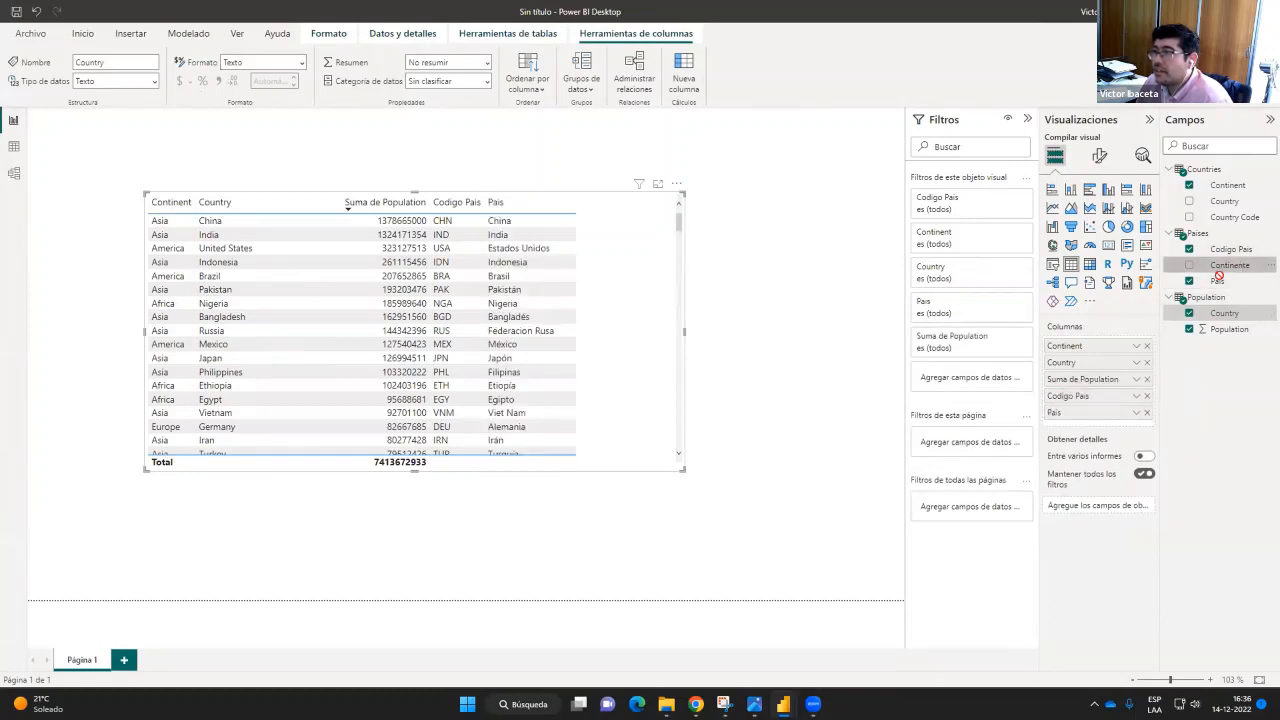
Add Continente from Paises as the table visual's first column and remove the English Continent column
{"action": "left_click_drag", "start_coordinate": [1218, 276], "coordinate": [1100, 426]}
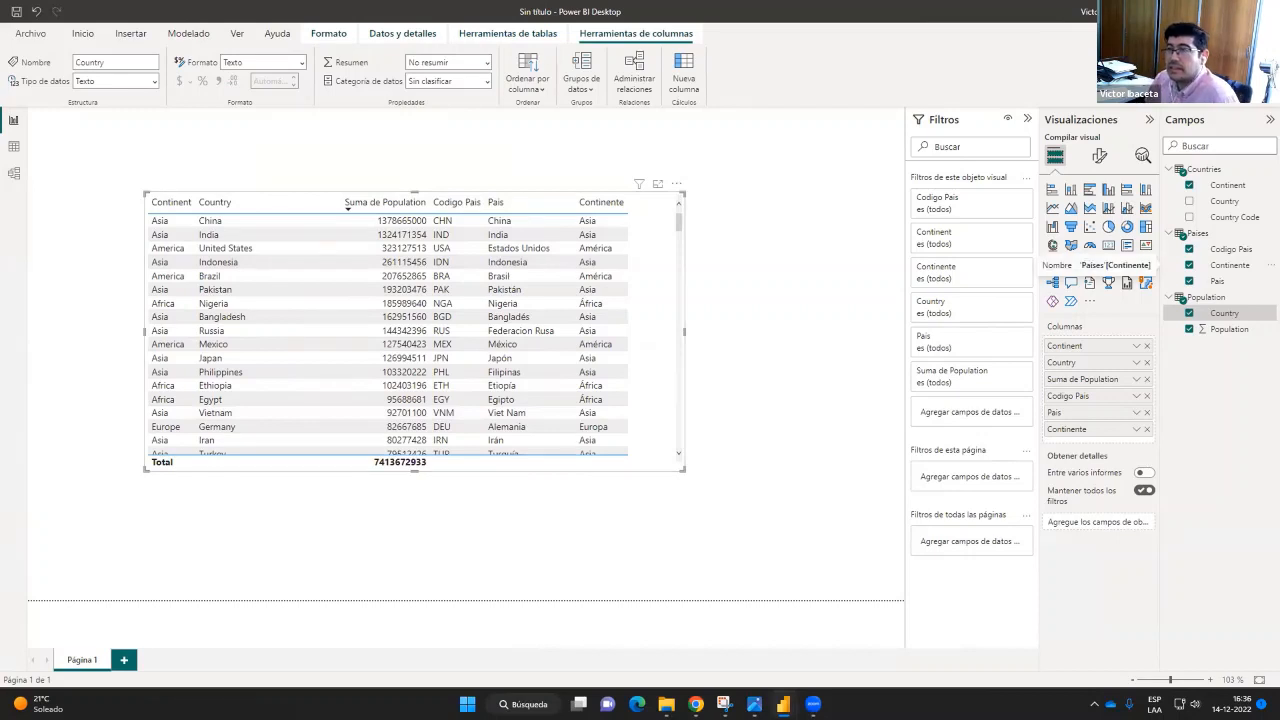
{"action": "left_click_drag", "start_coordinate": [1055, 437], "coordinate": [1060, 340]}
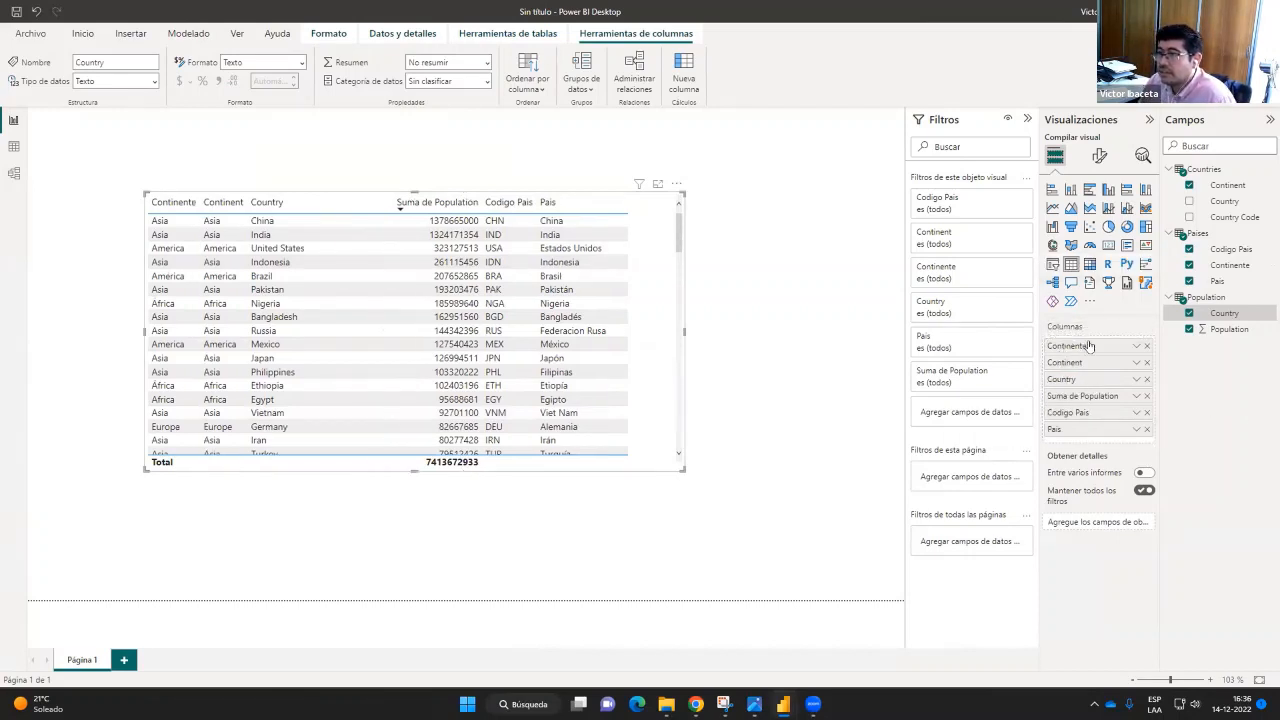
{"action": "left_click", "coordinate": [1147, 362]}
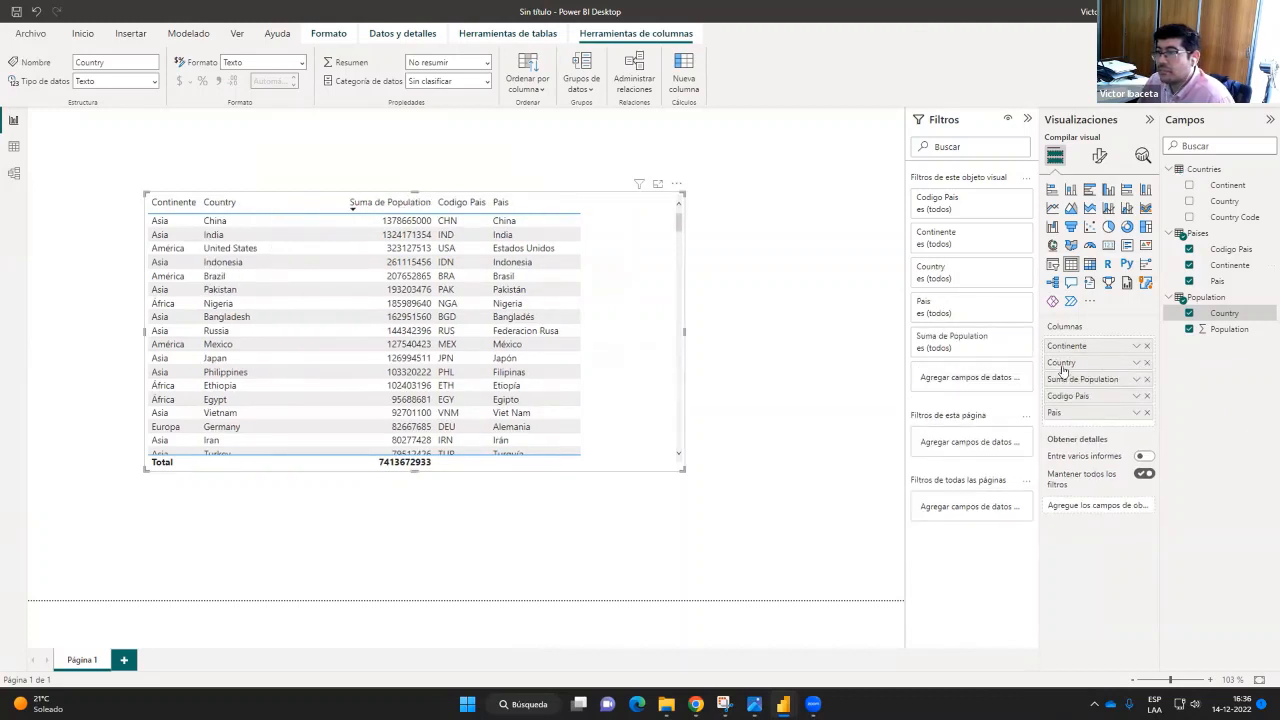
Remove the Country and Codigo Pais columns from the table visual and place Pais right after Continente
{"action": "left_click", "coordinate": [1147, 362]}
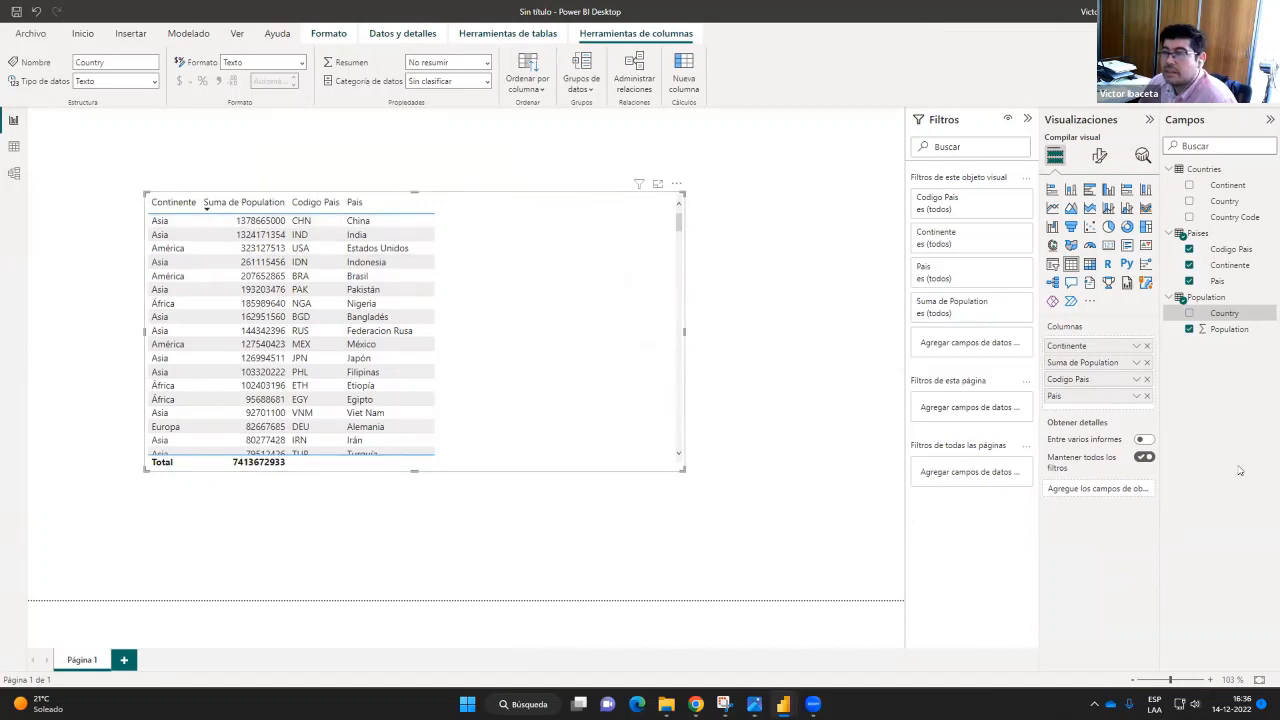
{"action": "left_click_drag", "start_coordinate": [1096, 397], "coordinate": [1080, 360]}
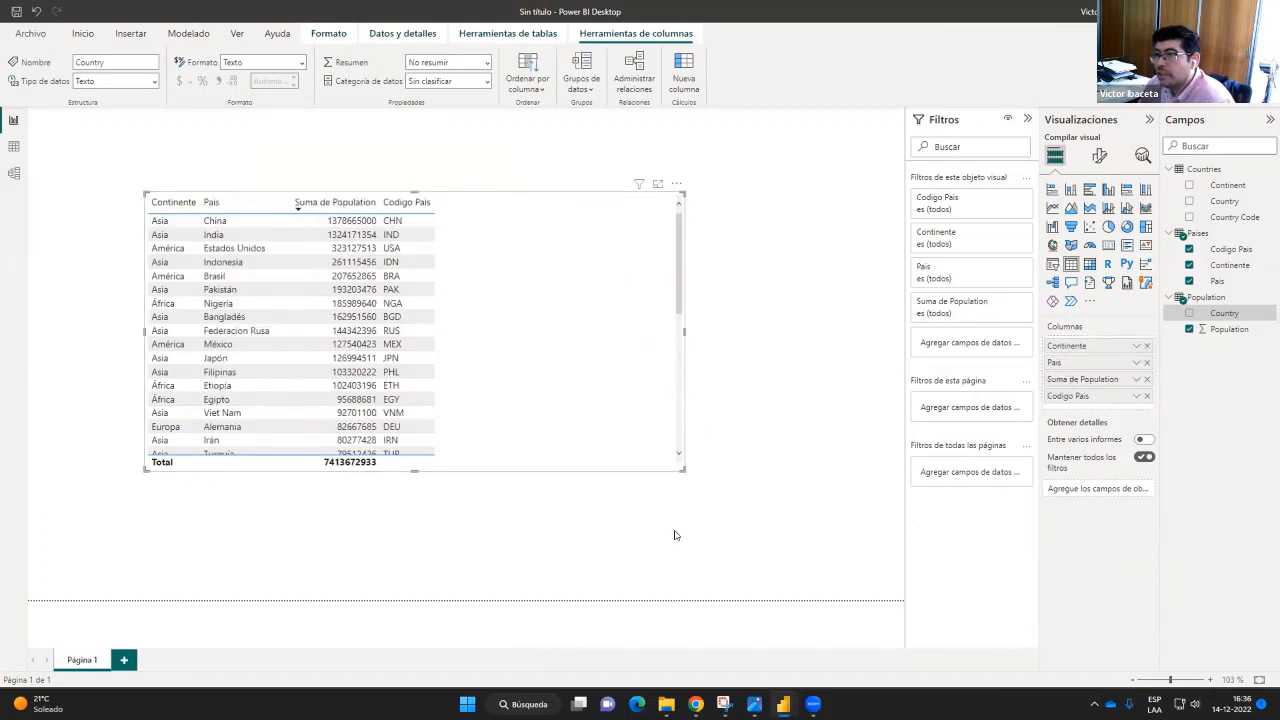
{"action": "scroll", "coordinate": [231, 325], "scroll_direction": "down", "scroll_amount": 3}
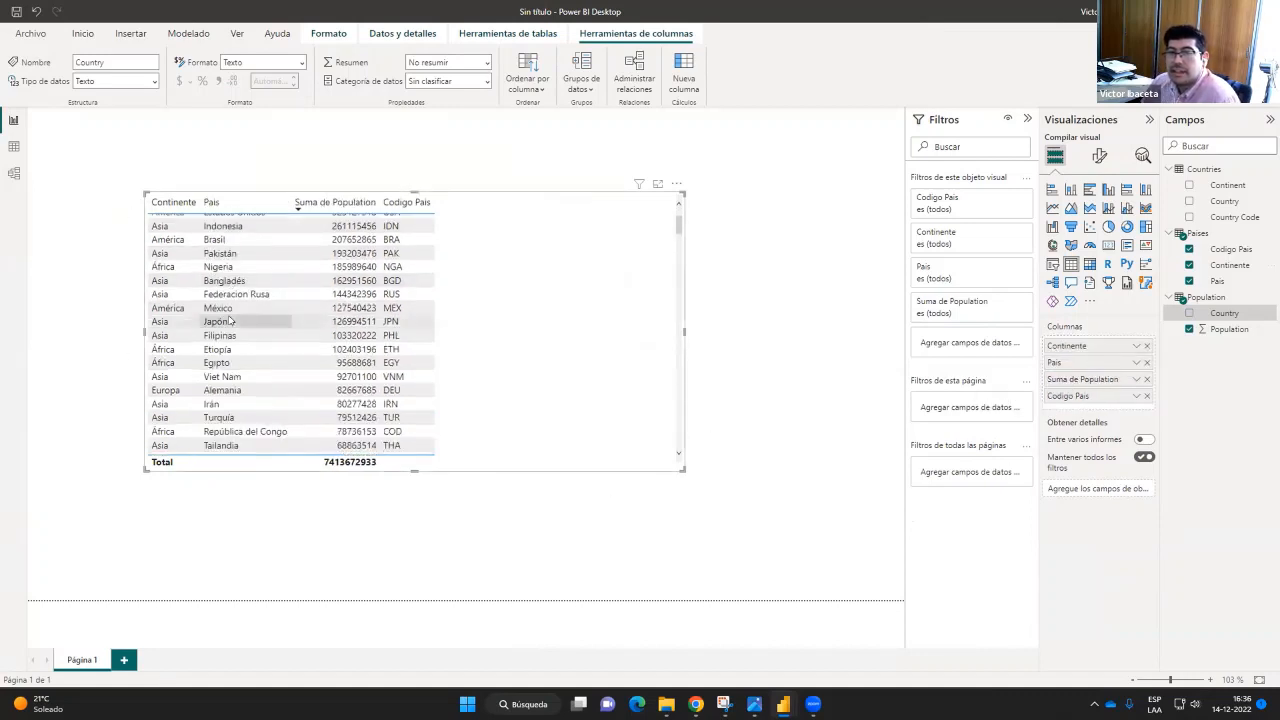
{"action": "scroll", "coordinate": [231, 325], "scroll_direction": "up", "scroll_amount": 3}
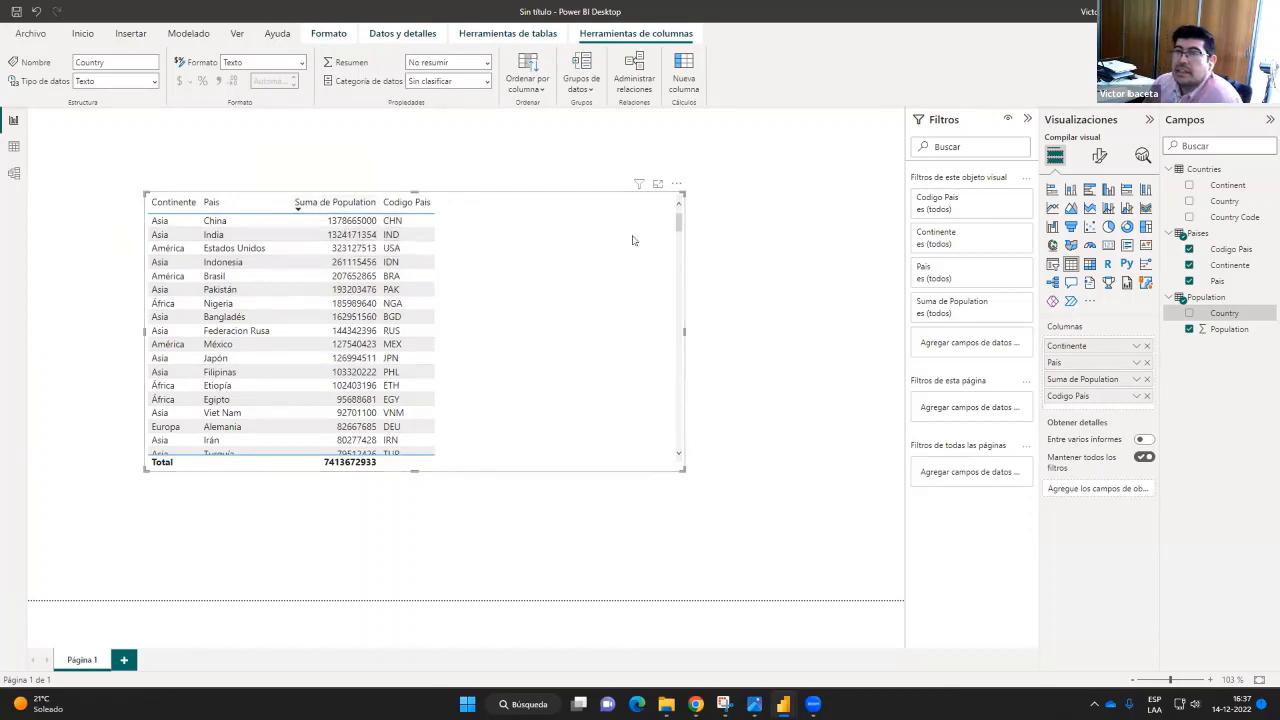
{"action": "left_click", "coordinate": [1147, 396]}
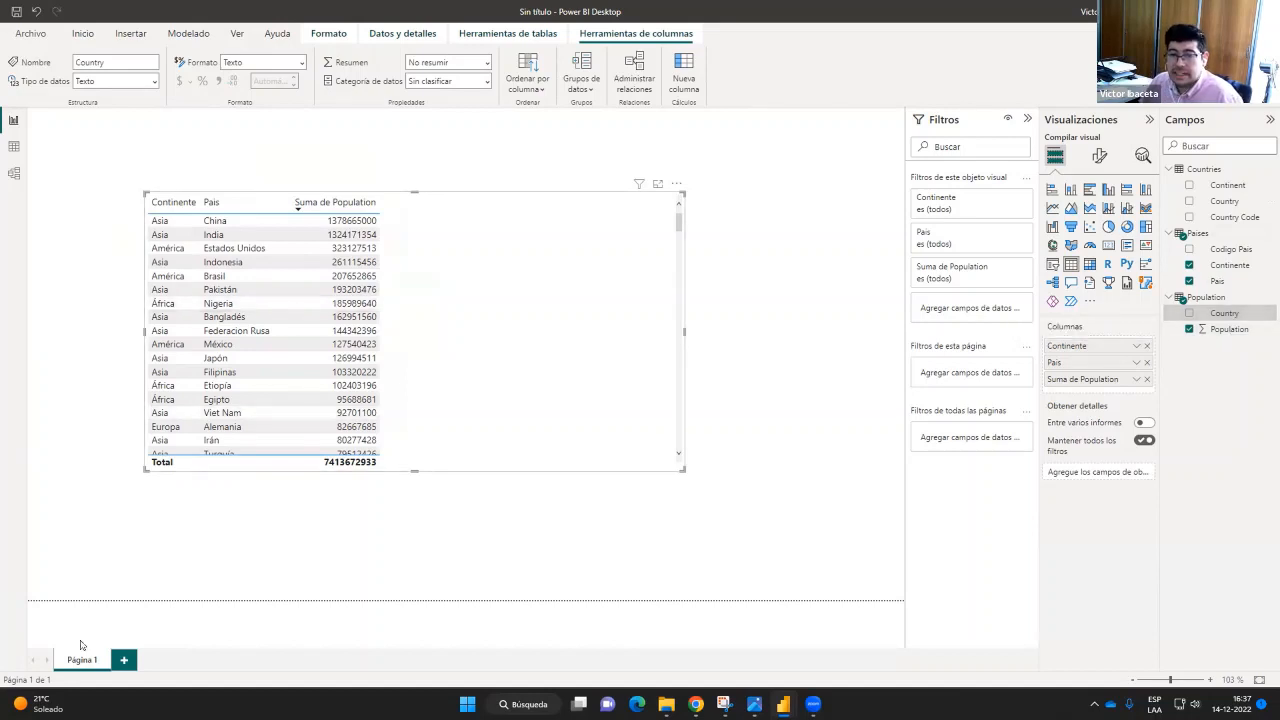
Try hiding the whole Population table from the report's field list, and unhide it
{"action": "left_click", "coordinate": [14, 176]}
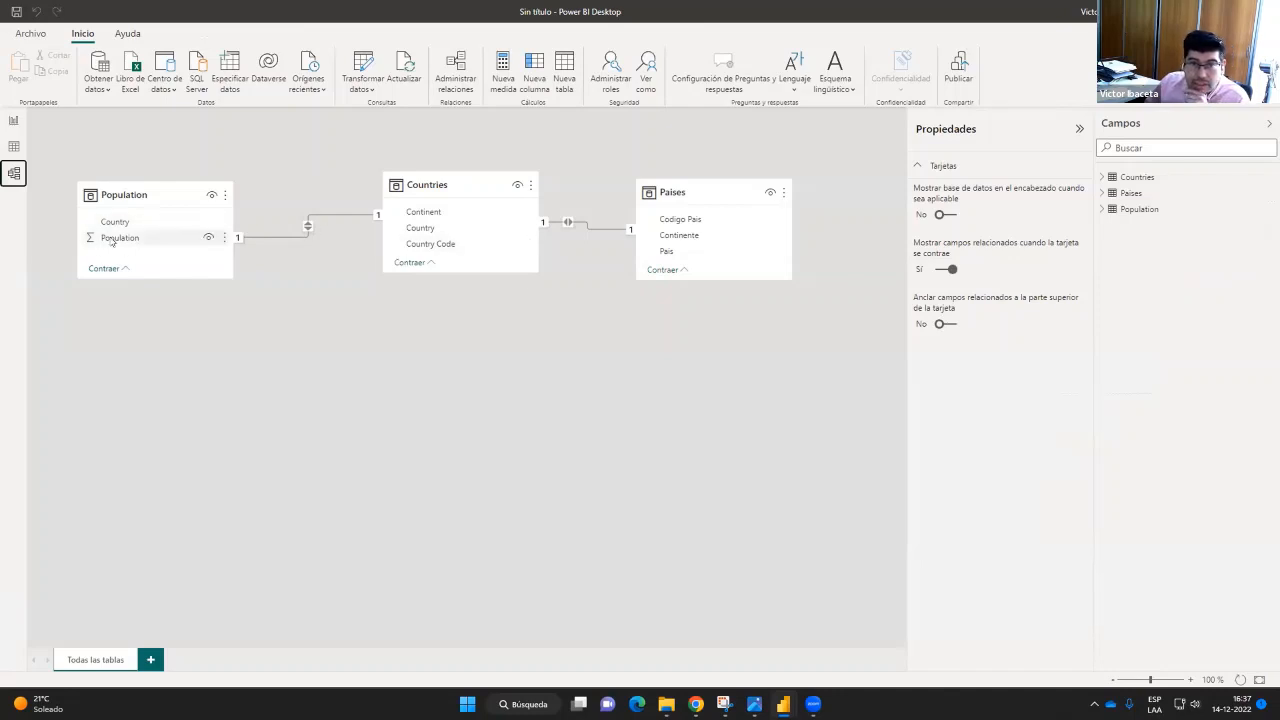
{"action": "left_click", "coordinate": [209, 197]}
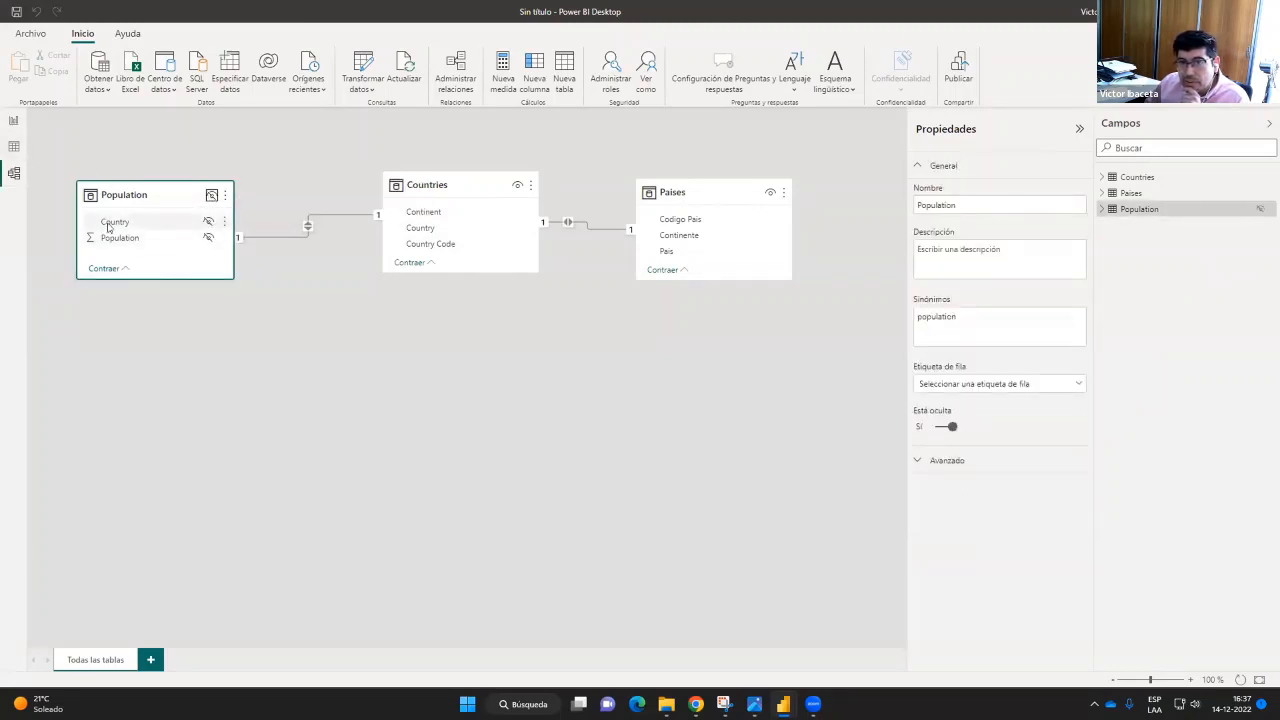
{"action": "left_click", "coordinate": [13, 121]}
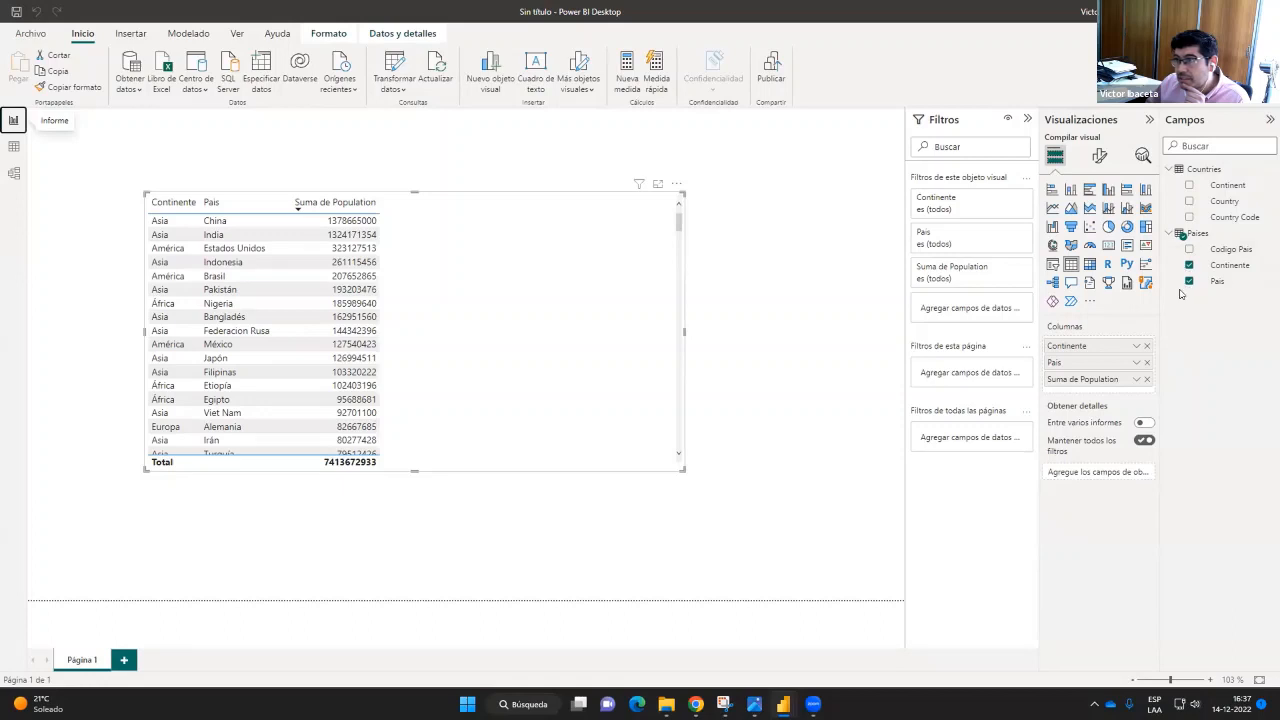
{"action": "left_click", "coordinate": [14, 173]}
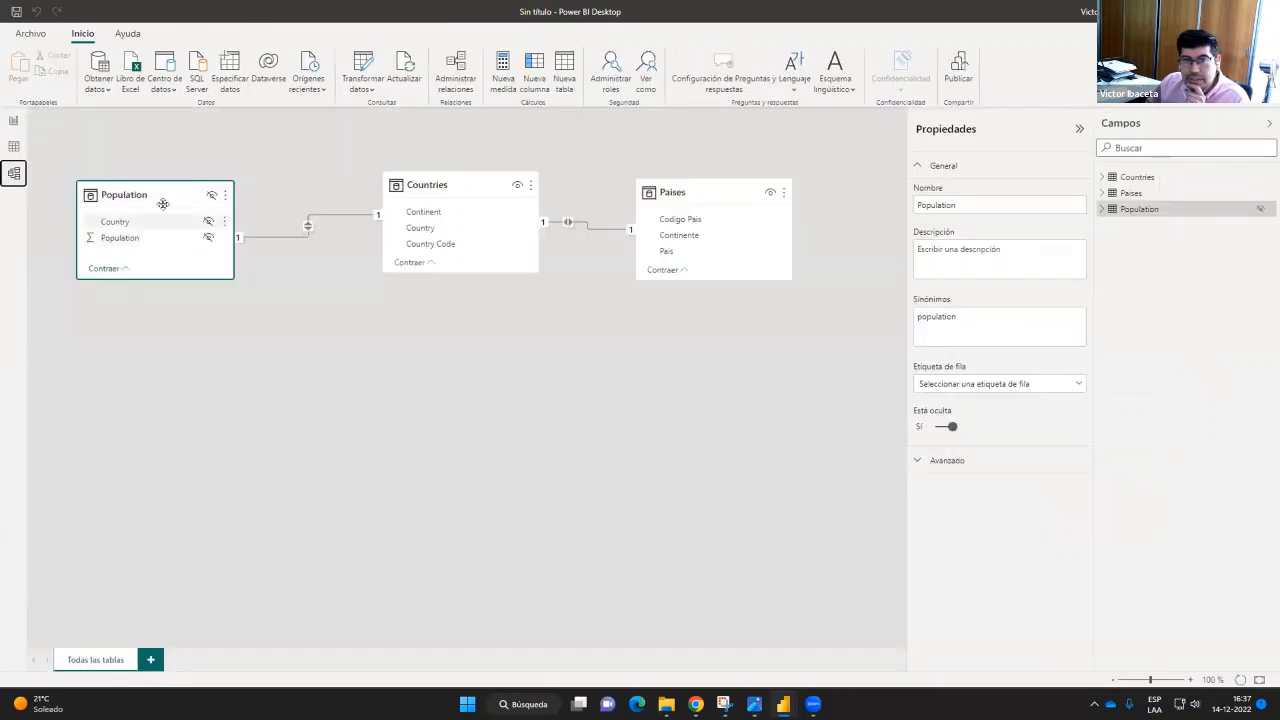
{"action": "left_click", "coordinate": [212, 196]}
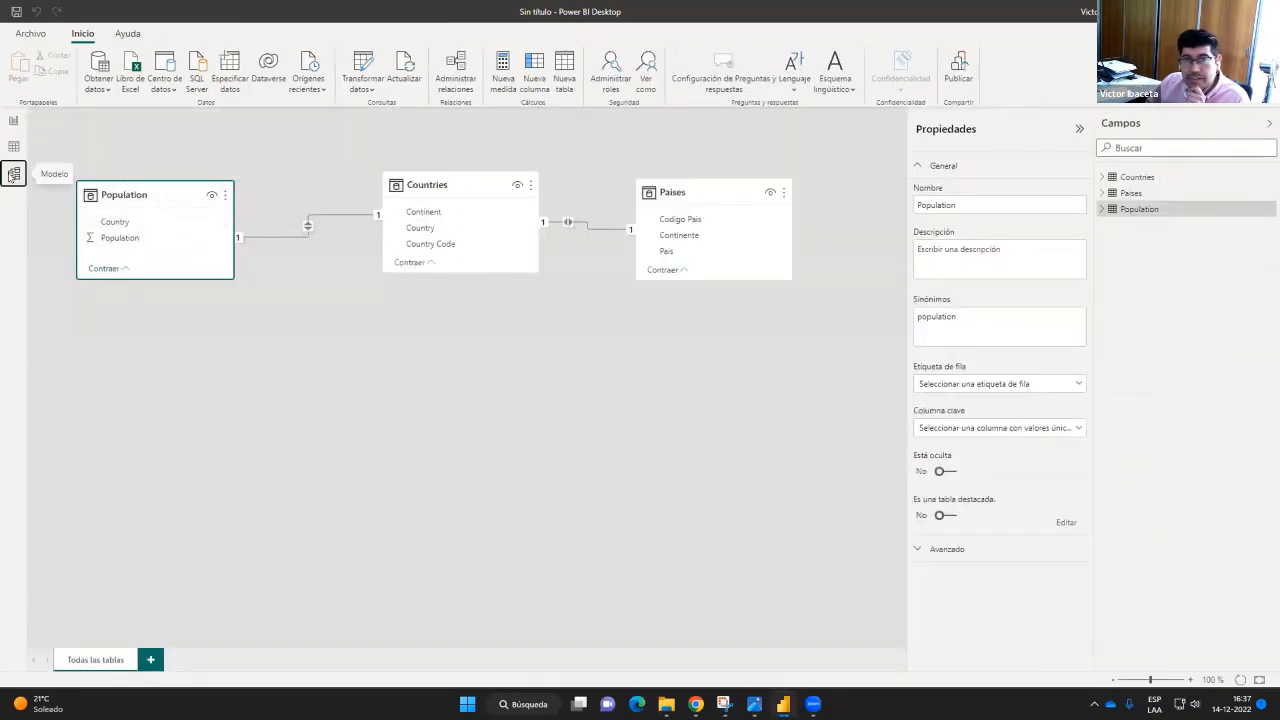
{"action": "left_click", "coordinate": [13, 122]}
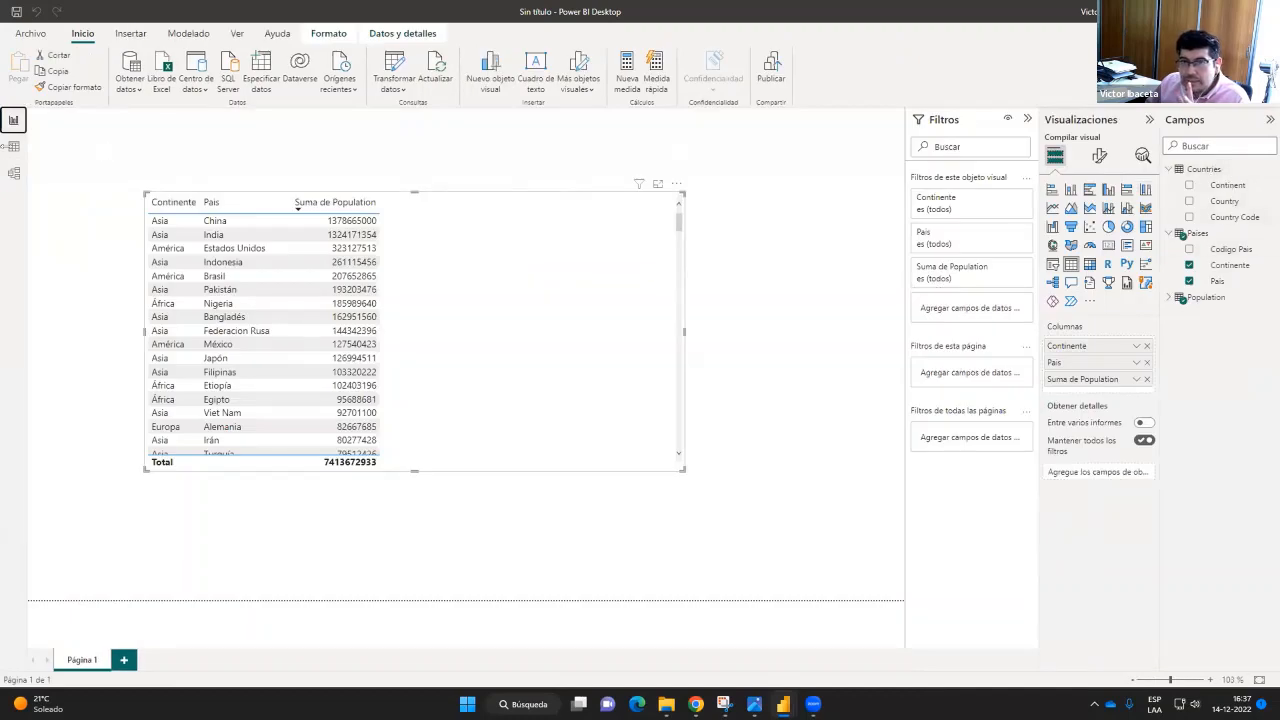
Hide Country in Population, the entire Countries table and Codigo Pais in Paises from the report view, and check the remaining fields
{"action": "left_click", "coordinate": [14, 173]}
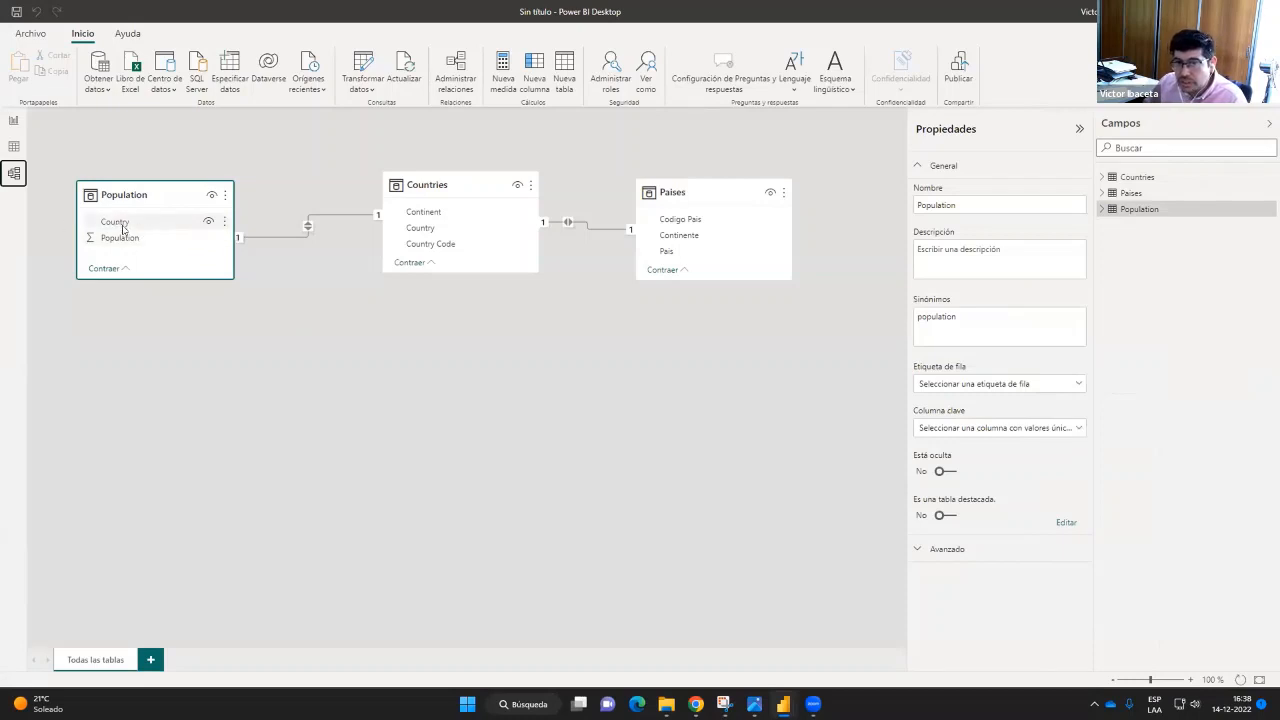
{"action": "left_click", "coordinate": [209, 222]}
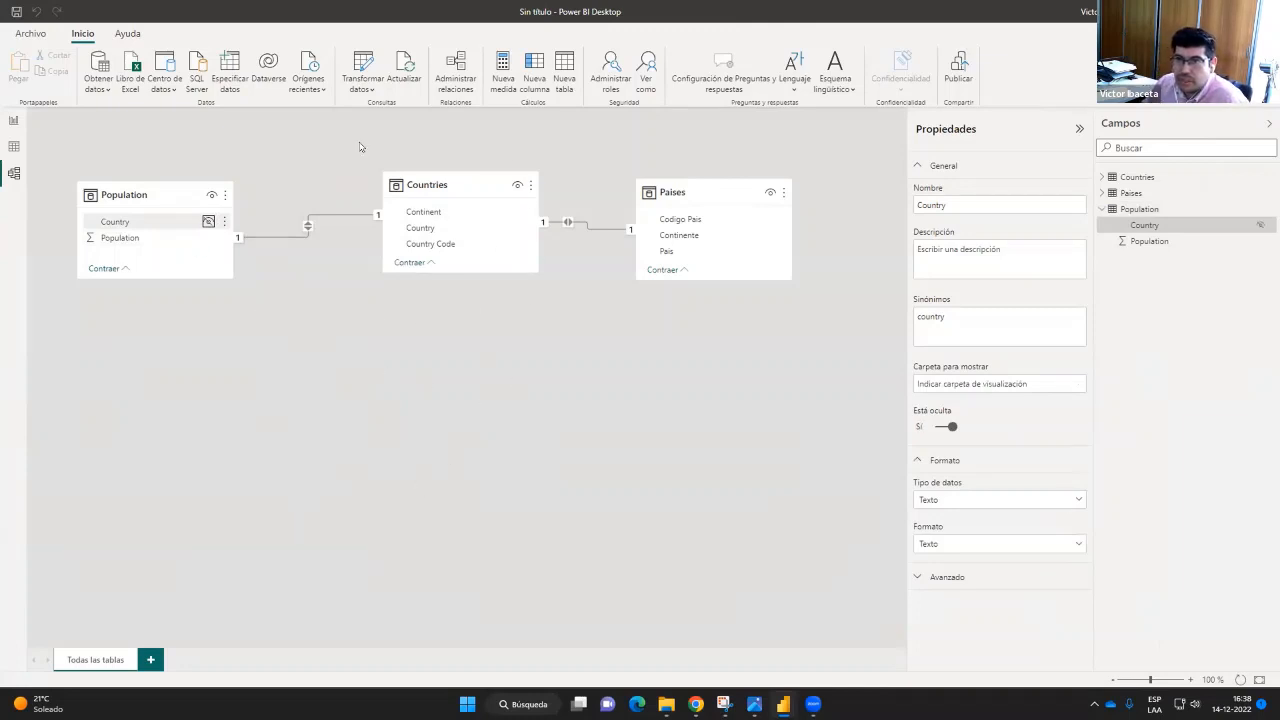
{"action": "left_click_drag", "start_coordinate": [420, 190], "coordinate": [414, 215]}
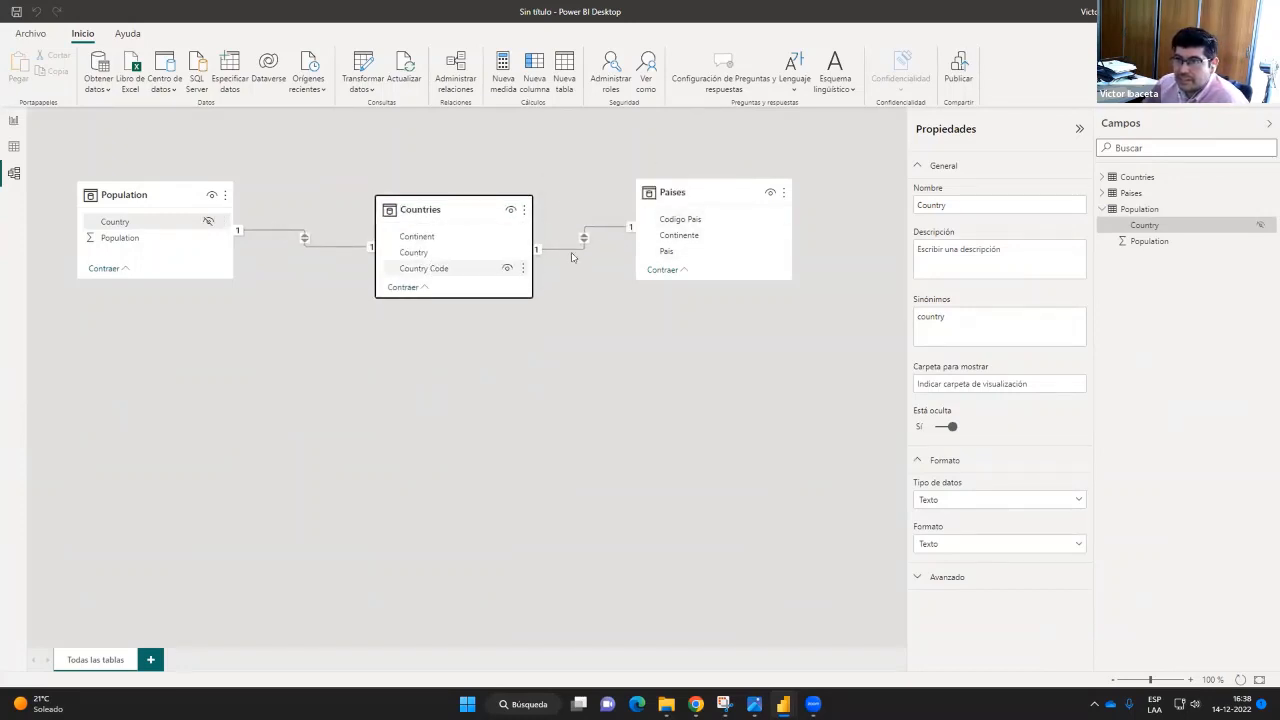
{"action": "left_click", "coordinate": [510, 209]}
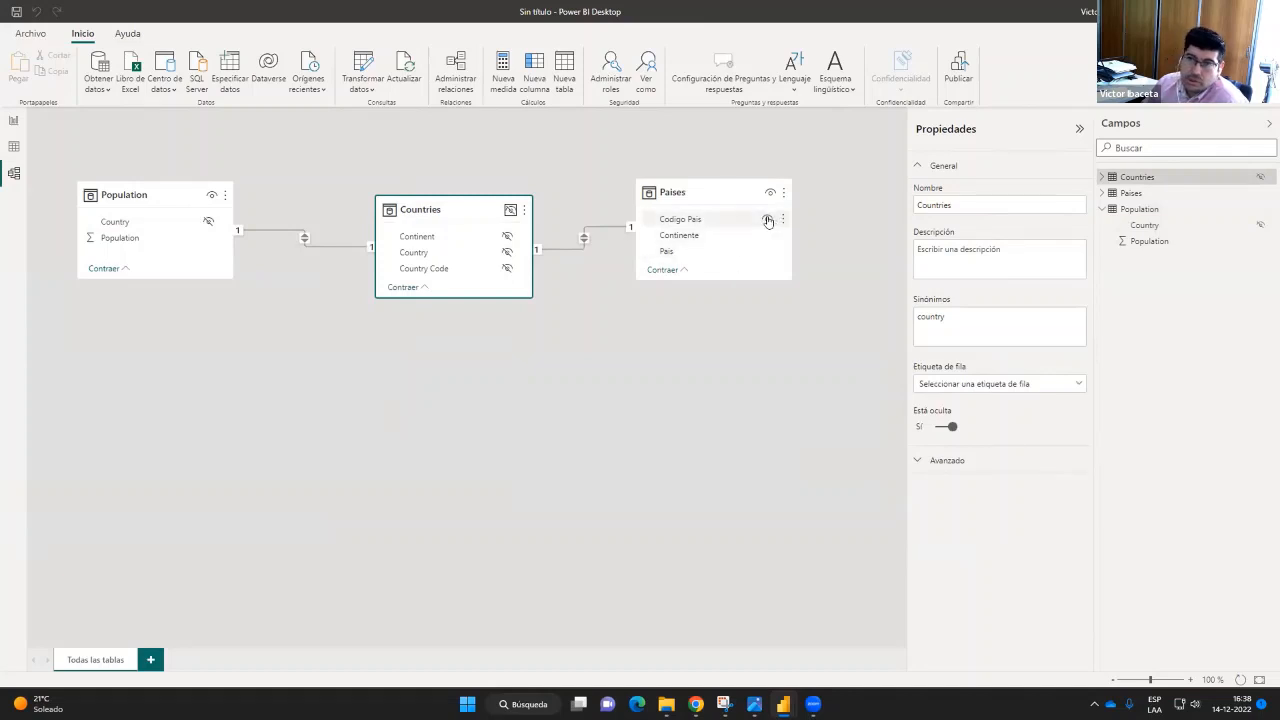
{"action": "left_click", "coordinate": [767, 220]}
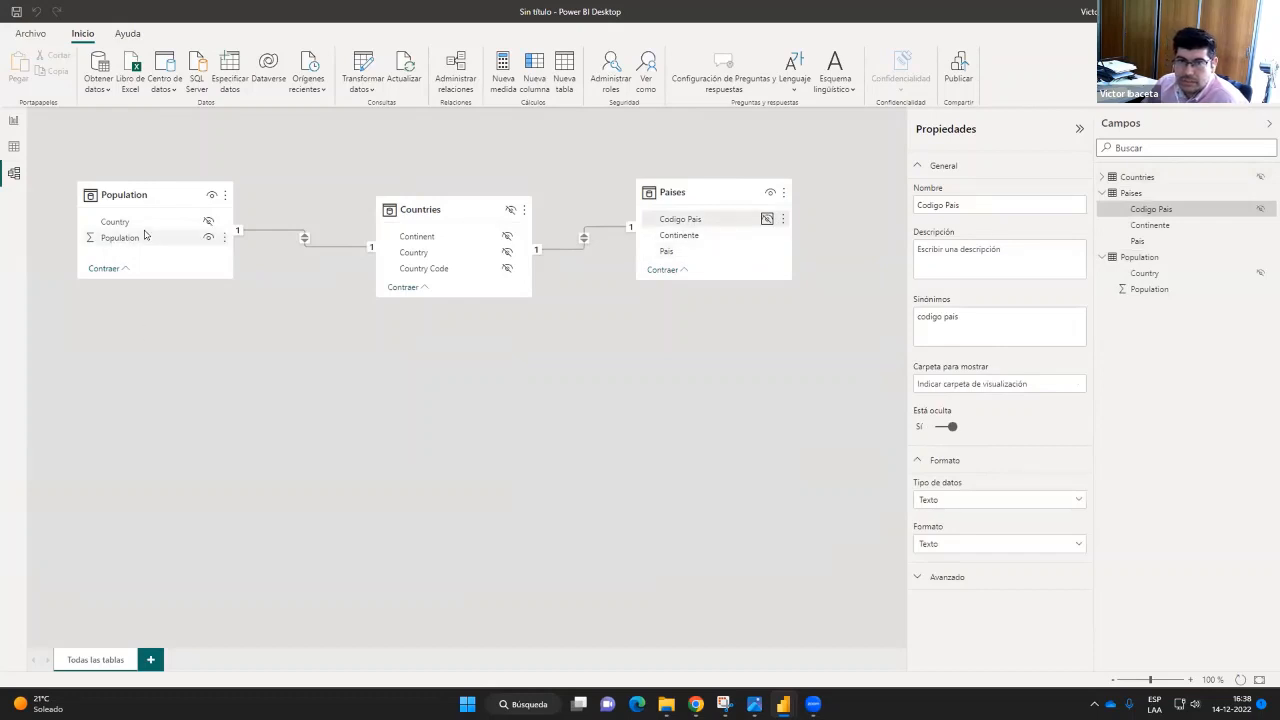
{"action": "left_click", "coordinate": [13, 120]}
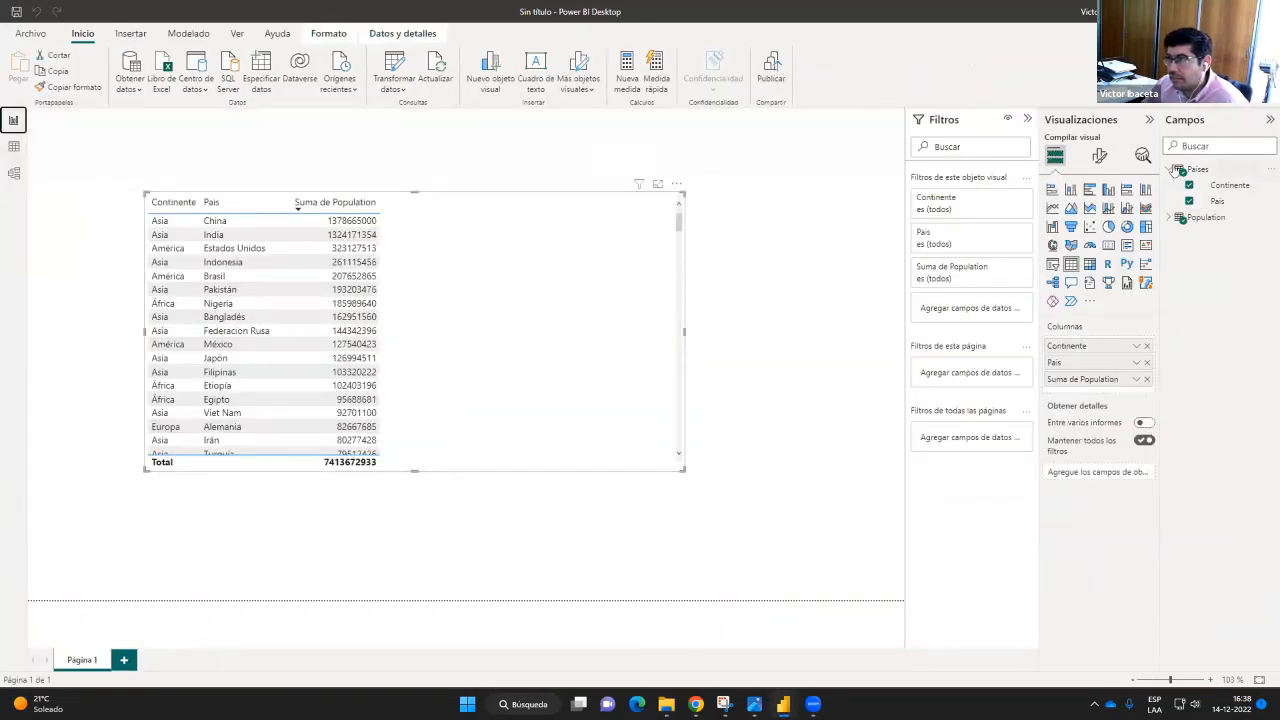
{"action": "left_click", "coordinate": [1169, 217]}
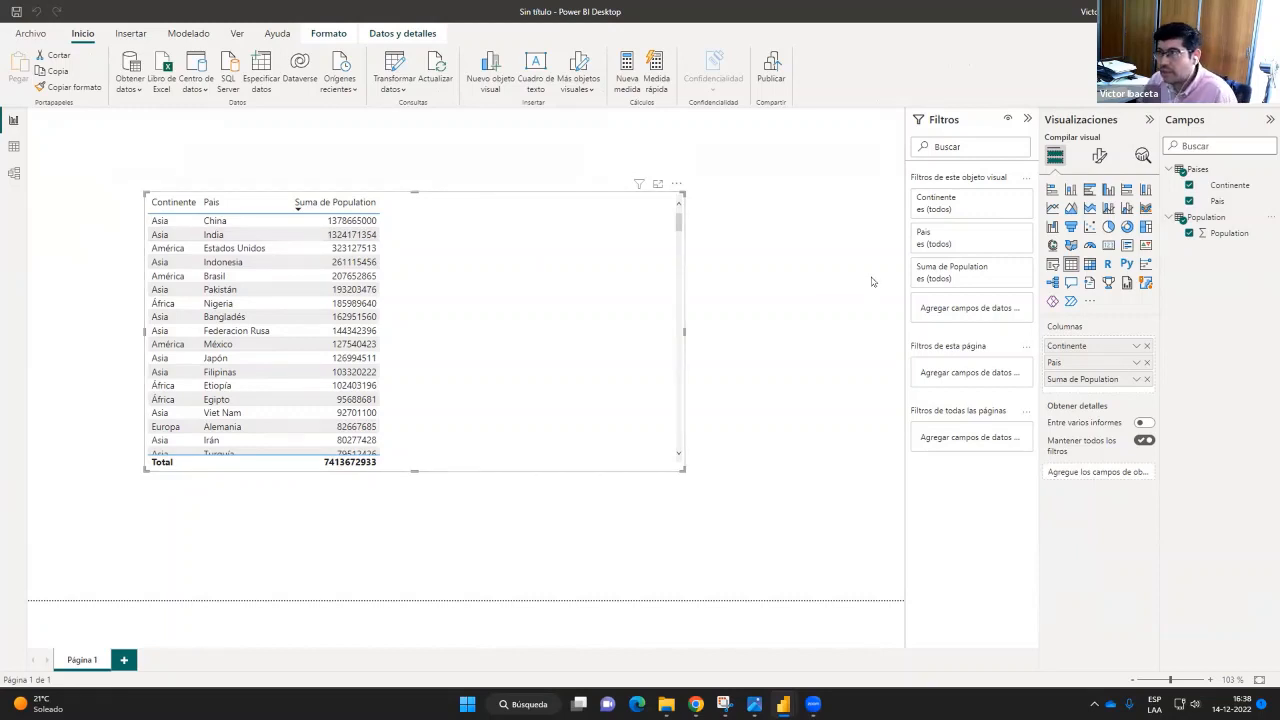
Try to rename the Population column of the Population table to Población
{"action": "left_click", "coordinate": [1235, 240]}
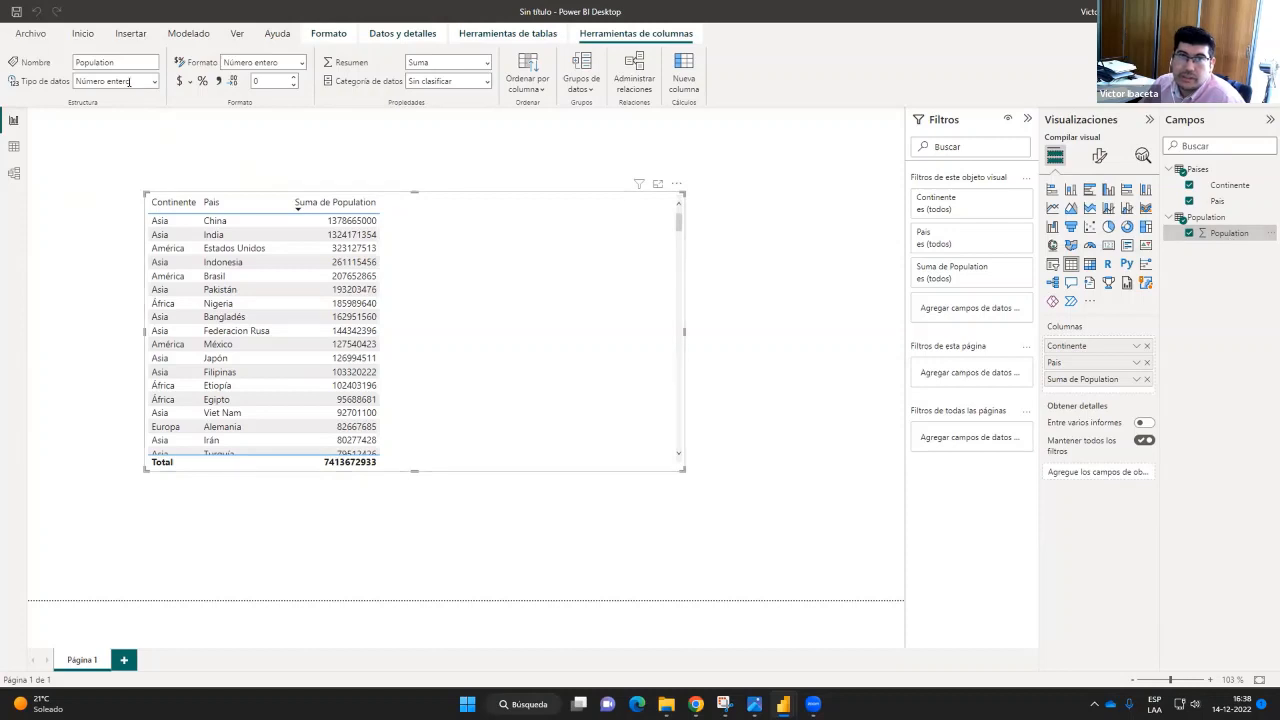
{"action": "double_click", "coordinate": [128, 61]}
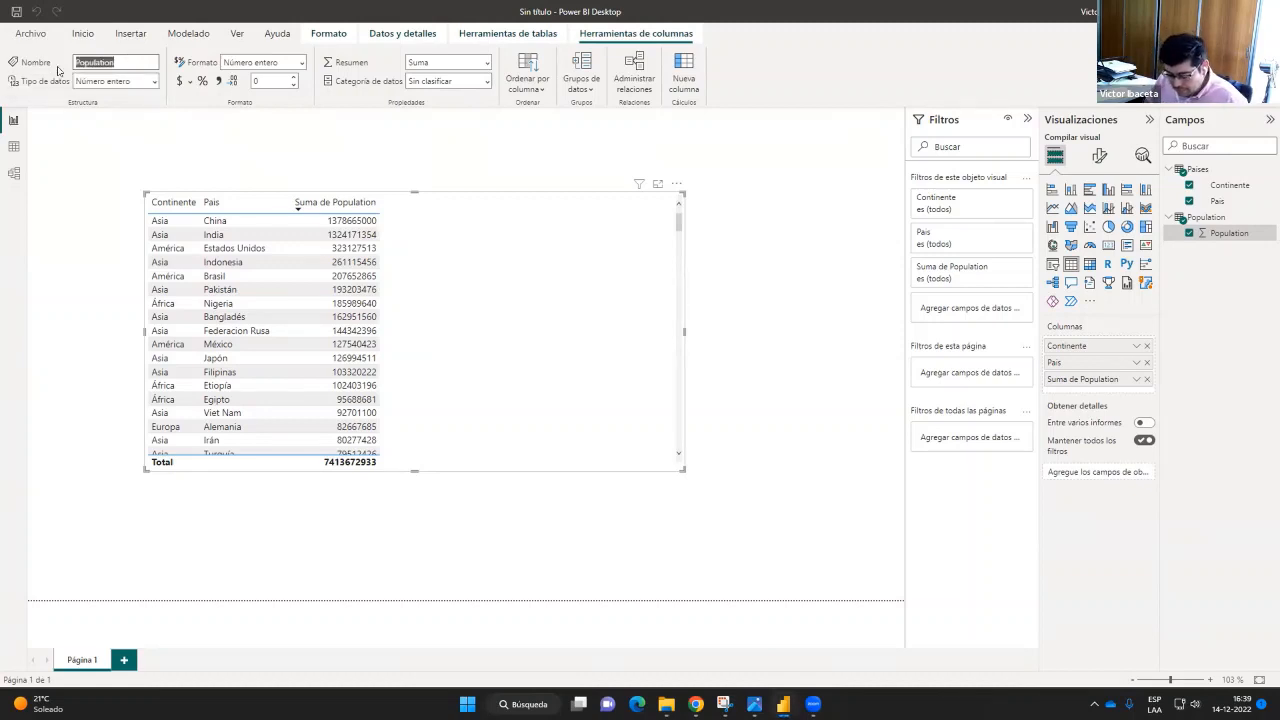
{"action": "type", "text": "Població"}
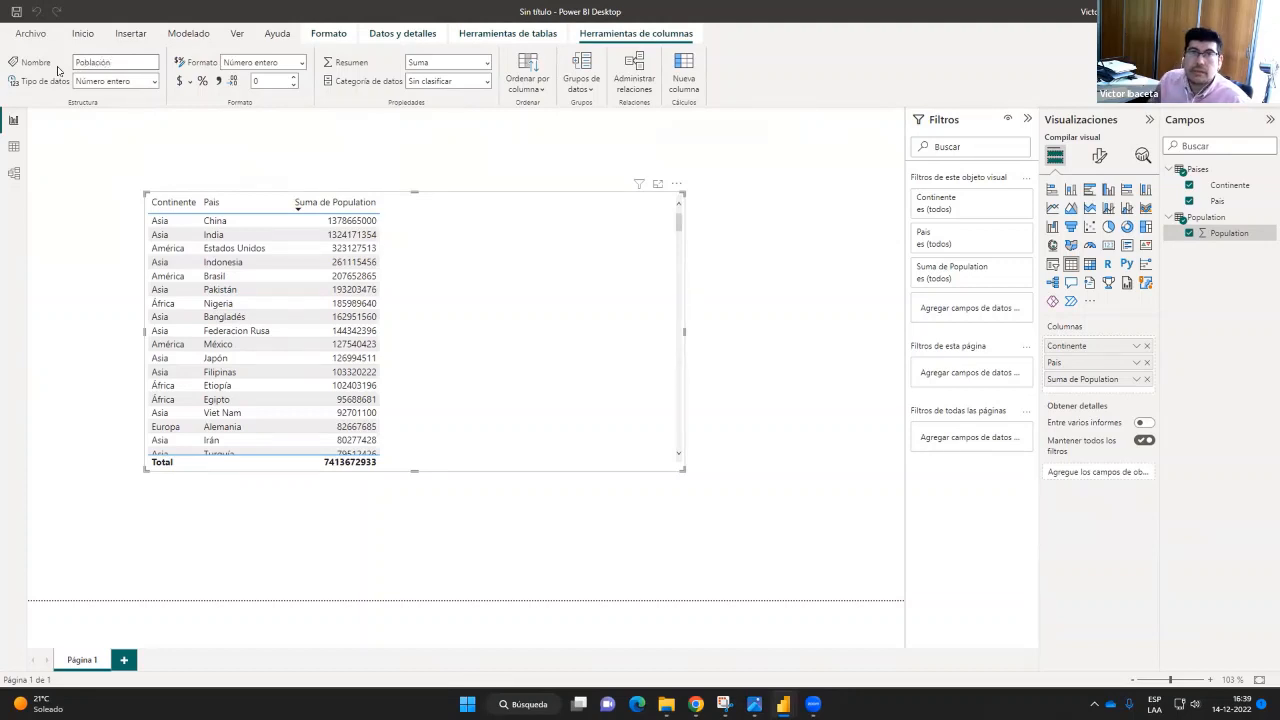
{"action": "left_click", "coordinate": [67, 144]}
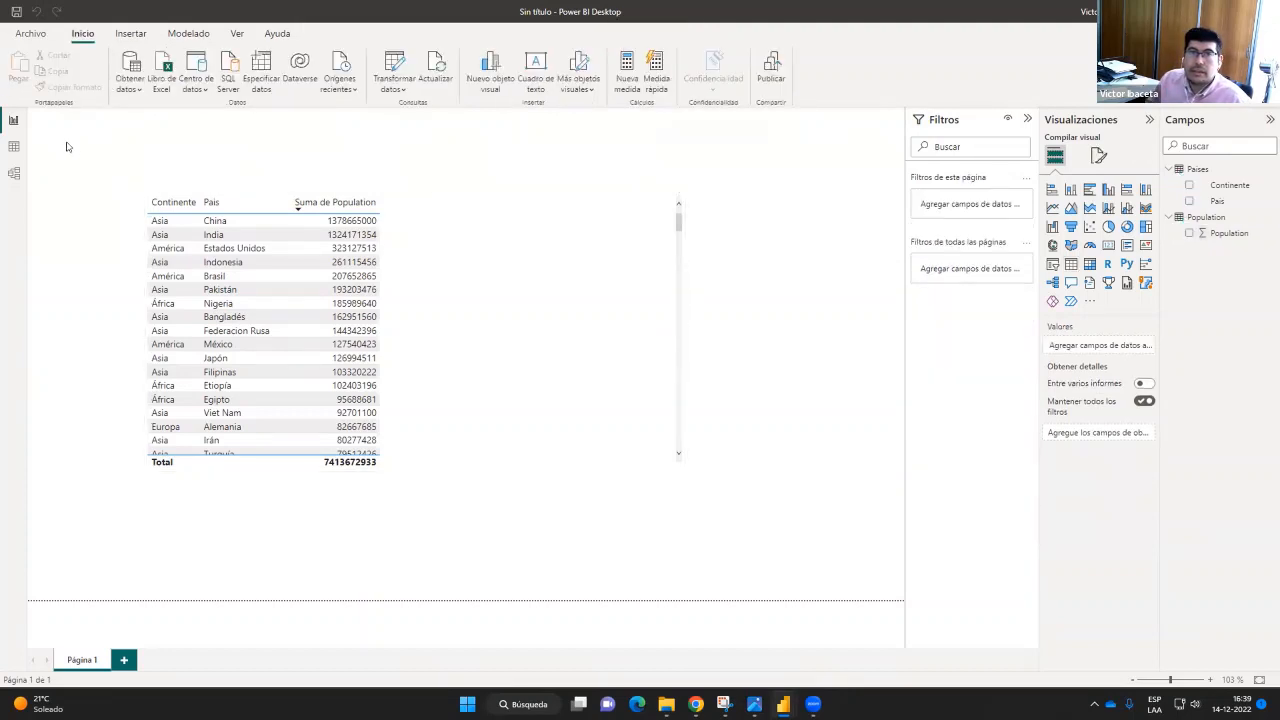
Rename the Population column to Poblacion and format its numbers with a thousands separator
{"action": "left_click", "coordinate": [1228, 234]}
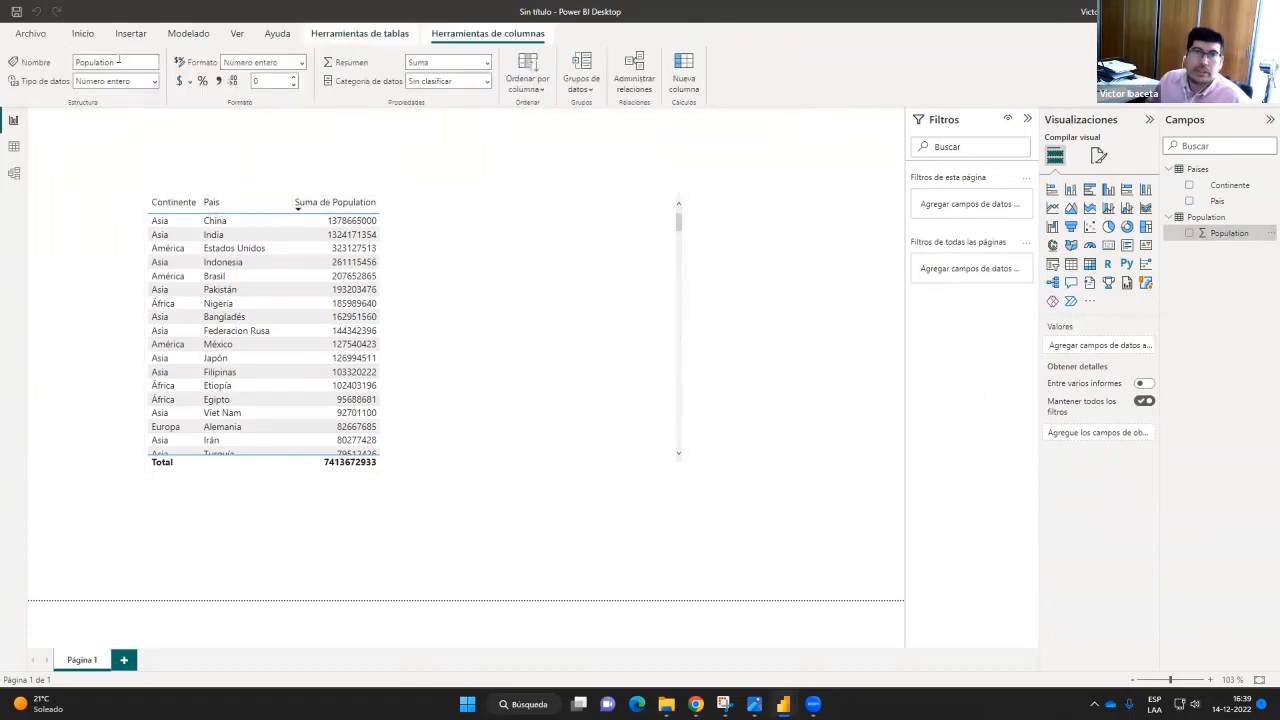
{"action": "double_click", "coordinate": [119, 61]}
{"action": "type", "text": "Po"}
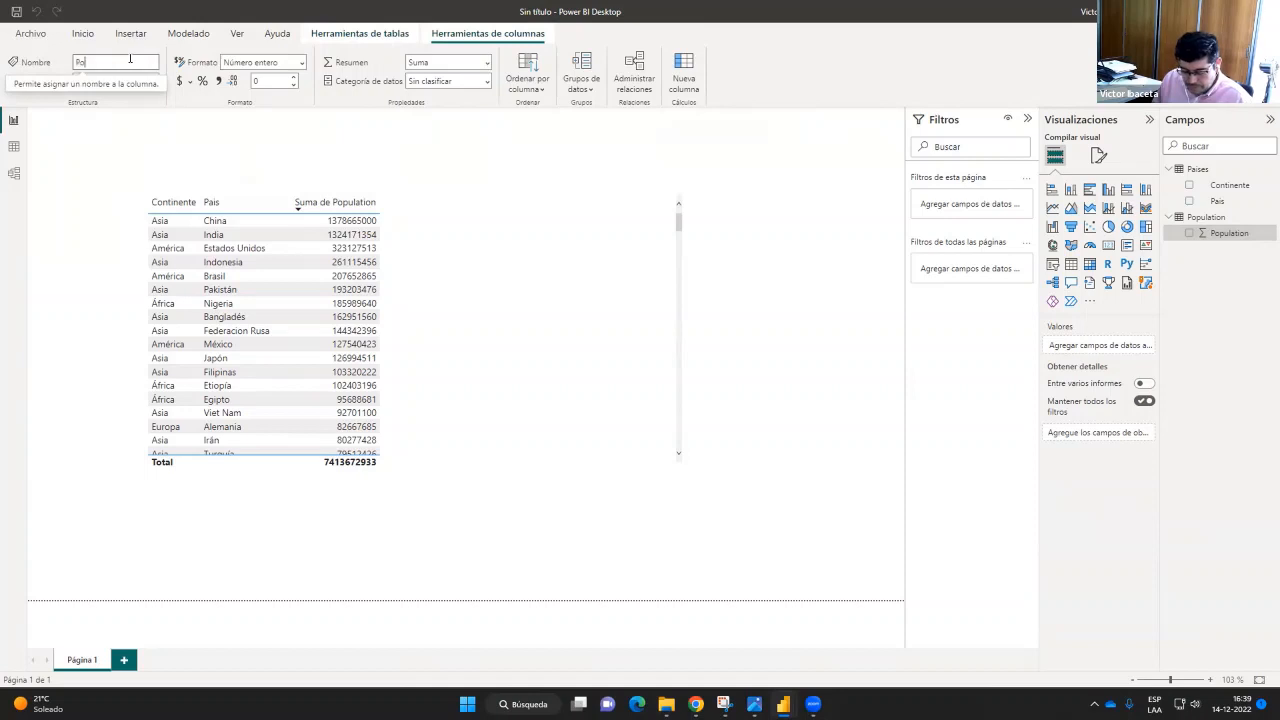
{"action": "key", "text": "Return"}
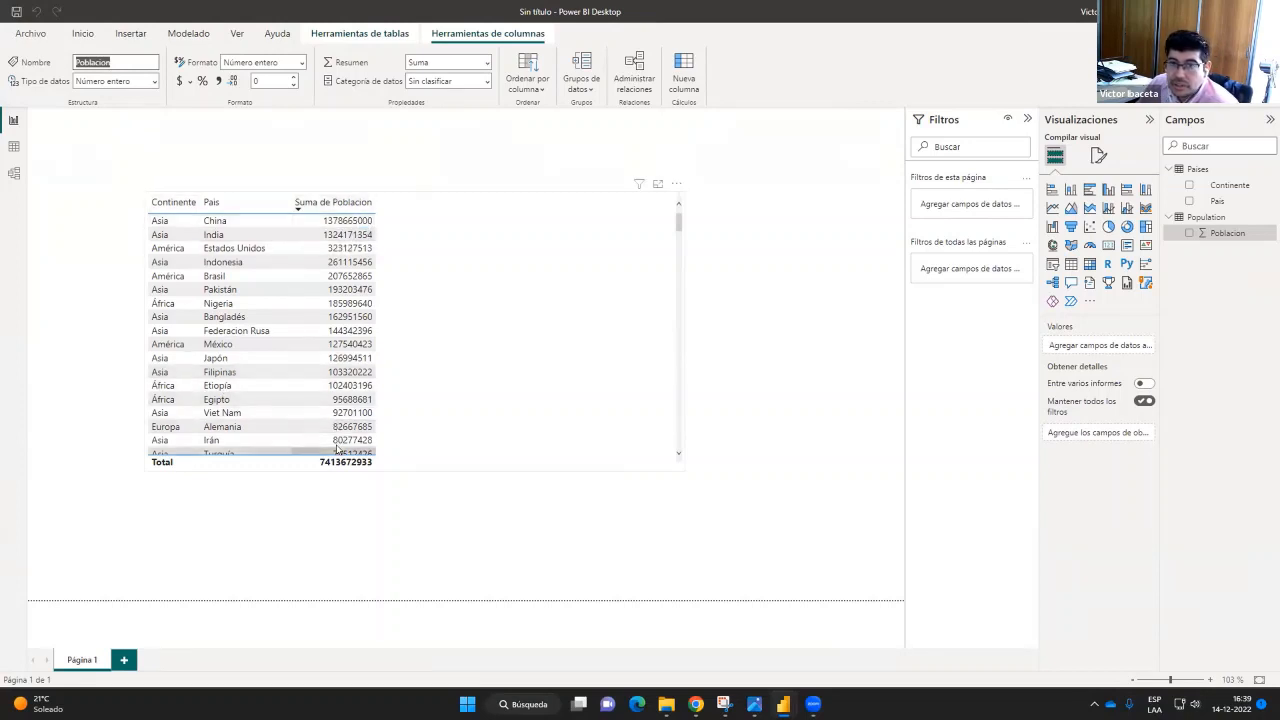
{"action": "left_click", "coordinate": [217, 82]}
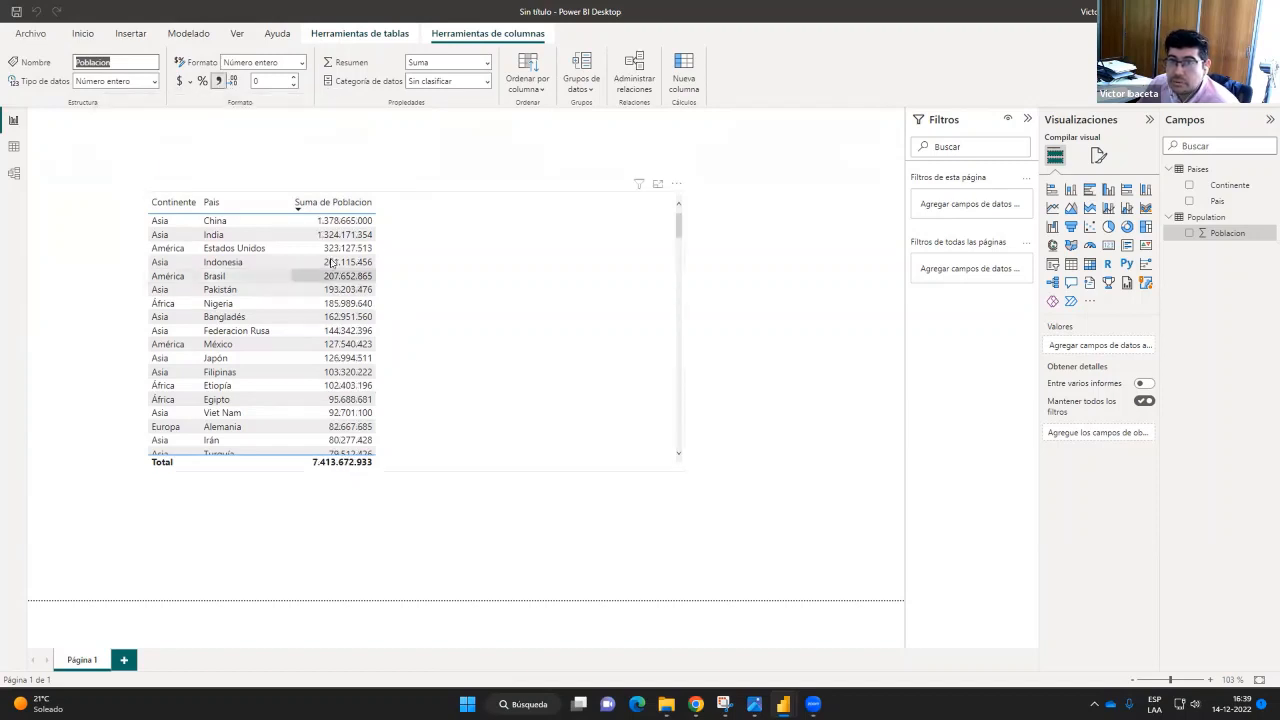
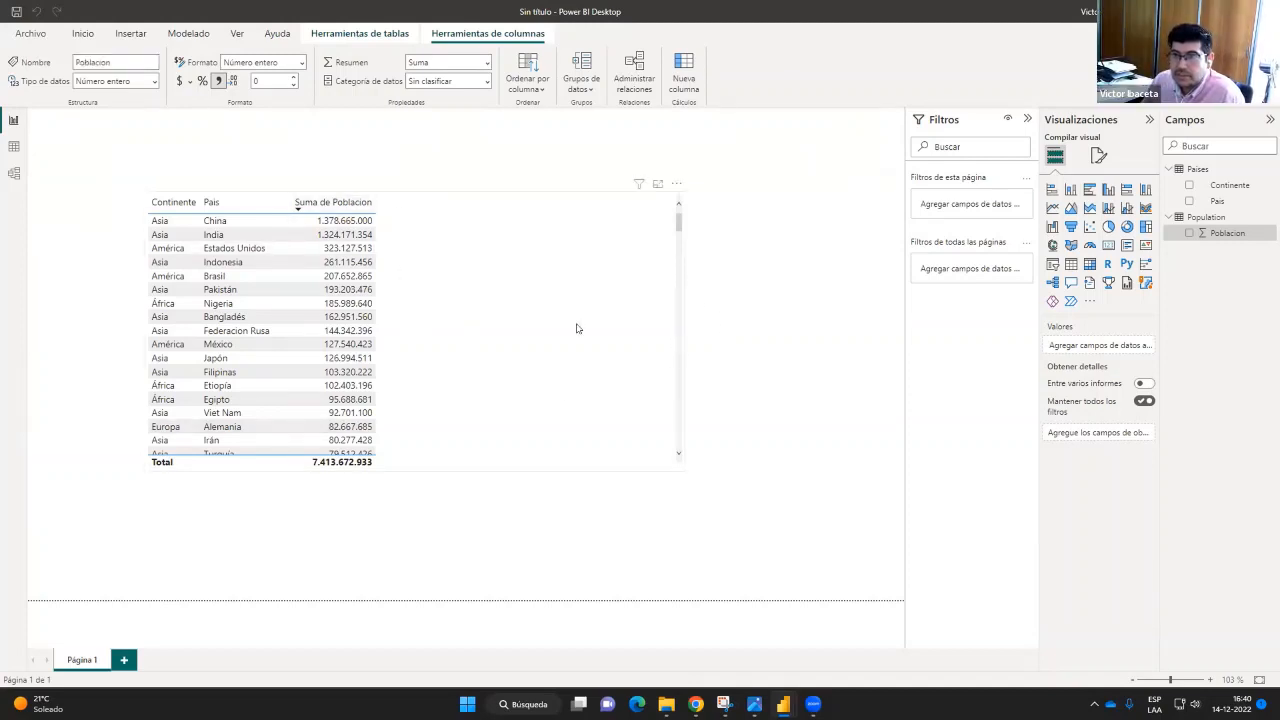
Narrow the table visual on the report page to fit its three columns
{"action": "left_click", "coordinate": [331, 221]}
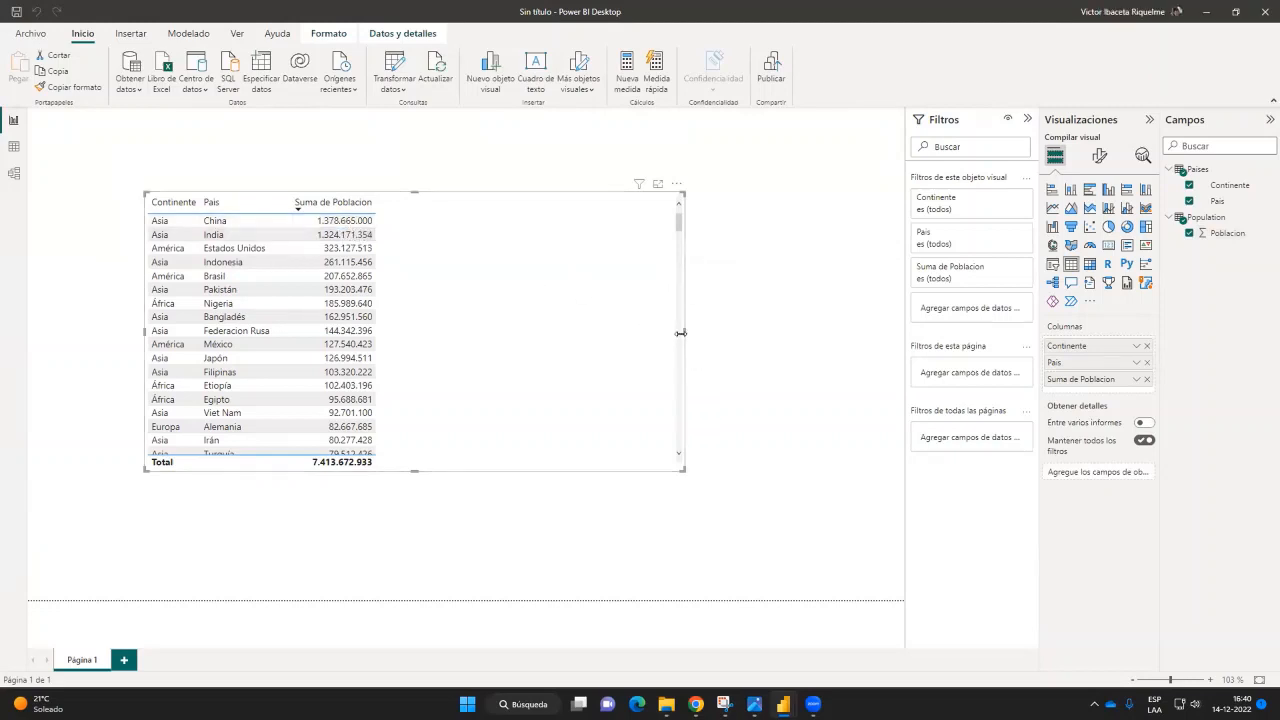
{"action": "left_click_drag", "start_coordinate": [684, 331], "coordinate": [438, 340]}
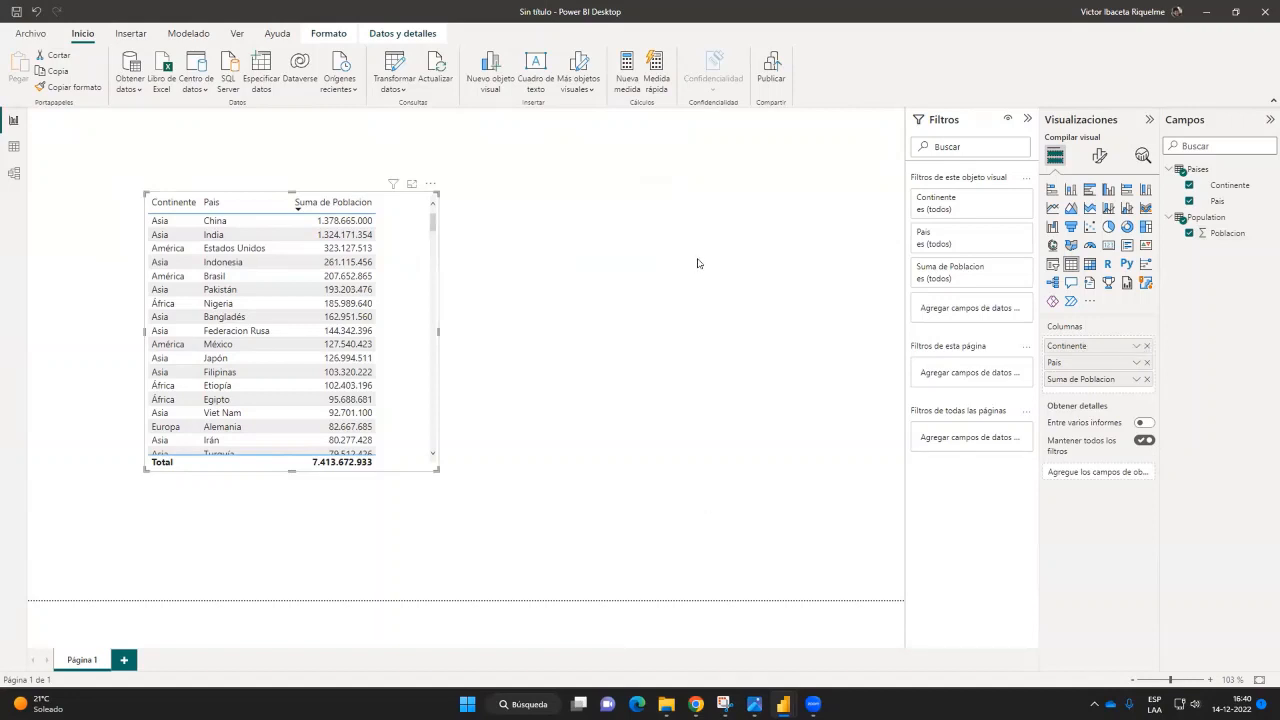
Delete the Codigo Pais column from the Paises table in the model
{"action": "left_click", "coordinate": [14, 173]}
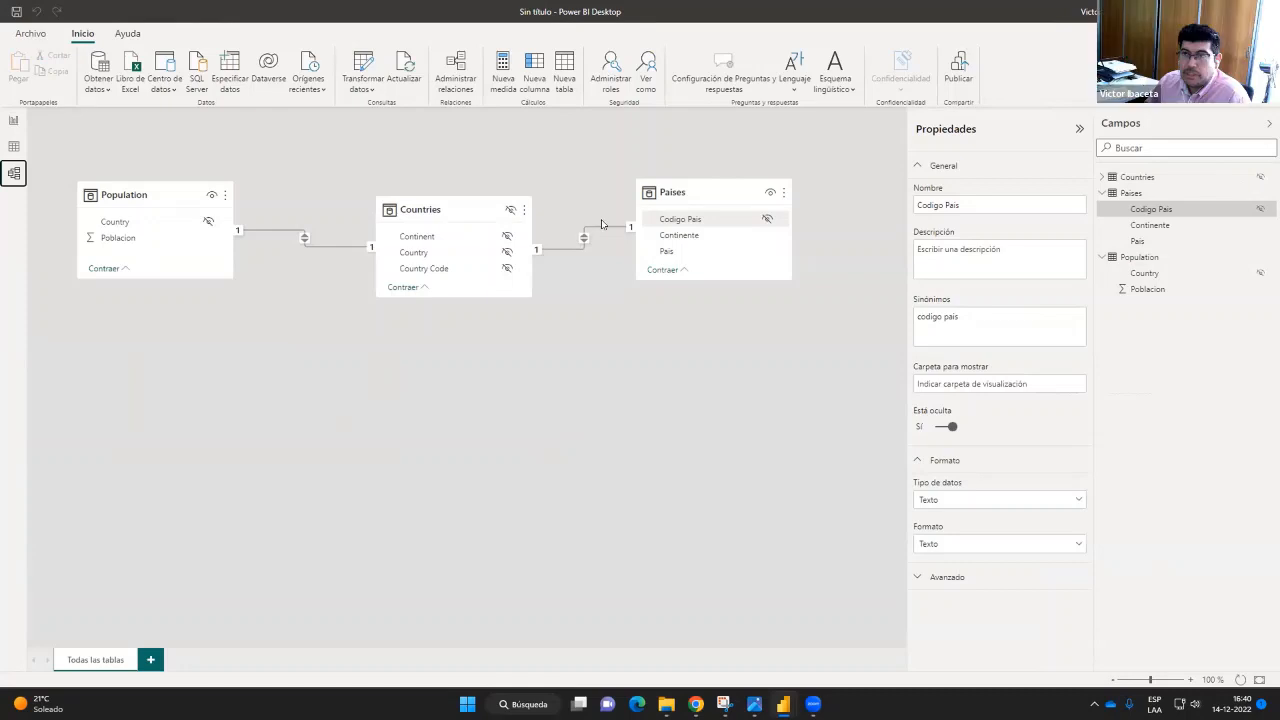
{"action": "key", "text": "Delete"}
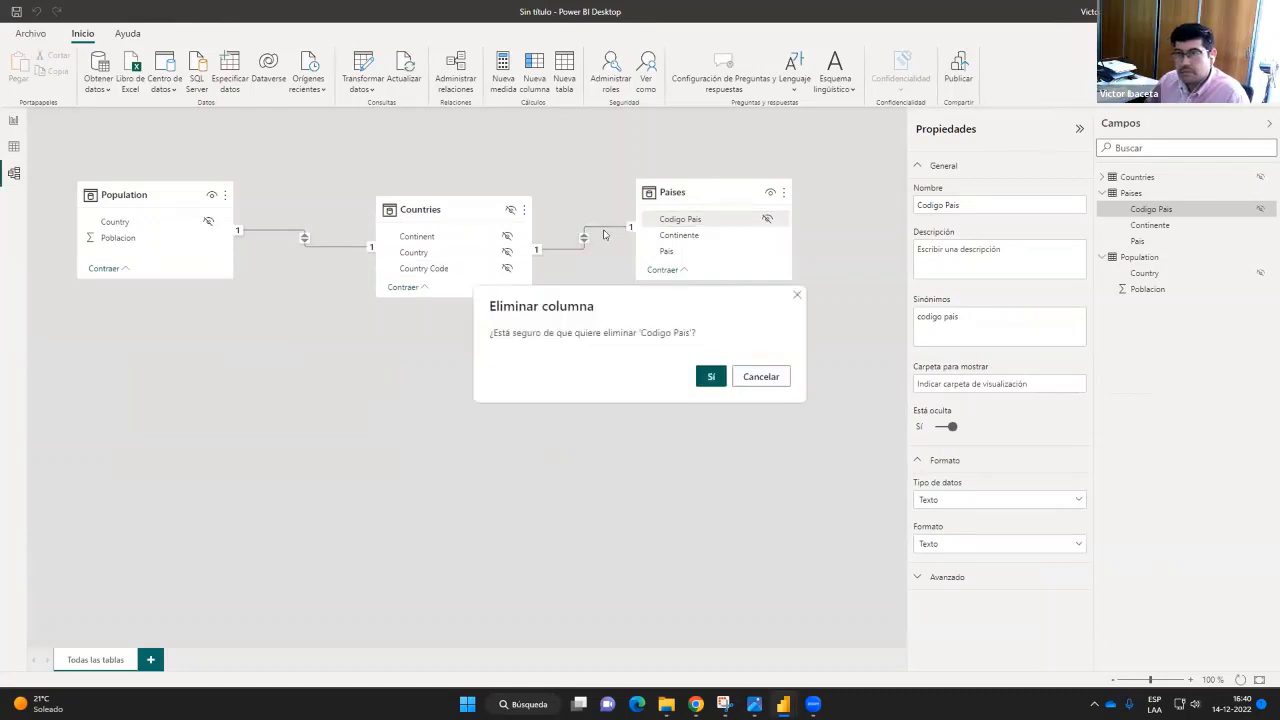
{"action": "left_click", "coordinate": [708, 374]}
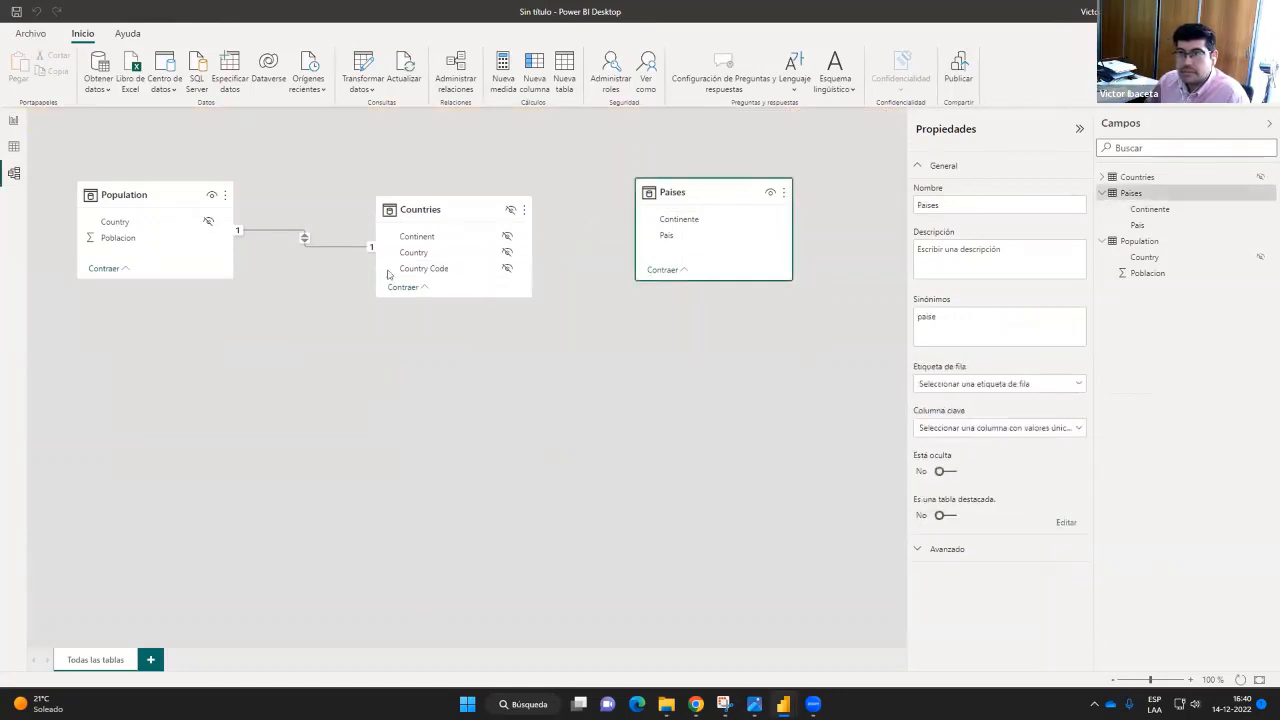
Check the population values in the report table and compare the fields of Countries and Paises on an enlarged Paises card in the model
{"action": "left_click", "coordinate": [10, 121]}
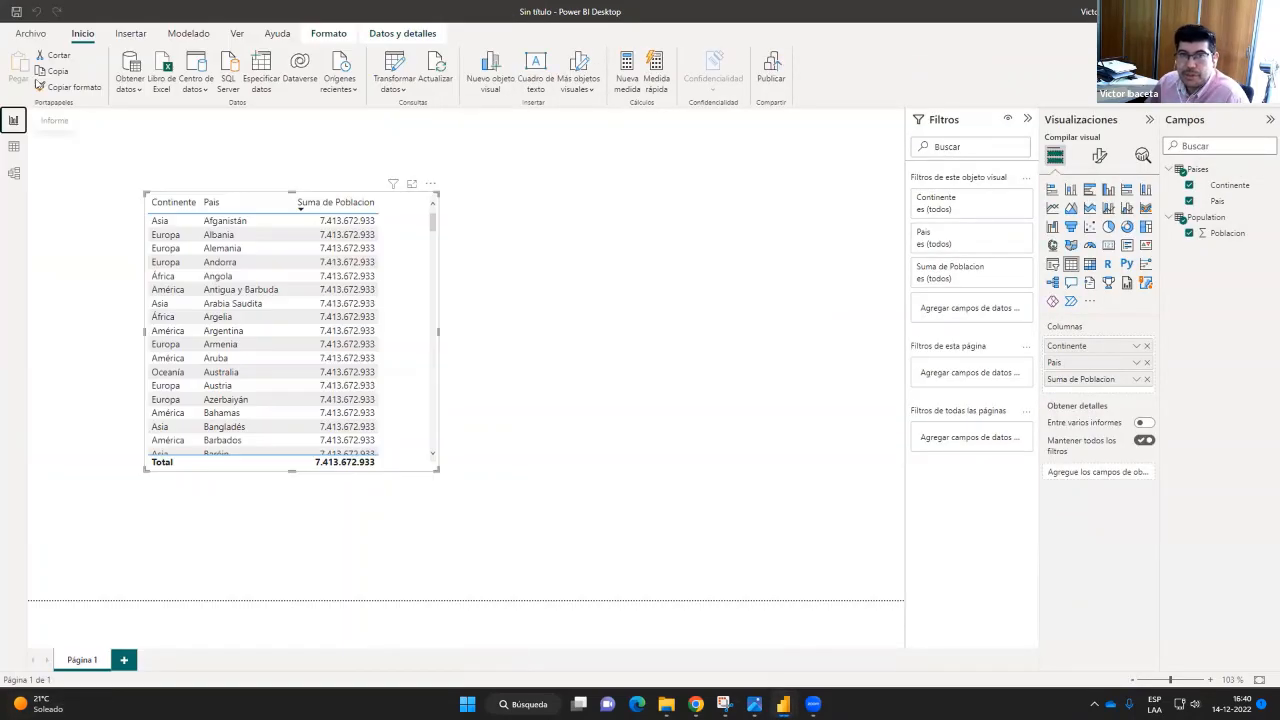
{"action": "left_click", "coordinate": [14, 173]}
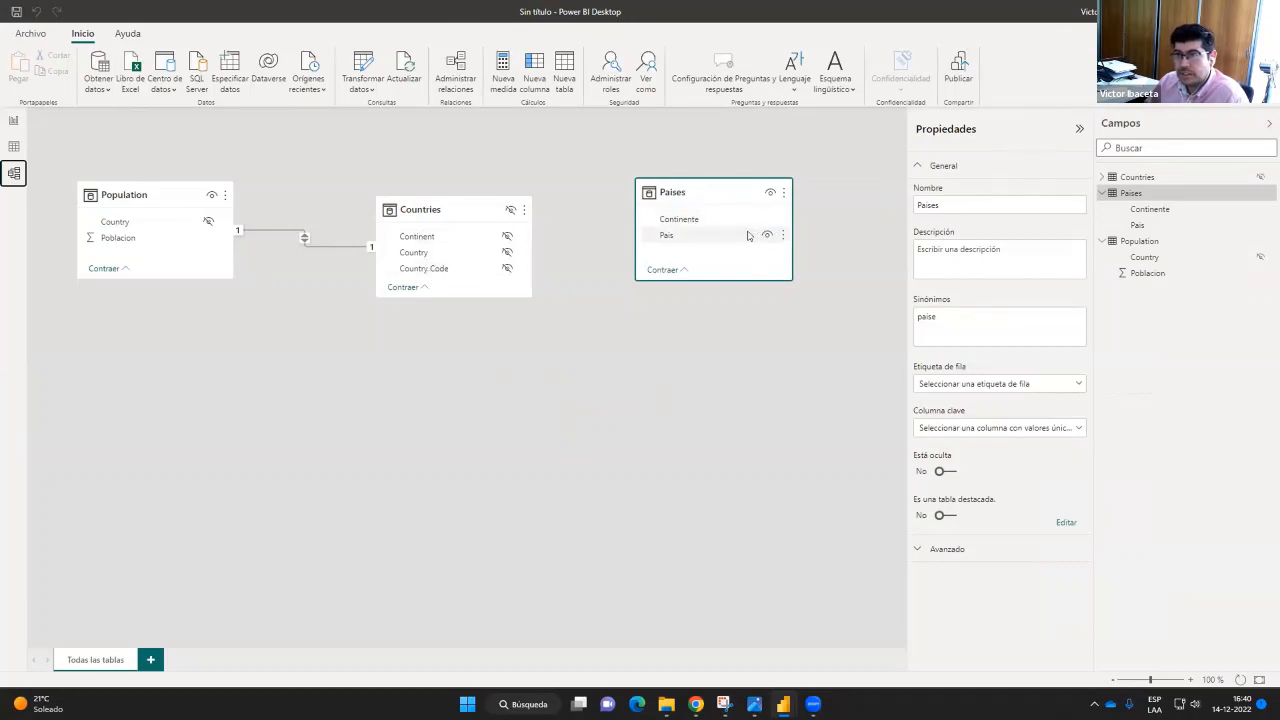
{"action": "left_click", "coordinate": [678, 271]}
{"action": "left_click", "coordinate": [680, 212]}
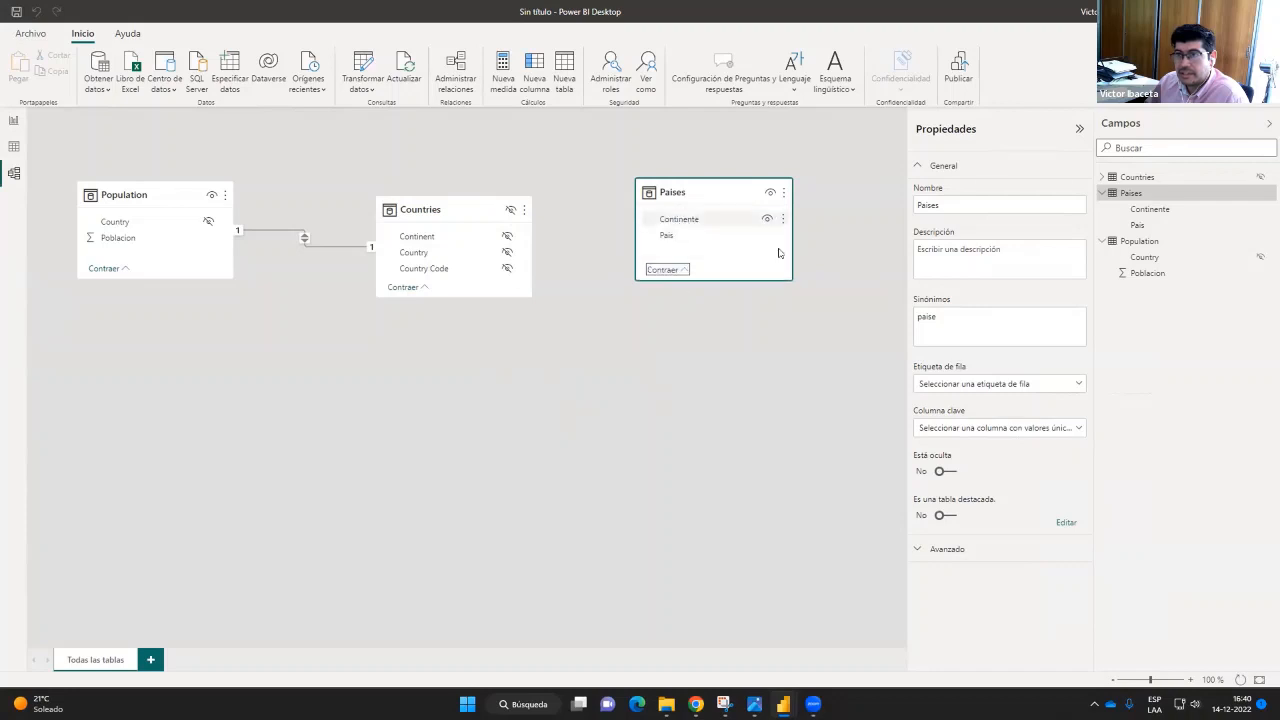
{"action": "left_click_drag", "start_coordinate": [786, 277], "coordinate": [816, 476]}
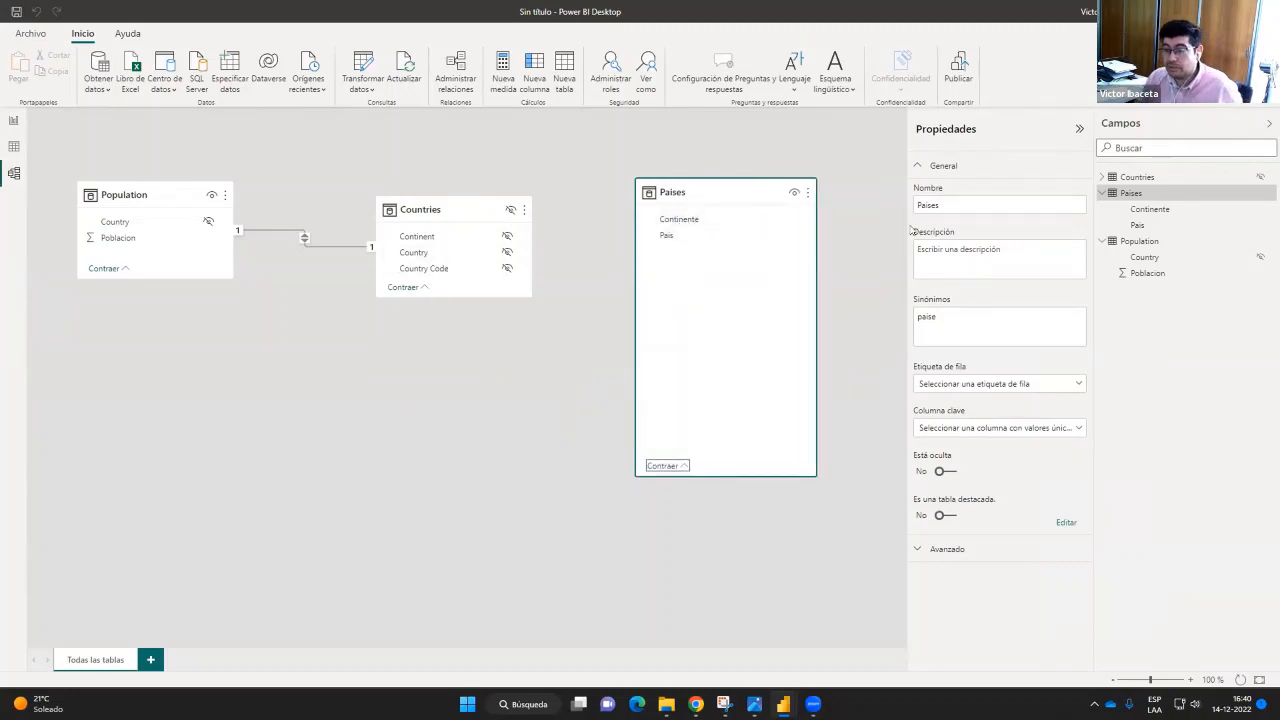
{"action": "left_click", "coordinate": [1102, 177]}
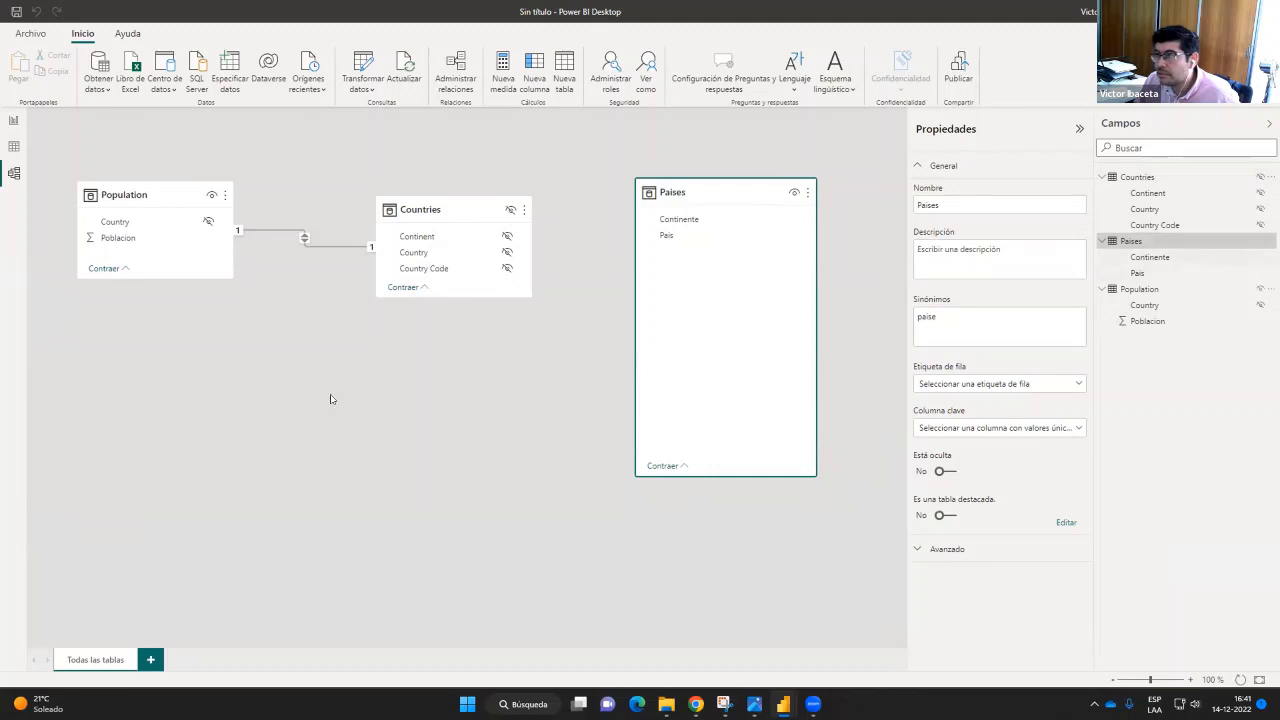
{"action": "left_click", "coordinate": [477, 431]}
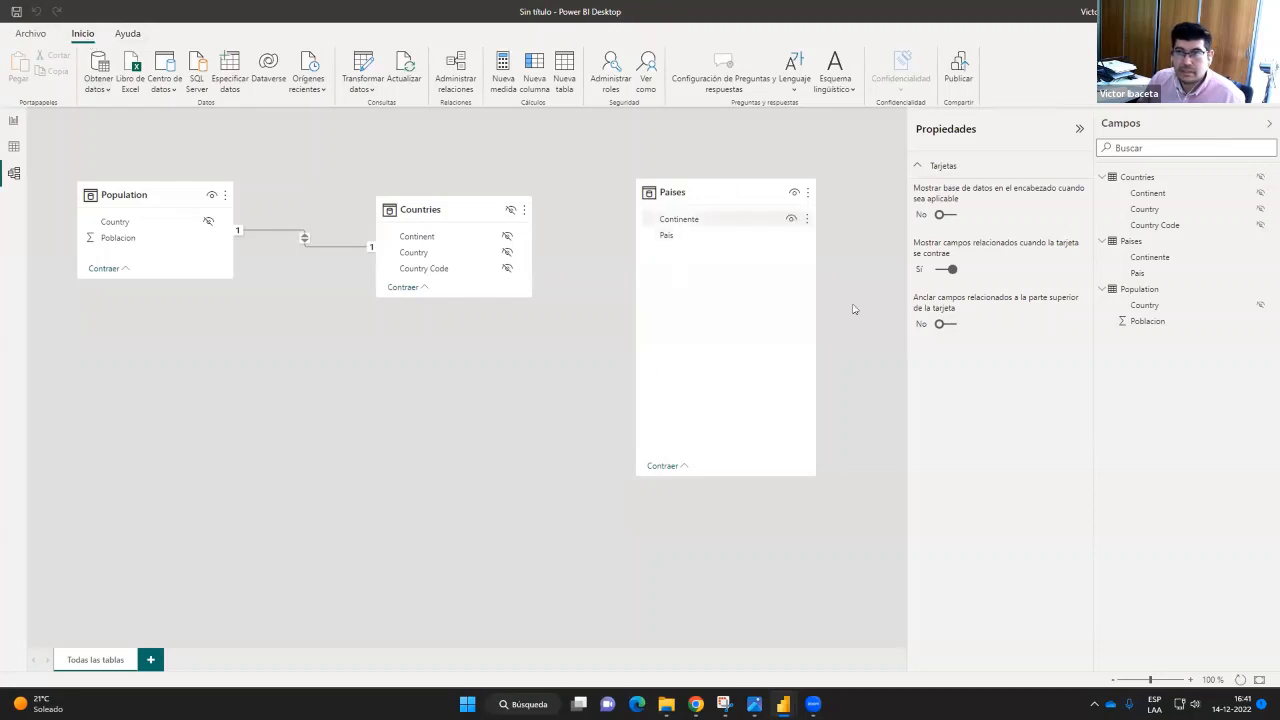
Delete the Paises table from the model
{"action": "left_click", "coordinate": [700, 190]}
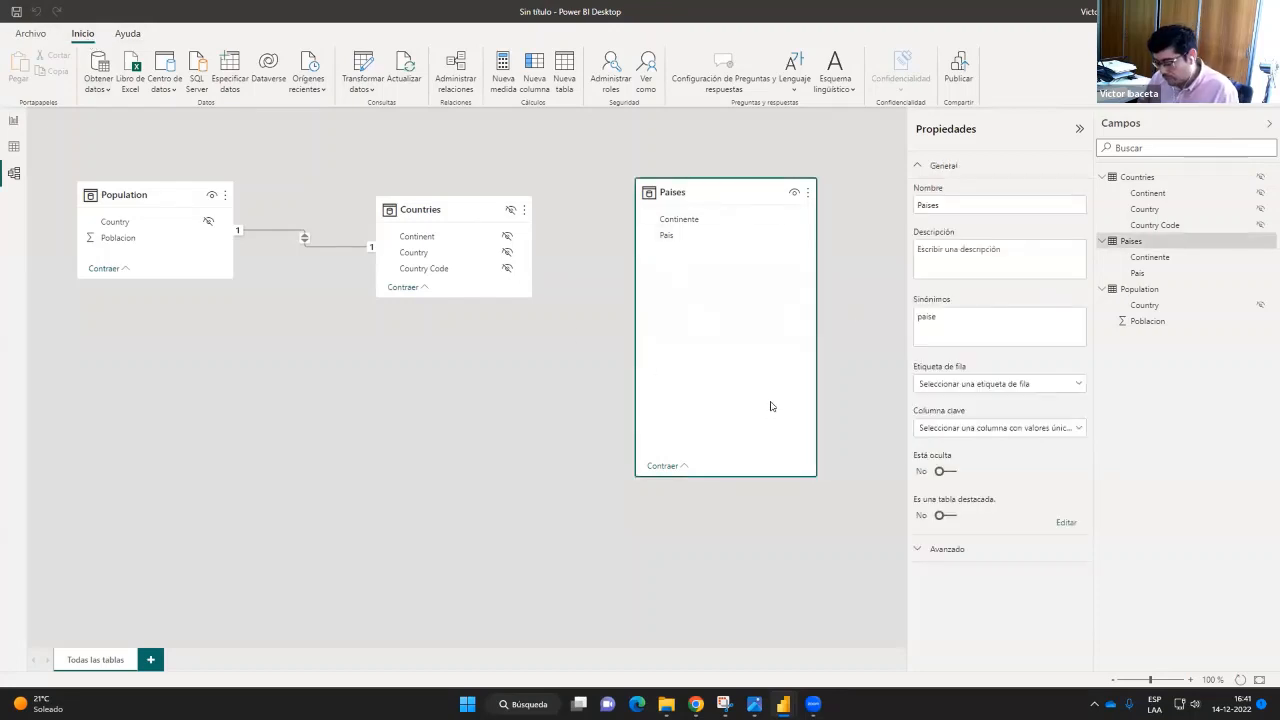
{"action": "key", "text": "Delete"}
{"action": "left_click", "coordinate": [710, 378]}
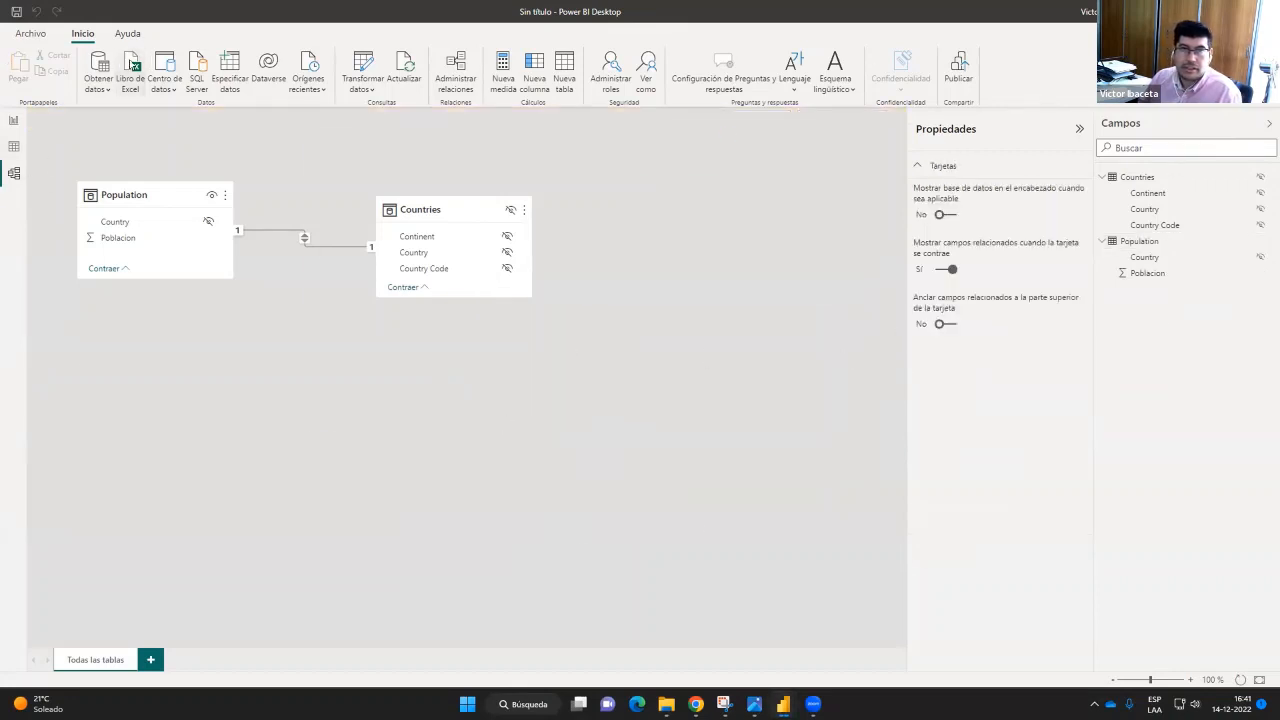
Import the Paises sheet from the Excel workbook Paises.xlsx in the Reporte 1 folder and load it into the model
{"action": "left_click", "coordinate": [140, 76]}
{"action": "left_click", "coordinate": [460, 260]}
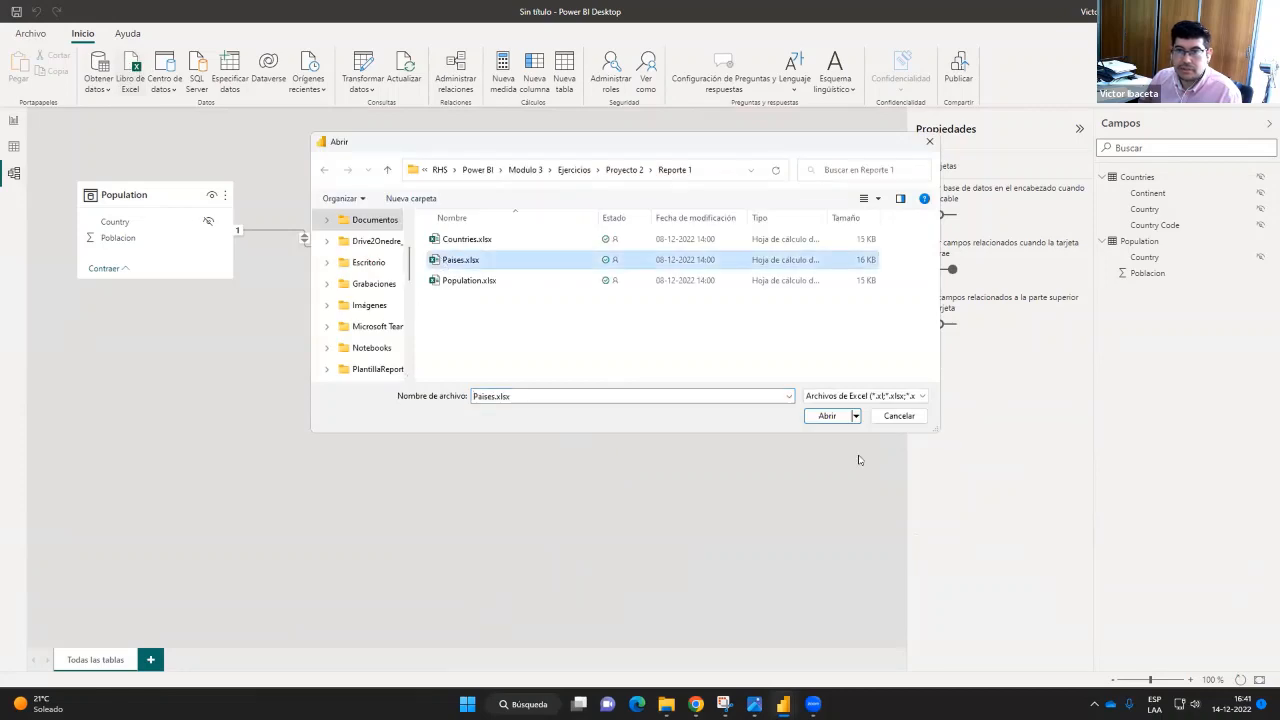
{"action": "left_click", "coordinate": [827, 415]}
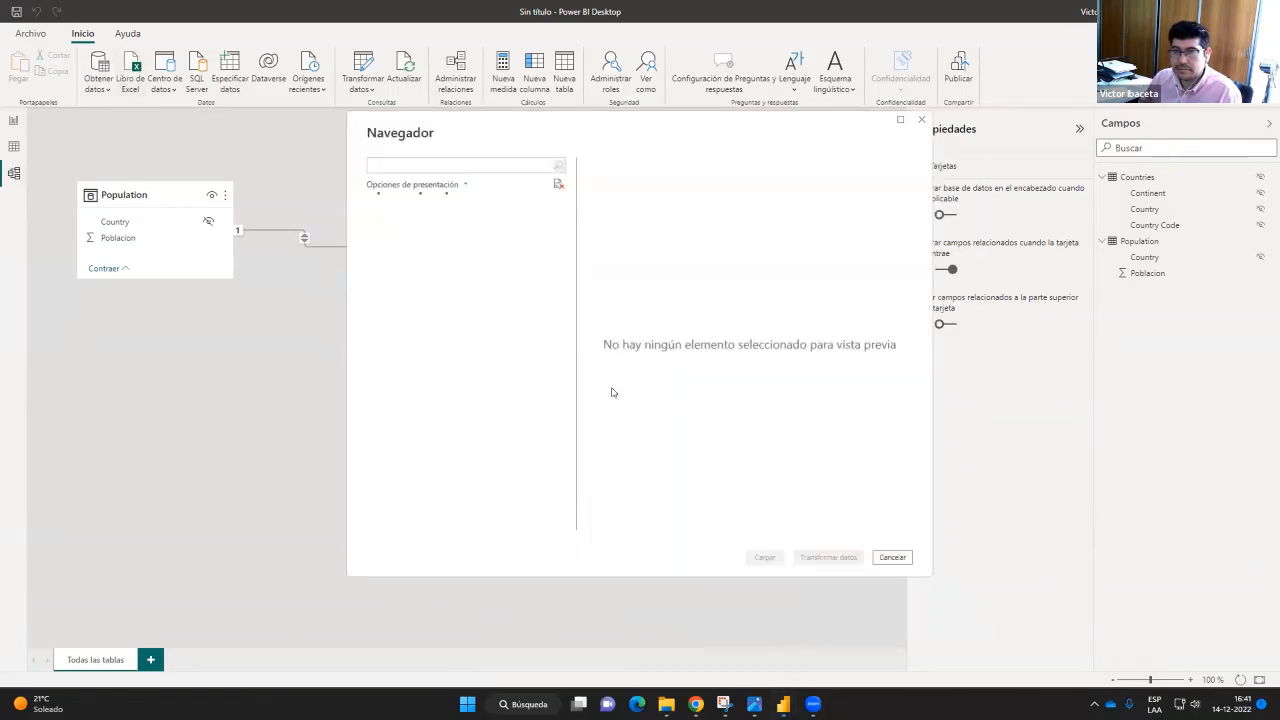
{"action": "left_click", "coordinate": [387, 220]}
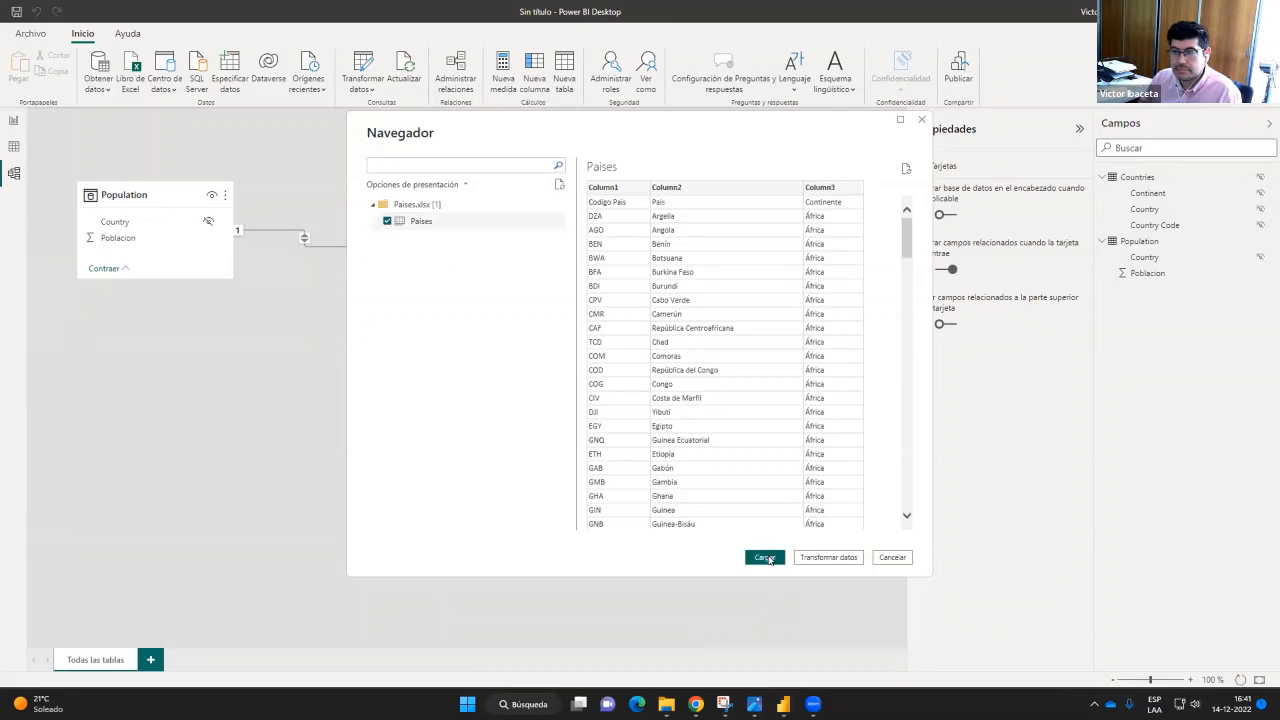
{"action": "left_click", "coordinate": [766, 557]}
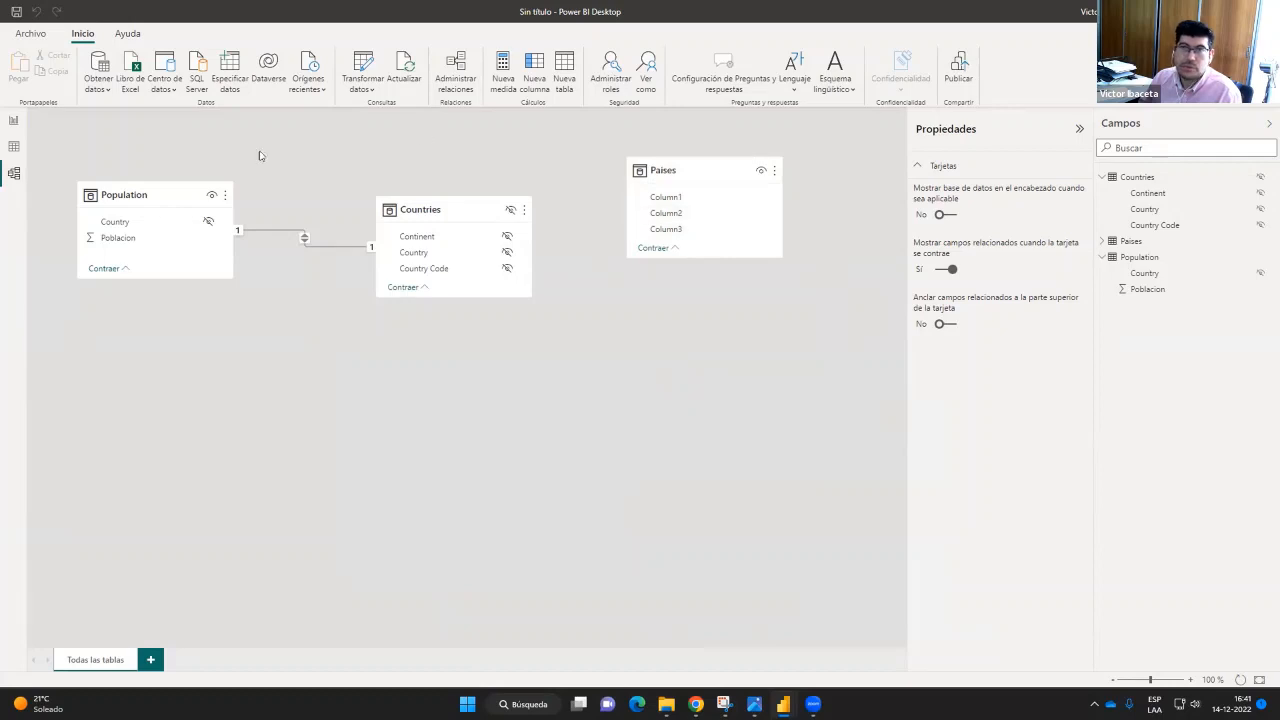
Use the first row of the Paises query as column headers in Power Query and apply the change to the model
{"action": "left_click", "coordinate": [364, 70]}
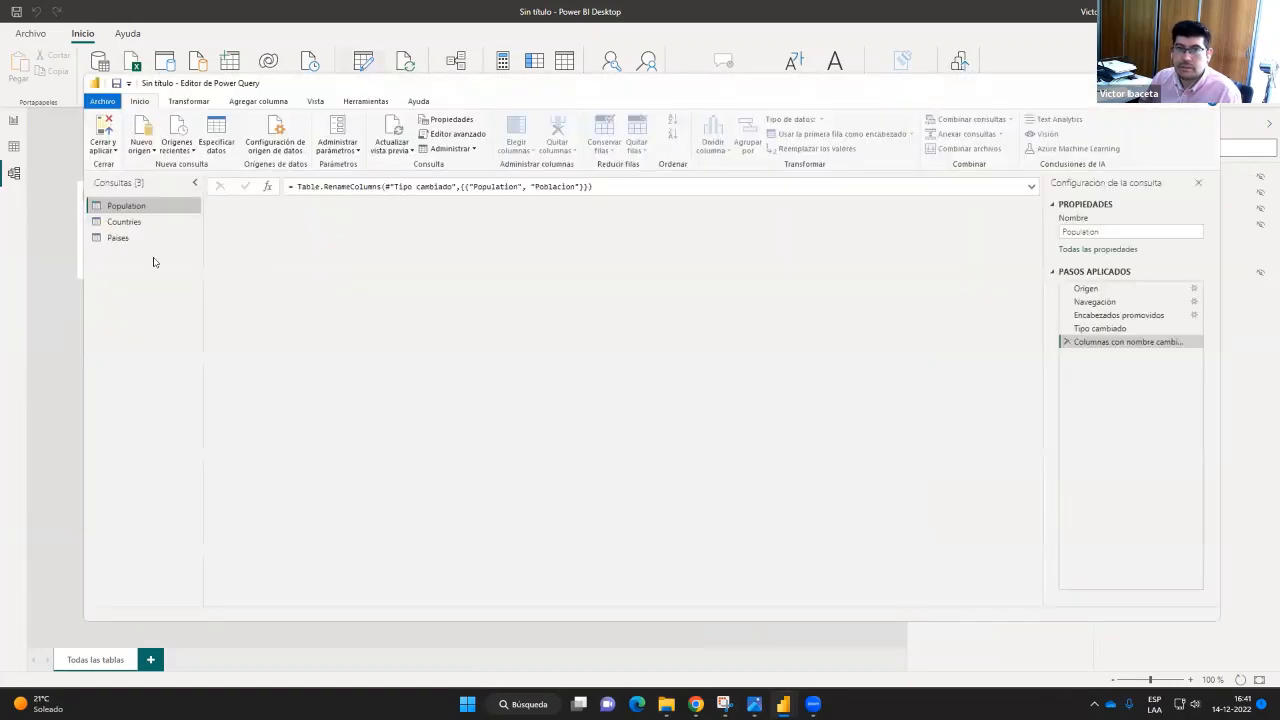
{"action": "left_click", "coordinate": [145, 238]}
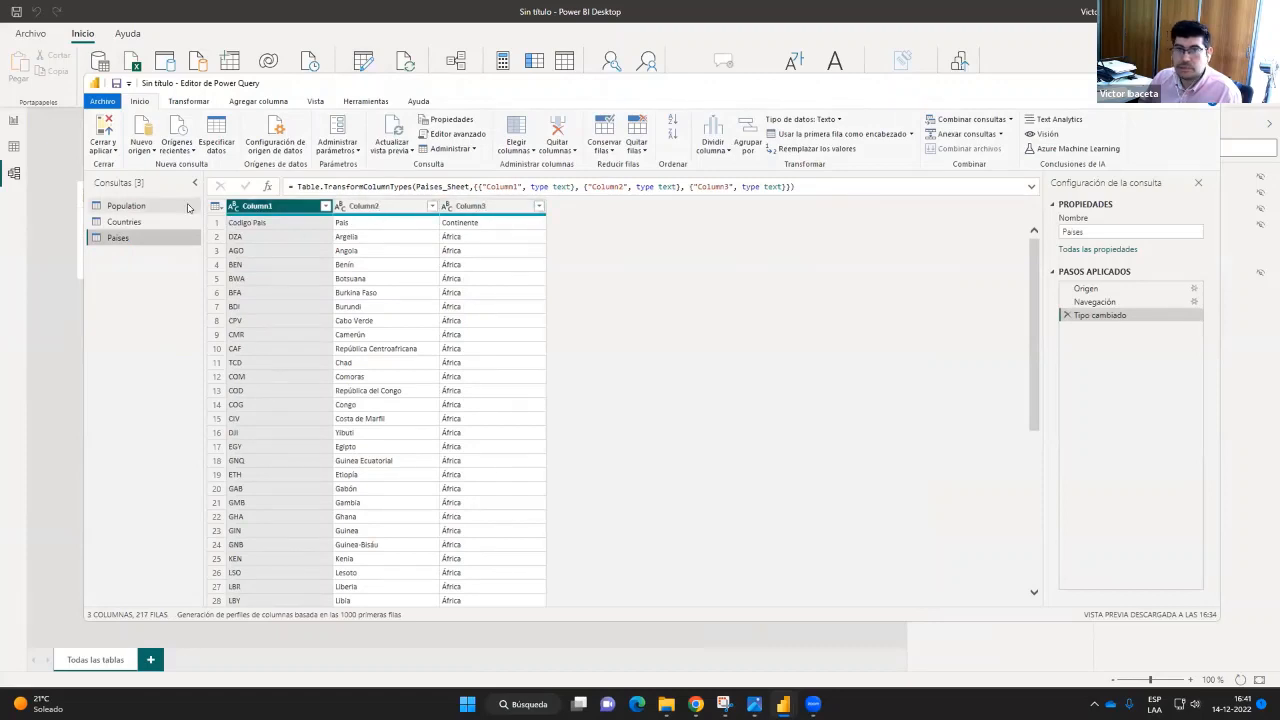
{"action": "left_click", "coordinate": [836, 135]}
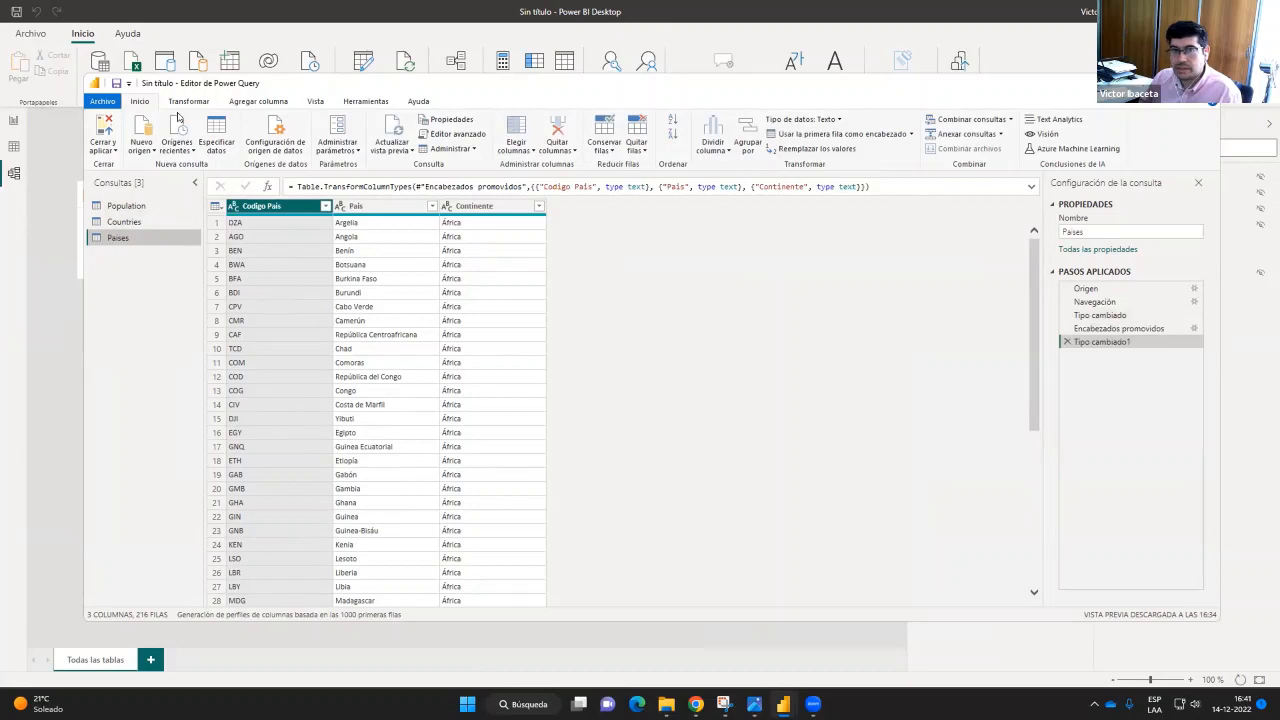
{"action": "left_click", "coordinate": [103, 132]}
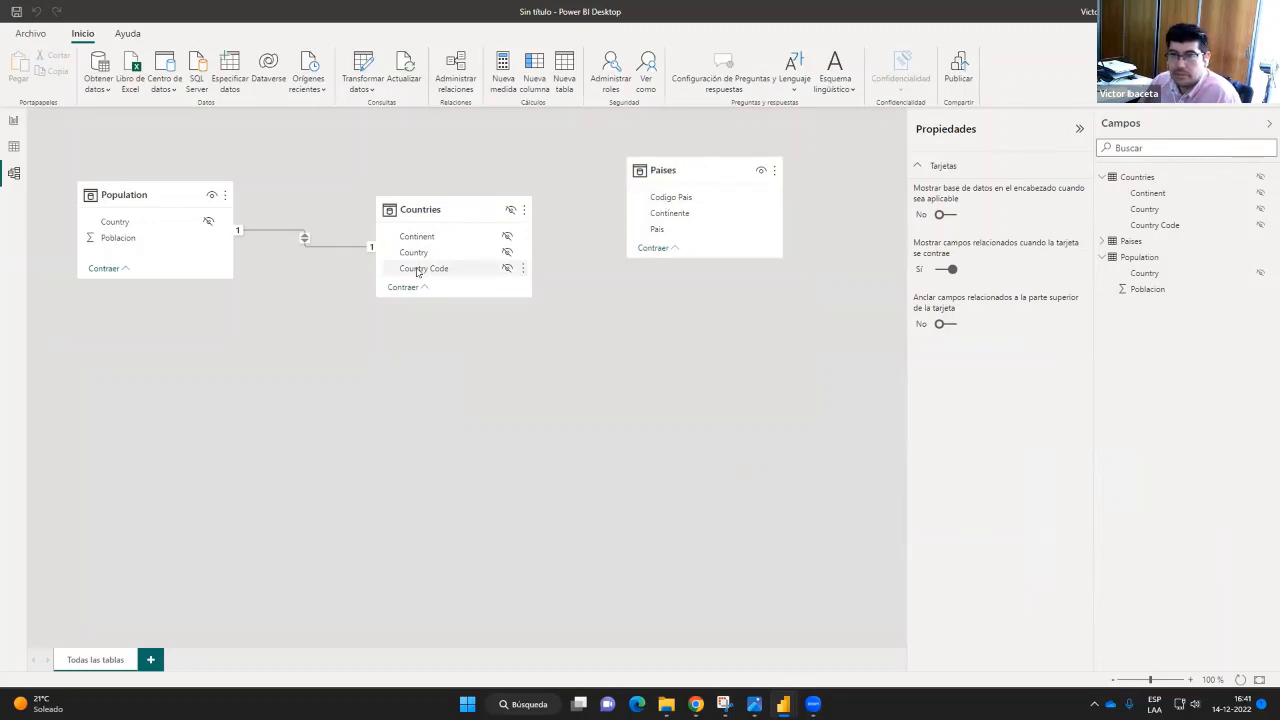
Relate Country Code in Countries to Codigo Pais in Paises and check the report table and the Paises fields
{"action": "left_click_drag", "start_coordinate": [418, 272], "coordinate": [735, 201]}
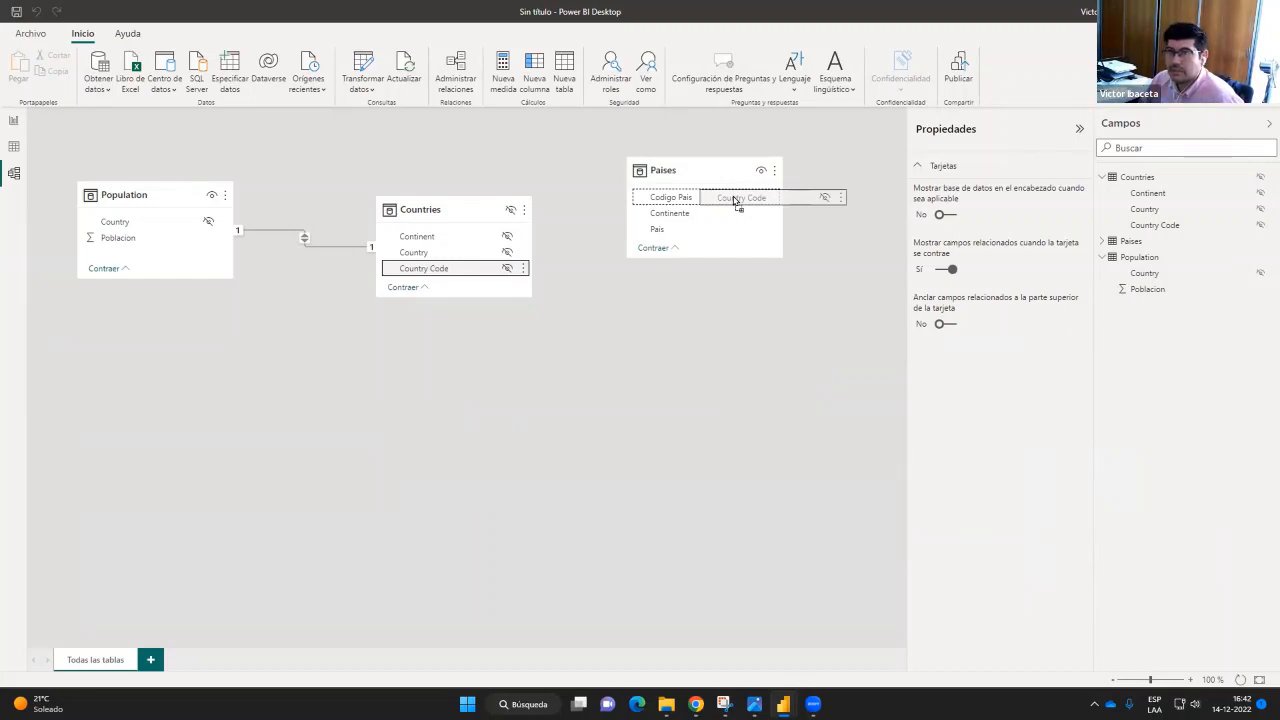
{"action": "left_click_drag", "start_coordinate": [734, 200], "coordinate": [734, 200]}
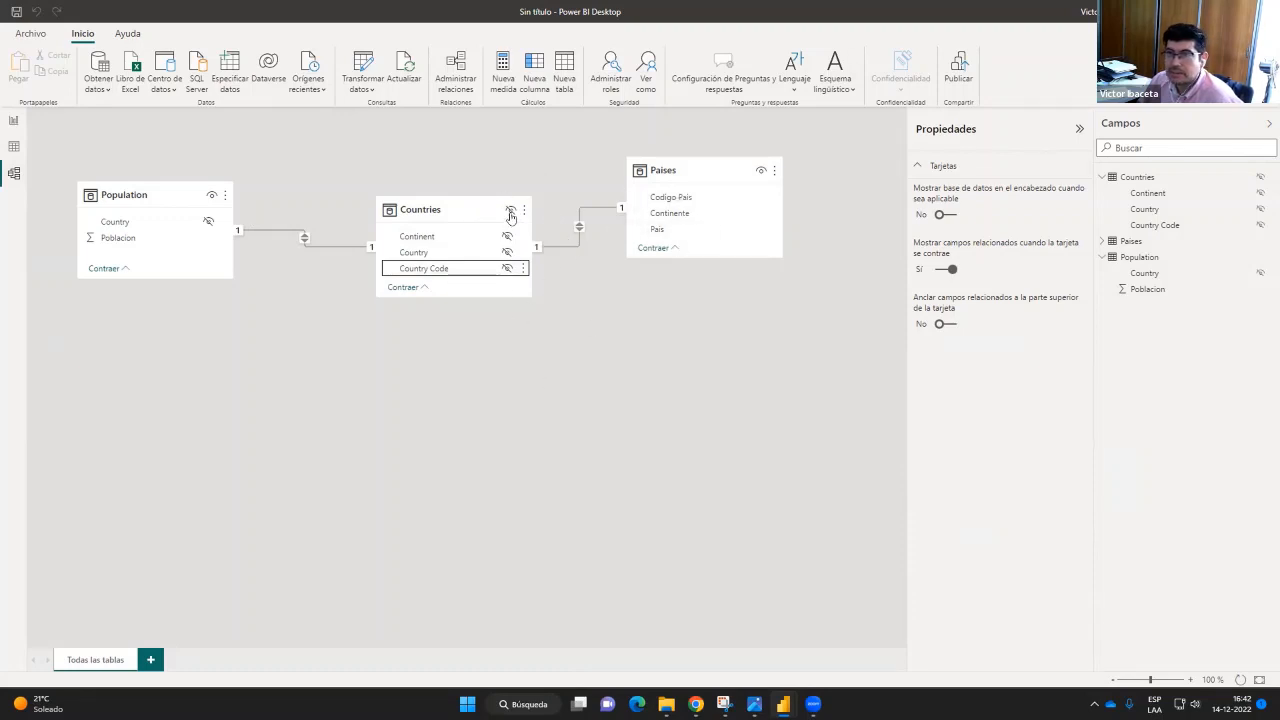
{"action": "left_click", "coordinate": [13, 121]}
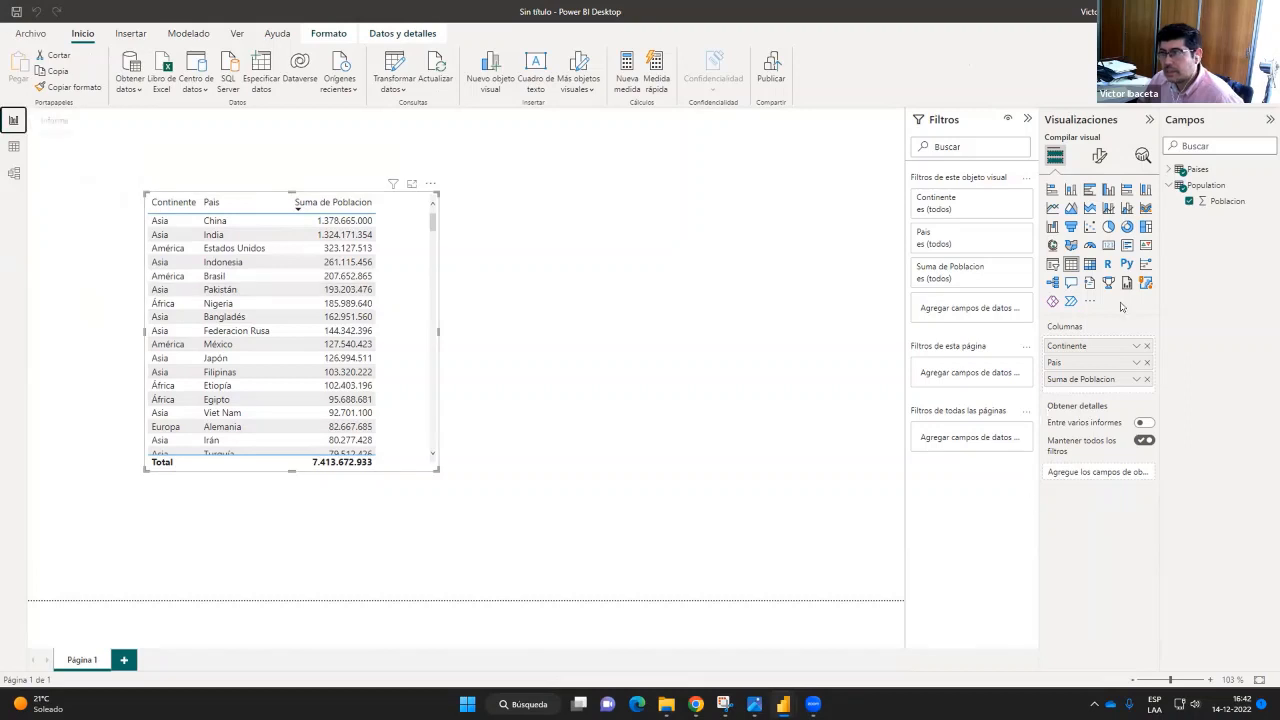
{"action": "left_click", "coordinate": [1176, 169]}
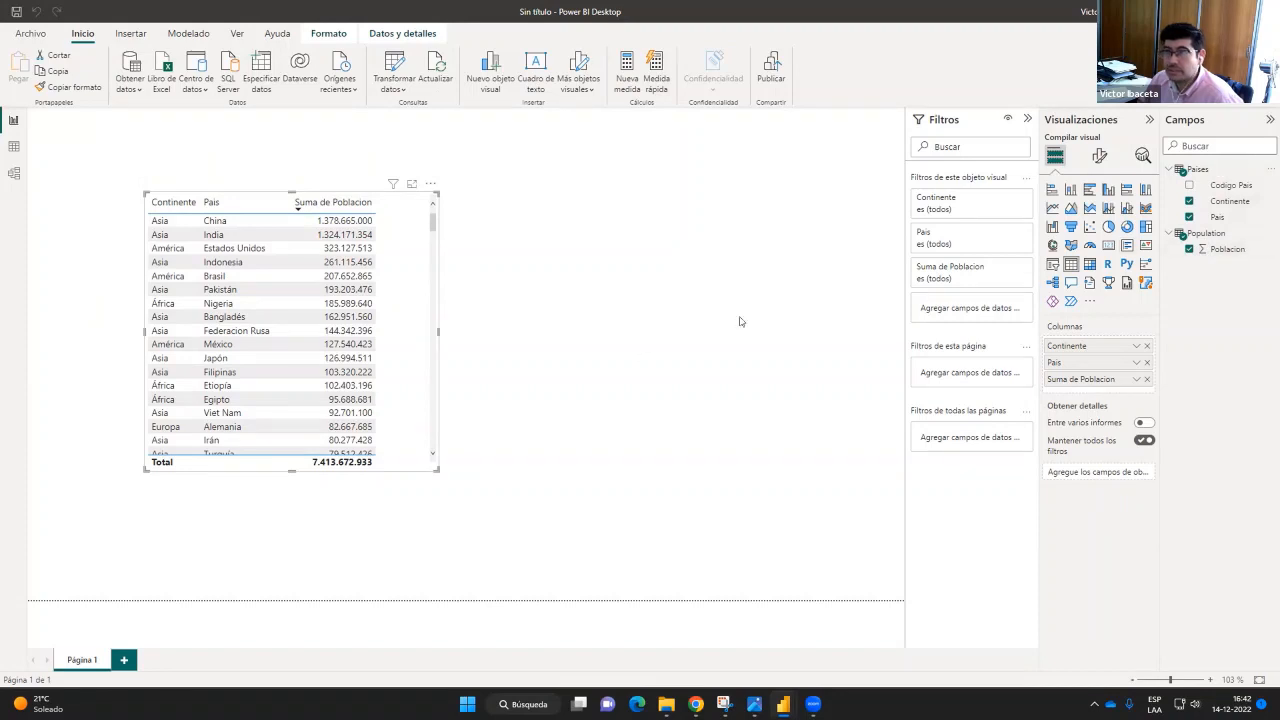
Hide the Codigo Pais column of the Paises table from the report view
{"action": "left_click", "coordinate": [14, 173]}
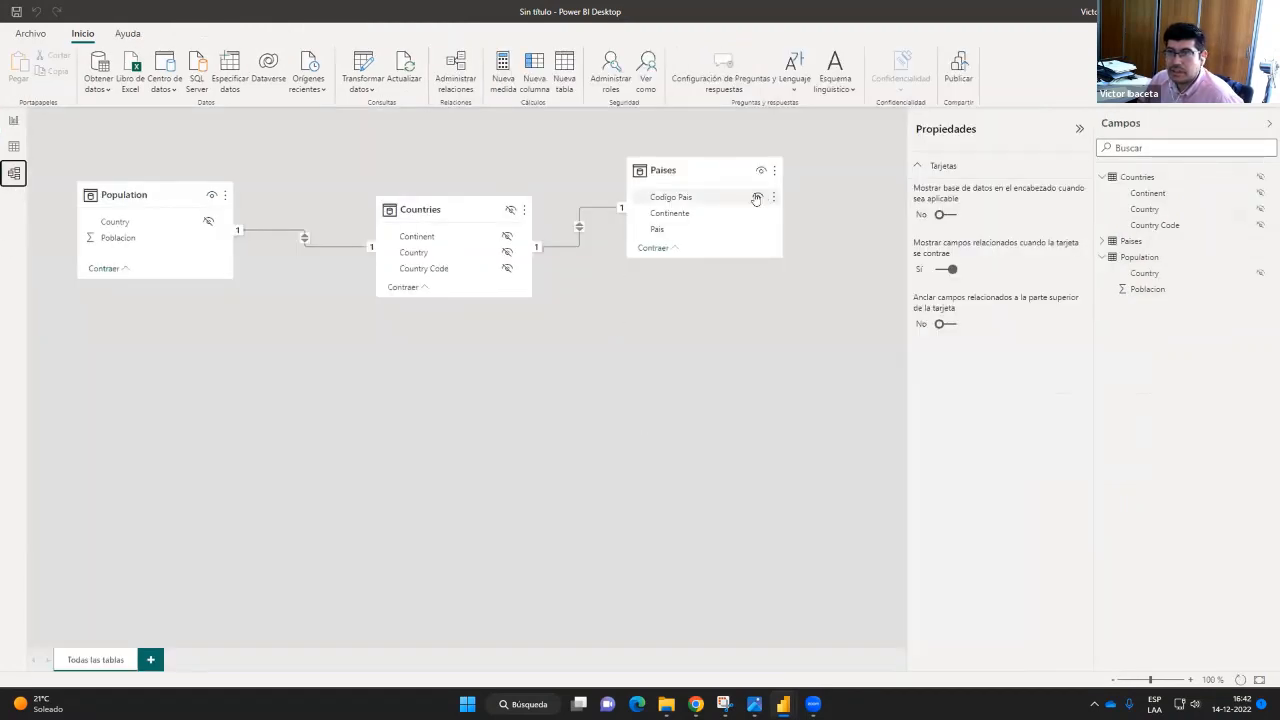
{"action": "left_click", "coordinate": [674, 202]}
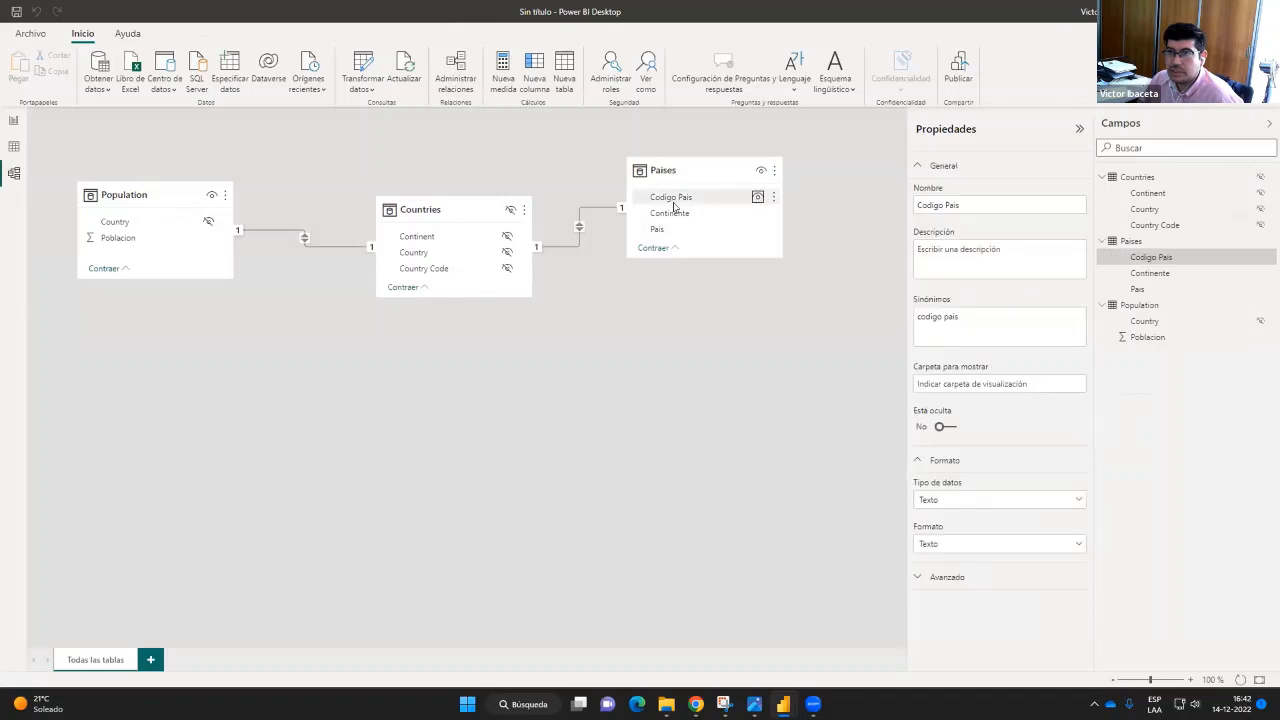
{"action": "left_click", "coordinate": [14, 120]}
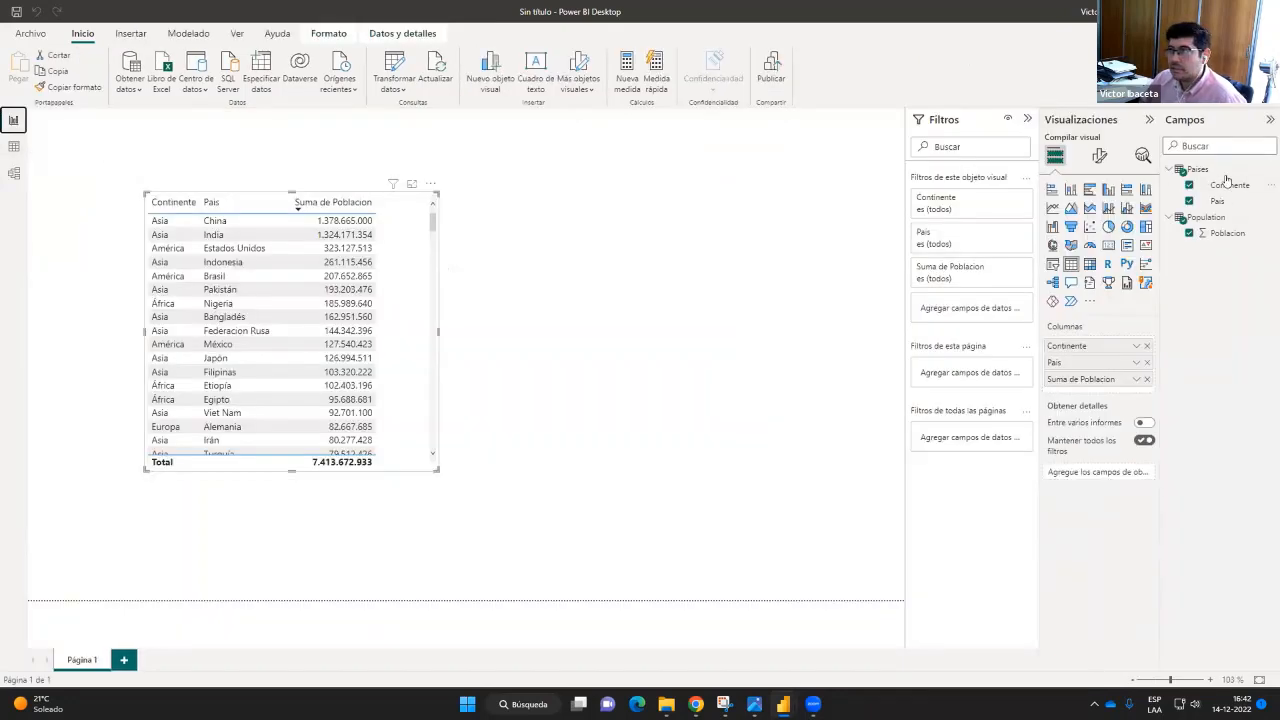
Rename the Suma de Poblacion column to Poblacion within the table visual only
{"action": "left_click", "coordinate": [1230, 236]}
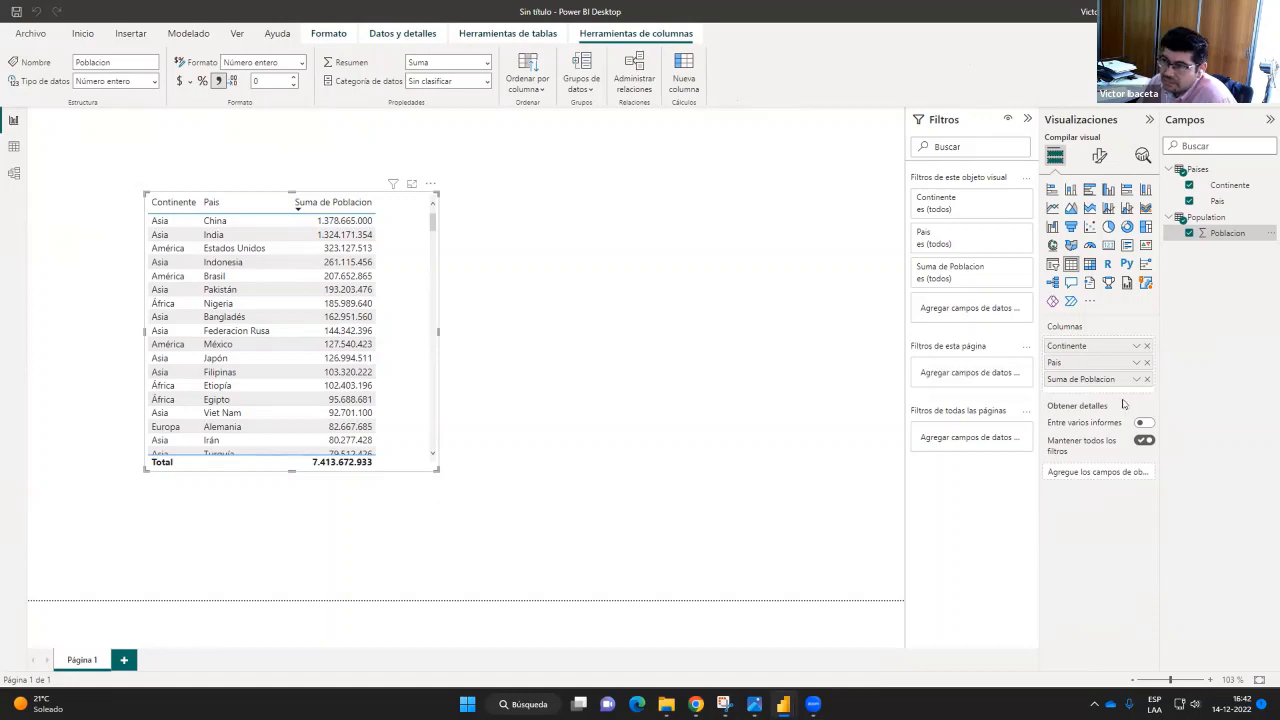
{"action": "double_click", "coordinate": [1070, 383]}
{"action": "left_click", "coordinate": [1076, 379]}
{"action": "left_click_drag", "start_coordinate": [1080, 379], "coordinate": [1026, 380]}
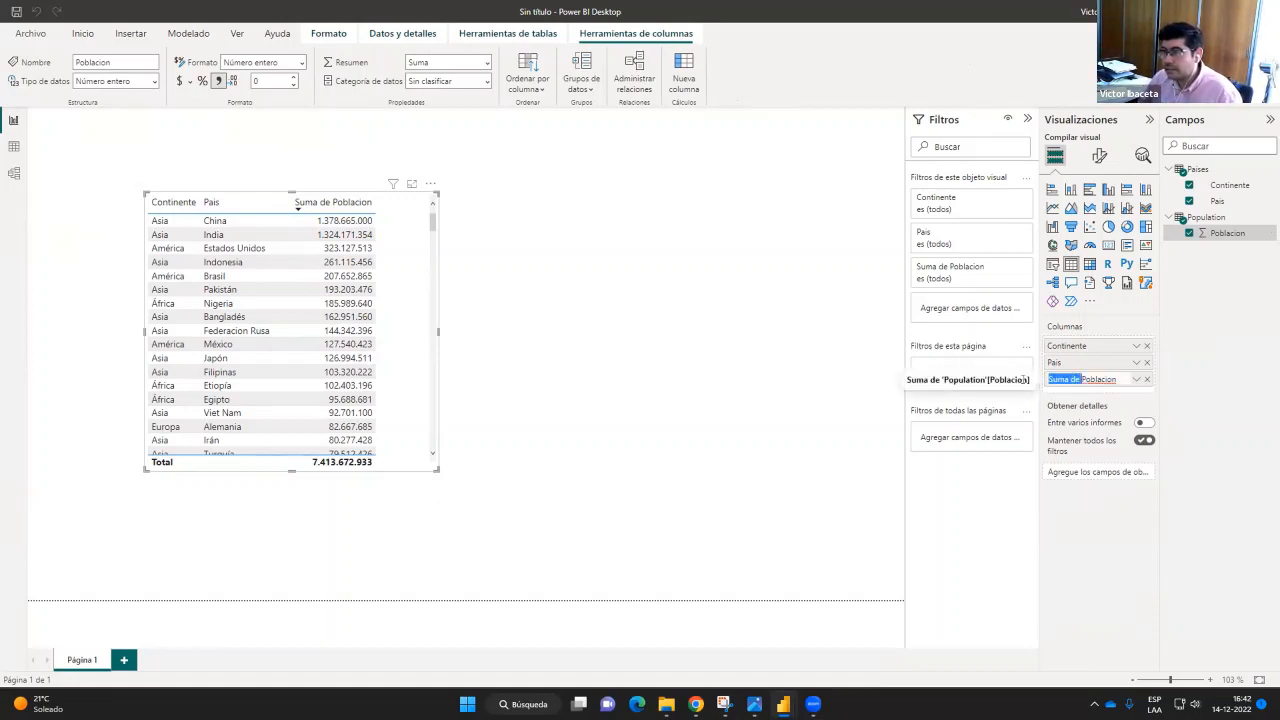
{"action": "key", "text": "BackSpace"}
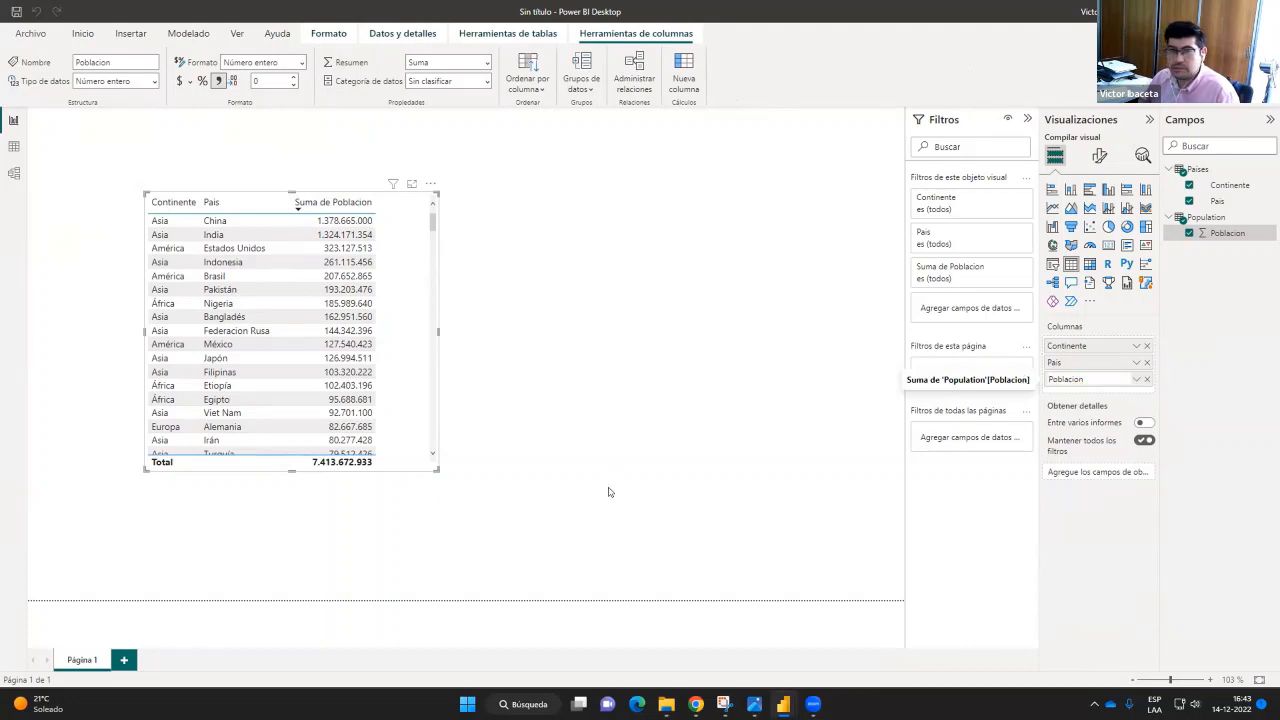
{"action": "key", "text": "Return"}
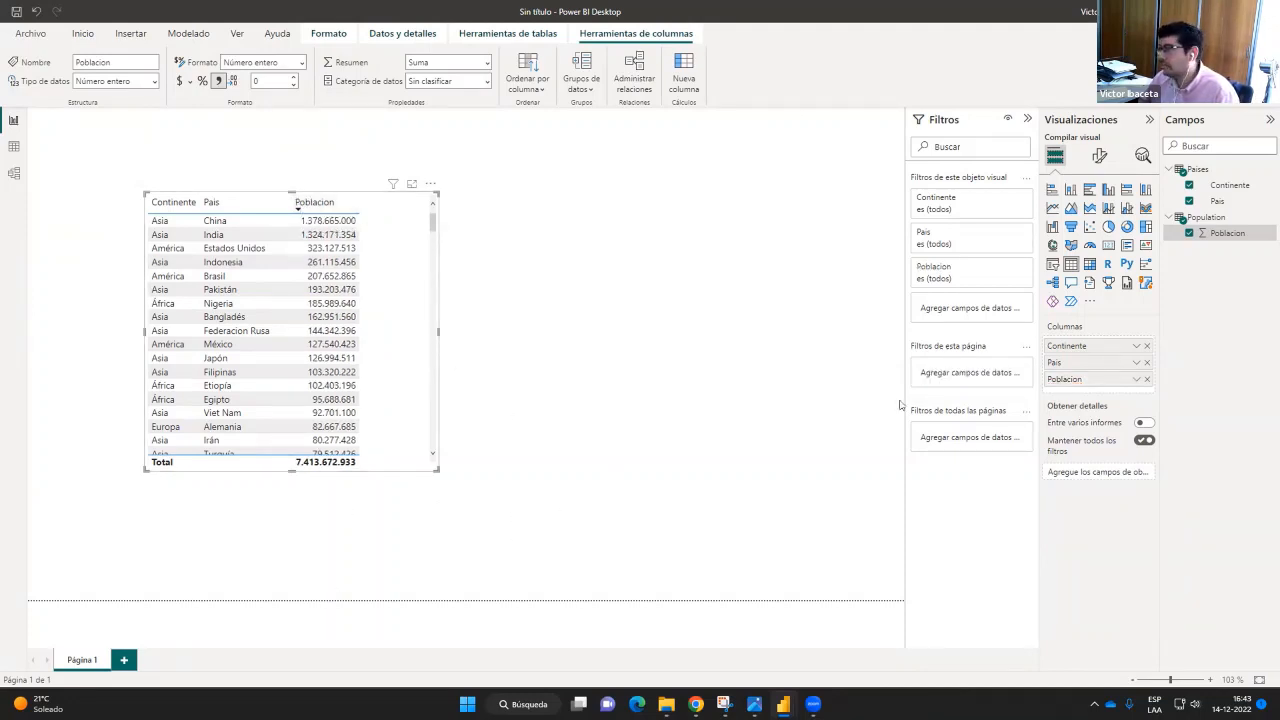
{"action": "left_click", "coordinate": [297, 206]}
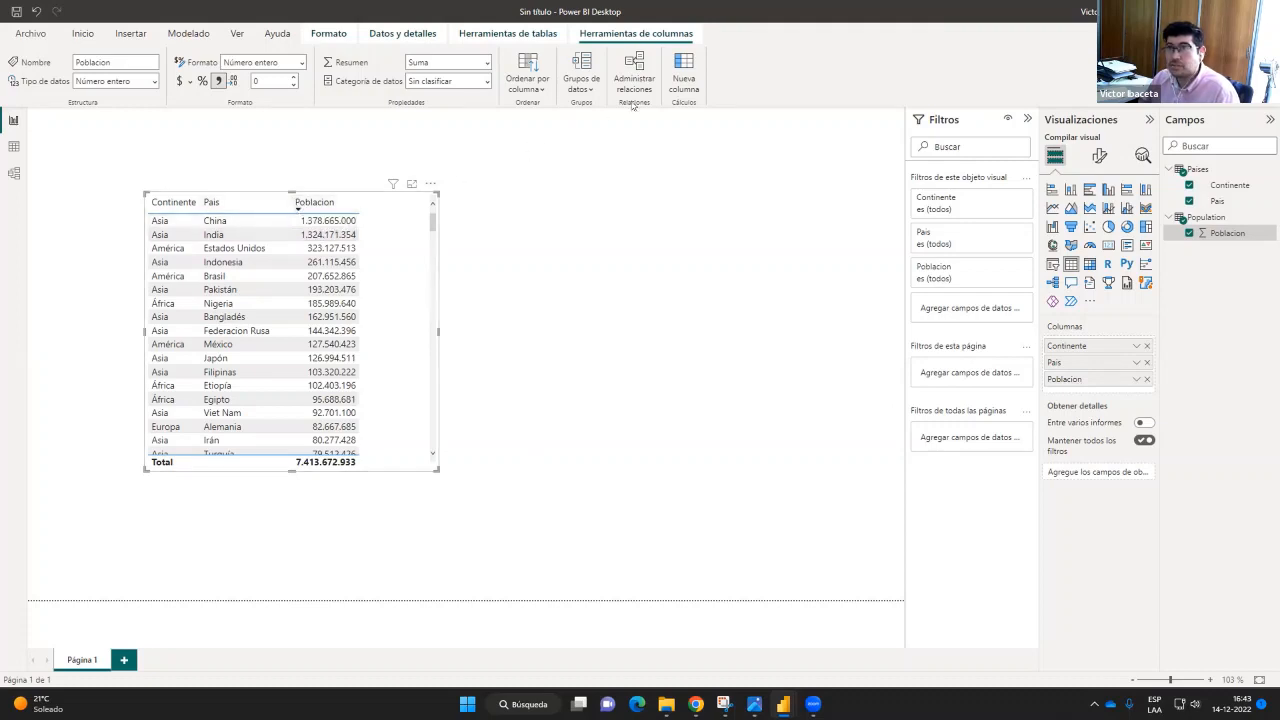
{"action": "double_click", "coordinate": [1063, 381]}
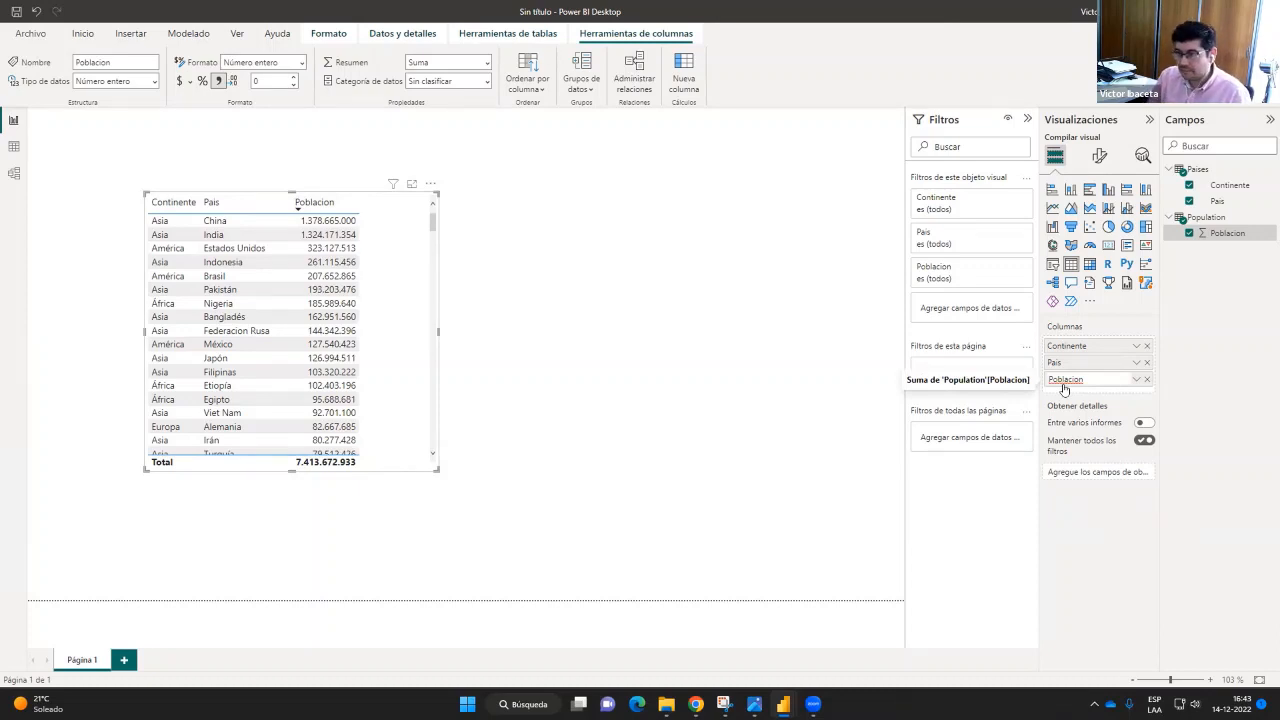
{"action": "type", "text": "Suma de"}
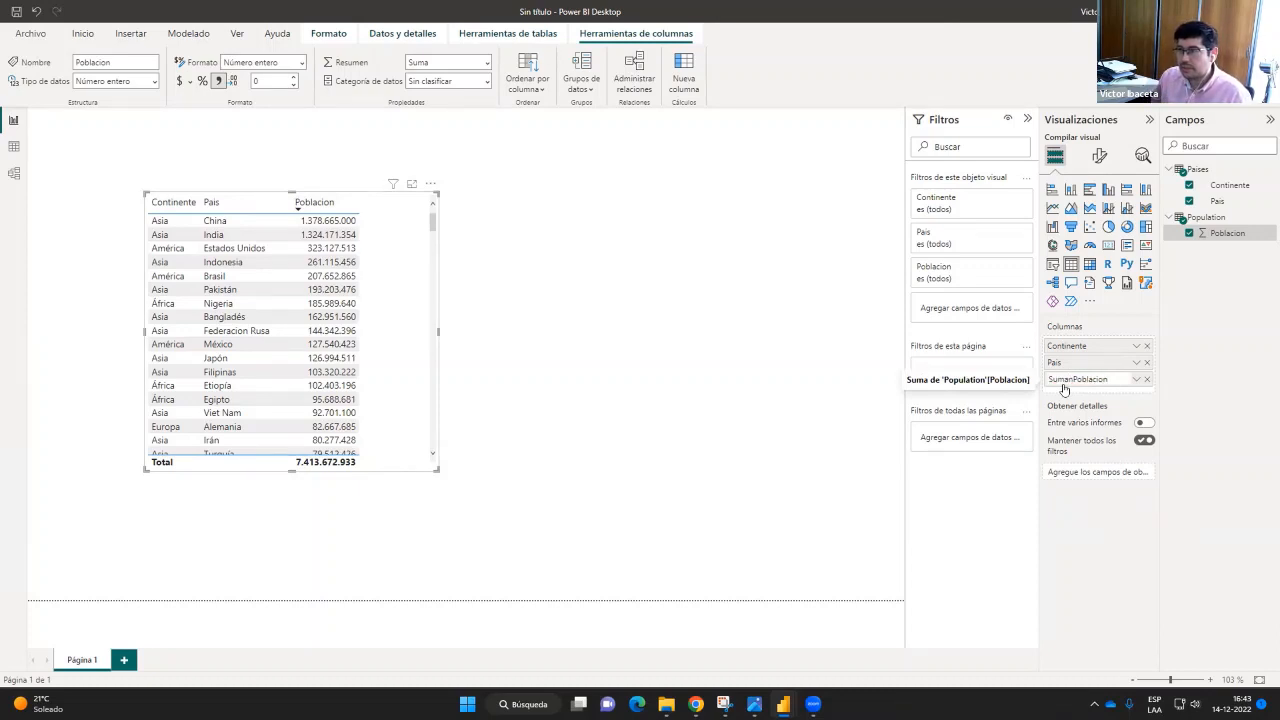
{"action": "key", "text": "BackSpace"}
{"action": "key", "text": "BackSpace"}
{"action": "key", "text": "BackSpace"}
{"action": "key", "text": "BackSpace"}
{"action": "key", "text": "BackSpace"}
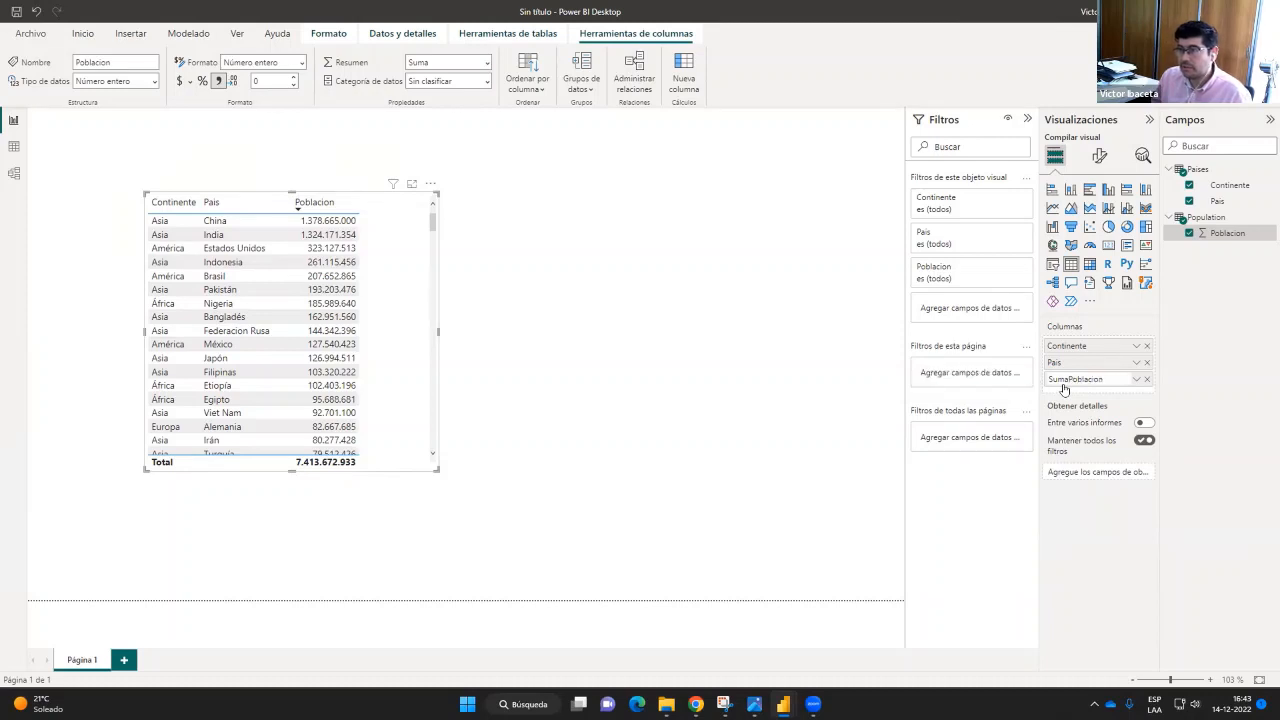
{"action": "key", "text": "Return"}
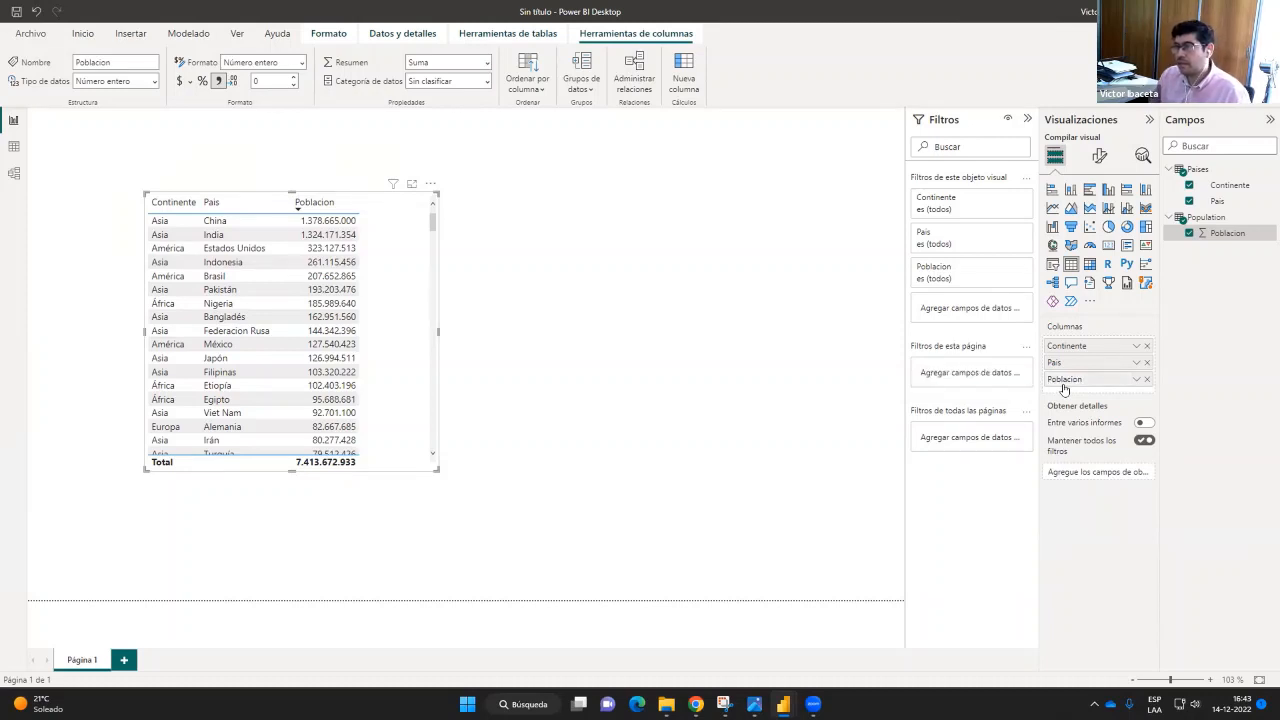
Sort the table by Poblacion ascending, and switch the Poblacion aggregation to Mínimo and back to Suma
{"action": "left_click", "coordinate": [646, 308]}
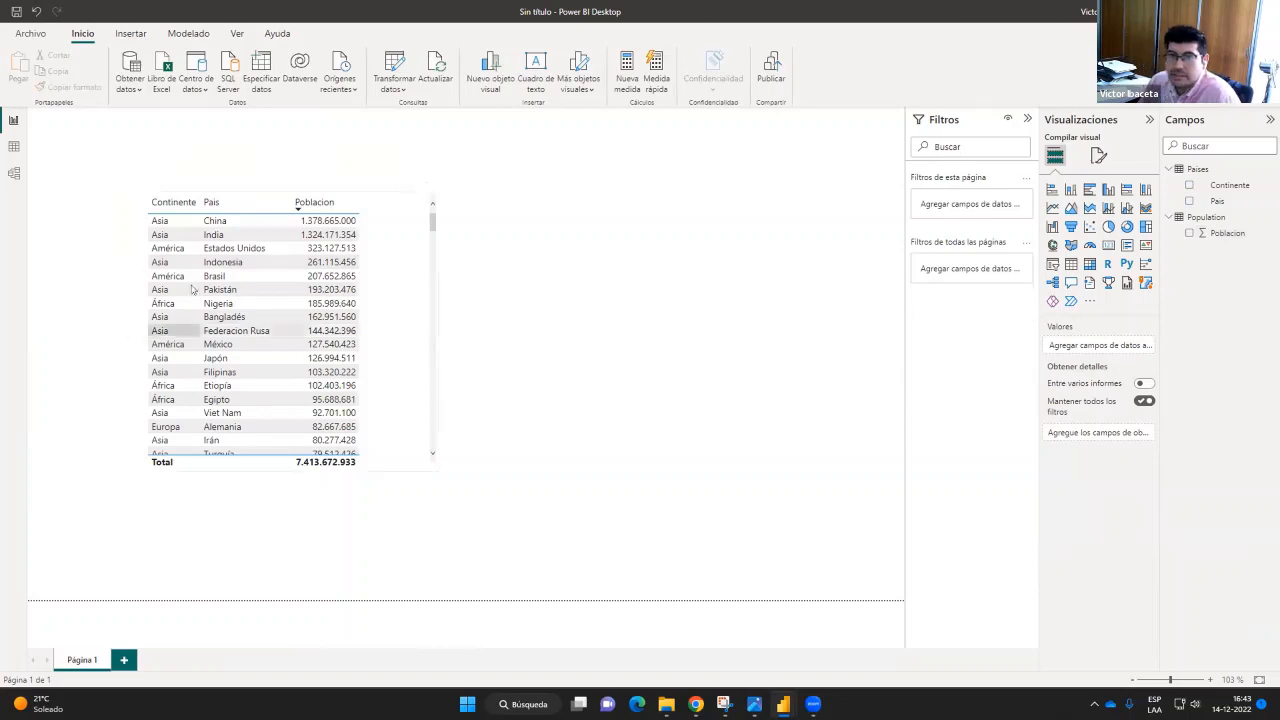
{"action": "left_click", "coordinate": [330, 203]}
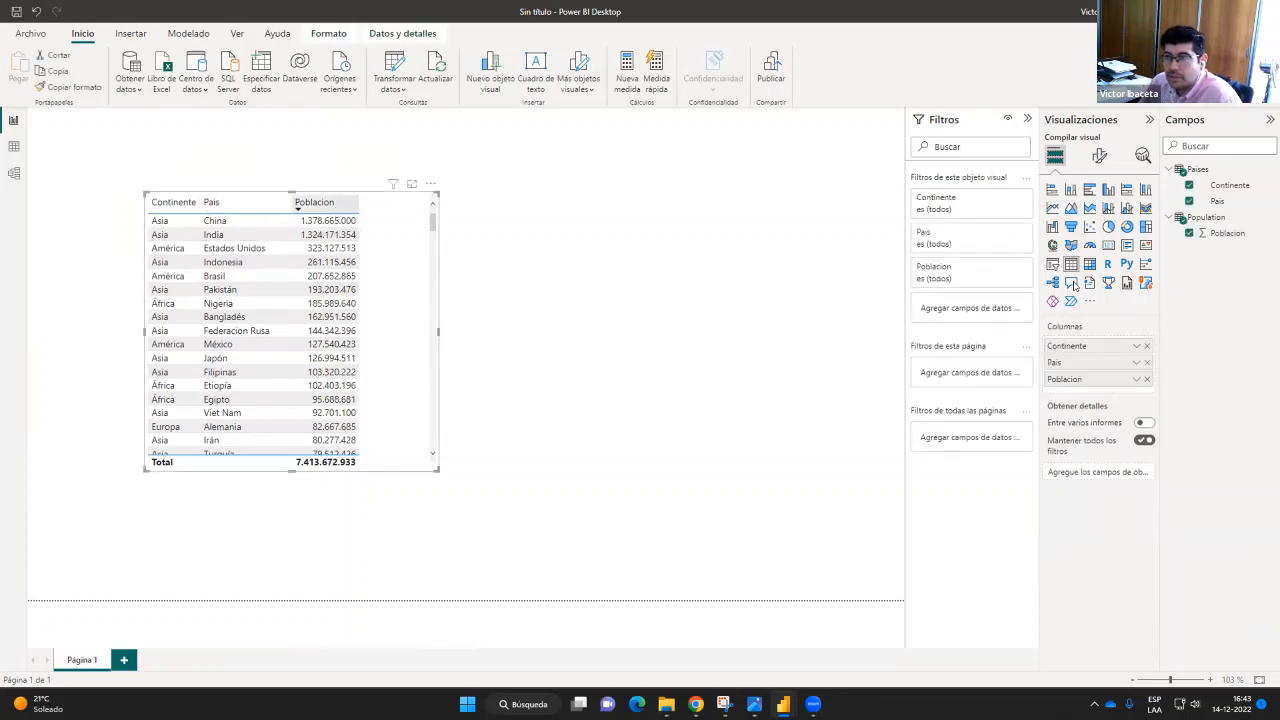
{"action": "left_click", "coordinate": [1136, 379]}
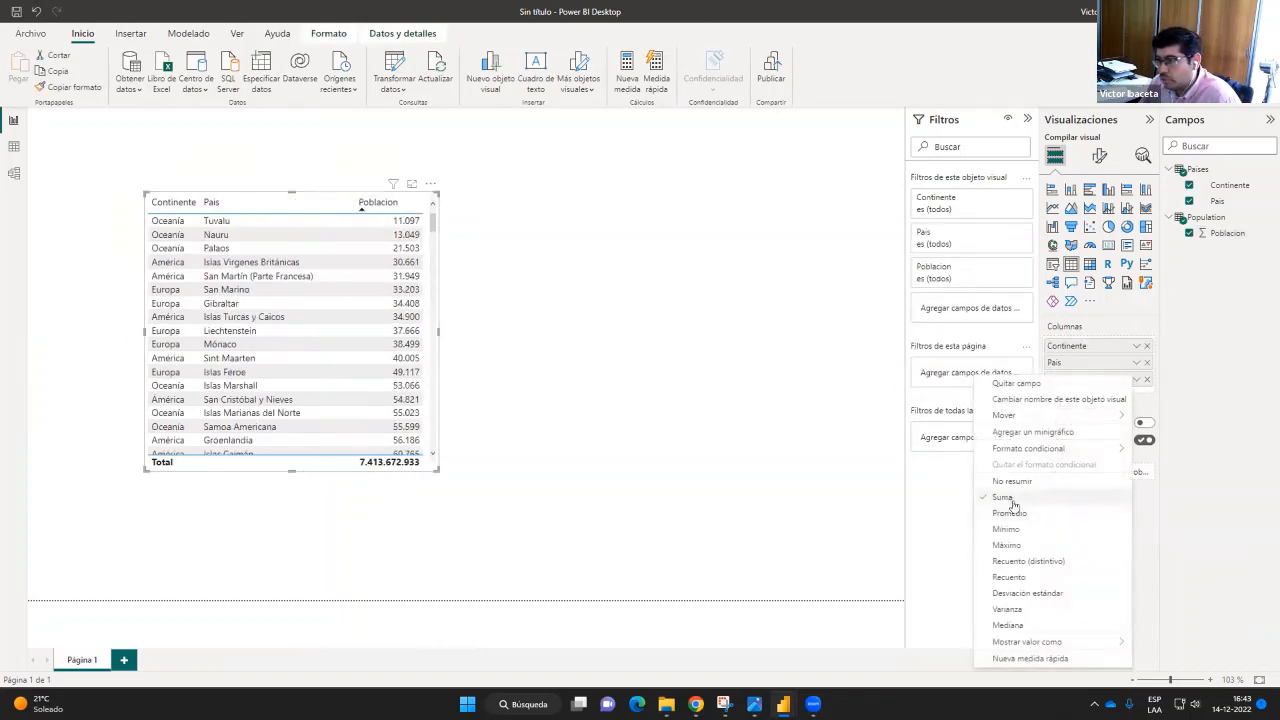
{"action": "left_click", "coordinate": [1006, 529]}
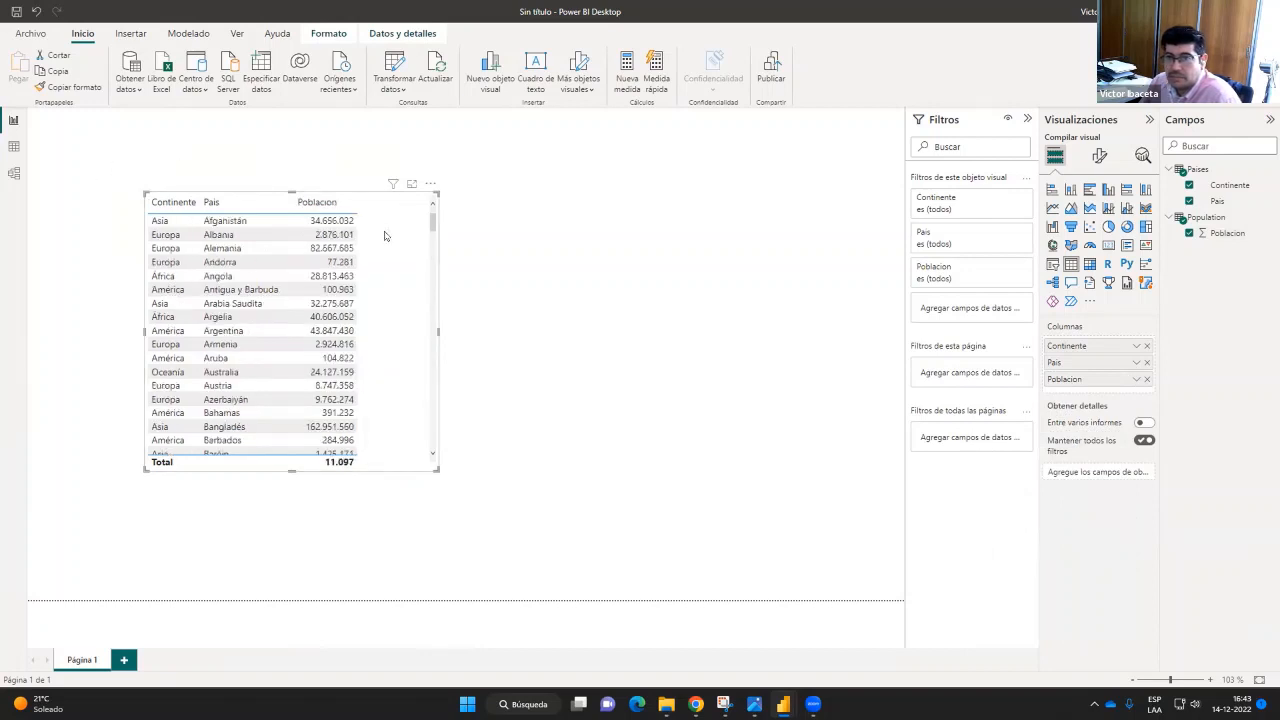
{"action": "left_click", "coordinate": [1136, 379]}
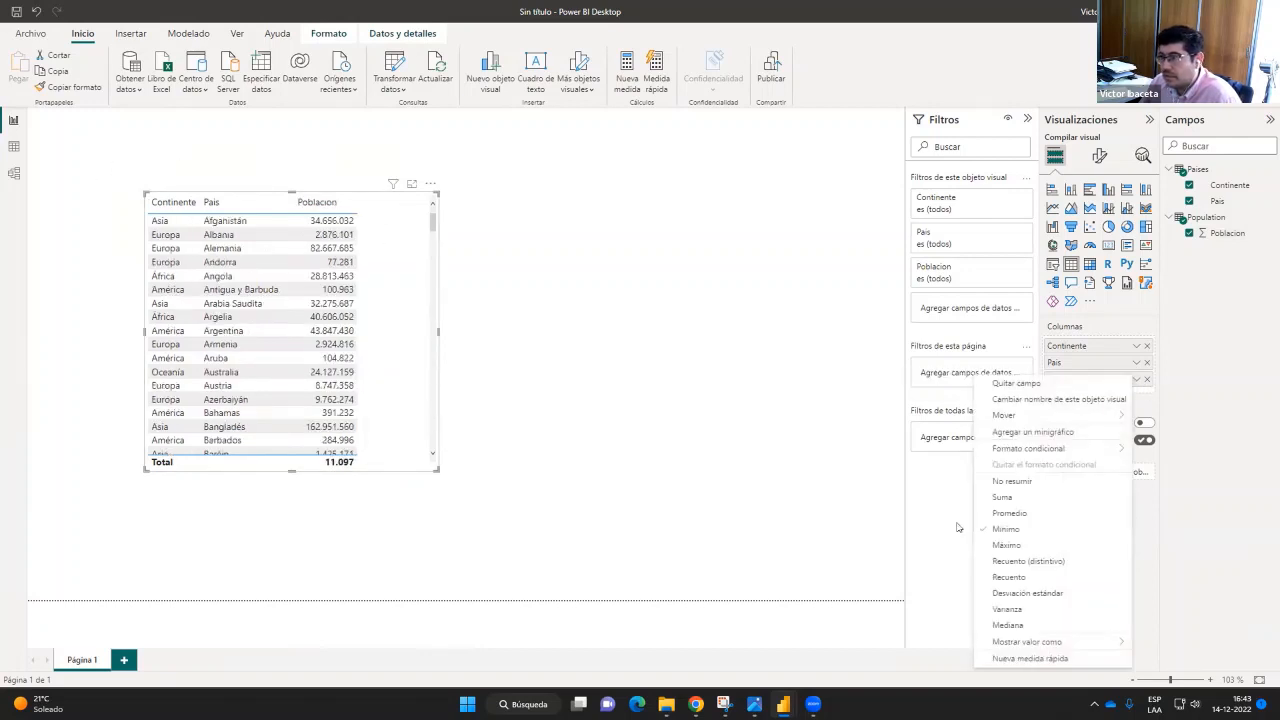
{"action": "left_click", "coordinate": [1002, 497]}
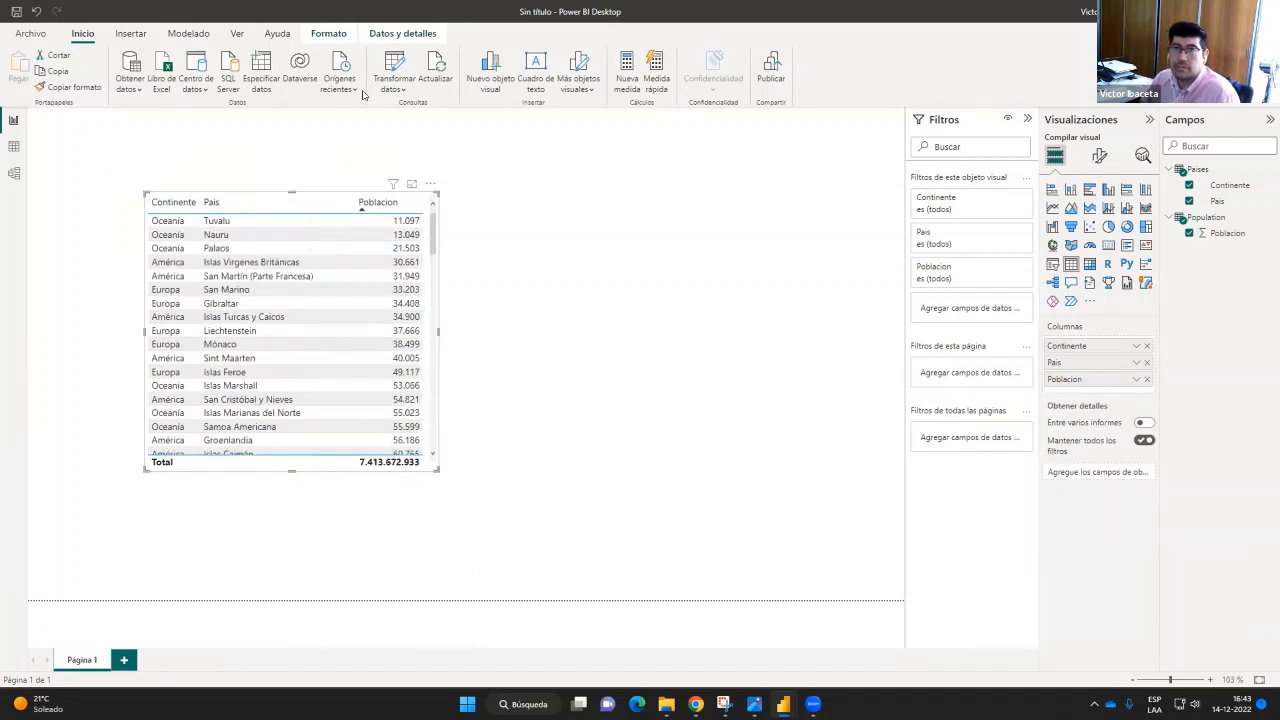
{"action": "left_click", "coordinate": [1131, 381]}
{"action": "left_click", "coordinate": [1000, 493]}
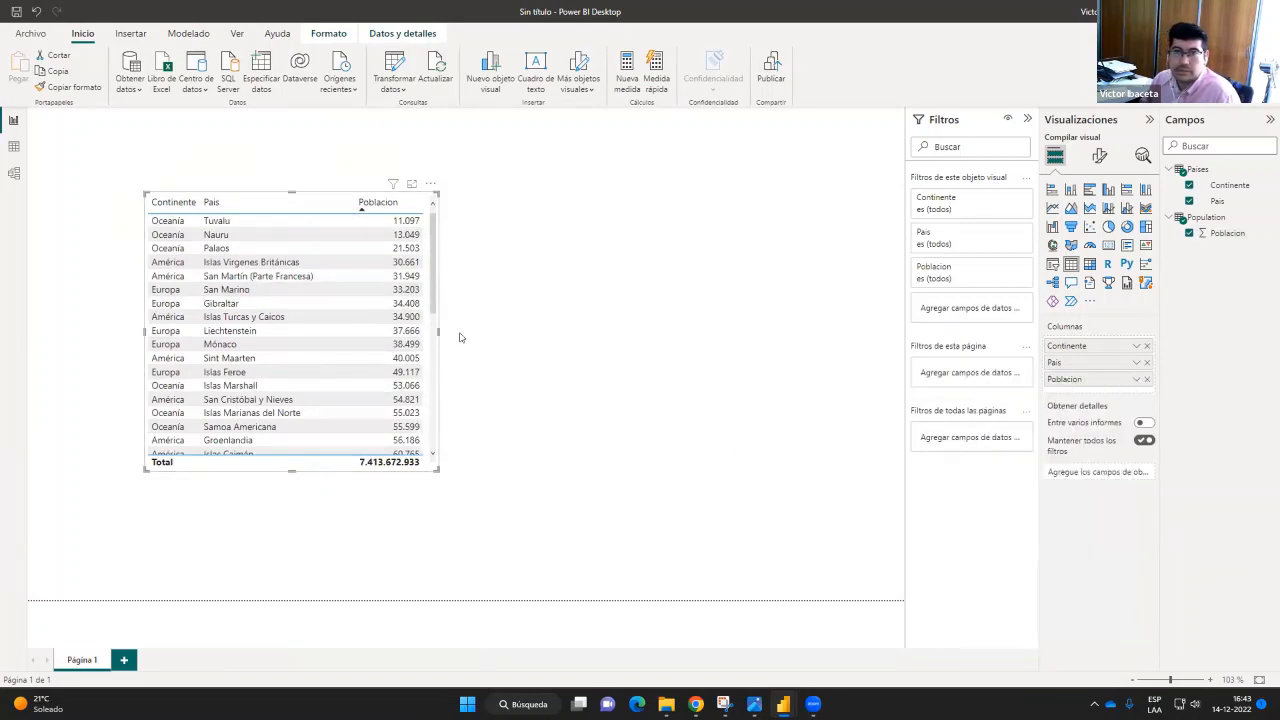
{"action": "left_click_drag", "start_coordinate": [433, 220], "coordinate": [432, 190]}
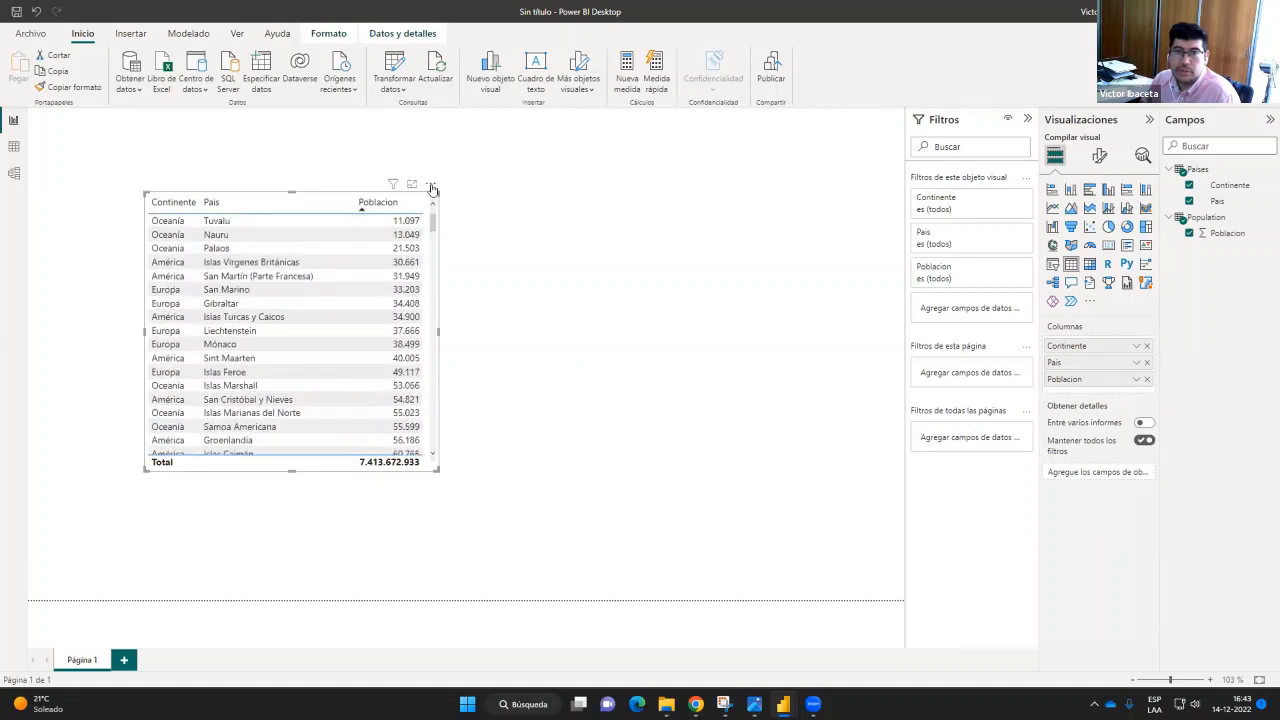
Sort the table visual by Continente in ascending order and move it closer to the page's upper-left corner
{"action": "left_click", "coordinate": [168, 202]}
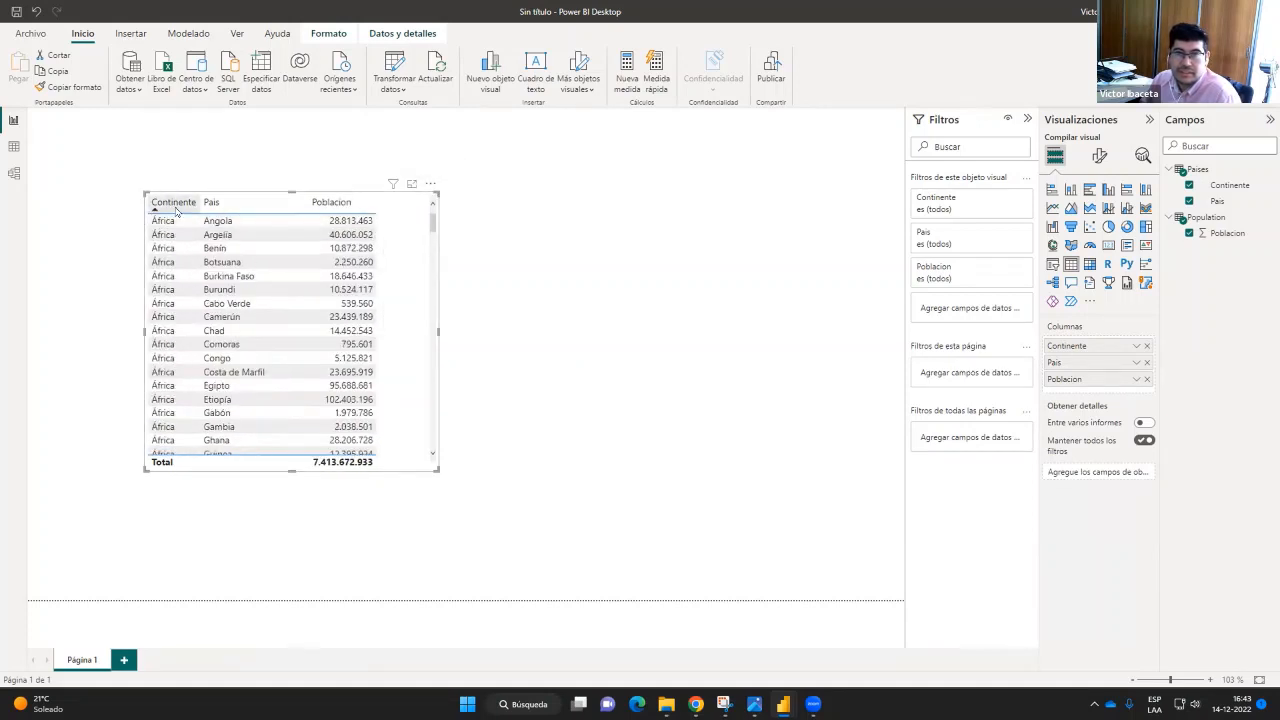
{"action": "left_click", "coordinate": [174, 203]}
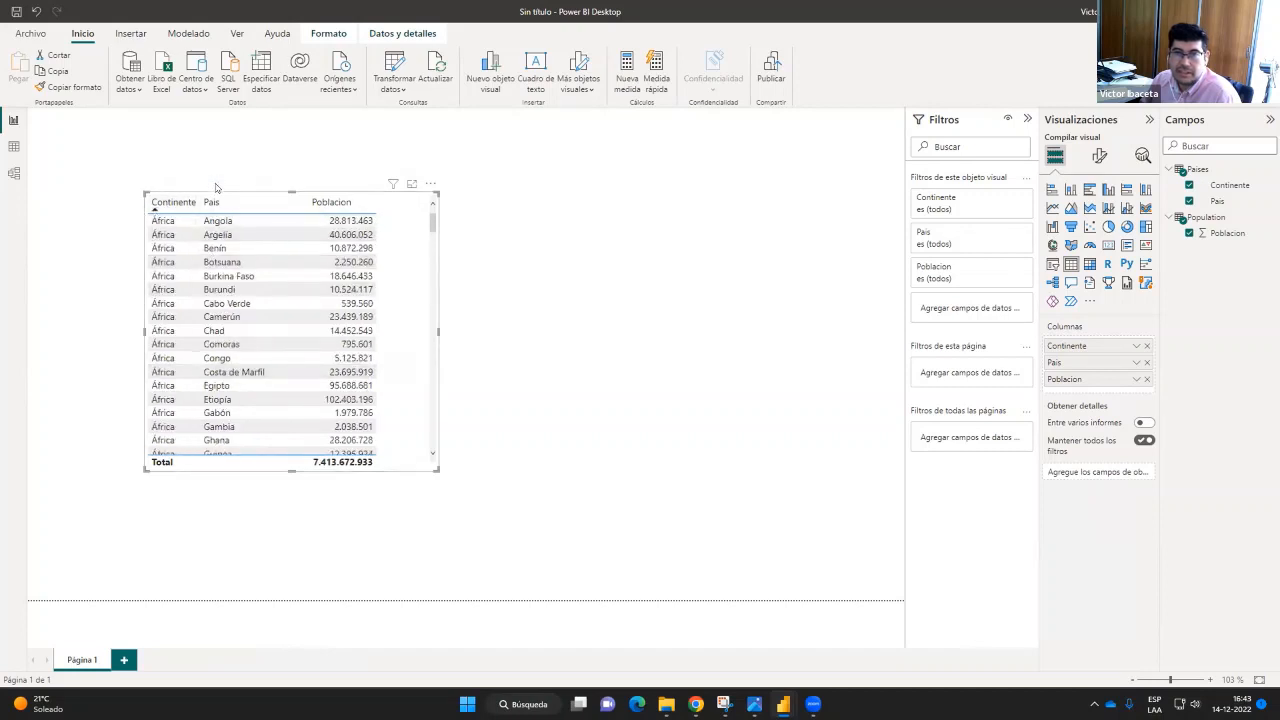
{"action": "left_click_drag", "start_coordinate": [217, 193], "coordinate": [173, 178]}
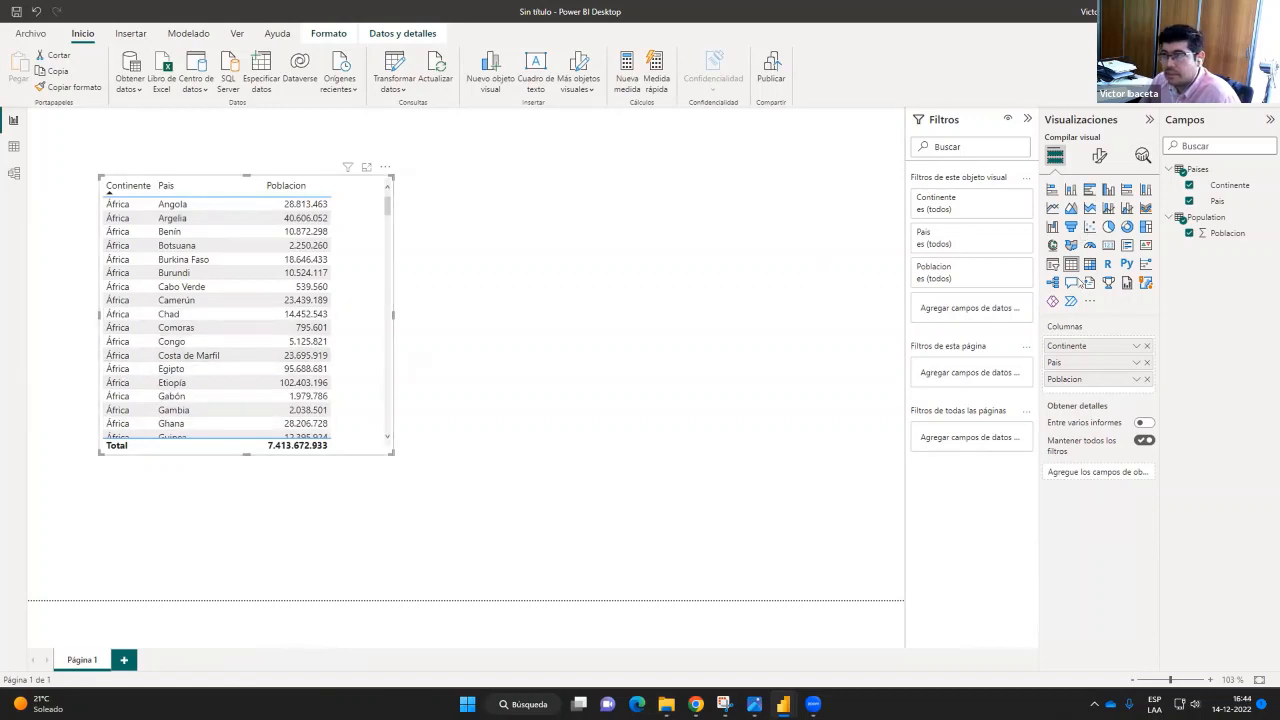
Convert the table to a matrix with Pais nested under Continente in the rows, and check the África country breakdown
{"action": "left_click", "coordinate": [1090, 266]}
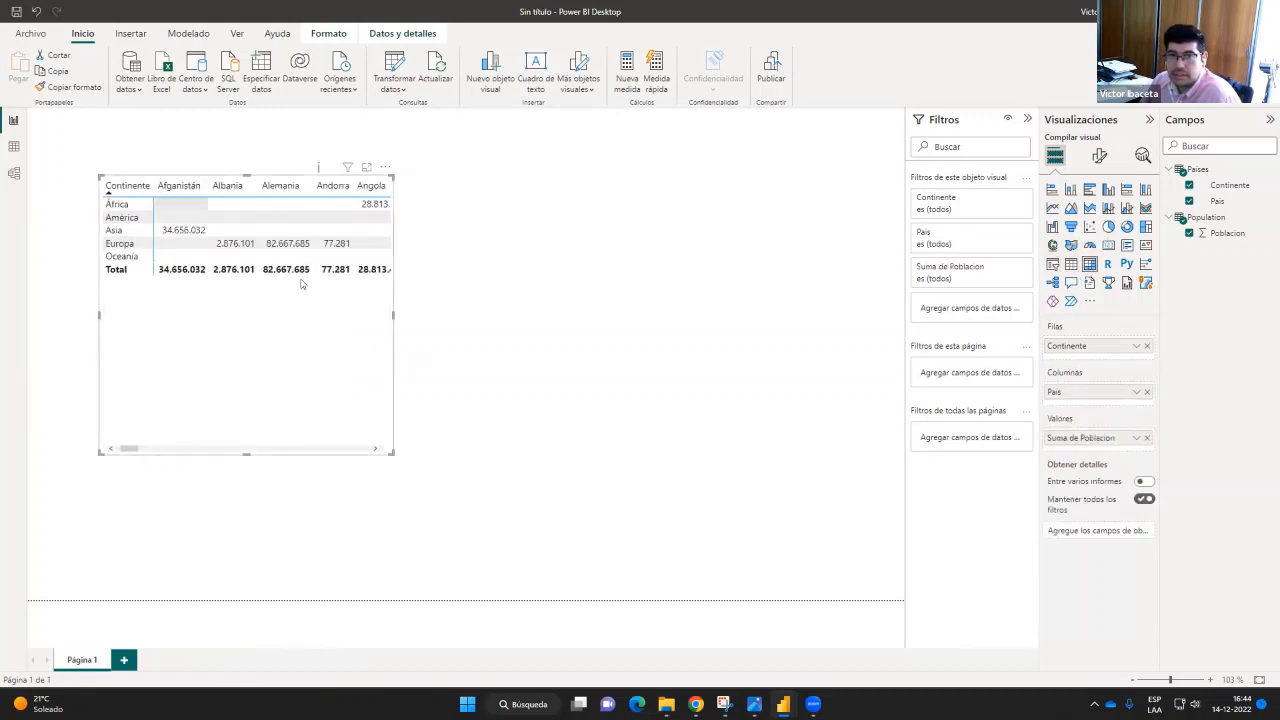
{"action": "left_click_drag", "start_coordinate": [1062, 391], "coordinate": [1068, 360]}
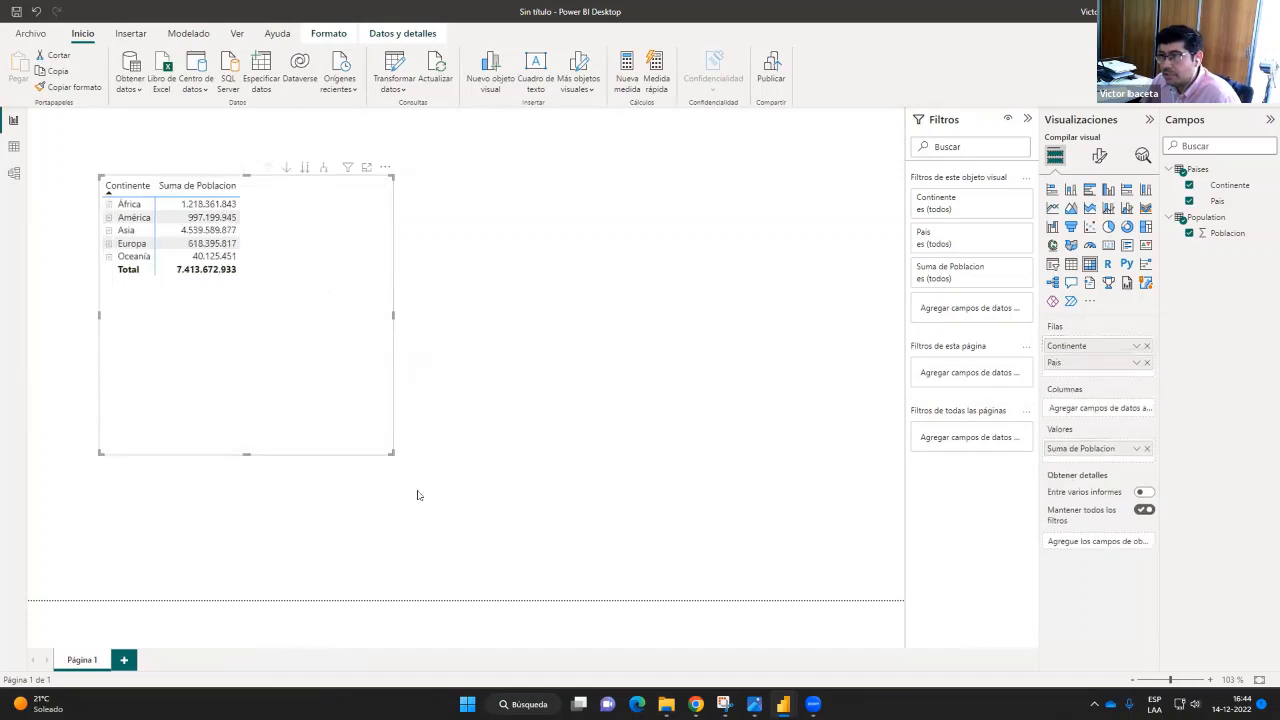
{"action": "left_click", "coordinate": [108, 205]}
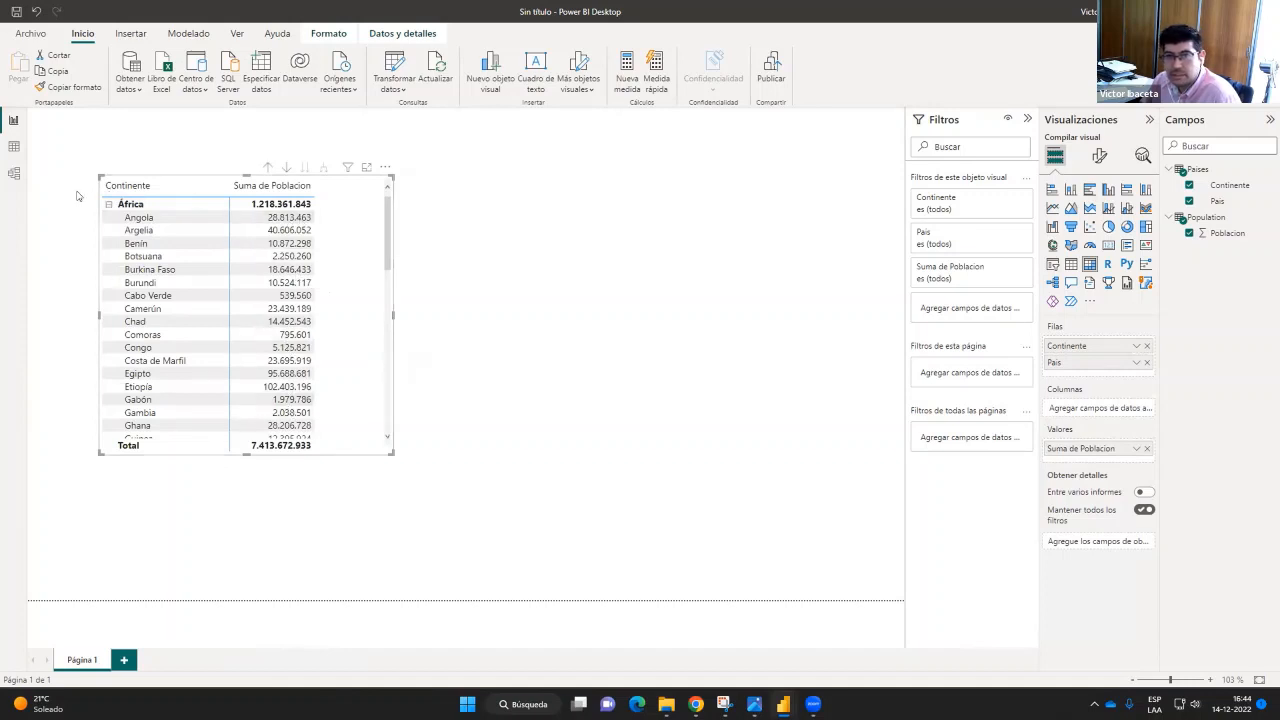
{"action": "left_click", "coordinate": [108, 204]}
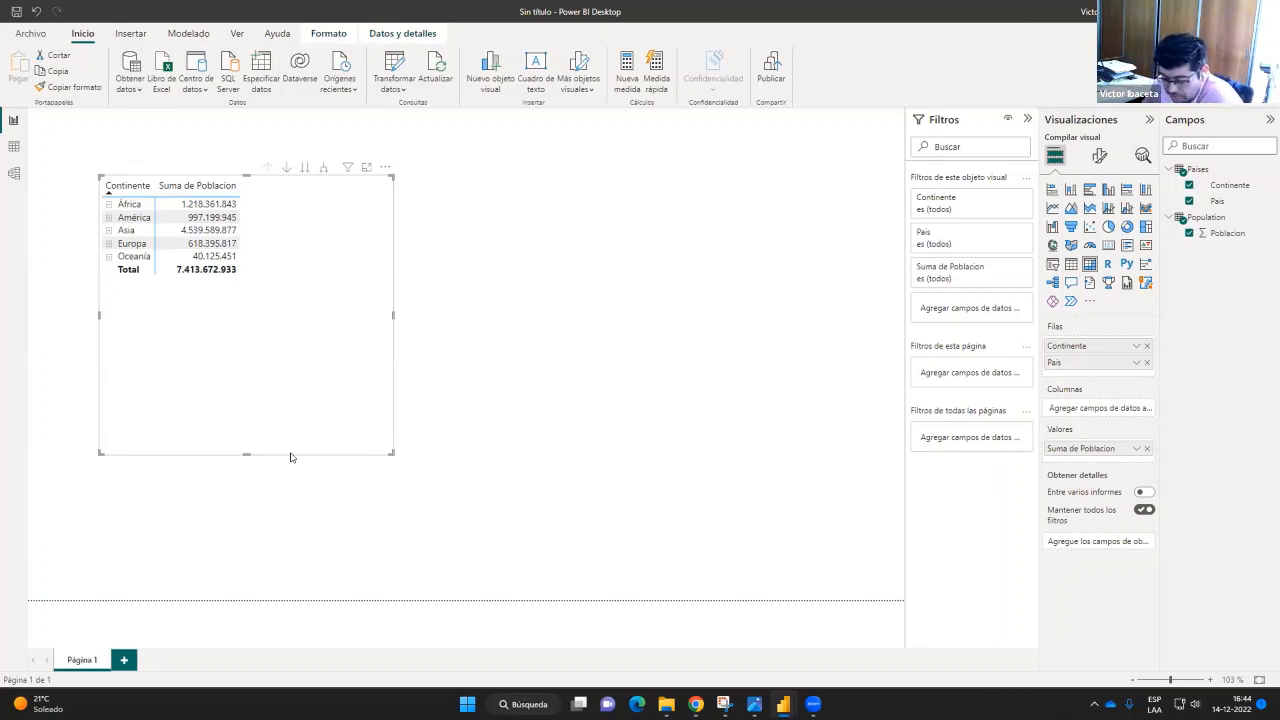
Rearrange the Population, Countries and Paises tables closer together in the model diagram
{"action": "left_click", "coordinate": [15, 175]}
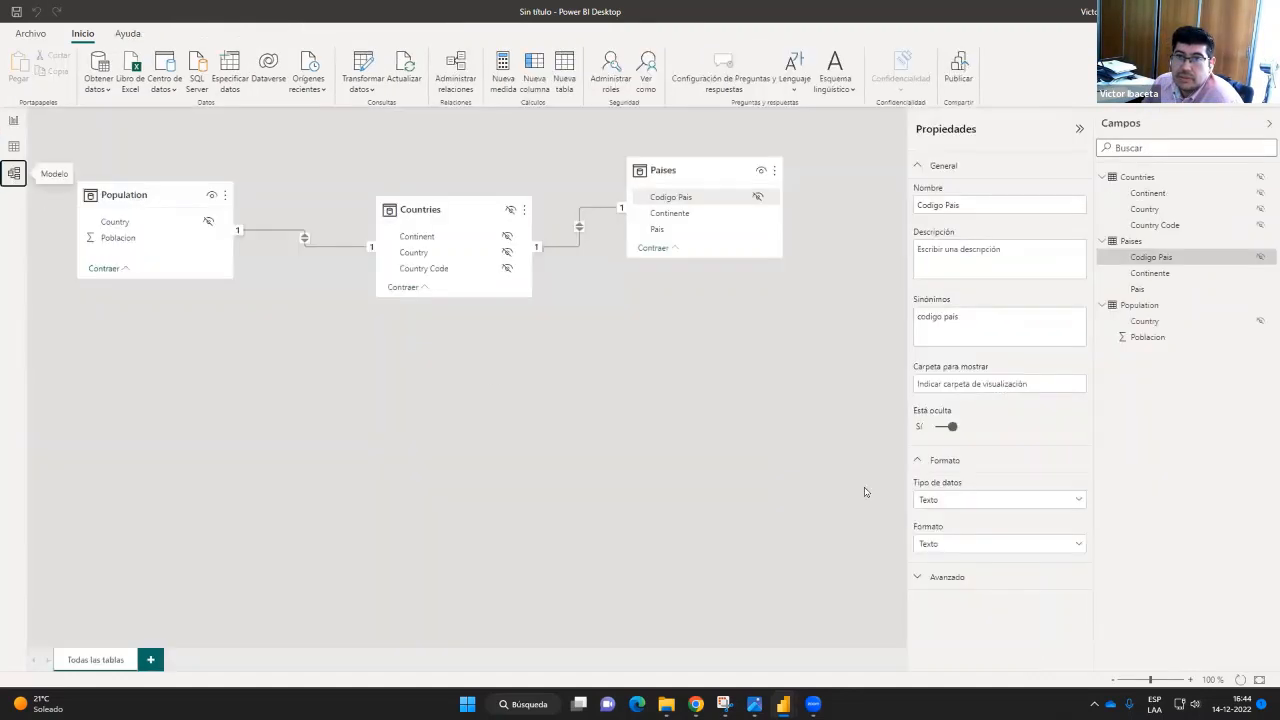
{"action": "left_click_drag", "start_coordinate": [155, 196], "coordinate": [155, 172]}
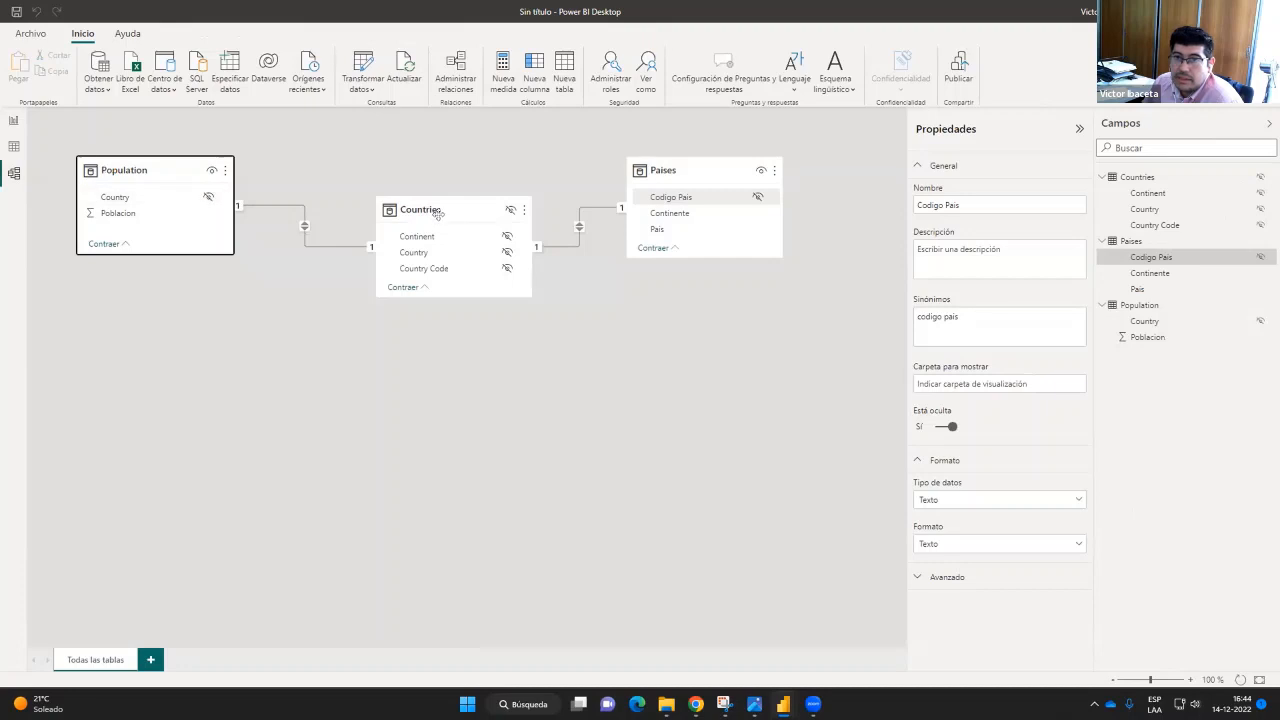
{"action": "left_click_drag", "start_coordinate": [437, 212], "coordinate": [370, 188]}
{"action": "left_click_drag", "start_coordinate": [712, 163], "coordinate": [650, 209]}
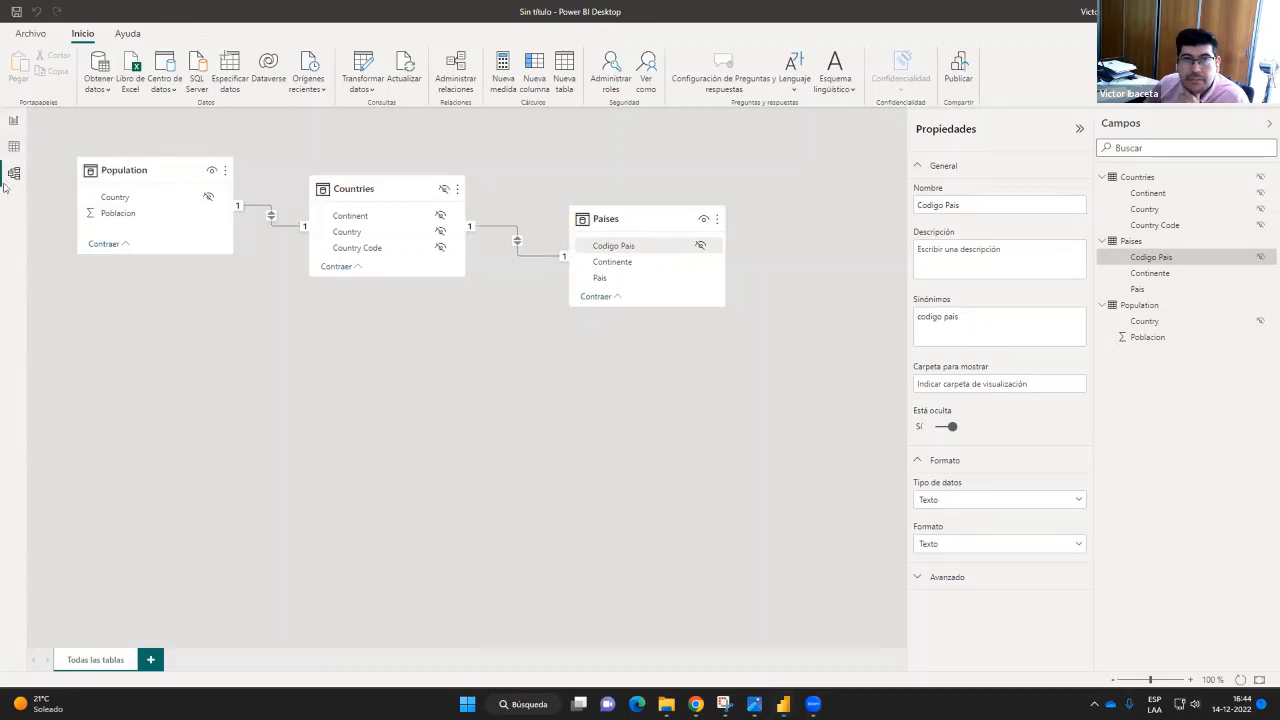
Start a conditional column named Cantidad Población in the Population query of Power Query
{"action": "left_click", "coordinate": [360, 63]}
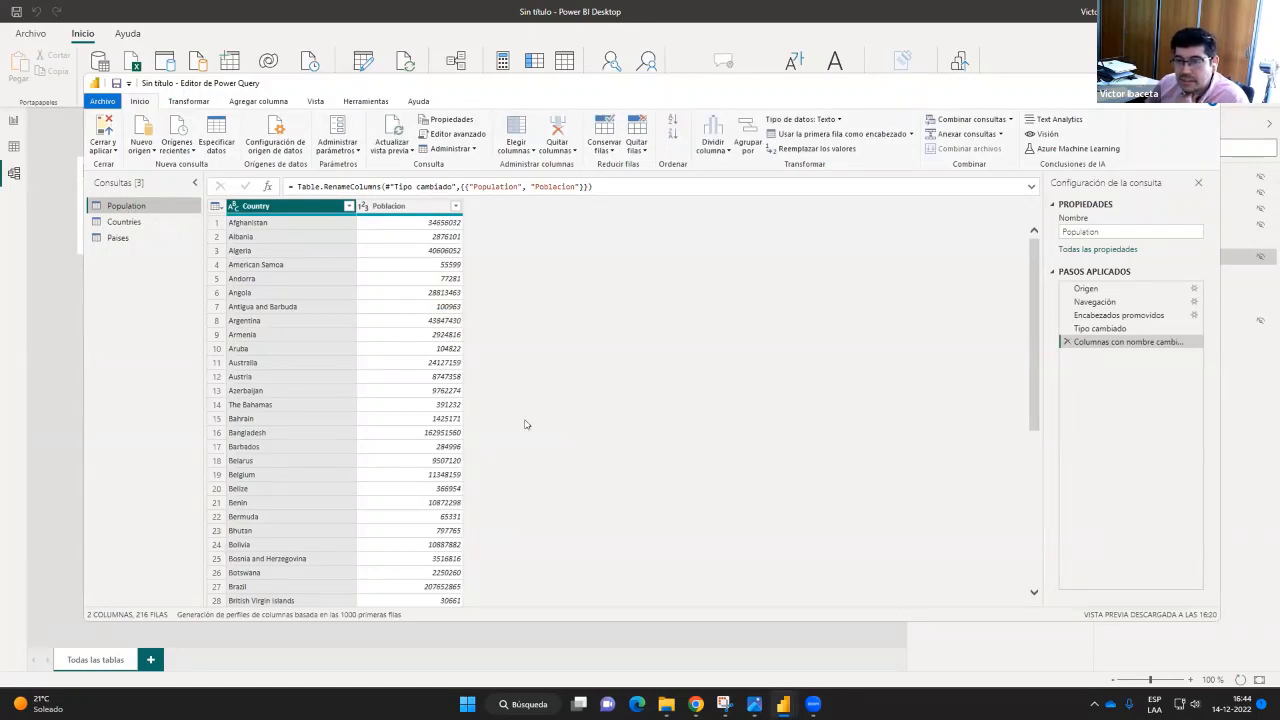
{"action": "left_click", "coordinate": [390, 206]}
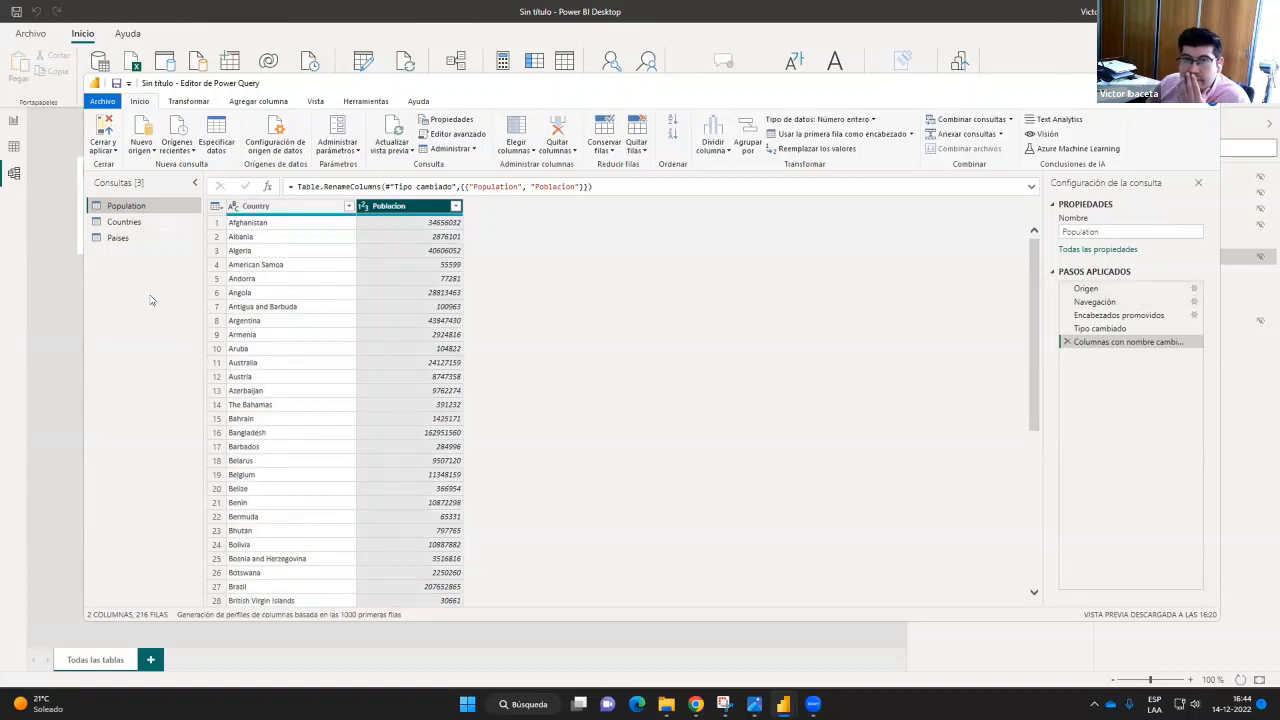
{"action": "left_click", "coordinate": [258, 101]}
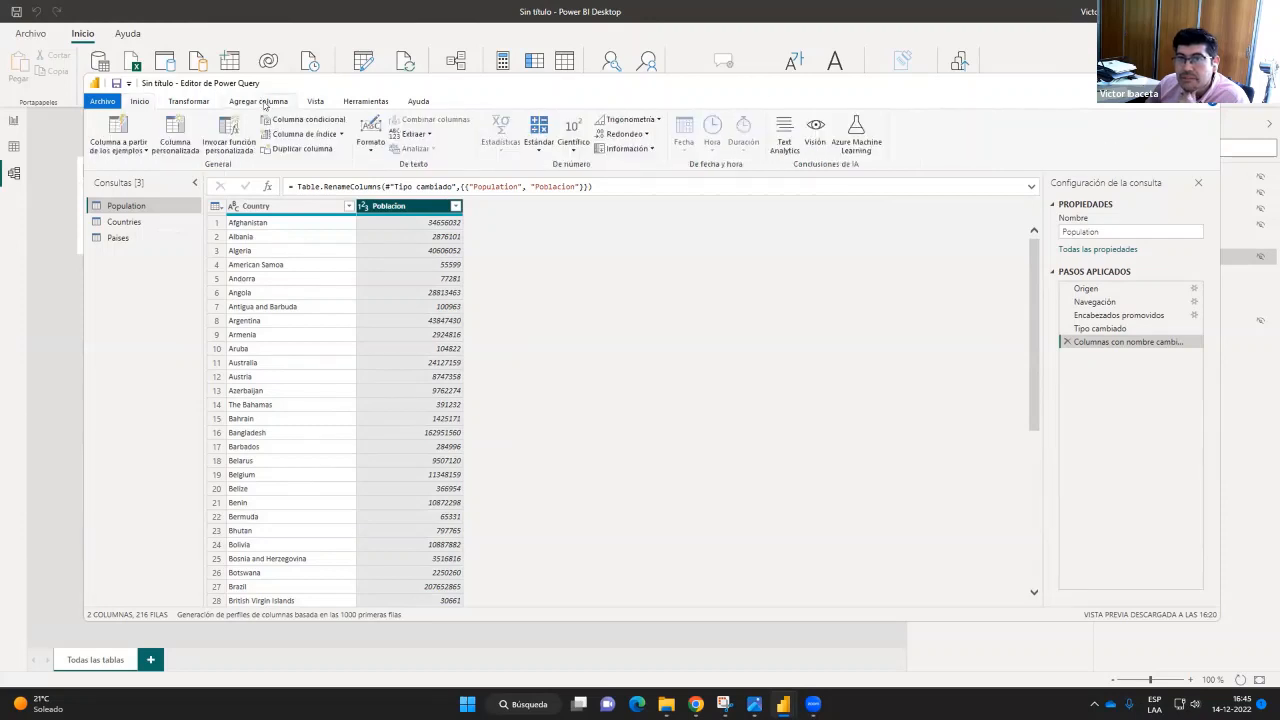
{"action": "left_click", "coordinate": [320, 124]}
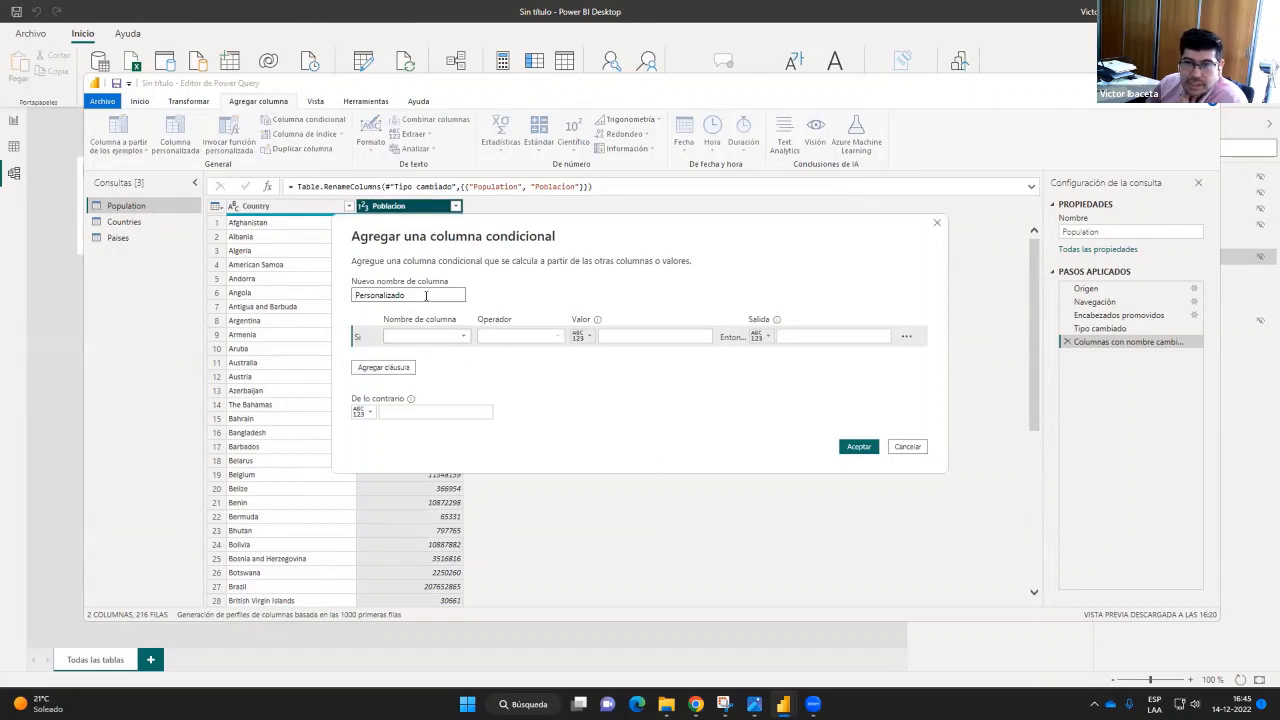
{"action": "left_click", "coordinate": [410, 295]}
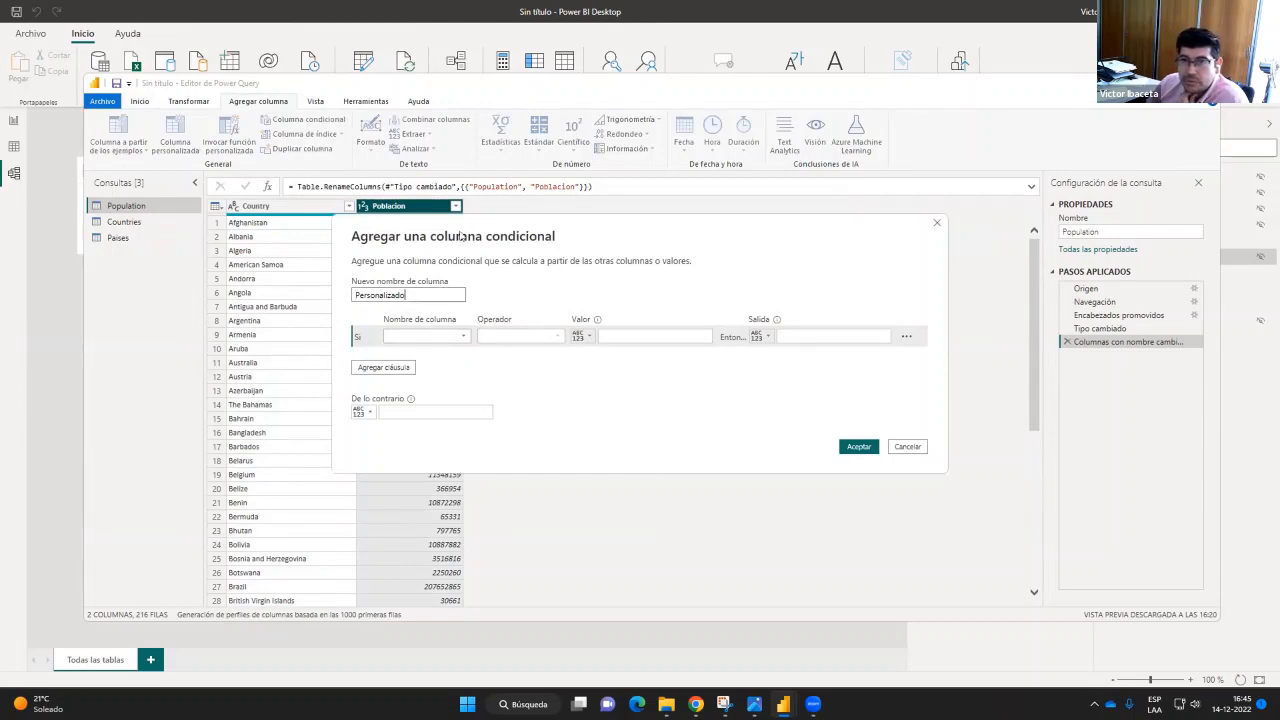
{"action": "left_click_drag", "start_coordinate": [476, 220], "coordinate": [650, 259]}
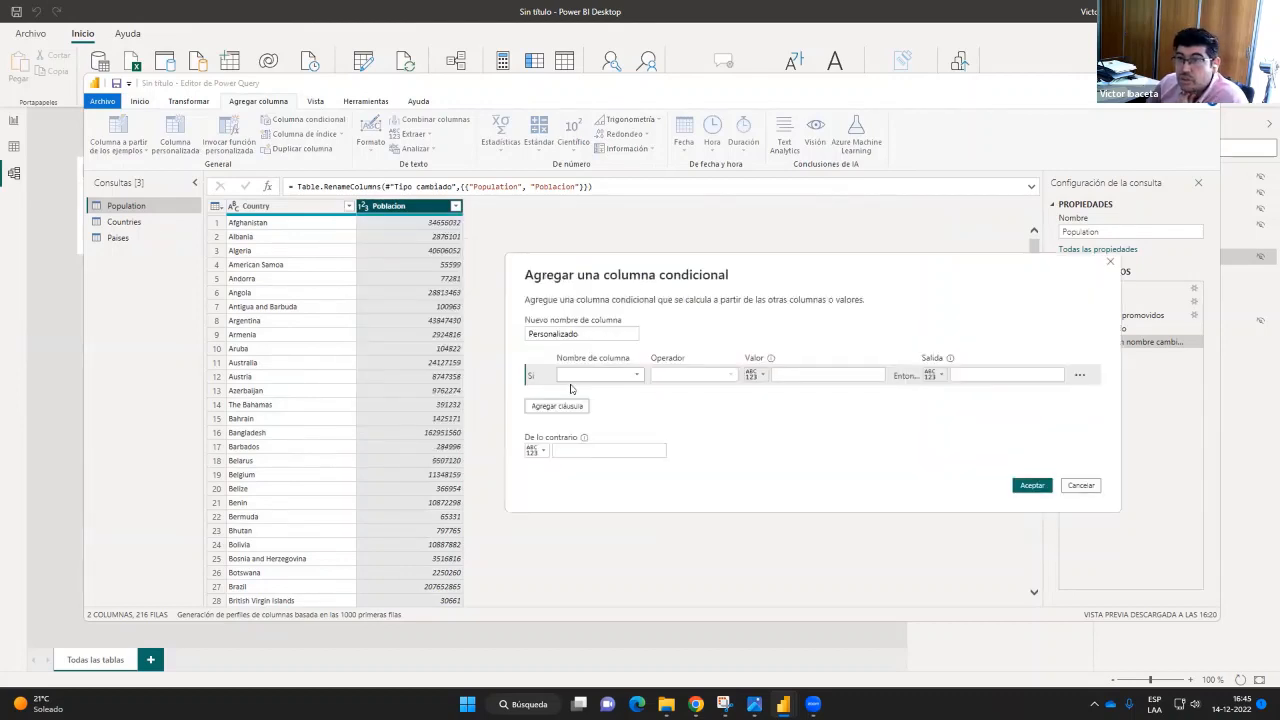
{"action": "left_click_drag", "start_coordinate": [580, 333], "coordinate": [526, 334]}
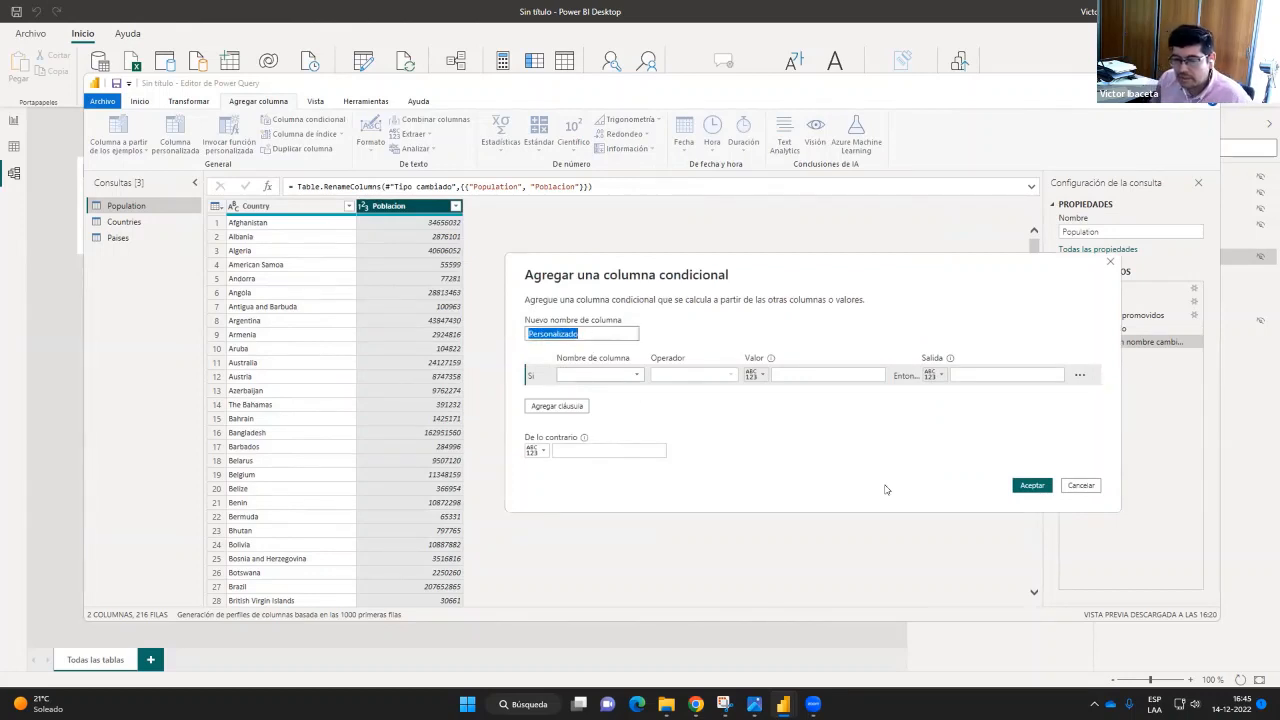
{"action": "type", "text": "Cantidad Población"}
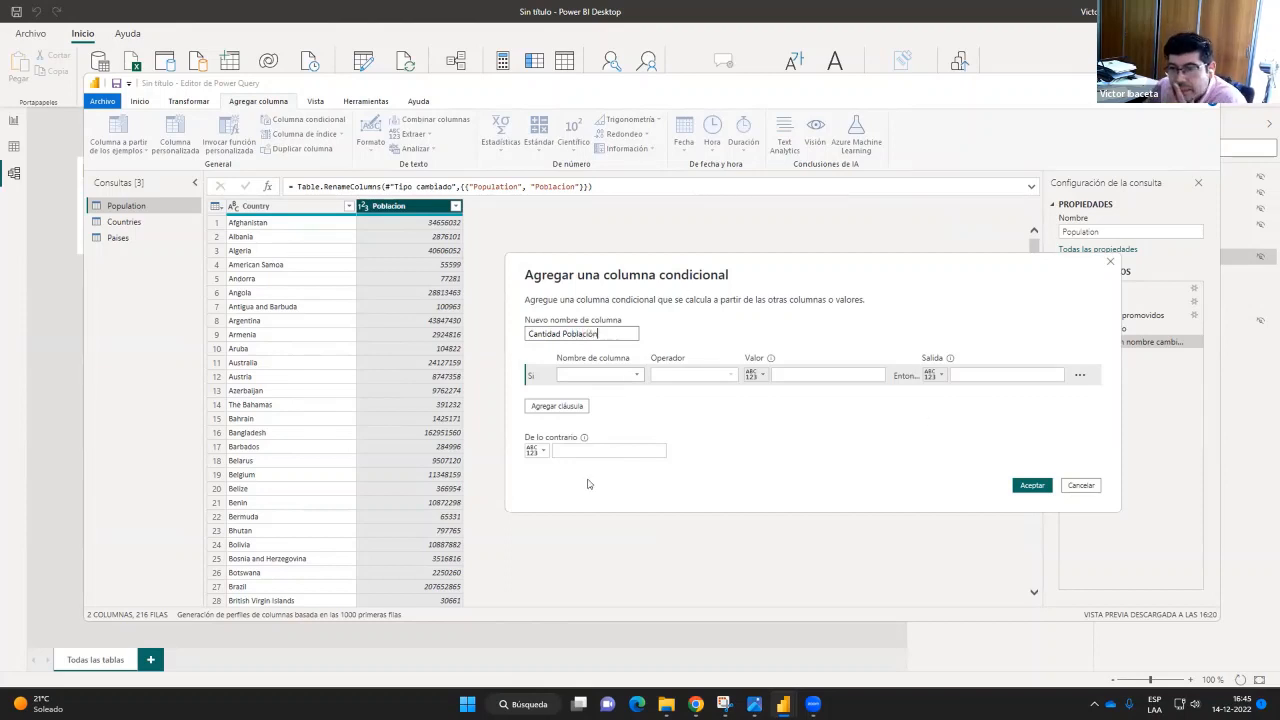
Define the first condition so that Poblacion es menor o igual que 1000000 outputs 0 - 1M
{"action": "left_click", "coordinate": [632, 378]}
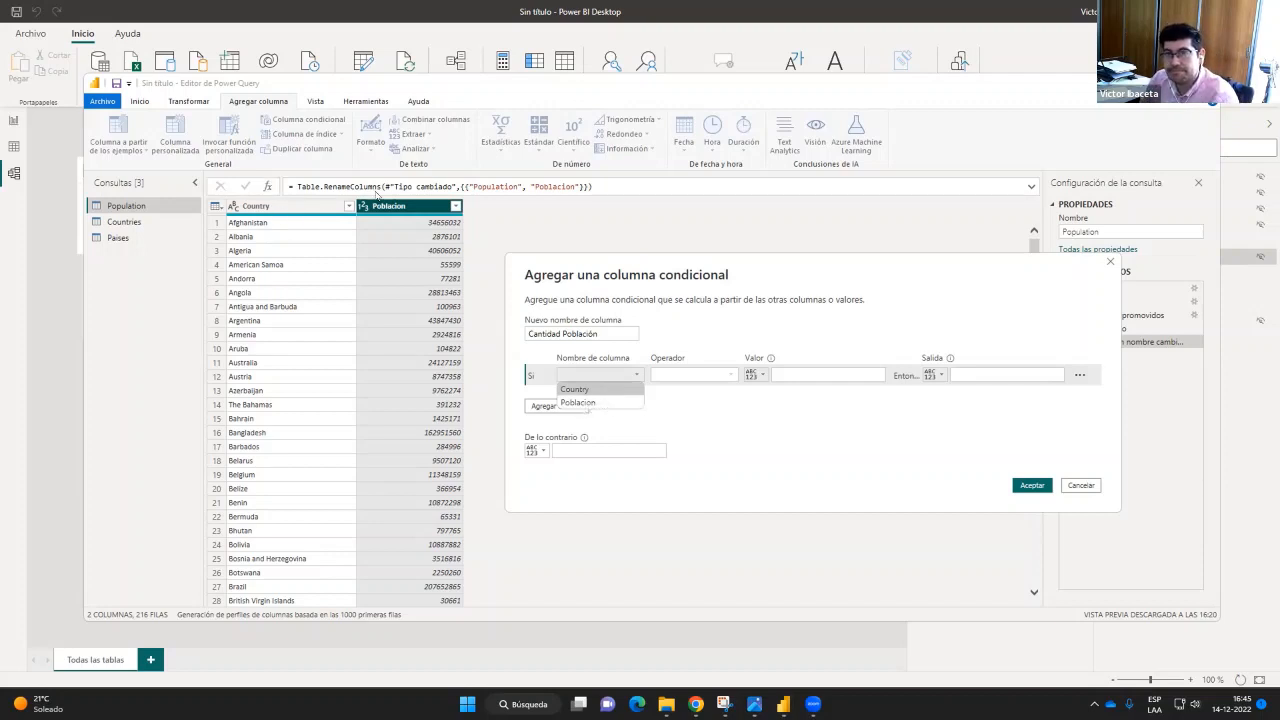
{"action": "left_click", "coordinate": [601, 404]}
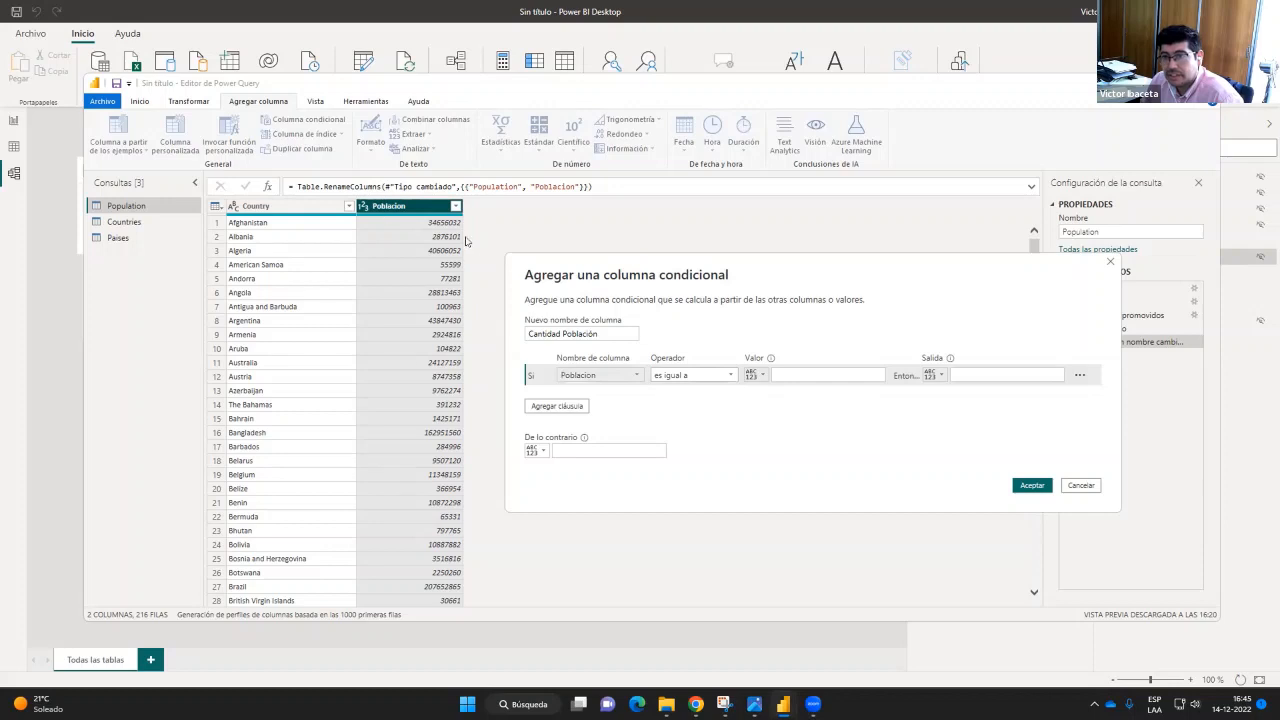
{"action": "left_click", "coordinate": [730, 377]}
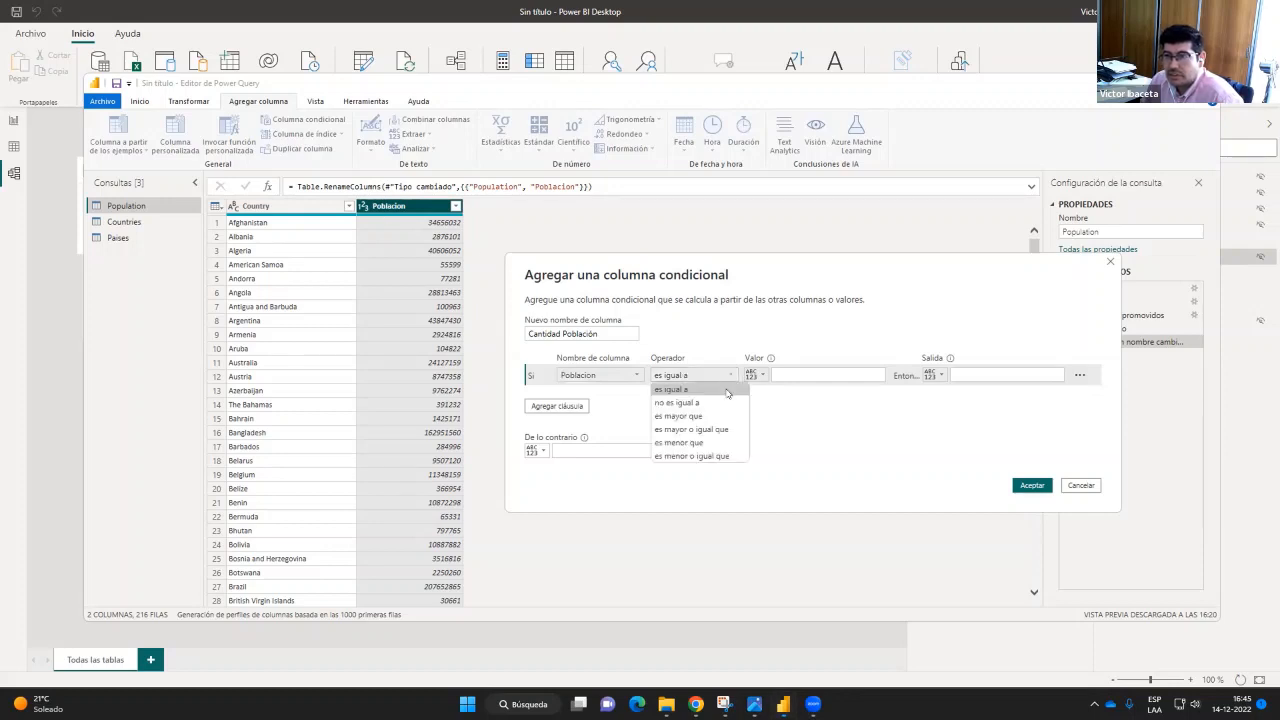
{"action": "left_click", "coordinate": [716, 455]}
{"action": "left_click", "coordinate": [795, 375]}
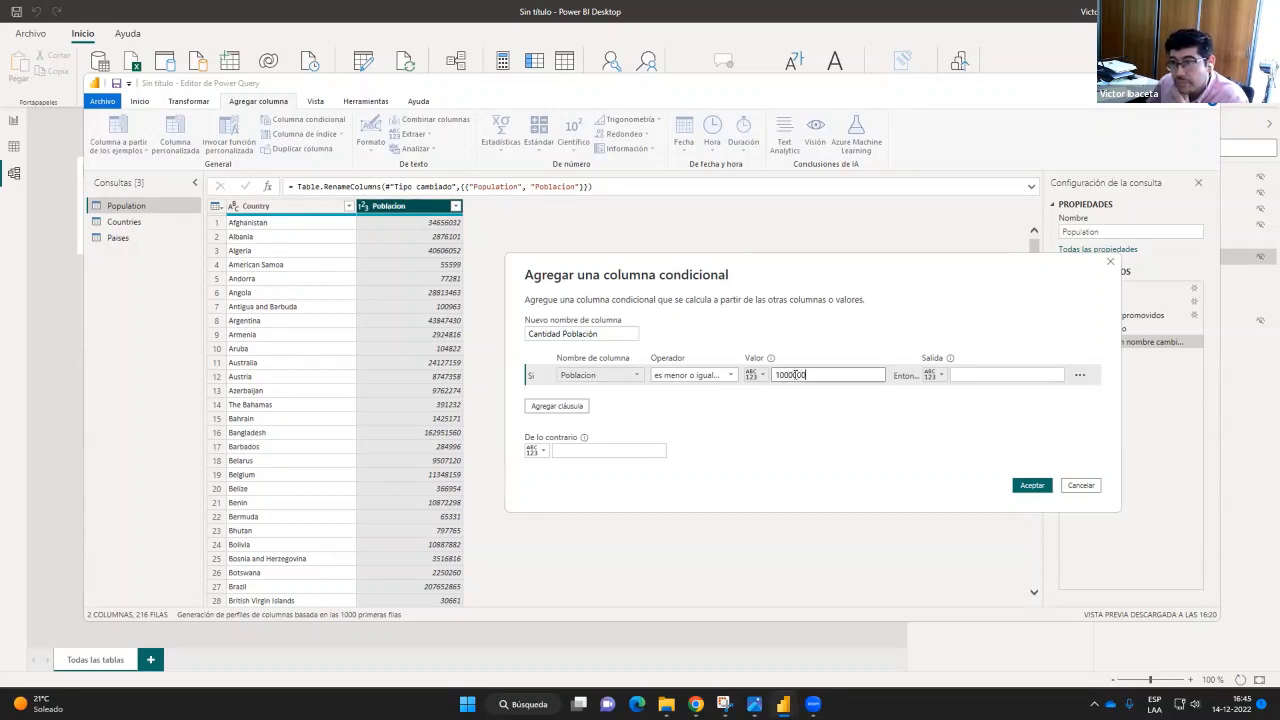
{"action": "left_click", "coordinate": [975, 374]}
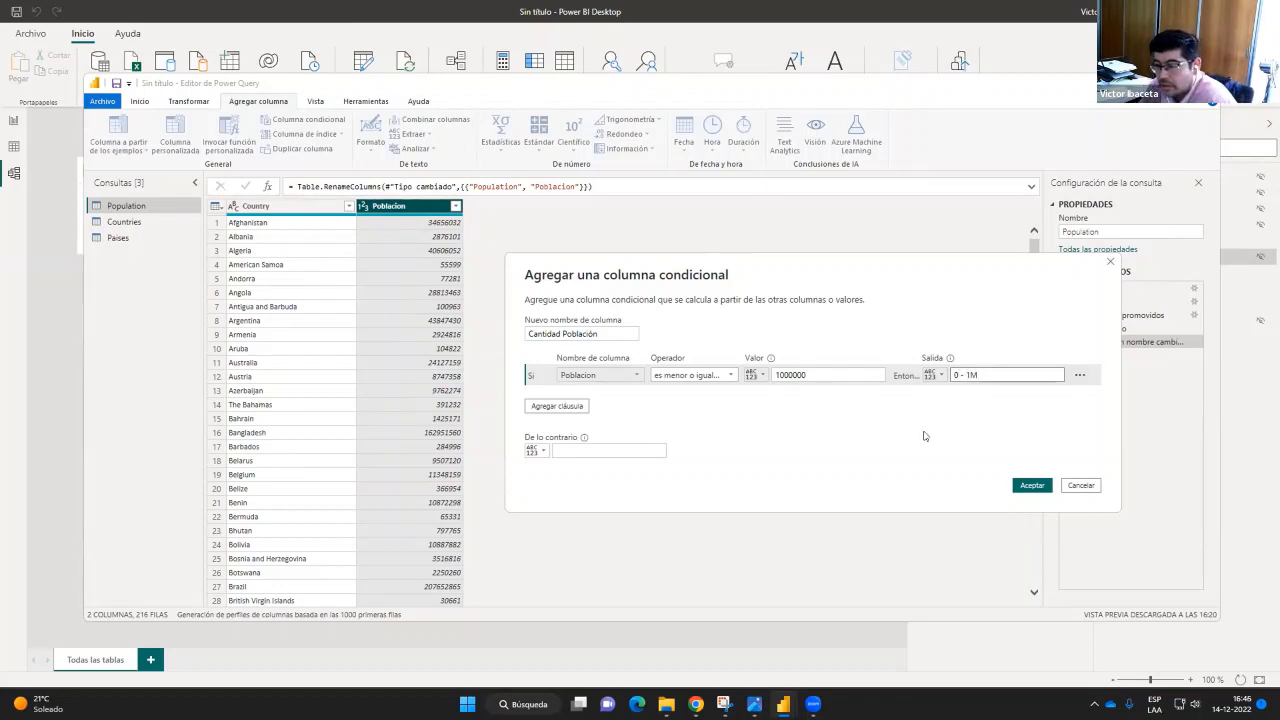
Add a second clause so that Poblacion es menor o igual que 10000000 outputs 1M - 10M
{"action": "left_click", "coordinate": [577, 409]}
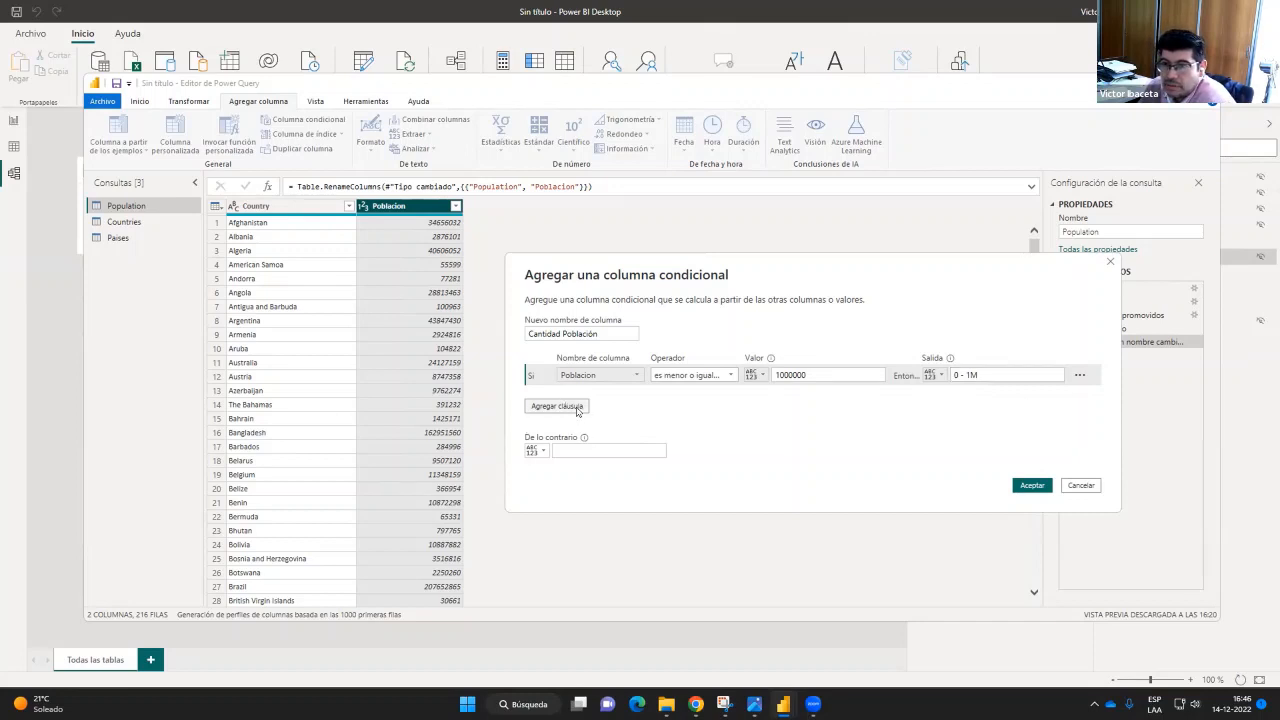
{"action": "left_click", "coordinate": [600, 396]}
{"action": "left_click", "coordinate": [613, 424]}
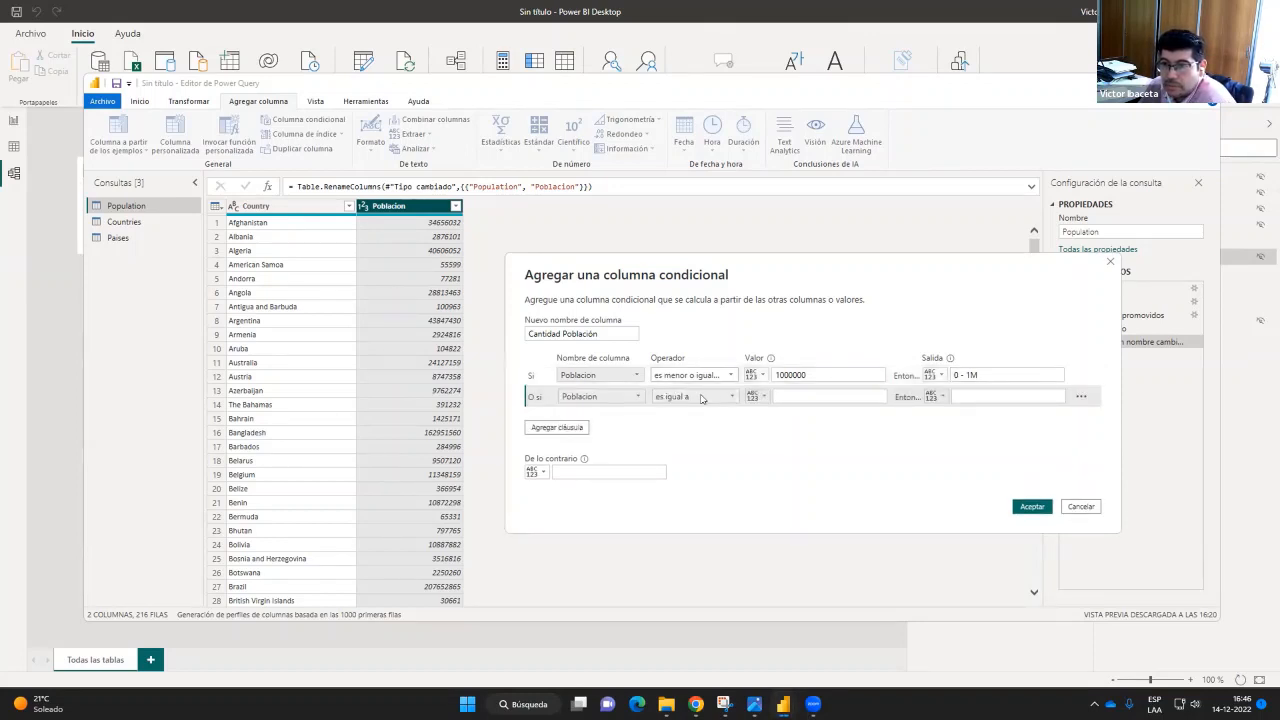
{"action": "left_click", "coordinate": [702, 399]}
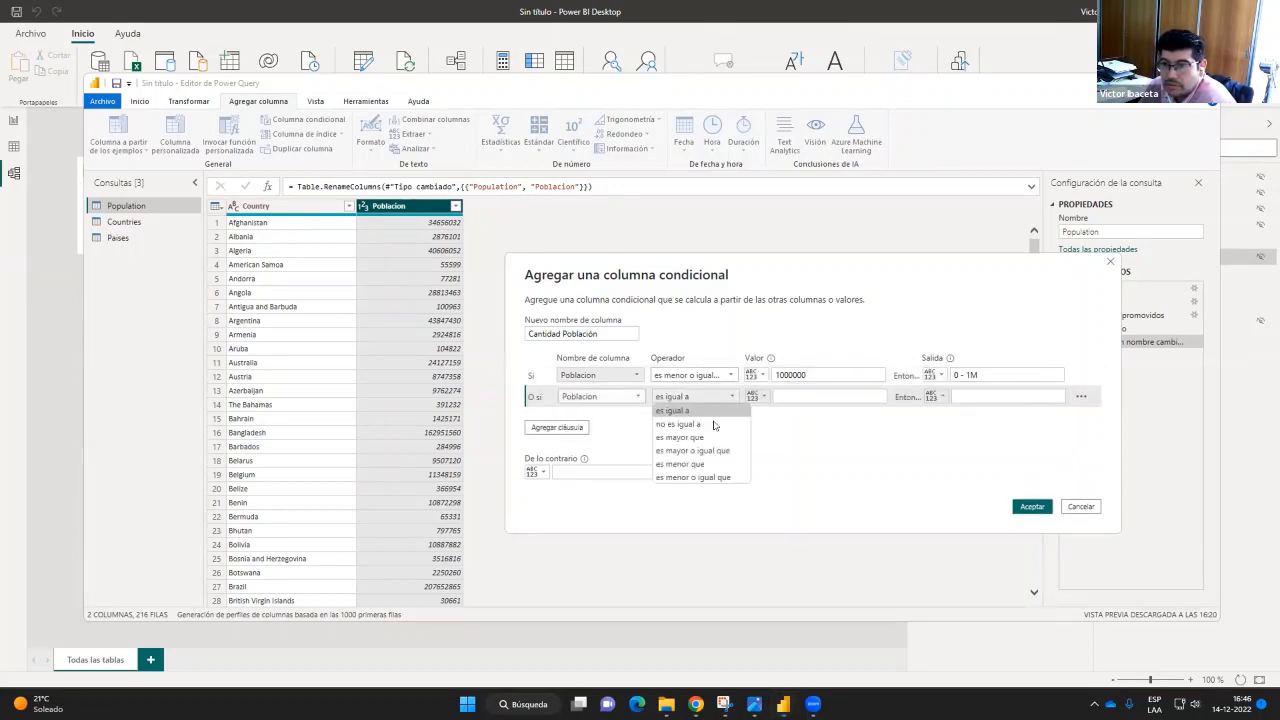
{"action": "left_click", "coordinate": [720, 478]}
{"action": "left_click", "coordinate": [816, 398]}
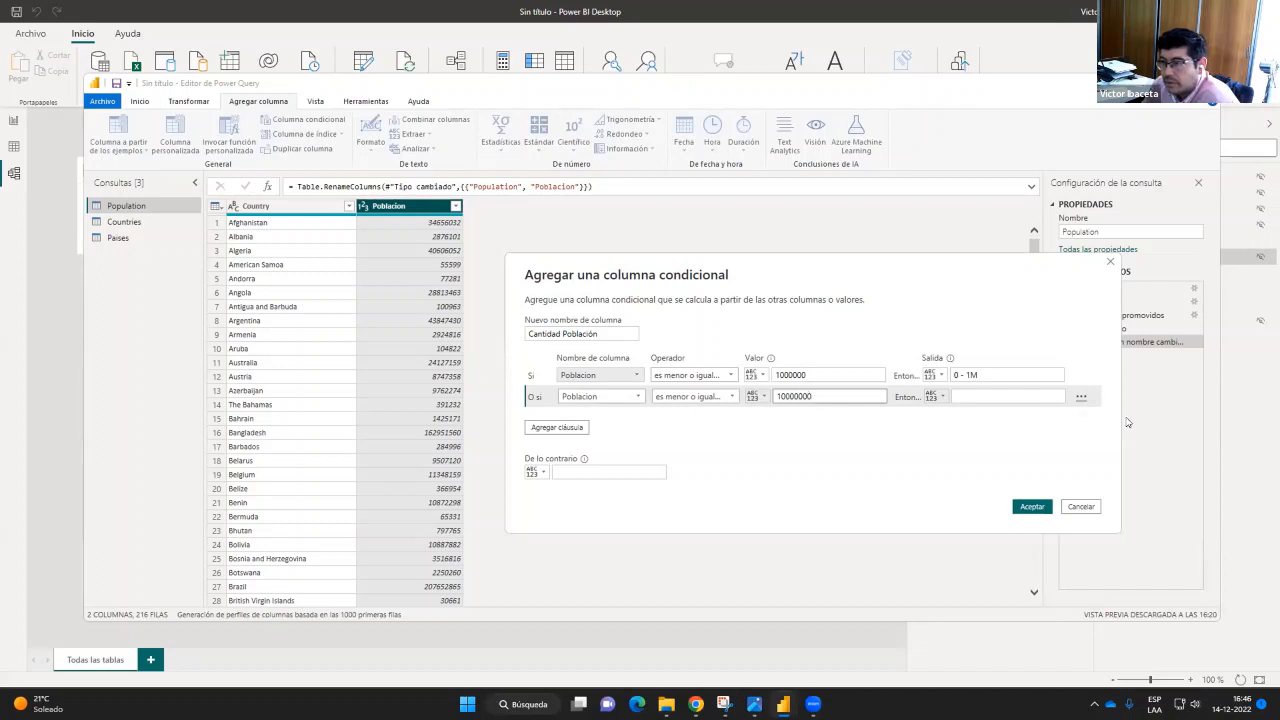
{"action": "left_click", "coordinate": [960, 396]}
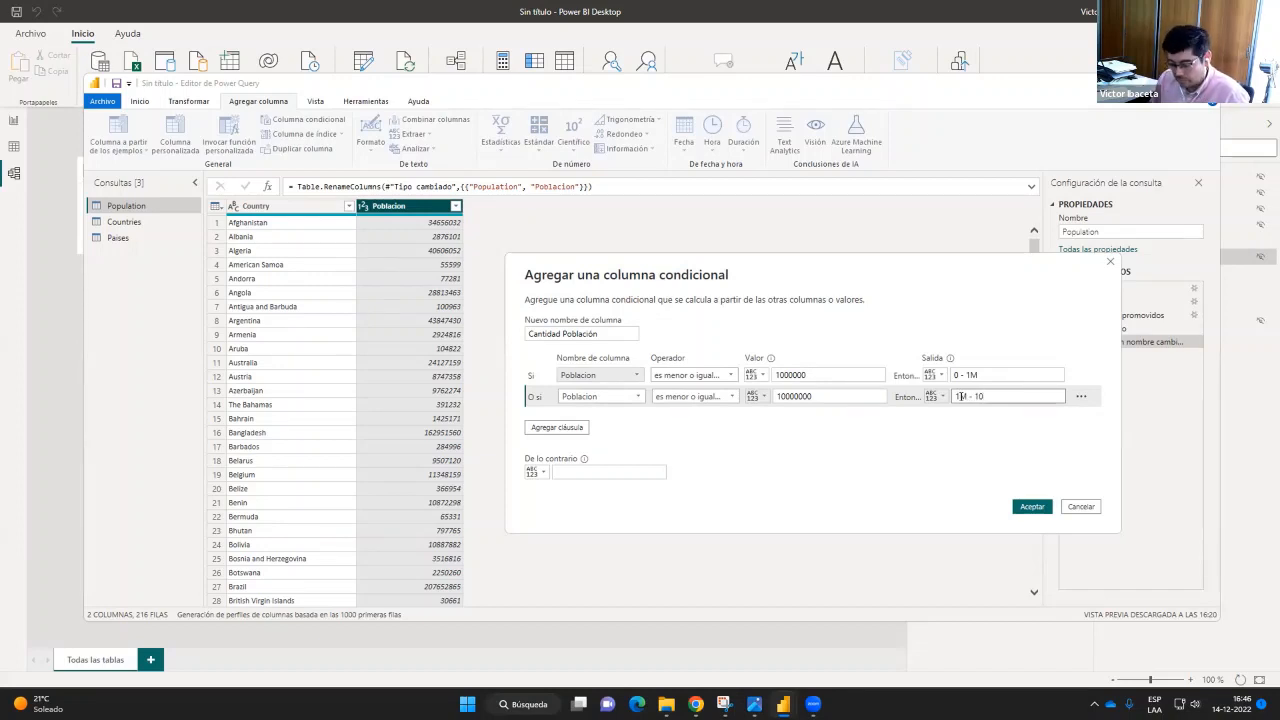
{"action": "type", "text": "1M - 10M"}
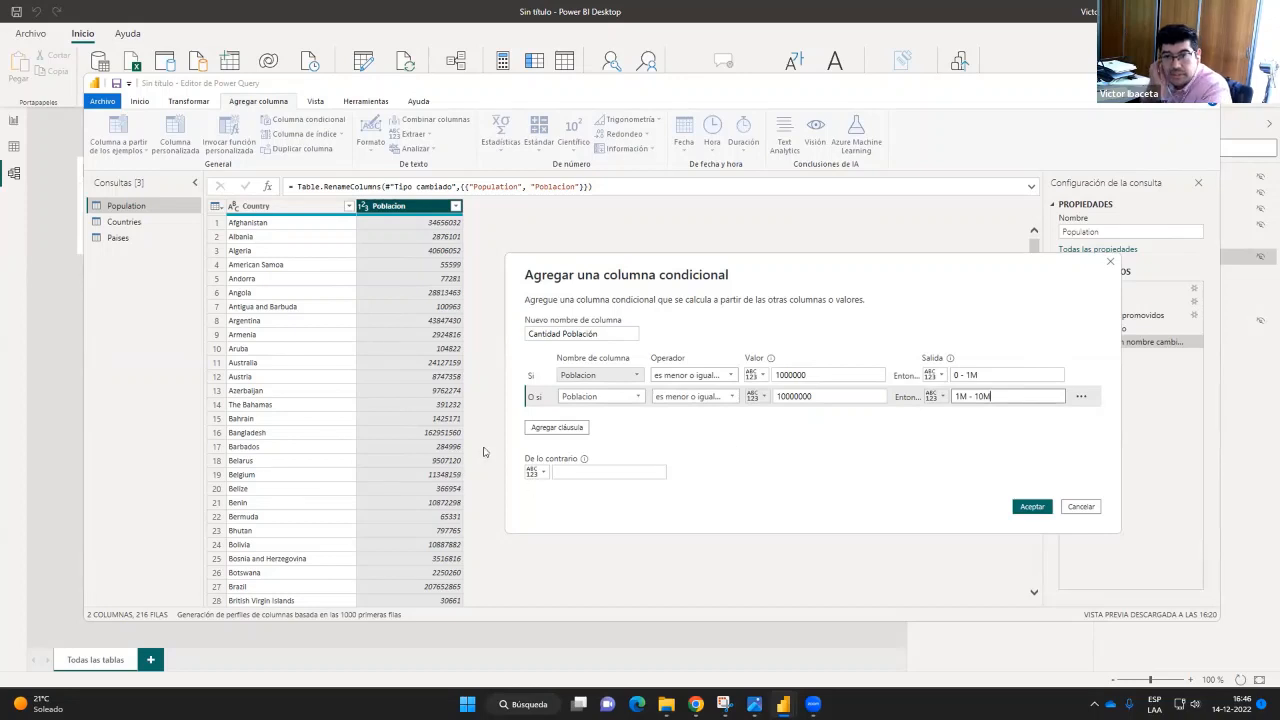
Add a third clause so that Poblacion es menor o igual que 100000000 outputs 10M - 100M
{"action": "left_click", "coordinate": [571, 428]}
{"action": "left_click", "coordinate": [634, 421]}
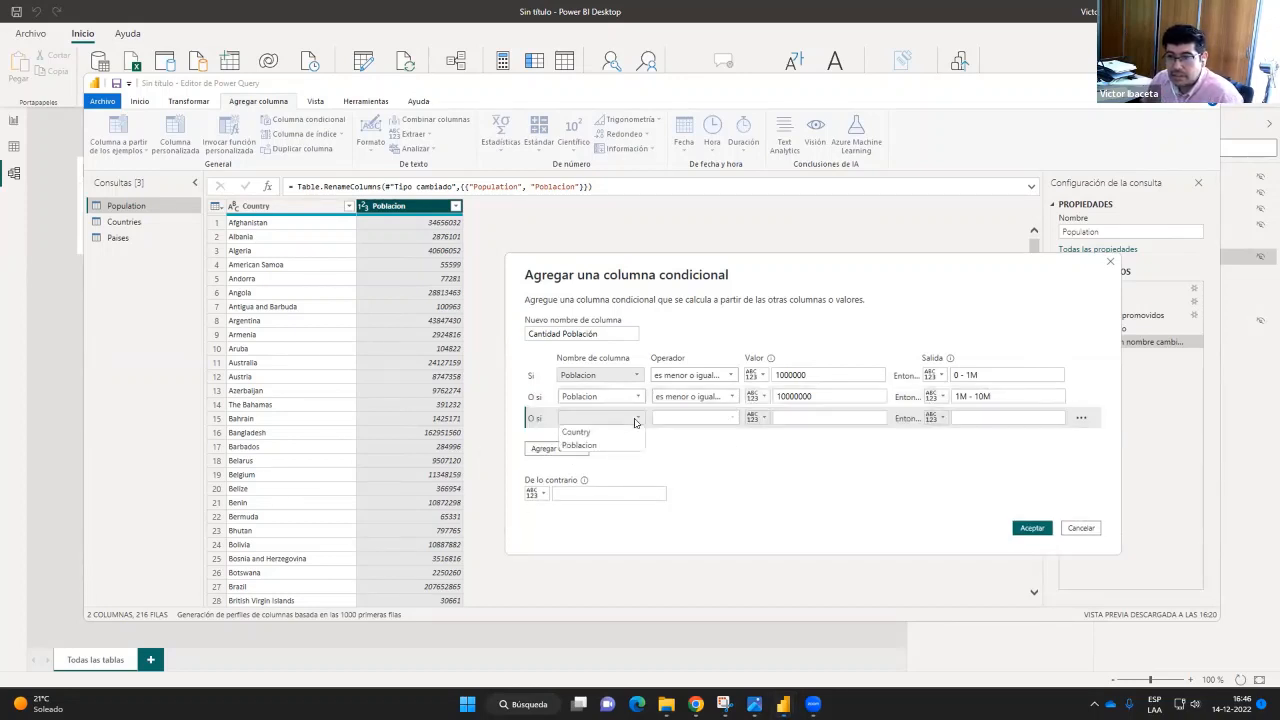
{"action": "left_click", "coordinate": [614, 446]}
{"action": "left_click", "coordinate": [711, 424]}
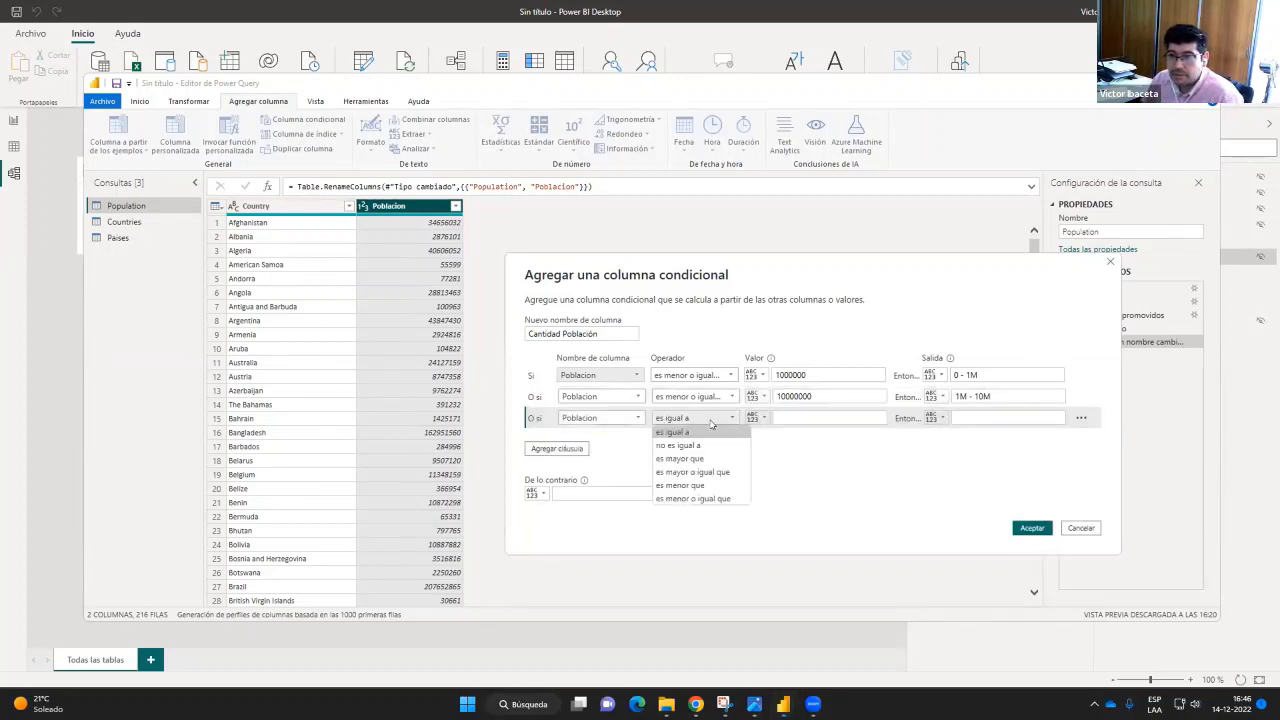
{"action": "left_click", "coordinate": [691, 498]}
{"action": "left_click", "coordinate": [797, 418]}
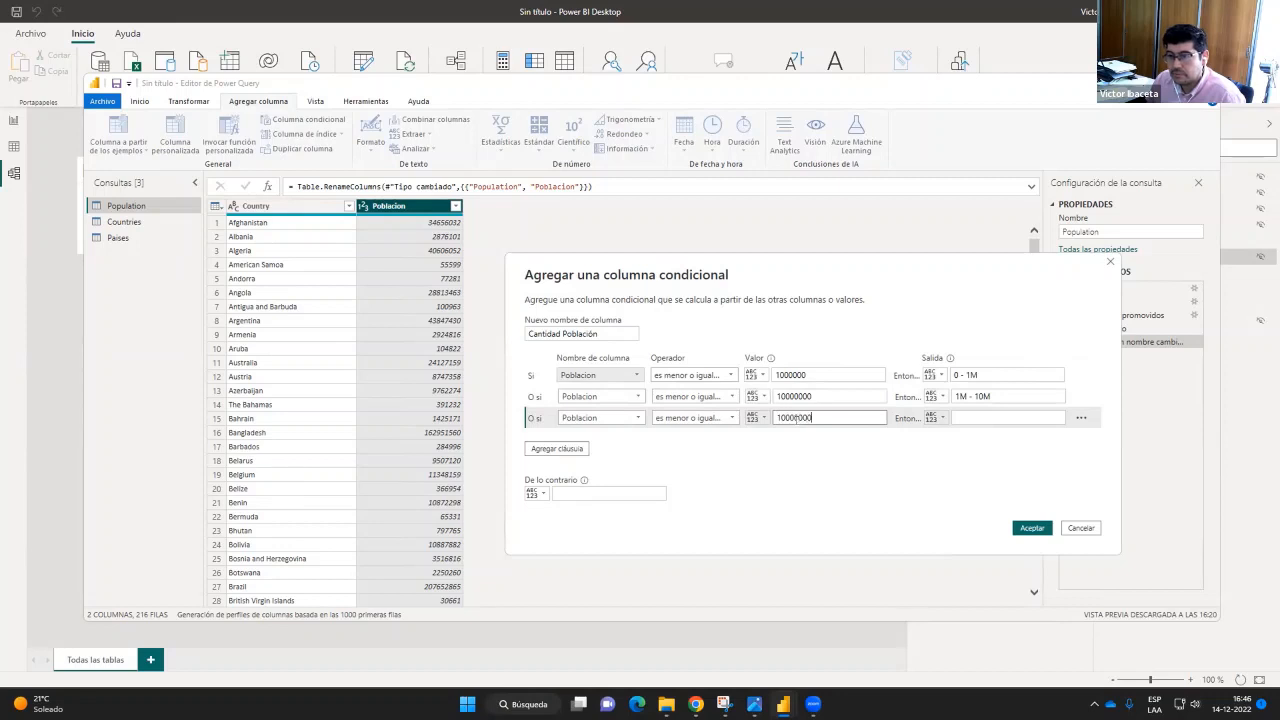
{"action": "left_click", "coordinate": [1009, 418]}
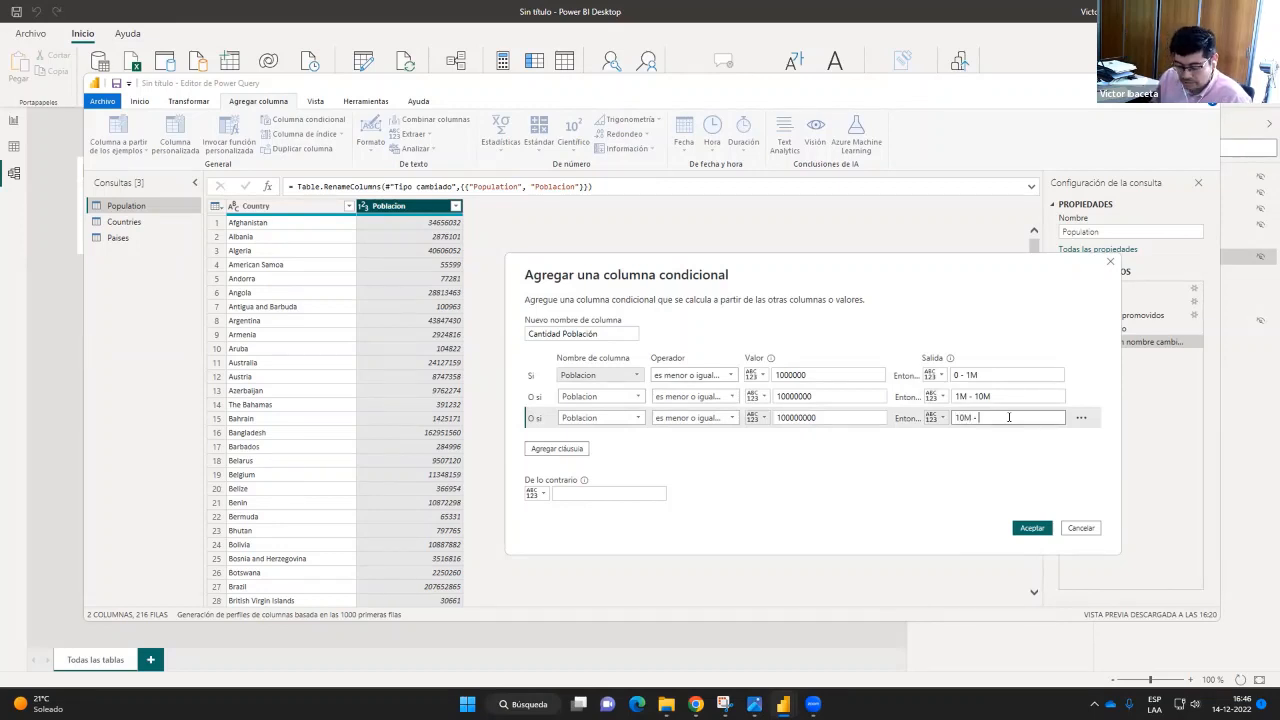
{"action": "type", "text": "10M - 100M"}
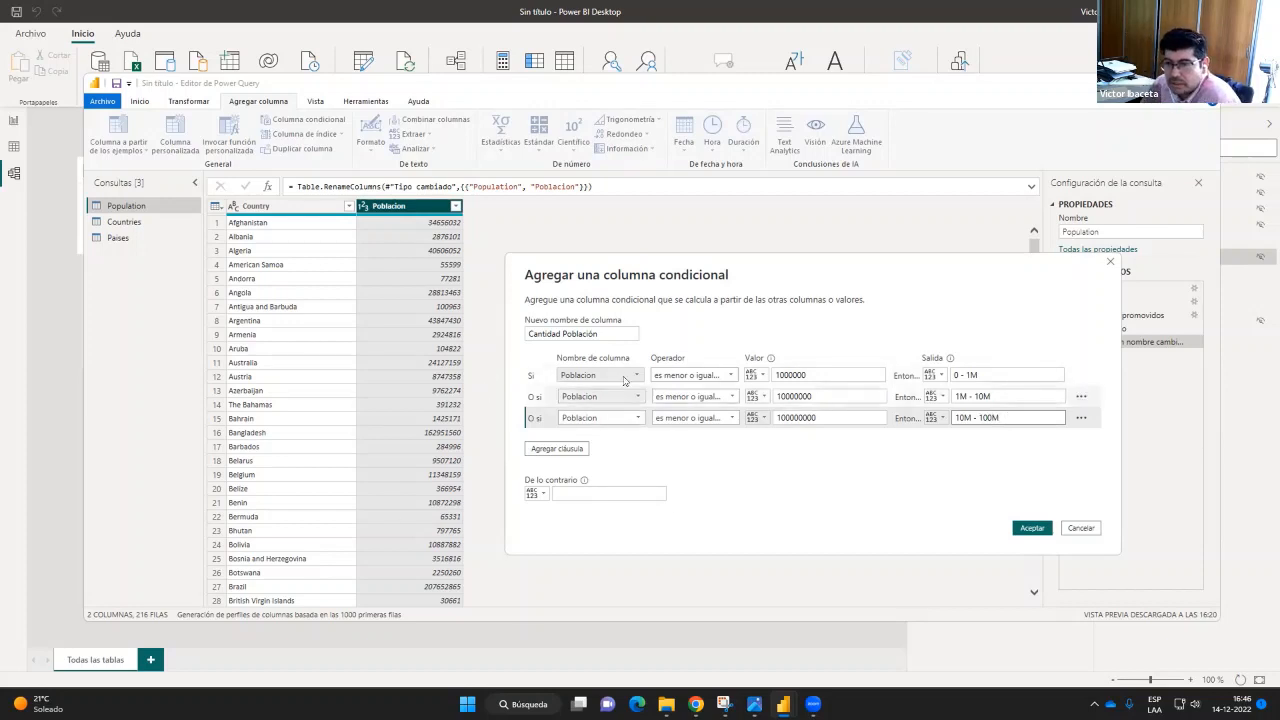
Set the otherwise output to 100M + and create the conditional column
{"action": "left_click", "coordinate": [599, 492]}
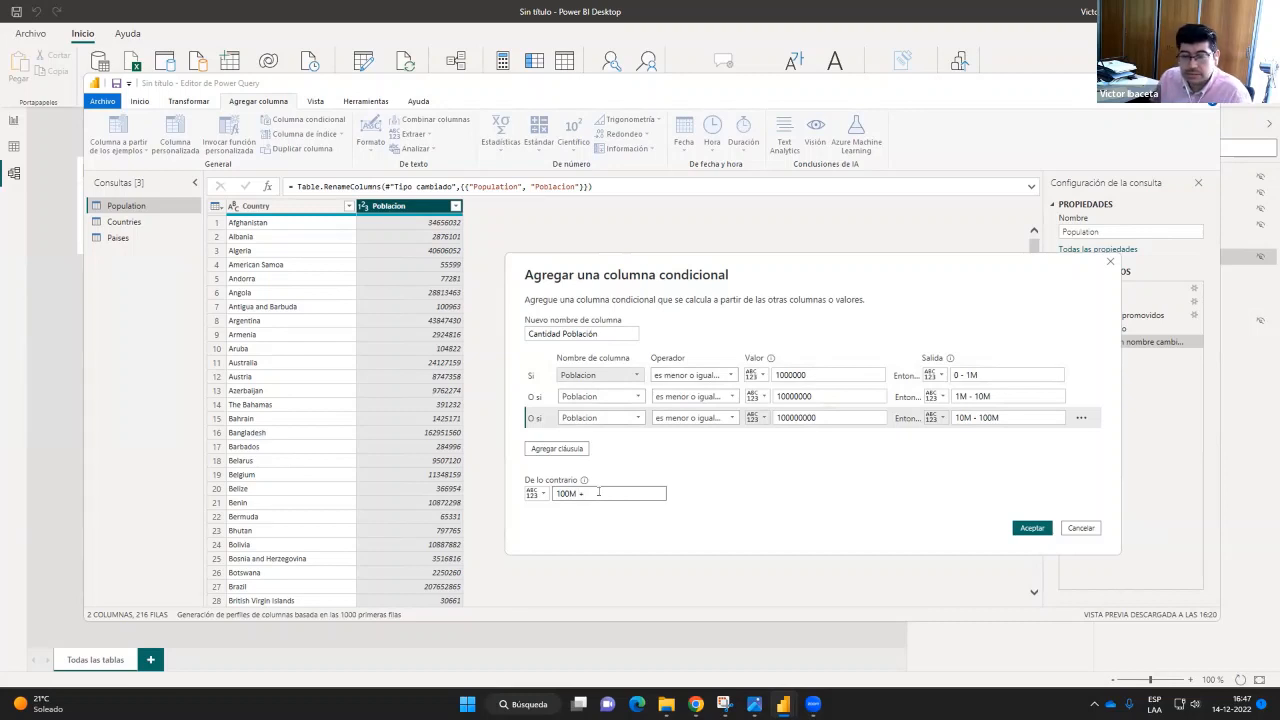
{"action": "left_click", "coordinate": [1036, 527]}
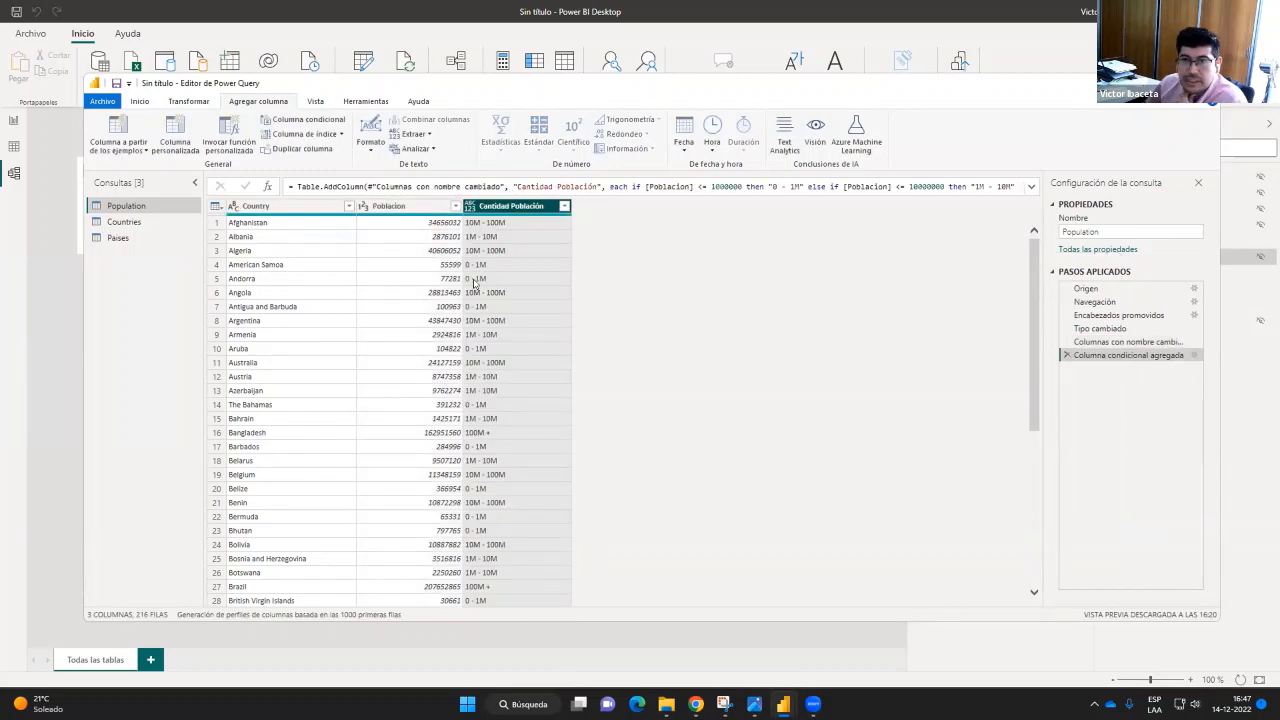
Examine the Cantidad Población ranges row by row against the Poblacion values in the Population query
{"action": "left_click", "coordinate": [497, 226]}
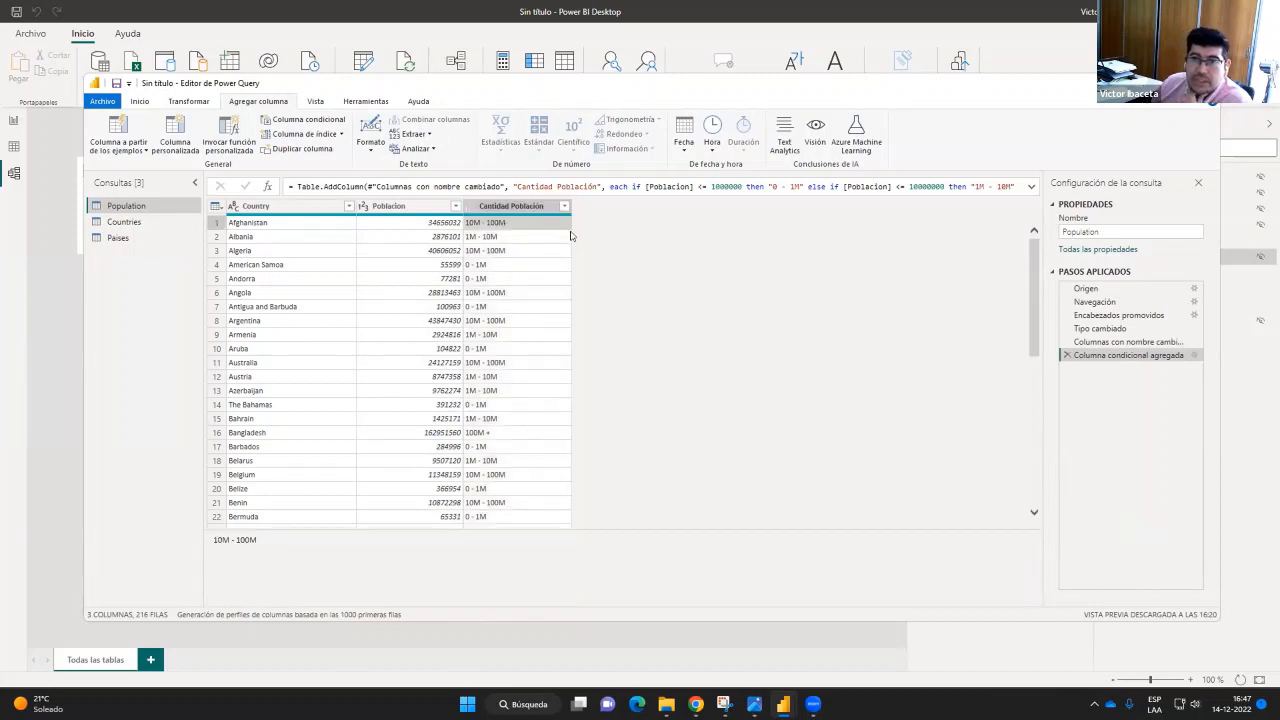
{"action": "key", "text": "Down"}
{"action": "key", "text": "Down"}
{"action": "key", "text": "Down"}
{"action": "key", "text": "Down"}
{"action": "key", "text": "Down"}
{"action": "key", "text": "Down"}
{"action": "key", "text": "Down"}
{"action": "key", "text": "Down"}
{"action": "key", "text": "Down"}
{"action": "key", "text": "Down"}
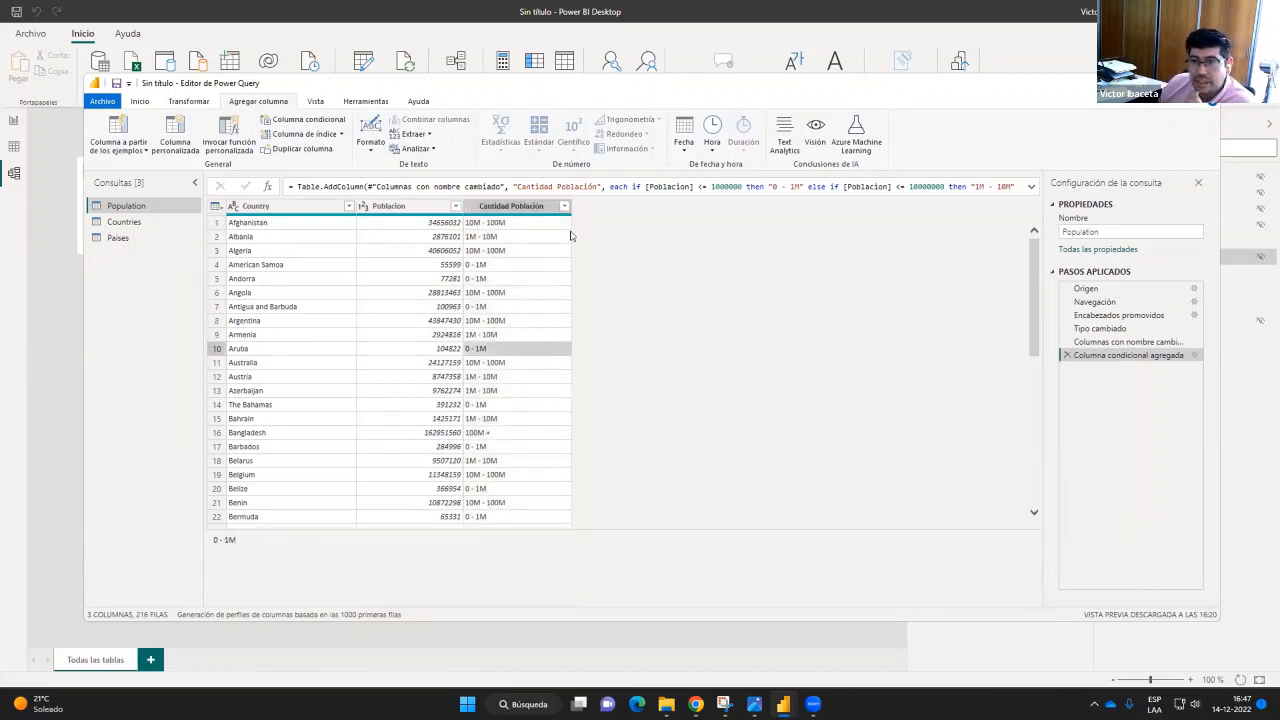
{"action": "key", "text": "Up"}
{"action": "key", "text": "Up"}
{"action": "key", "text": "Up"}
{"action": "key", "text": "Up"}
{"action": "key", "text": "Up"}
{"action": "key", "text": "Up"}
{"action": "key", "text": "Down"}
{"action": "key", "text": "Down"}
{"action": "key", "text": "Down"}
{"action": "key", "text": "Down"}
{"action": "key", "text": "Down"}
{"action": "key", "text": "Down"}
{"action": "key", "text": "Down"}
{"action": "key", "text": "Down"}
{"action": "key", "text": "Down"}
{"action": "key", "text": "Down"}
{"action": "key", "text": "Down"}
{"action": "key", "text": "Down"}
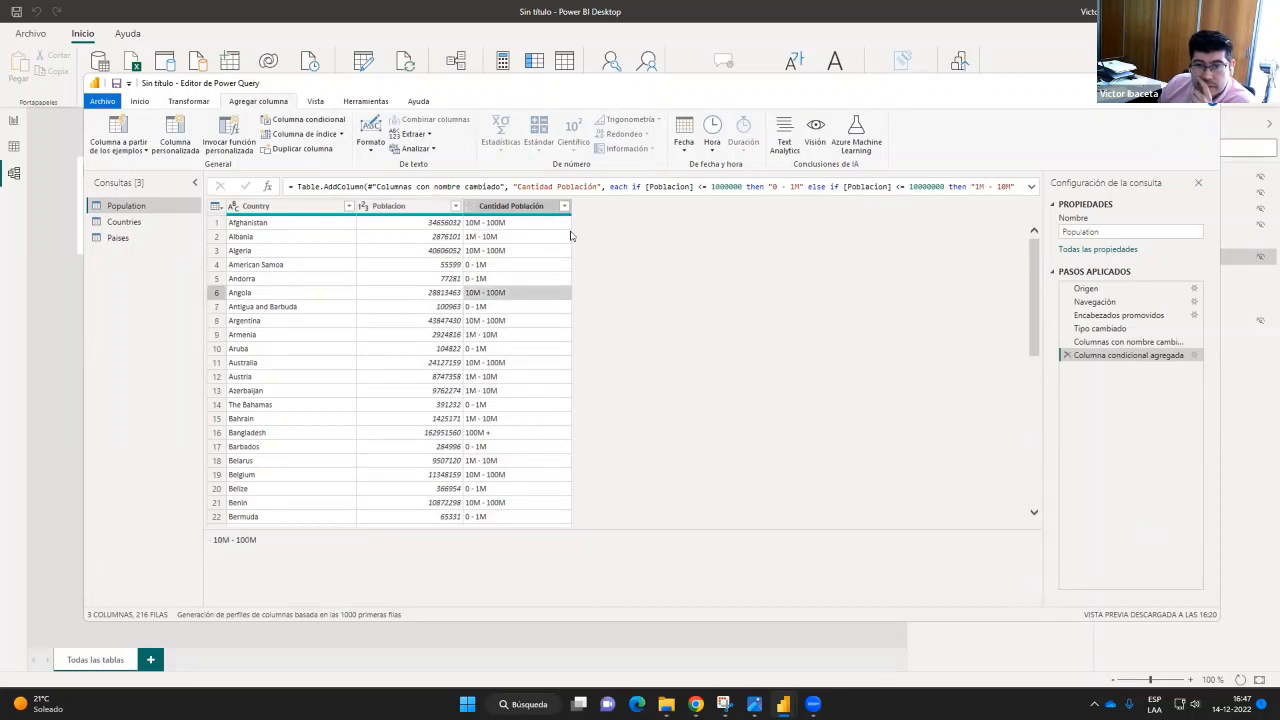
{"action": "key", "text": "Down"}
{"action": "key", "text": "Down"}
{"action": "key", "text": "Down"}
{"action": "key", "text": "Down"}
{"action": "key", "text": "Down"}
{"action": "key", "text": "Down"}
{"action": "key", "text": "Down"}
{"action": "key", "text": "Down"}
{"action": "key", "text": "Down"}
{"action": "key", "text": "Down"}
{"action": "key", "text": "Down"}
{"action": "key", "text": "Up"}
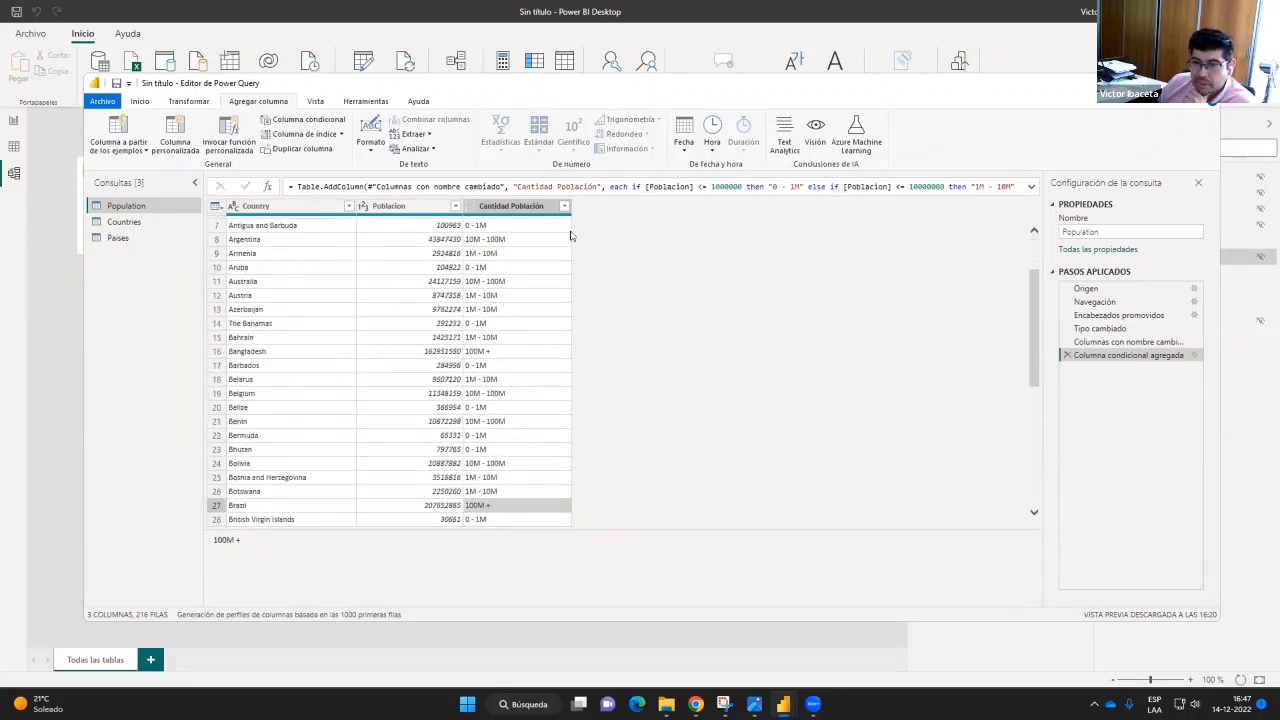
{"action": "key", "text": "Left"}
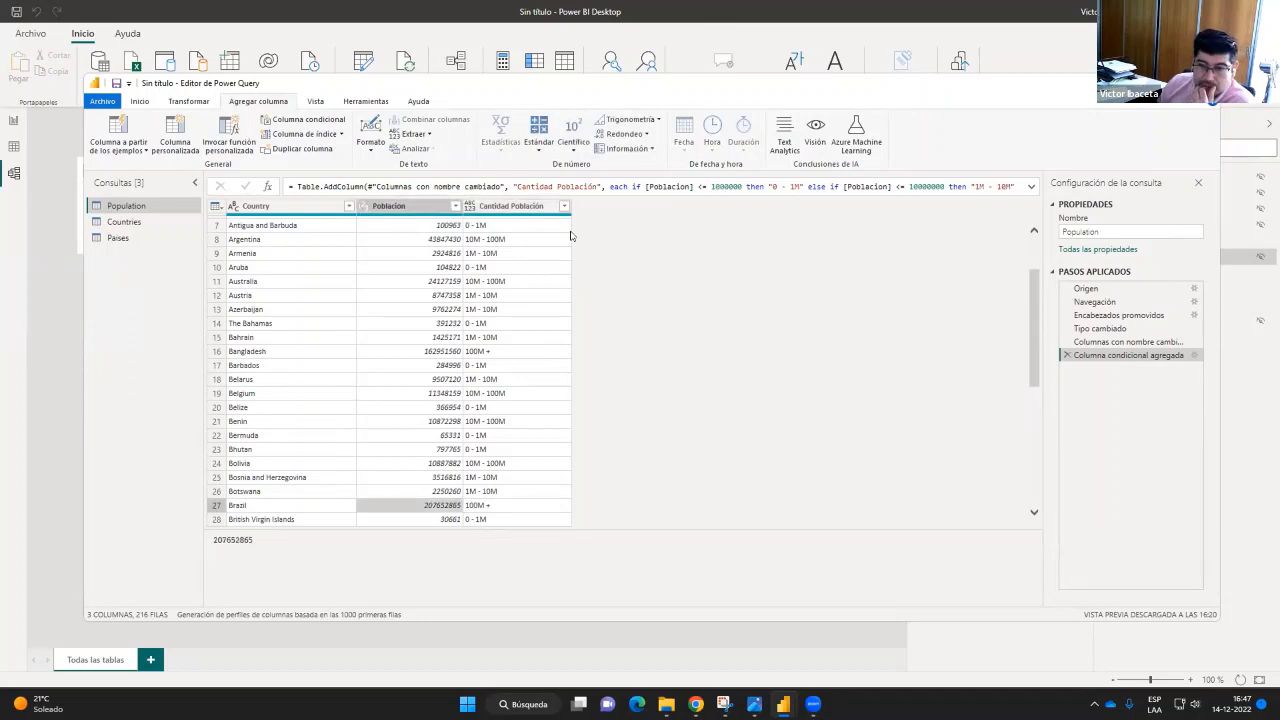
{"action": "key", "text": "Right"}
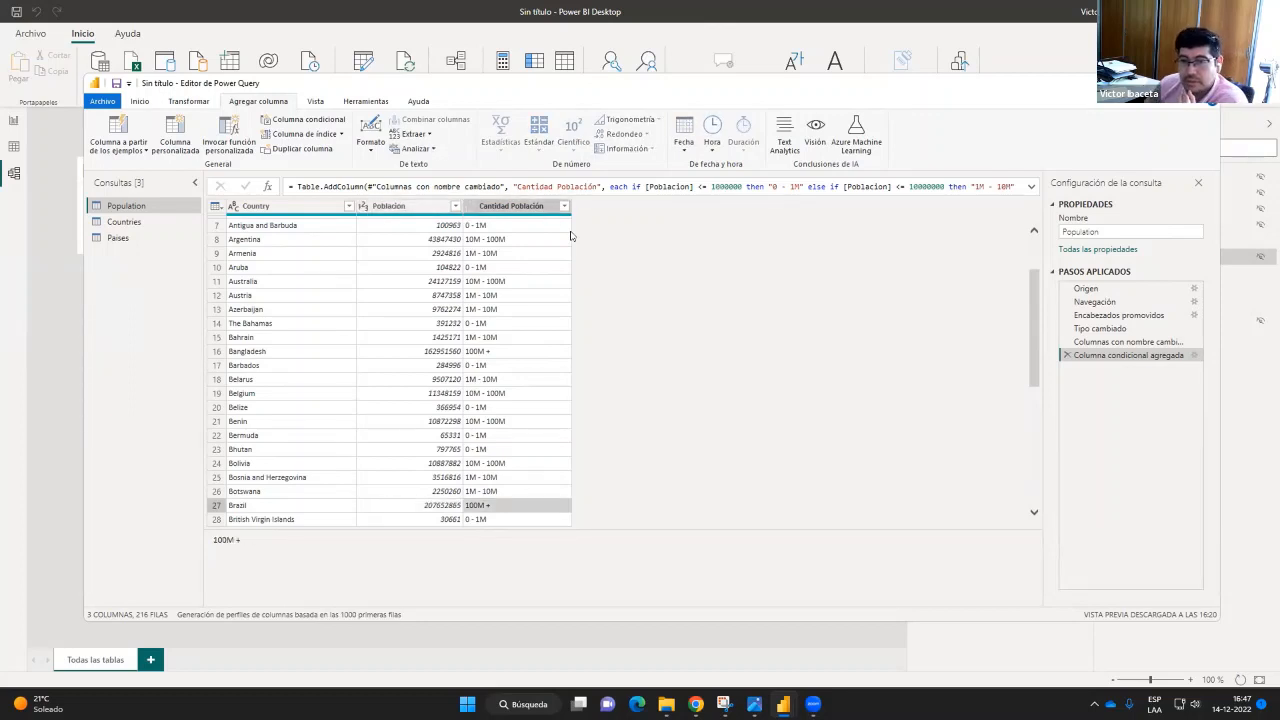
{"action": "scroll", "coordinate": [516, 345], "scroll_direction": "down", "scroll_amount": 15}
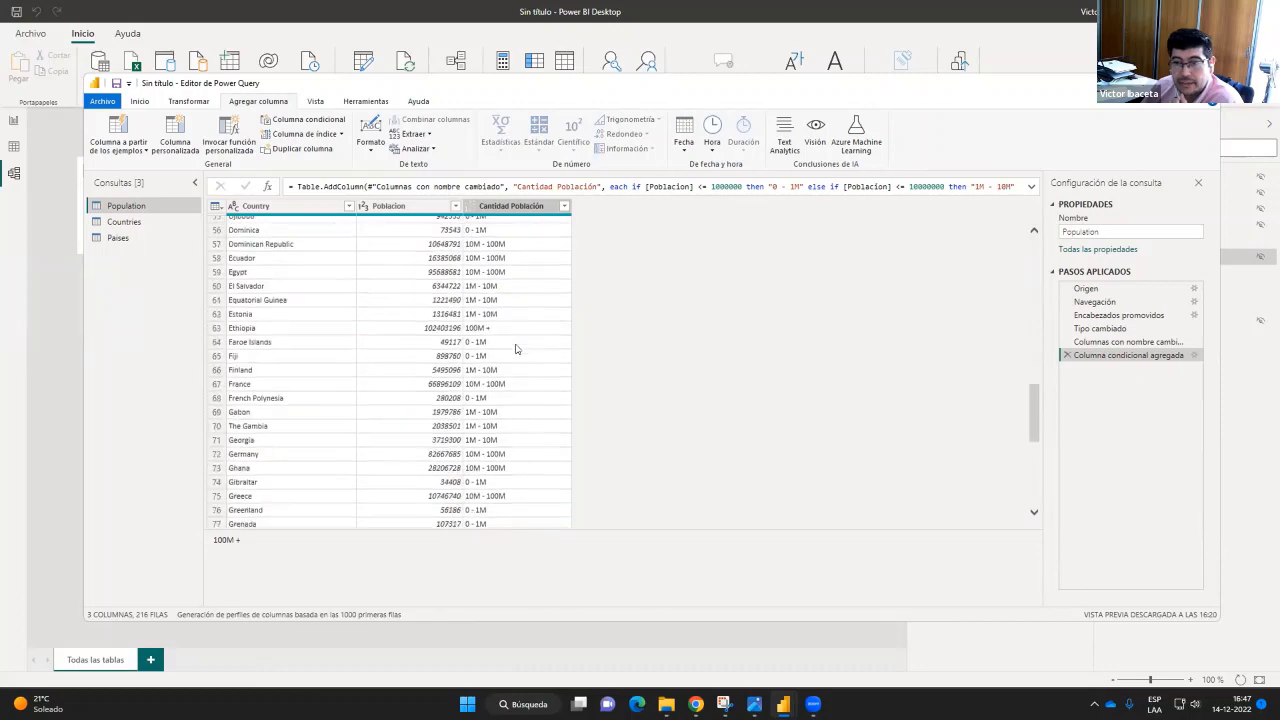
{"action": "scroll", "coordinate": [516, 348], "scroll_direction": "down", "scroll_amount": 5}
{"action": "scroll", "coordinate": [516, 348], "scroll_direction": "up", "scroll_amount": 20}
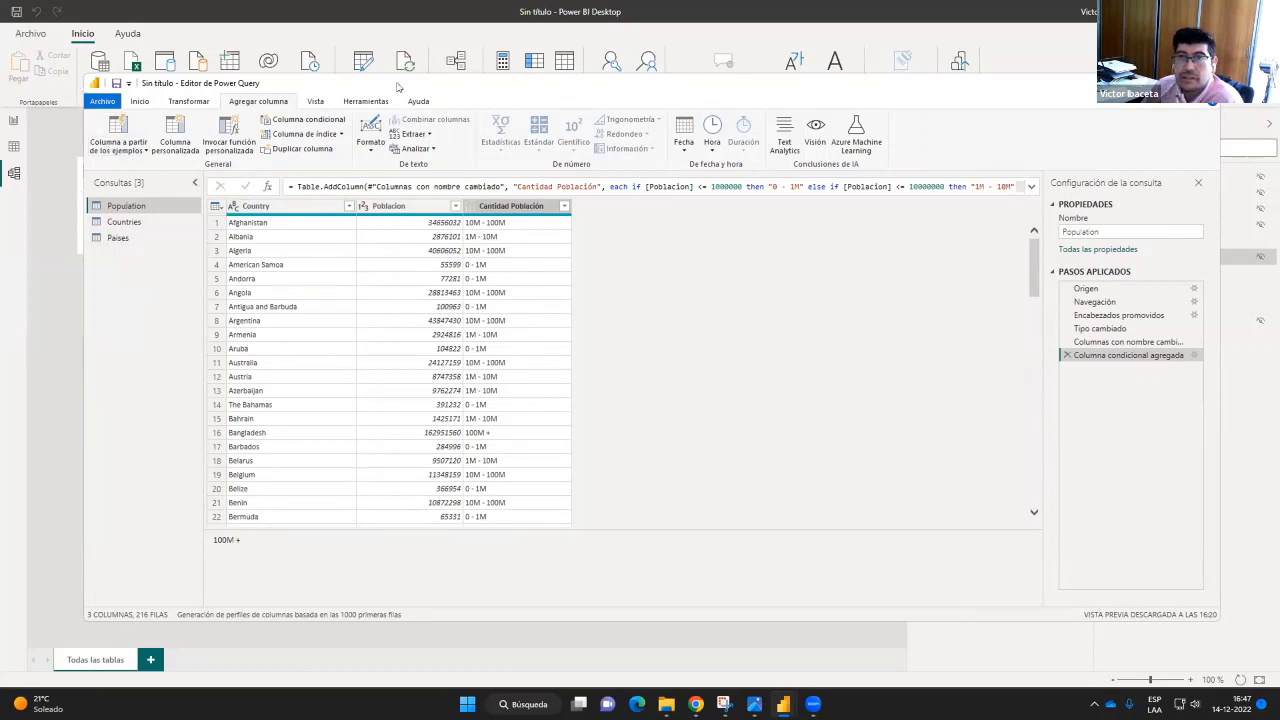
Close Power Query and apply the changes to the data model
{"action": "left_click", "coordinate": [137, 102]}
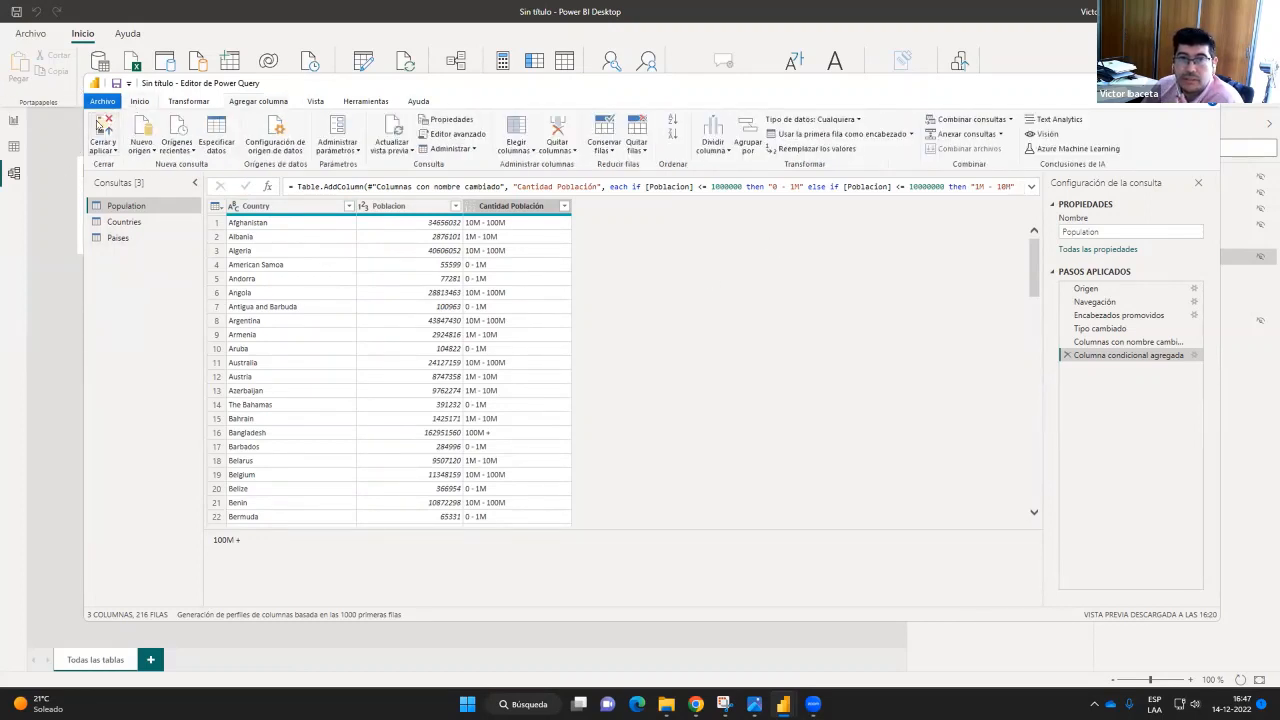
{"action": "left_click", "coordinate": [106, 131]}
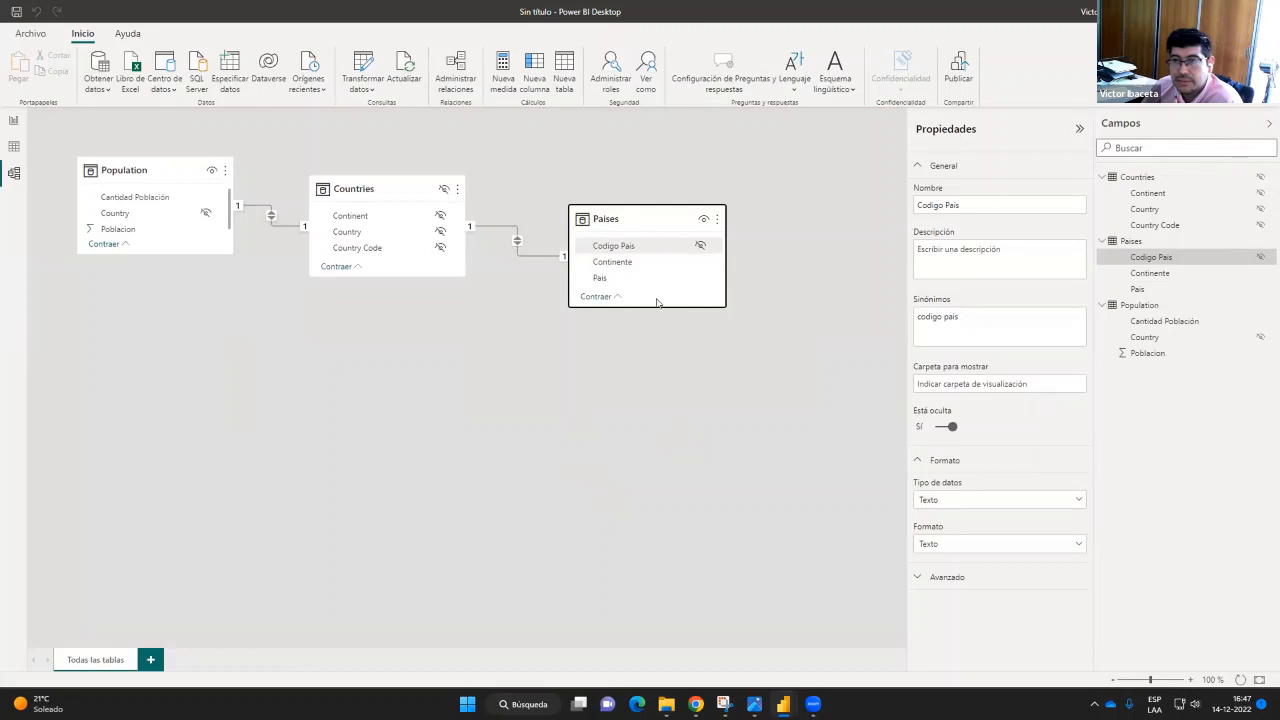
Make the Paises table card taller in the model diagram and return to the report page with the population matrix
{"action": "left_click_drag", "start_coordinate": [656, 306], "coordinate": [648, 375]}
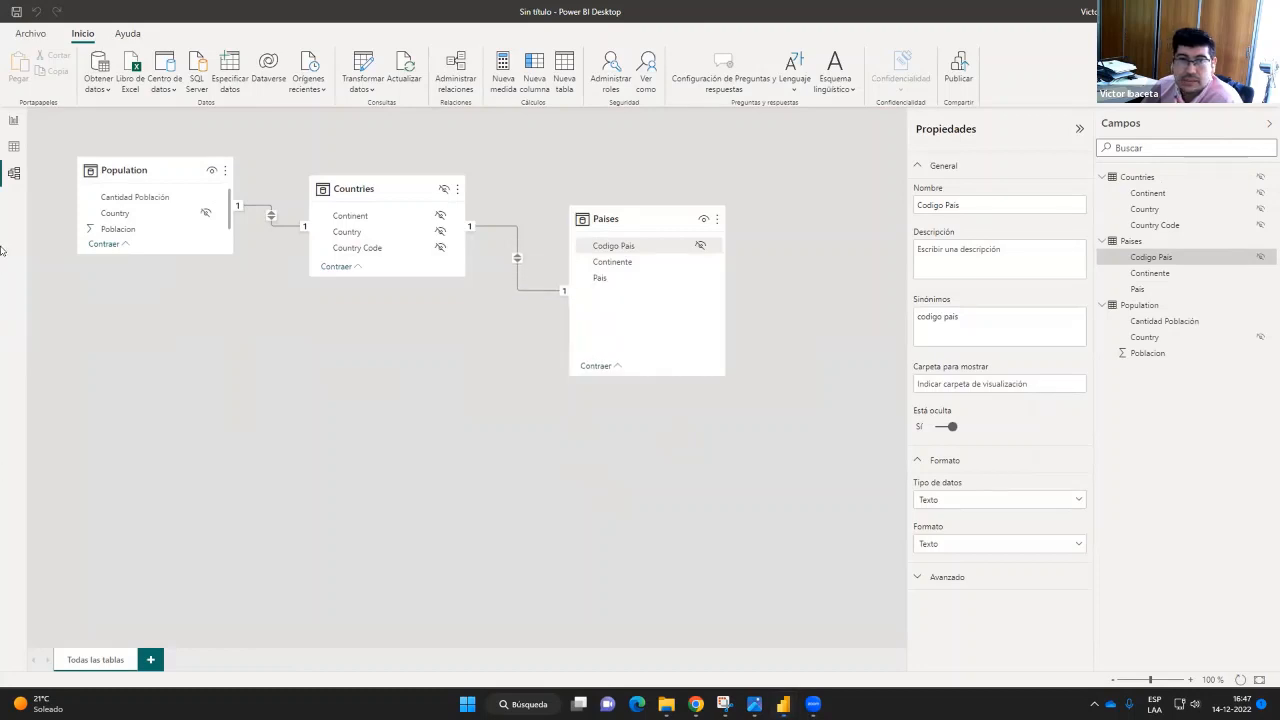
{"action": "left_click", "coordinate": [13, 121]}
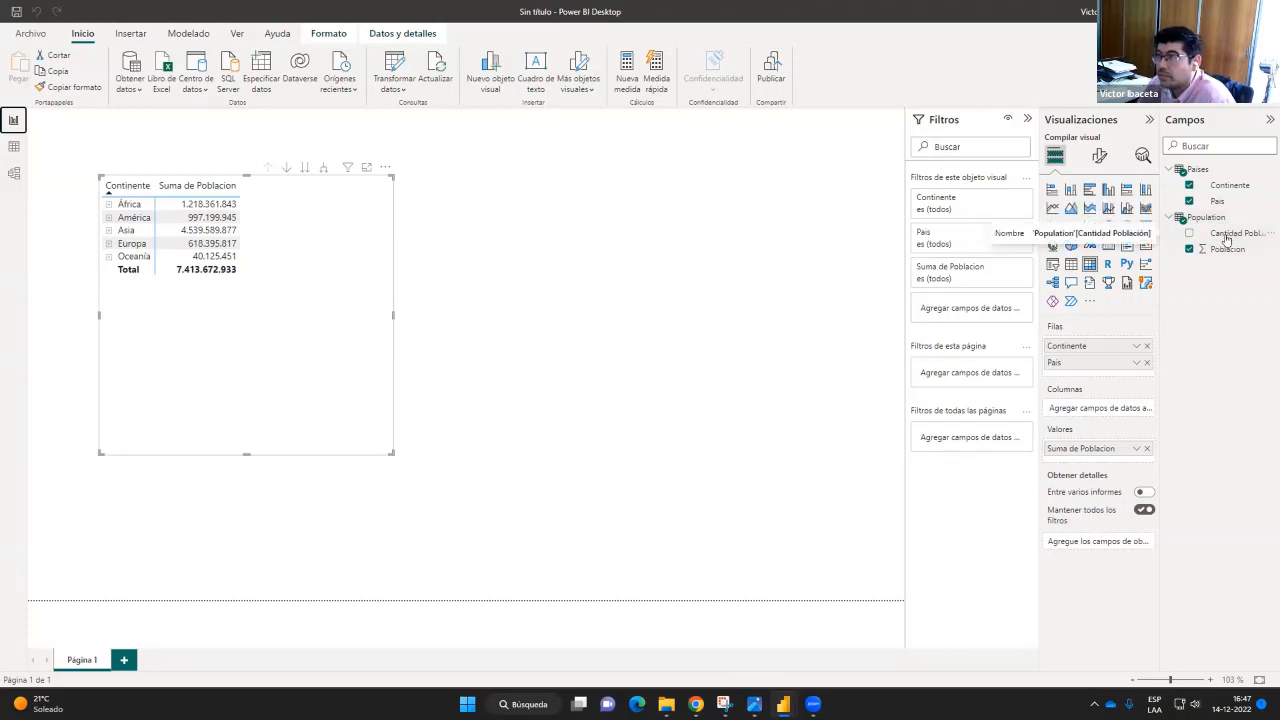
{"action": "left_click", "coordinate": [14, 173]}
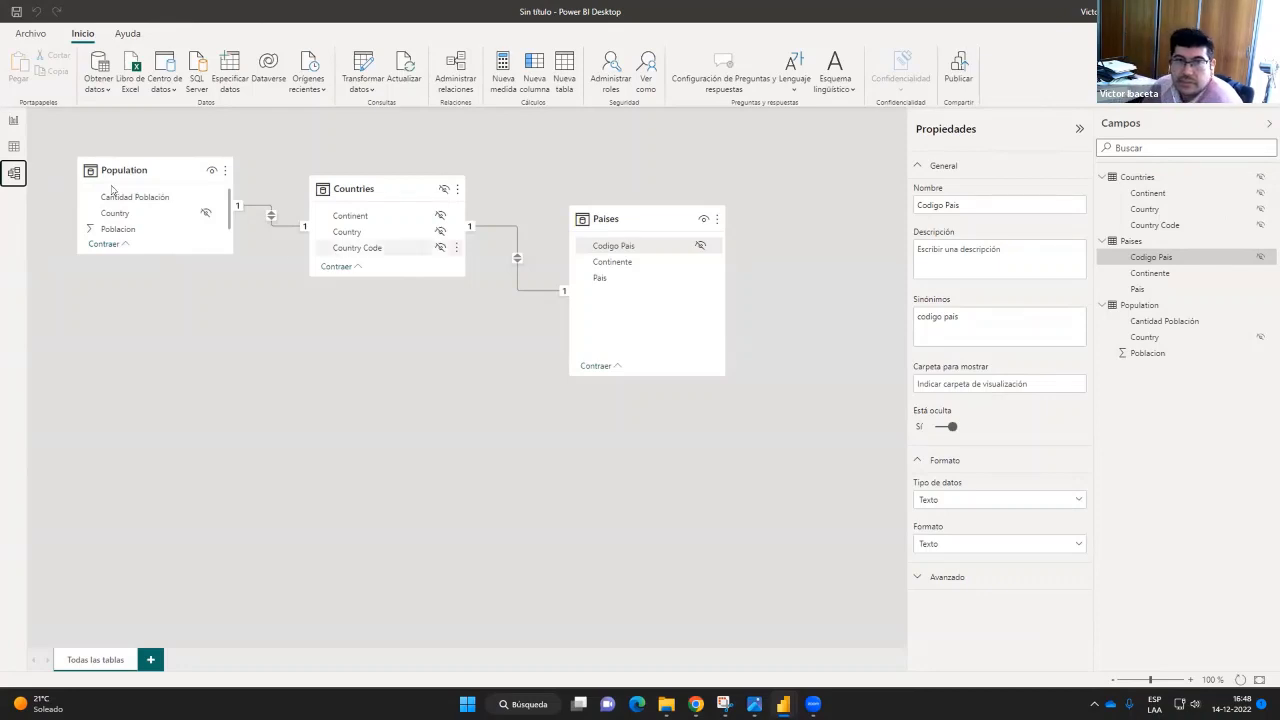
{"action": "left_click", "coordinate": [14, 123]}
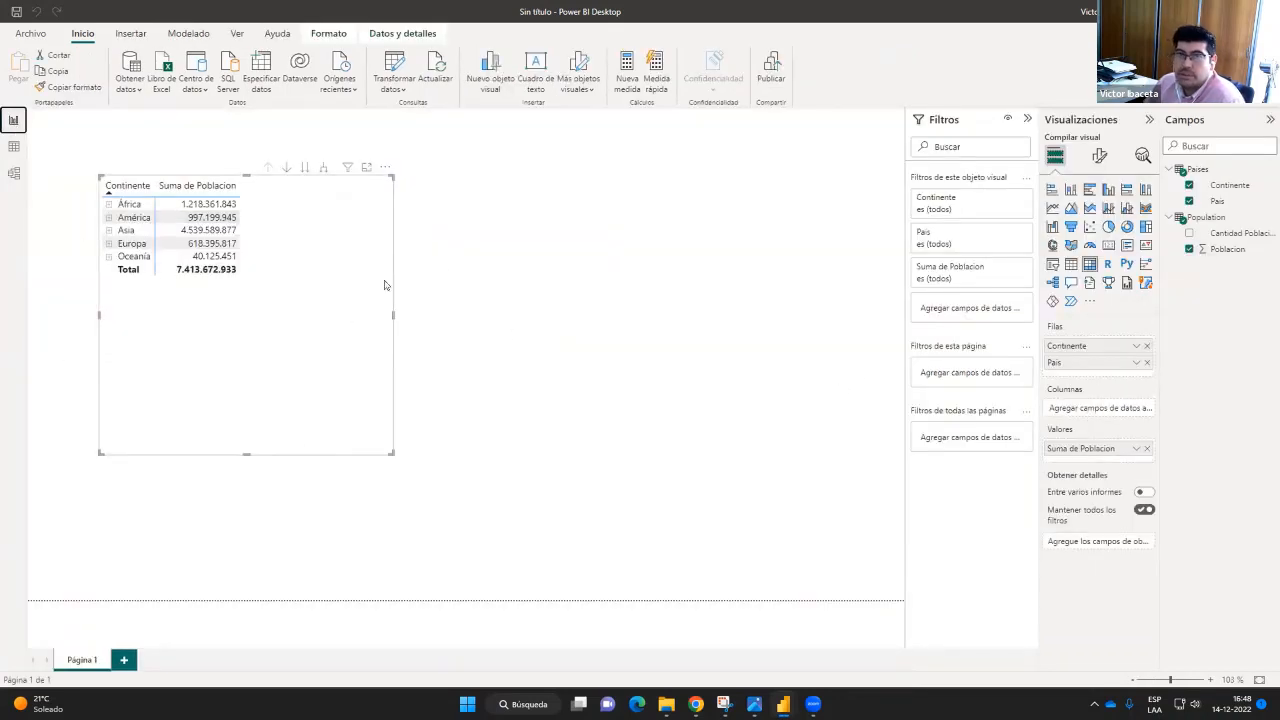
Add Cantidad Población as the matrix columns, widen the matrix and expand América
{"action": "left_click_drag", "start_coordinate": [1235, 233], "coordinate": [1100, 410]}
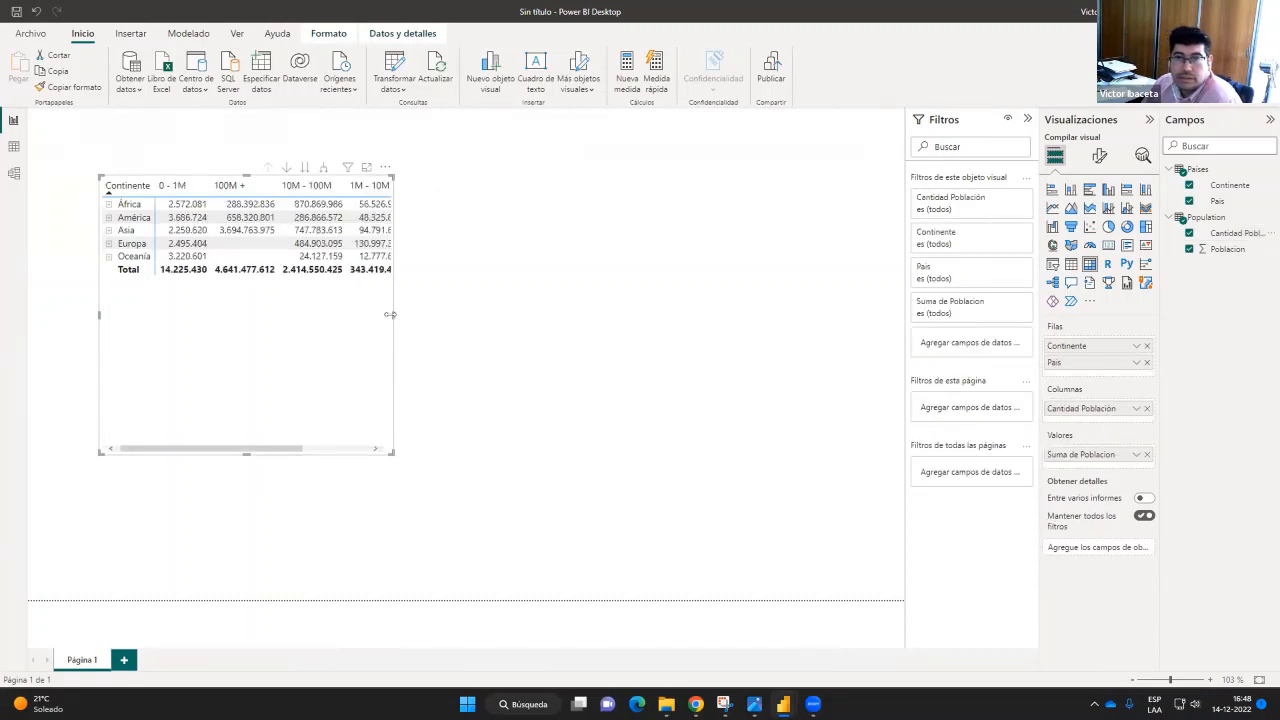
{"action": "left_click_drag", "start_coordinate": [390, 314], "coordinate": [466, 316]}
{"action": "left_click", "coordinate": [108, 217]}
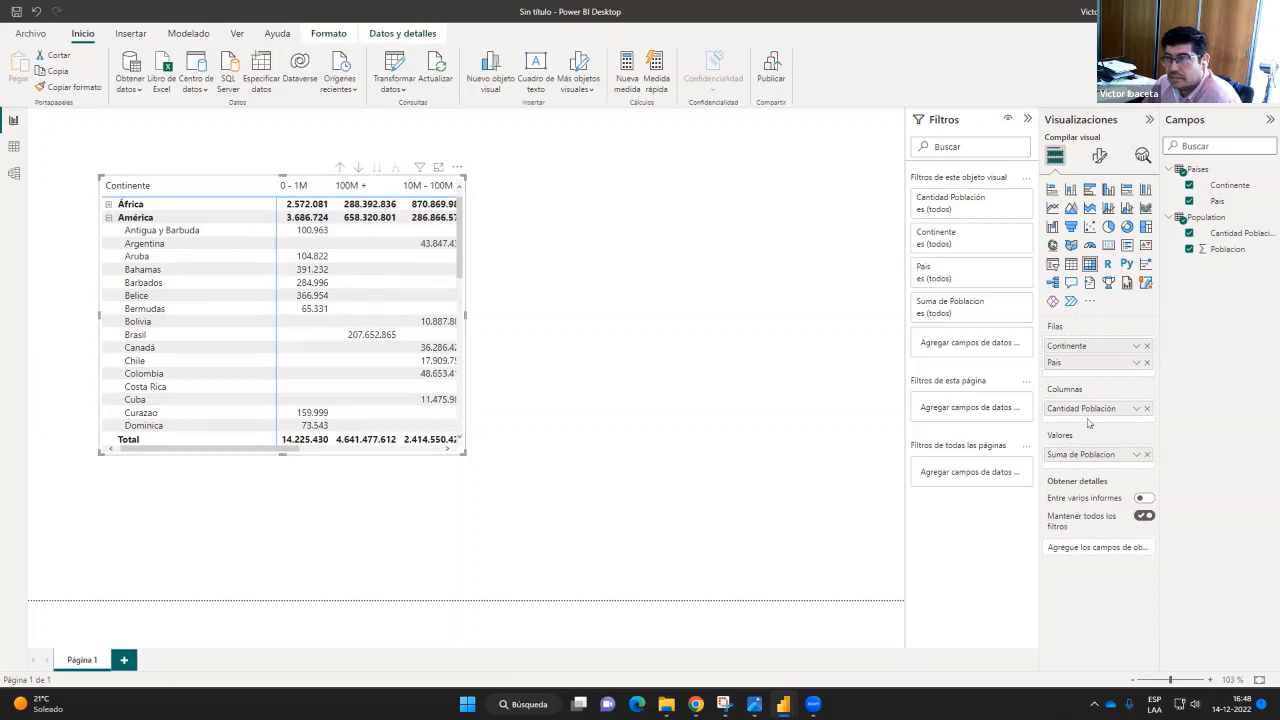
Try Cantidad Población as a row level below Pais, check Antigua y Barbuda and Argentina, then remove the field and collapse América
{"action": "left_click_drag", "start_coordinate": [1078, 410], "coordinate": [1092, 374]}
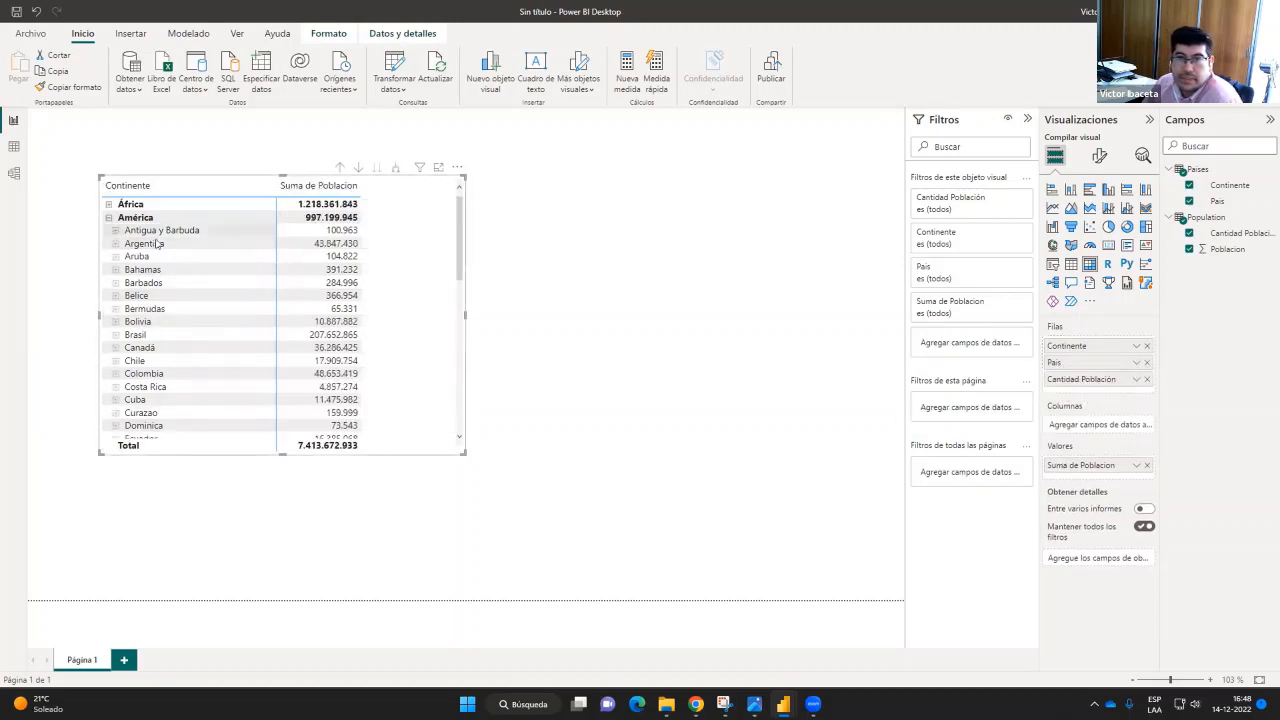
{"action": "left_click", "coordinate": [115, 230]}
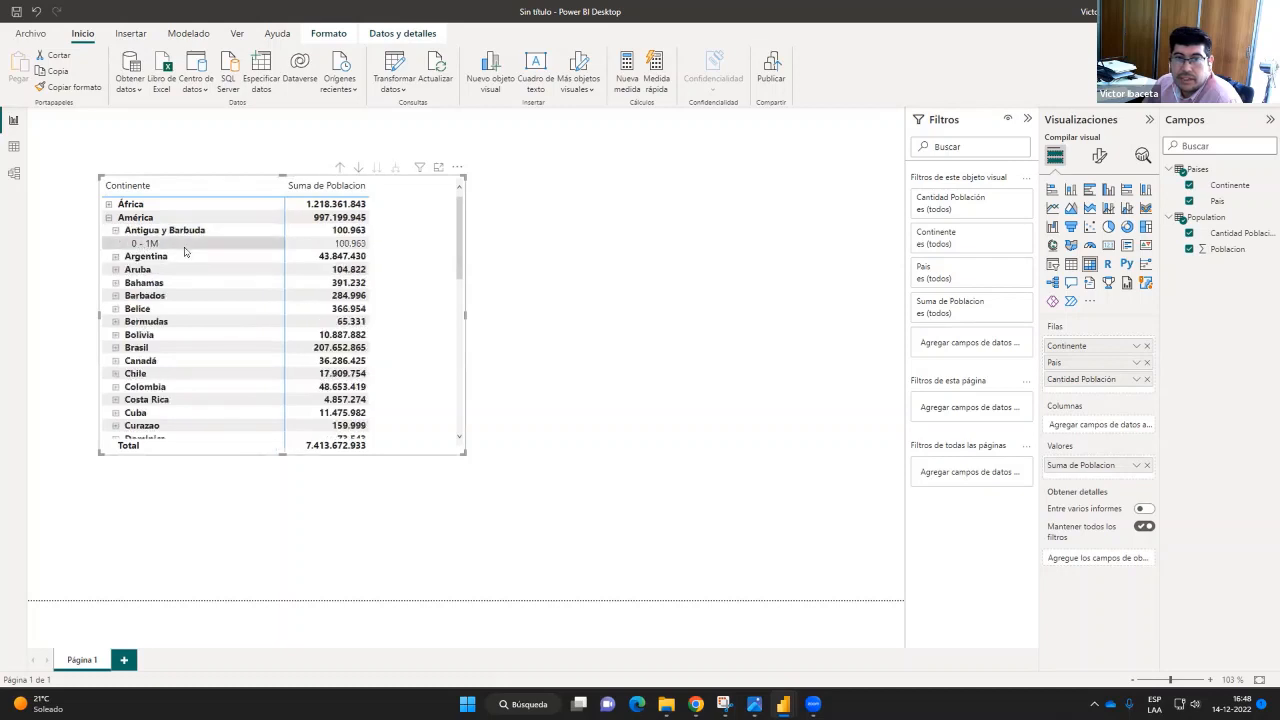
{"action": "left_click", "coordinate": [116, 258]}
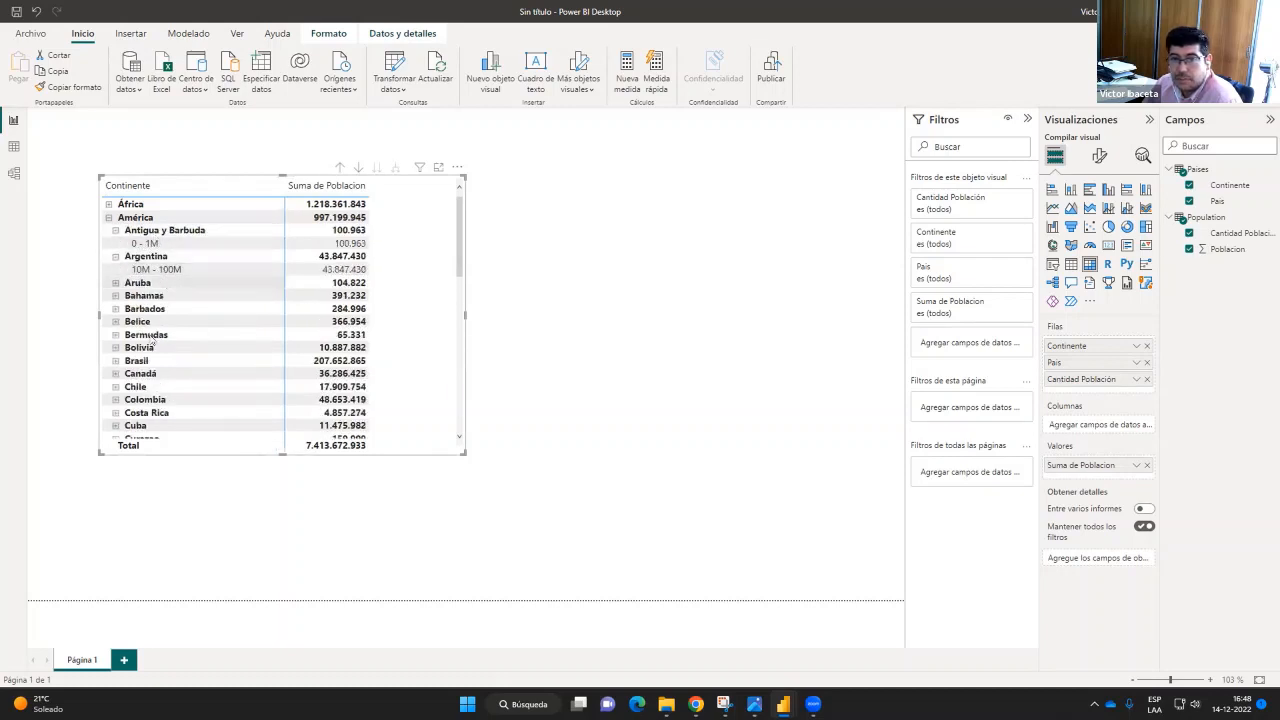
{"action": "left_click", "coordinate": [115, 257]}
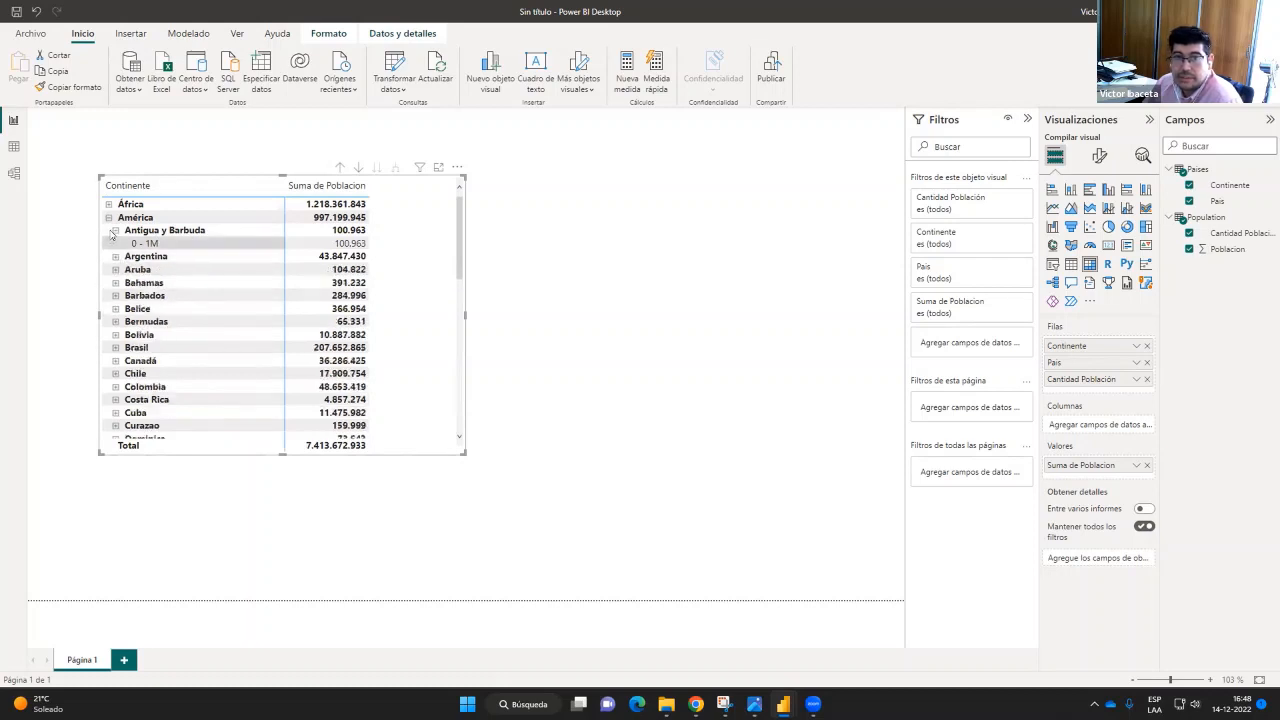
{"action": "left_click", "coordinate": [114, 231]}
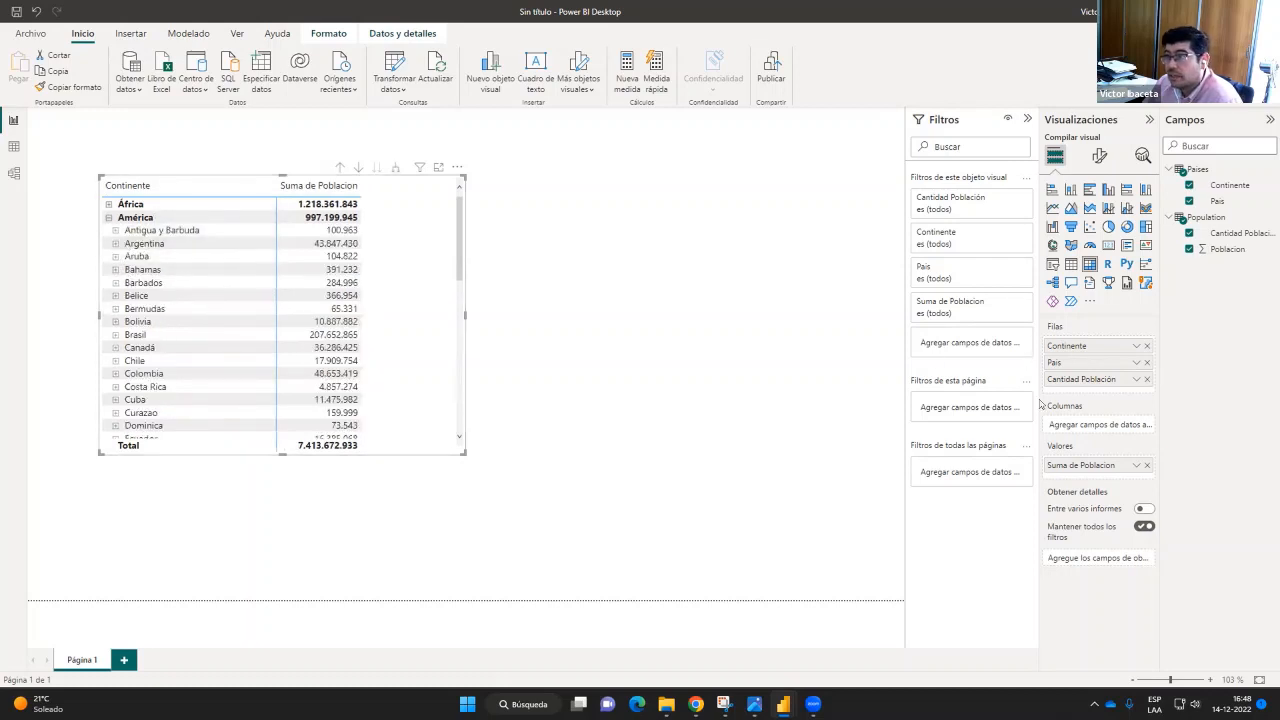
{"action": "left_click", "coordinate": [1147, 379]}
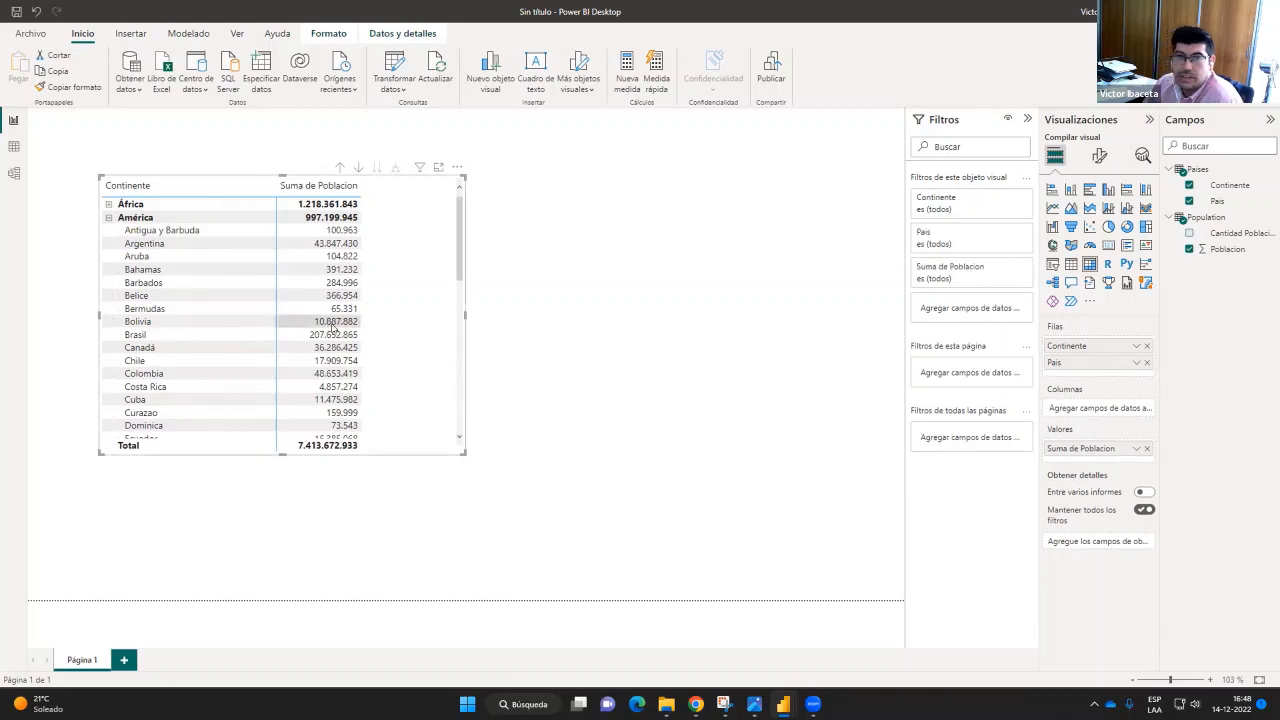
{"action": "left_click", "coordinate": [108, 217]}
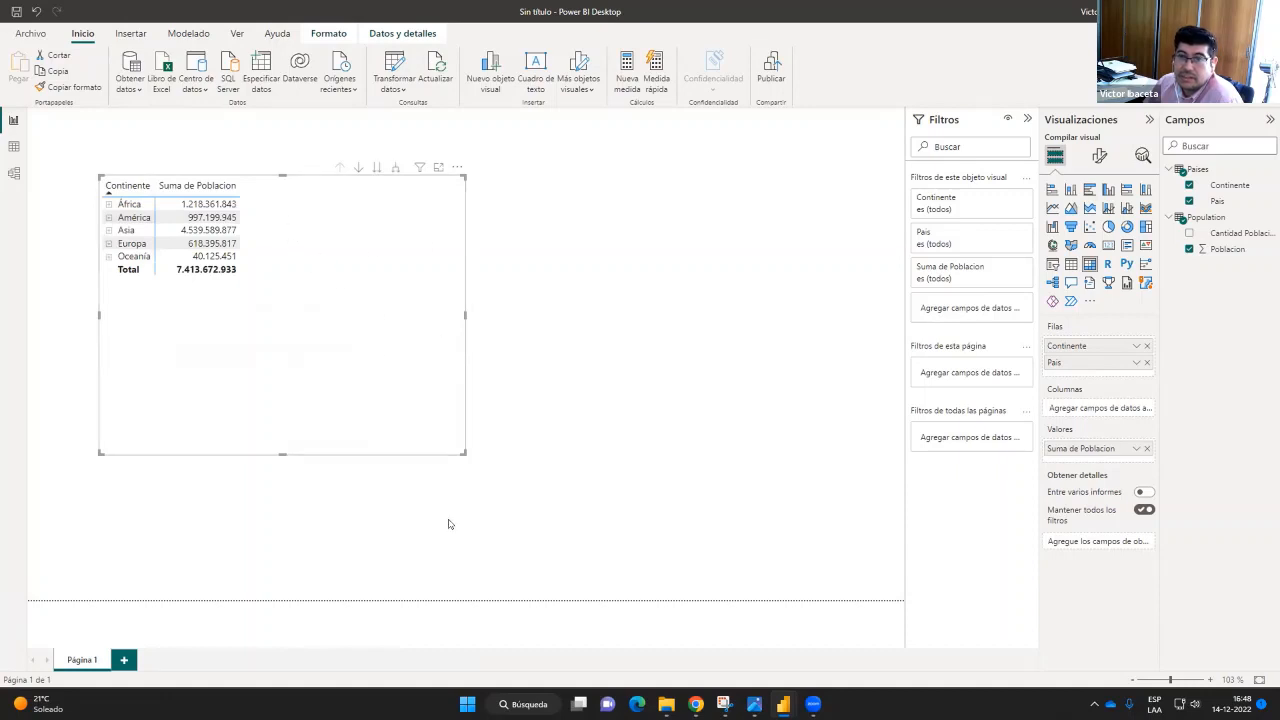
Move the population matrix toward the middle of the page and resize it to leave room for expanded rows
{"action": "left_click_drag", "start_coordinate": [460, 452], "coordinate": [289, 337]}
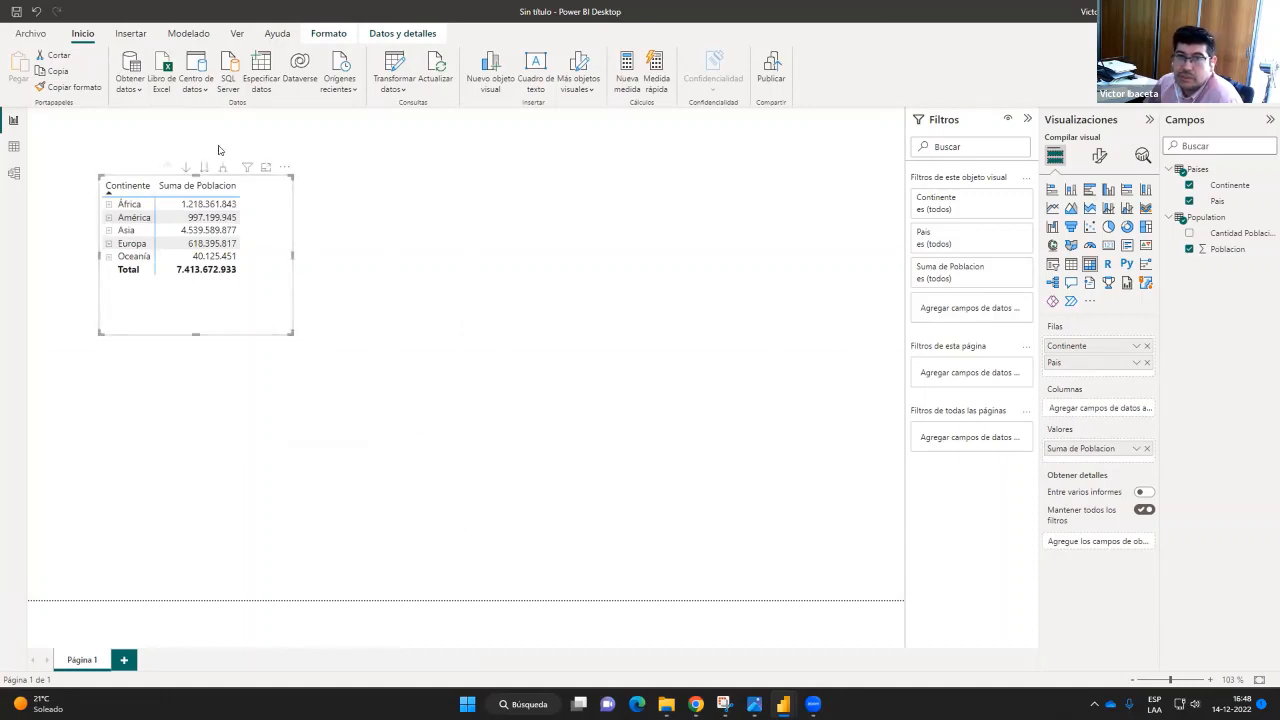
{"action": "left_click_drag", "start_coordinate": [247, 180], "coordinate": [532, 244]}
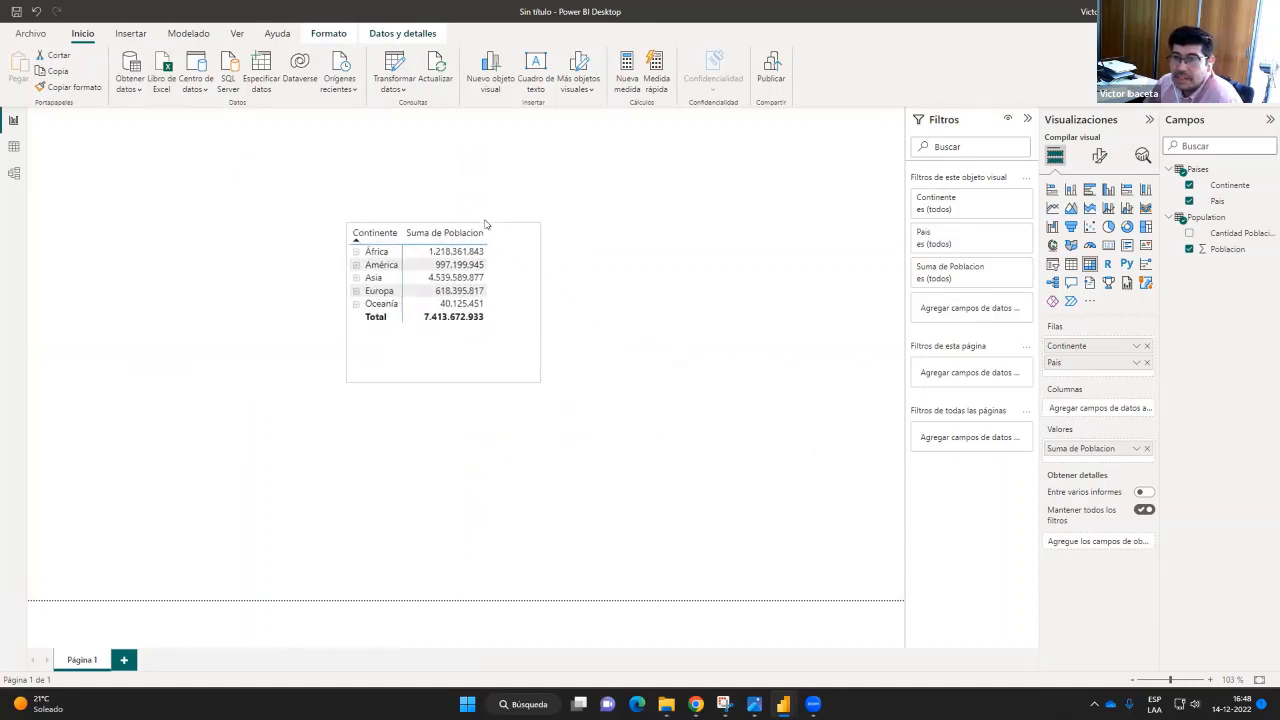
{"action": "left_click_drag", "start_coordinate": [534, 379], "coordinate": [708, 550]}
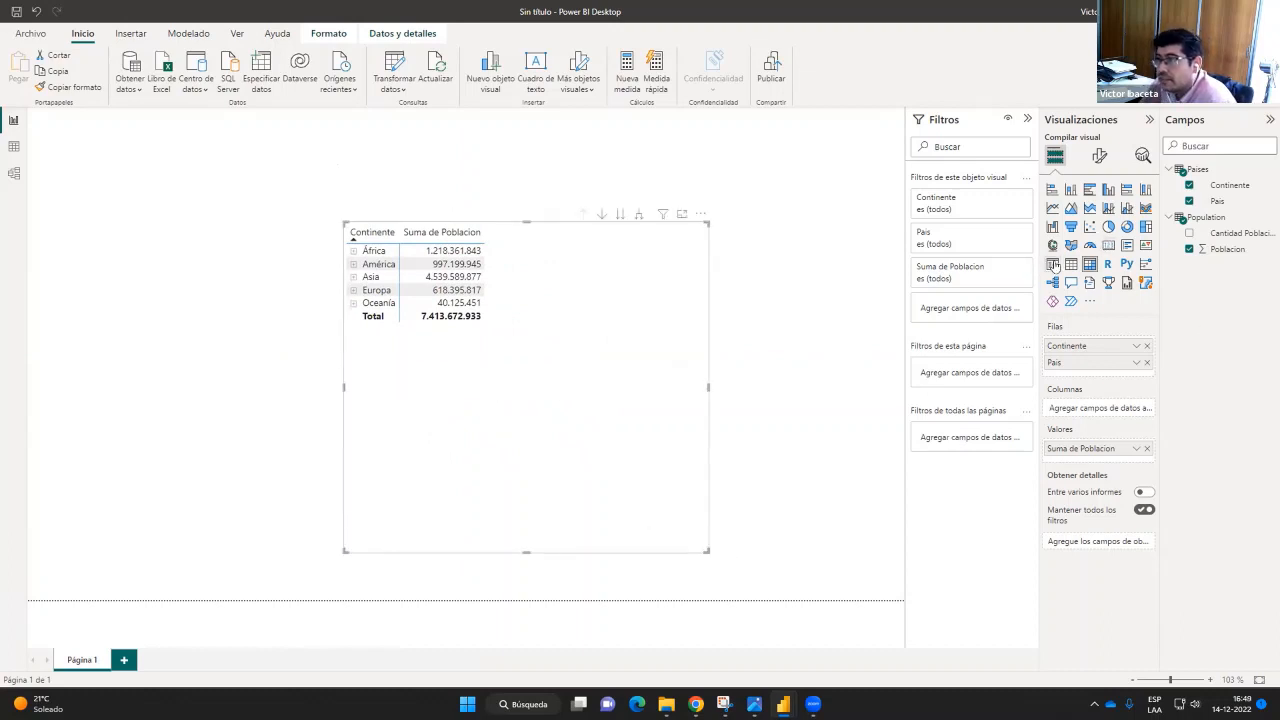
Try to convert the matrix into a slicer, and undo the conversion
{"action": "left_click", "coordinate": [1050, 264]}
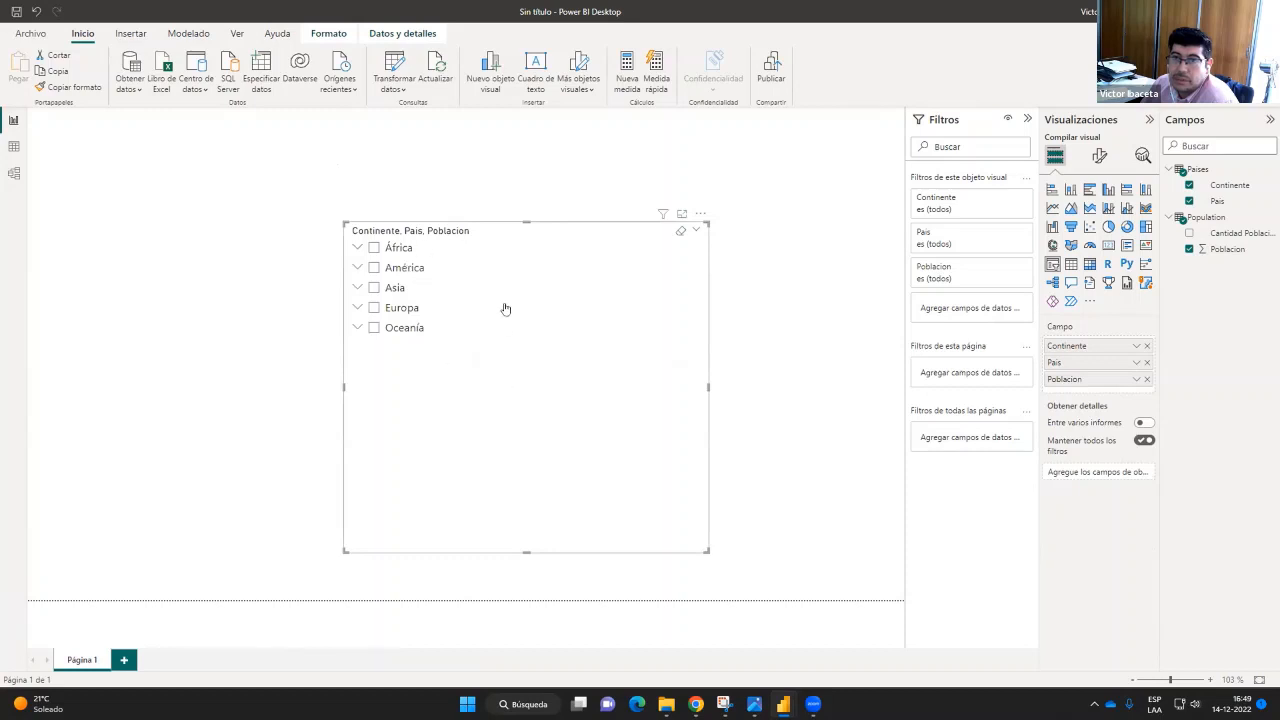
{"action": "key", "text": "ctrl+z"}
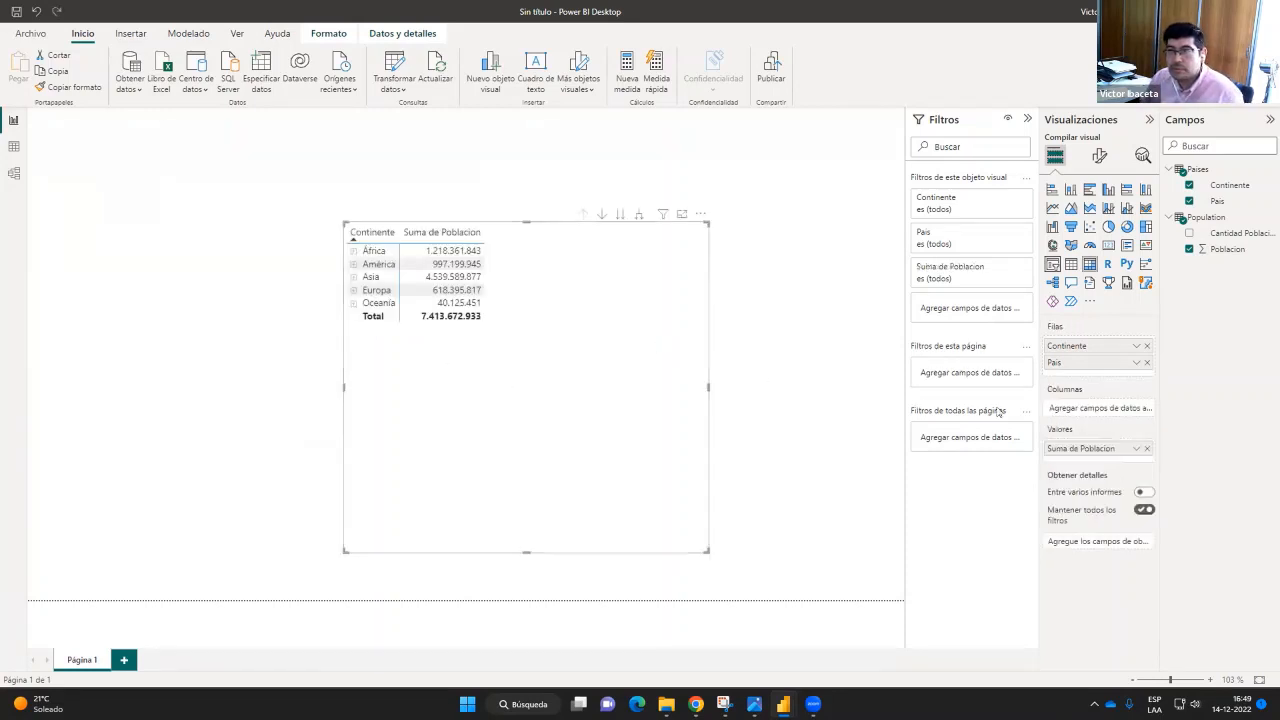
Add a separate slicer on Cantidad Población up and to the right of the matrix, sized to show all its ranges
{"action": "left_click", "coordinate": [853, 341]}
{"action": "left_click", "coordinate": [1051, 264]}
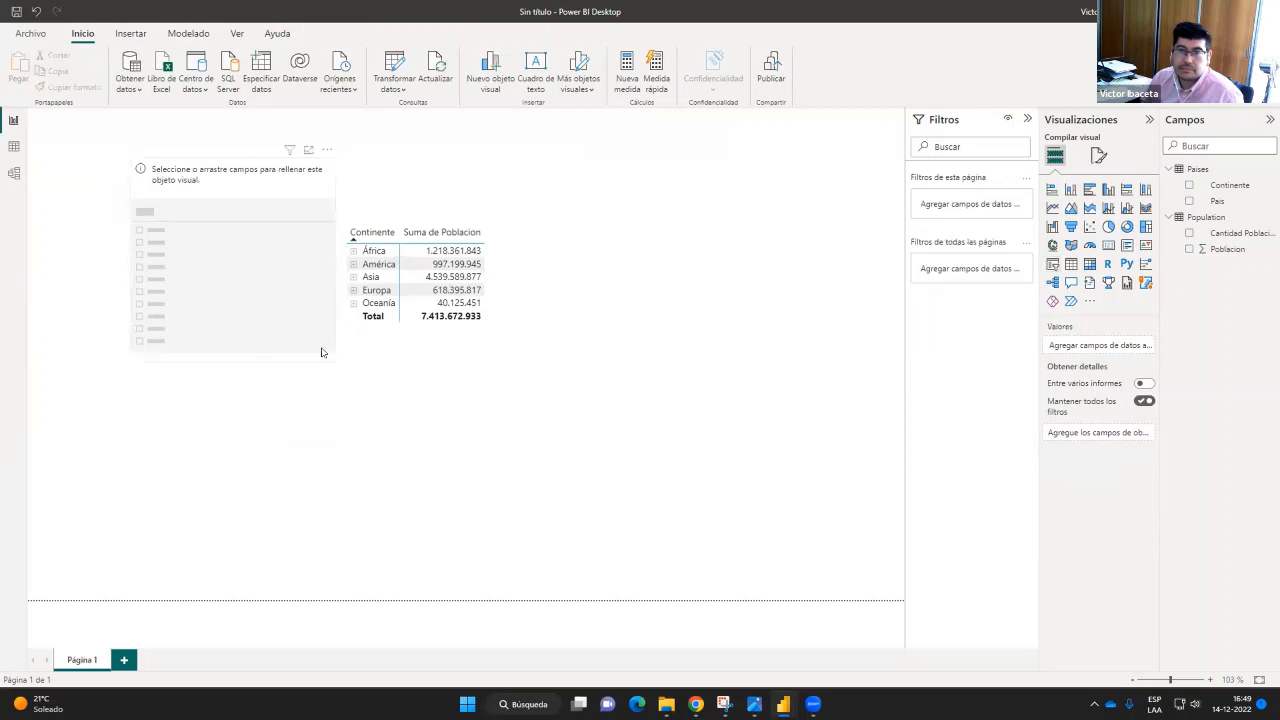
{"action": "left_click_drag", "start_coordinate": [334, 362], "coordinate": [332, 222]}
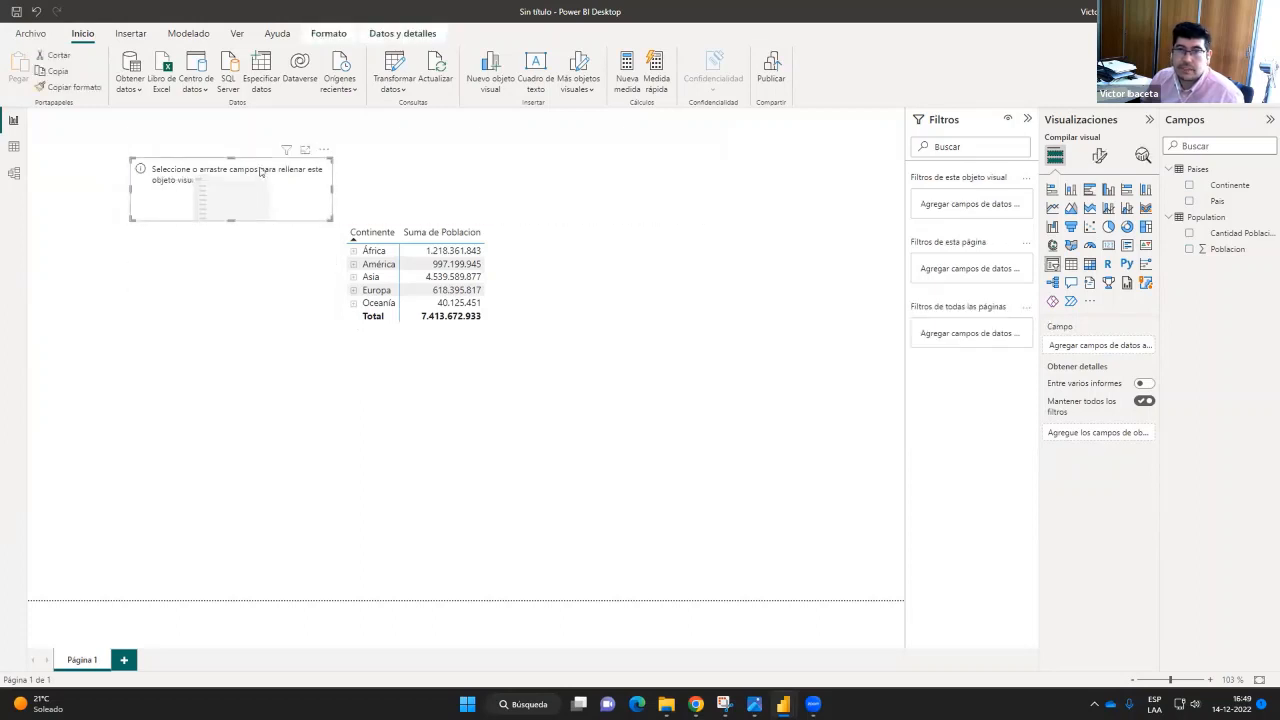
{"action": "left_click_drag", "start_coordinate": [259, 170], "coordinate": [646, 176]}
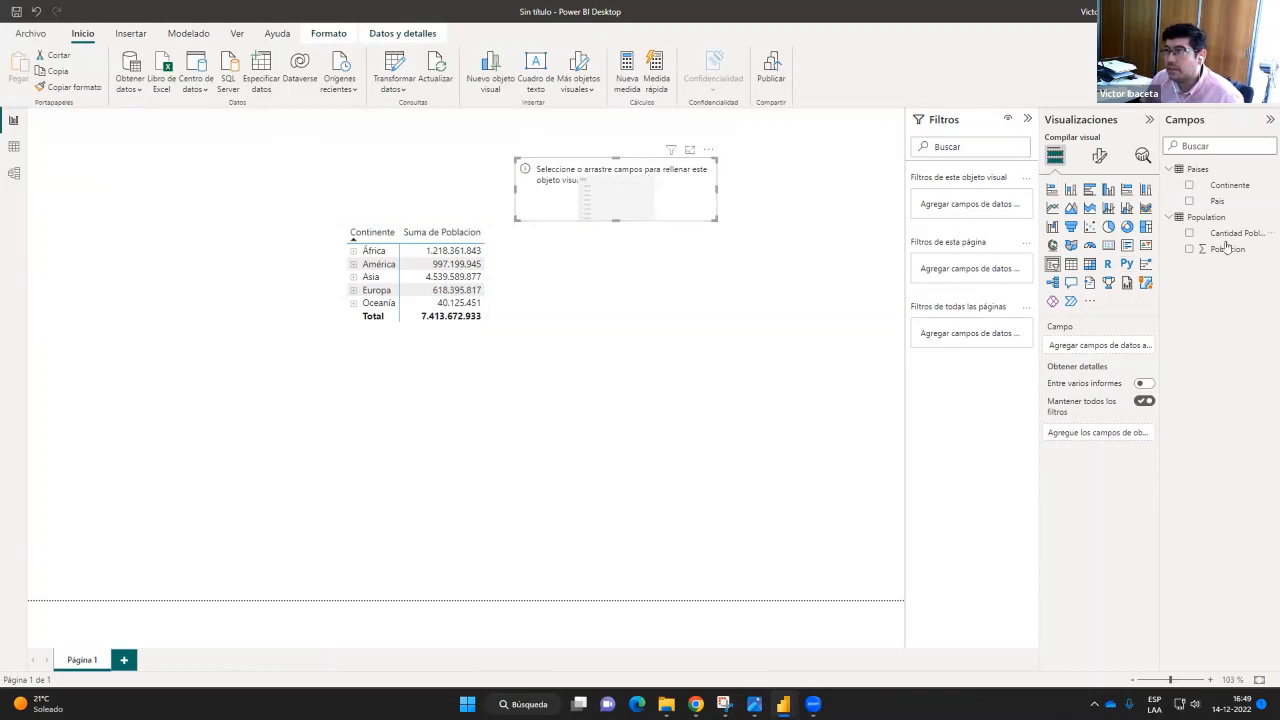
{"action": "left_click_drag", "start_coordinate": [1232, 233], "coordinate": [1134, 345]}
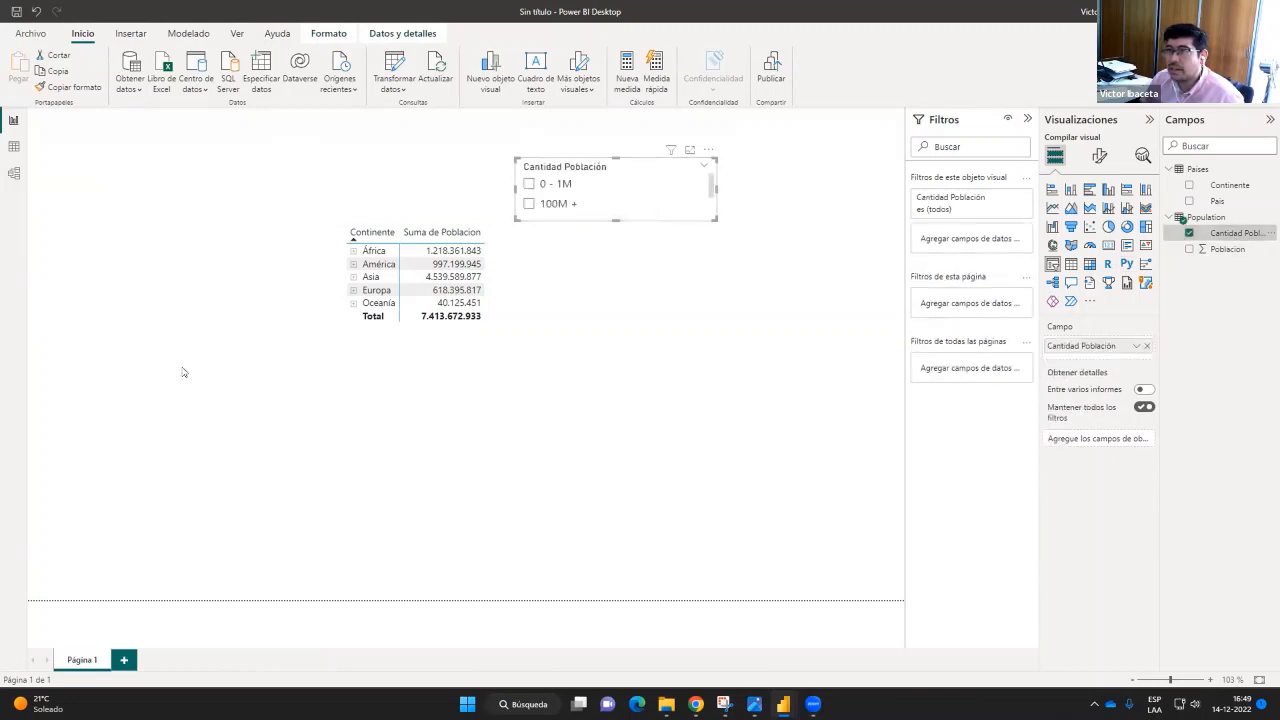
{"action": "left_click_drag", "start_coordinate": [716, 219], "coordinate": [723, 290]}
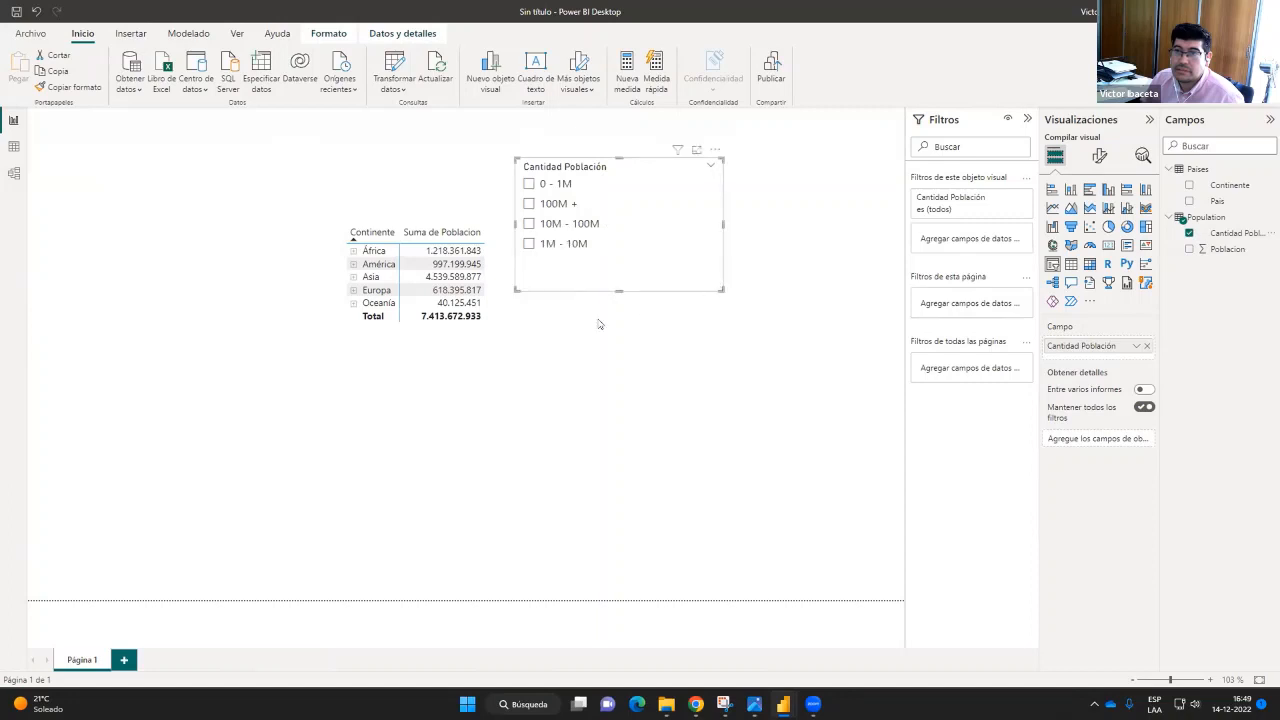
Place the matrix directly beneath the Cantidad Población slicer, moving the slicer up slightly so the two do not overlap
{"action": "left_click", "coordinate": [410, 236]}
{"action": "left_click_drag", "start_coordinate": [396, 228], "coordinate": [588, 303]}
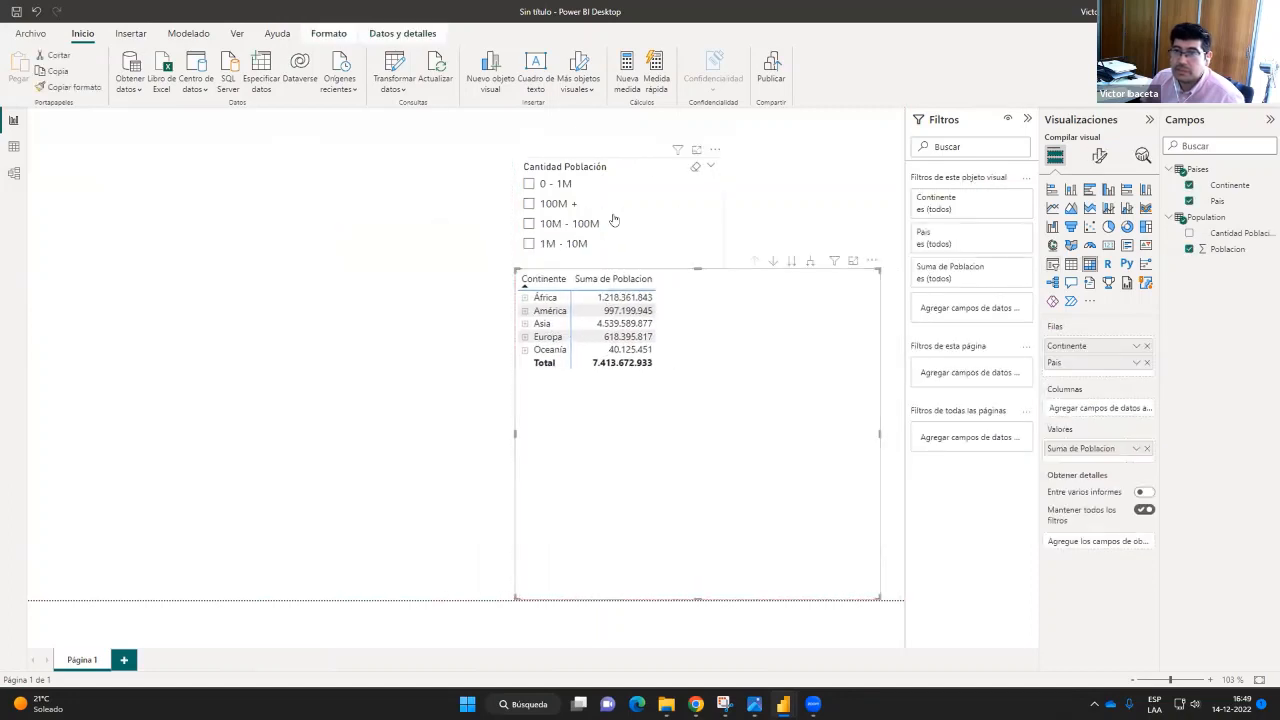
{"action": "left_click", "coordinate": [666, 220]}
{"action": "mouse_move", "coordinate": [633, 163]}
{"action": "left_mouse_down"}
{"action": "mouse_move", "coordinate": [640, 128]}
{"action": "mouse_move", "coordinate": [625, 139]}
{"action": "left_mouse_up"}
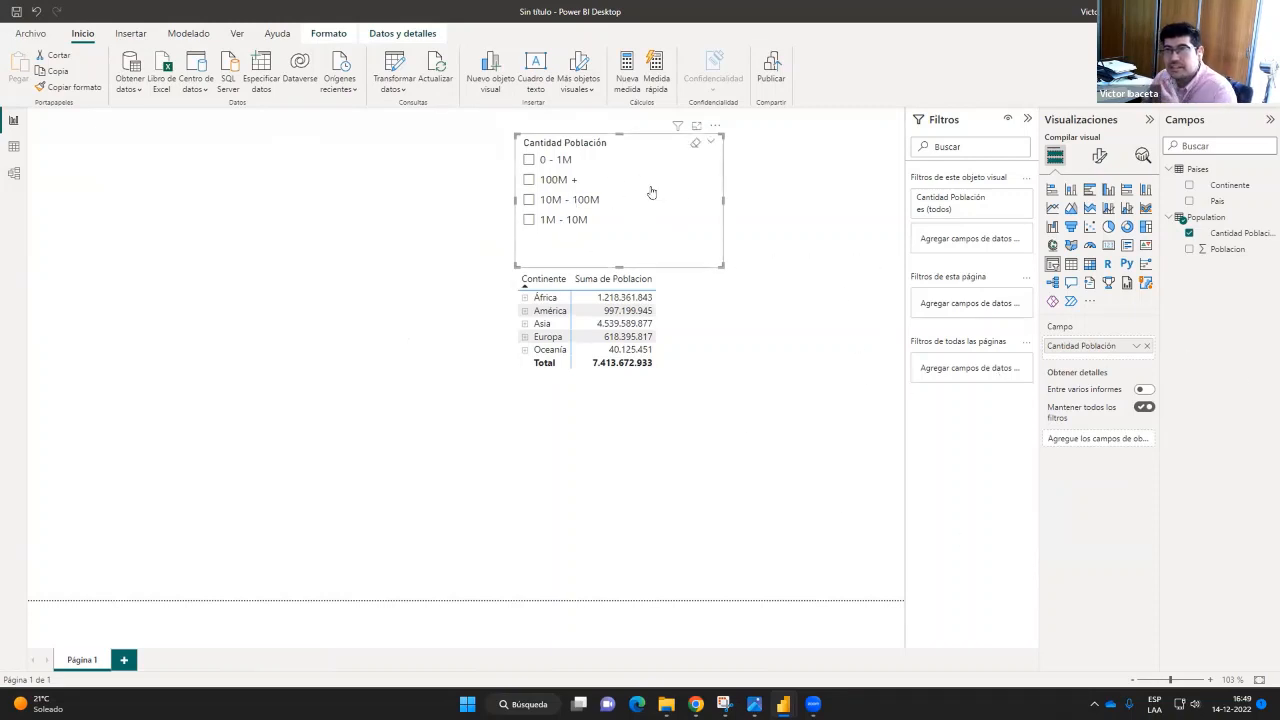
Test the slicer by filtering the matrix to 0 - 1M, look at its additional options, and clear the selection
{"action": "left_click", "coordinate": [681, 185]}
{"action": "left_click", "coordinate": [551, 180]}
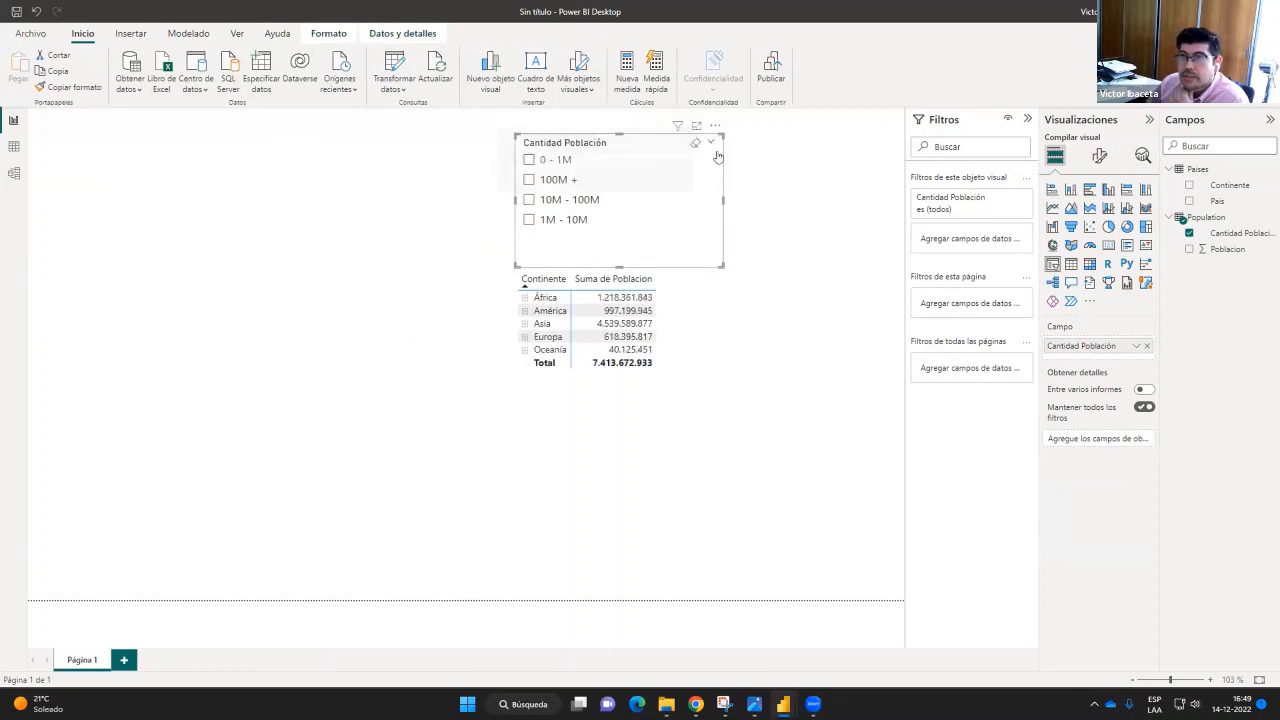
{"action": "left_click", "coordinate": [715, 156]}
{"action": "left_click", "coordinate": [715, 126]}
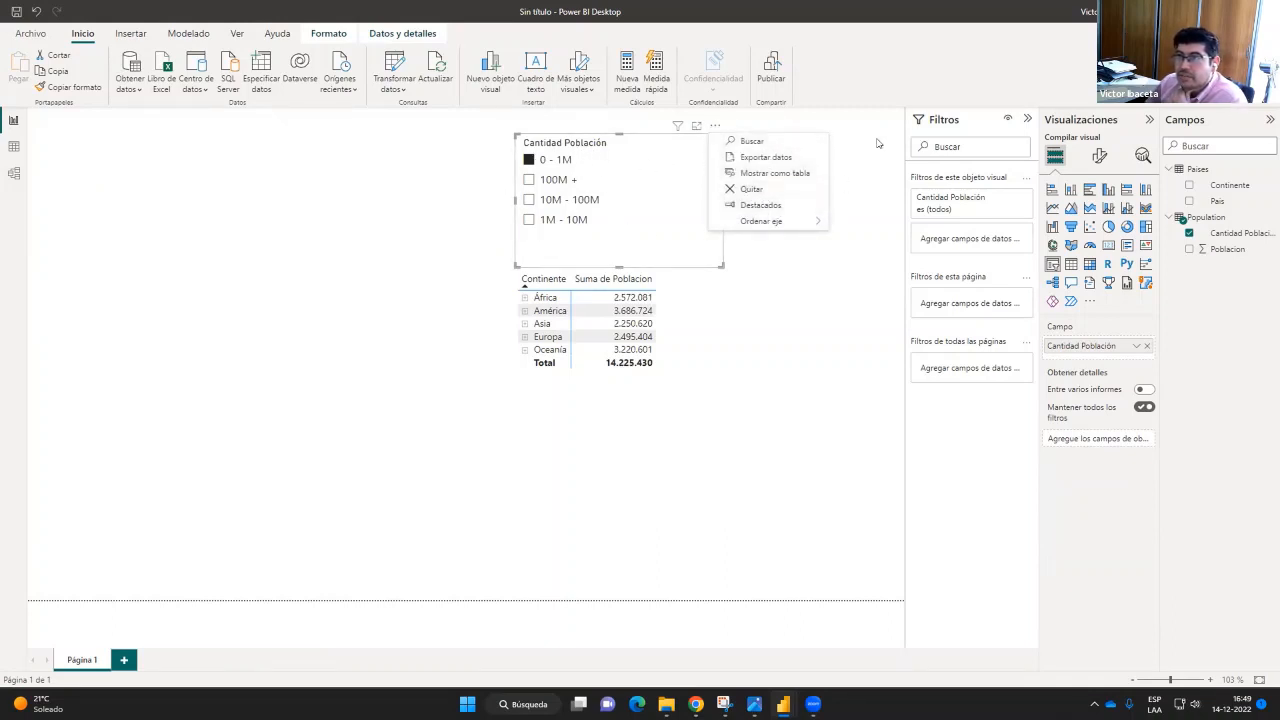
{"action": "left_click", "coordinate": [838, 150]}
{"action": "left_click", "coordinate": [528, 160]}
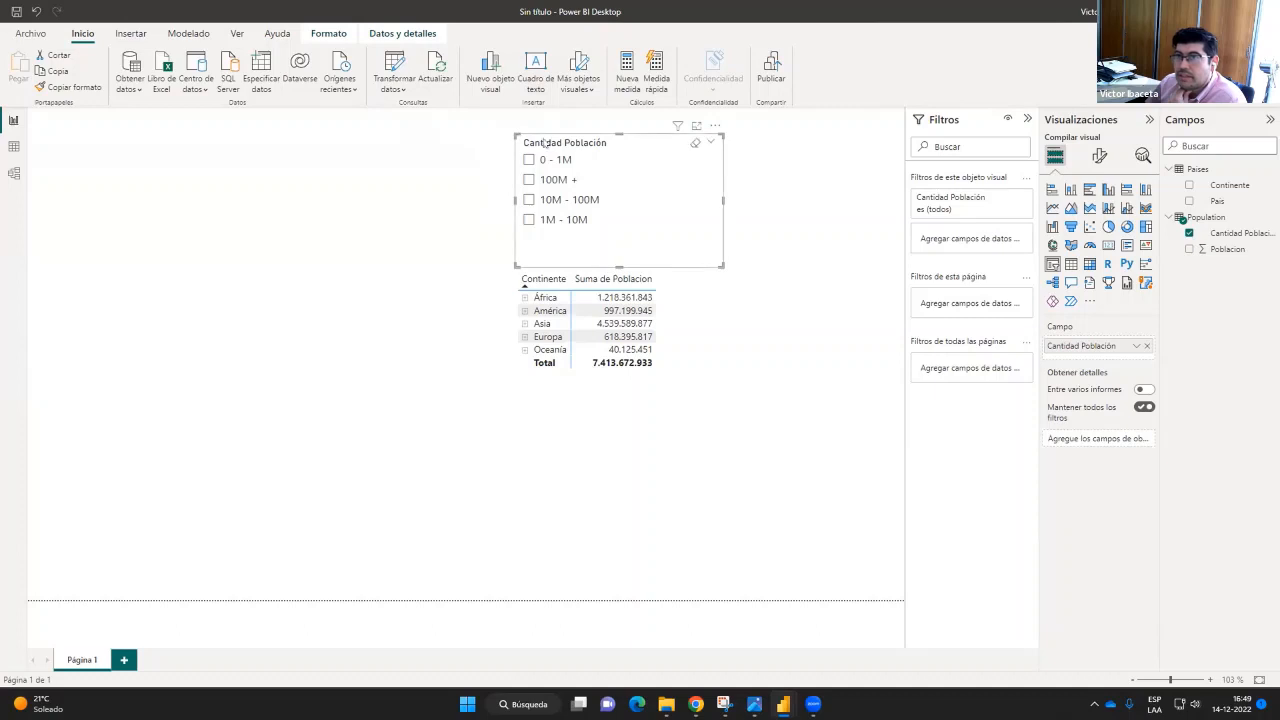
Change the Cantidad Población slicer's style to Mosaico in its format settings
{"action": "left_click", "coordinate": [1099, 156]}
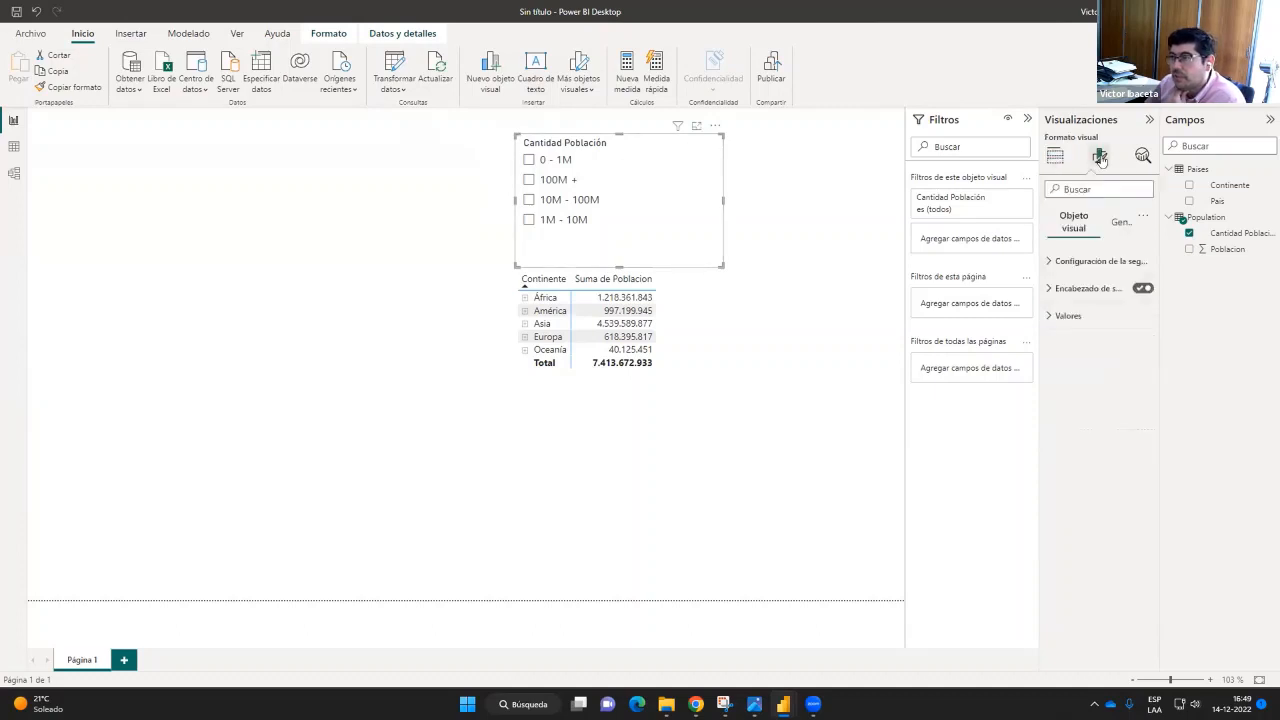
{"action": "left_click", "coordinate": [1053, 264]}
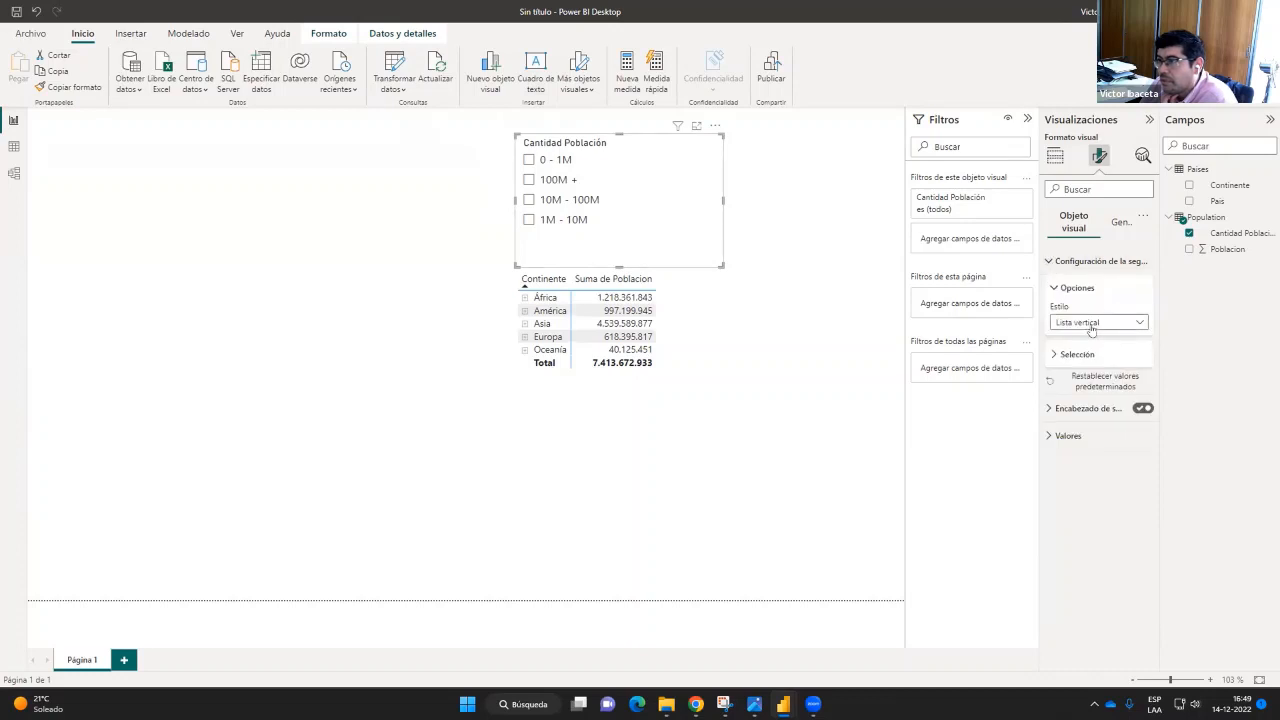
{"action": "left_click", "coordinate": [1136, 324]}
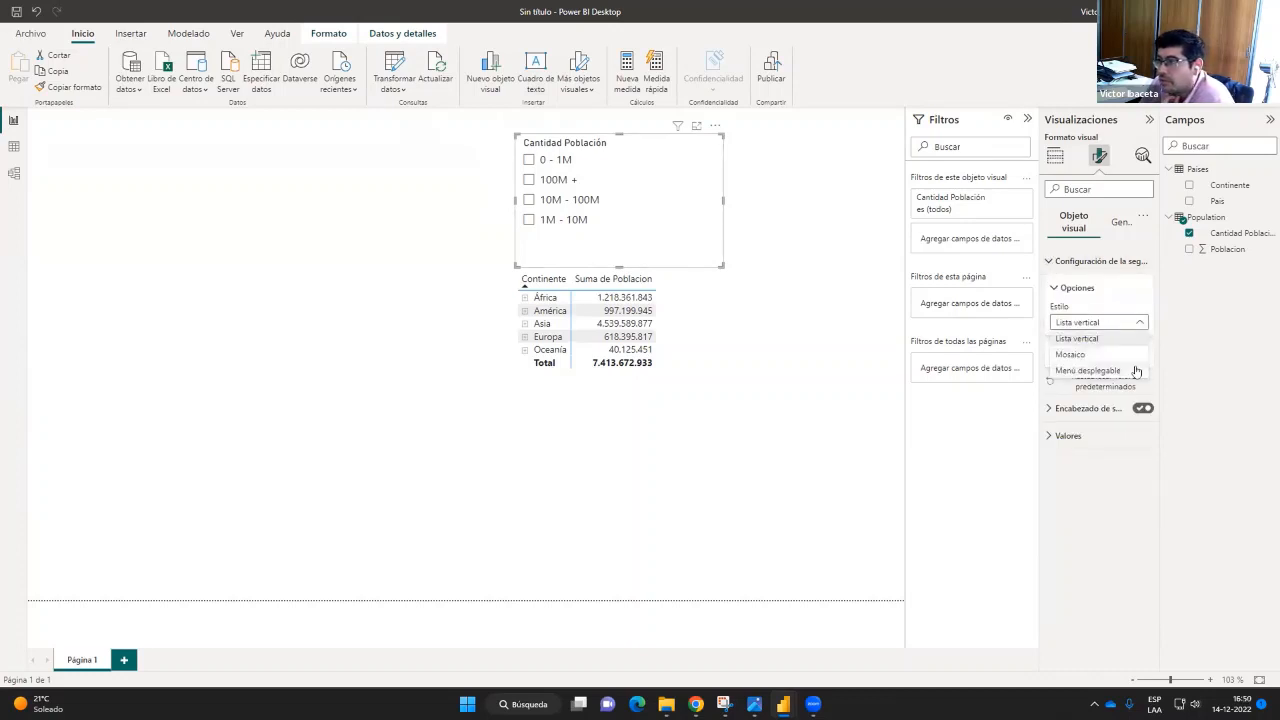
{"action": "left_click", "coordinate": [1072, 355]}
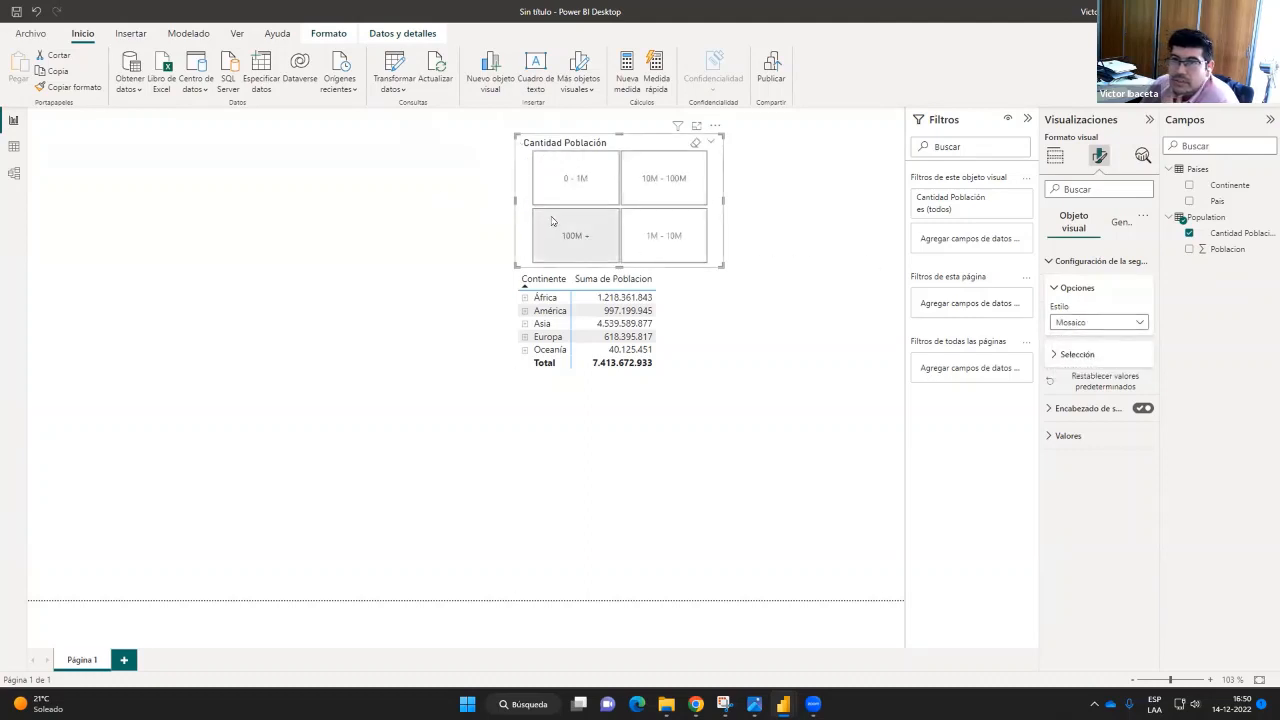
Resize the slicer so its tiles form a single row, and place it just above the matrix
{"action": "left_click_drag", "start_coordinate": [513, 198], "coordinate": [294, 190]}
{"action": "left_click_drag", "start_coordinate": [717, 268], "coordinate": [533, 183]}
{"action": "left_click_drag", "start_coordinate": [443, 146], "coordinate": [653, 216]}
Filter the matrix to 0 - 1M, expand all continents to country level, and clear the slicer selection
{"action": "left_click", "coordinate": [540, 240]}
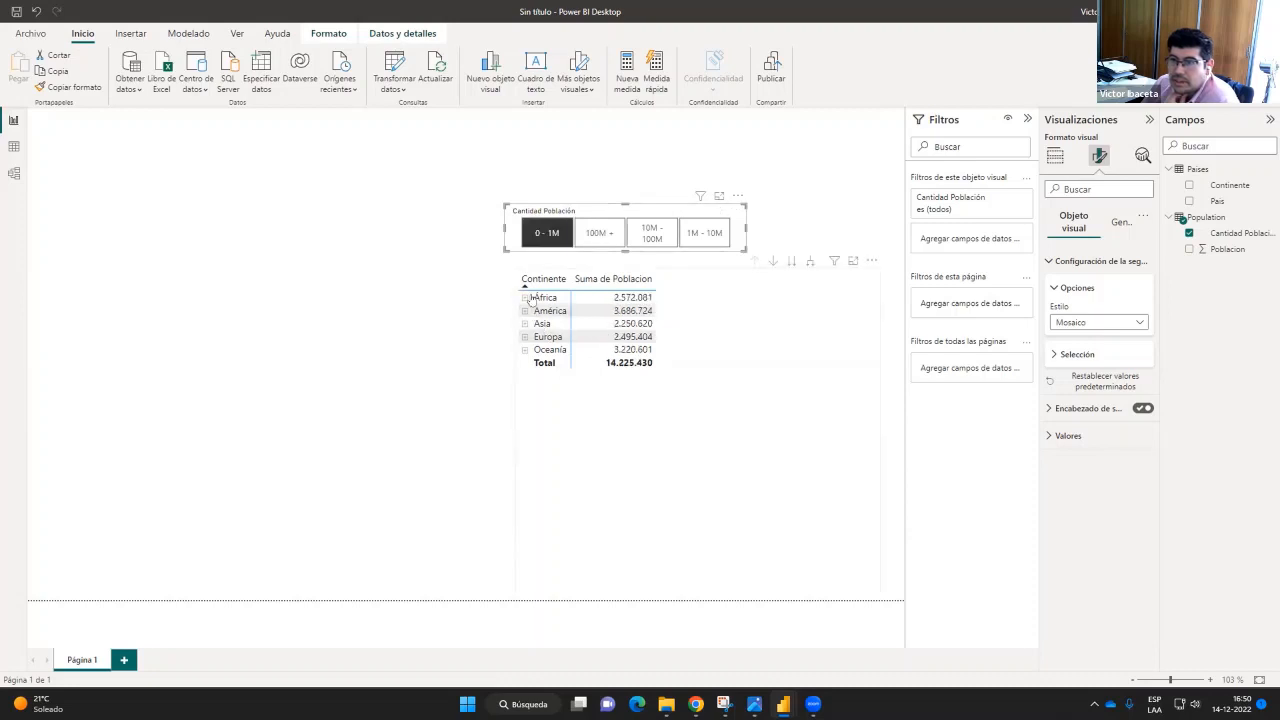
{"action": "left_click", "coordinate": [810, 262]}
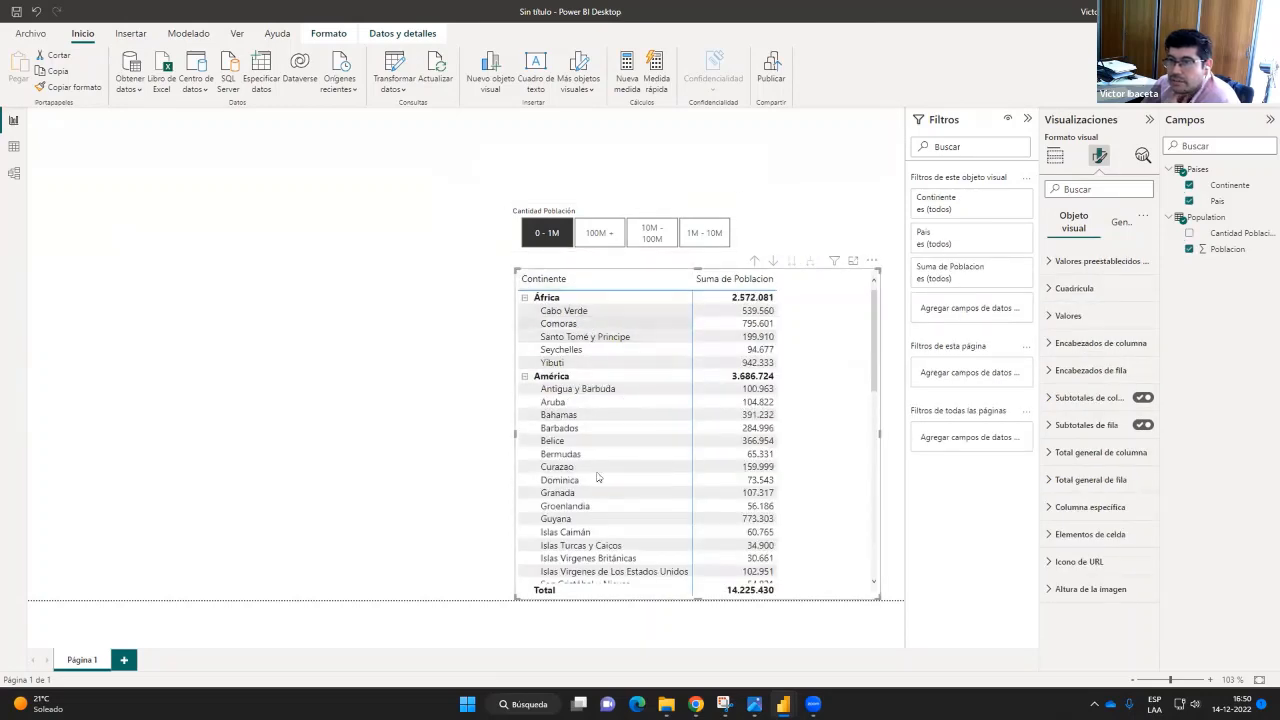
{"action": "left_click", "coordinate": [527, 240]}
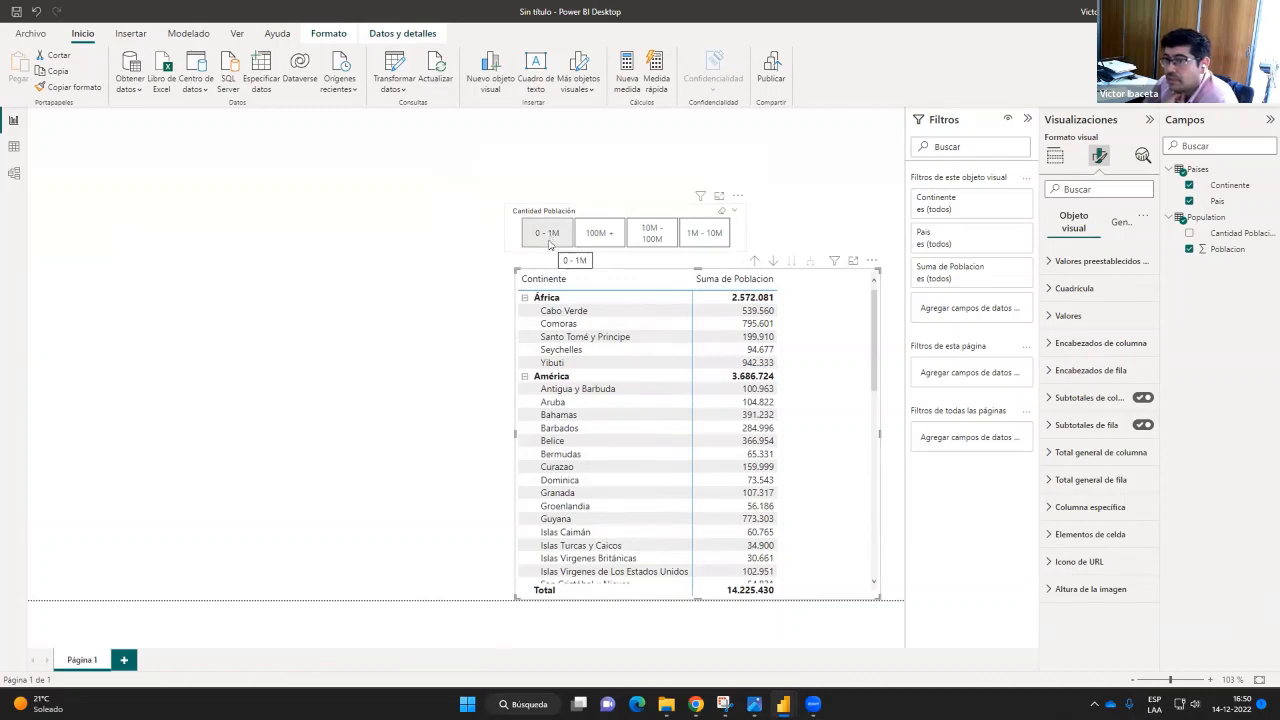
Filter the matrix to 100M + and to 1M - 10M in turn, and align the Cantidad Población slicer above the matrix
{"action": "left_click", "coordinate": [597, 235]}
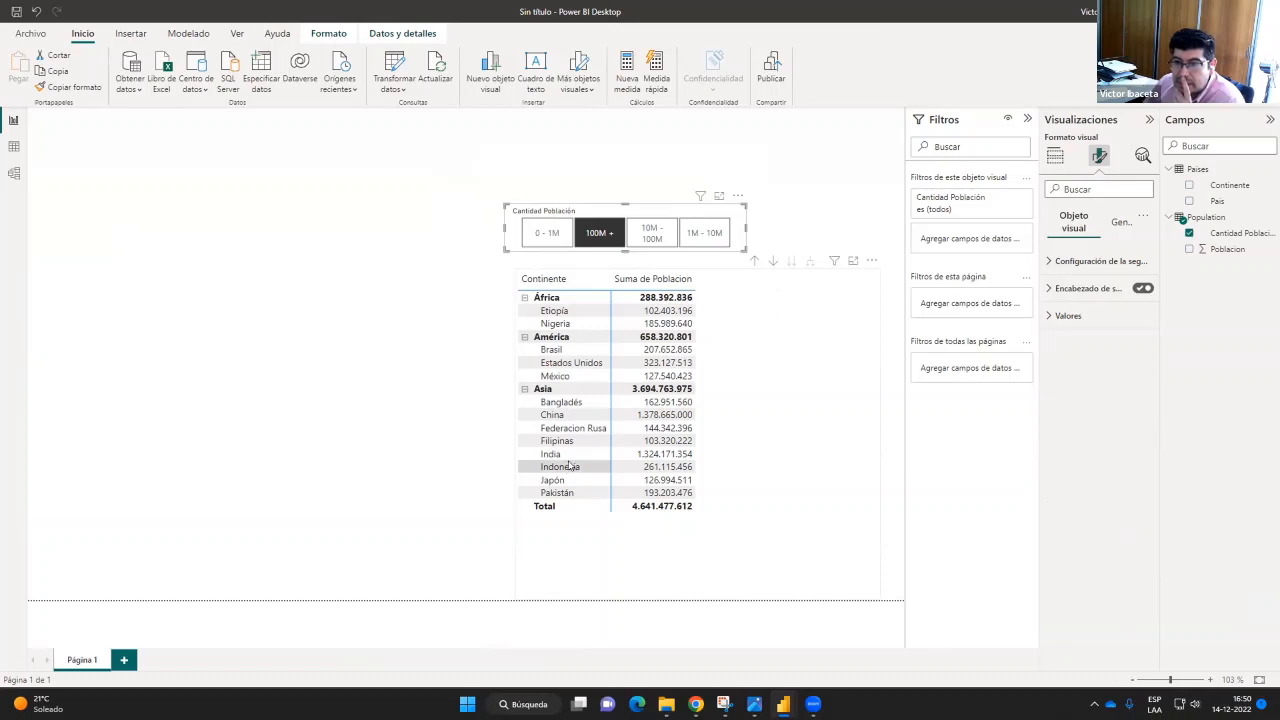
{"action": "left_click", "coordinate": [703, 236]}
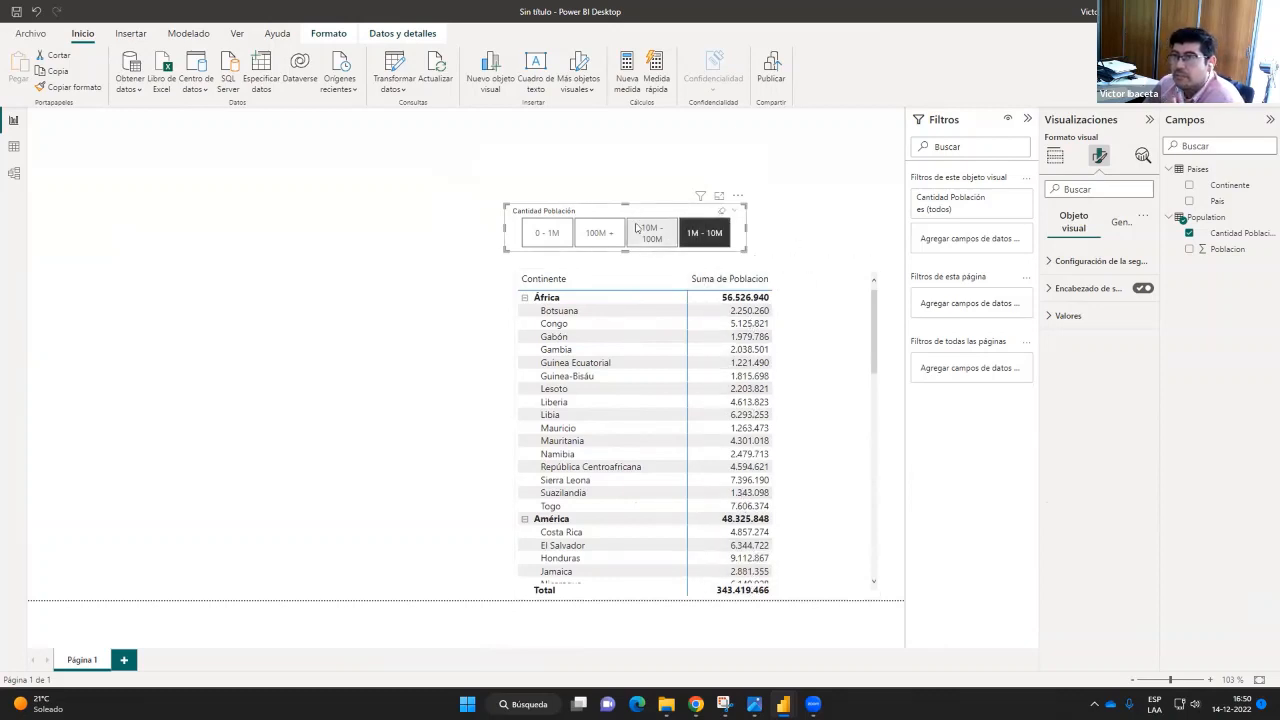
{"action": "left_click_drag", "start_coordinate": [601, 213], "coordinate": [612, 213]}
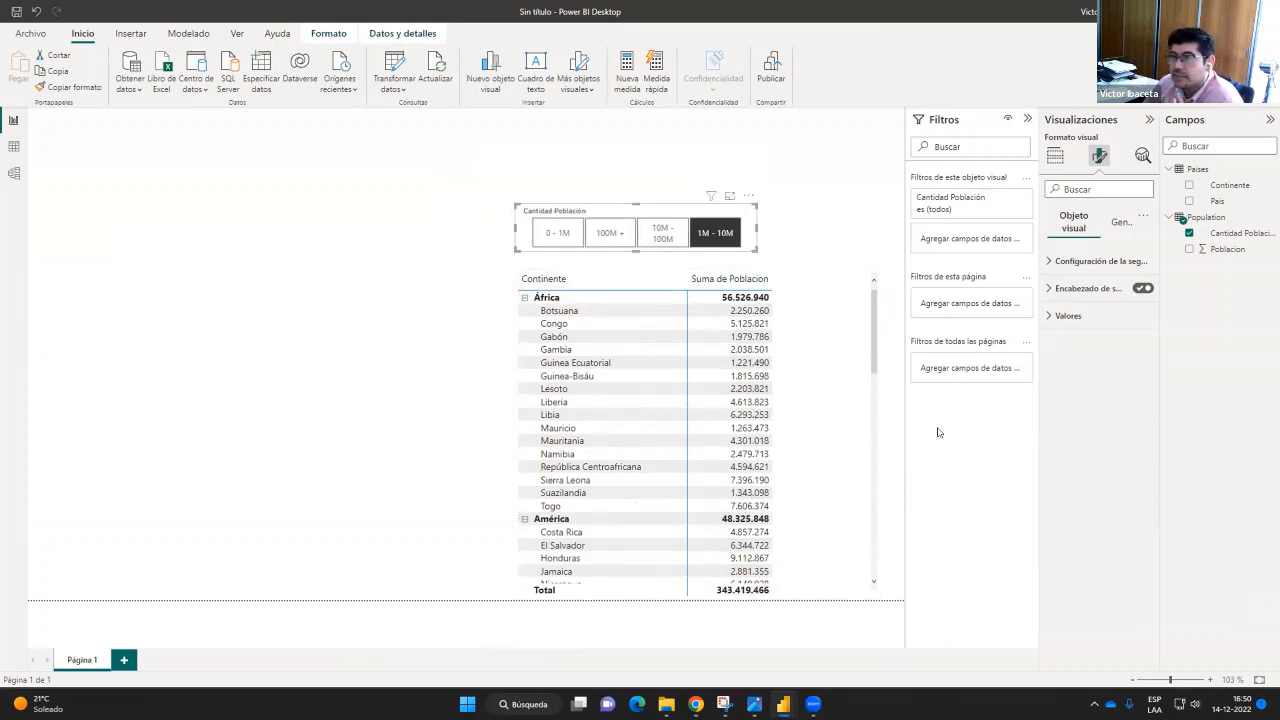
{"action": "left_click", "coordinate": [382, 316]}
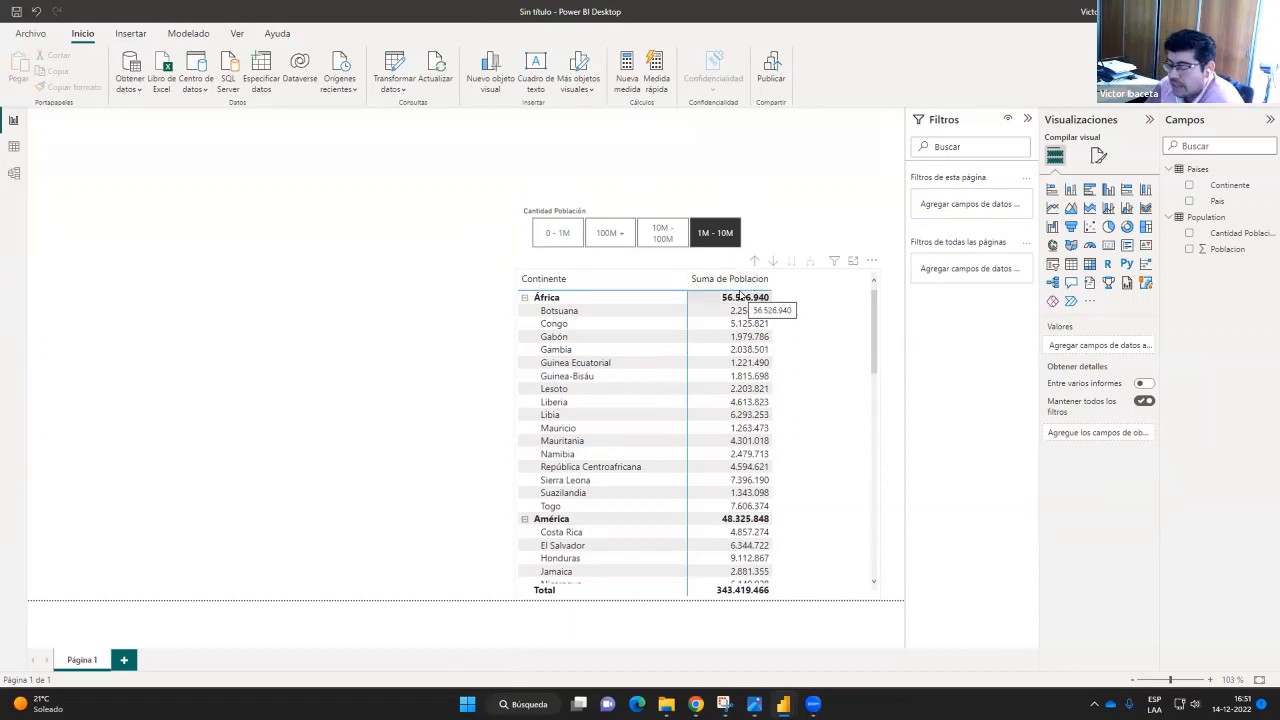
{"action": "left_click", "coordinate": [624, 211]}
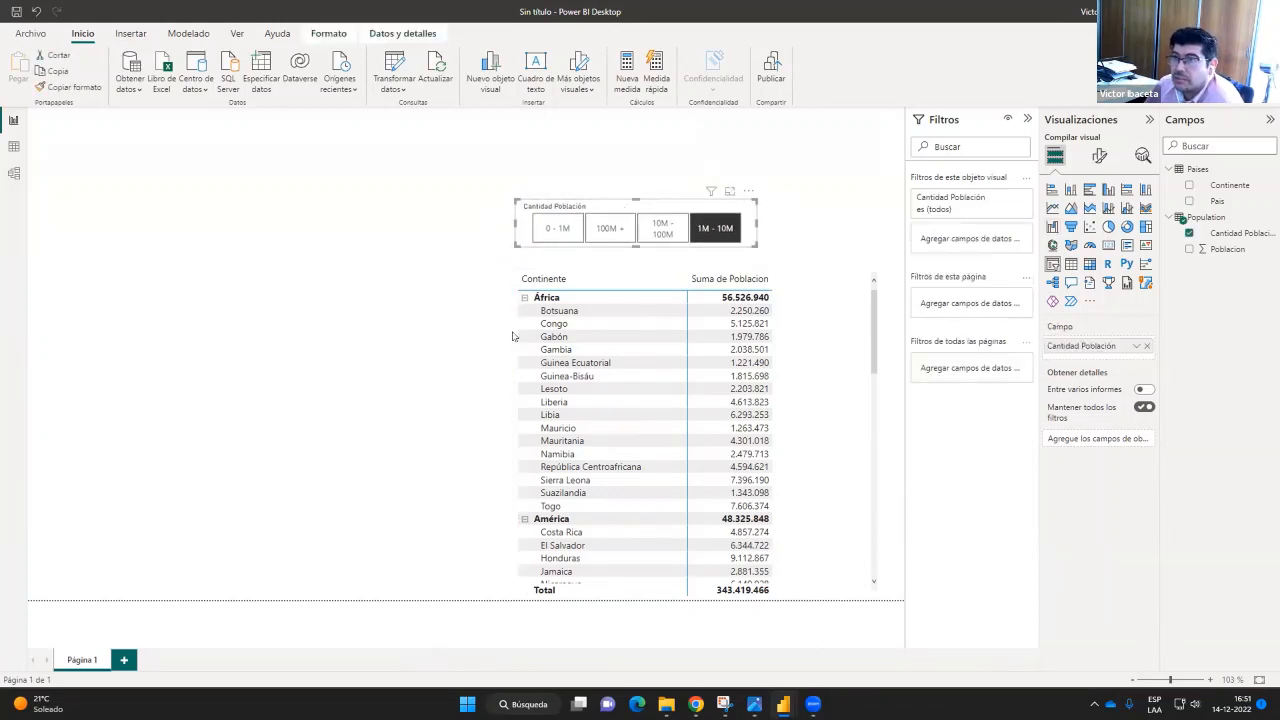
Collapse África, América, Asia, Europa and Oceanía in the matrix so only the continent rows remain
{"action": "left_click", "coordinate": [524, 297]}
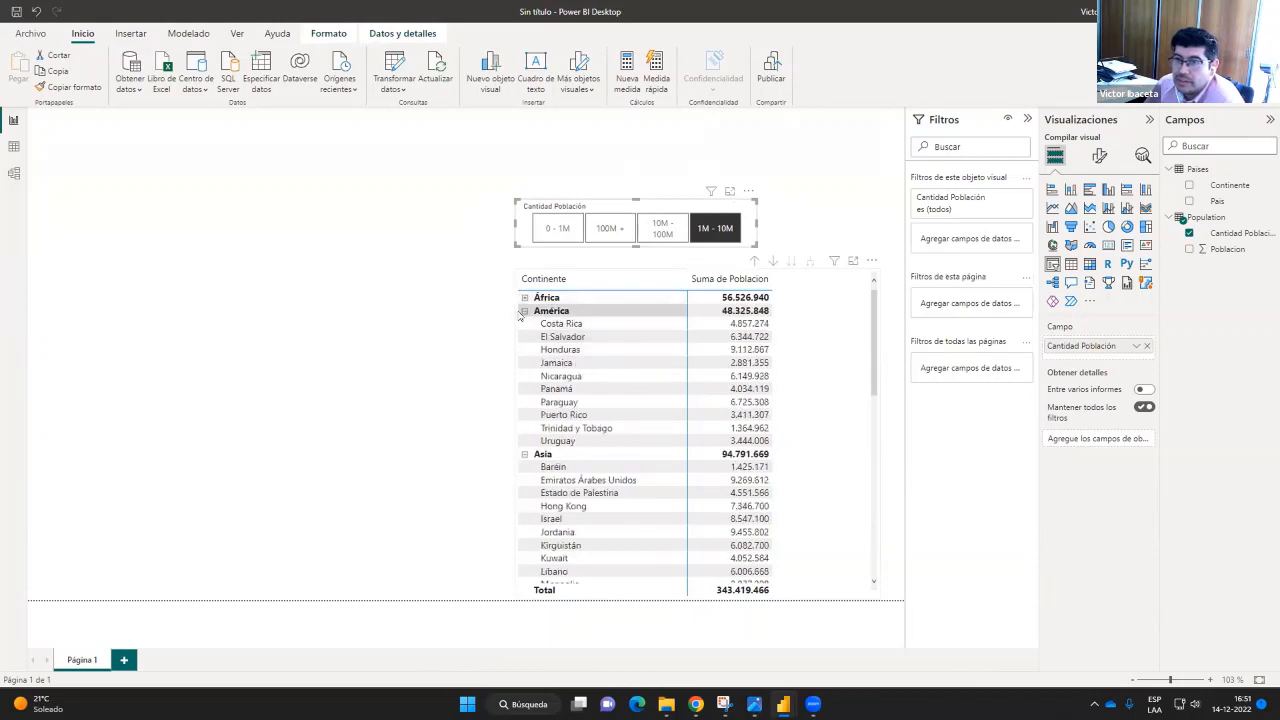
{"action": "left_click", "coordinate": [520, 312]}
{"action": "left_click", "coordinate": [524, 311]}
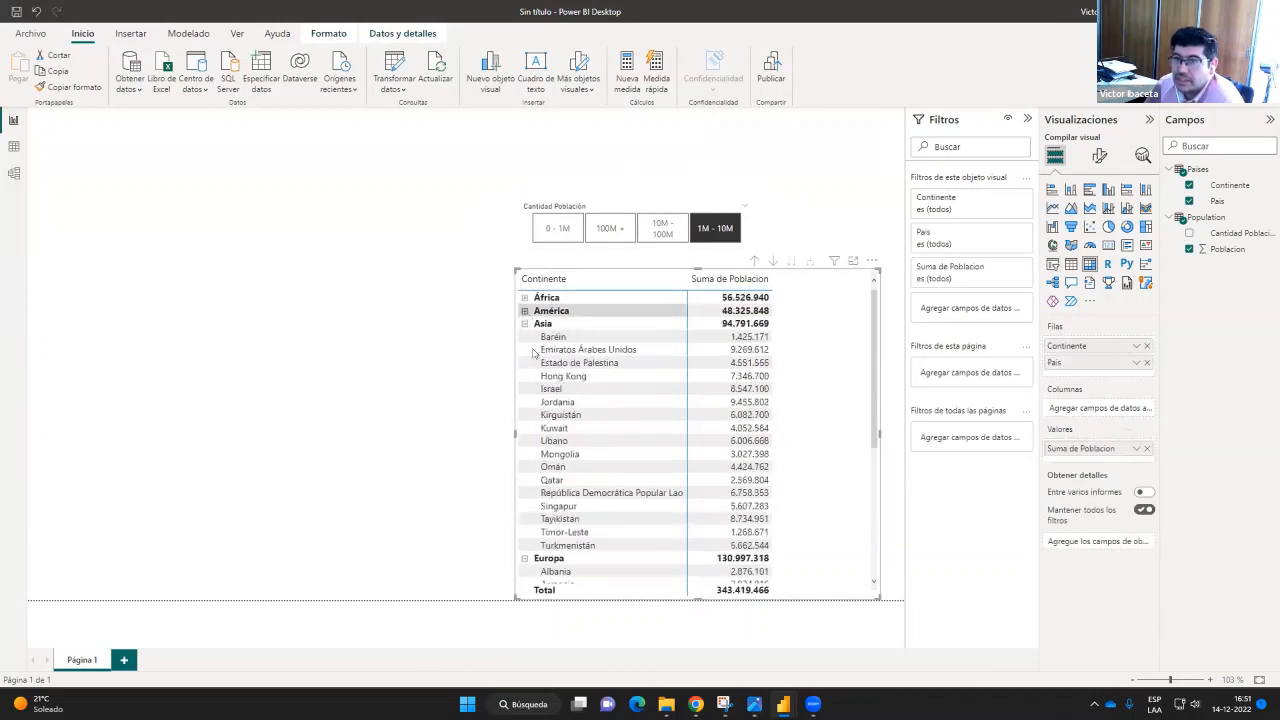
{"action": "left_click", "coordinate": [523, 324]}
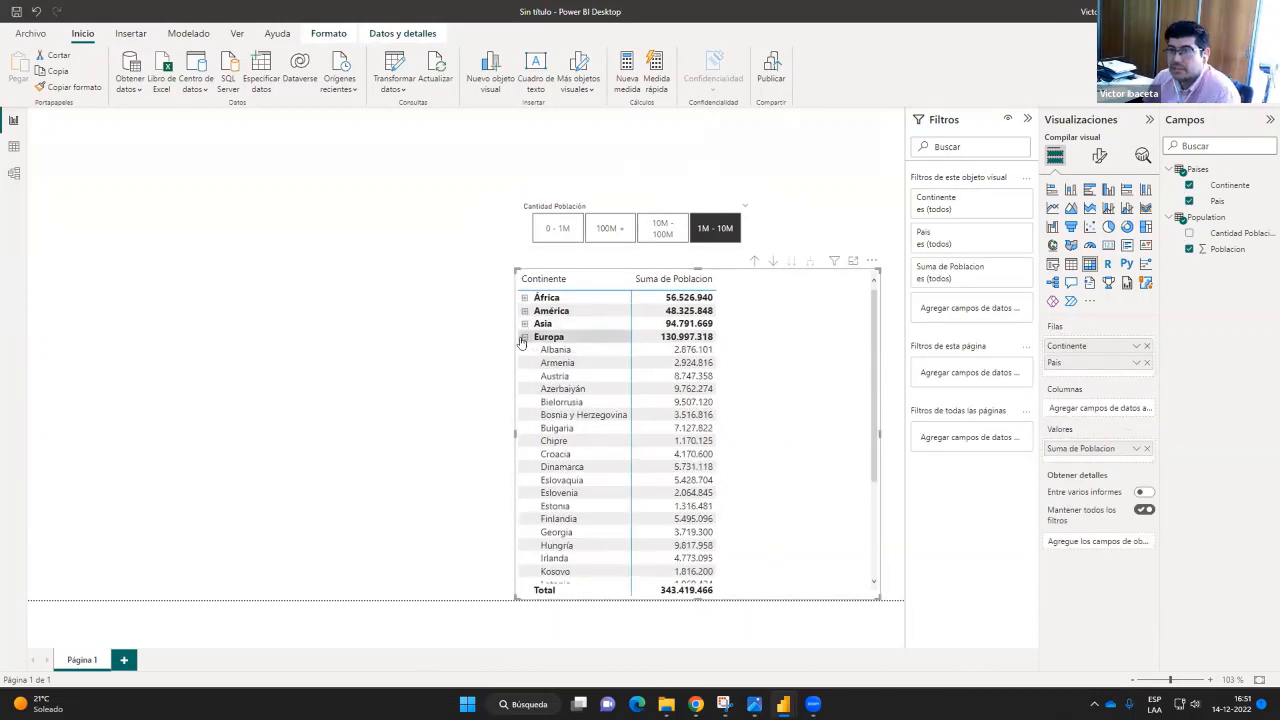
{"action": "left_click", "coordinate": [524, 337]}
{"action": "left_click", "coordinate": [525, 350]}
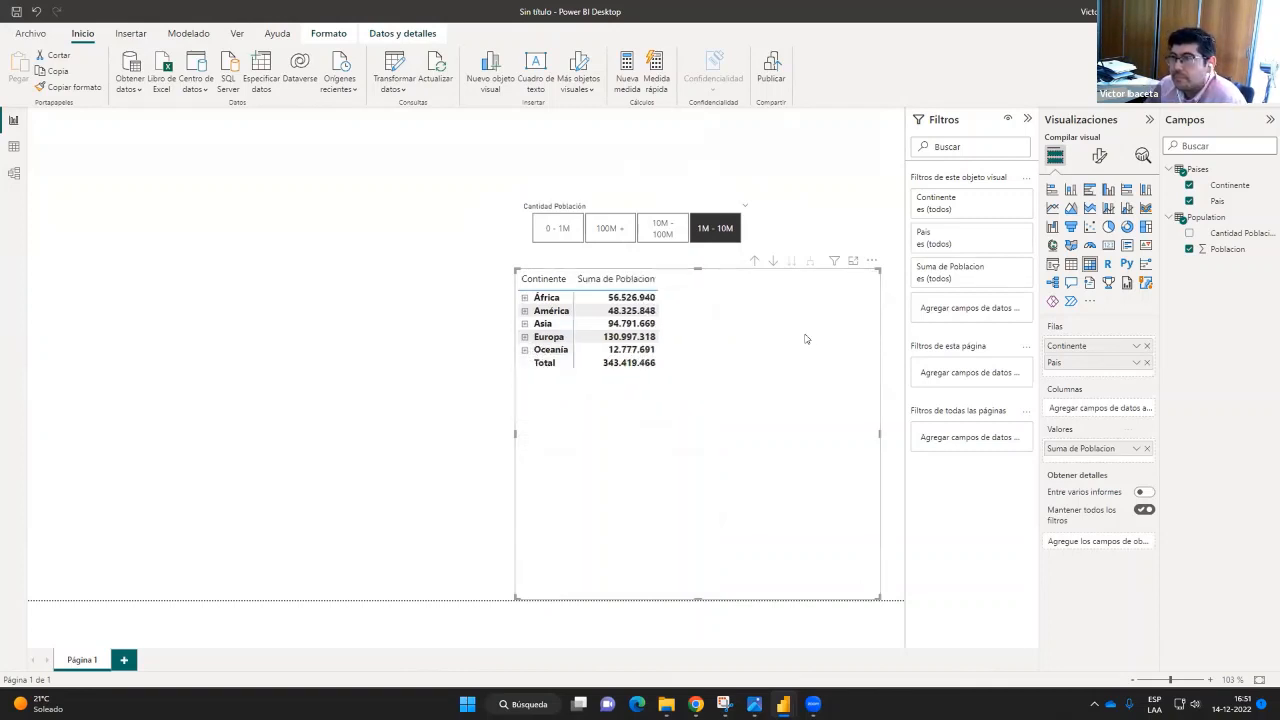
{"action": "left_click", "coordinate": [795, 200]}
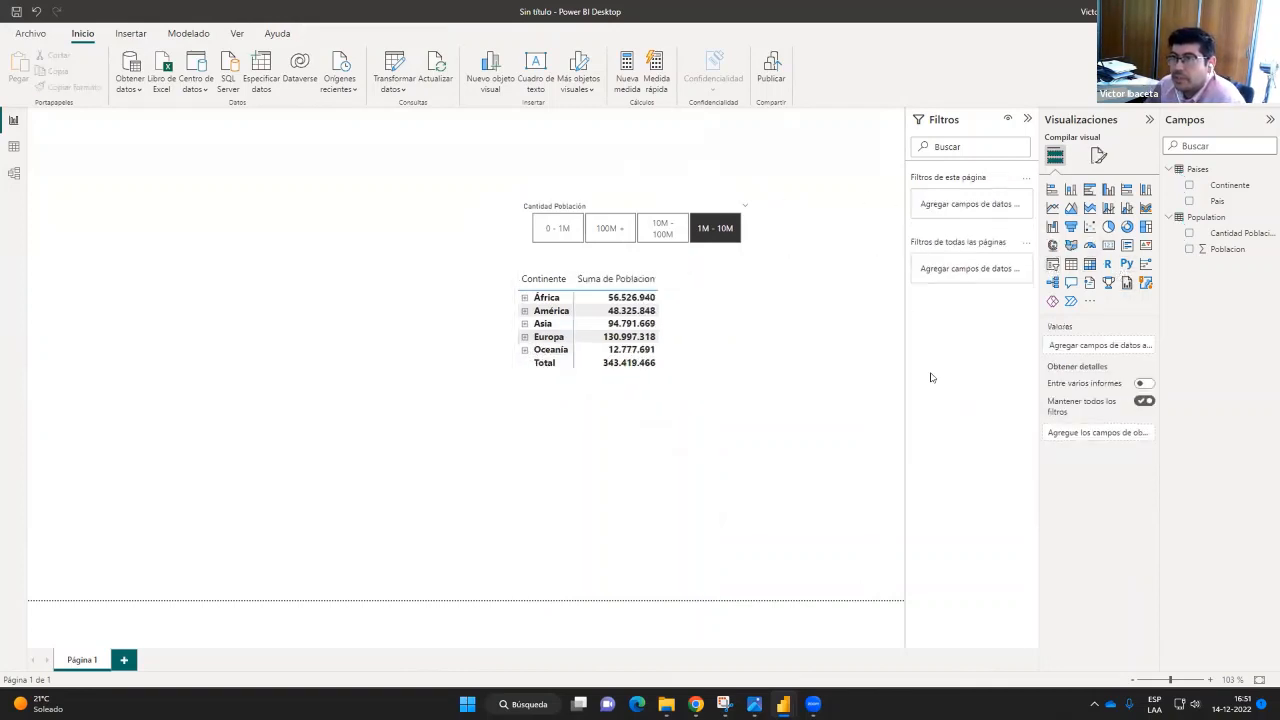
{"action": "left_click", "coordinate": [1052, 263]}
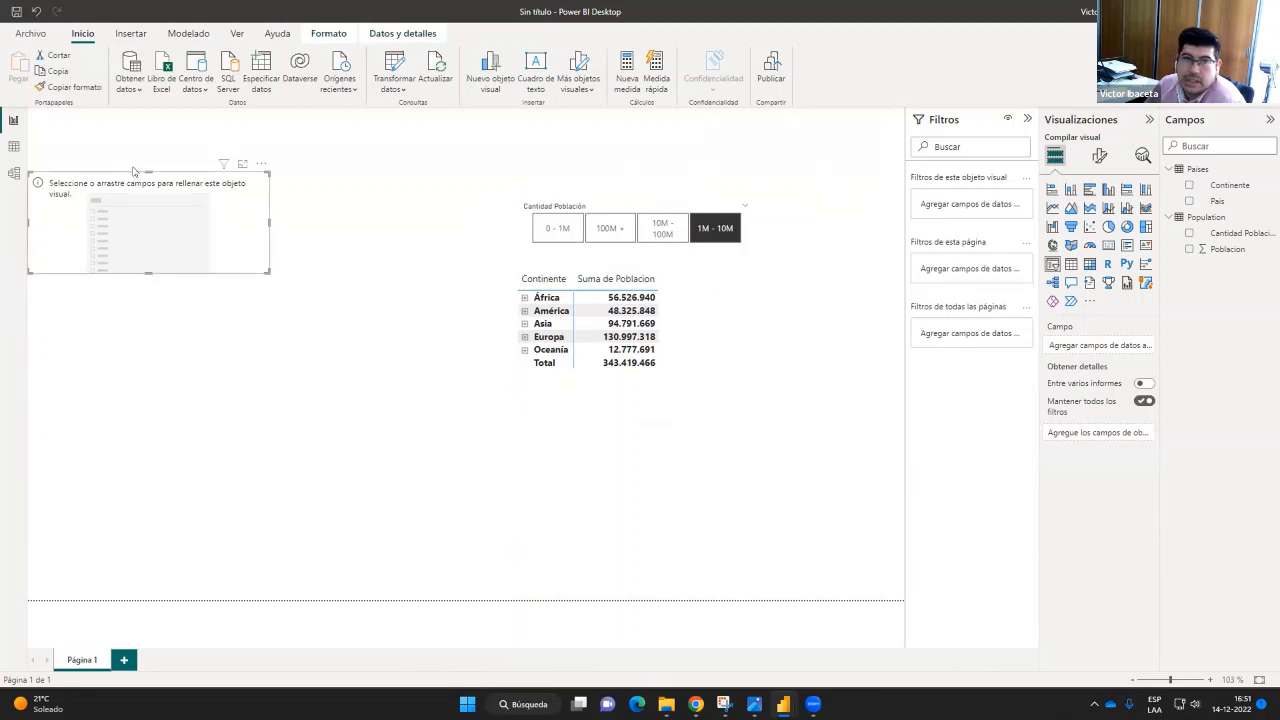
{"action": "left_click_drag", "start_coordinate": [139, 177], "coordinate": [259, 178]}
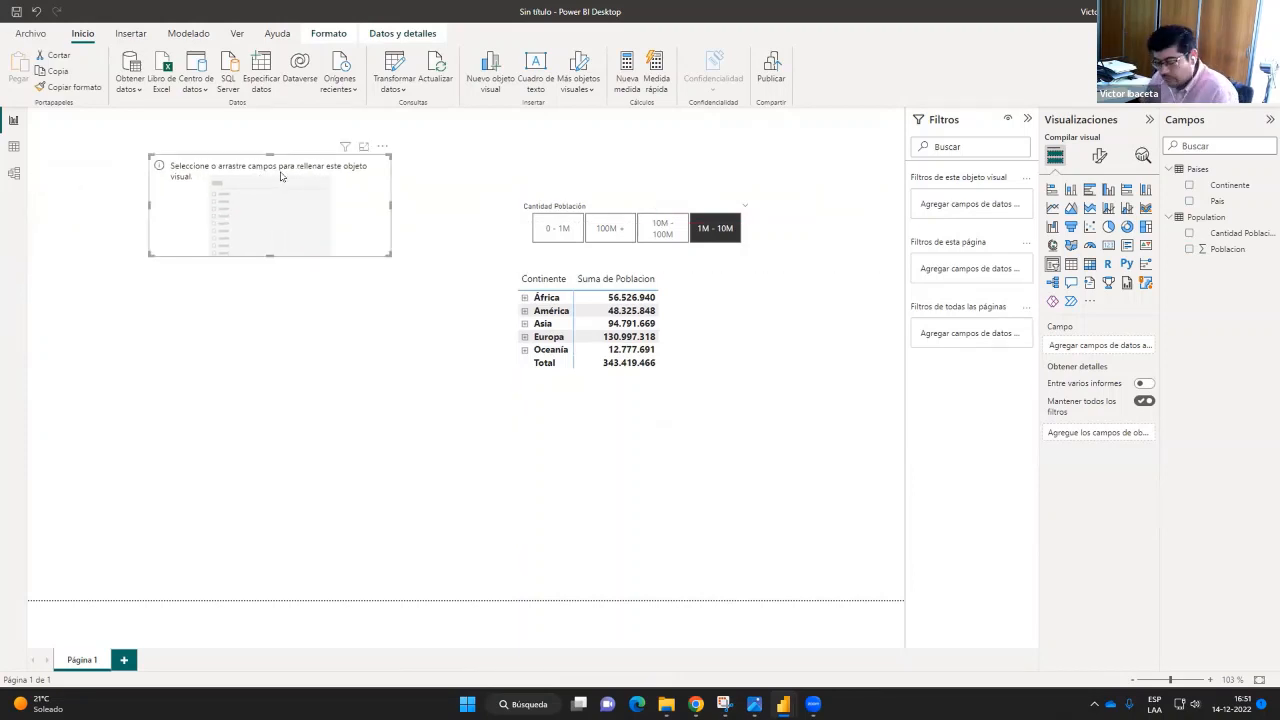
{"action": "key", "text": "Delete"}
Duplicate the Cantidad Población slicer, place the copy beside the original, and clear the 1M - 10M selection
{"action": "left_click", "coordinate": [645, 206]}
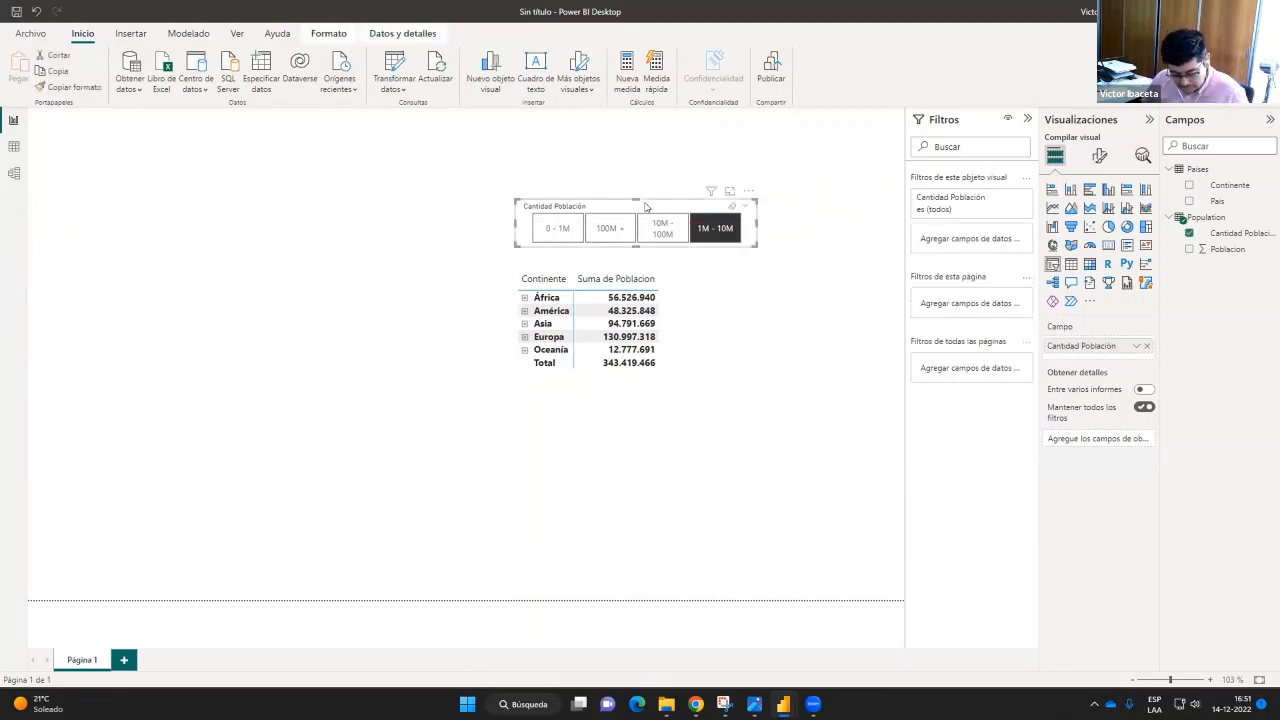
{"action": "key", "text": "ctrl+c"}
{"action": "key", "text": "ctrl+v"}
{"action": "left_click_drag", "start_coordinate": [645, 206], "coordinate": [364, 207]}
{"action": "left_click", "coordinate": [588, 228]}
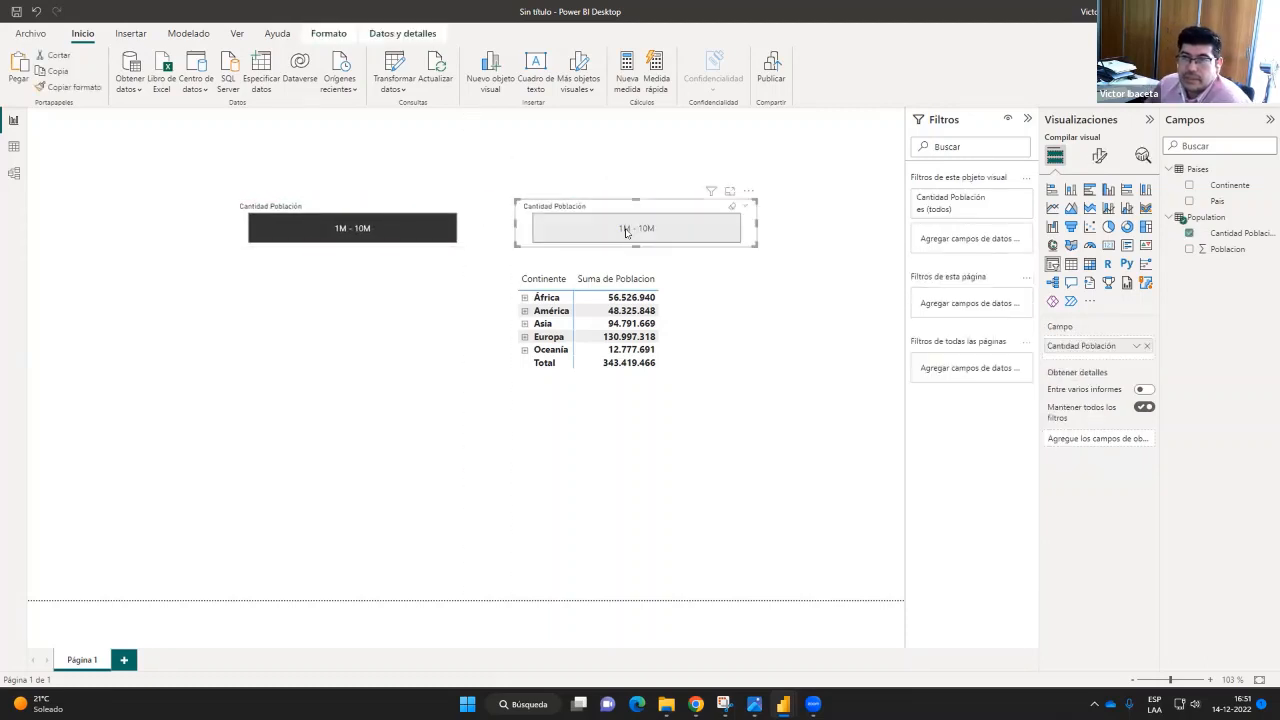
{"action": "left_click", "coordinate": [580, 224]}
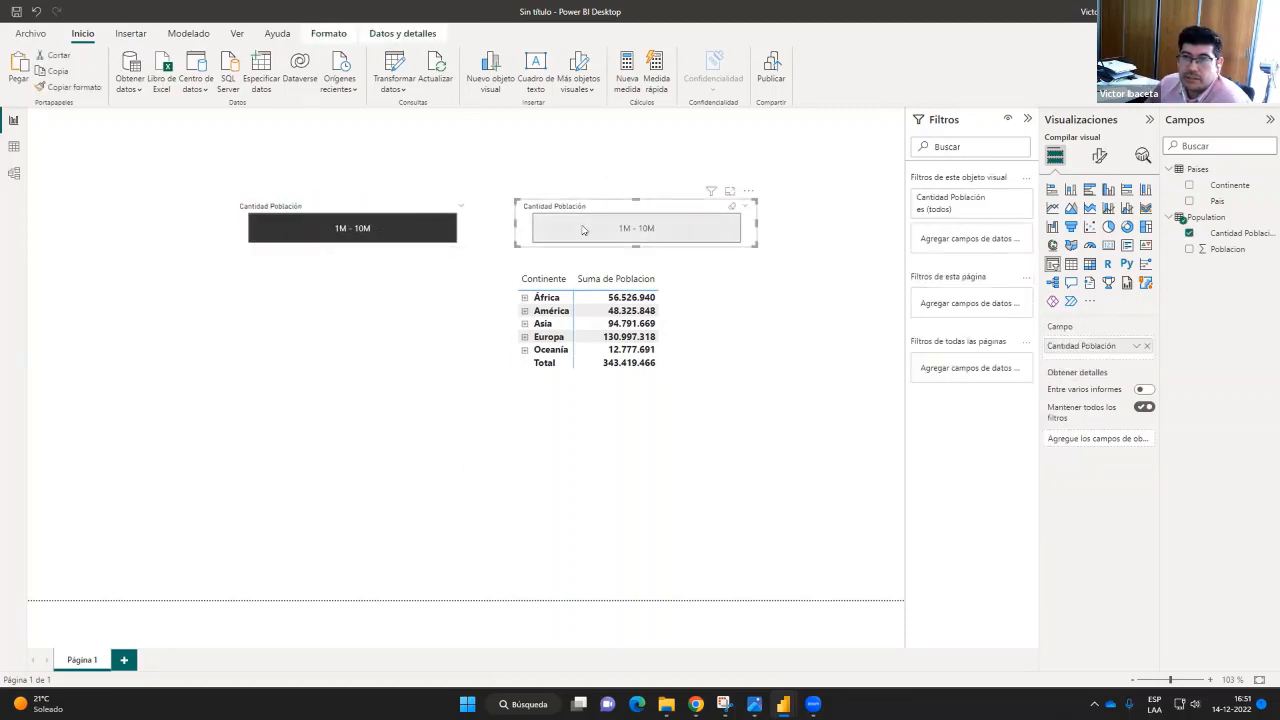
{"action": "left_click", "coordinate": [351, 353]}
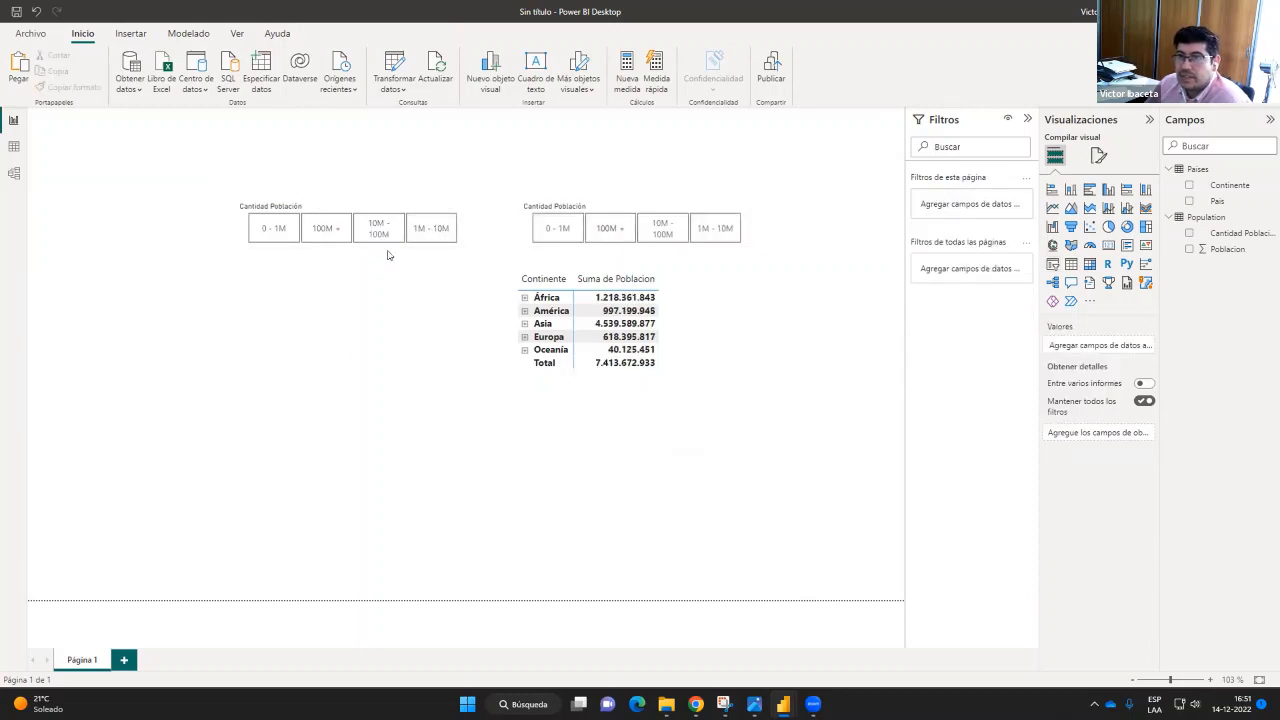
Replace the Cantidad Población field in the copied slicer with Continente from the Paises table
{"action": "left_click", "coordinate": [306, 212]}
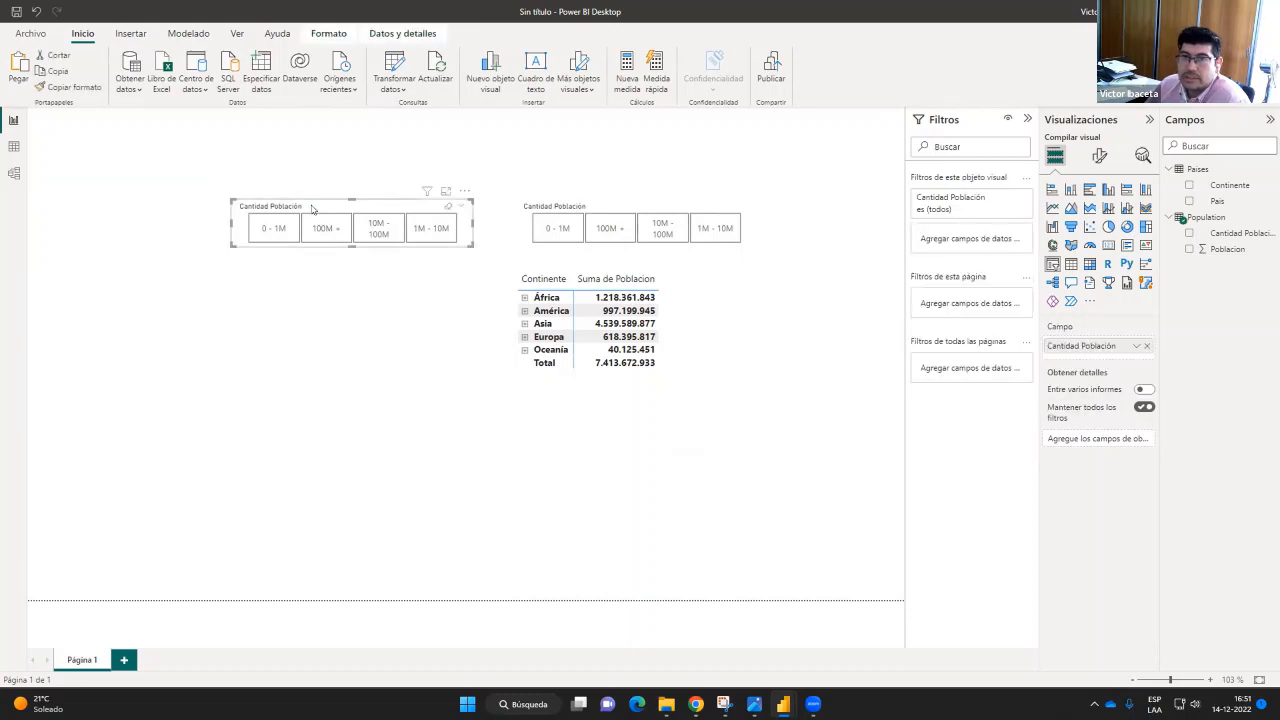
{"action": "left_click", "coordinate": [1147, 347]}
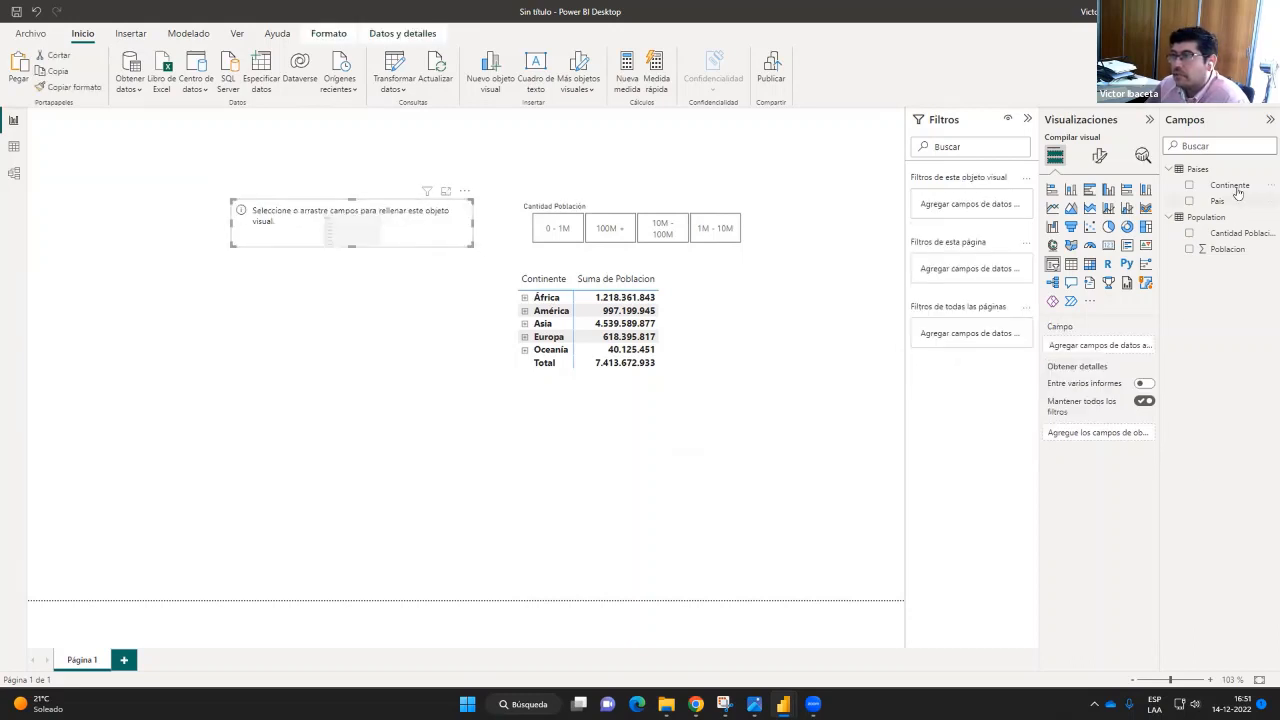
{"action": "left_click_drag", "start_coordinate": [1232, 186], "coordinate": [1110, 348]}
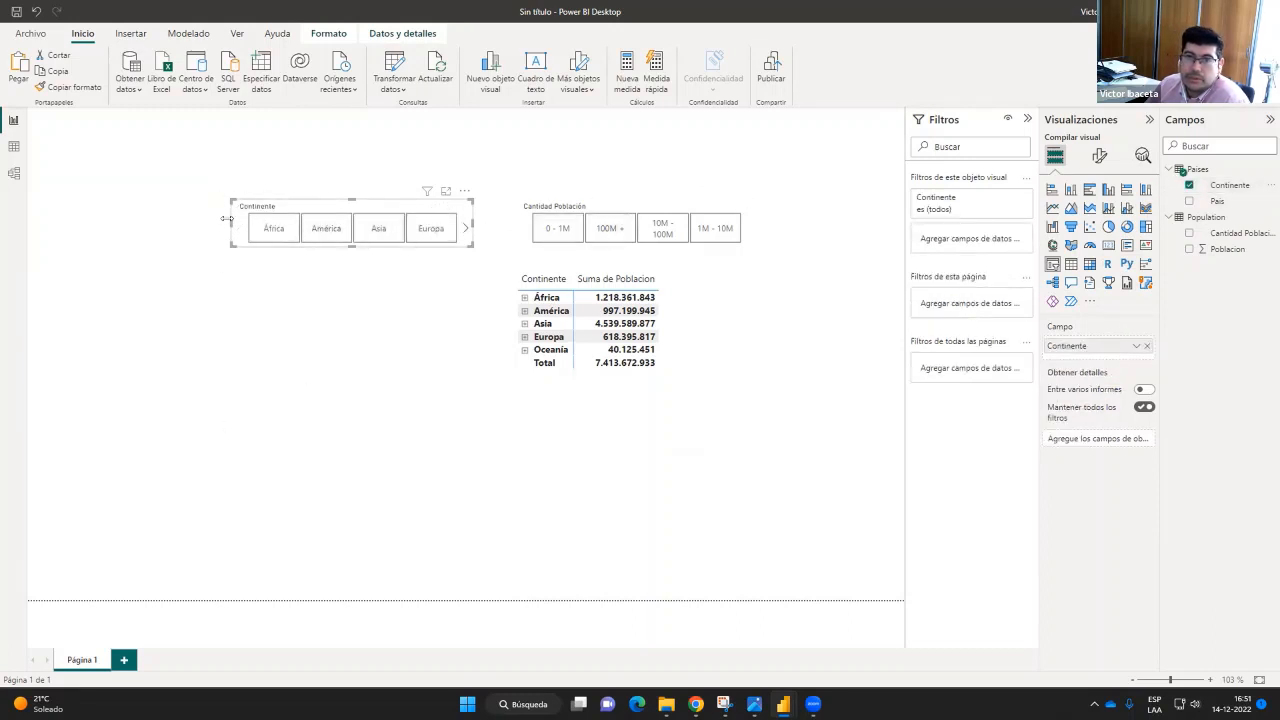
Widen the Continente slicer to fit all five tiles beside the Cantidad Población slicer, and test it with África
{"action": "left_click_drag", "start_coordinate": [227, 219], "coordinate": [183, 217]}
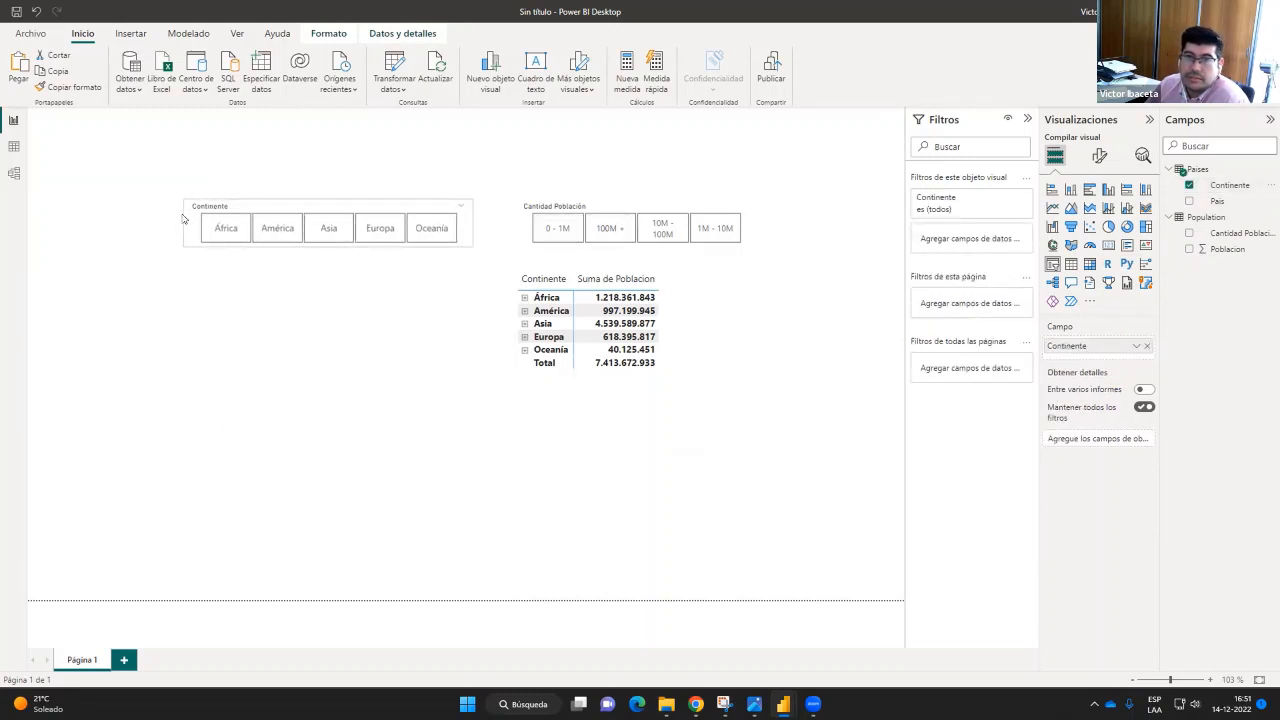
{"action": "left_click_drag", "start_coordinate": [389, 206], "coordinate": [443, 206]}
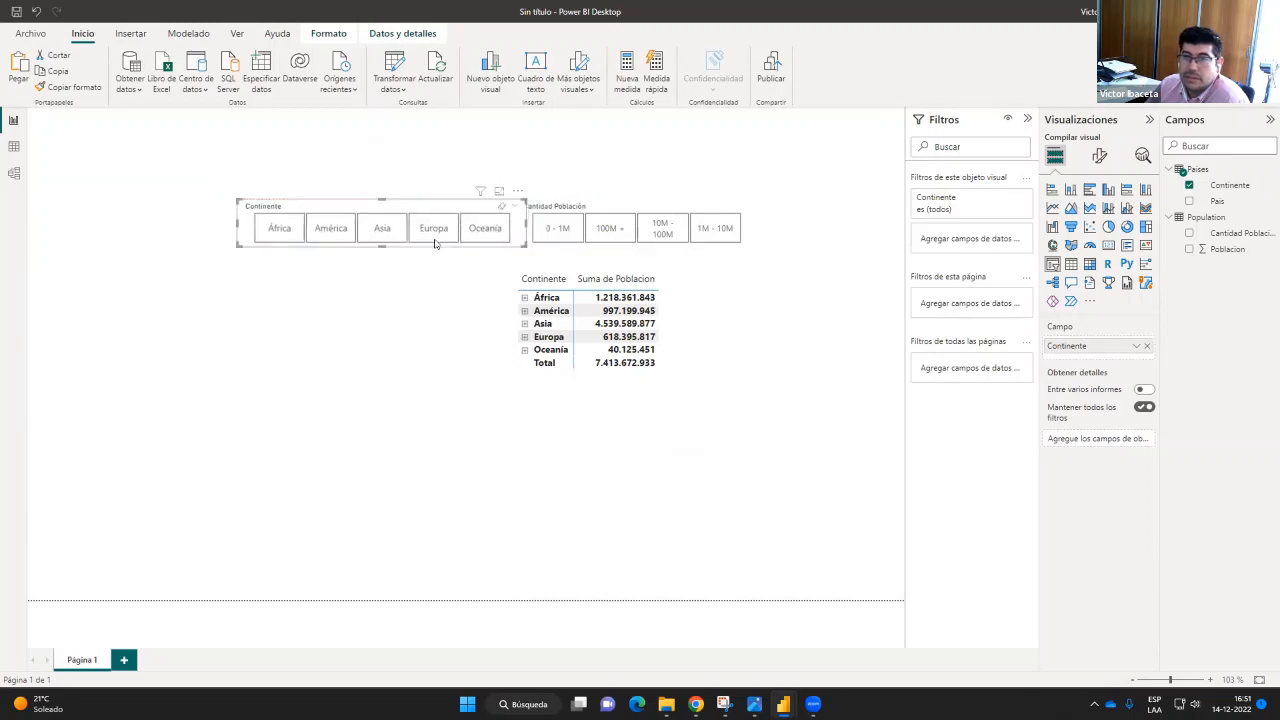
{"action": "left_click", "coordinate": [274, 230]}
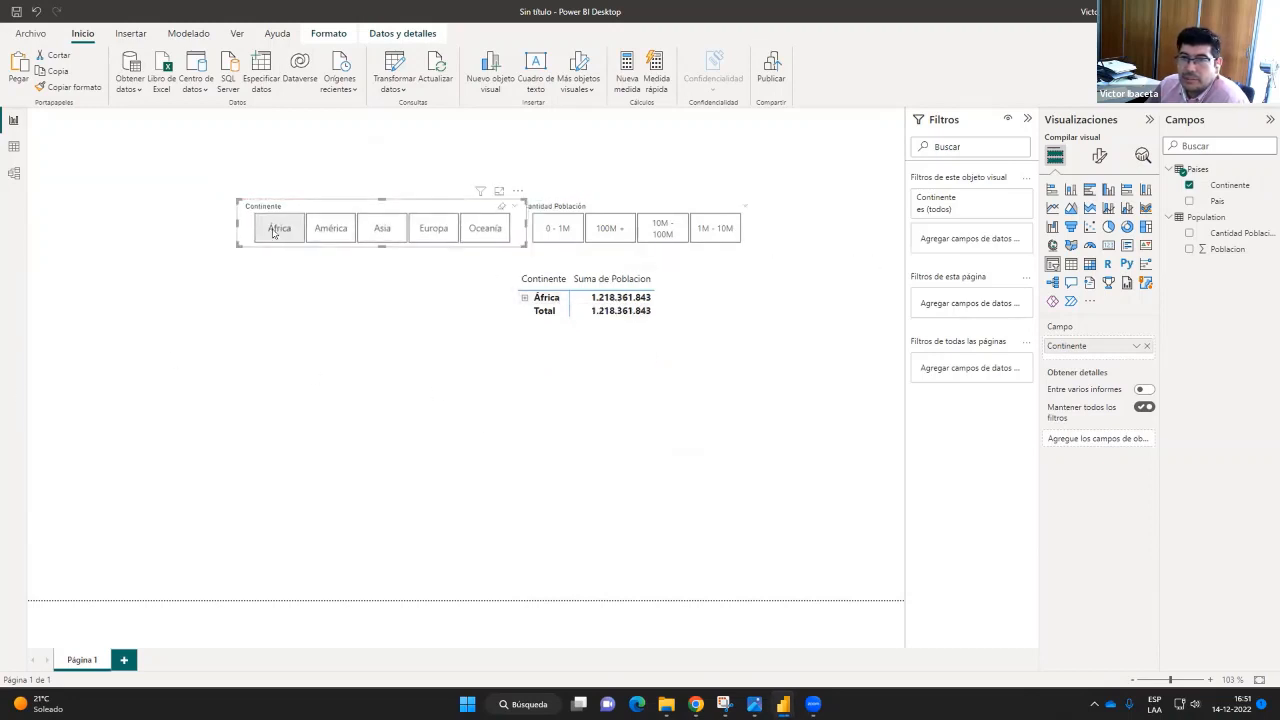
{"action": "left_click", "coordinate": [274, 230]}
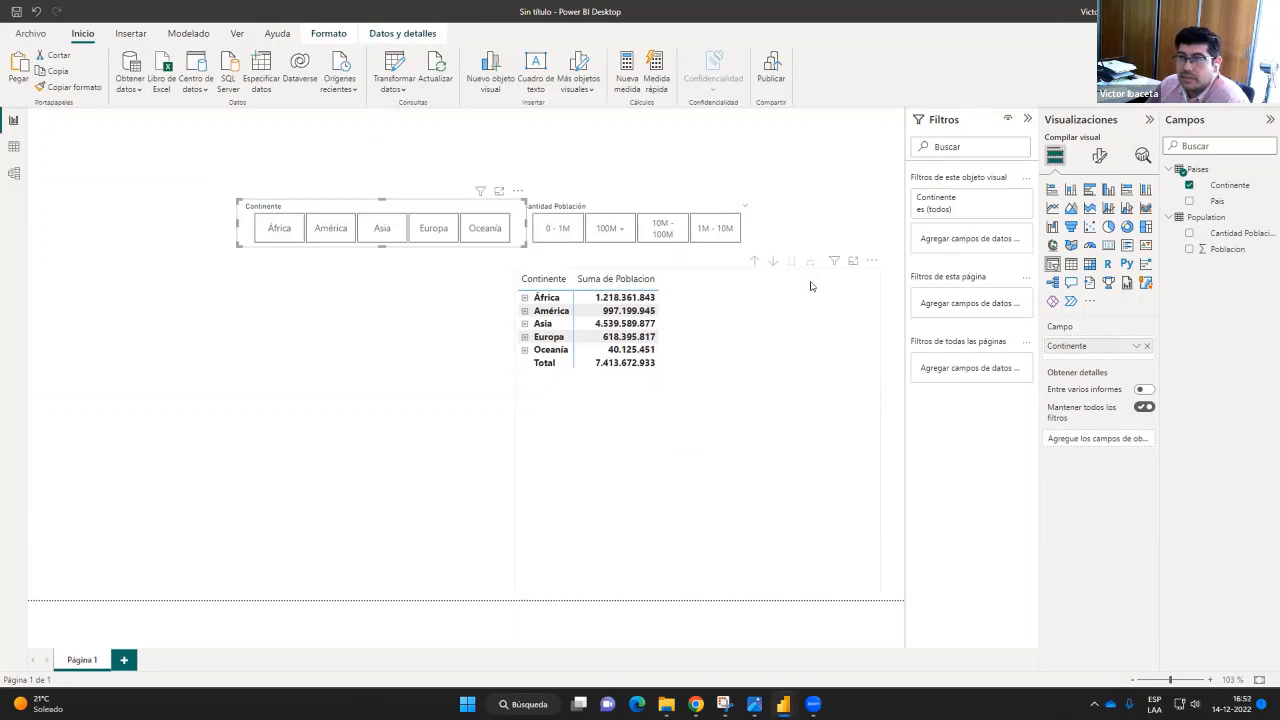
Try the matrix's hierarchy navigation: expand continents to countries, drill up, show the Pais level alone, and drill up again
{"action": "left_click", "coordinate": [759, 344]}
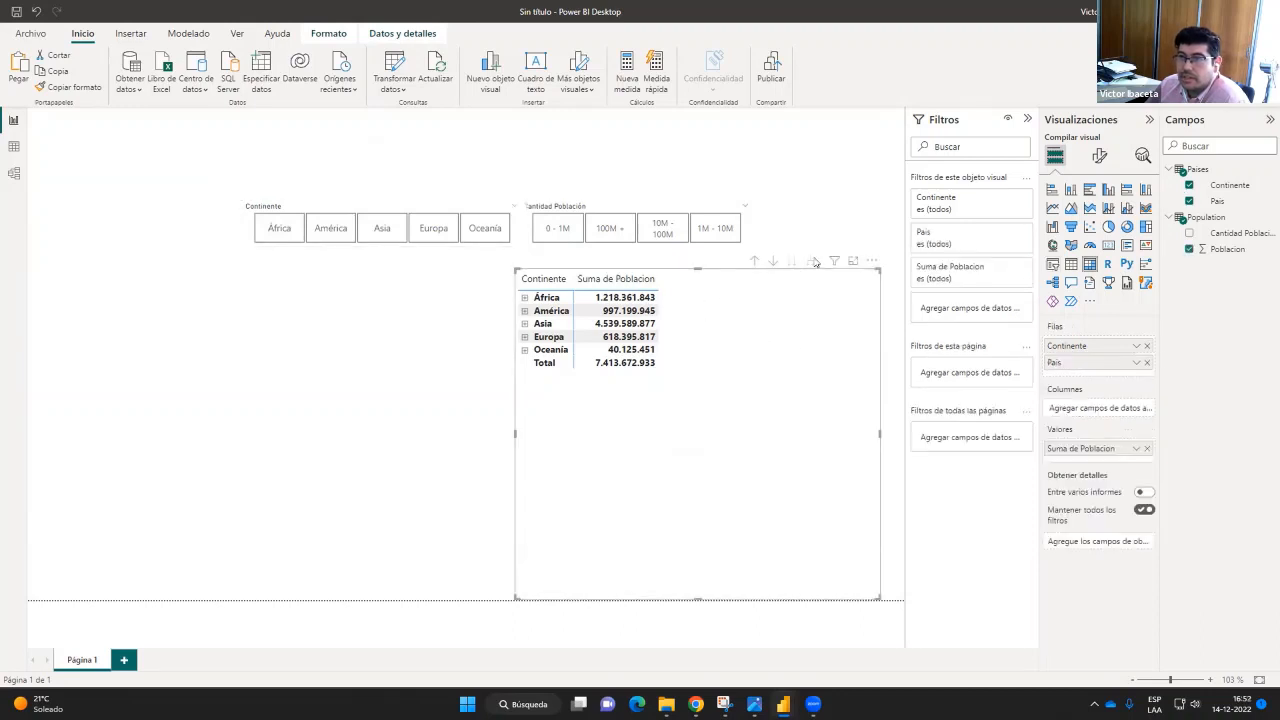
{"action": "left_click", "coordinate": [810, 261]}
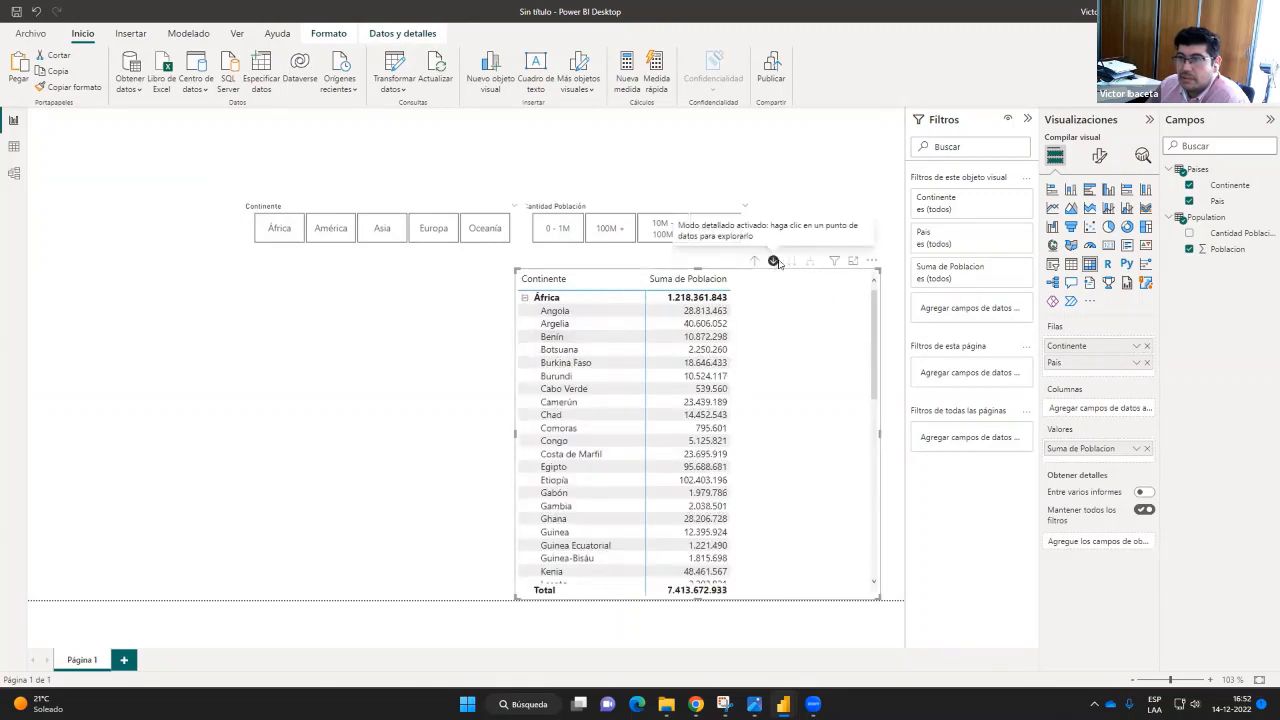
{"action": "left_click", "coordinate": [753, 261]}
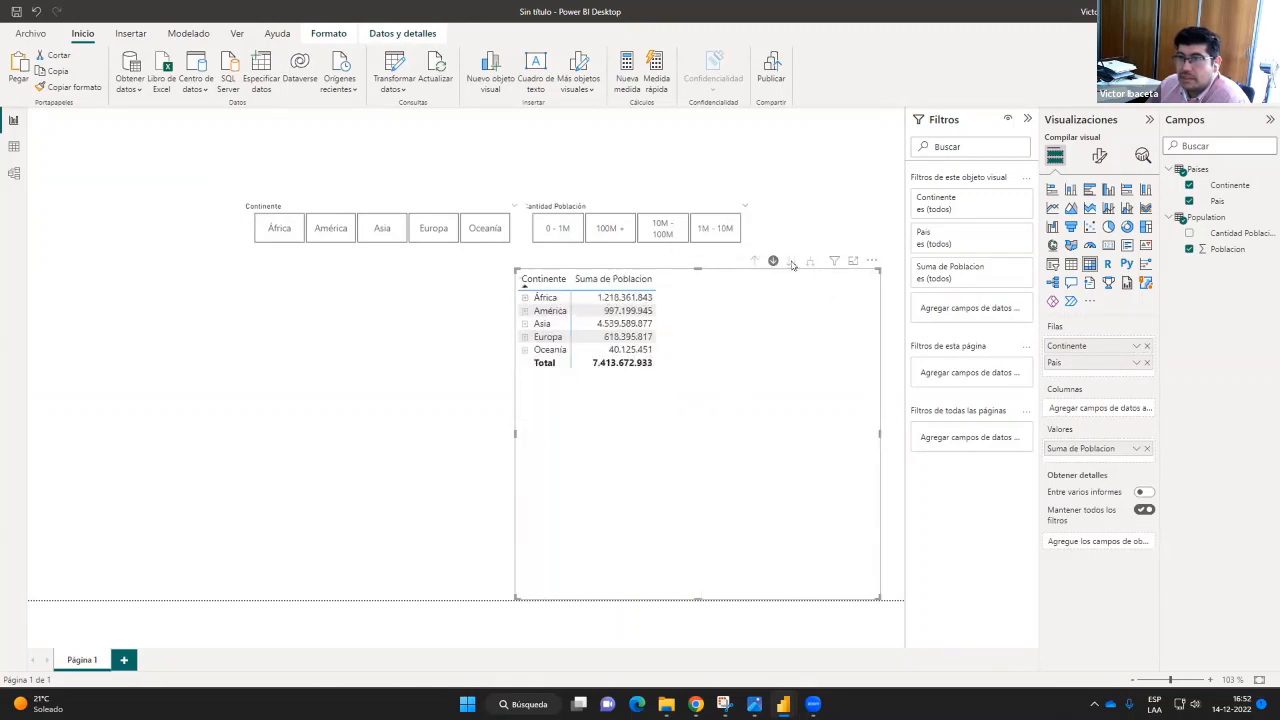
{"action": "left_click", "coordinate": [790, 261]}
{"action": "scroll", "coordinate": [712, 406], "scroll_direction": "down", "scroll_amount": 5}
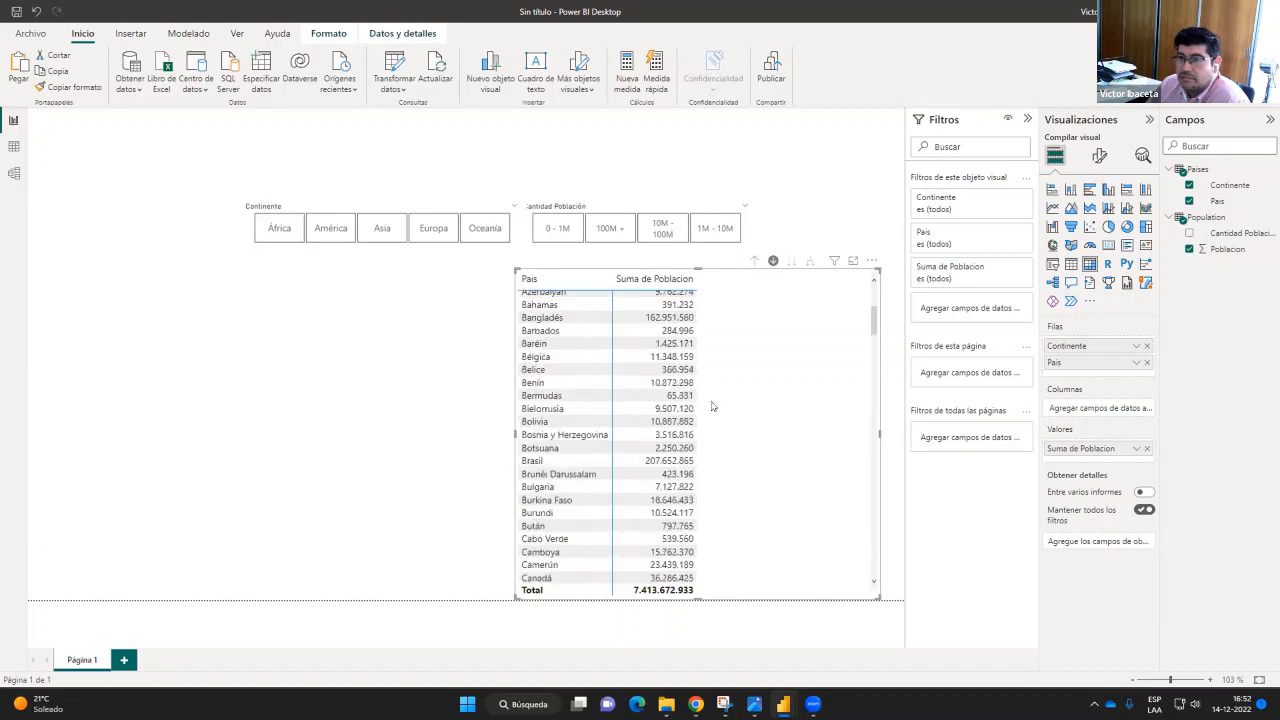
{"action": "scroll", "coordinate": [716, 442], "scroll_direction": "up", "scroll_amount": 5}
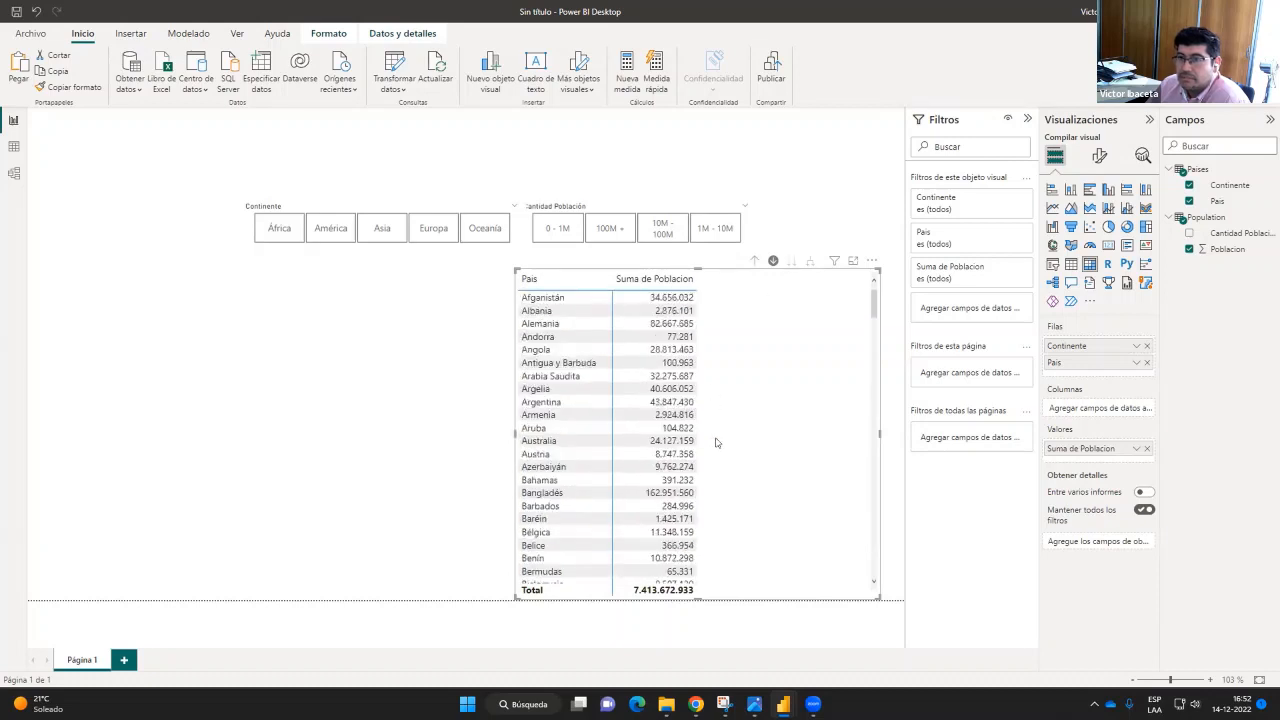
{"action": "left_click", "coordinate": [755, 261]}
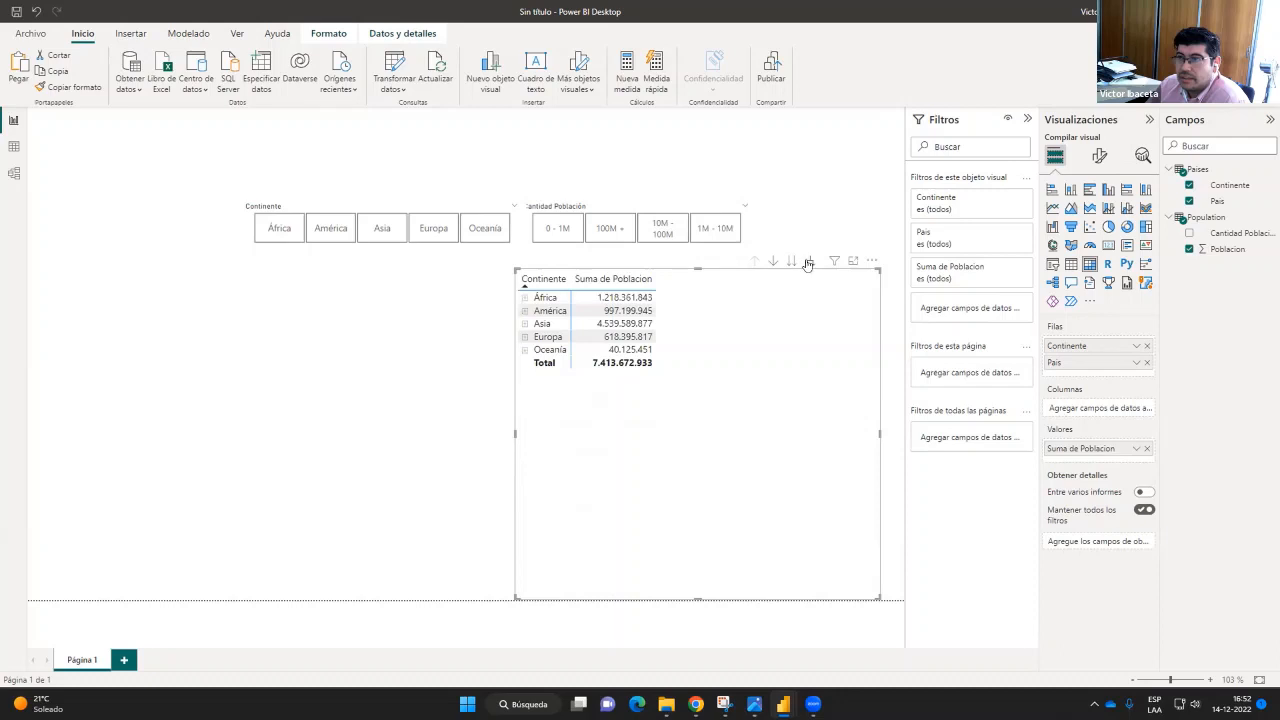
Expand all continents in the matrix down one level and look through the countries listed under them
{"action": "left_click", "coordinate": [808, 262]}
{"action": "scroll", "coordinate": [806, 436], "scroll_direction": "down", "scroll_amount": 10}
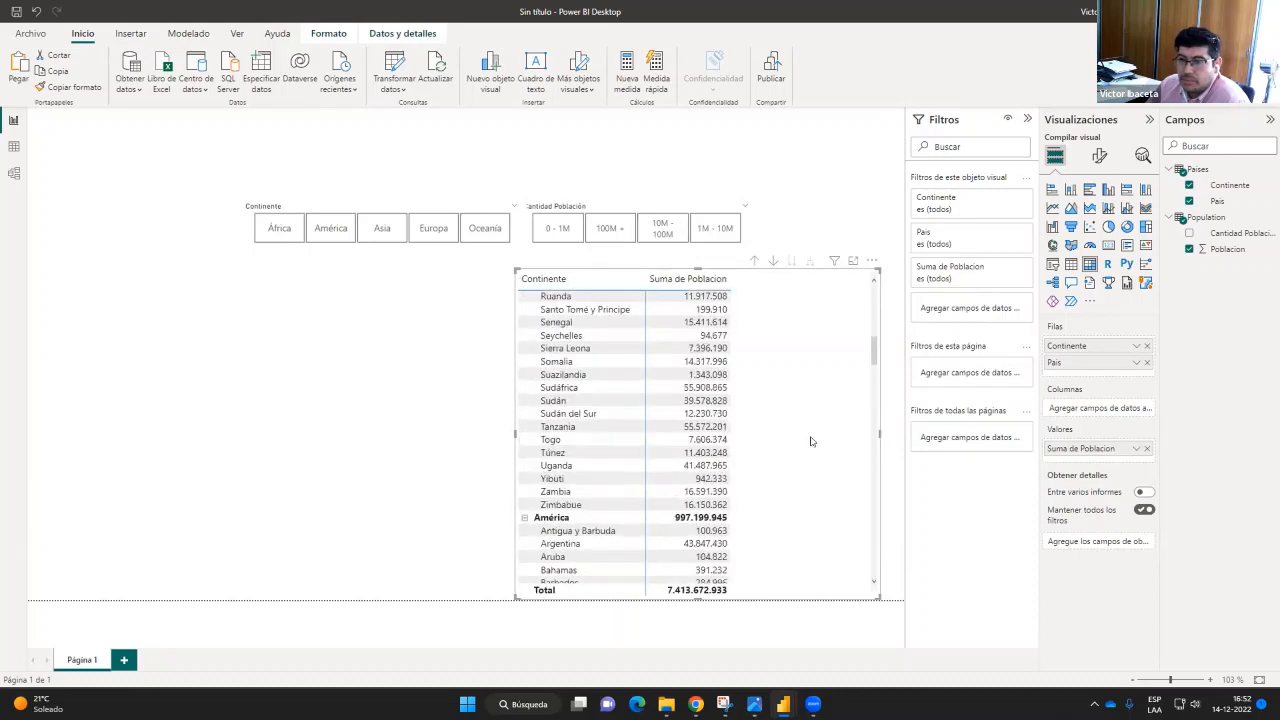
{"action": "scroll", "coordinate": [811, 441], "scroll_direction": "up", "scroll_amount": 10}
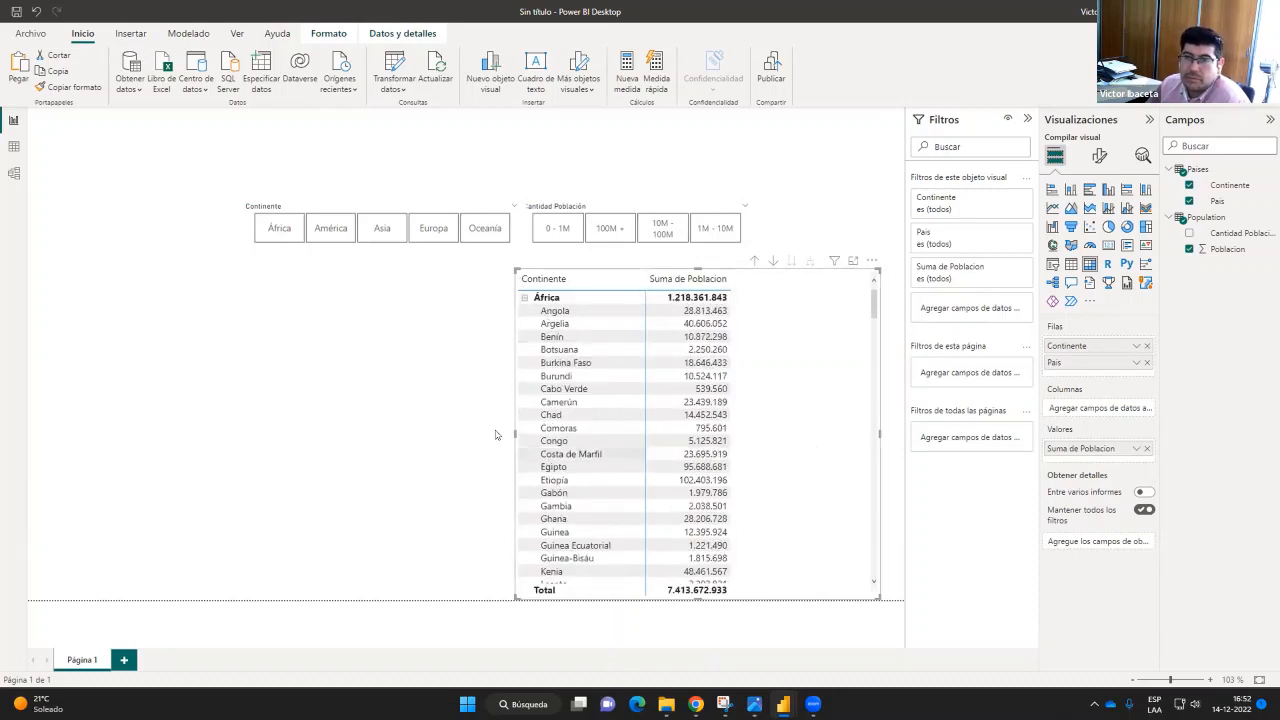
Test the Continente slicer with América, Asia and Oceanía, move the Cantidad Población slicer slightly away from it, and clear the selection
{"action": "left_click", "coordinate": [326, 229]}
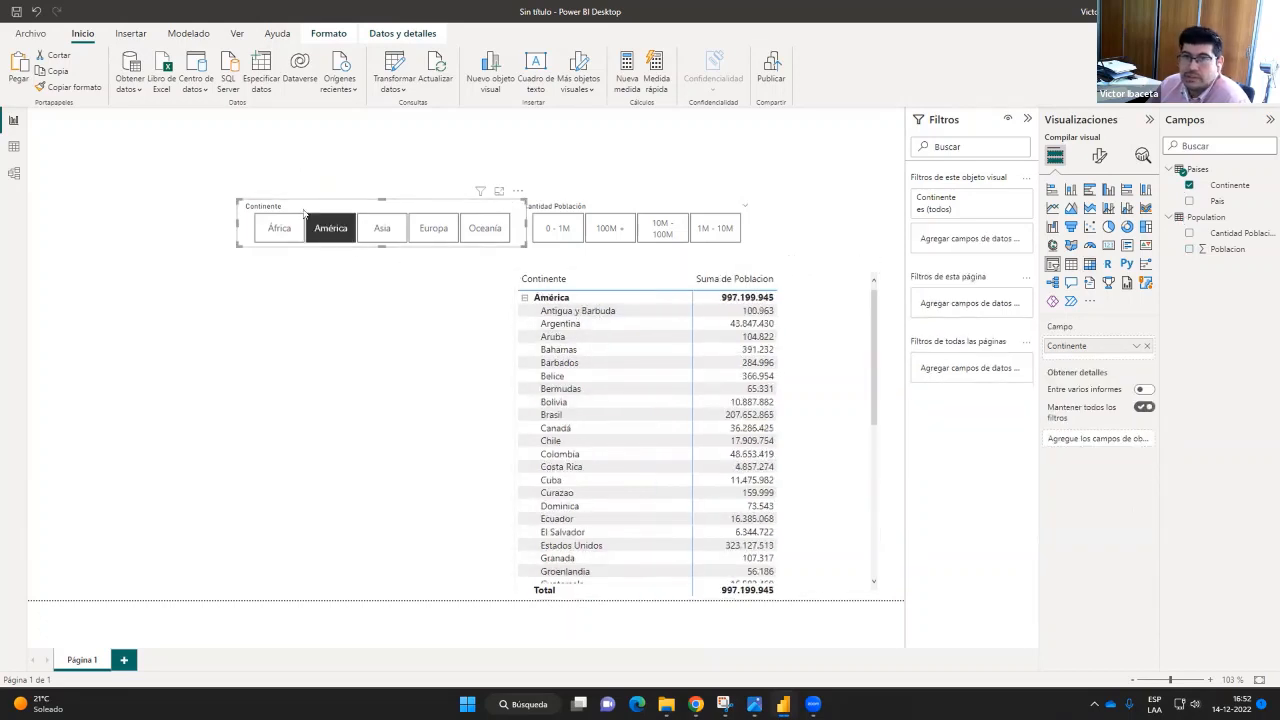
{"action": "left_click", "coordinate": [382, 229]}
{"action": "left_click", "coordinate": [470, 229]}
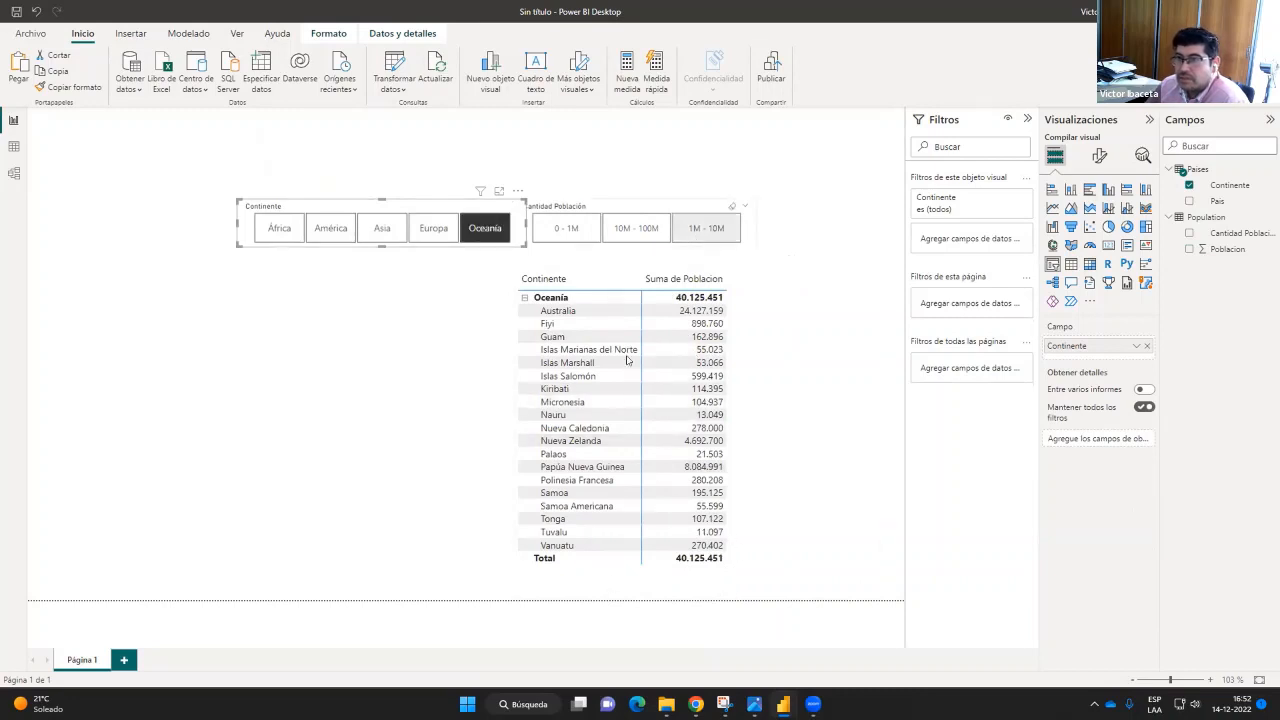
{"action": "left_click_drag", "start_coordinate": [549, 218], "coordinate": [567, 218]}
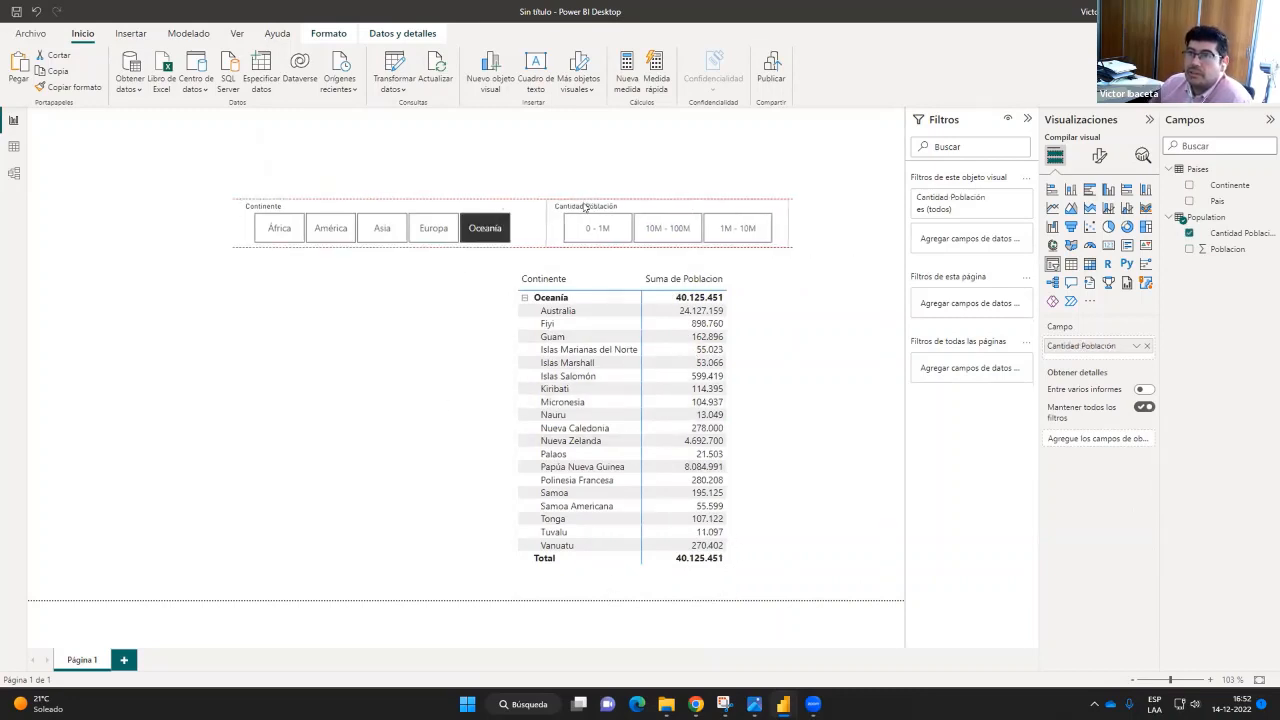
{"action": "left_click", "coordinate": [476, 220]}
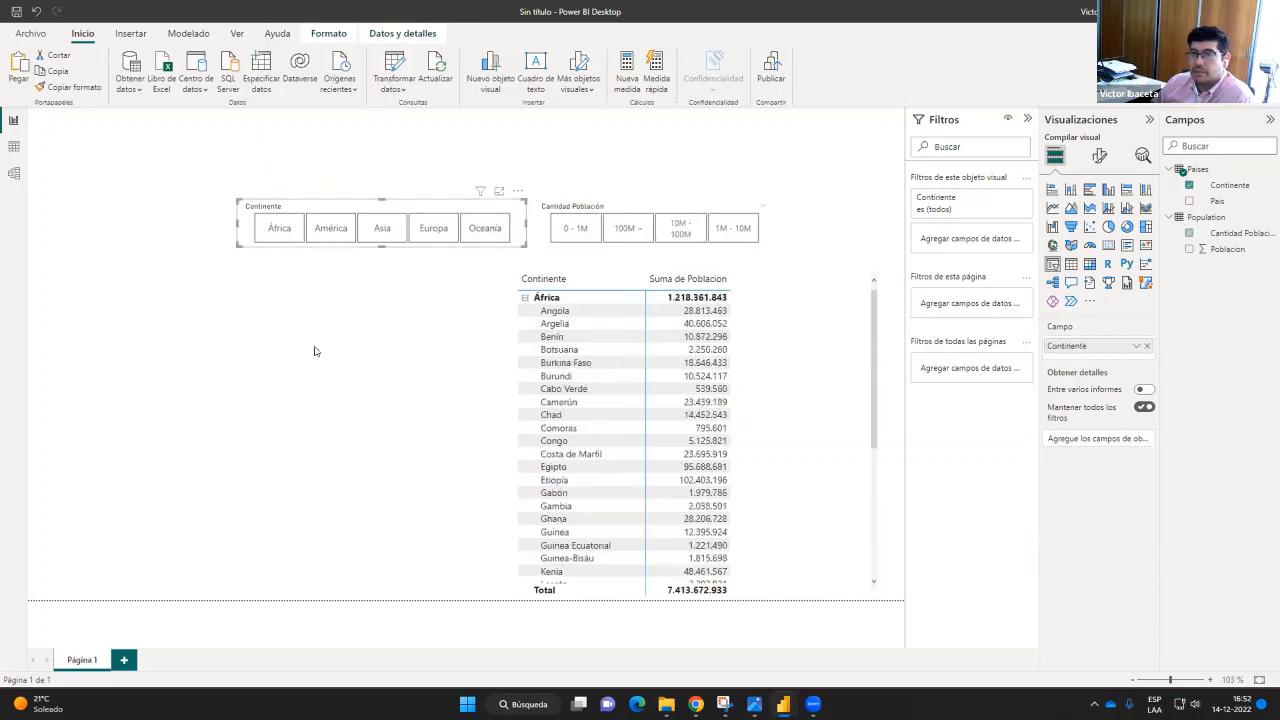
Shift the population matrix to the page's right edge, sort it by Continente in descending order, and try collapsing and expanding Oceanía
{"action": "left_click", "coordinate": [225, 340]}
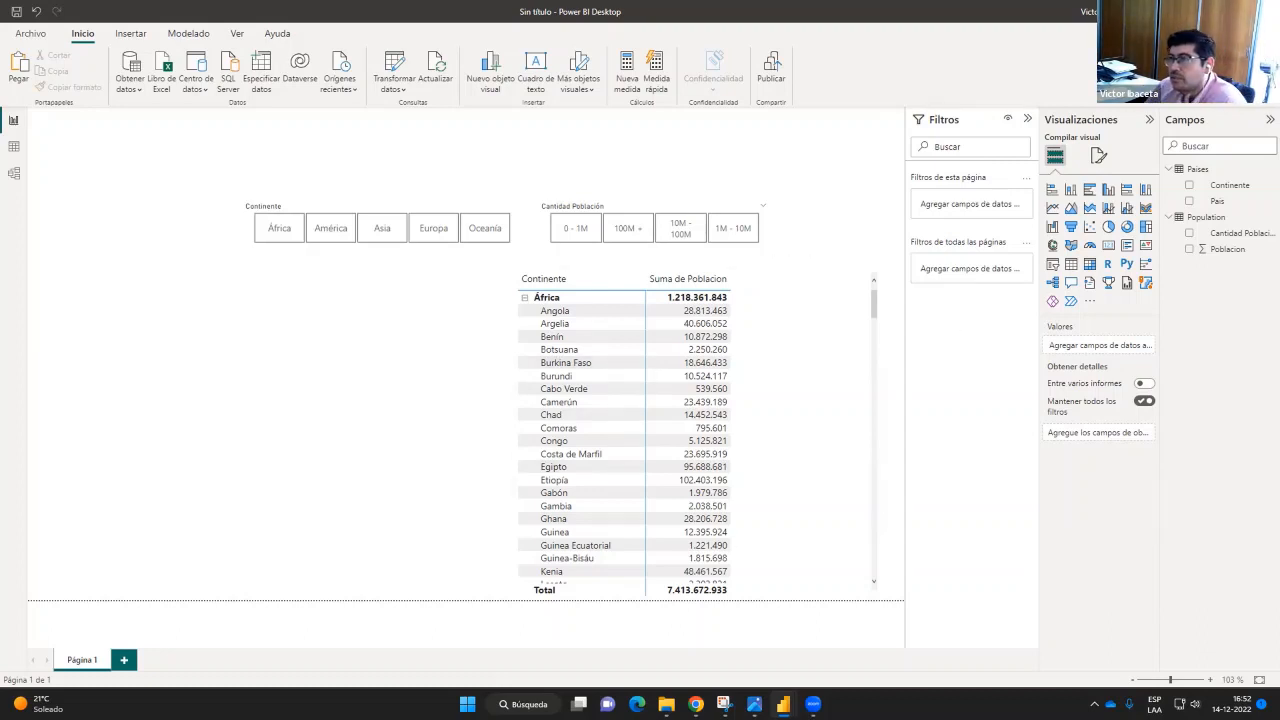
{"action": "left_click", "coordinate": [635, 278]}
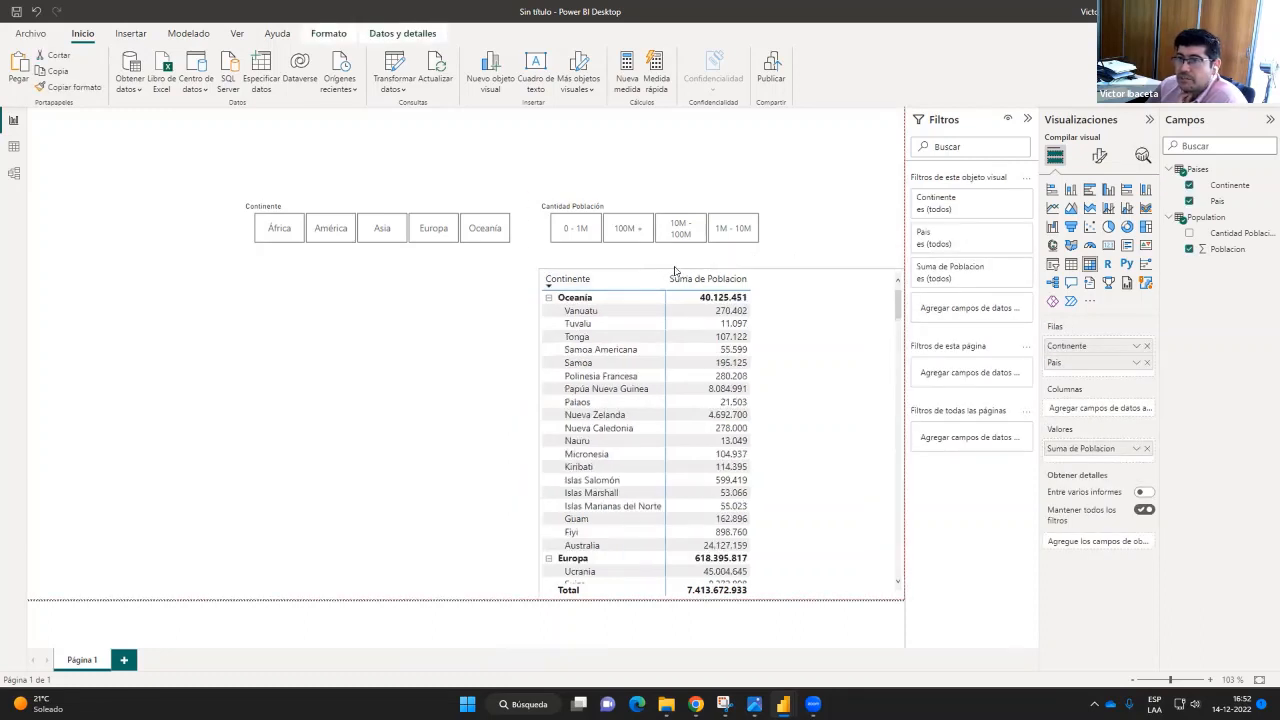
{"action": "left_click", "coordinate": [548, 297]}
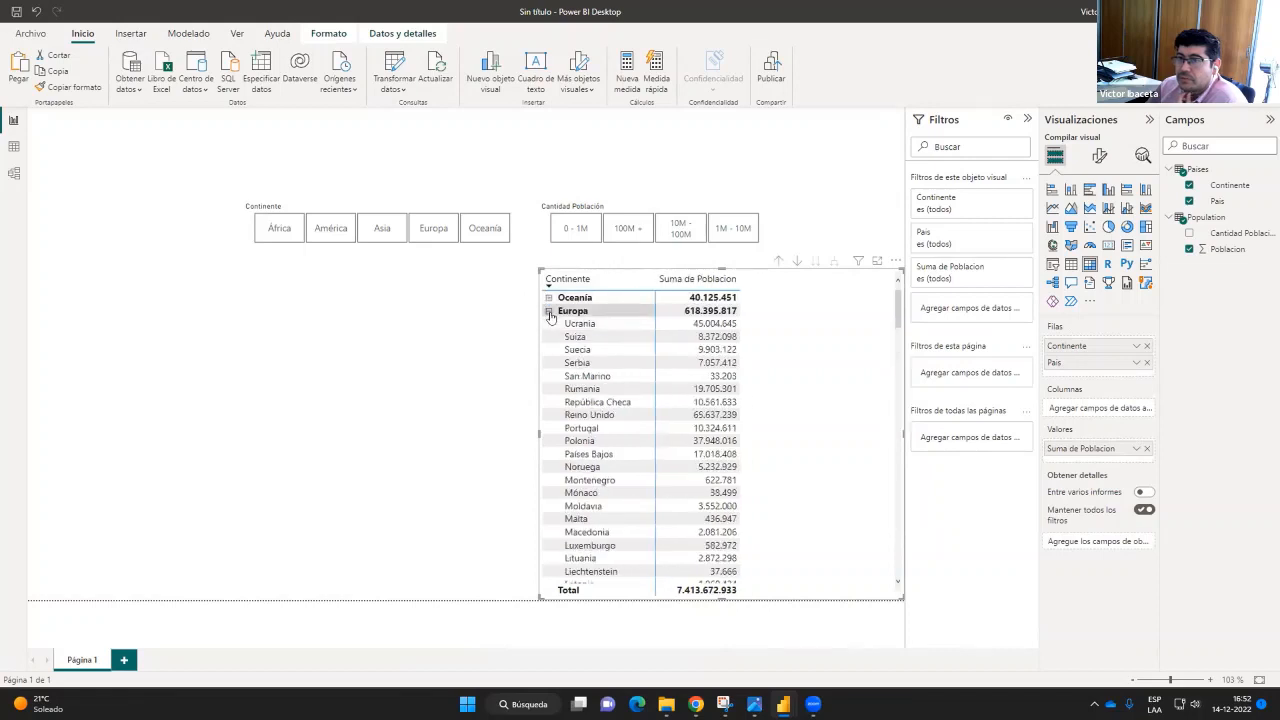
{"action": "left_click", "coordinate": [548, 297]}
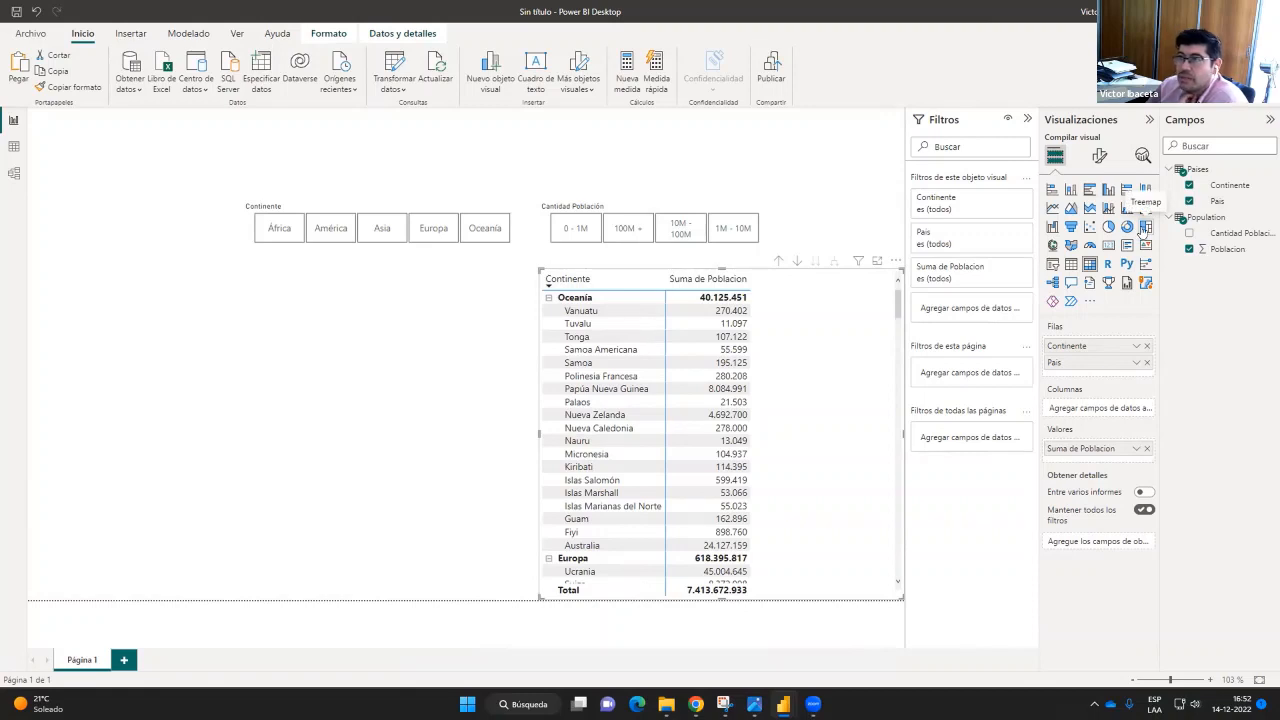
Insert a treemap below the Continente slicer, with Pais as its category and Poblacion as its values
{"action": "left_click", "coordinate": [809, 163]}
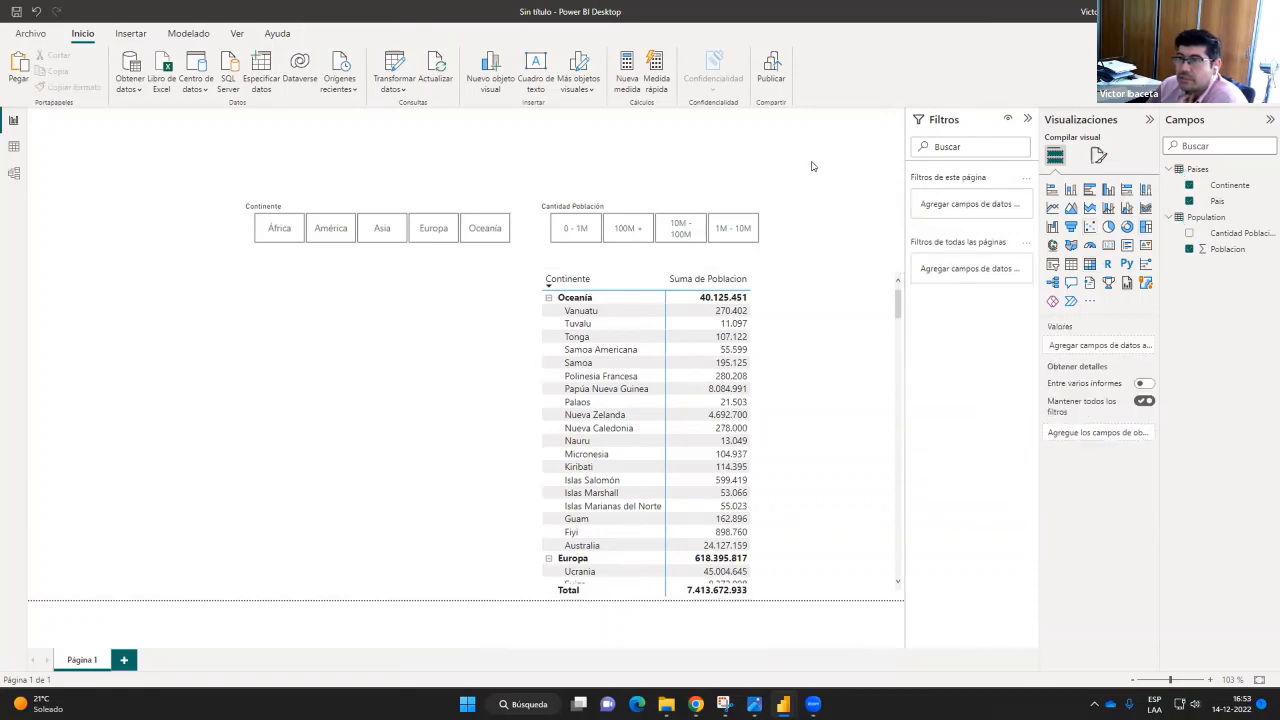
{"action": "left_click", "coordinate": [1146, 226]}
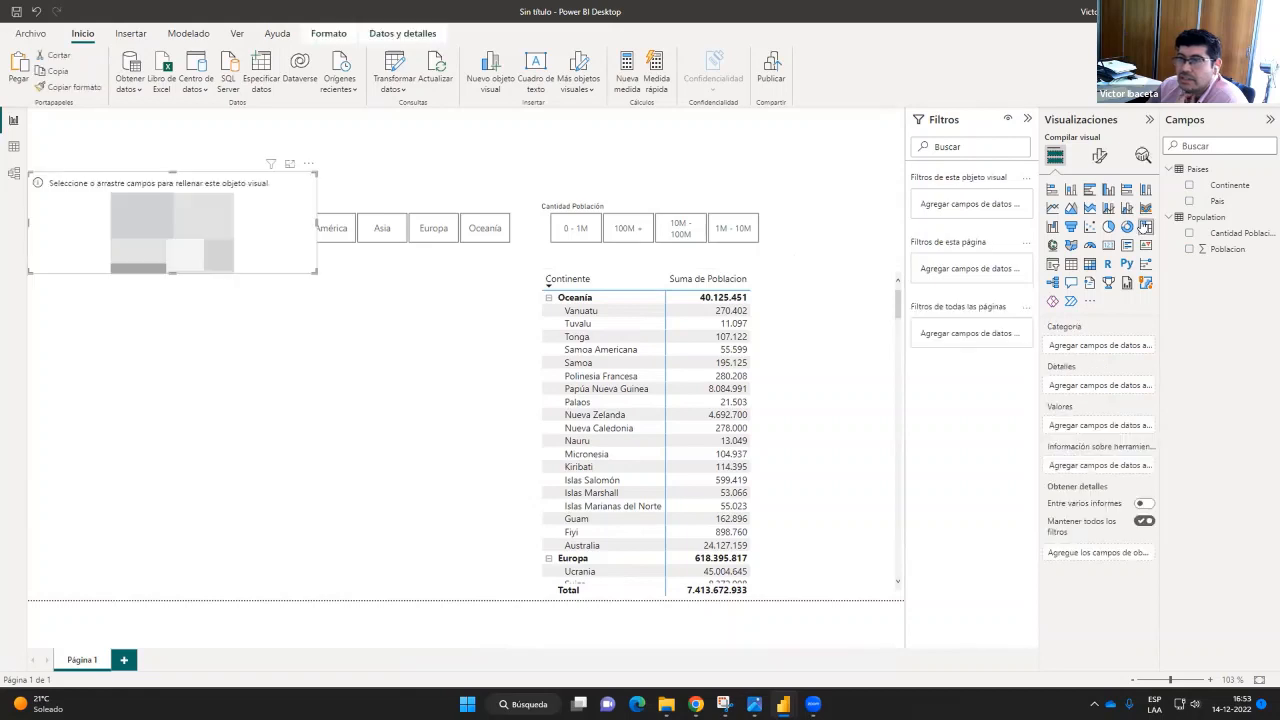
{"action": "left_click_drag", "start_coordinate": [130, 210], "coordinate": [112, 285]}
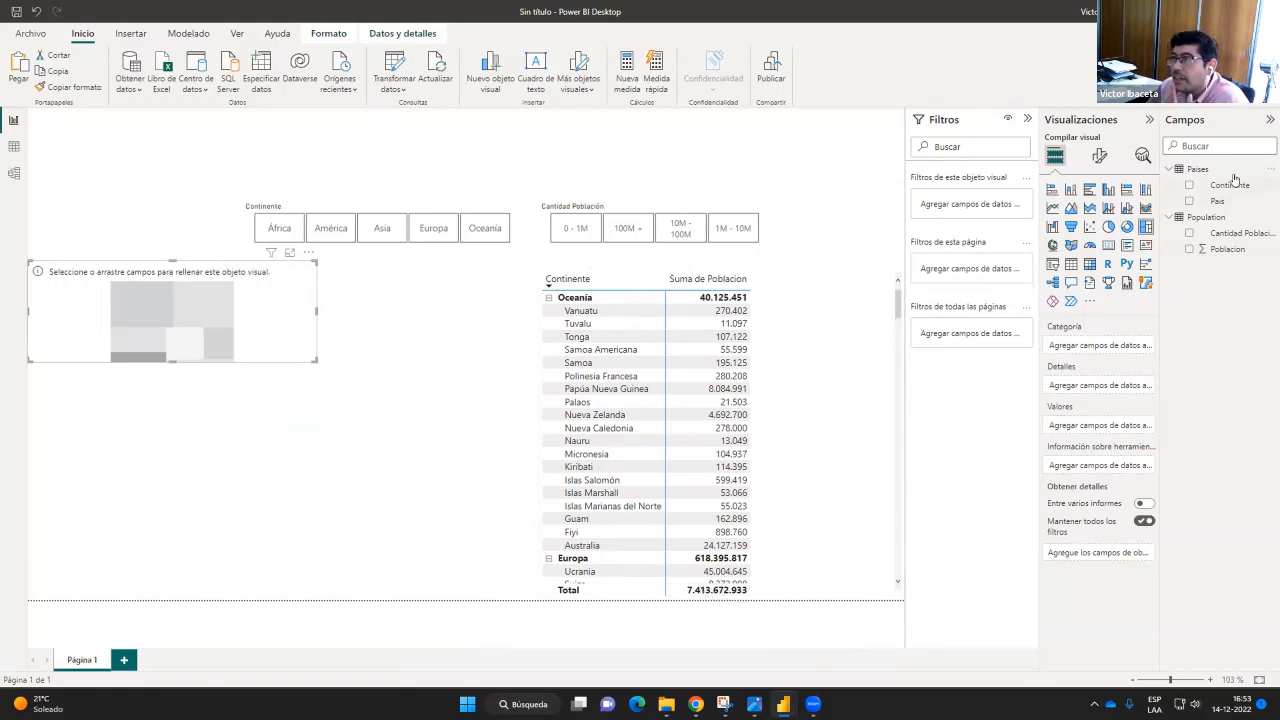
{"action": "left_click_drag", "start_coordinate": [1226, 201], "coordinate": [1120, 347]}
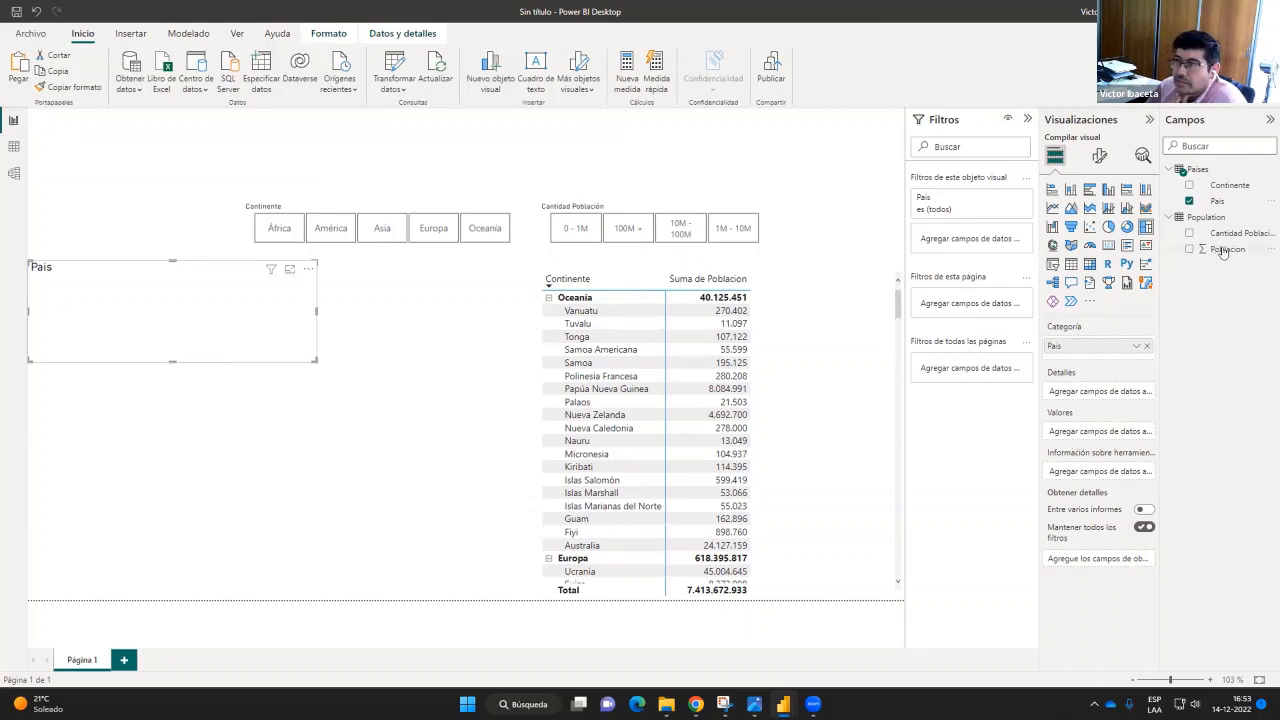
{"action": "left_click_drag", "start_coordinate": [1222, 250], "coordinate": [1100, 431]}
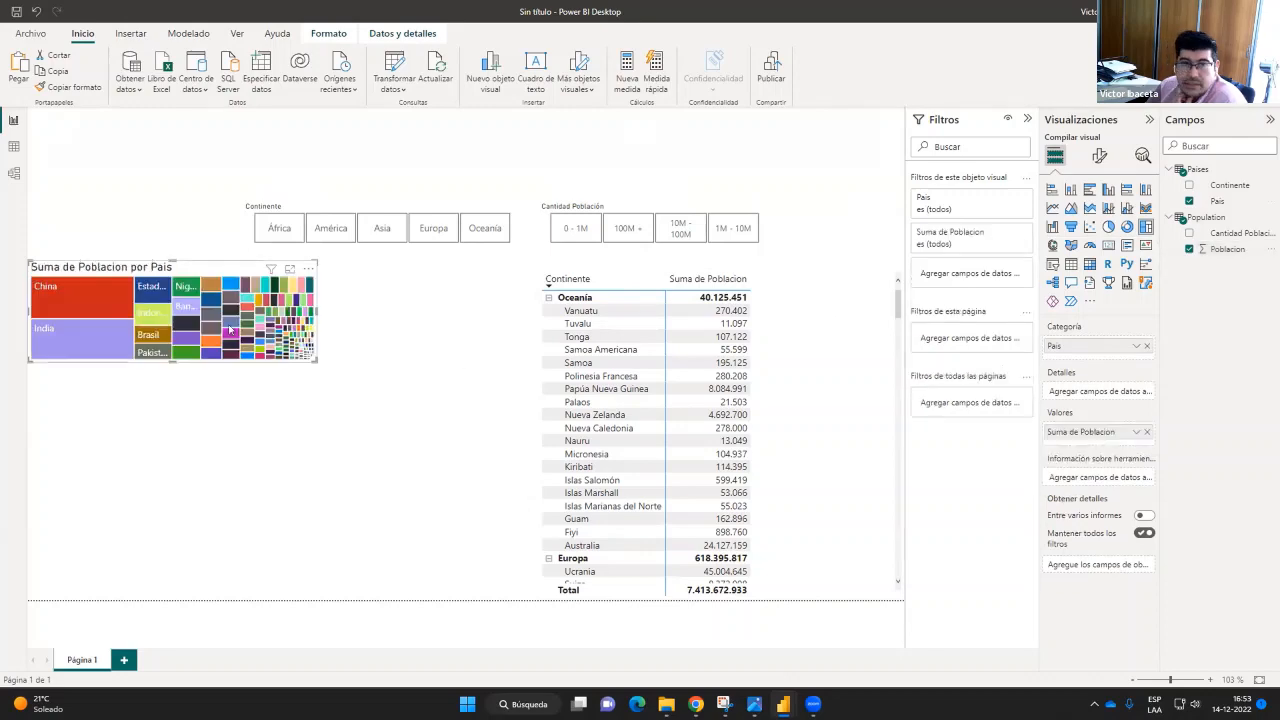
Enlarge the treemap to fill most of the space beside the matrix, and inspect its largest and smallest country tiles
{"action": "left_click_drag", "start_coordinate": [306, 355], "coordinate": [440, 511]}
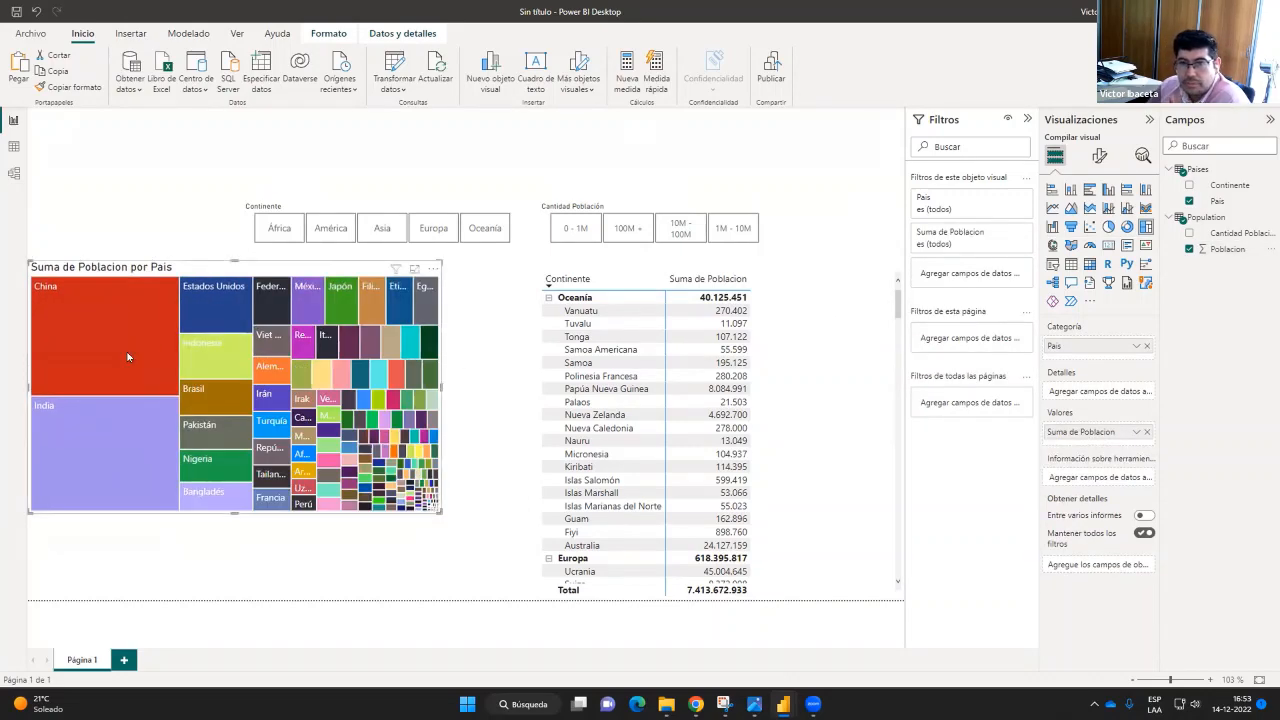
{"action": "mouse_move", "coordinate": [128, 356]}
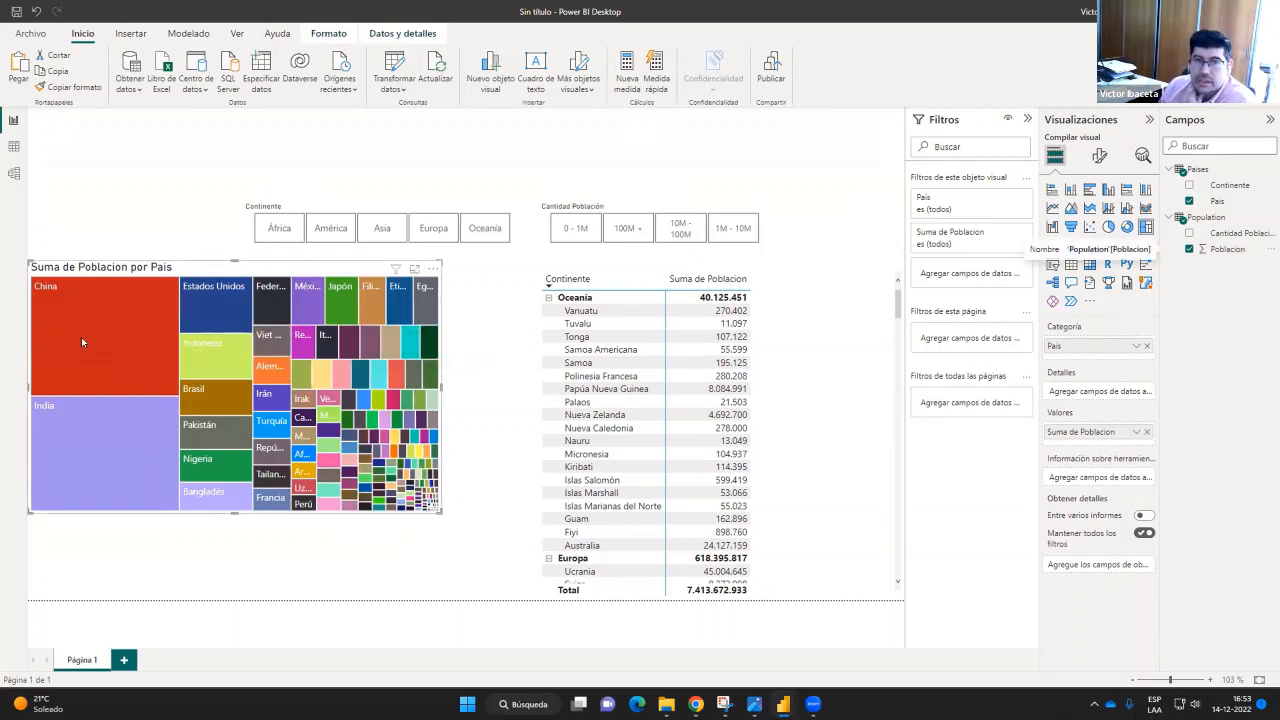
{"action": "mouse_move", "coordinate": [75, 331]}
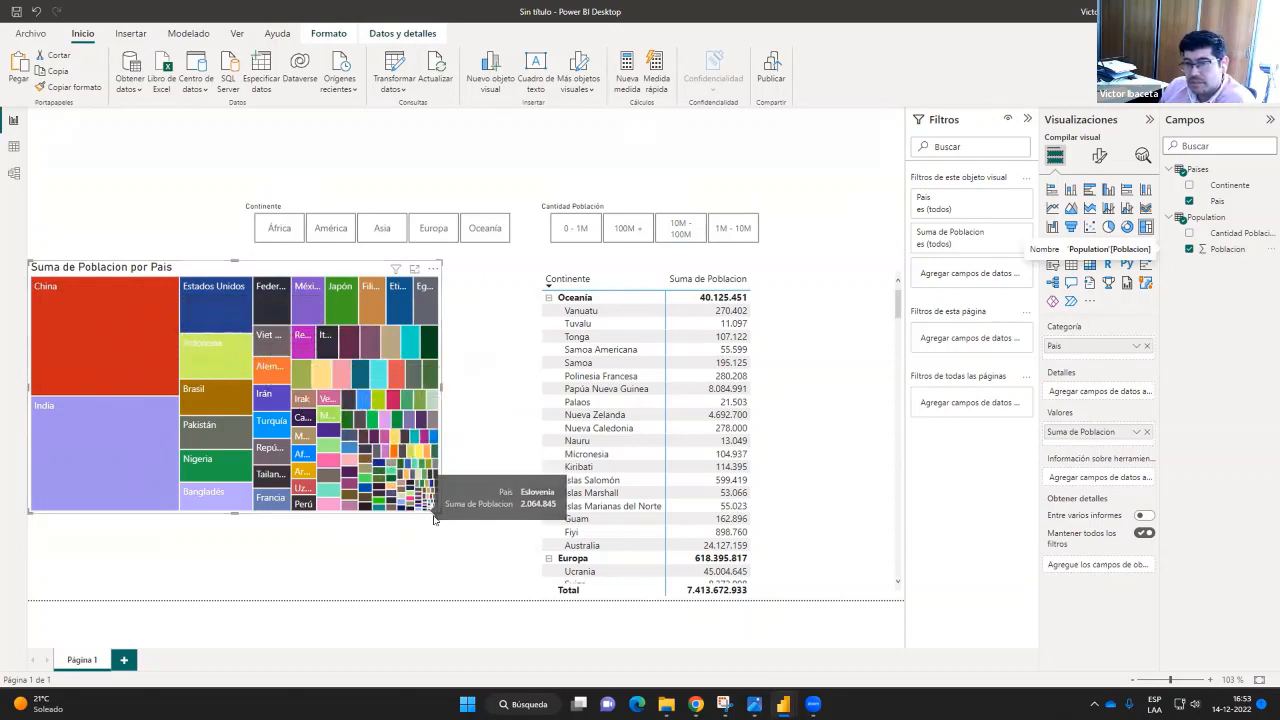
{"action": "left_click_drag", "start_coordinate": [438, 510], "coordinate": [472, 556]}
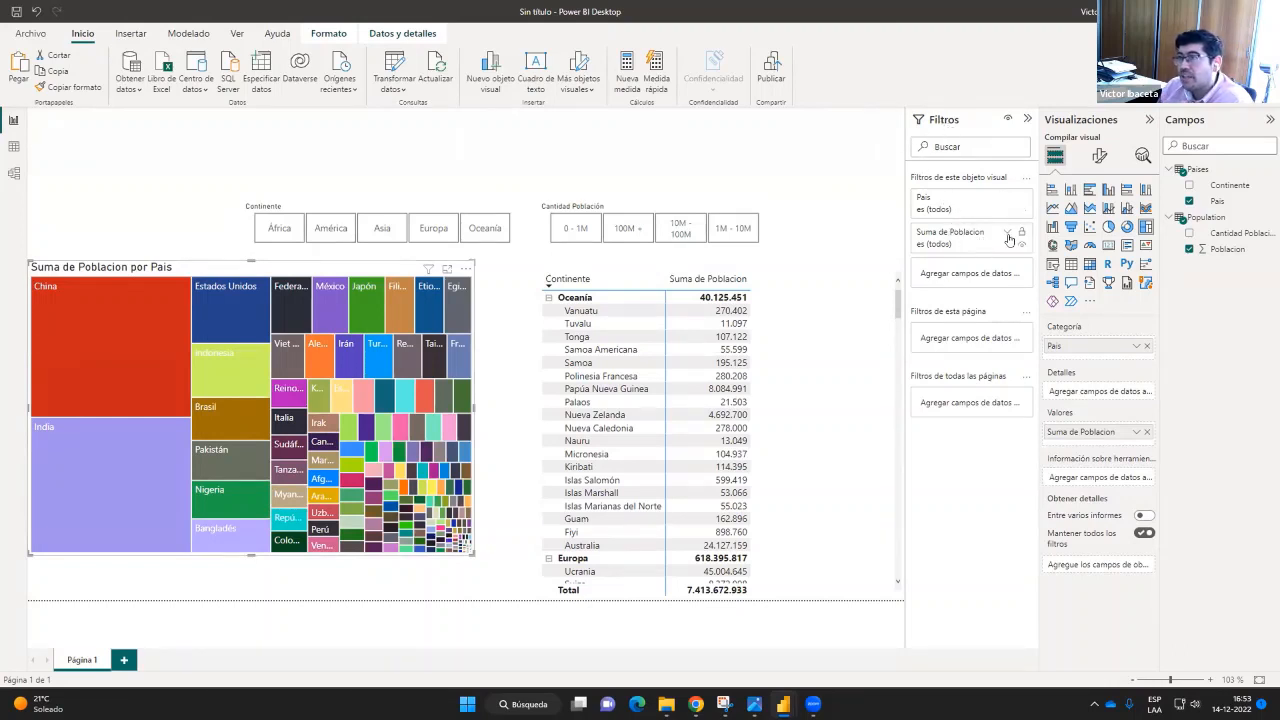
Set the treemap's Pais filter type to Top N, showing the Superior 10 items
{"action": "left_click", "coordinate": [1006, 236]}
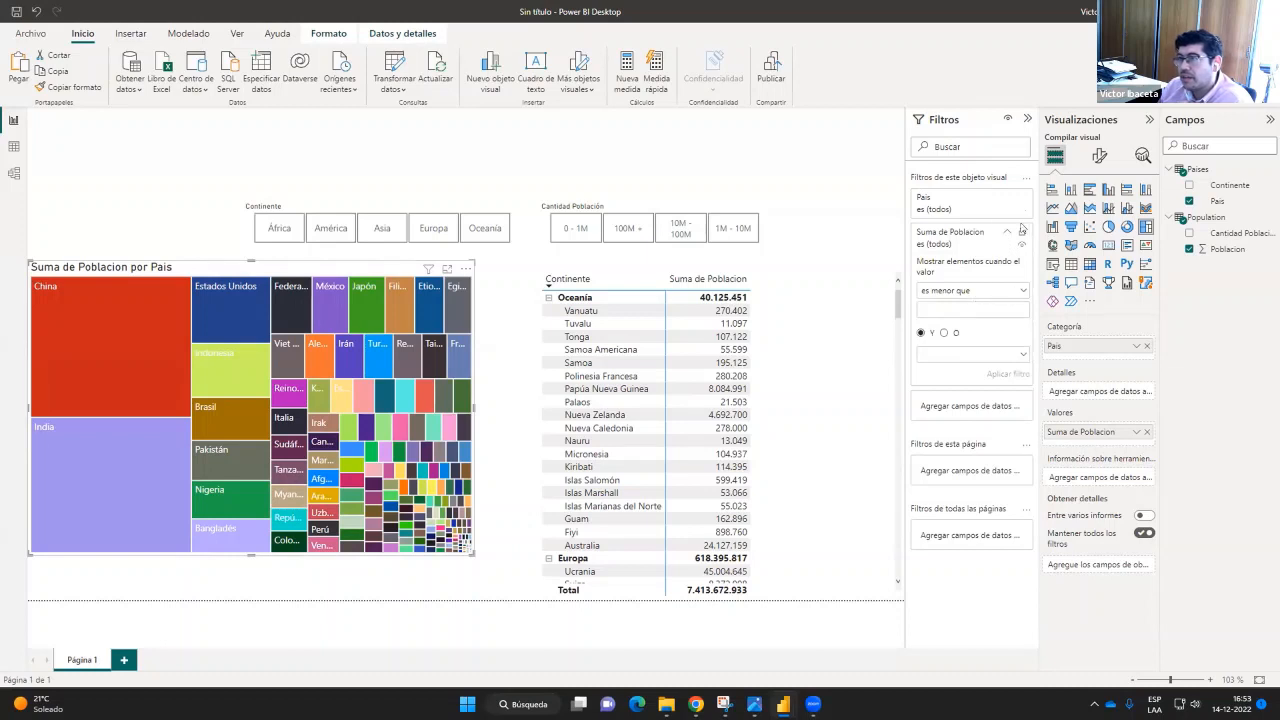
{"action": "left_click", "coordinate": [1008, 229]}
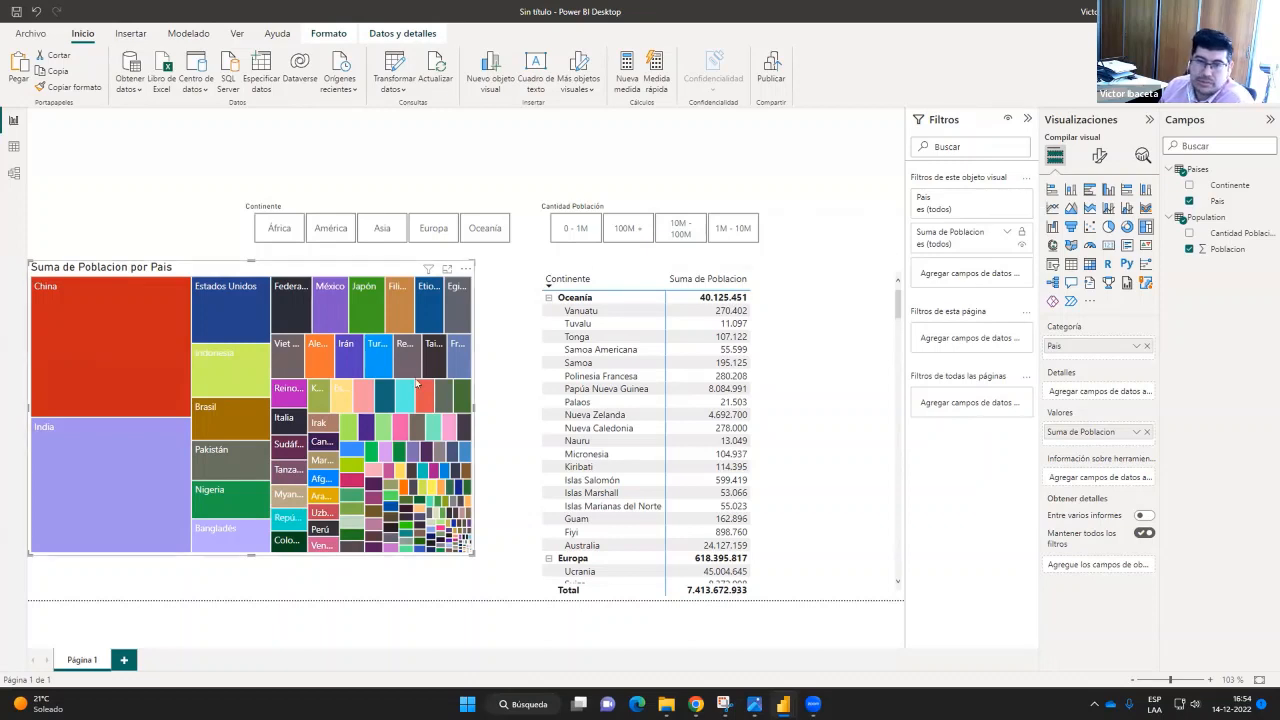
{"action": "left_click", "coordinate": [1003, 202]}
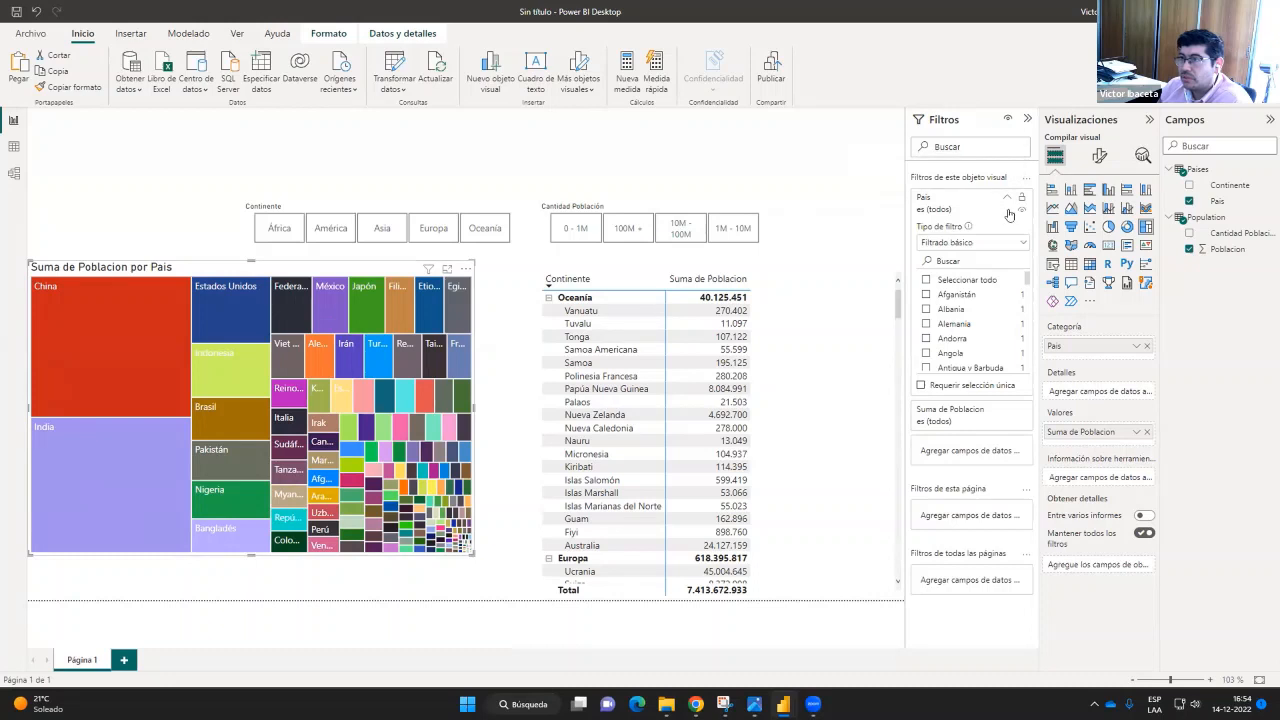
{"action": "left_click", "coordinate": [1021, 244]}
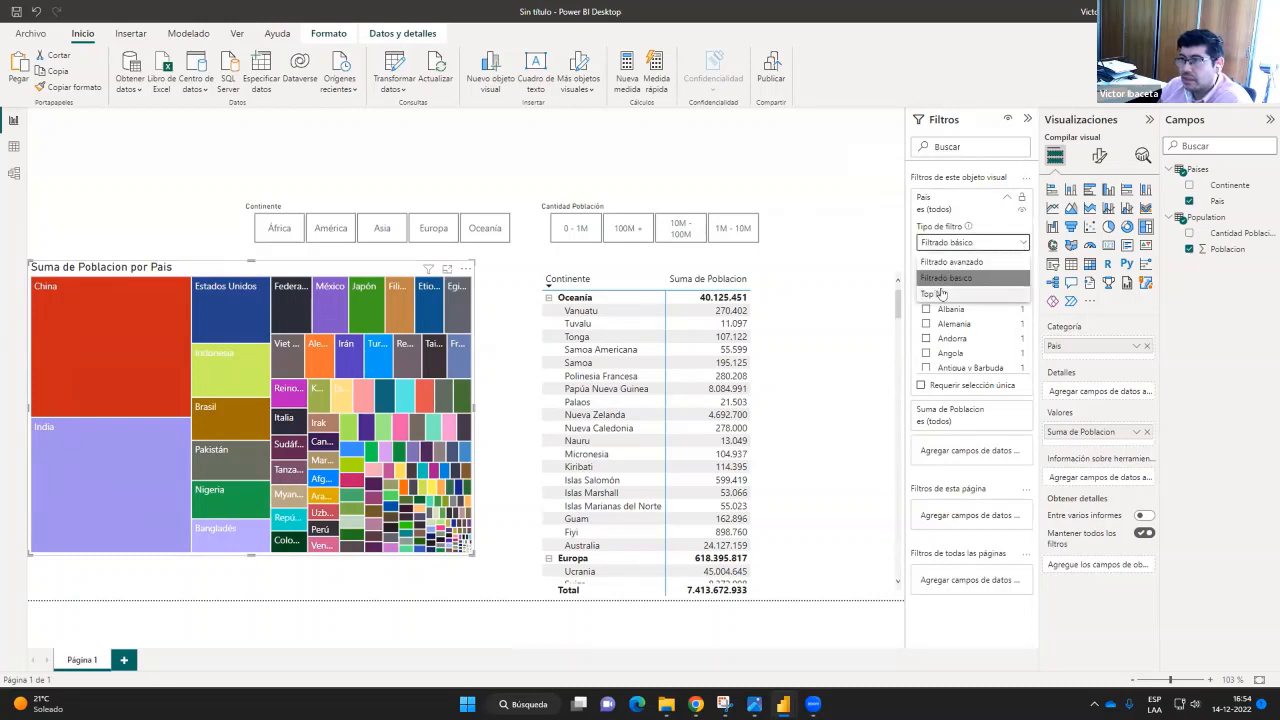
{"action": "left_click", "coordinate": [981, 200]}
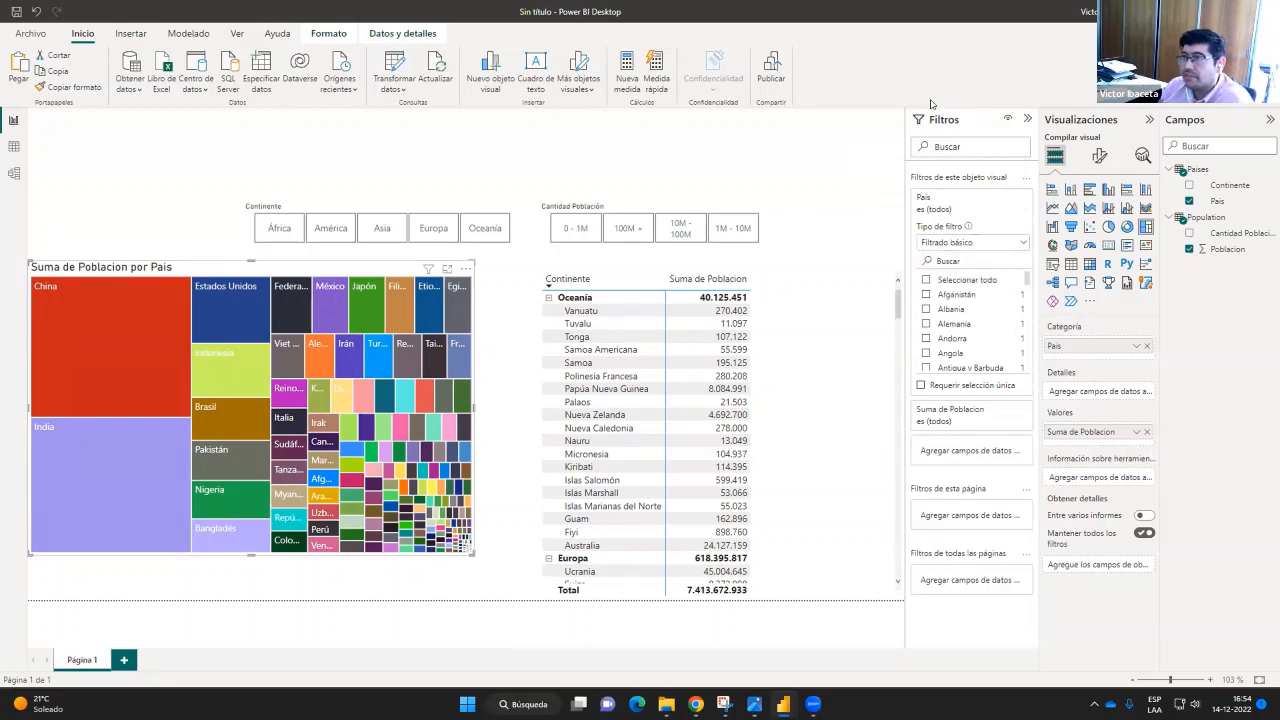
{"action": "left_click", "coordinate": [1010, 244]}
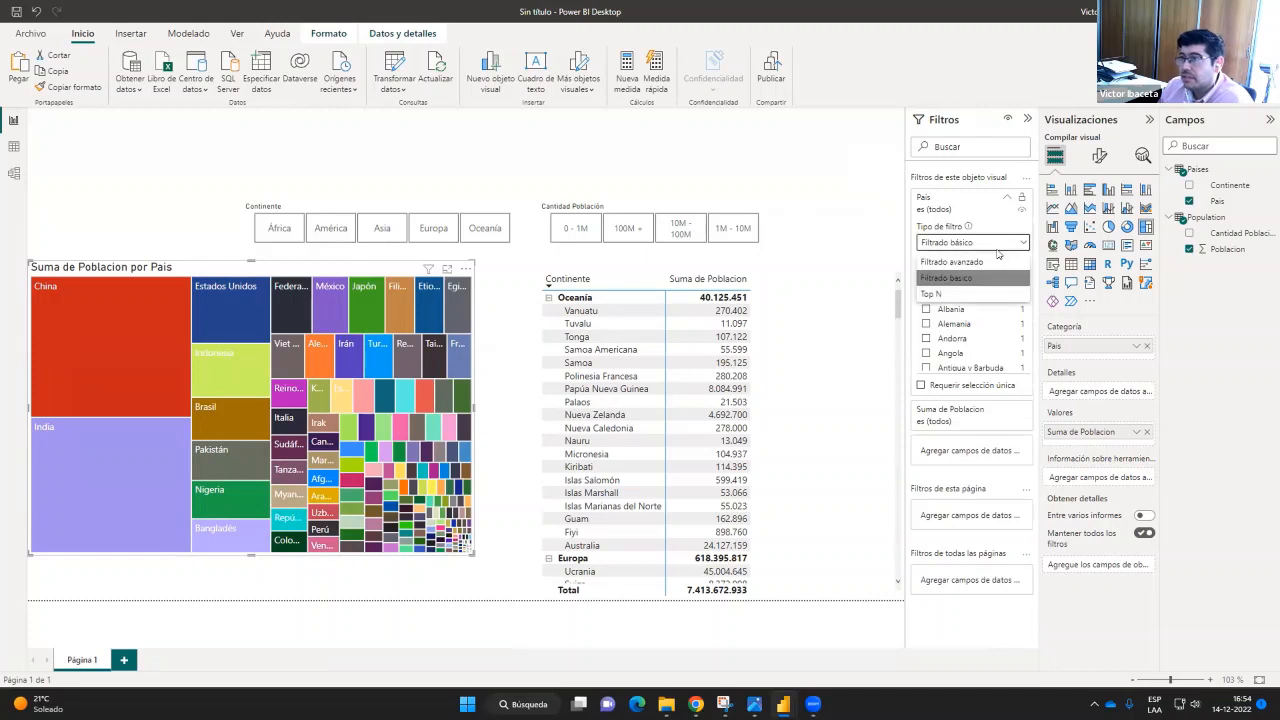
{"action": "left_click", "coordinate": [945, 290]}
{"action": "left_click", "coordinate": [987, 276]}
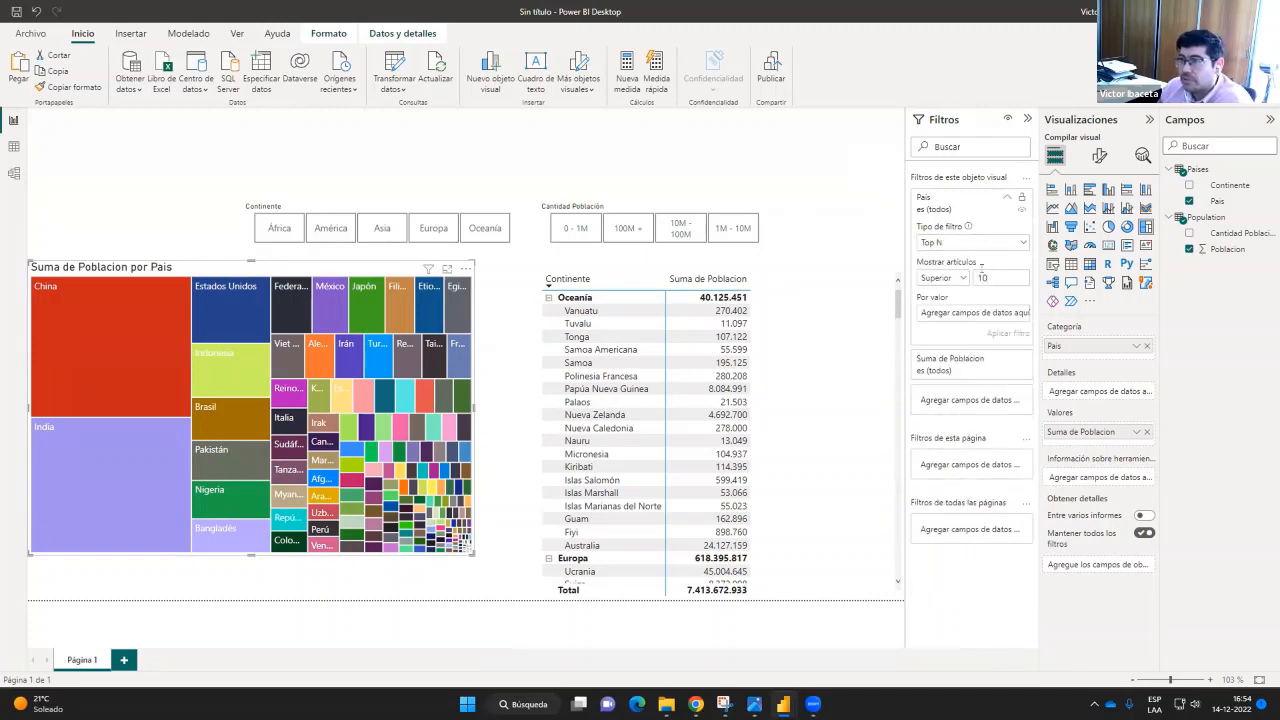
Use Suma de Poblacion as the ranking value of the treemap's Top N filter, apply the filter, and deselect the treemap
{"action": "left_click", "coordinate": [856, 228]}
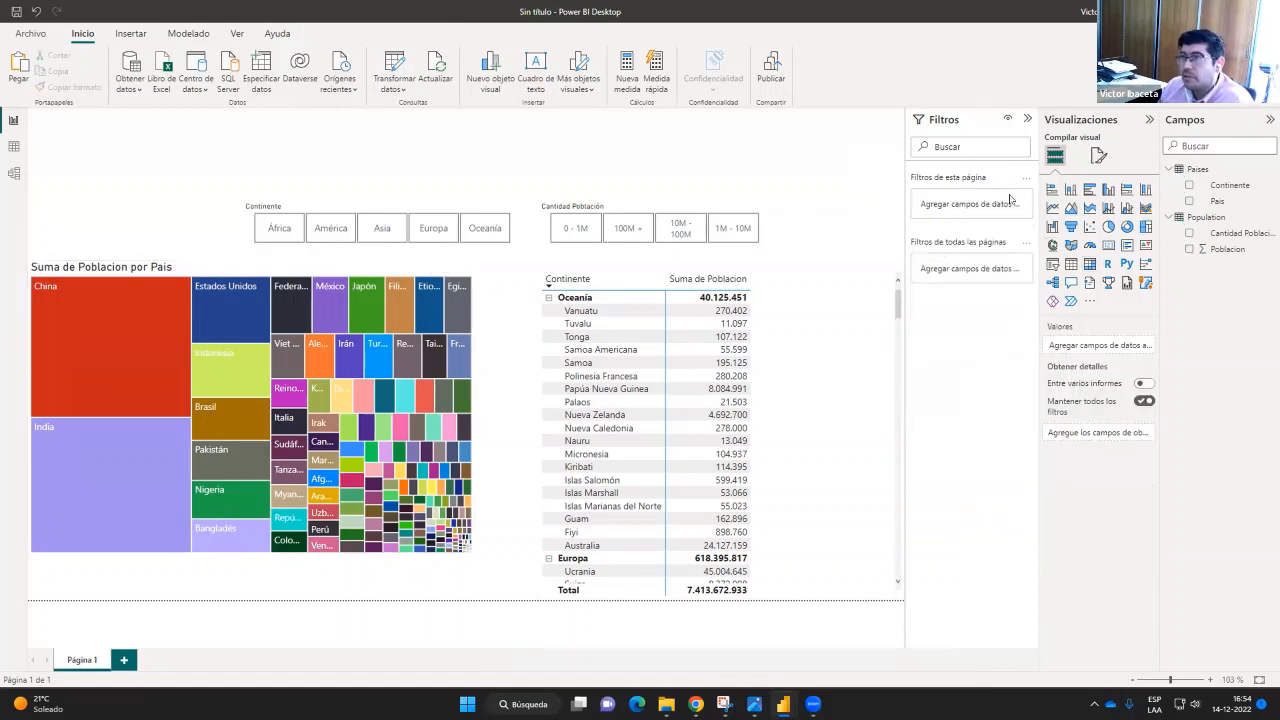
{"action": "left_click", "coordinate": [318, 343]}
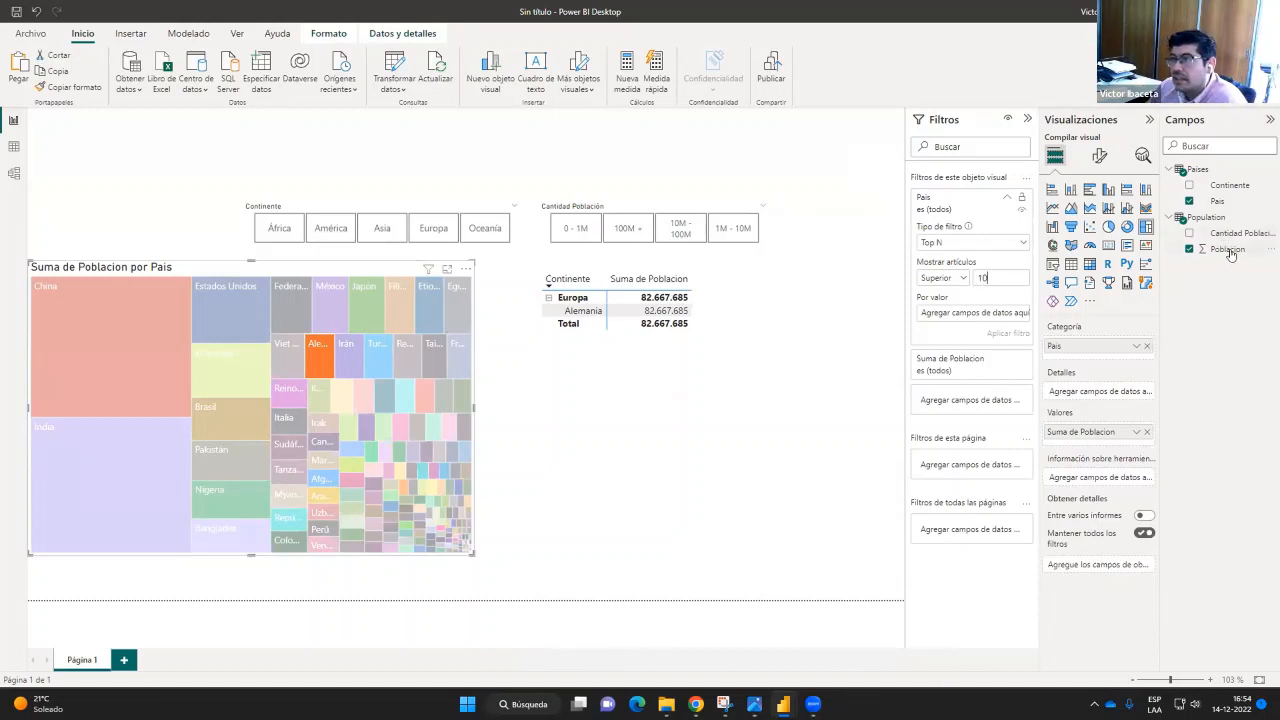
{"action": "left_click_drag", "start_coordinate": [1232, 249], "coordinate": [975, 313]}
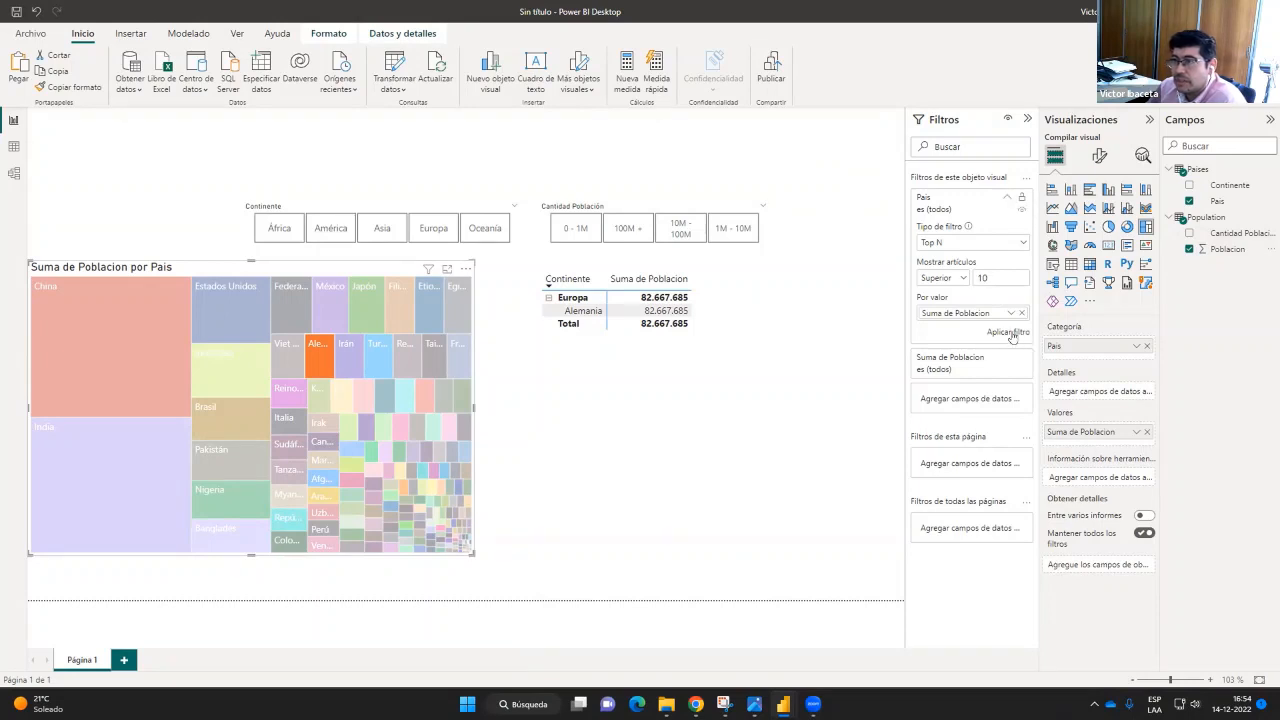
{"action": "left_click", "coordinate": [1009, 332]}
{"action": "left_click", "coordinate": [539, 519]}
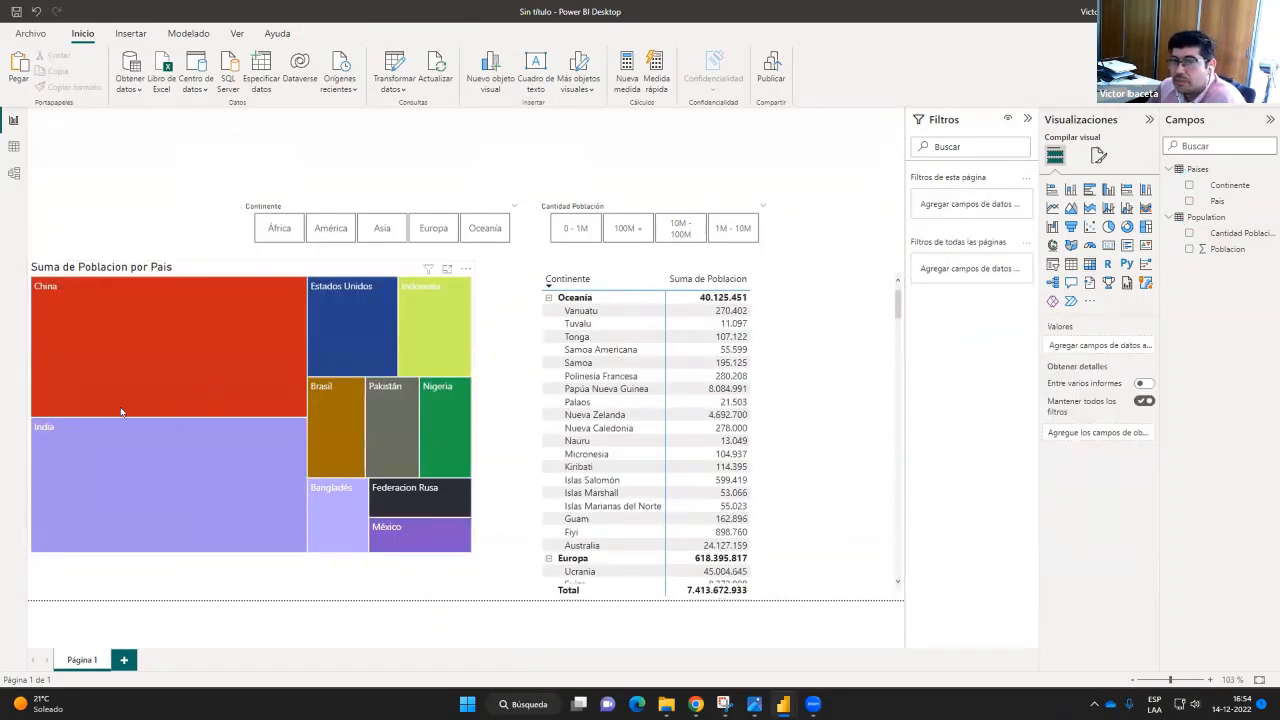
Test the top 10 treemap with the continents América, Europa and África, adding the 0 - 1M population range for África
{"action": "mouse_move", "coordinate": [121, 411]}
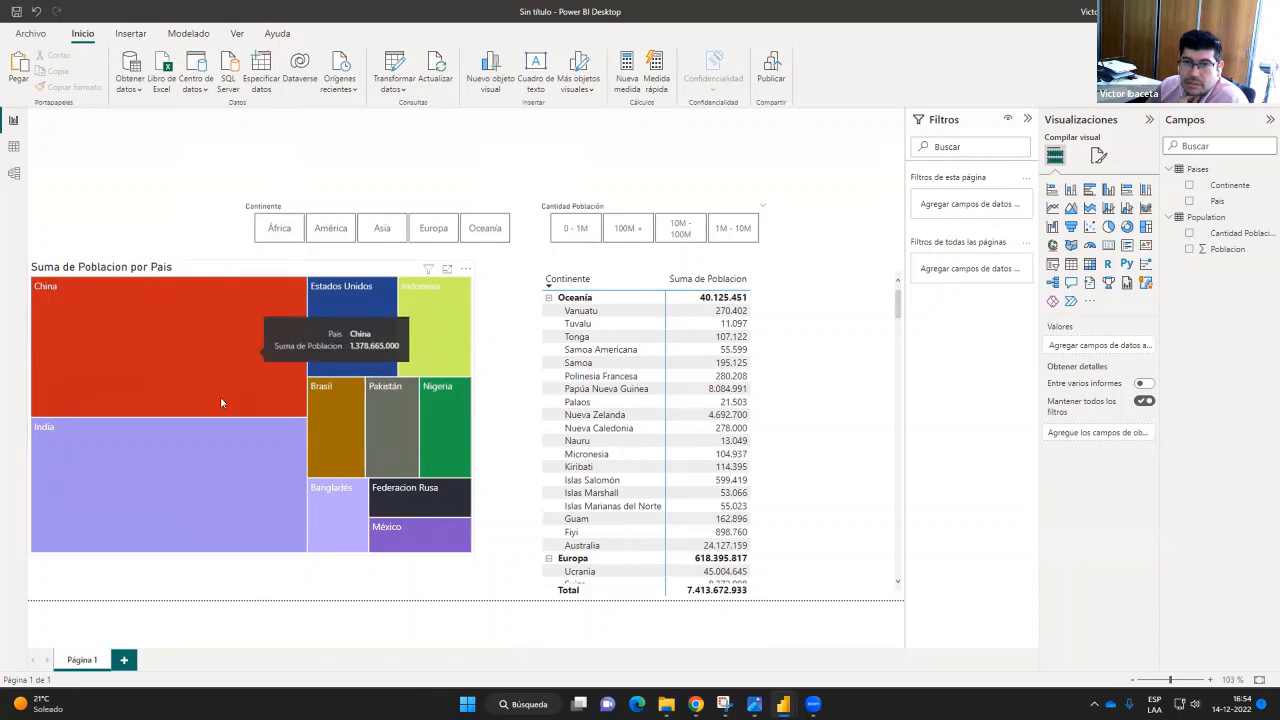
{"action": "left_click", "coordinate": [335, 238]}
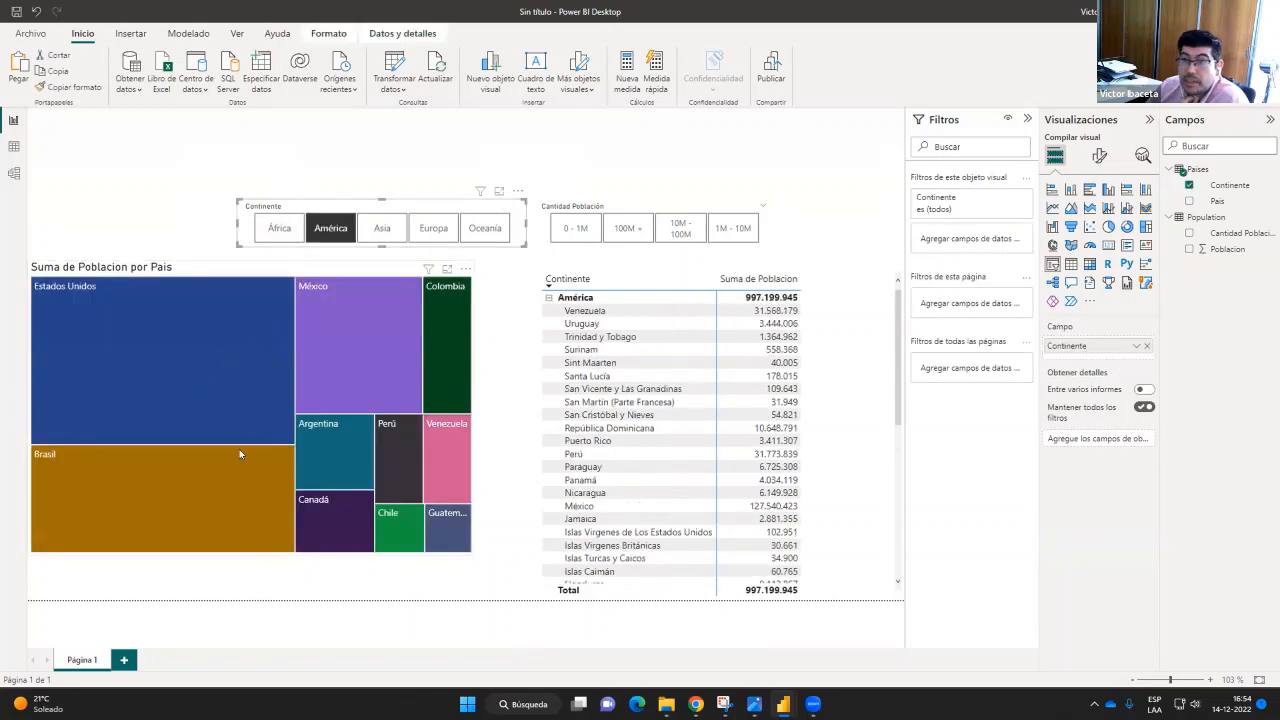
{"action": "left_click", "coordinate": [433, 228]}
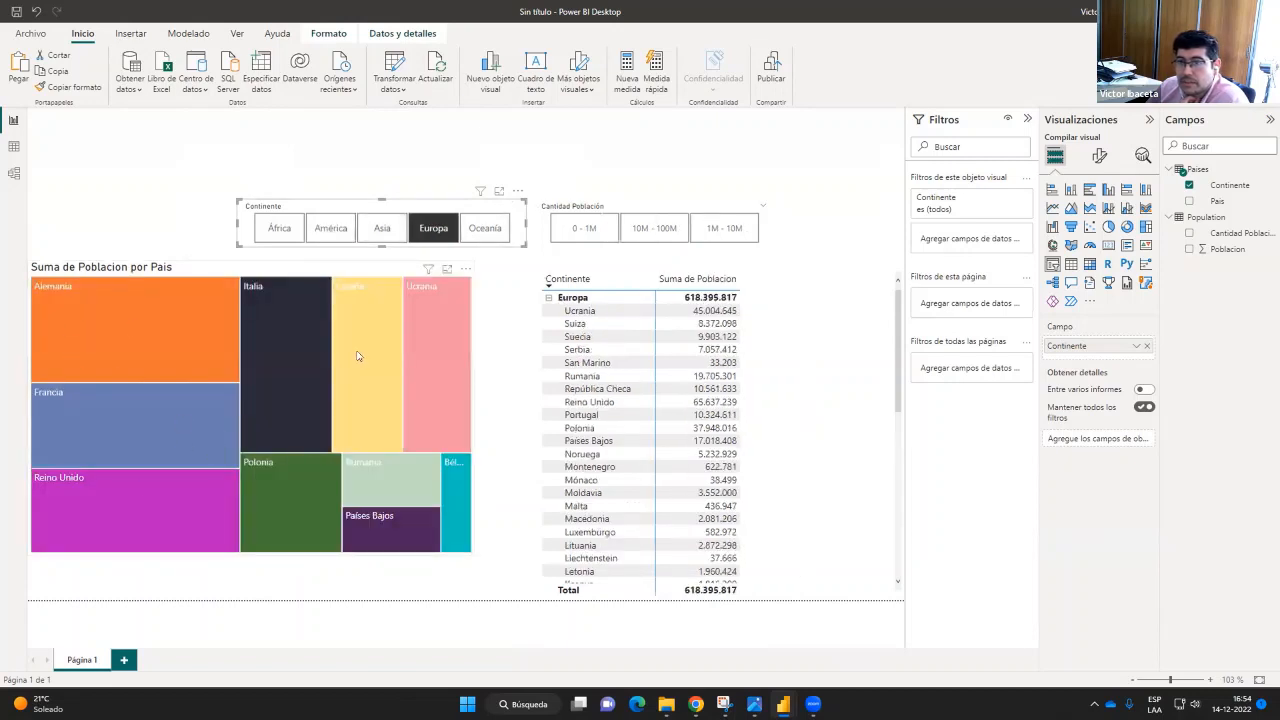
{"action": "left_click", "coordinate": [271, 227]}
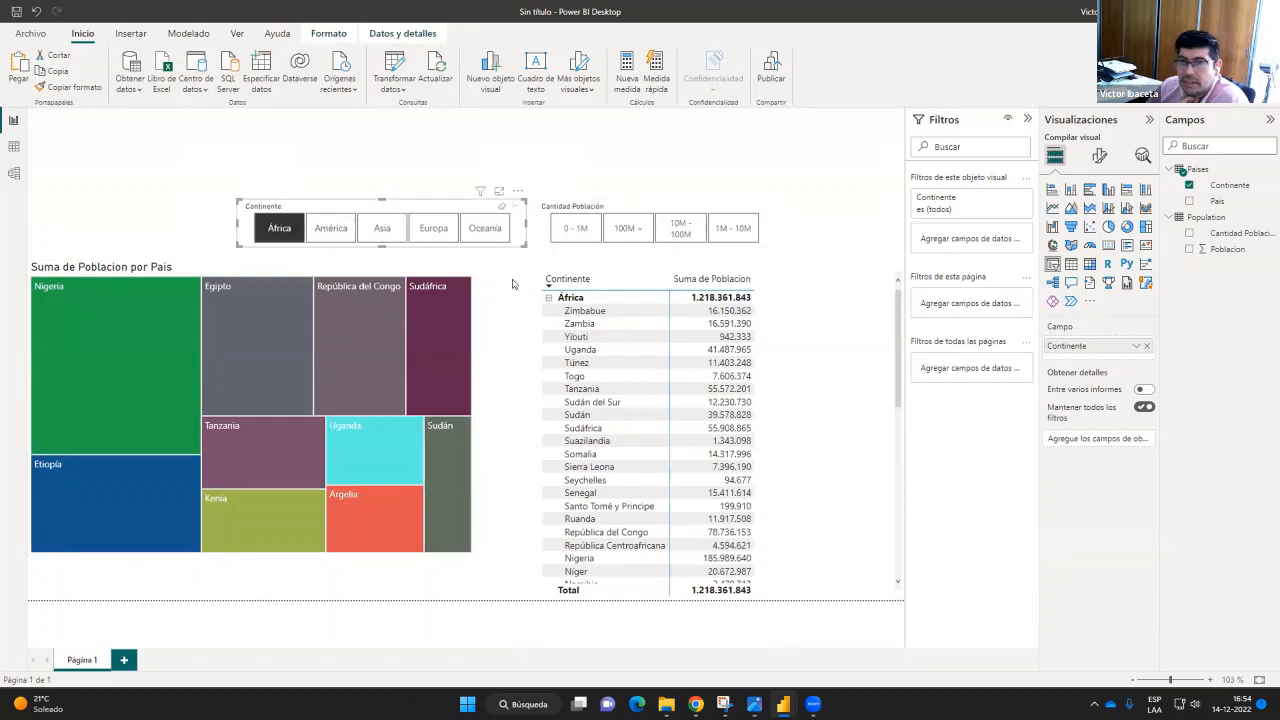
{"action": "left_click", "coordinate": [584, 231]}
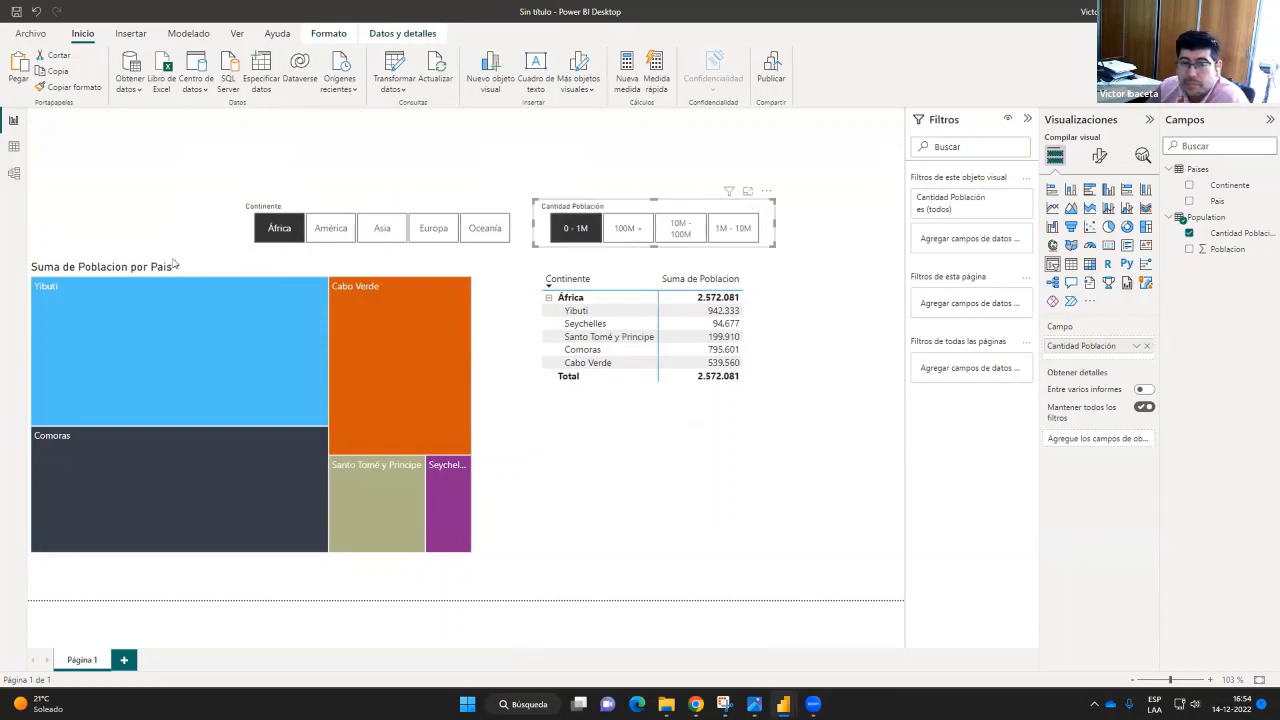
Move the treemap slightly down and inward from the page's left edge, leaving a gap before the matrix, and deselect it
{"action": "left_click_drag", "start_coordinate": [182, 267], "coordinate": [233, 275]}
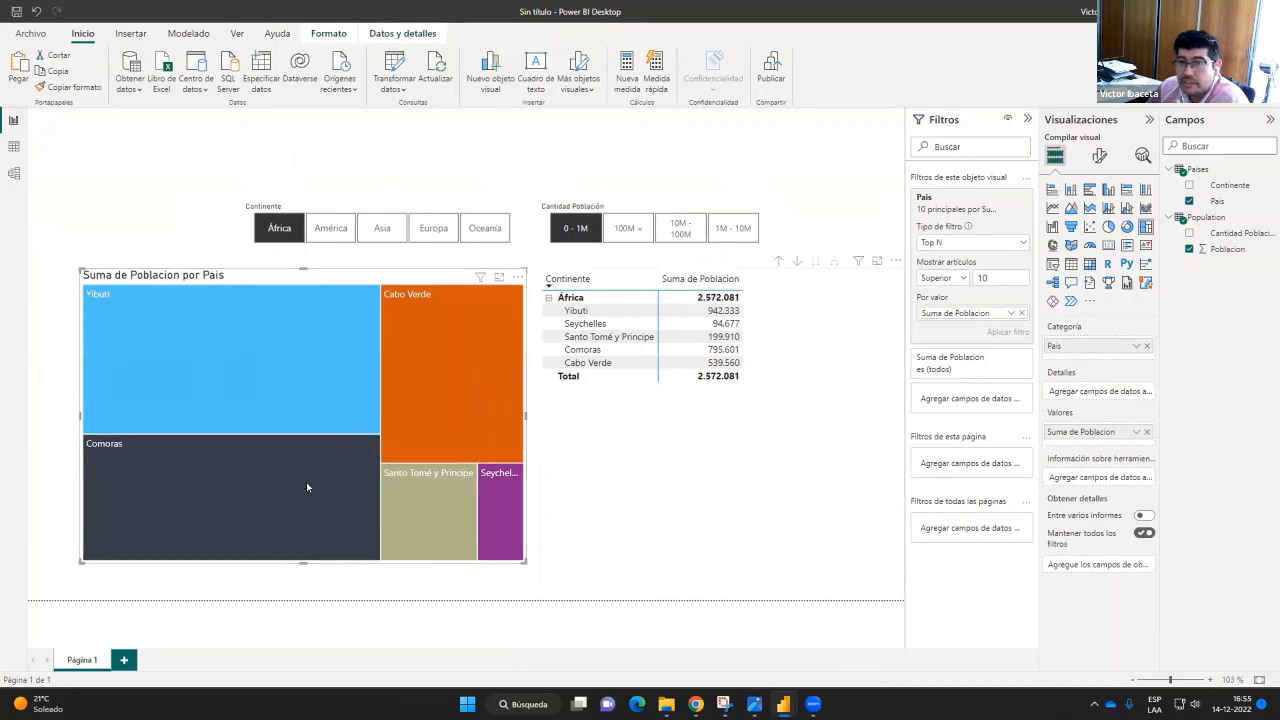
{"action": "mouse_move", "coordinate": [285, 553]}
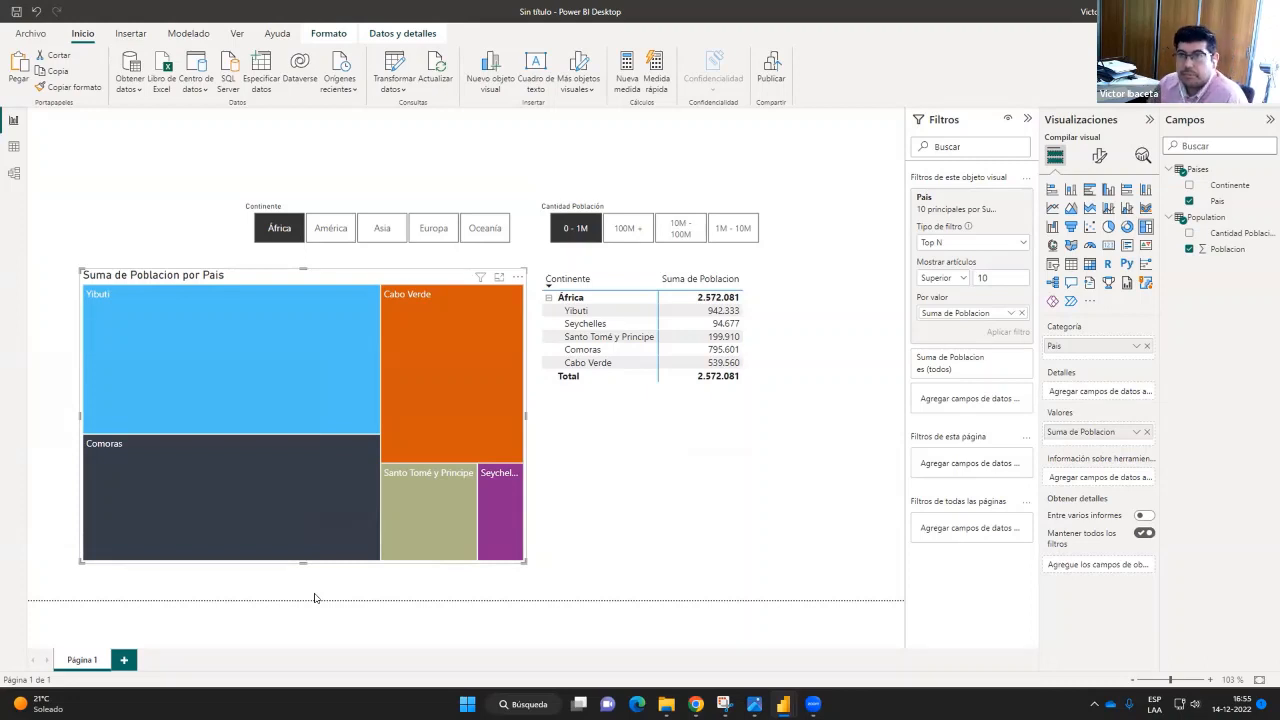
{"action": "left_click_drag", "start_coordinate": [322, 276], "coordinate": [288, 275]}
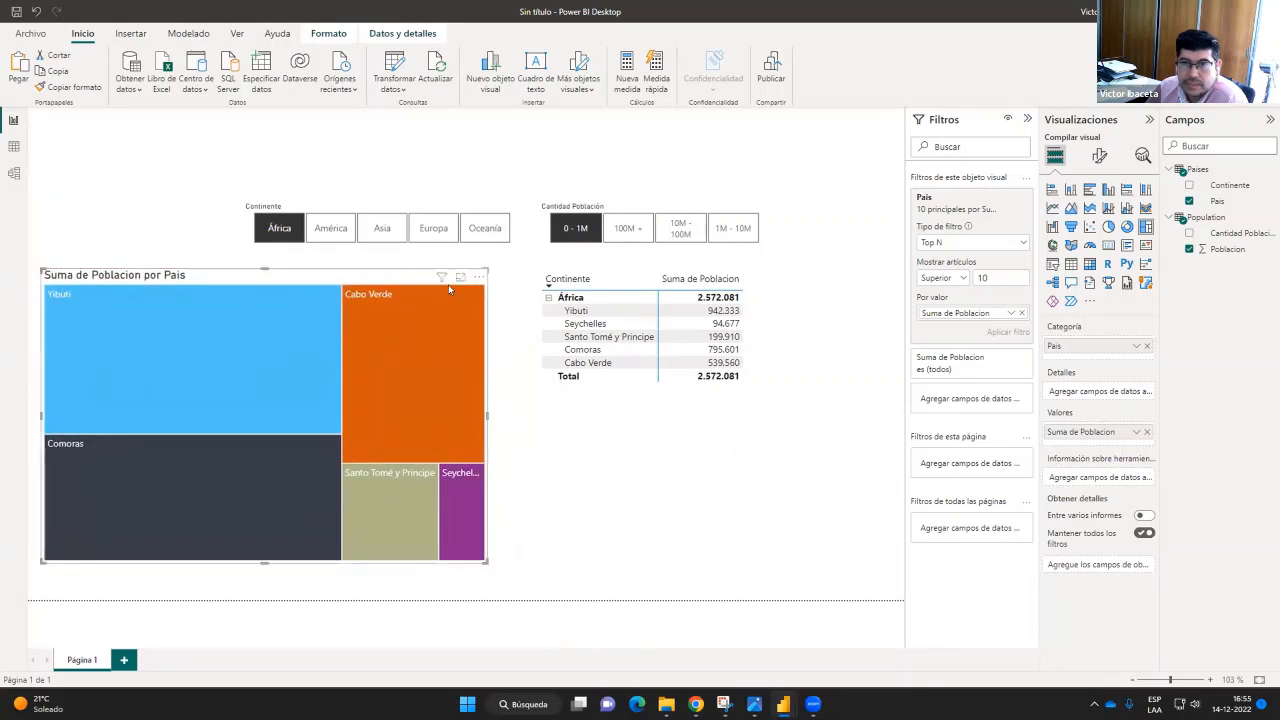
{"action": "left_click", "coordinate": [486, 271]}
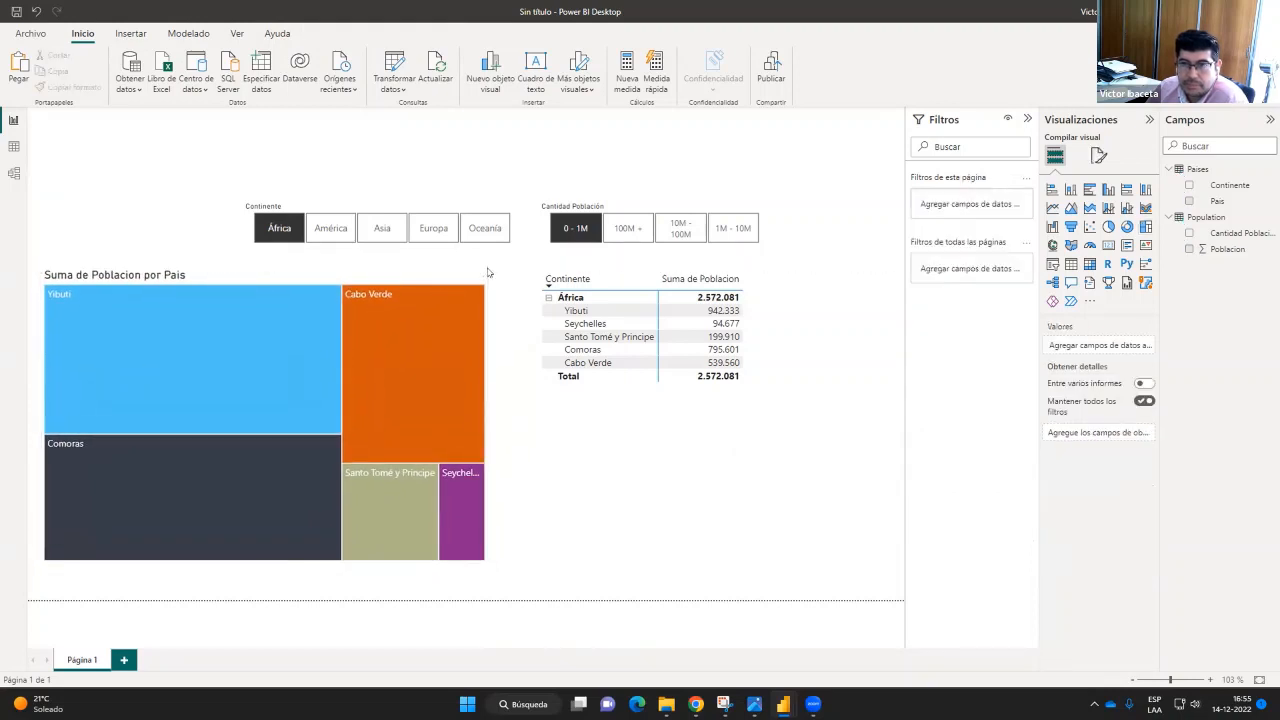
Move the Continente and Cantidad Población slicers toward the page's right edge and align them side by side above the matrix
{"action": "left_click", "coordinate": [388, 276]}
{"action": "left_click_drag", "start_coordinate": [425, 208], "coordinate": [471, 190]}
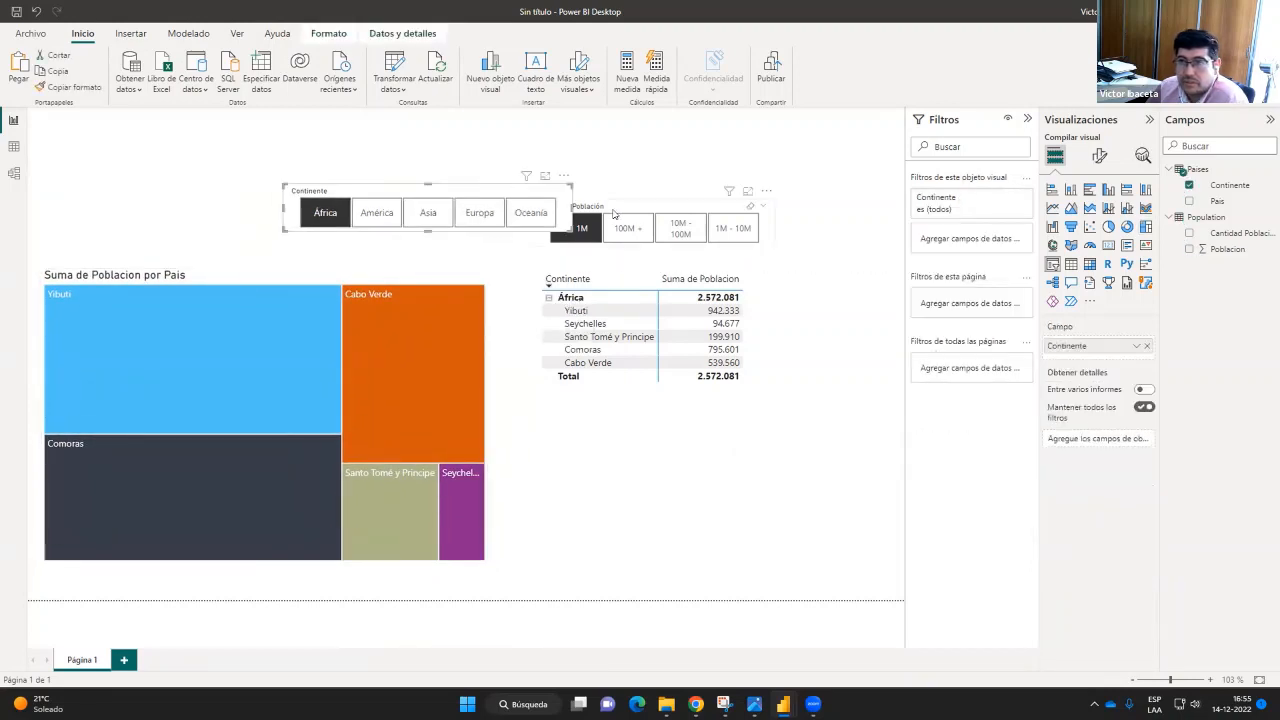
{"action": "left_click_drag", "start_coordinate": [672, 208], "coordinate": [802, 203]}
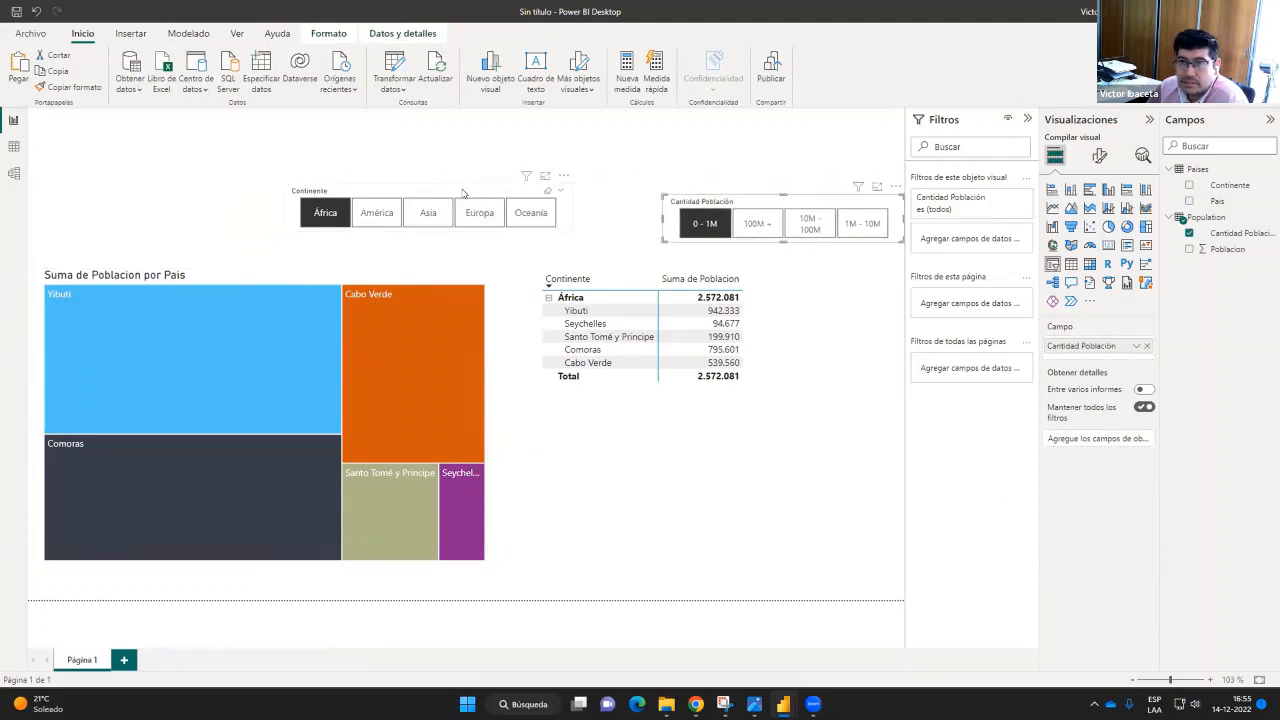
{"action": "left_click_drag", "start_coordinate": [457, 197], "coordinate": [547, 207]}
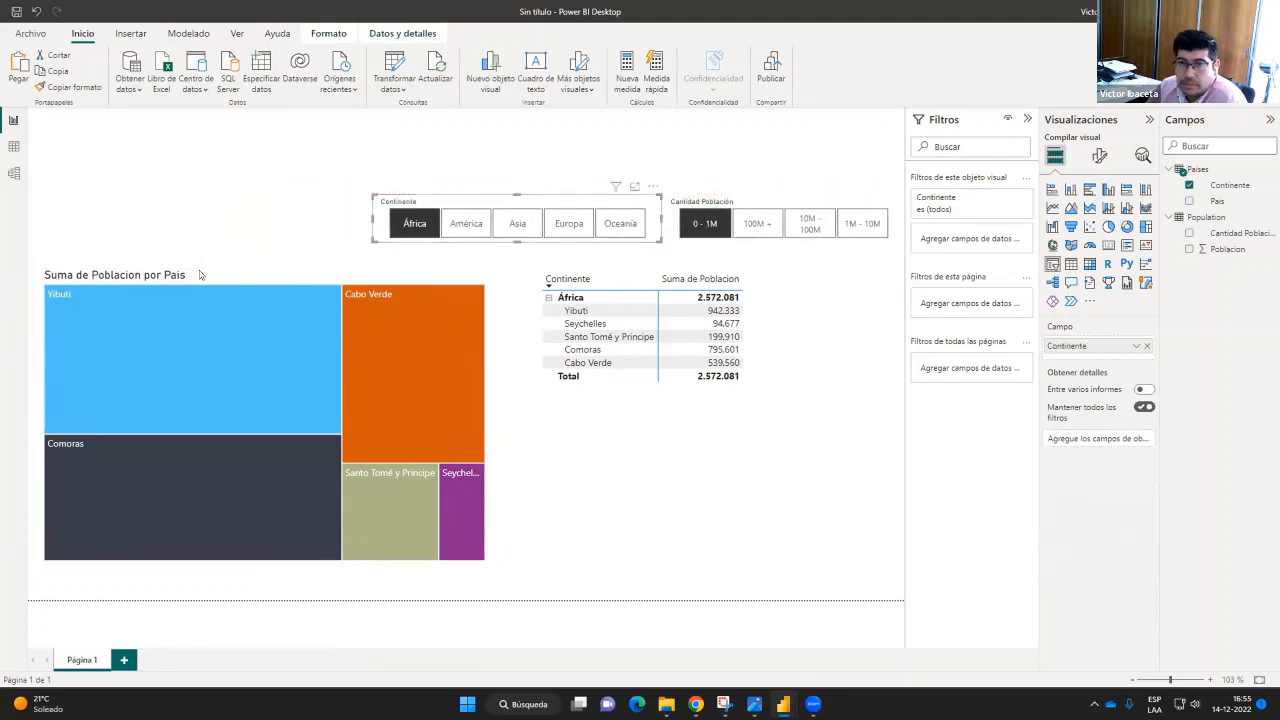
Shrink the top 10 treemap to well under its original size and place it in the page's upper-left area
{"action": "left_click_drag", "start_coordinate": [227, 277], "coordinate": [214, 245]}
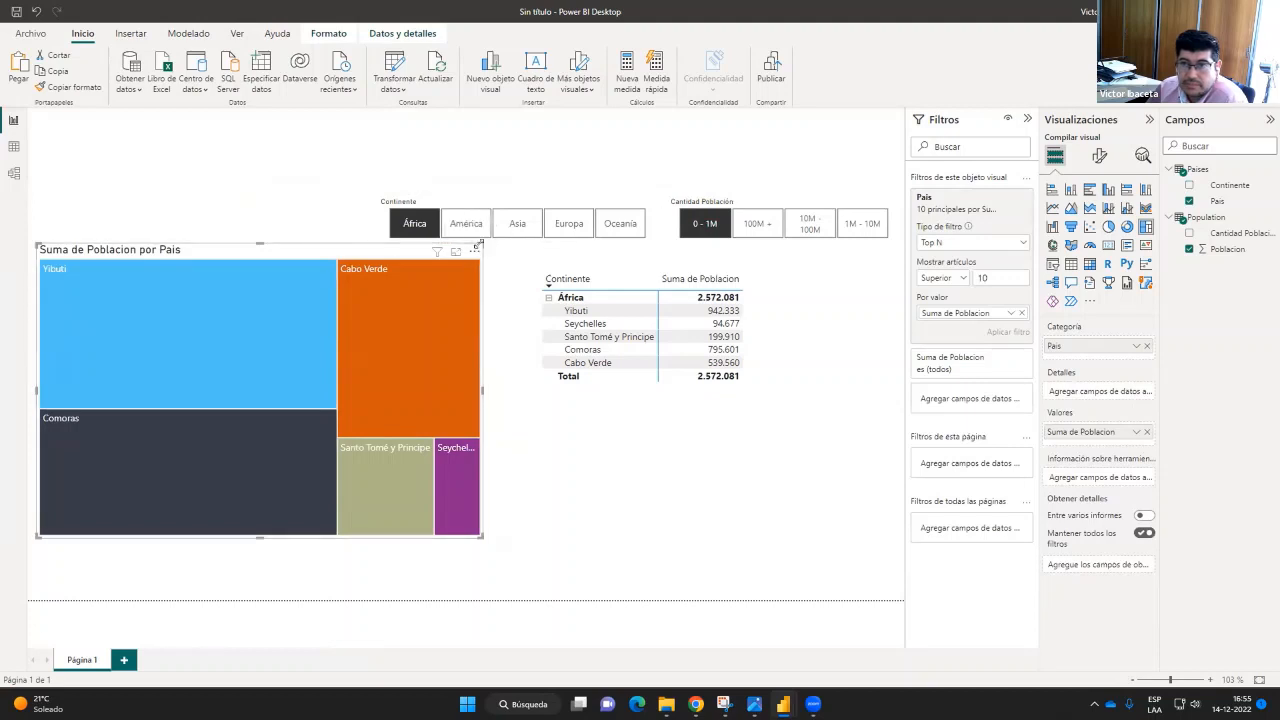
{"action": "left_click_drag", "start_coordinate": [481, 244], "coordinate": [309, 310]}
{"action": "left_click_drag", "start_coordinate": [225, 316], "coordinate": [265, 224]}
Clear the África and 0 - 1M slicer selections, and shift the treemap closer to the page's left edge
{"action": "left_click", "coordinate": [414, 223]}
{"action": "left_click", "coordinate": [697, 224]}
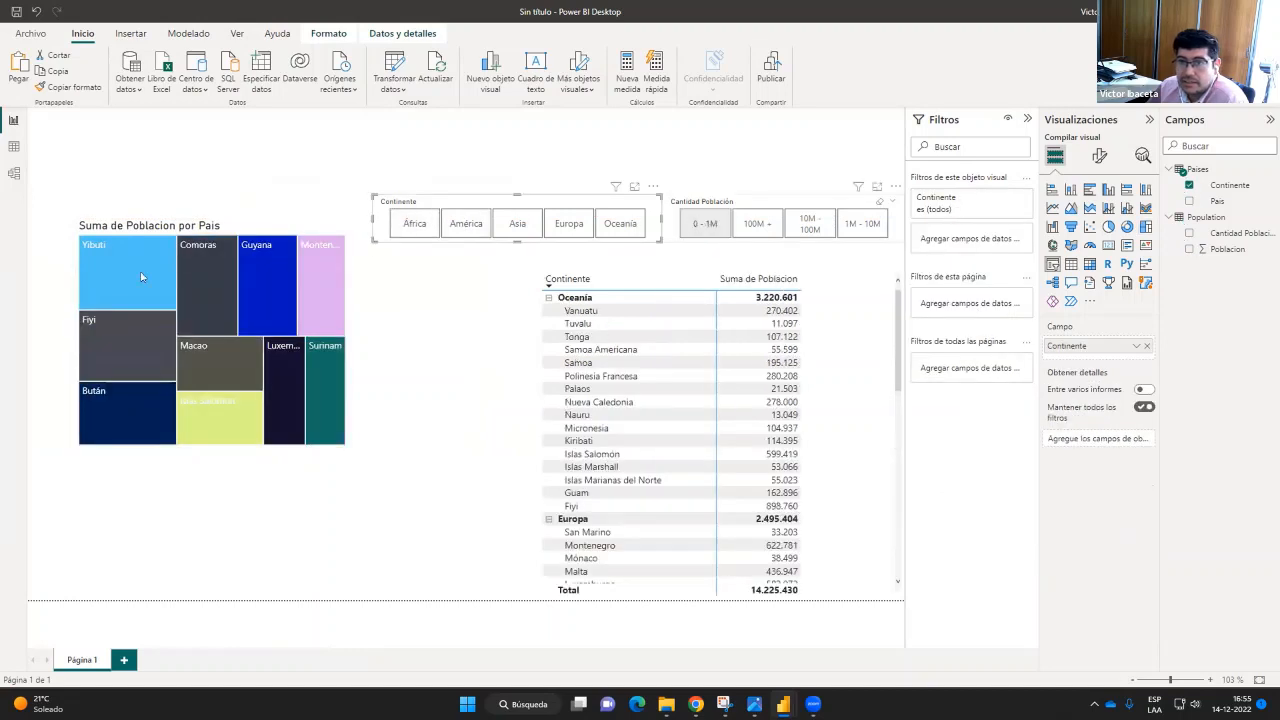
{"action": "left_click", "coordinate": [186, 232]}
{"action": "mouse_move", "coordinate": [187, 234]}
{"action": "left_mouse_down"}
{"action": "mouse_move", "coordinate": [170, 234]}
{"action": "mouse_move", "coordinate": [189, 227]}
{"action": "left_mouse_up"}
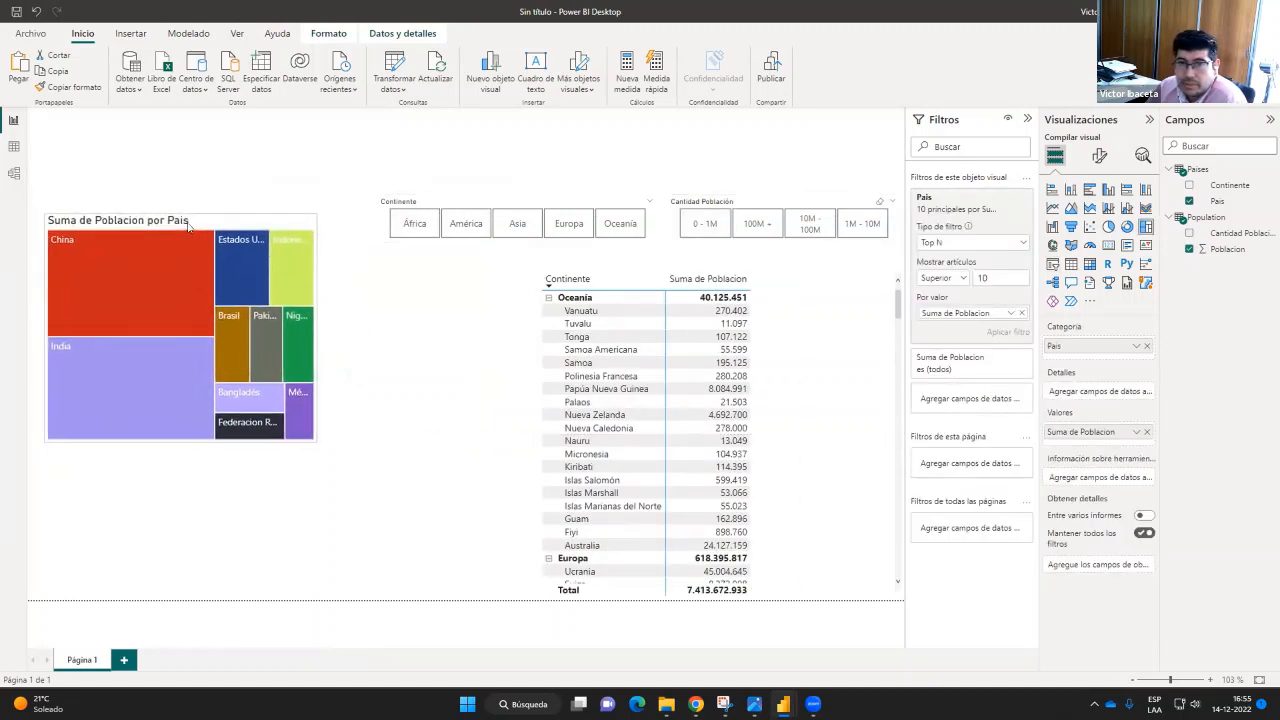
Shrink the population matrix to a compact table, place it directly below the treemap, and deselect it
{"action": "left_click", "coordinate": [720, 278]}
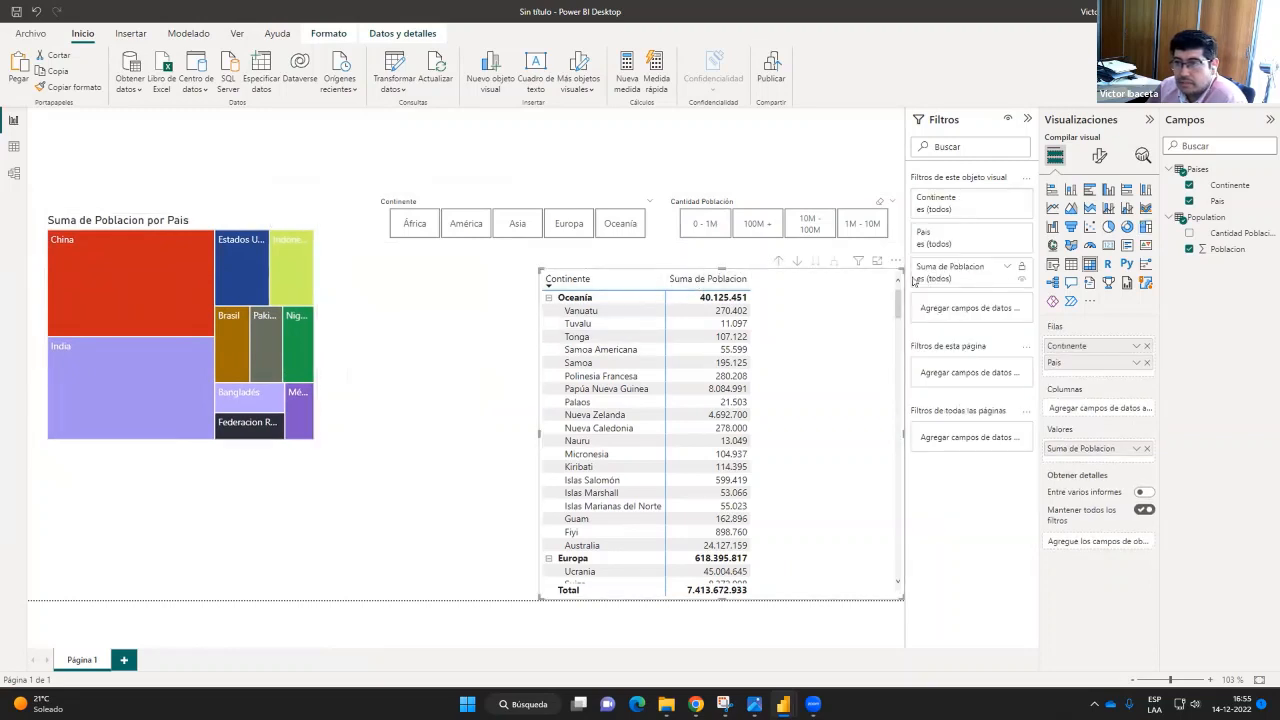
{"action": "left_click_drag", "start_coordinate": [903, 270], "coordinate": [776, 461]}
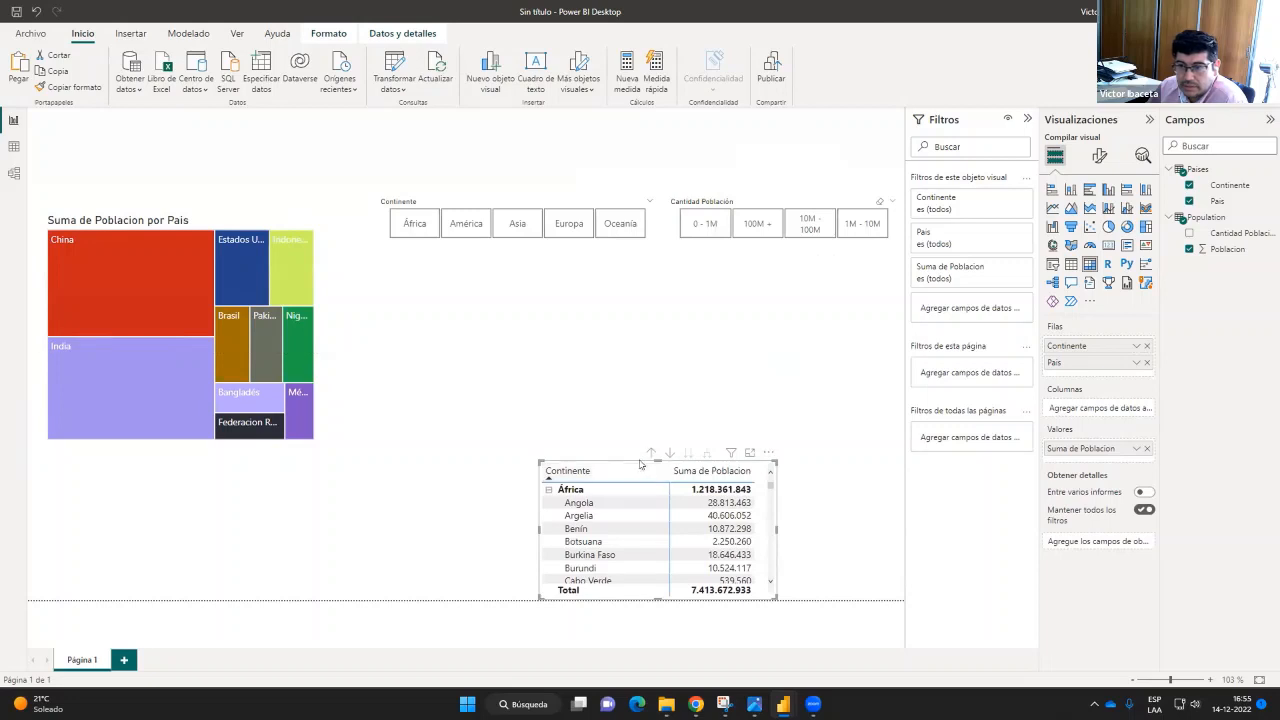
{"action": "left_click_drag", "start_coordinate": [640, 466], "coordinate": [176, 455]}
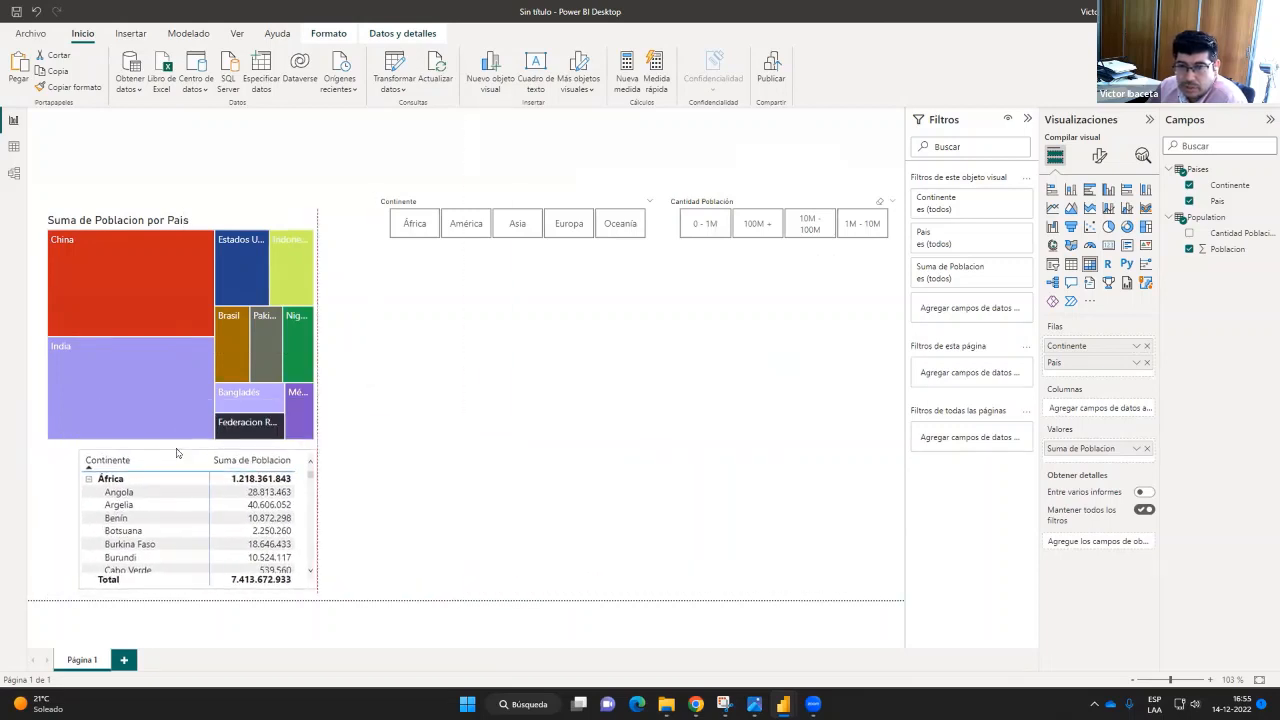
{"action": "left_click", "coordinate": [592, 457]}
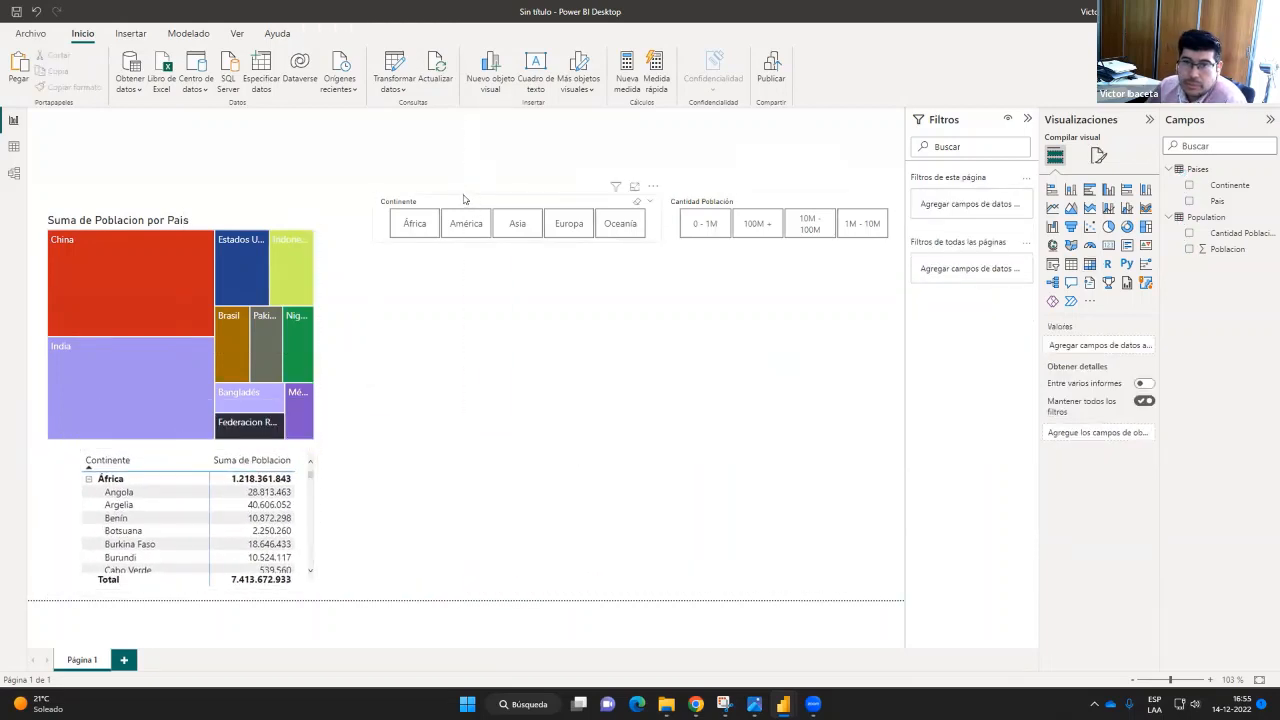
Shift both slicers slightly up and left, keeping them in one row above the empty page area, and deselect them
{"action": "left_click_drag", "start_coordinate": [463, 199], "coordinate": [421, 175]}
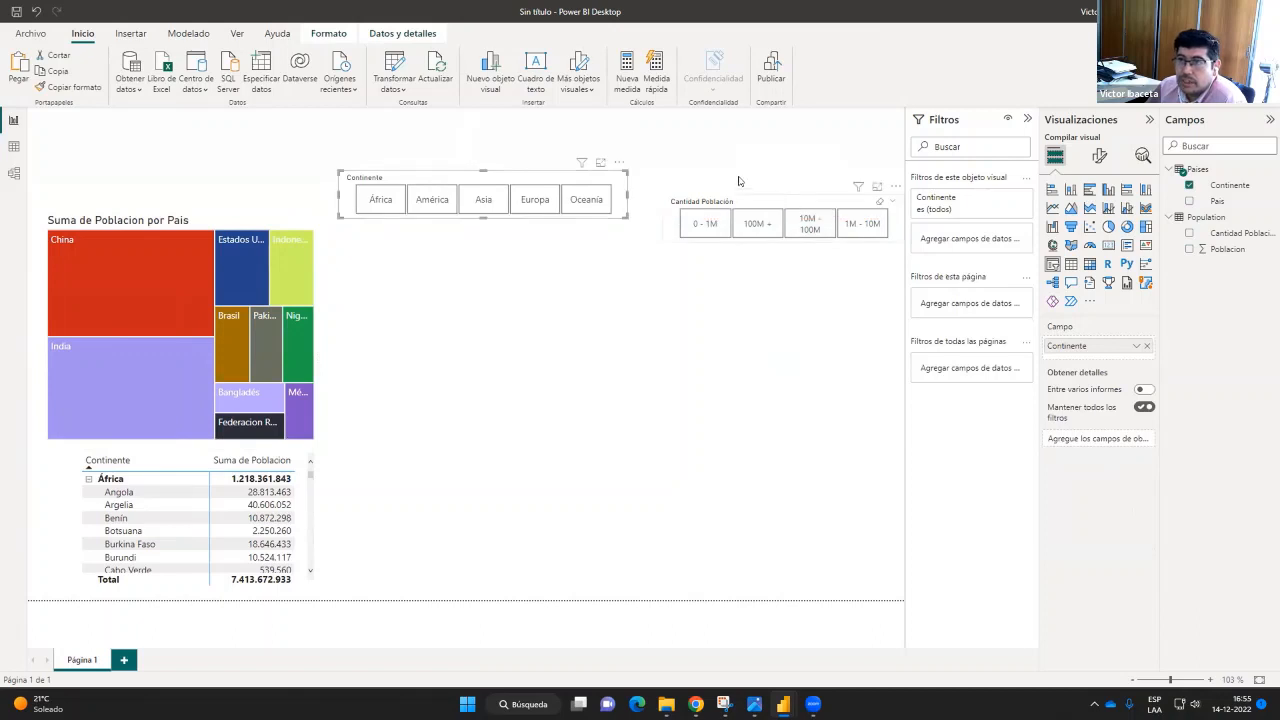
{"action": "left_click_drag", "start_coordinate": [795, 202], "coordinate": [768, 178]}
{"action": "left_click", "coordinate": [519, 534]}
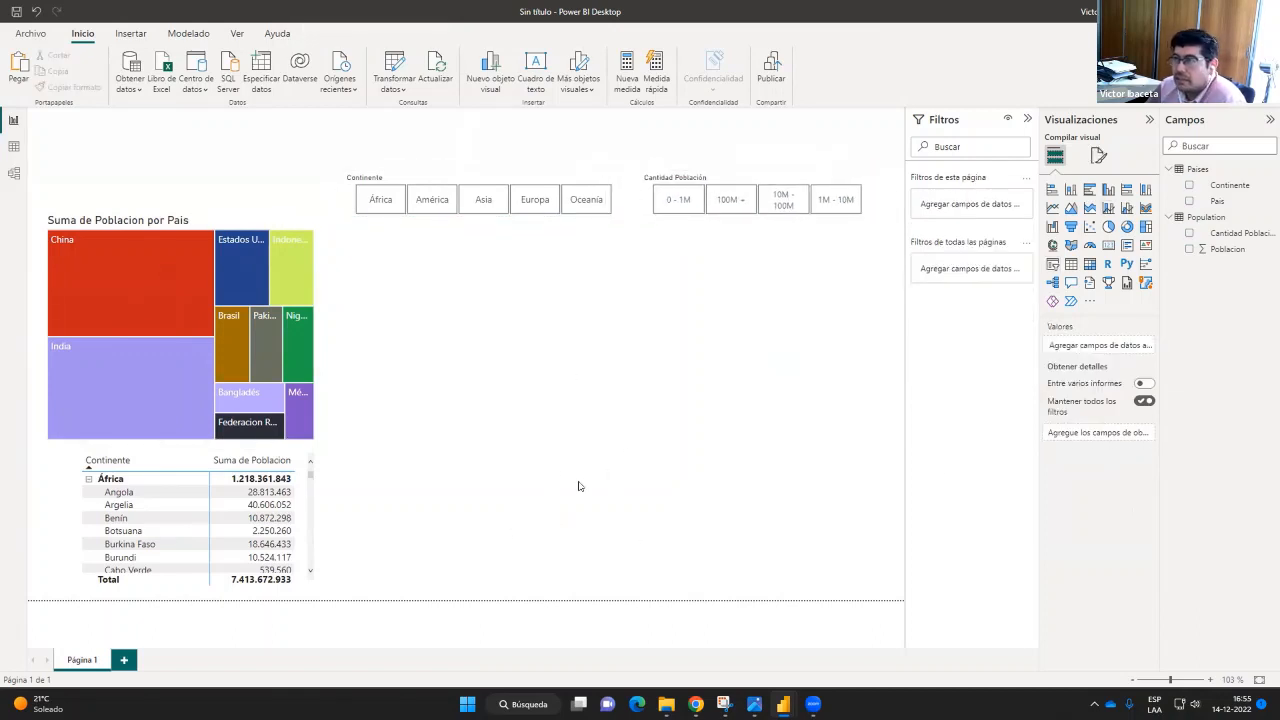
Insert a bubble map visual below the slicers and enlarge it to fill the empty area to the page's lower-right corner
{"action": "left_click", "coordinate": [1053, 245]}
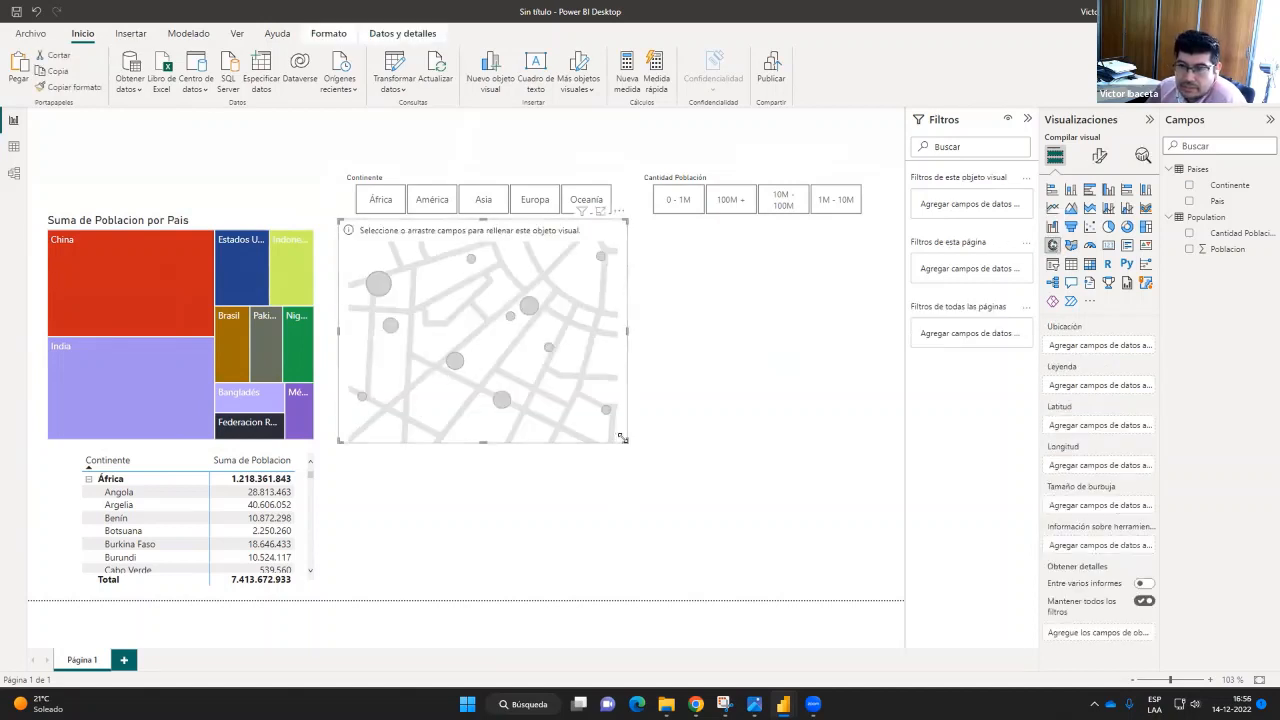
{"action": "left_click_drag", "start_coordinate": [624, 440], "coordinate": [904, 600]}
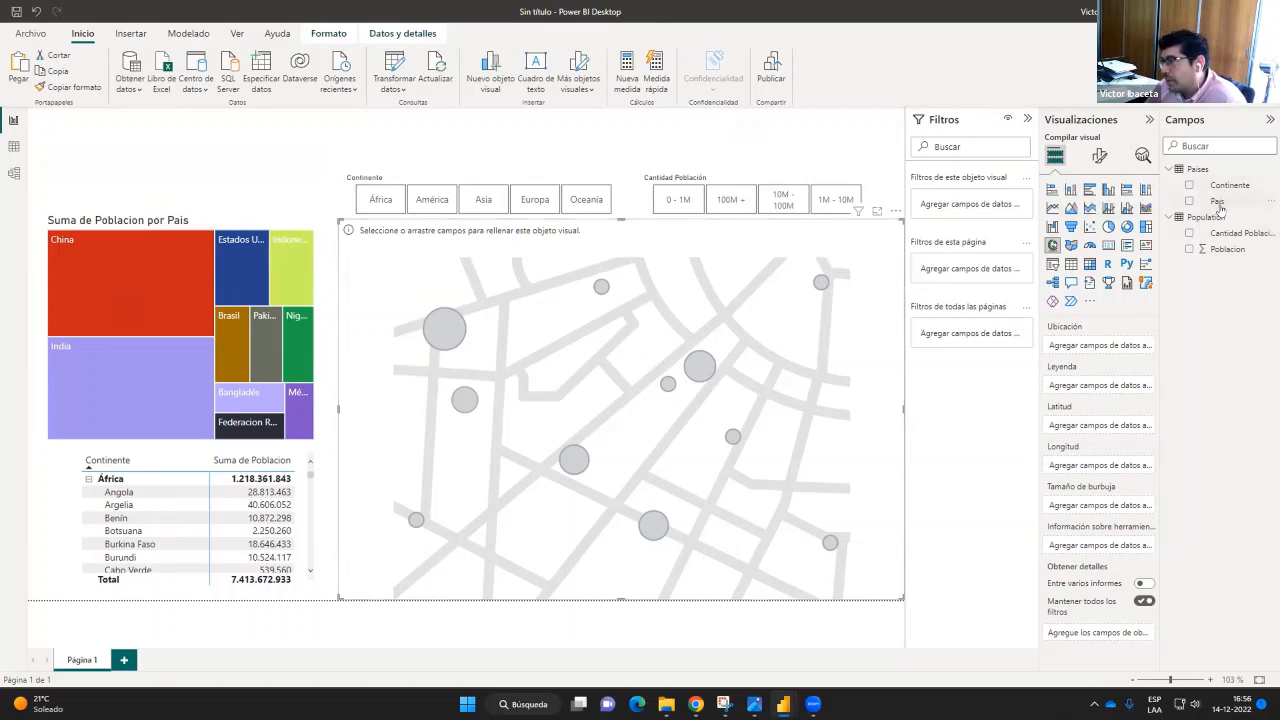
Try Pais as the map's location field, and remove it from the map again
{"action": "left_click_drag", "start_coordinate": [1222, 209], "coordinate": [1106, 346]}
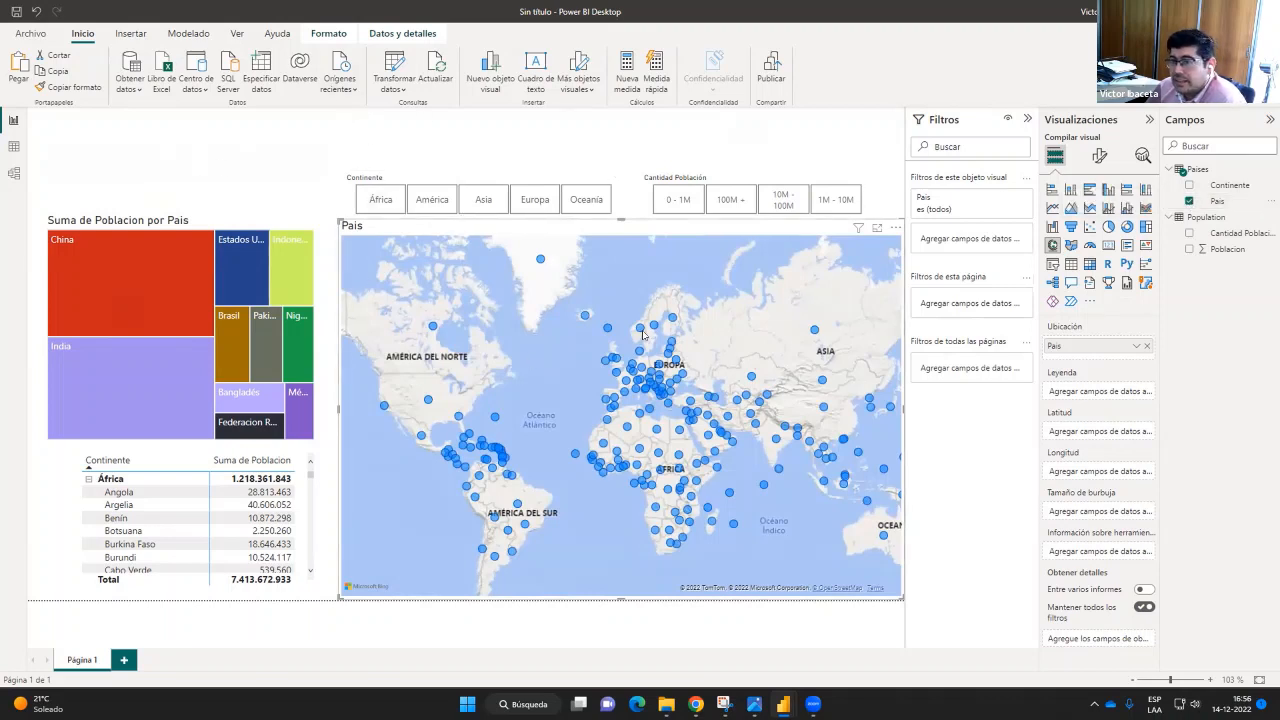
{"action": "left_click", "coordinate": [1148, 347]}
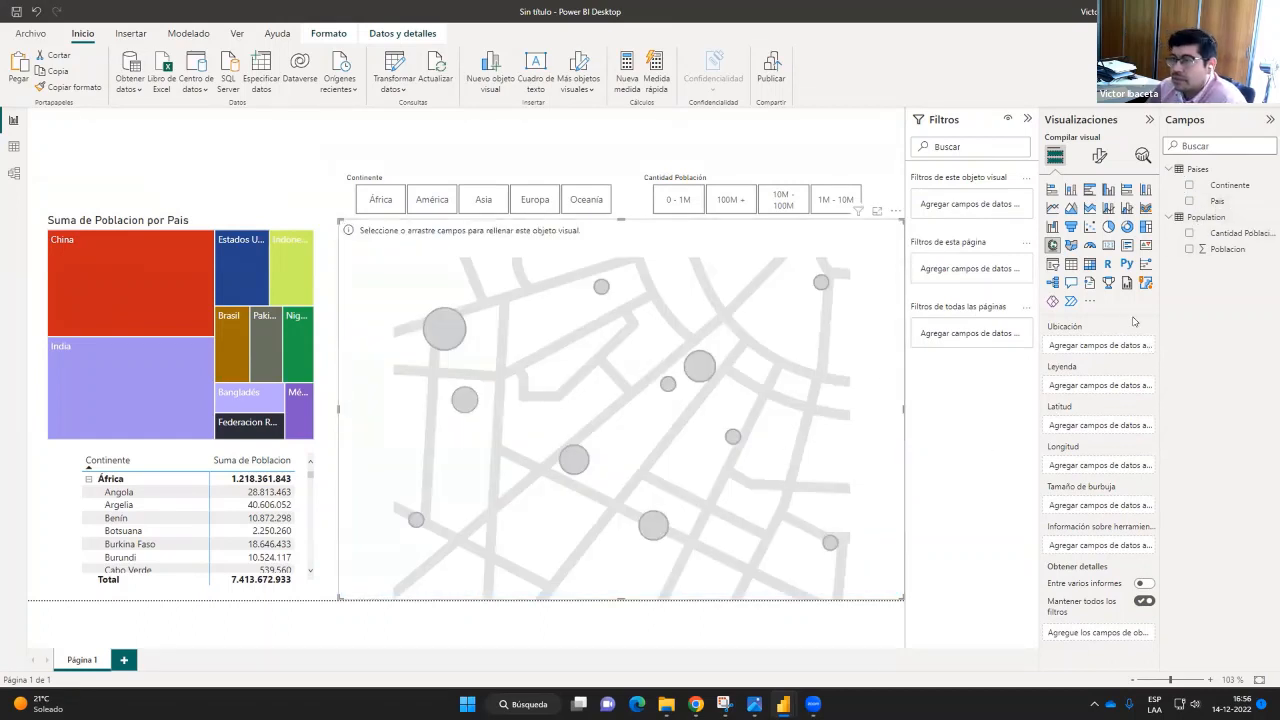
Examine the column properties of the Pais and Continente fields, including their data category, and clear the selection
{"action": "left_click", "coordinate": [1228, 202]}
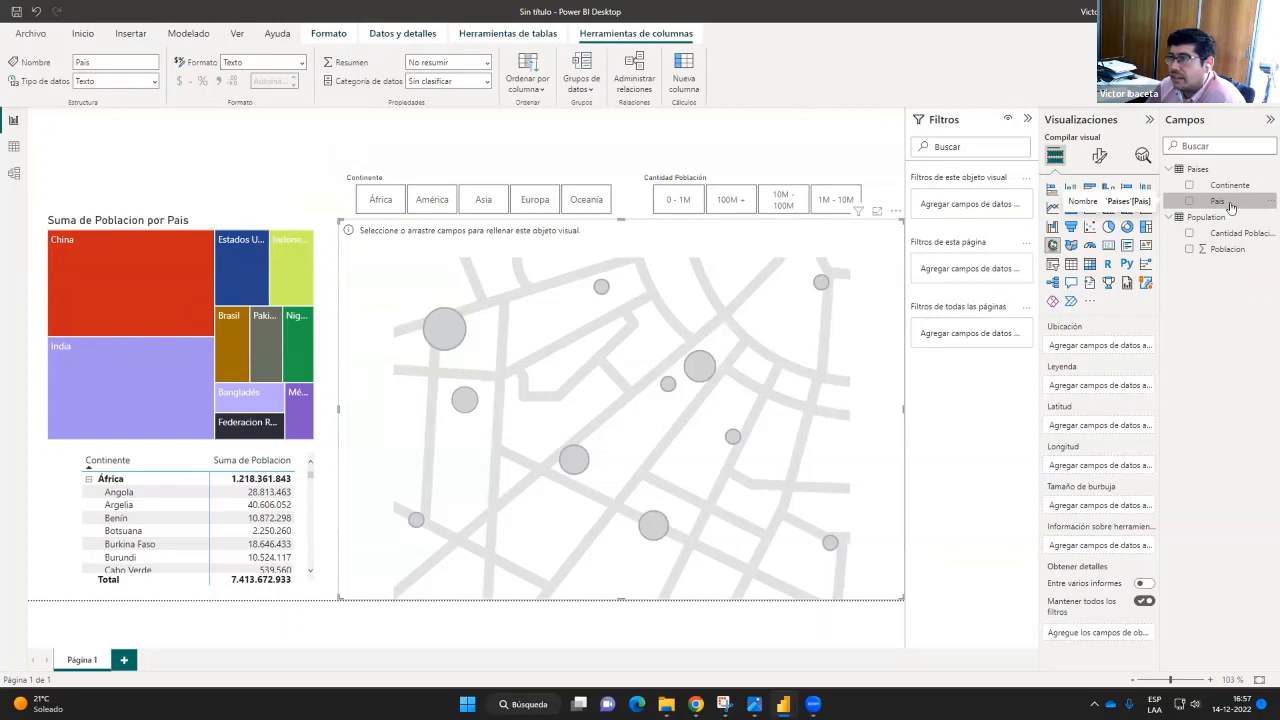
{"action": "left_click", "coordinate": [1222, 186]}
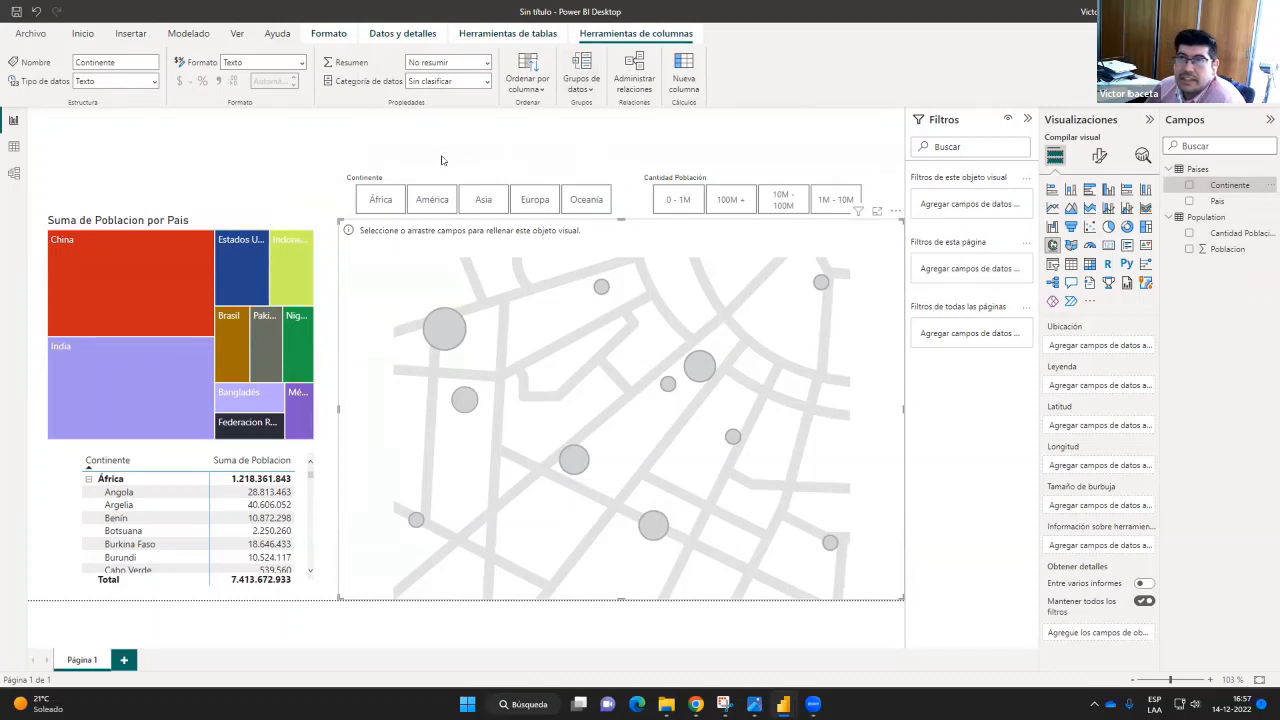
{"action": "left_click", "coordinate": [442, 161]}
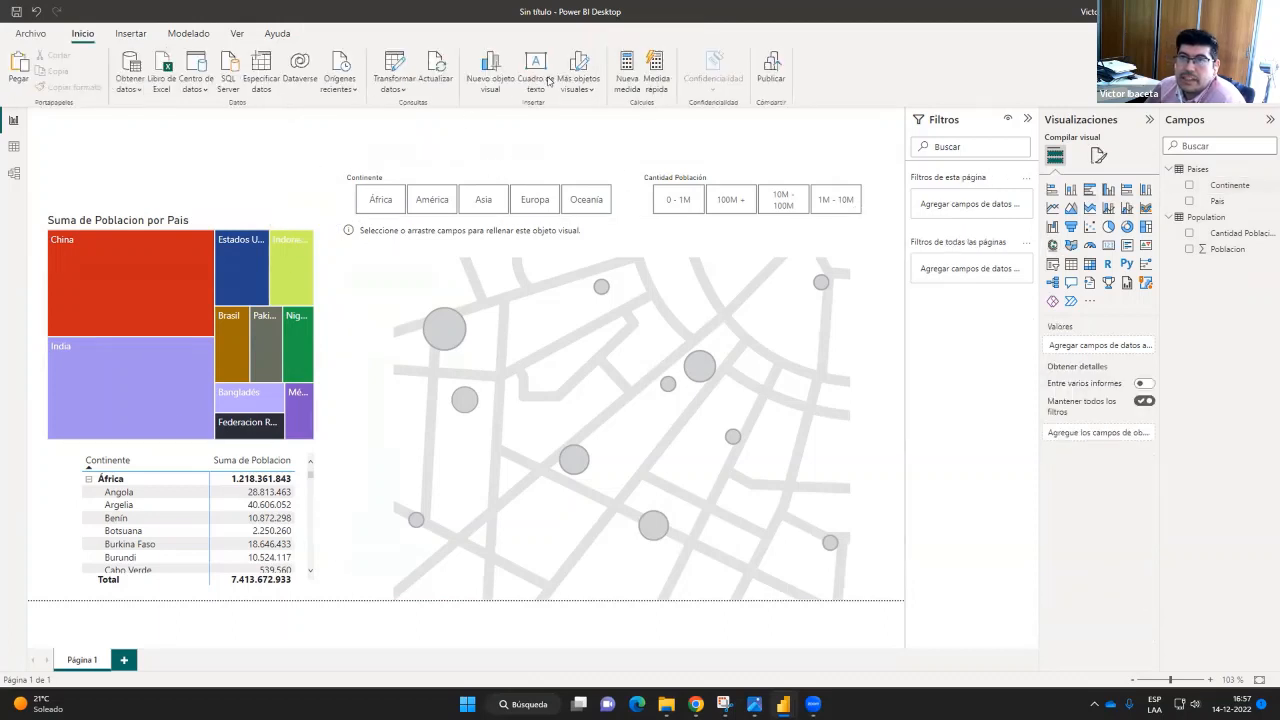
Set the data category of the Continente column to Continente and deselect the column
{"action": "left_click", "coordinate": [1234, 189]}
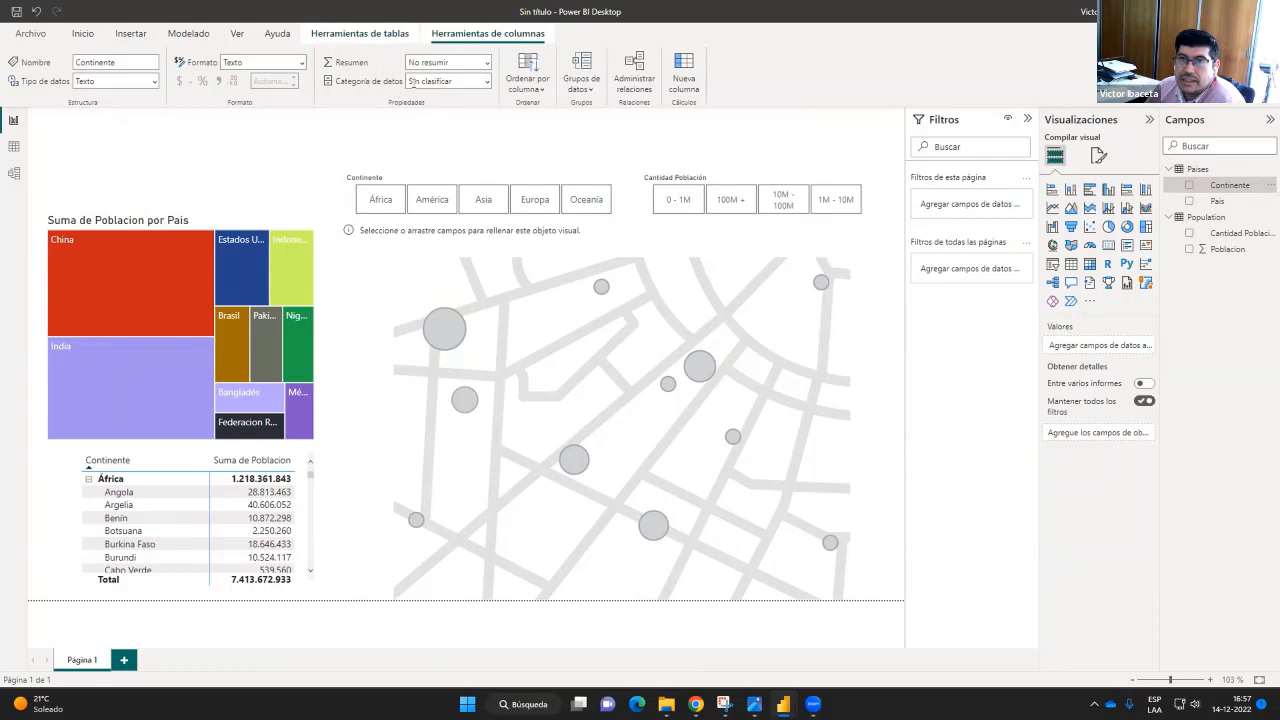
{"action": "left_click", "coordinate": [487, 84]}
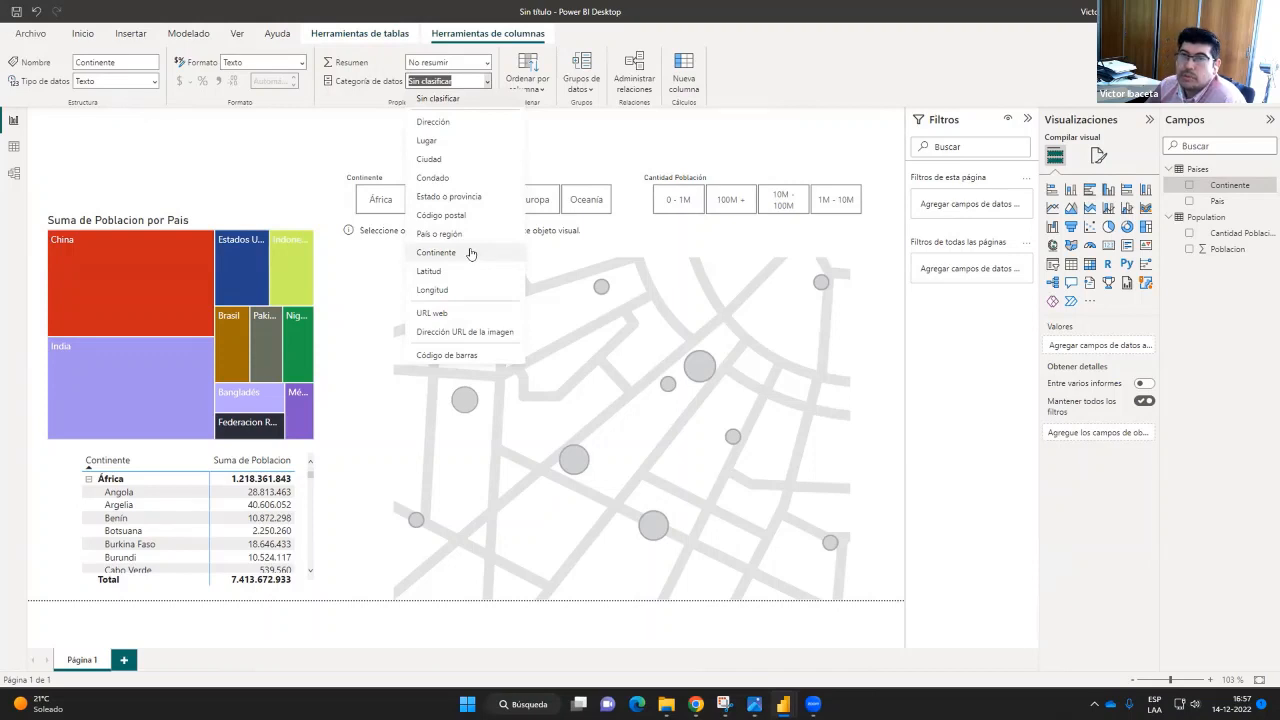
{"action": "left_click", "coordinate": [436, 252]}
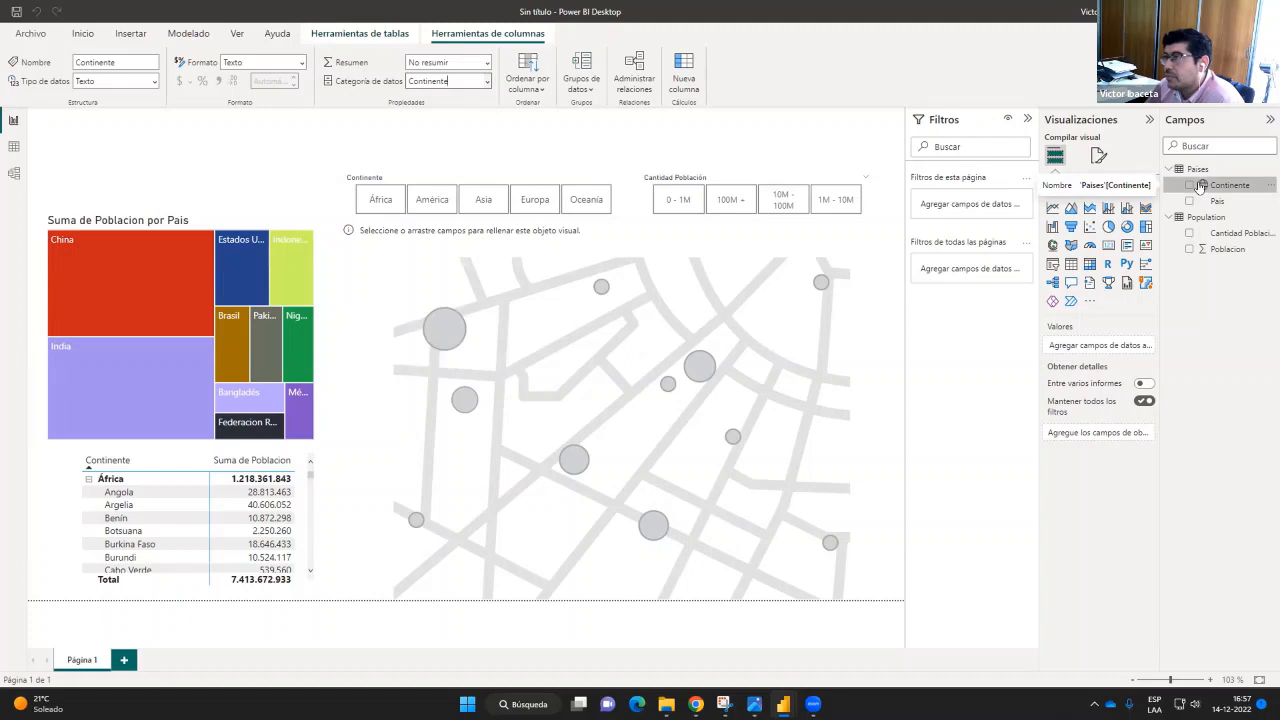
{"action": "left_click", "coordinate": [602, 139]}
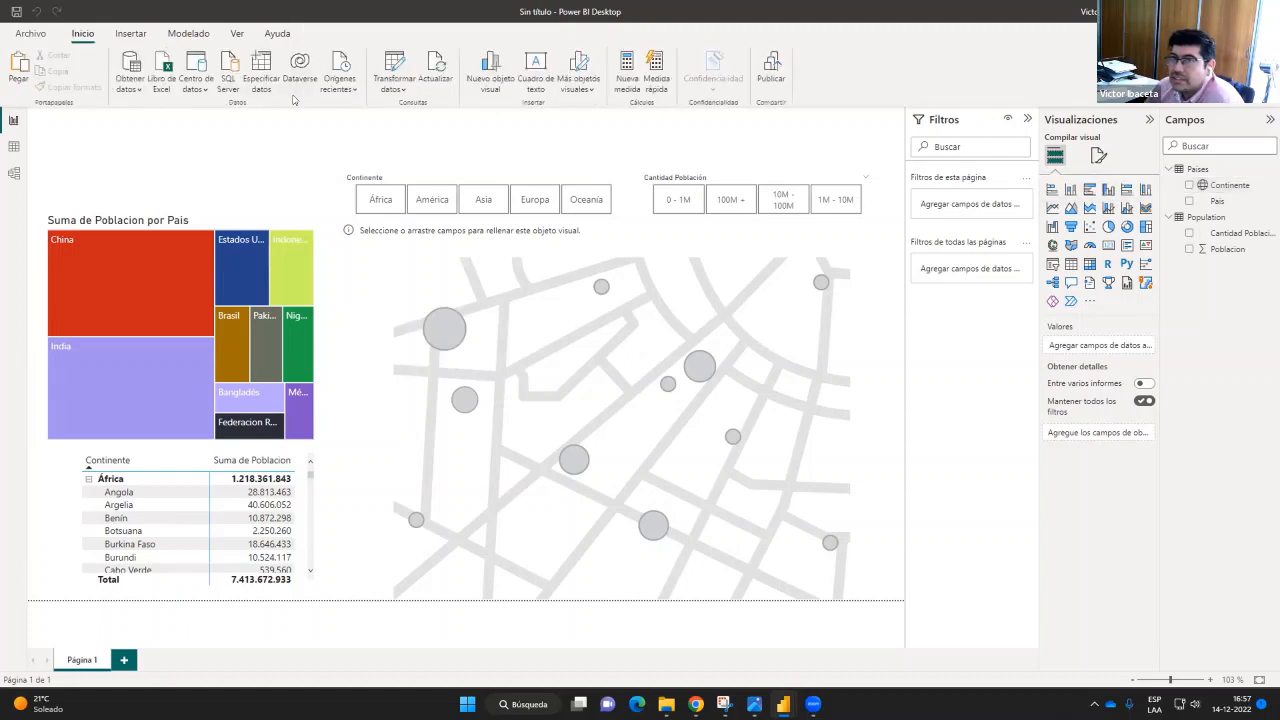
Set the data category of the Pais column to País o región
{"action": "left_click", "coordinate": [1222, 202]}
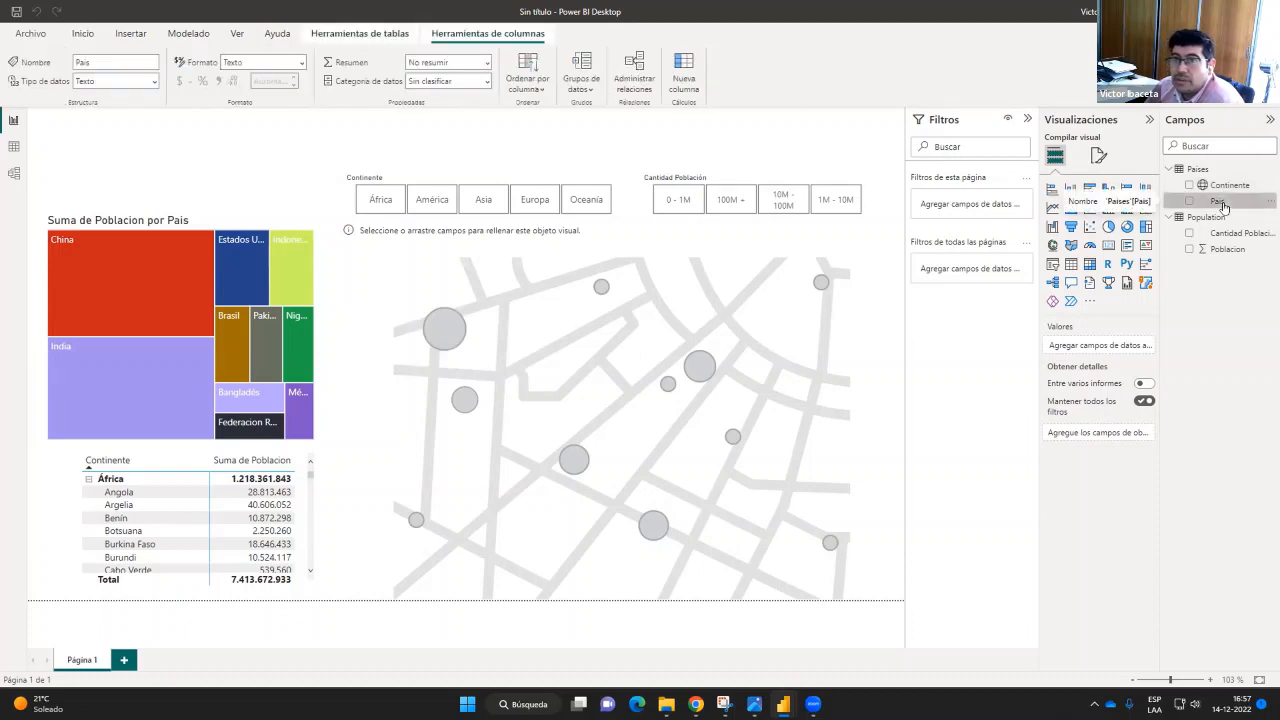
{"action": "left_click", "coordinate": [488, 82]}
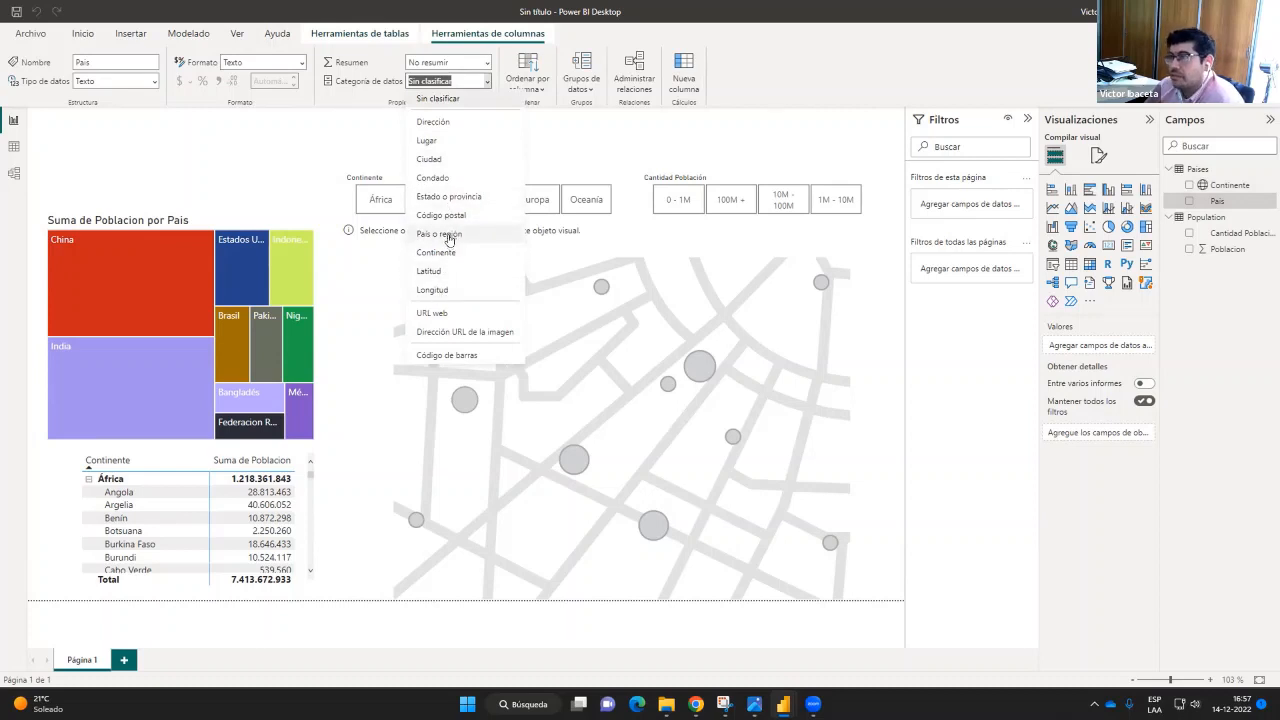
{"action": "left_click", "coordinate": [449, 236]}
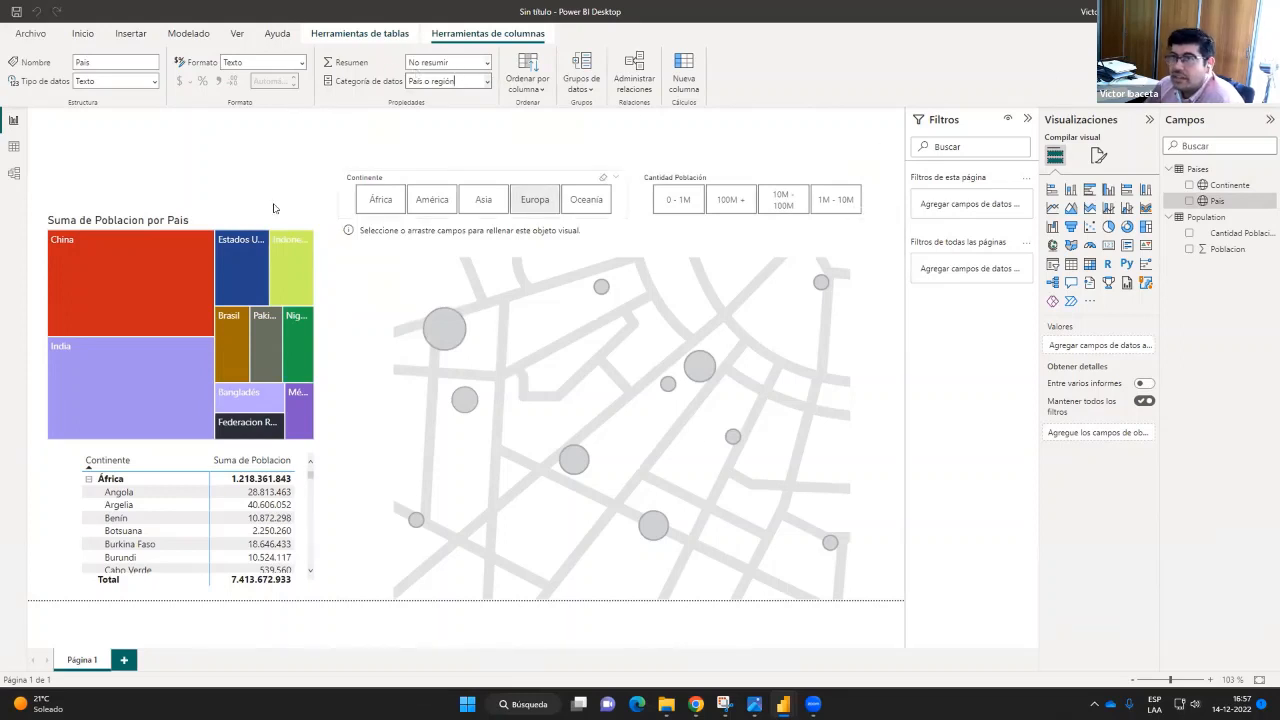
Use Continente as the map's location and Poblacion as its bubble size
{"action": "left_click", "coordinate": [622, 400]}
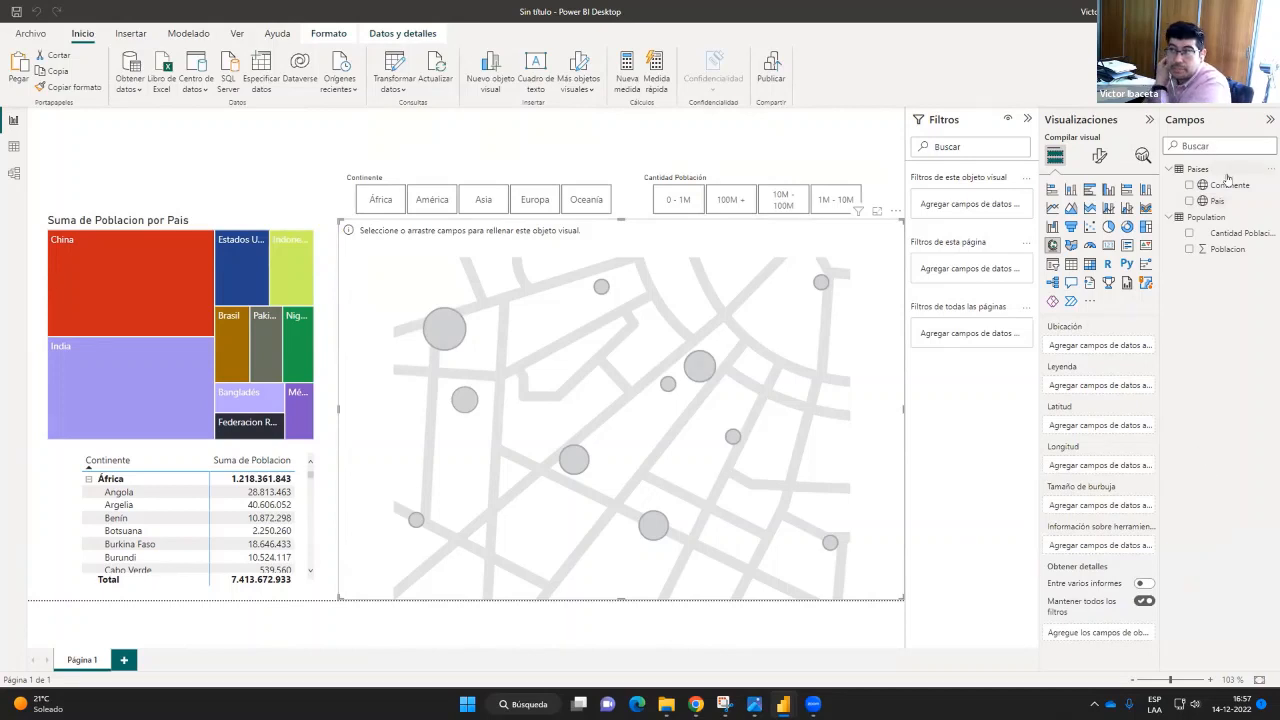
{"action": "left_click_drag", "start_coordinate": [1228, 182], "coordinate": [1098, 345]}
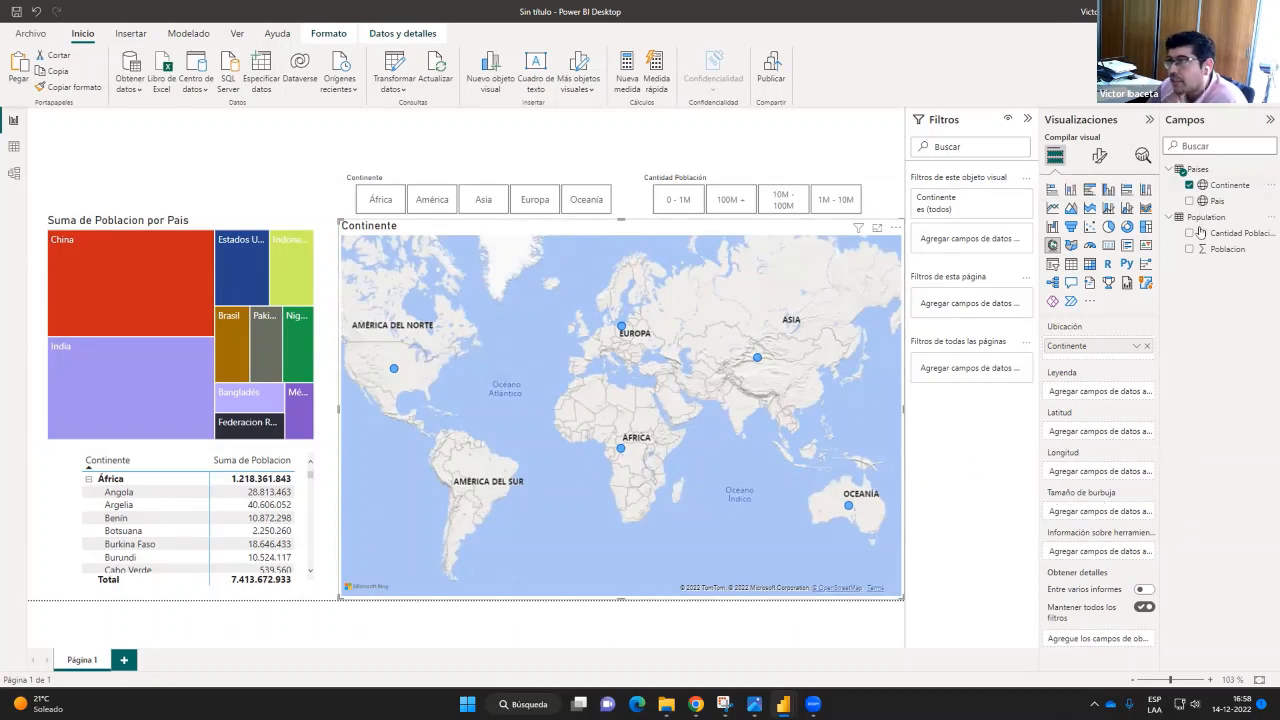
{"action": "left_click_drag", "start_coordinate": [1224, 250], "coordinate": [1120, 512]}
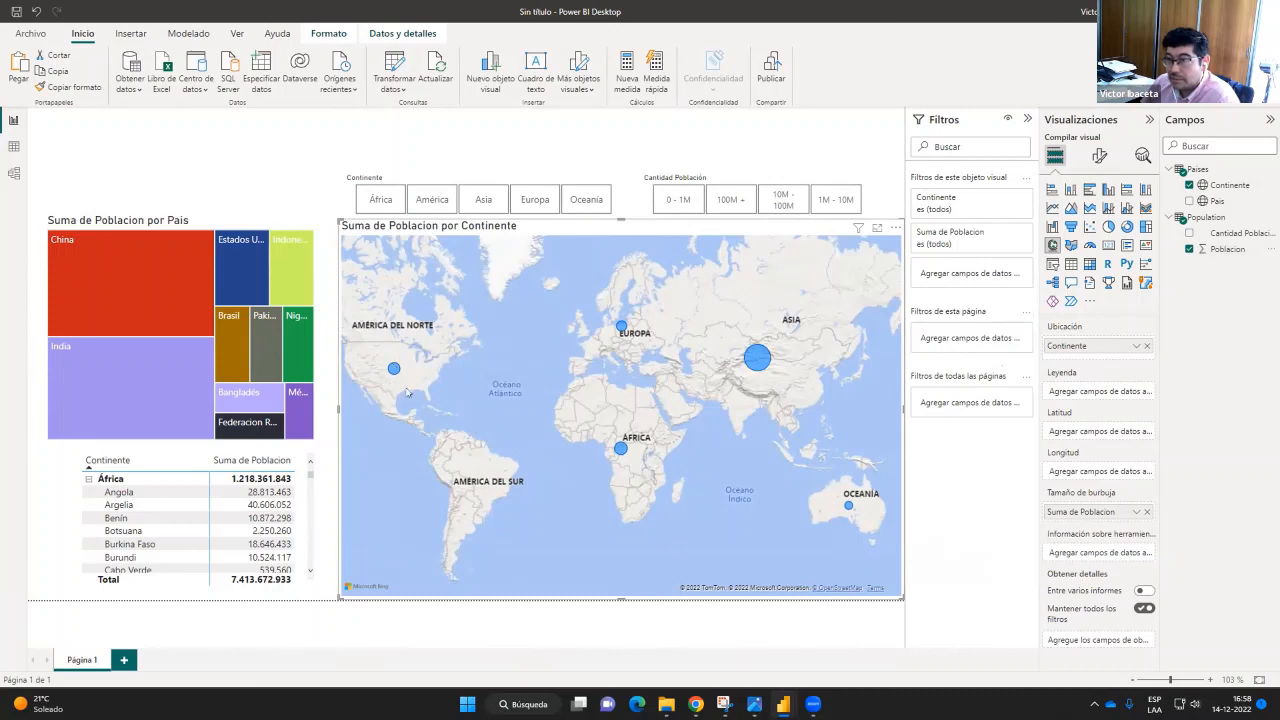
Replace Continente with Pais as the map's location field
{"action": "left_click", "coordinate": [1147, 346]}
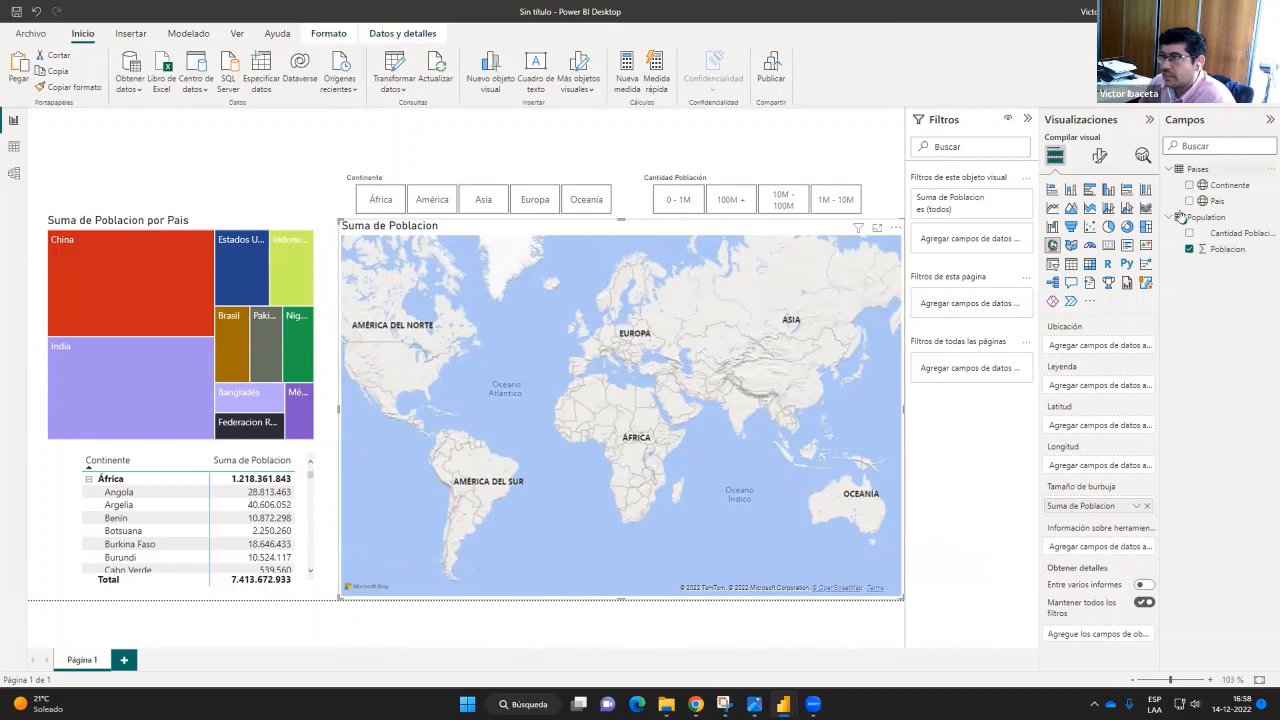
{"action": "left_click_drag", "start_coordinate": [1210, 201], "coordinate": [1097, 345]}
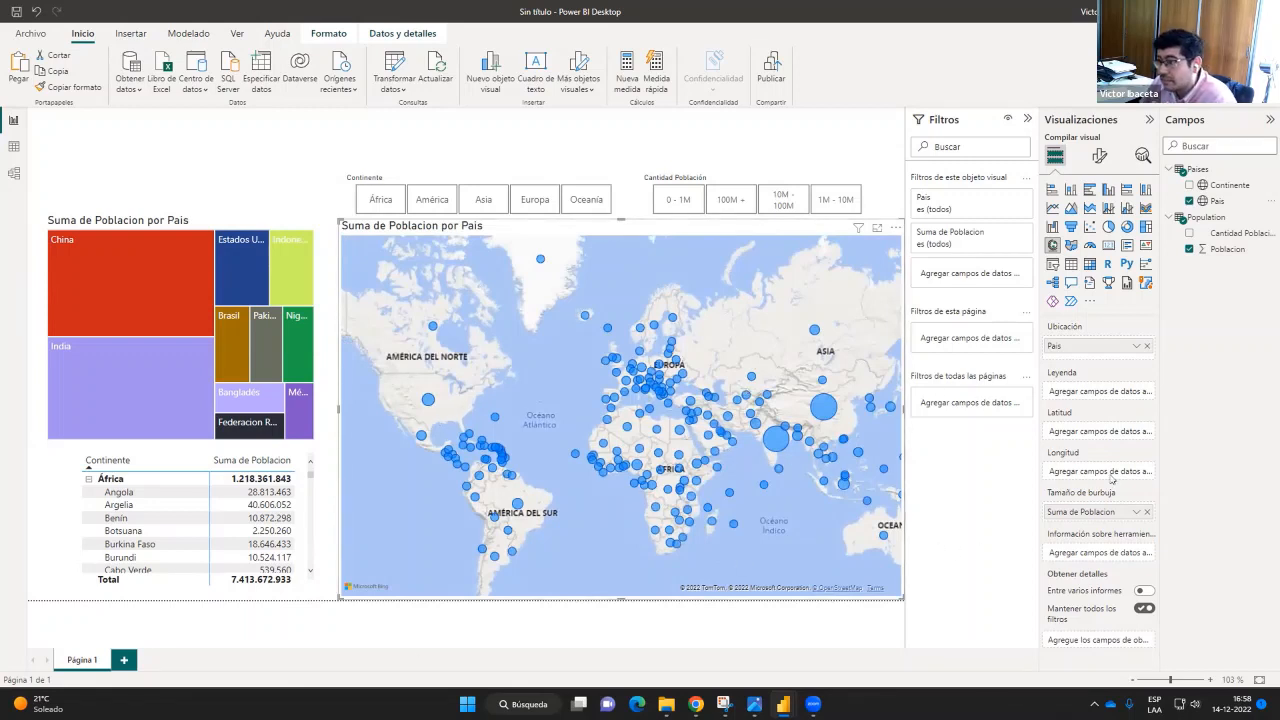
Try Pais as the map's legend field to colour the bubbles by country
{"action": "mouse_move", "coordinate": [656, 430]}
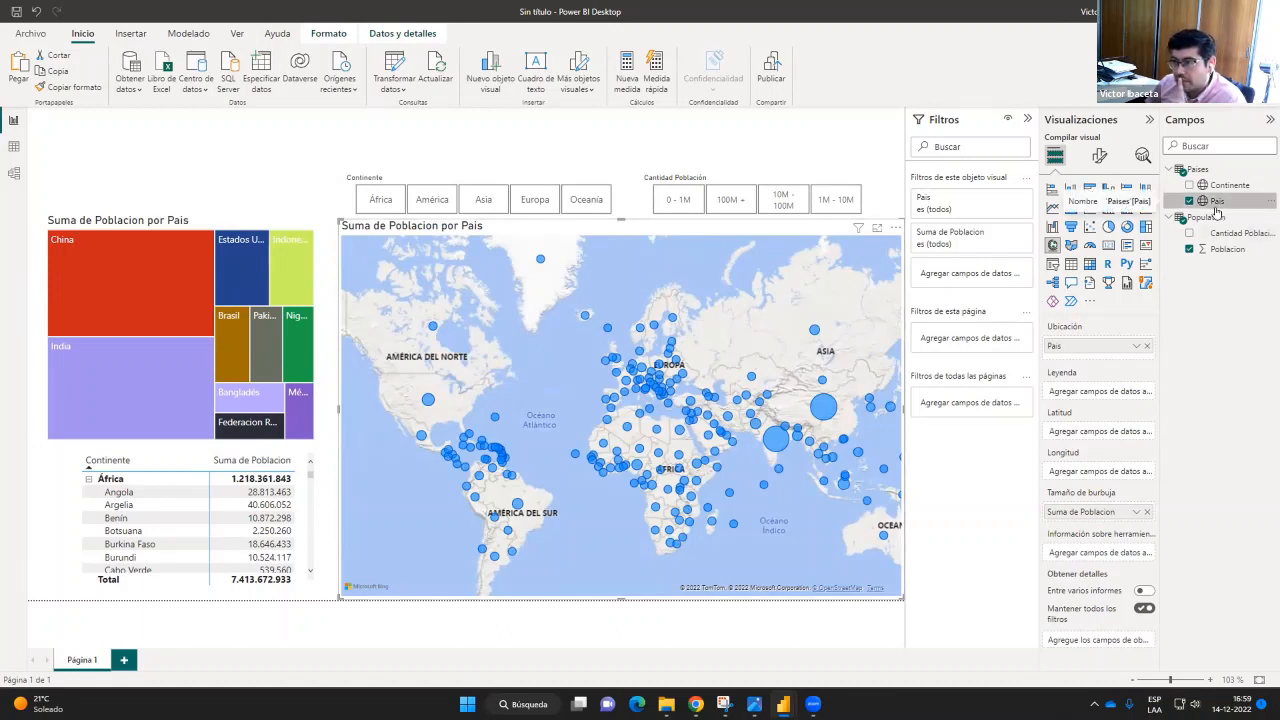
{"action": "left_click_drag", "start_coordinate": [1211, 207], "coordinate": [1104, 395]}
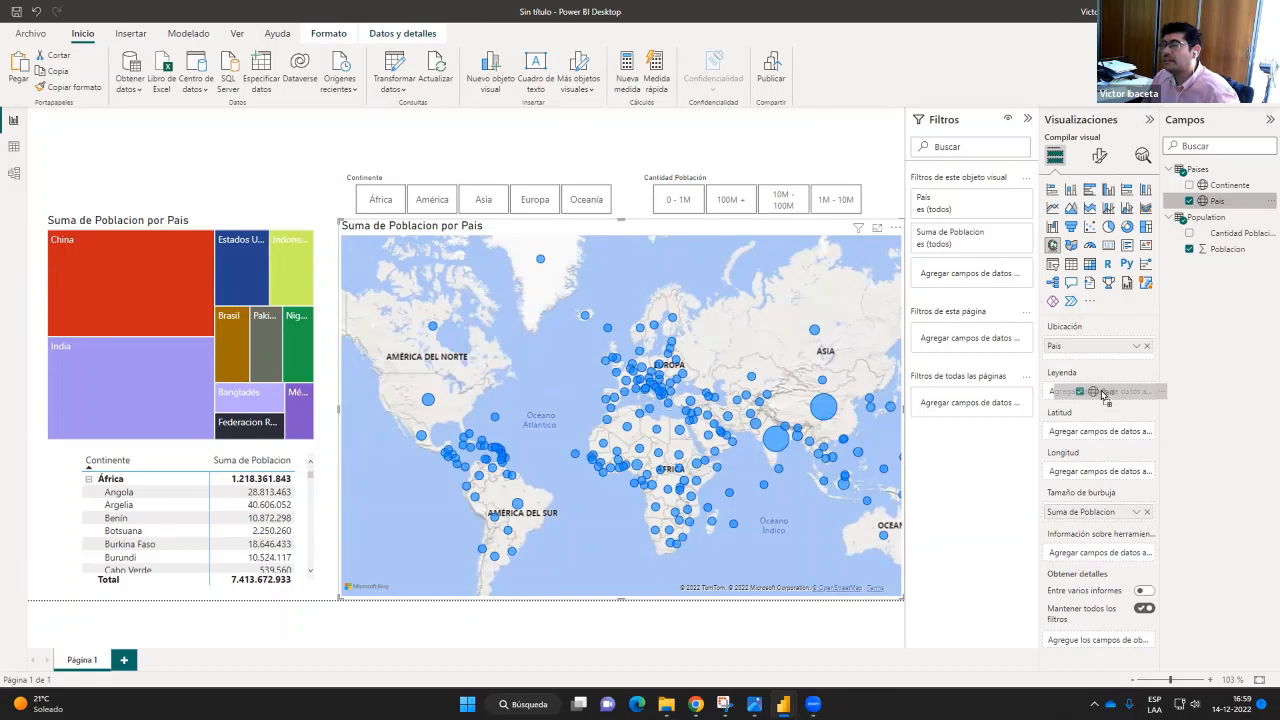
{"action": "left_click_drag", "start_coordinate": [1104, 395], "coordinate": [1104, 395]}
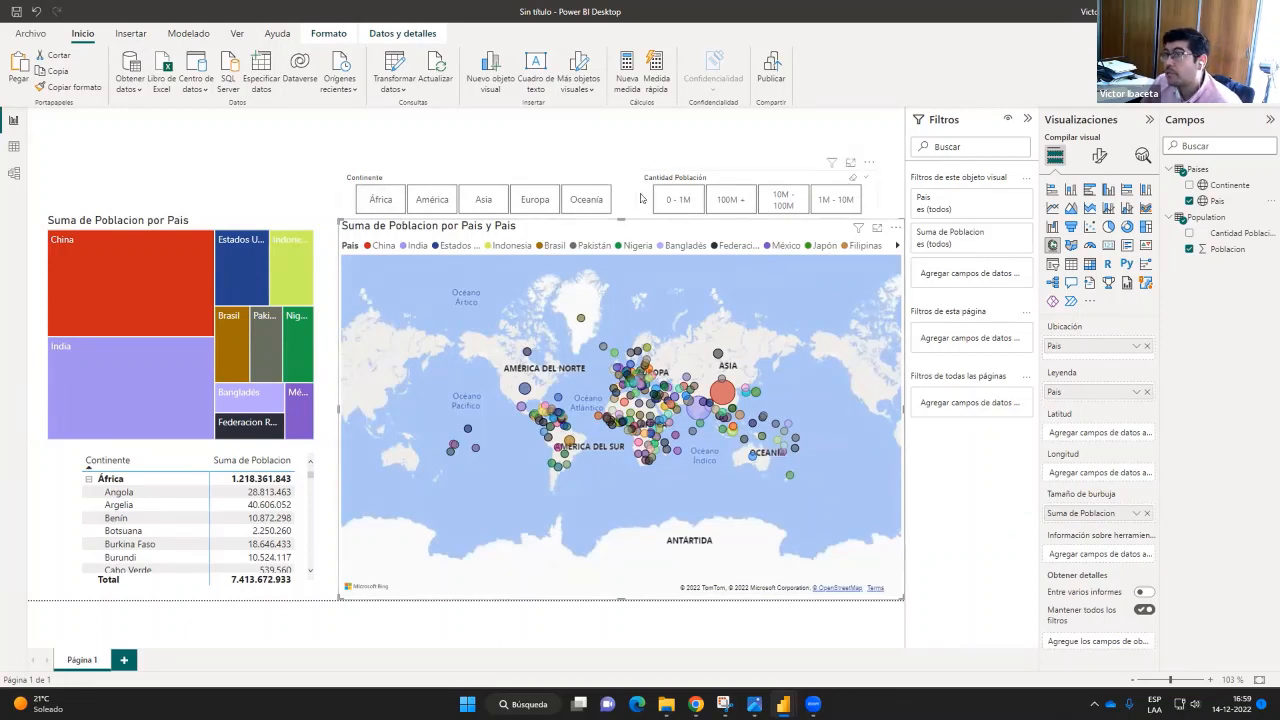
Replace Pais with Continente as the map's legend so the bubbles are coloured by continent
{"action": "left_click", "coordinate": [1146, 398]}
{"action": "left_click_drag", "start_coordinate": [1214, 185], "coordinate": [1110, 394]}
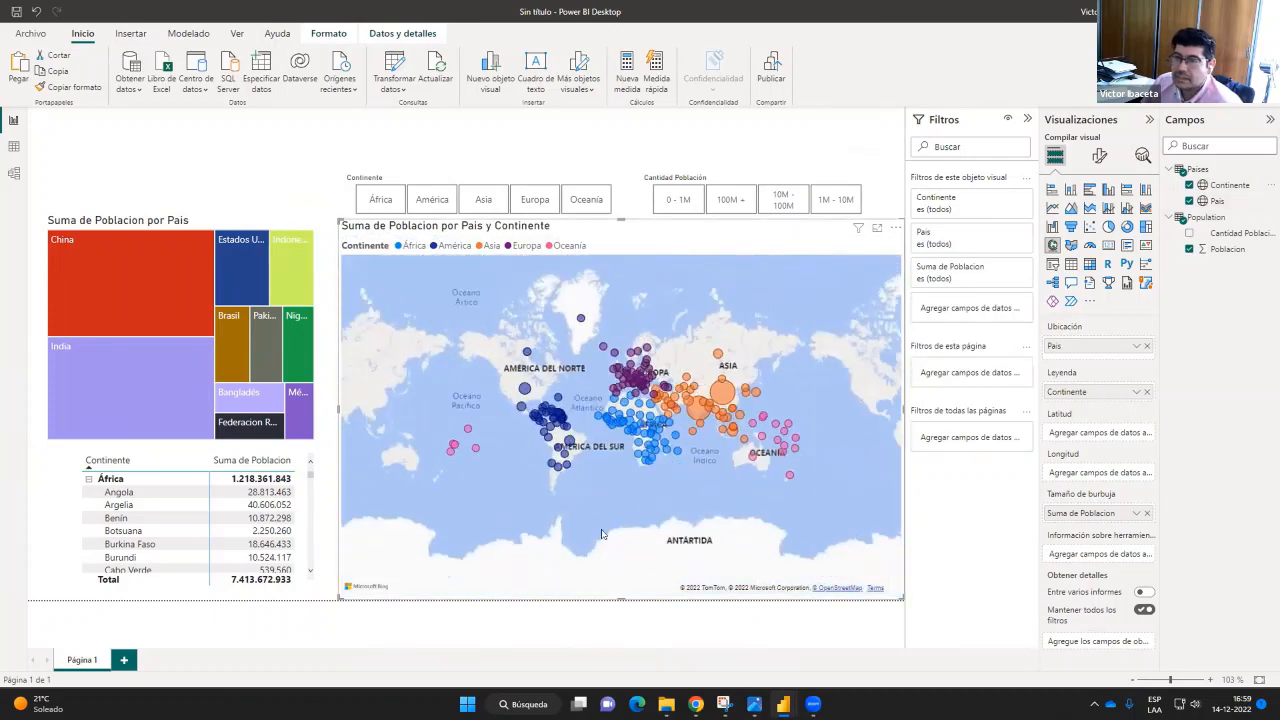
Filter the report by each continent in the Continente slicer: África, América, Asia, Europa and Oceanía, and África once more
{"action": "left_click", "coordinate": [386, 208]}
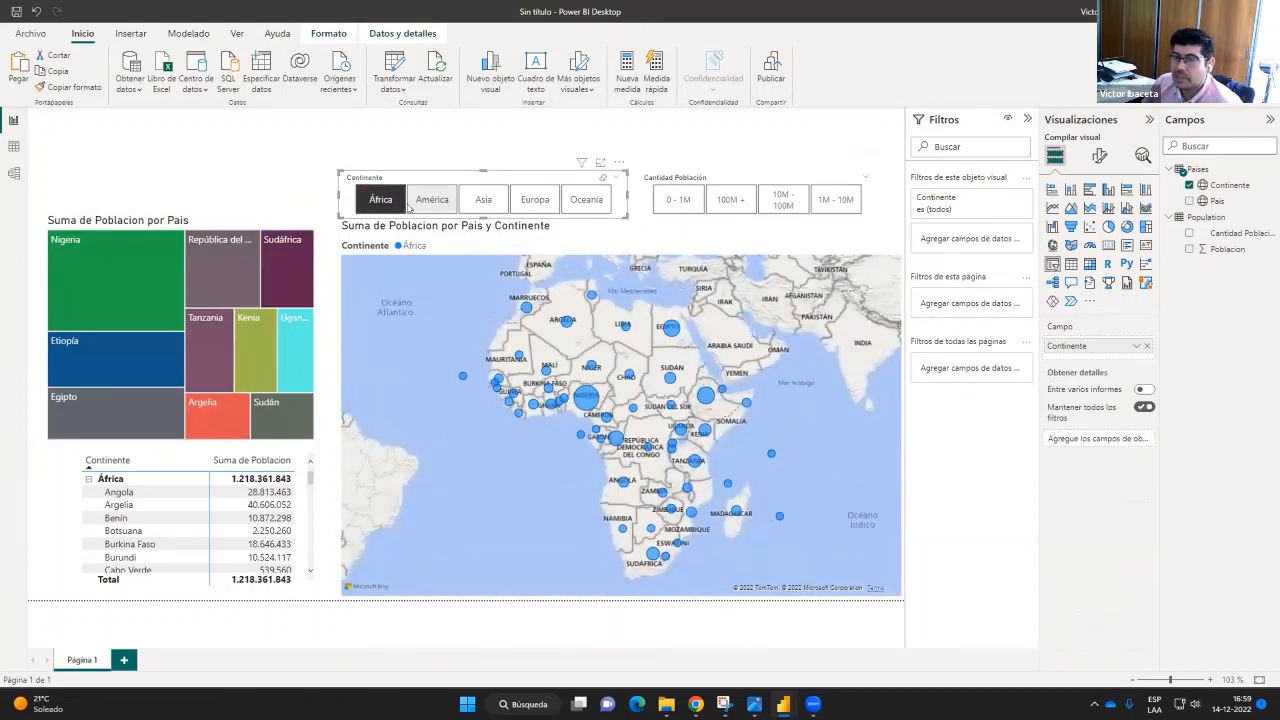
{"action": "left_click", "coordinate": [420, 205]}
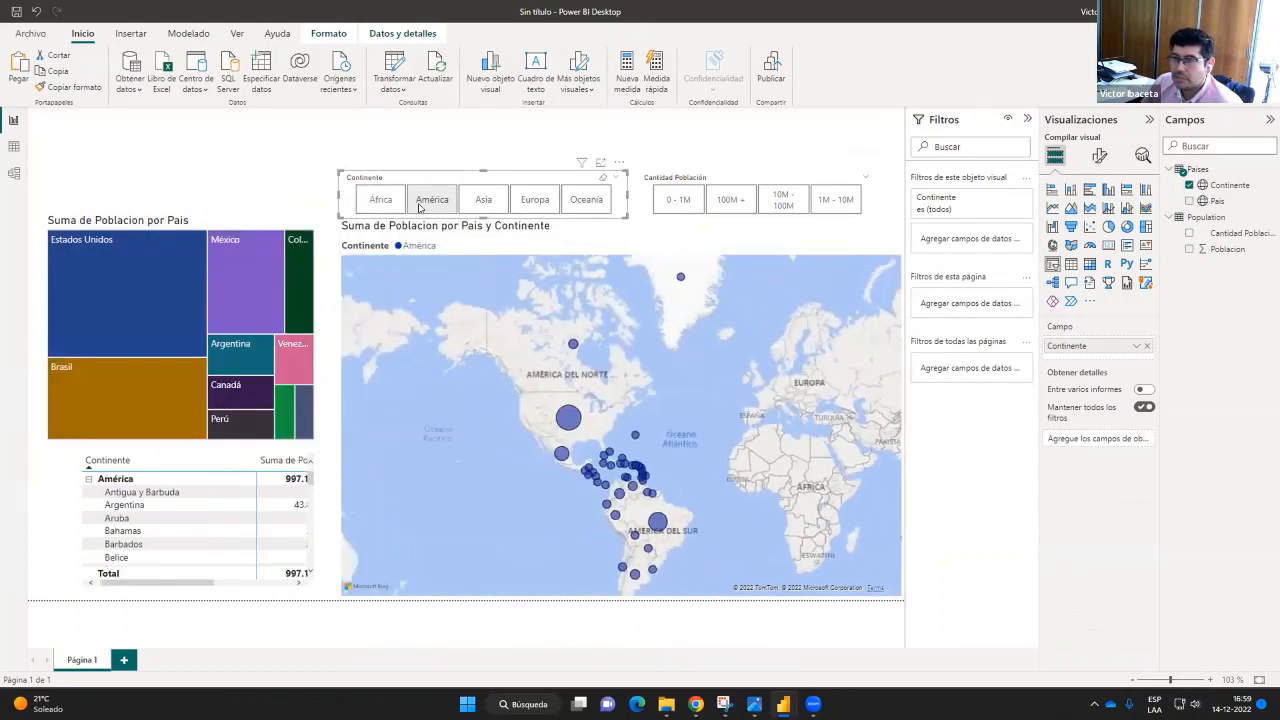
{"action": "left_click", "coordinate": [483, 200]}
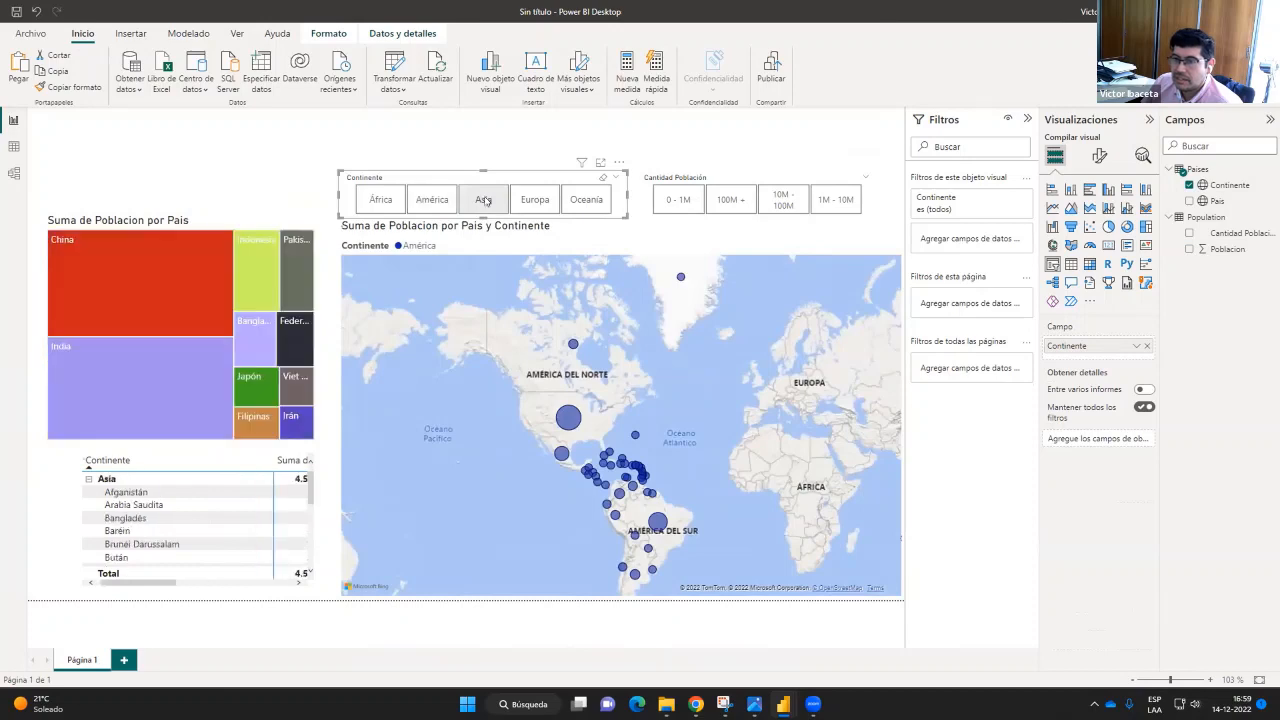
{"action": "left_click", "coordinate": [535, 200]}
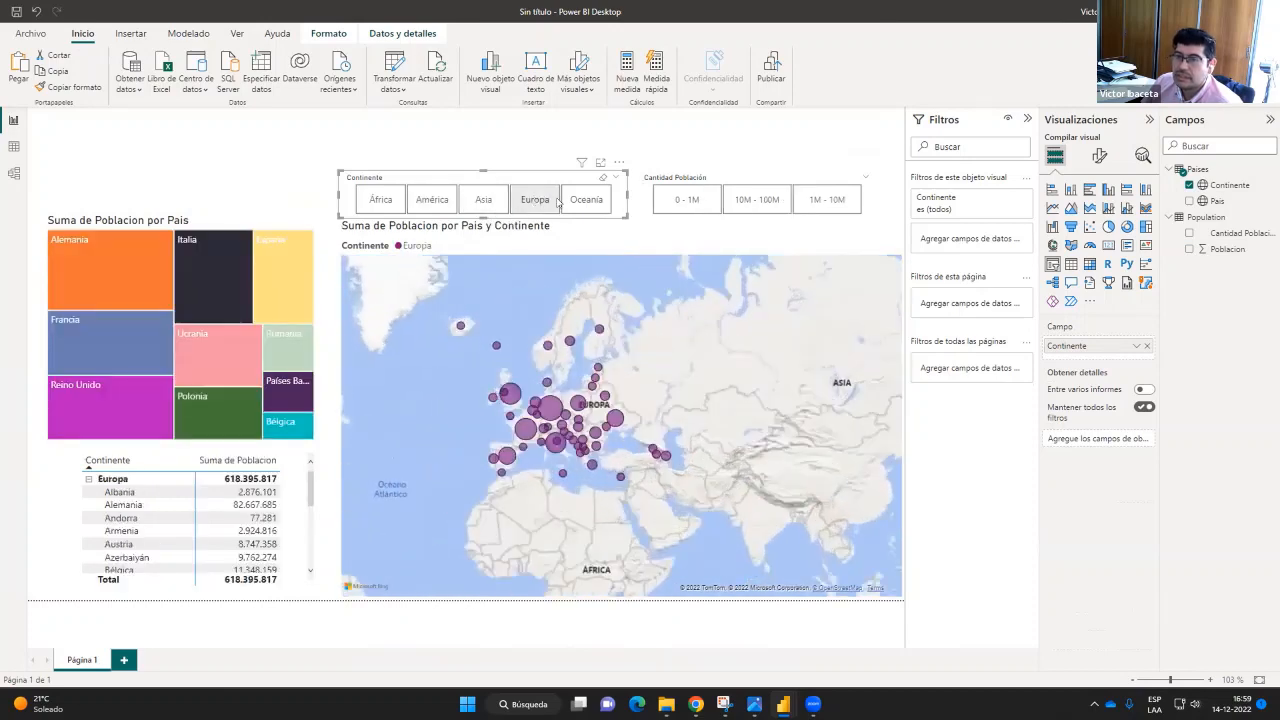
{"action": "left_click", "coordinate": [592, 205]}
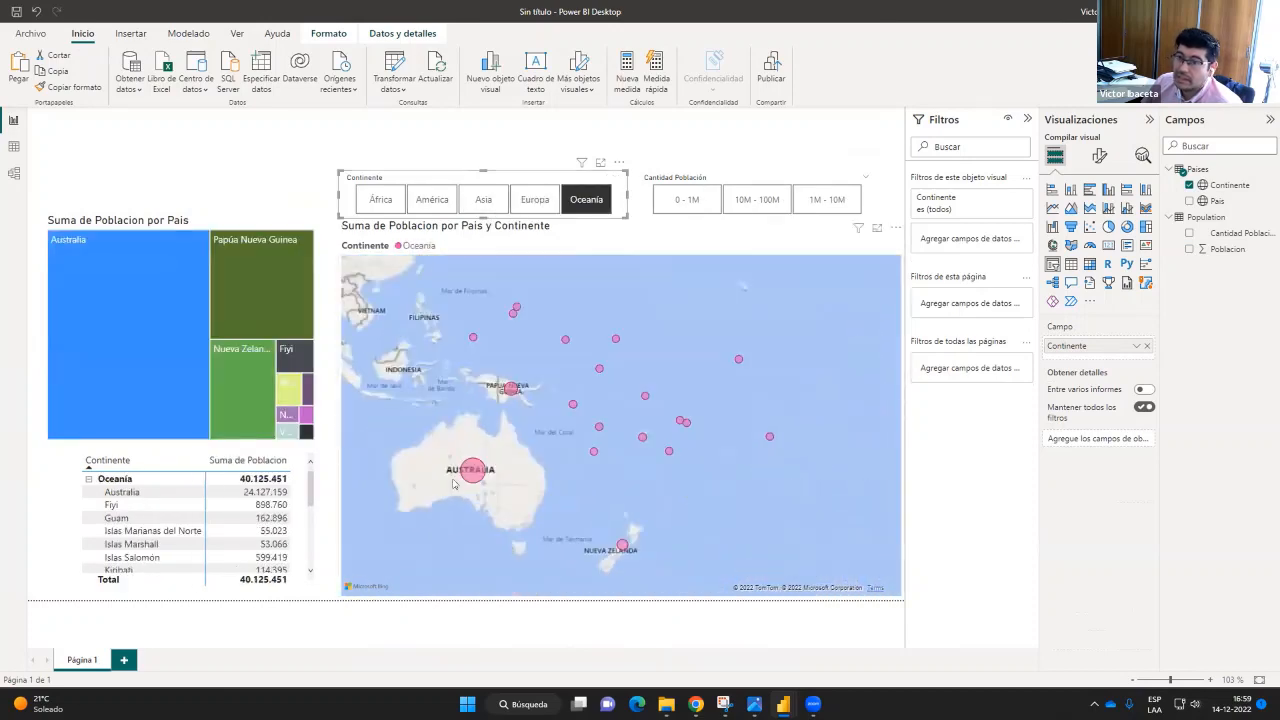
{"action": "left_click", "coordinate": [400, 206]}
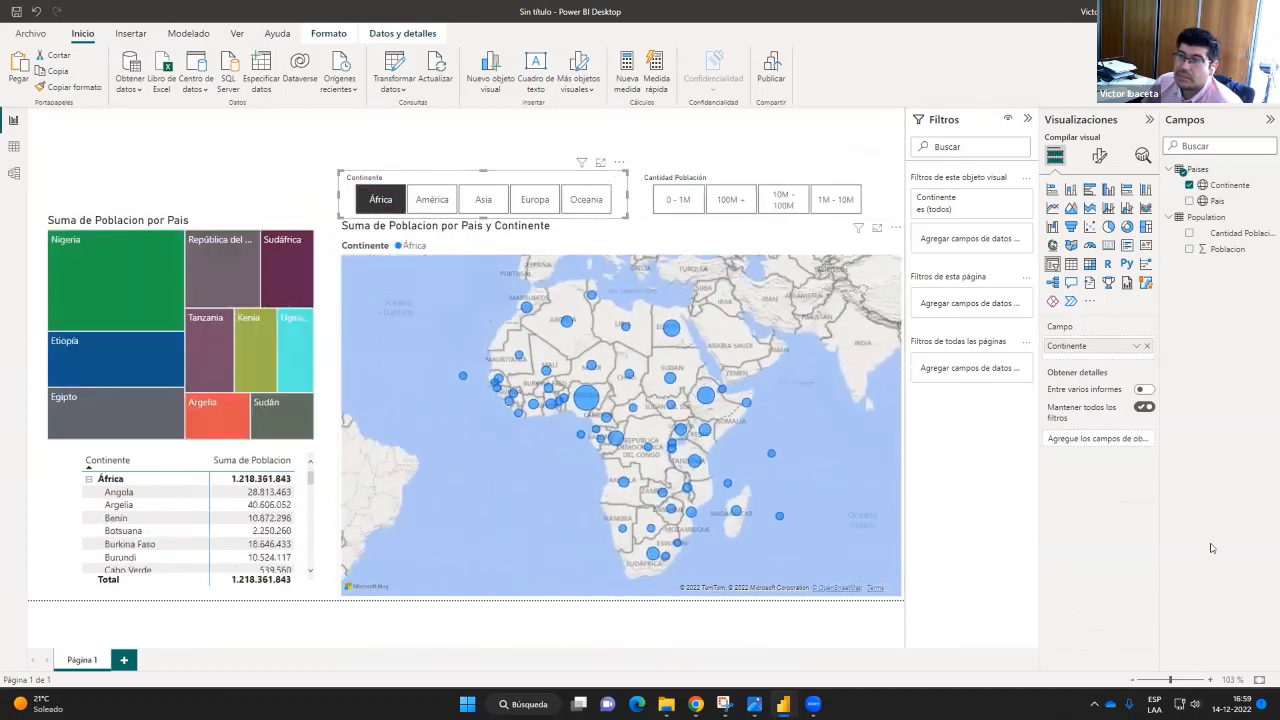
Clear the África selection in the Continente slicer and try Cantidad Población instead of Continente as the map's legend
{"action": "left_click", "coordinate": [523, 518]}
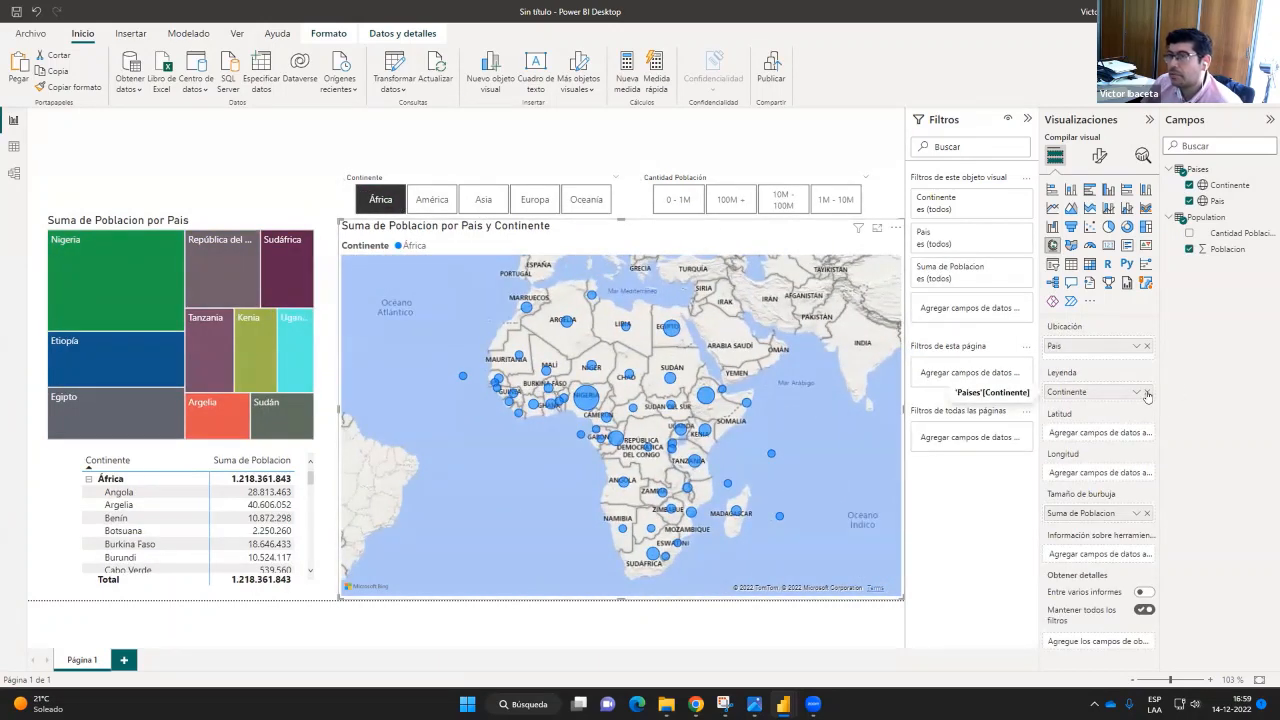
{"action": "left_click", "coordinate": [1147, 392]}
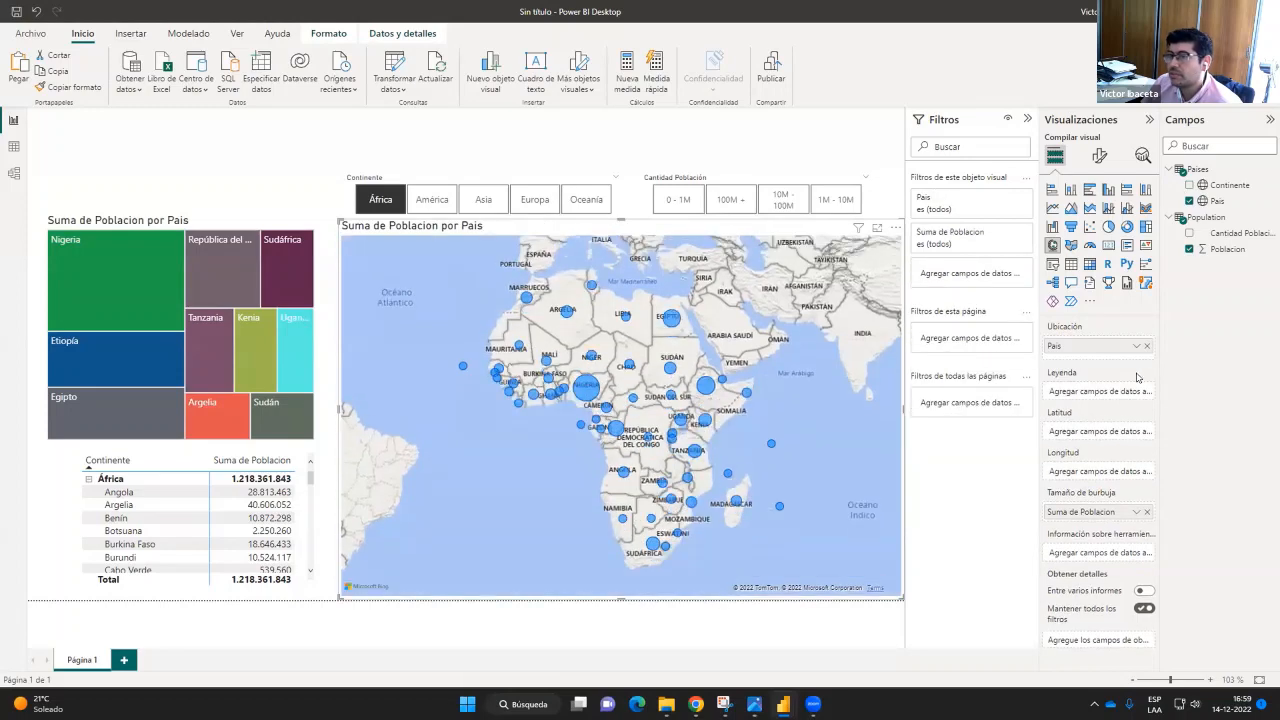
{"action": "left_click", "coordinate": [380, 199]}
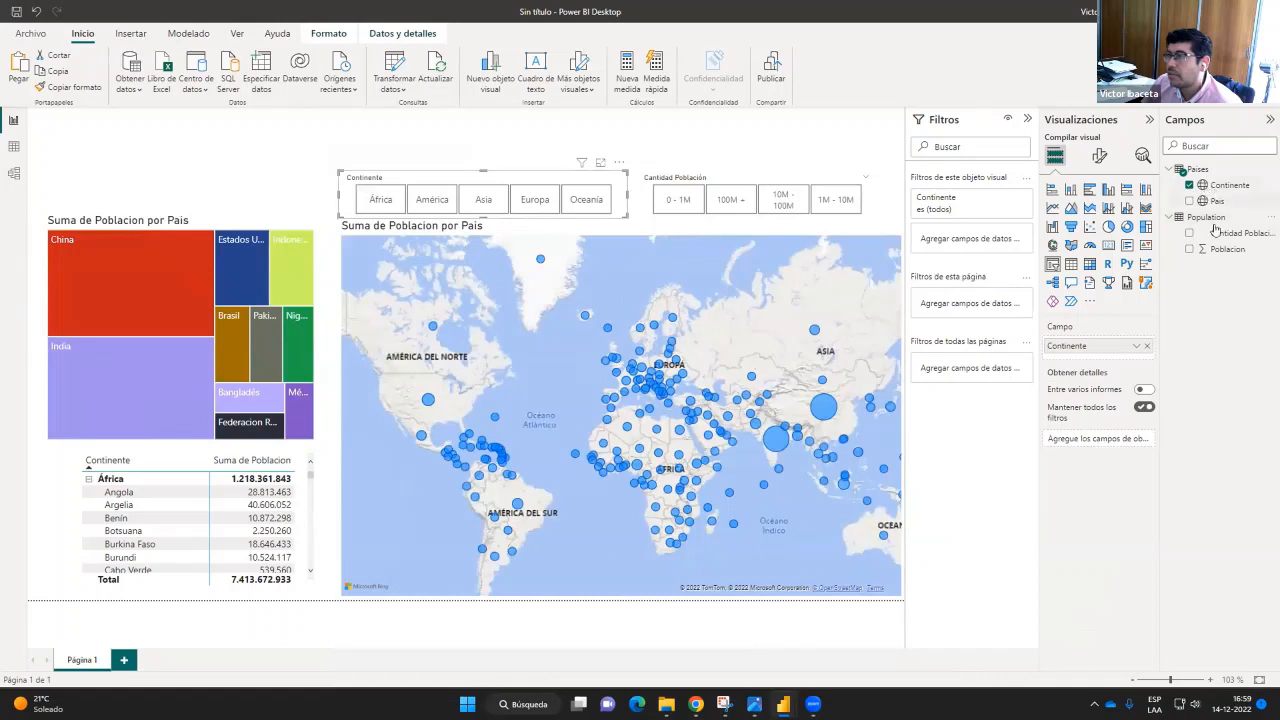
{"action": "mouse_move", "coordinate": [1220, 233]}
{"action": "left_mouse_down"}
{"action": "mouse_move", "coordinate": [1128, 357]}
{"action": "mouse_move", "coordinate": [1128, 467]}
{"action": "mouse_move", "coordinate": [1128, 365]}
{"action": "mouse_move", "coordinate": [1175, 252]}
{"action": "mouse_move", "coordinate": [1238, 233]}
{"action": "left_mouse_up"}
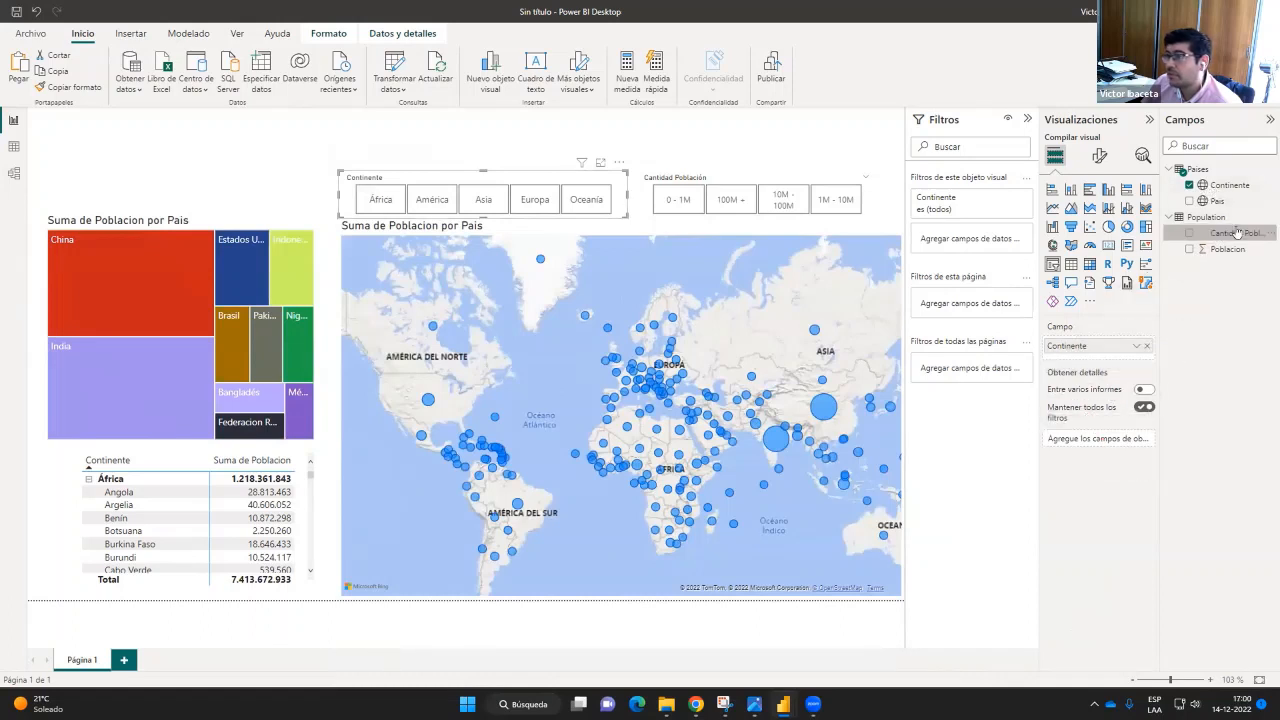
{"action": "left_click", "coordinate": [792, 571]}
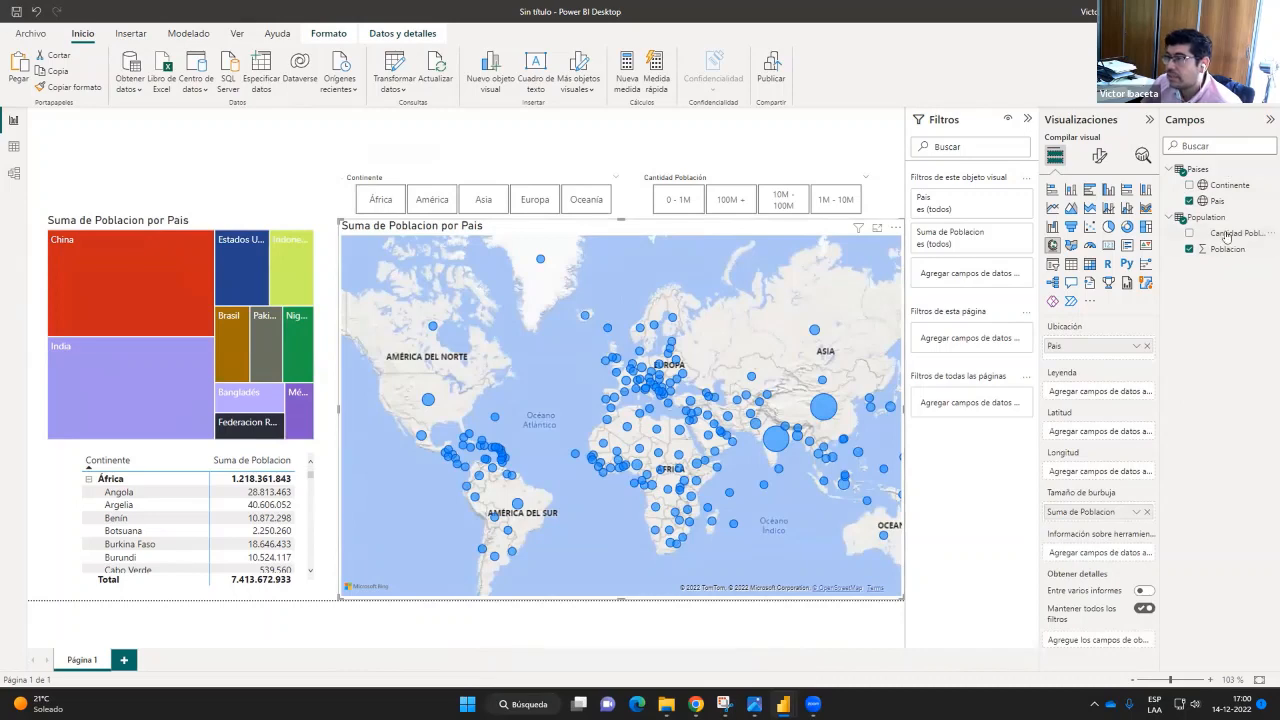
{"action": "left_click_drag", "start_coordinate": [1227, 236], "coordinate": [1098, 391]}
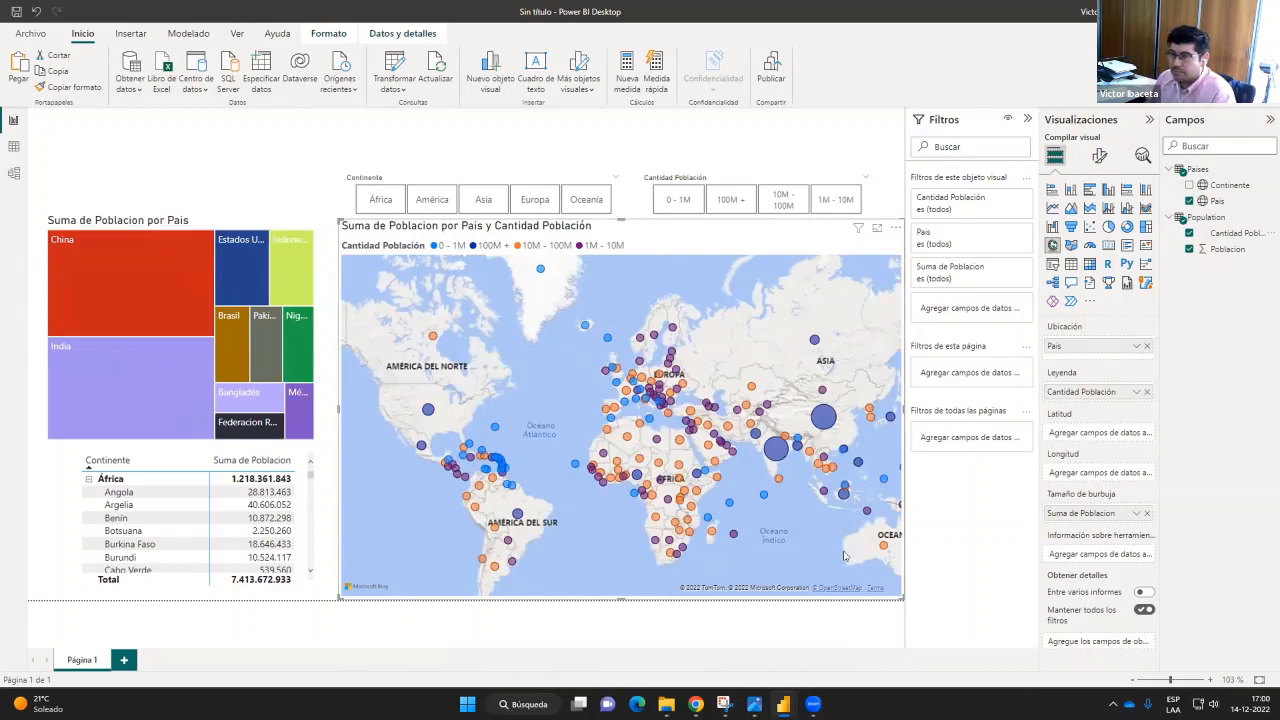
Replace Cantidad Población with Continente as the map's legend field and inspect the bubble details for México and República del Congo
{"action": "left_click", "coordinate": [1147, 392]}
{"action": "left_click_drag", "start_coordinate": [1231, 189], "coordinate": [1112, 391]}
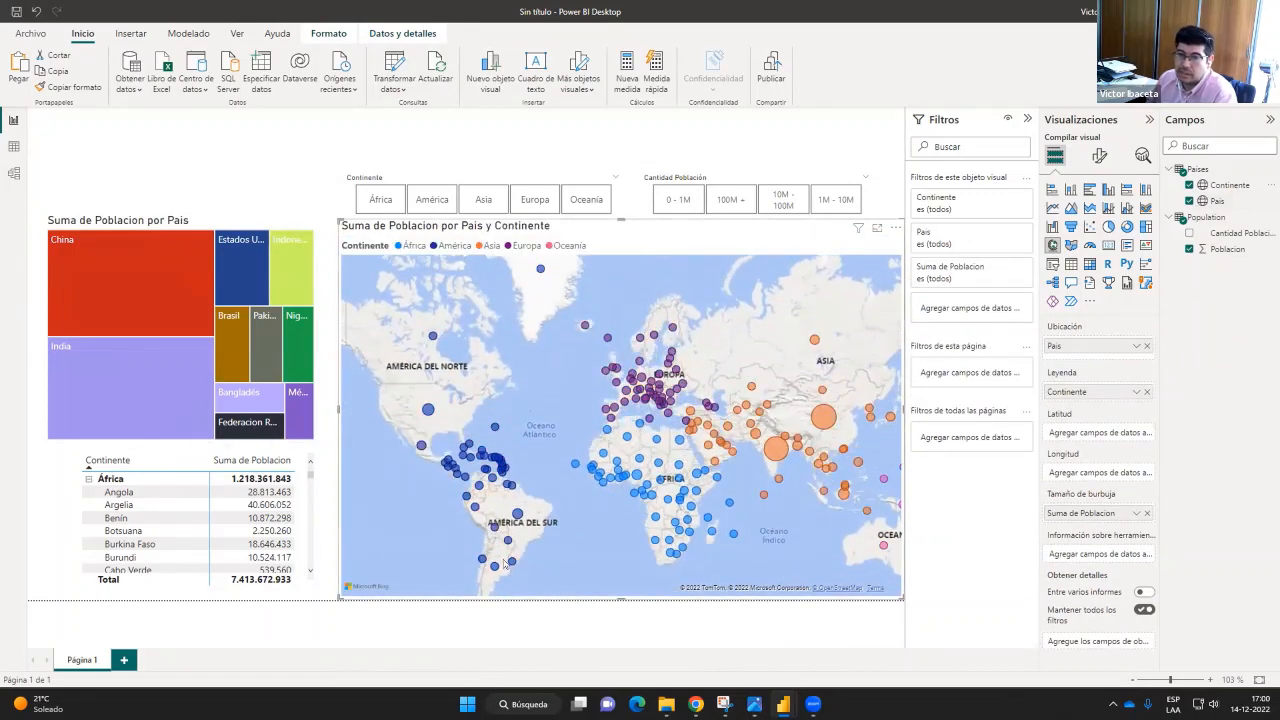
{"action": "mouse_move", "coordinate": [421, 446]}
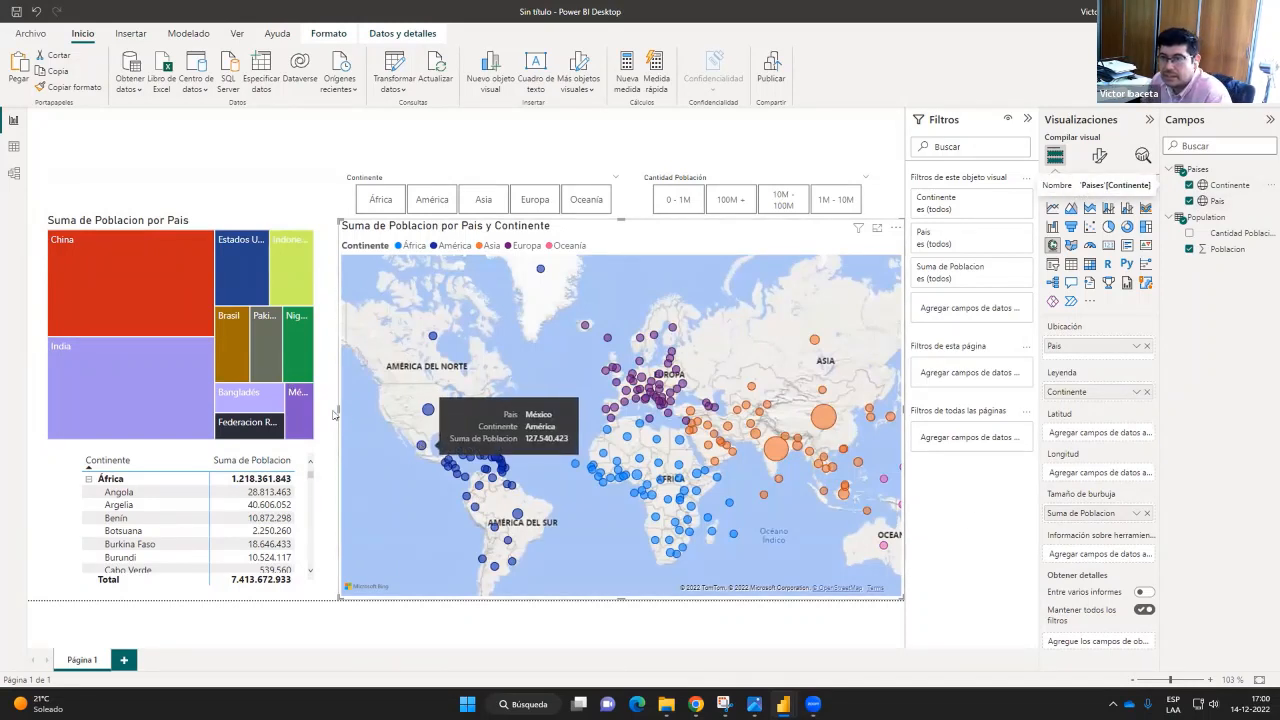
{"action": "mouse_move", "coordinate": [651, 495]}
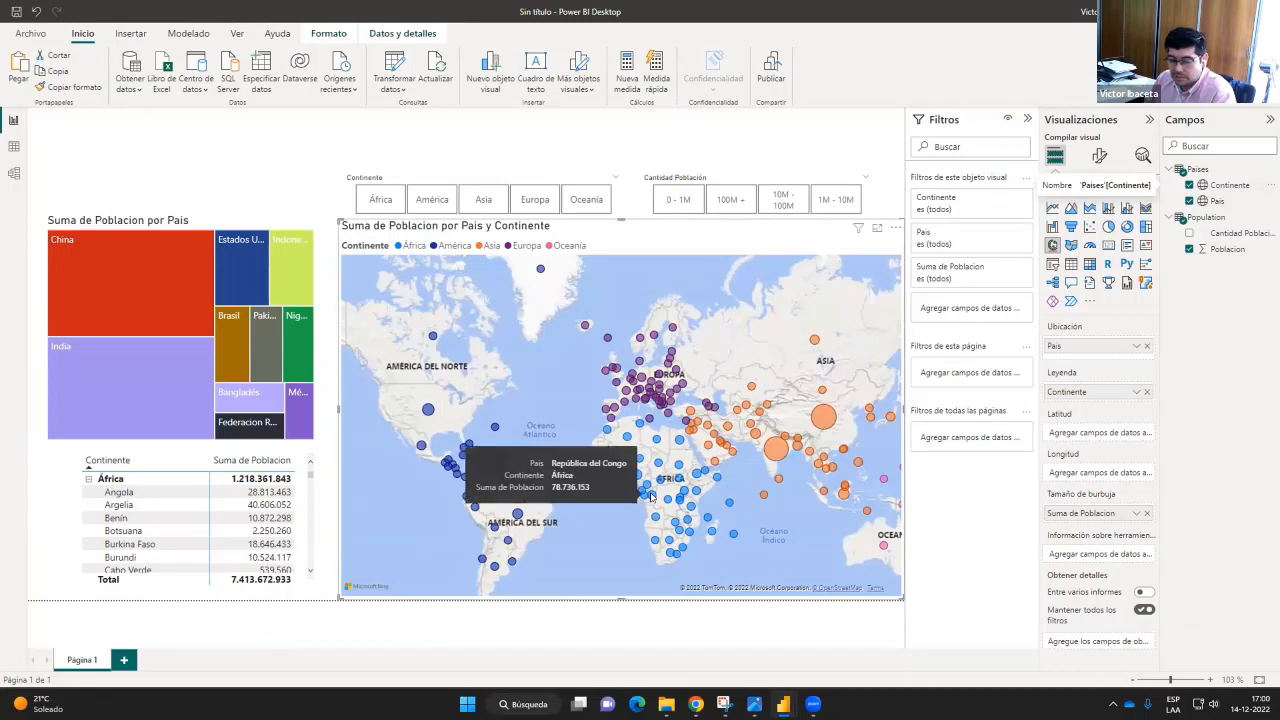
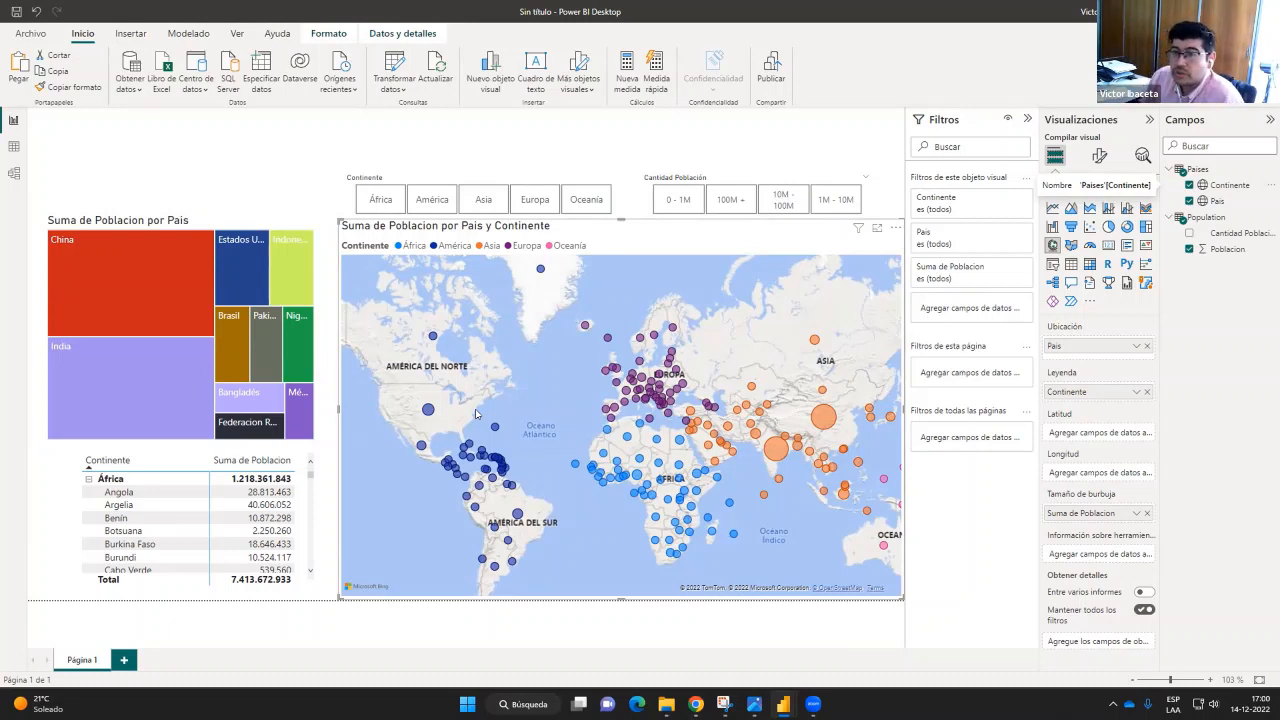
Try the built-in report theme with the purple gradient background
{"action": "left_click", "coordinate": [143, 172]}
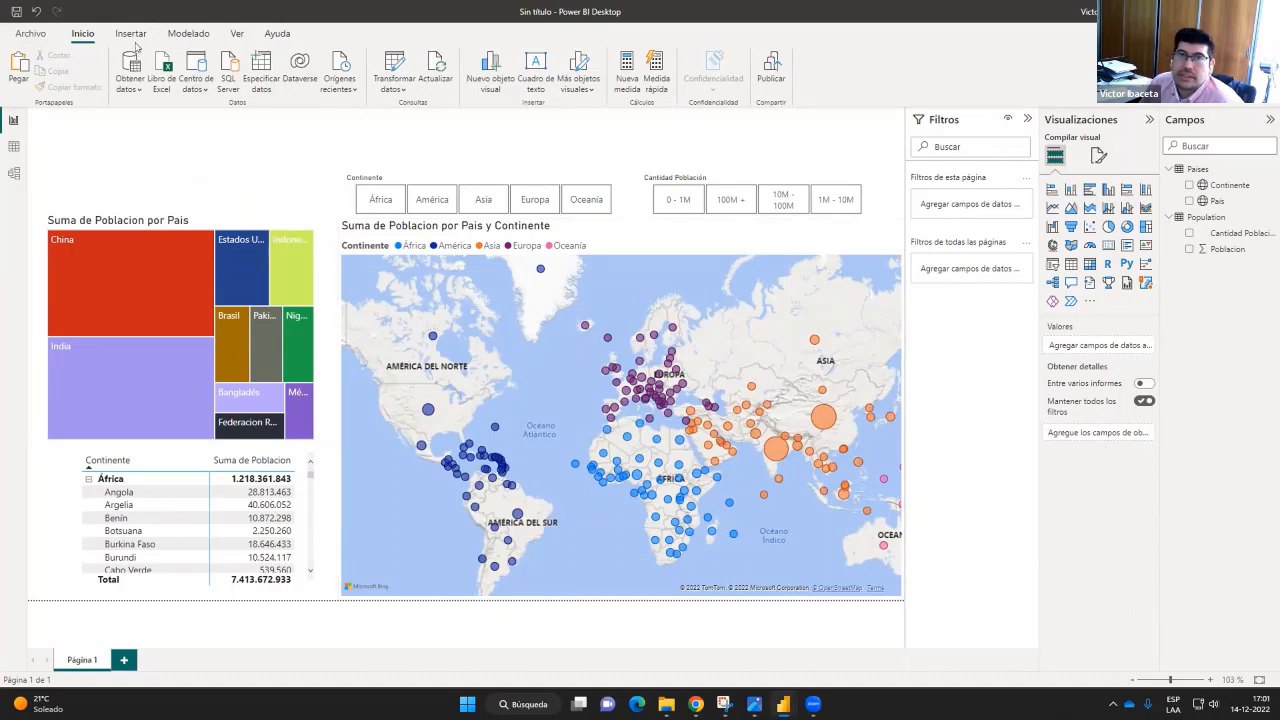
{"action": "left_click", "coordinate": [237, 34]}
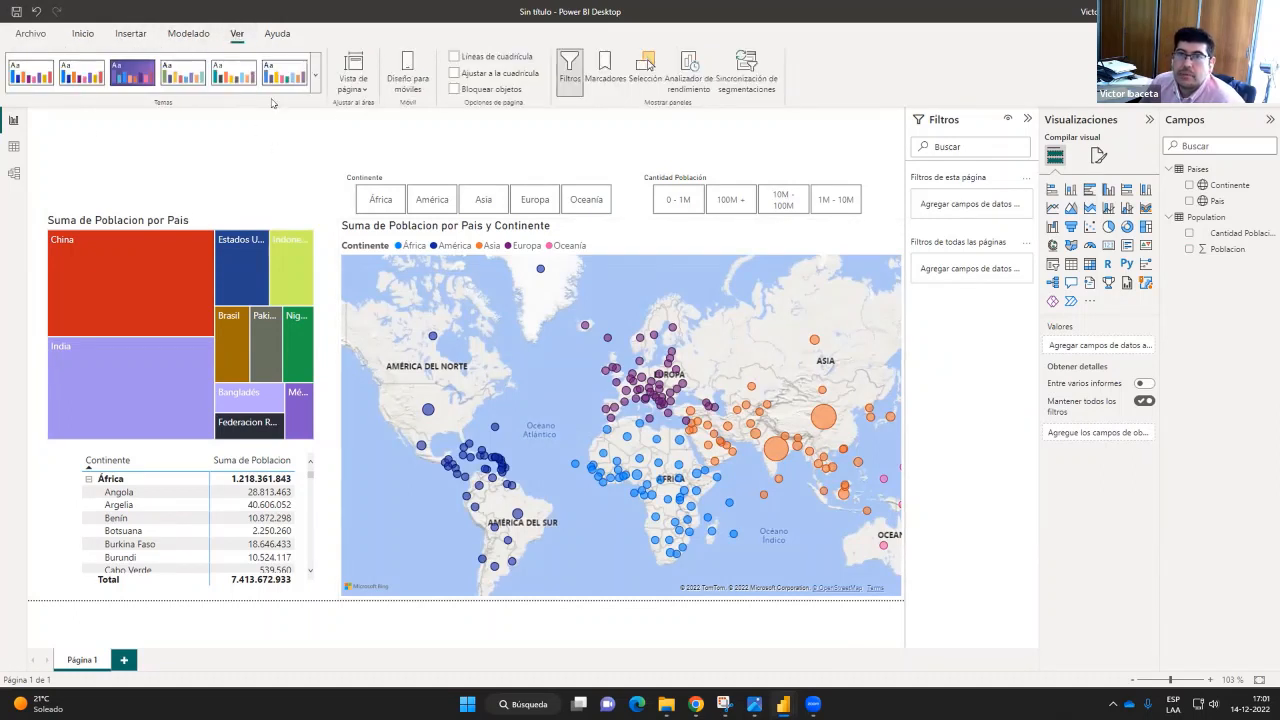
{"action": "left_click", "coordinate": [317, 79]}
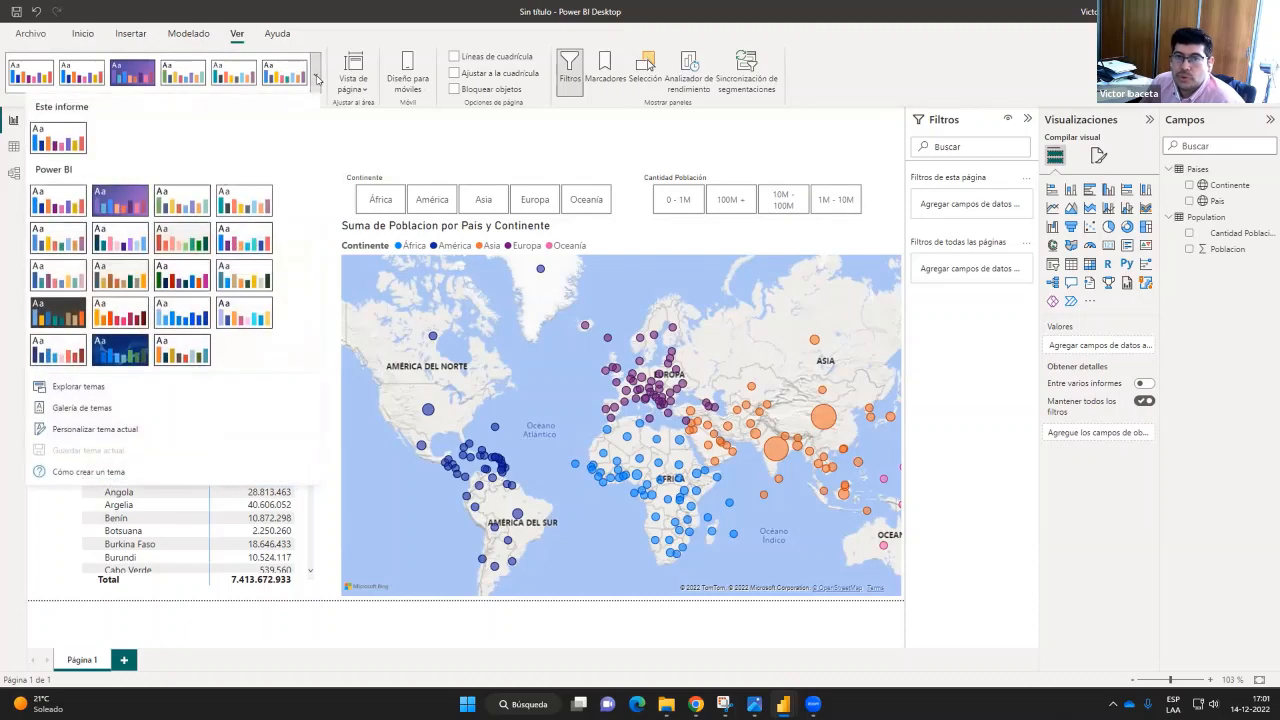
{"action": "left_click", "coordinate": [130, 220]}
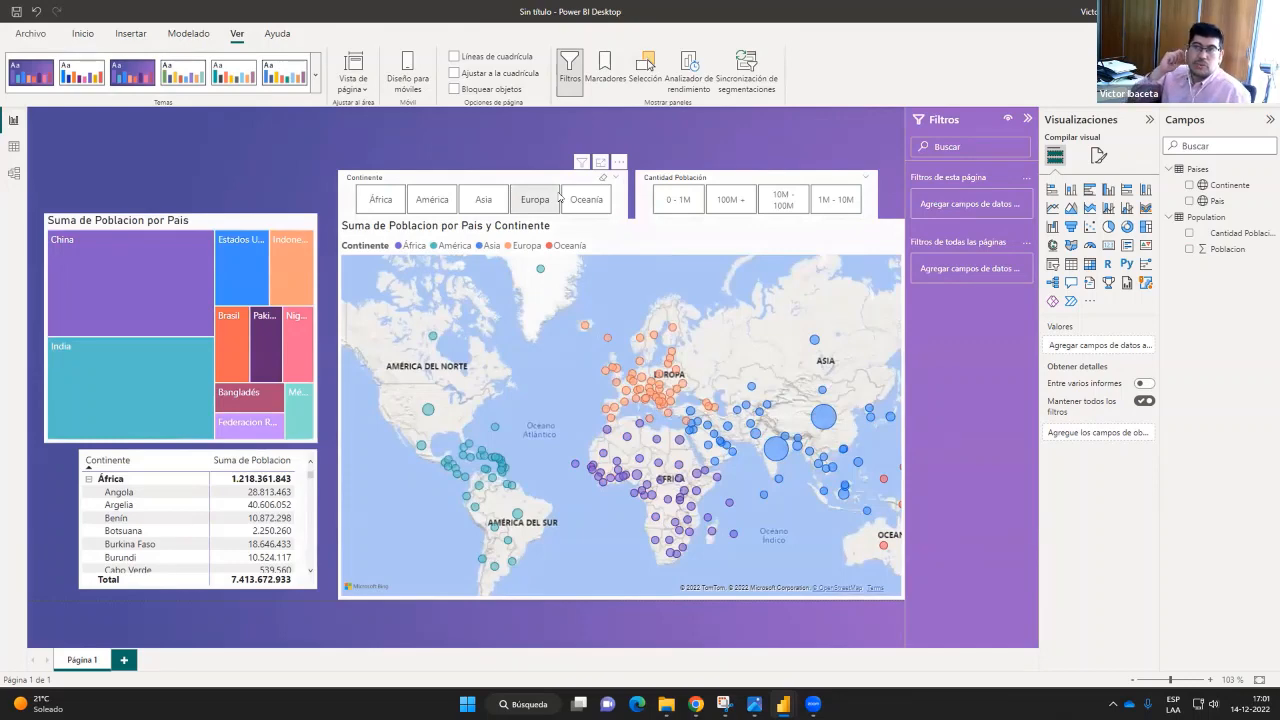
Apply the built-in white report theme whose palette starts with teal, dark grey, coral and yellow
{"action": "left_click", "coordinate": [315, 72]}
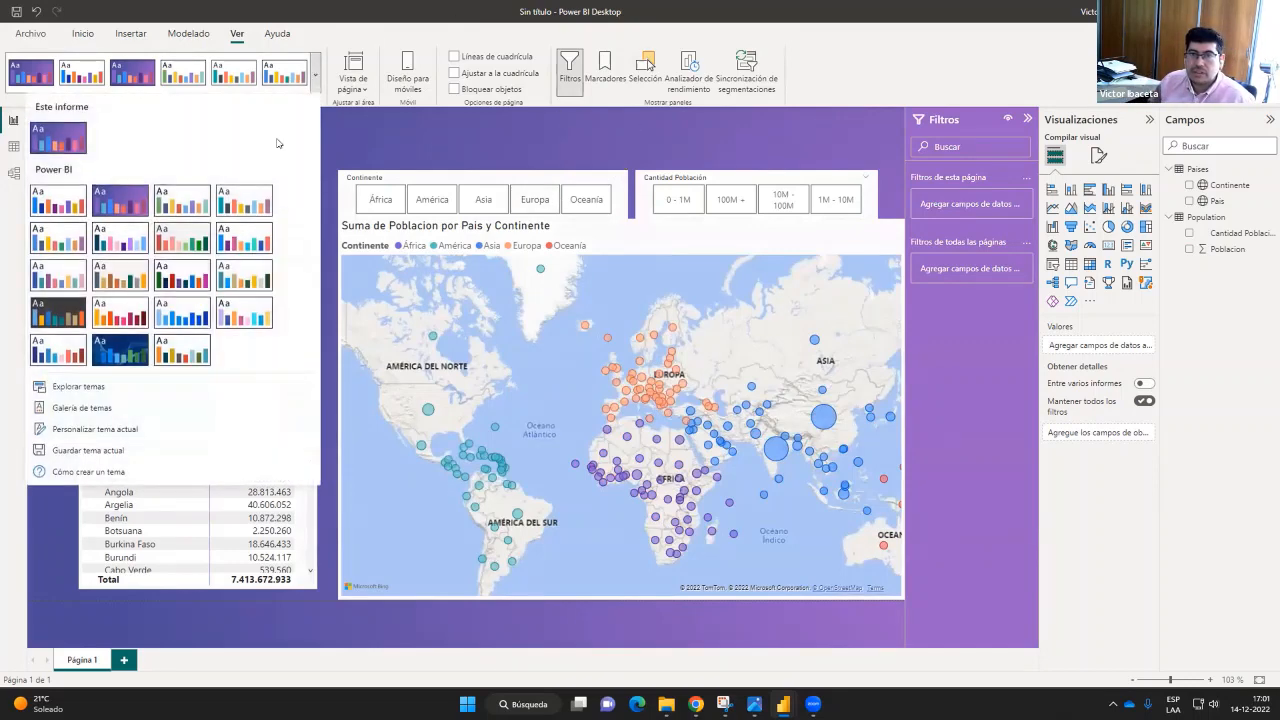
{"action": "left_click", "coordinate": [250, 203]}
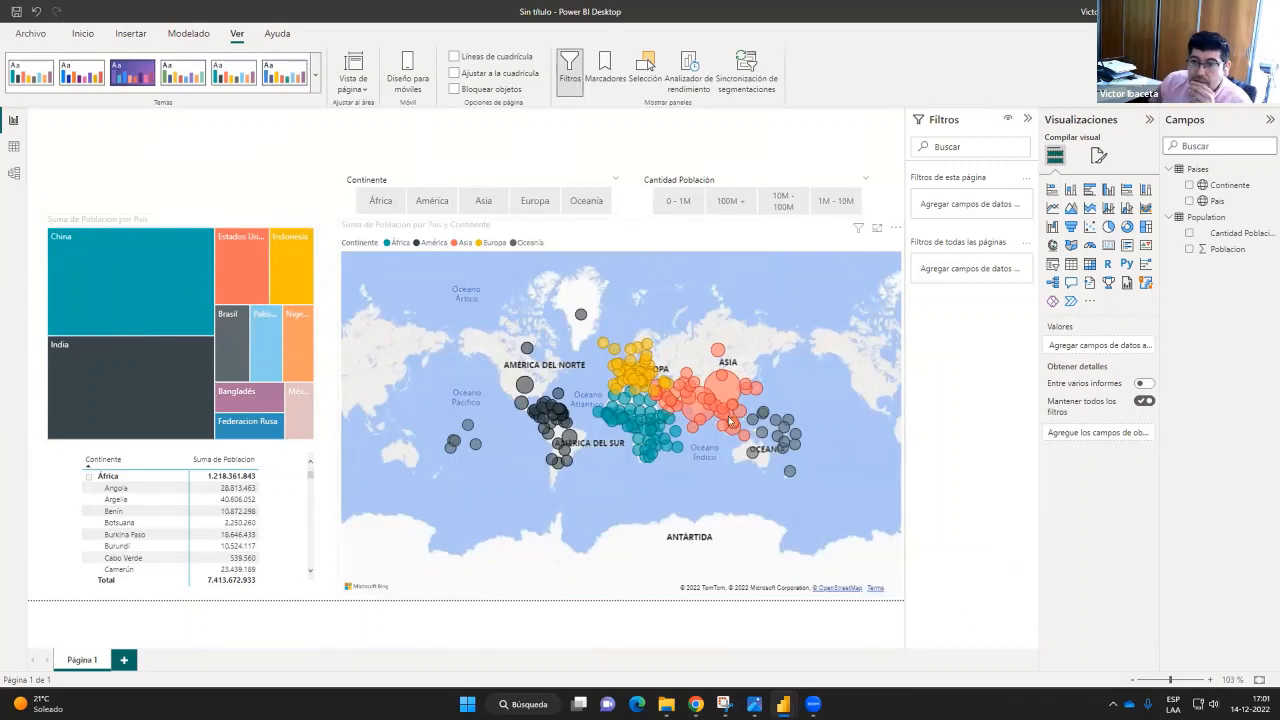
{"action": "mouse_move", "coordinate": [733, 418]}
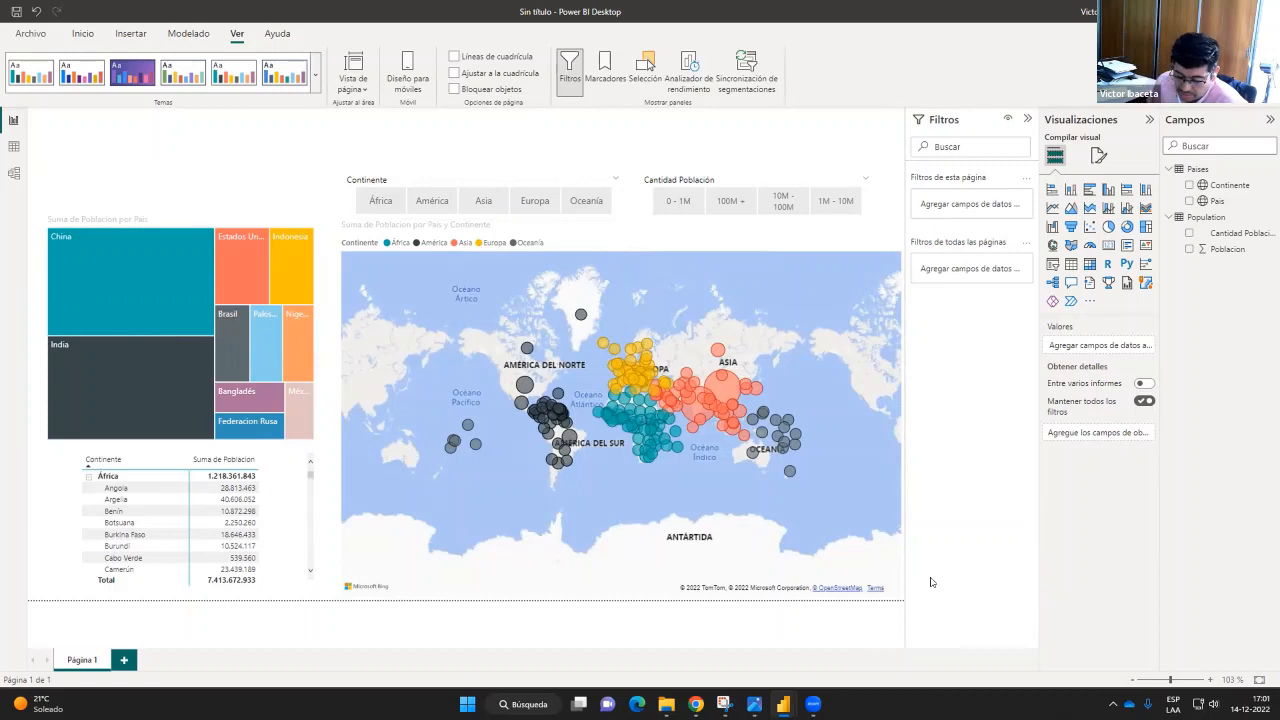
Turn off the titles of the country treemap and the population map
{"action": "left_click", "coordinate": [199, 220]}
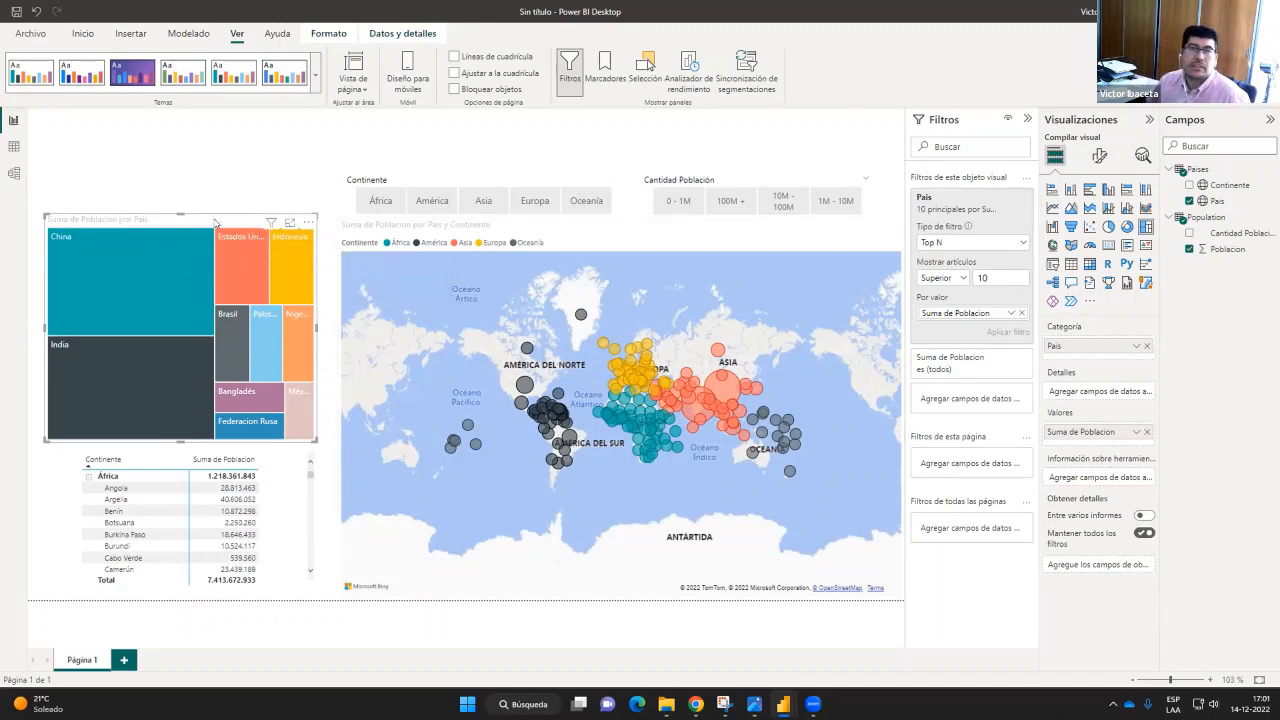
{"action": "left_click", "coordinate": [1097, 157]}
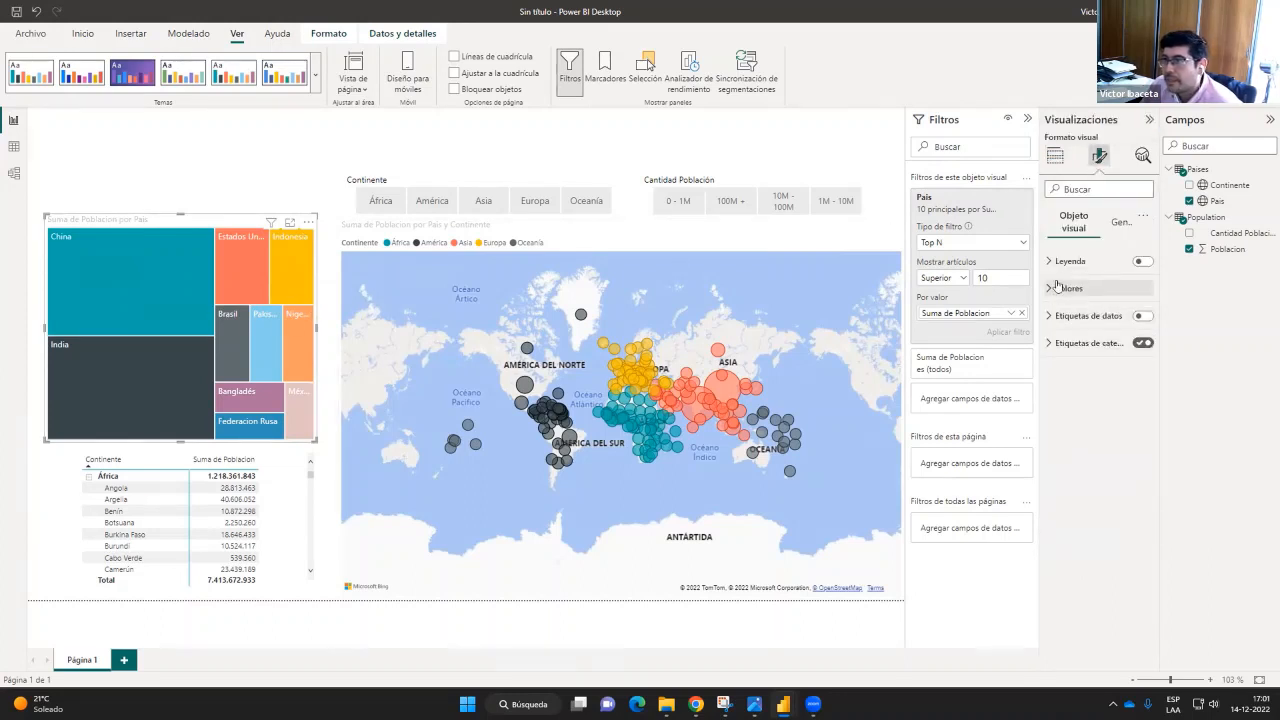
{"action": "left_click", "coordinate": [1119, 224]}
{"action": "left_click", "coordinate": [1142, 288]}
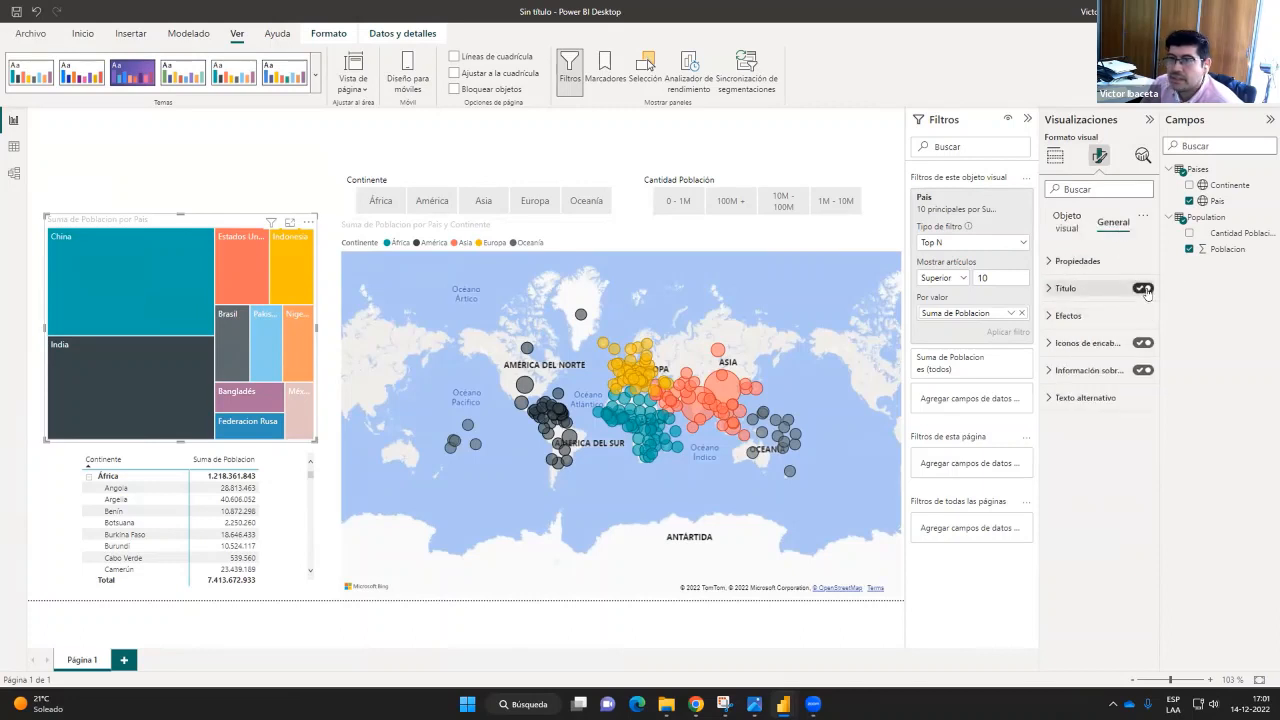
{"action": "left_click", "coordinate": [474, 232]}
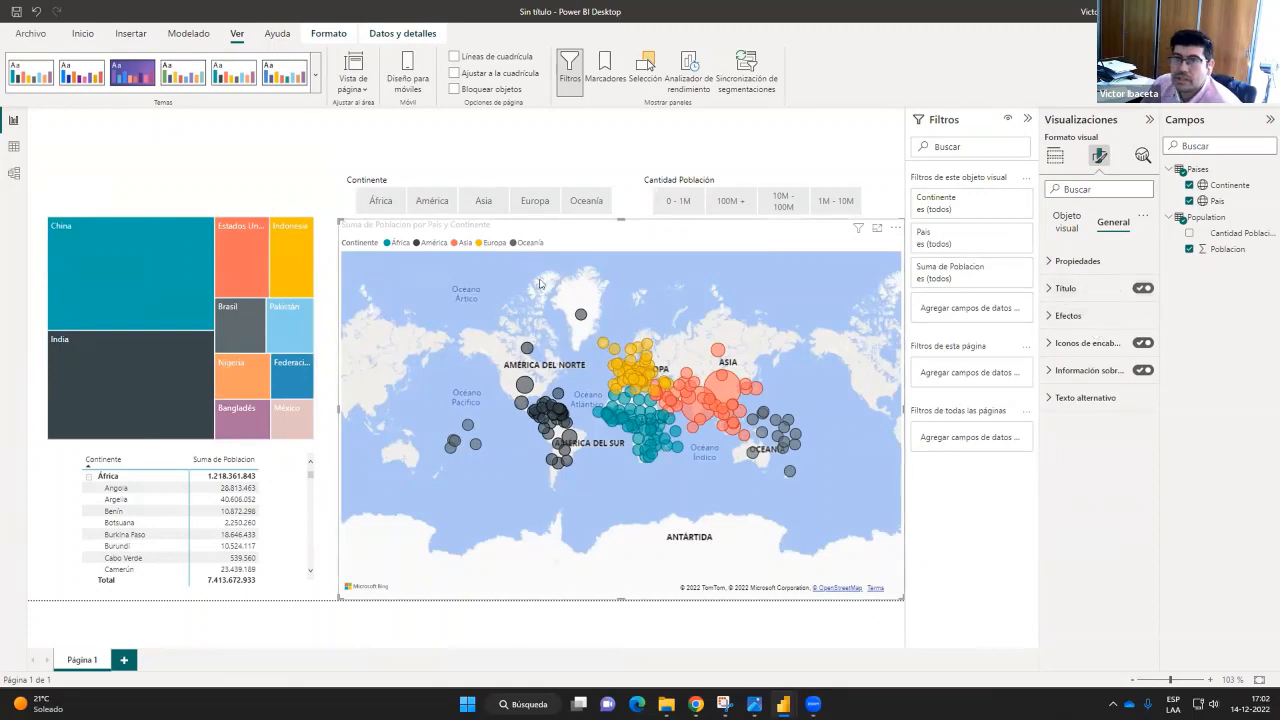
{"action": "left_click", "coordinate": [1142, 288]}
{"action": "scroll", "coordinate": [566, 413], "scroll_direction": "up", "scroll_amount": 2}
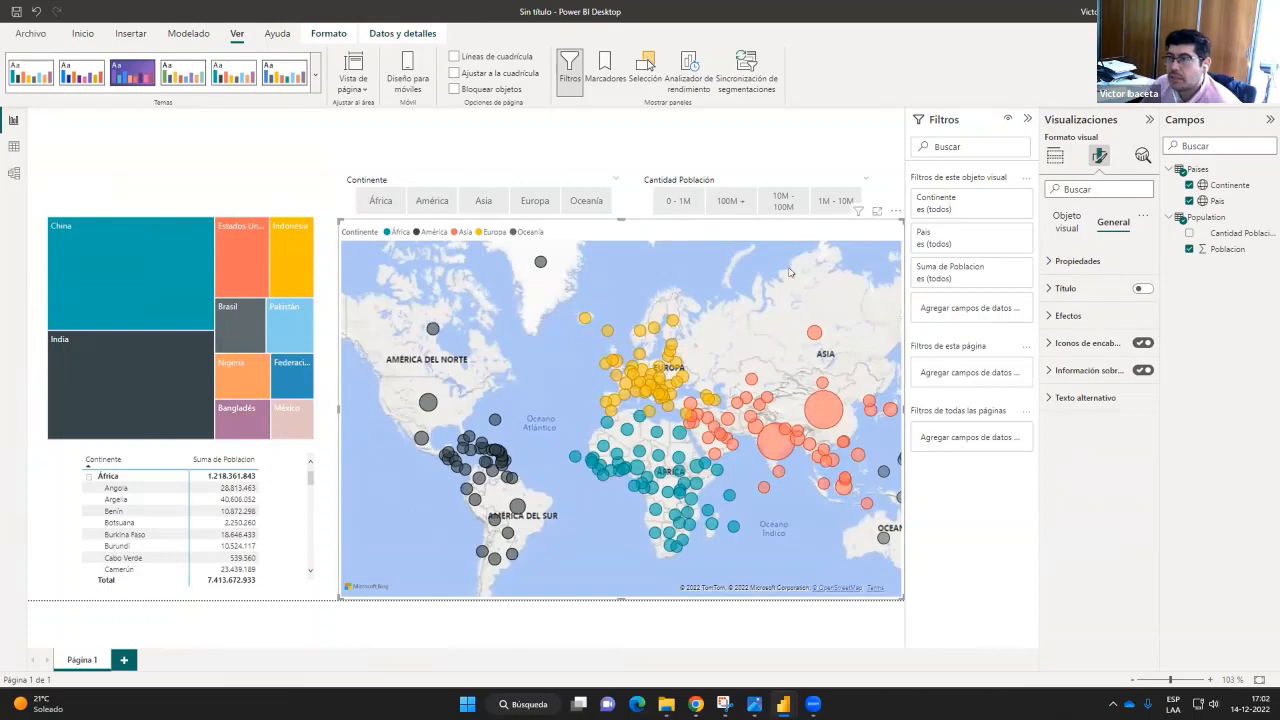
Set the population map's style to Escala de grises
{"action": "left_click", "coordinate": [1065, 316]}
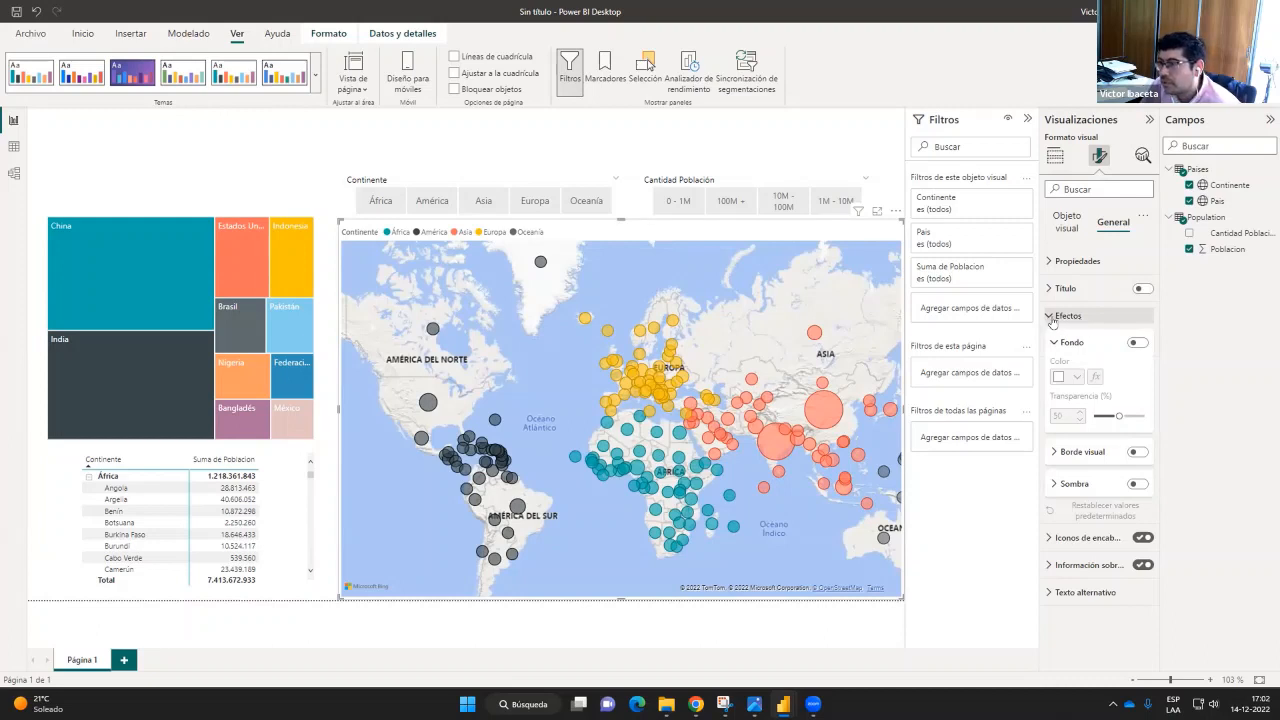
{"action": "left_click", "coordinate": [1051, 317]}
{"action": "left_click", "coordinate": [1047, 262]}
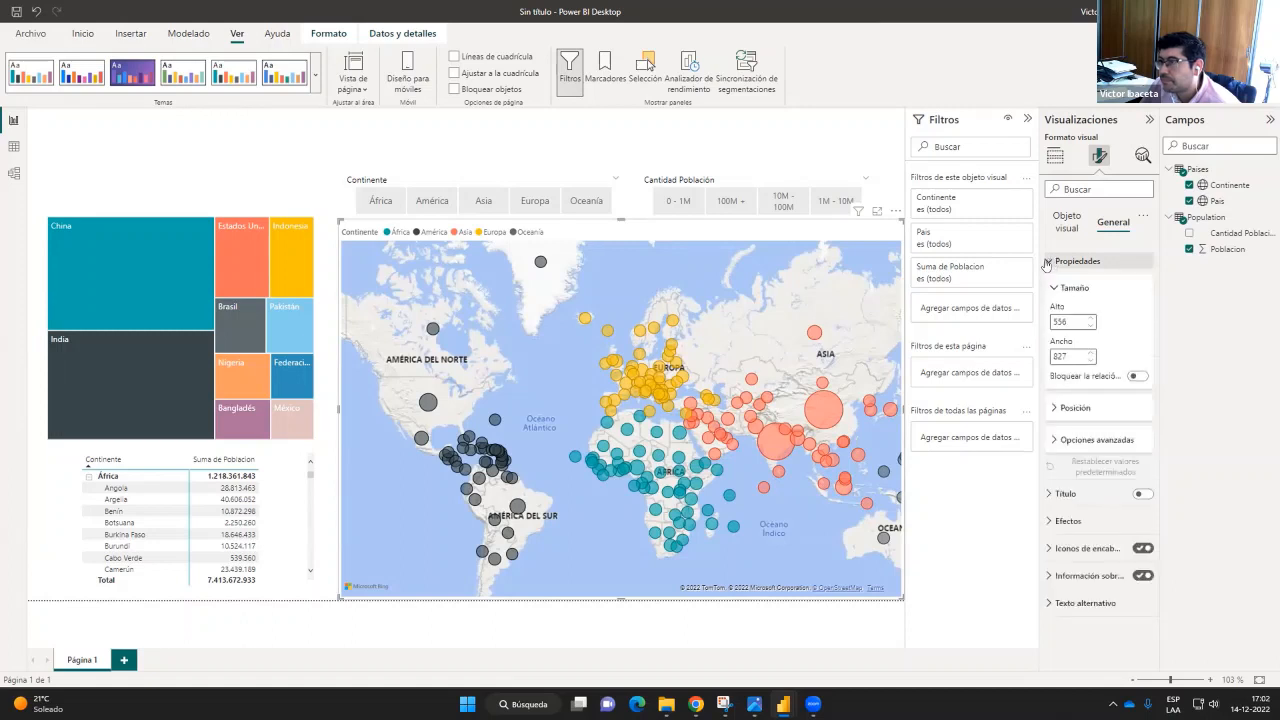
{"action": "left_click", "coordinate": [1050, 262]}
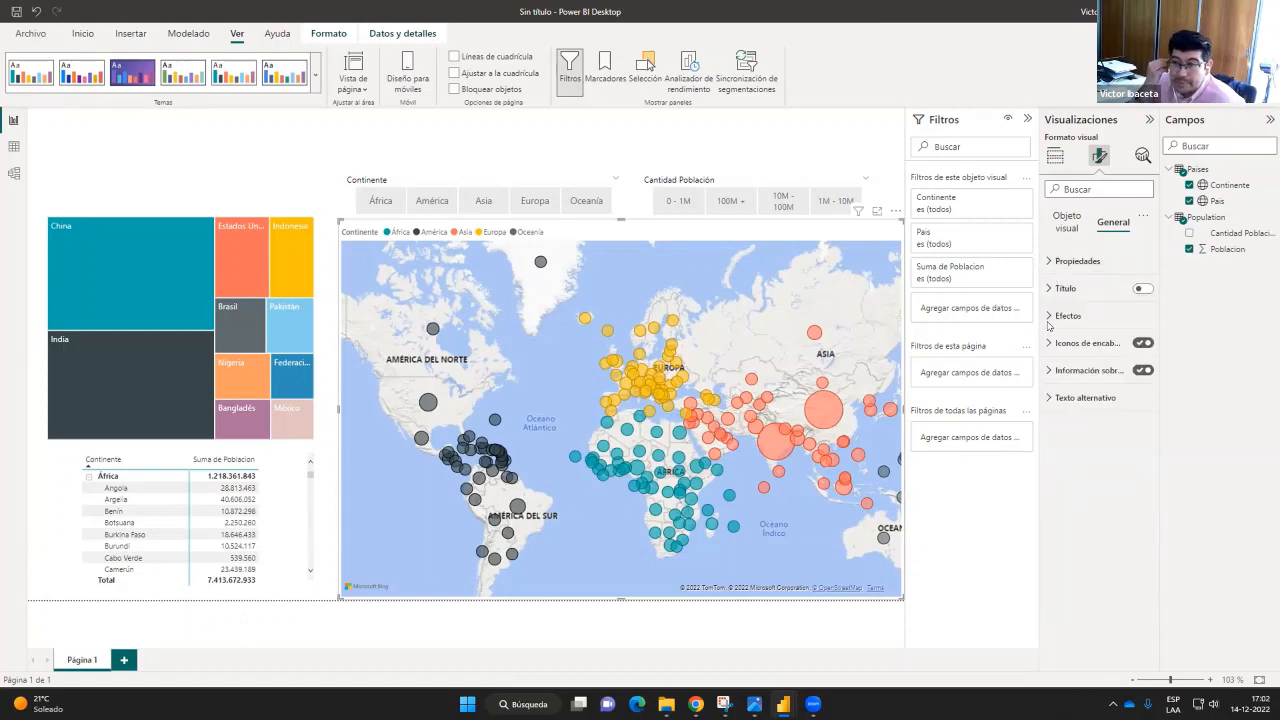
{"action": "left_click", "coordinate": [1066, 244]}
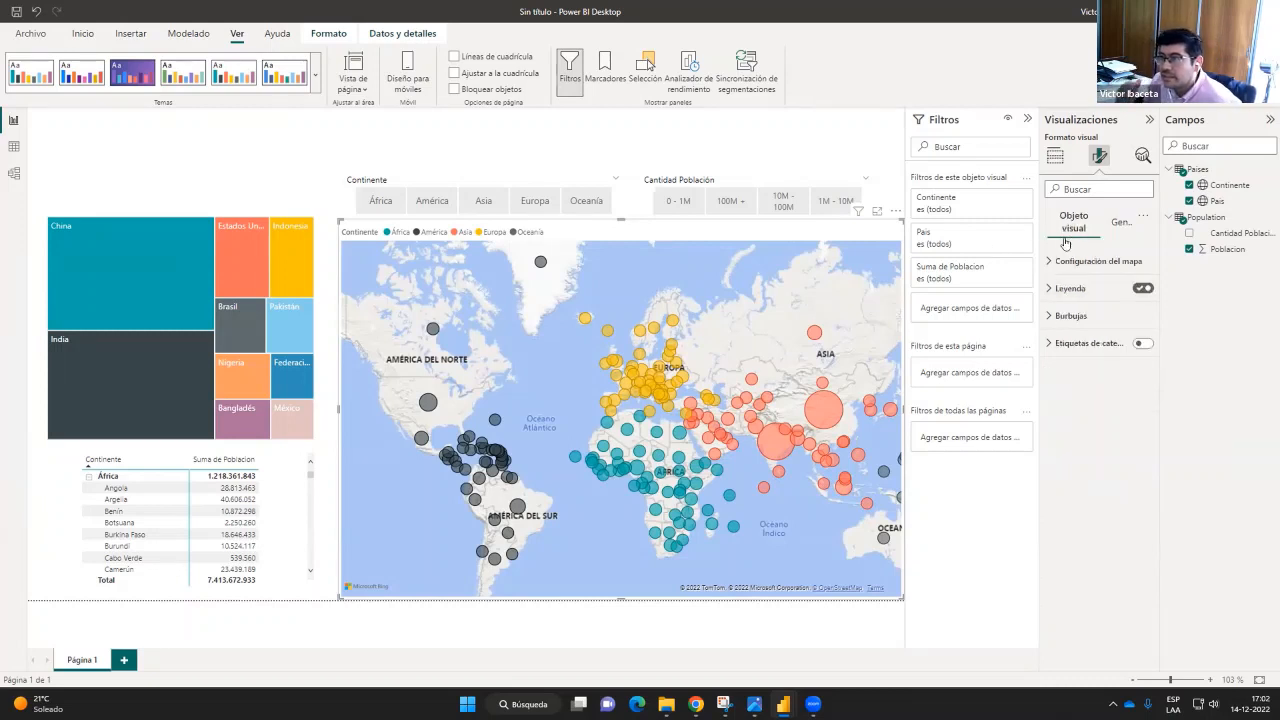
{"action": "left_click", "coordinate": [1051, 264]}
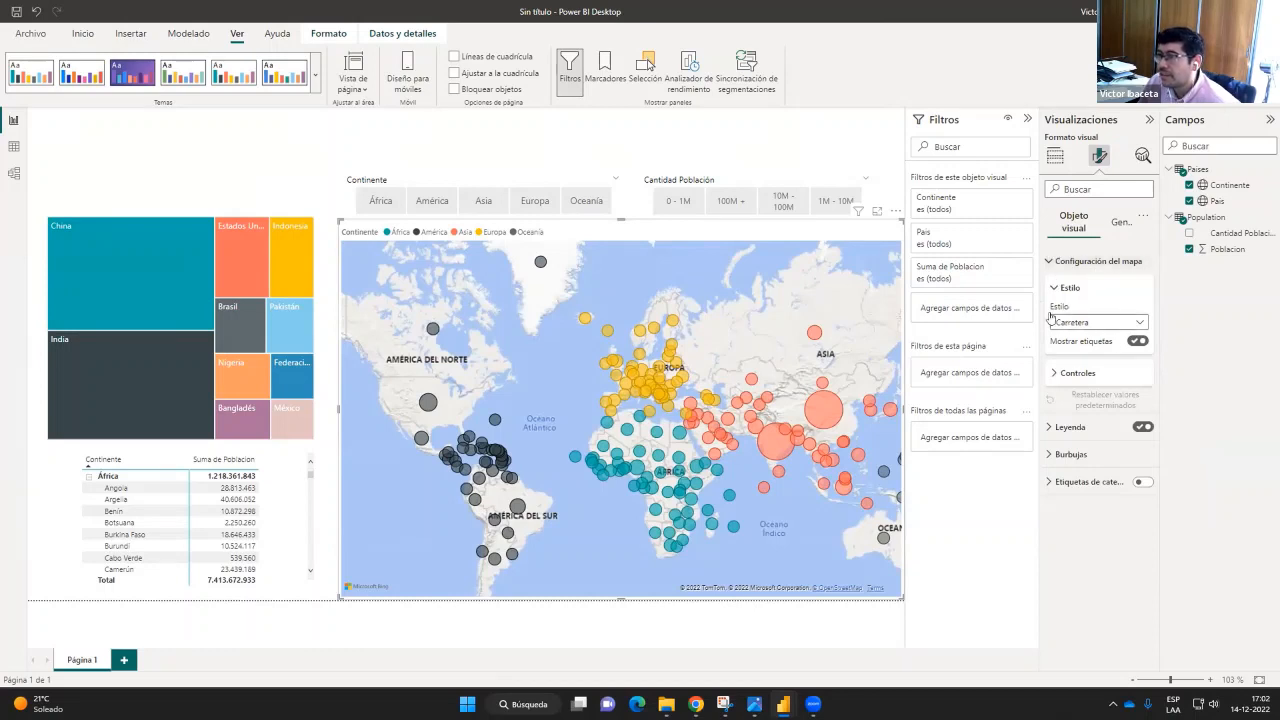
{"action": "left_click", "coordinate": [1138, 325]}
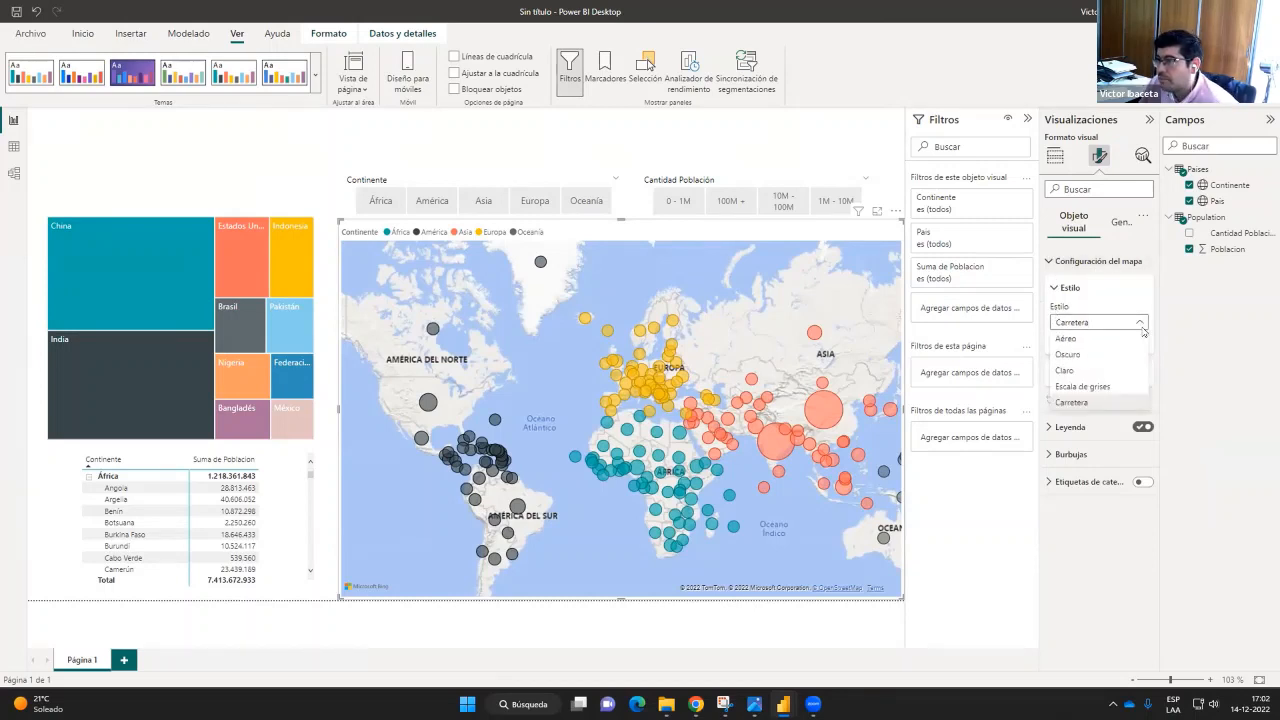
{"action": "left_click", "coordinate": [1110, 386]}
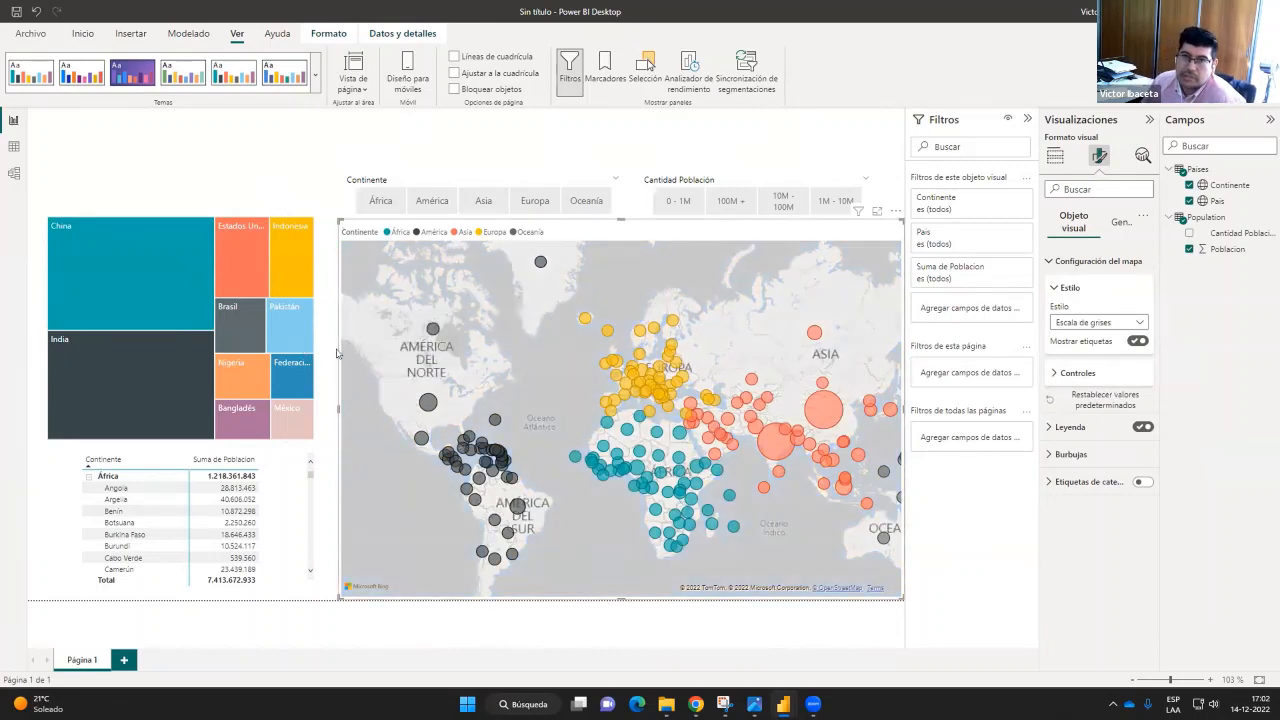
Move the Continente and Cantidad Población slicers slightly higher on the page to free space above the map
{"action": "left_click", "coordinate": [258, 178]}
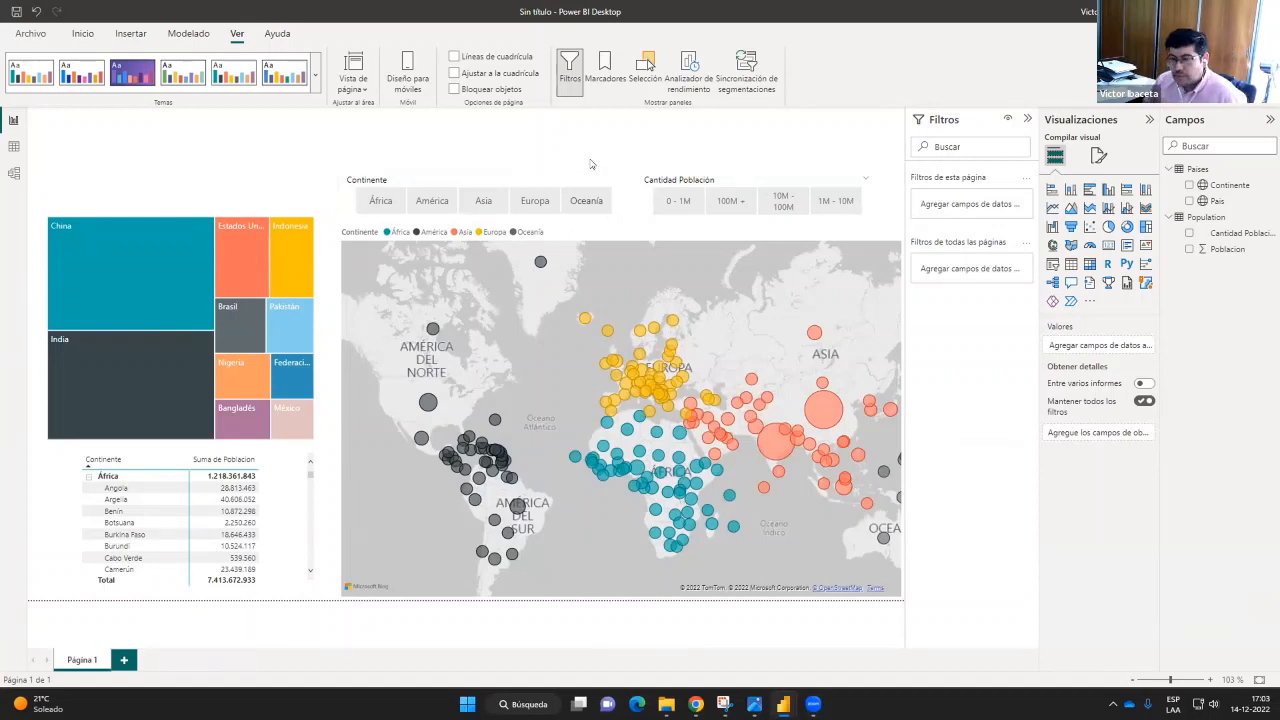
{"action": "left_click_drag", "start_coordinate": [430, 180], "coordinate": [428, 161]}
{"action": "left_click_drag", "start_coordinate": [706, 176], "coordinate": [707, 157]}
Extend the population map's top edge up toward the slicers and pull its left edge slightly inward
{"action": "left_click", "coordinate": [620, 222]}
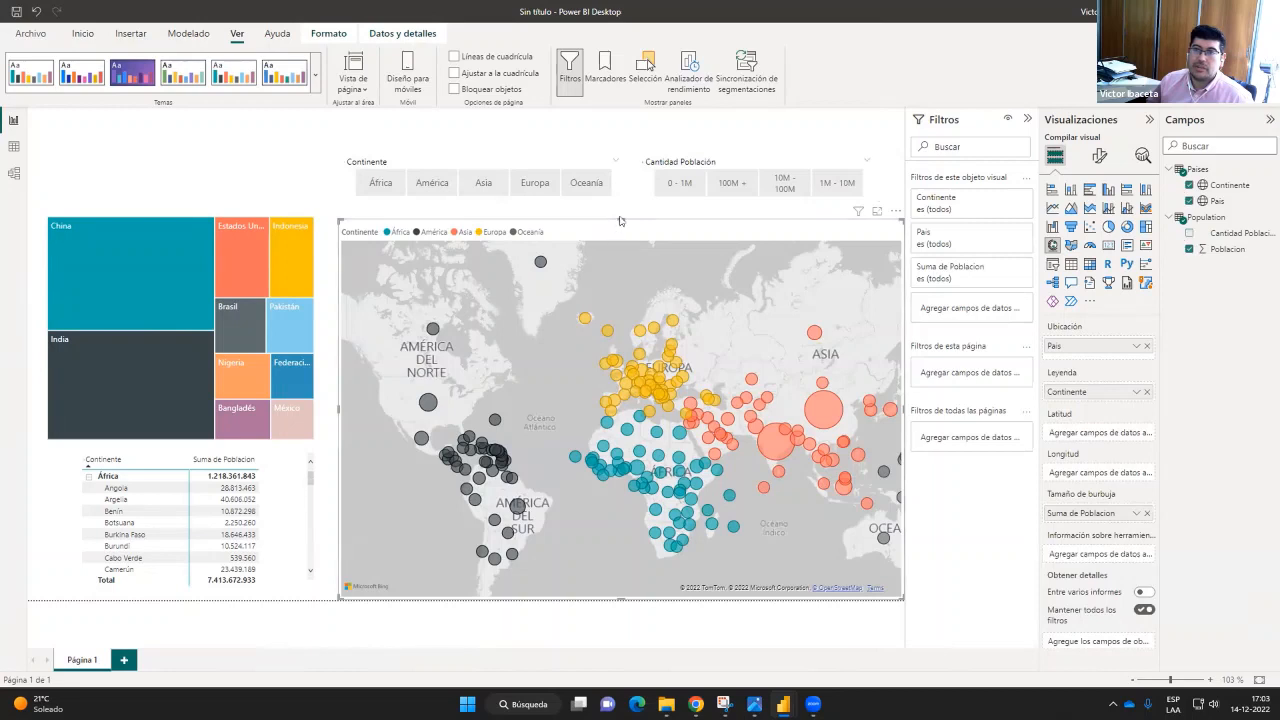
{"action": "left_click_drag", "start_coordinate": [621, 214], "coordinate": [624, 207]}
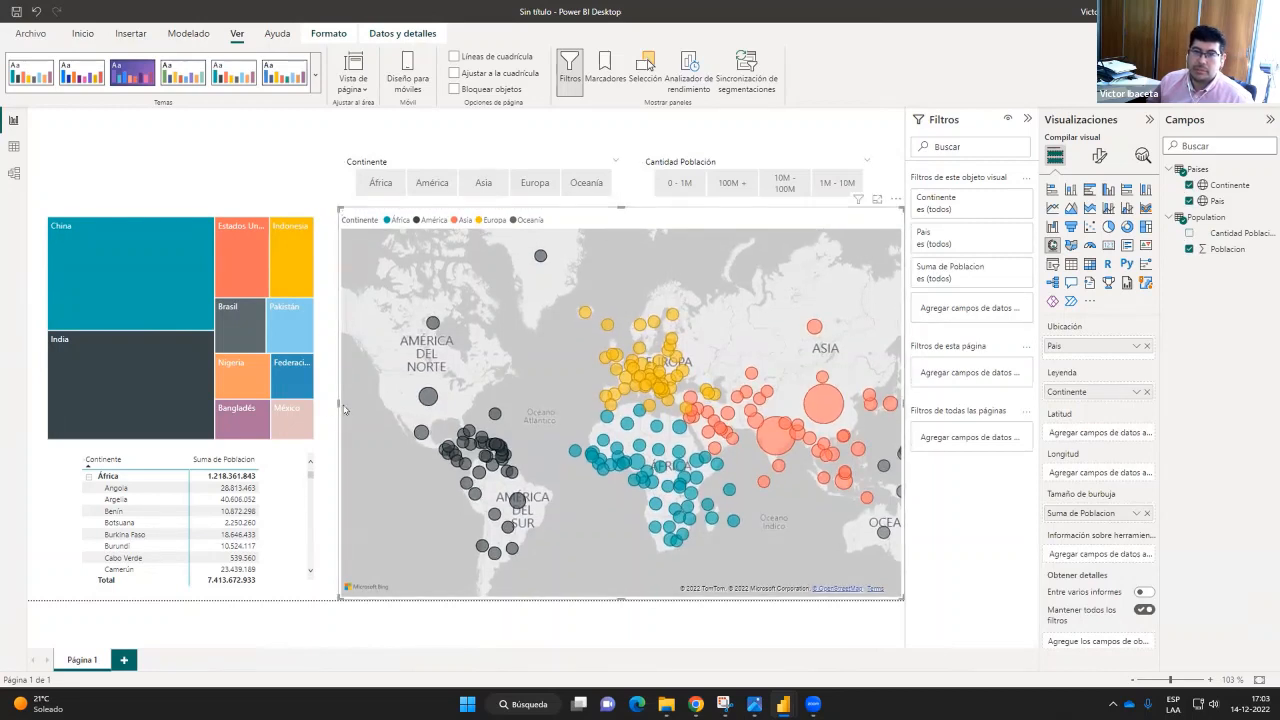
{"action": "left_click_drag", "start_coordinate": [333, 403], "coordinate": [345, 402]}
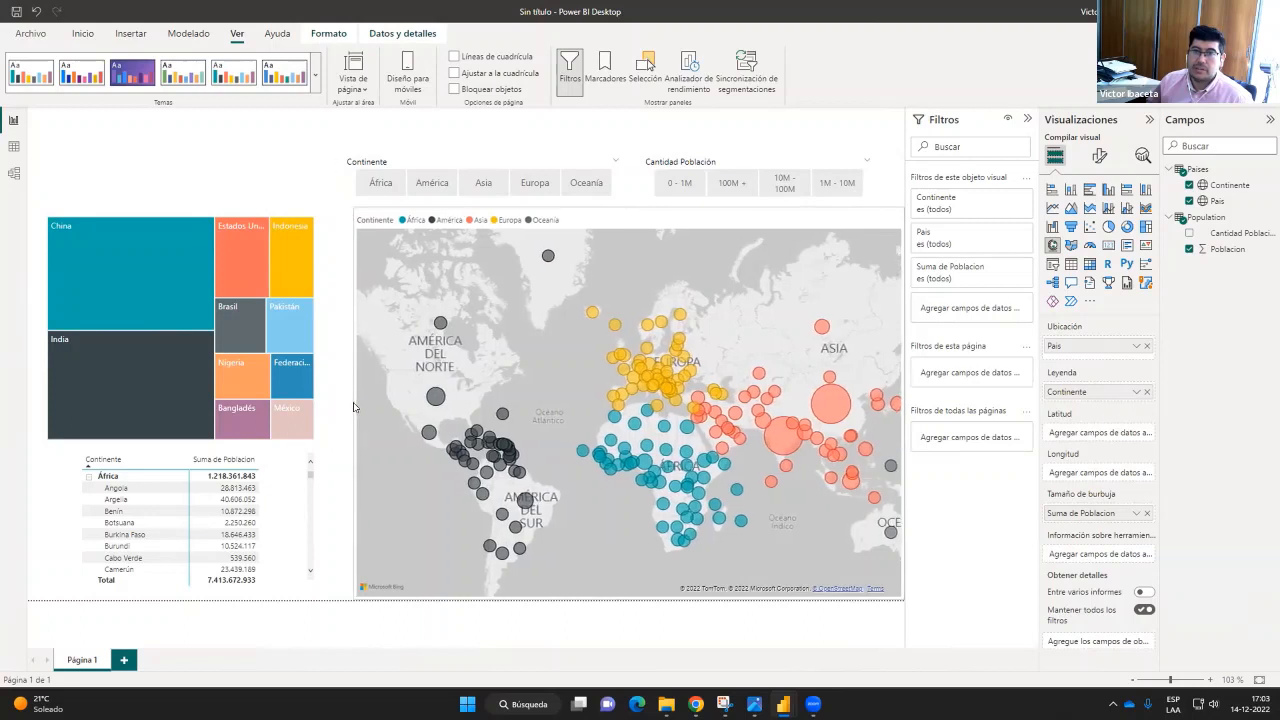
Enlarge the country treemap from its upper-right corner so it reaches close to the population map
{"action": "left_click", "coordinate": [195, 209]}
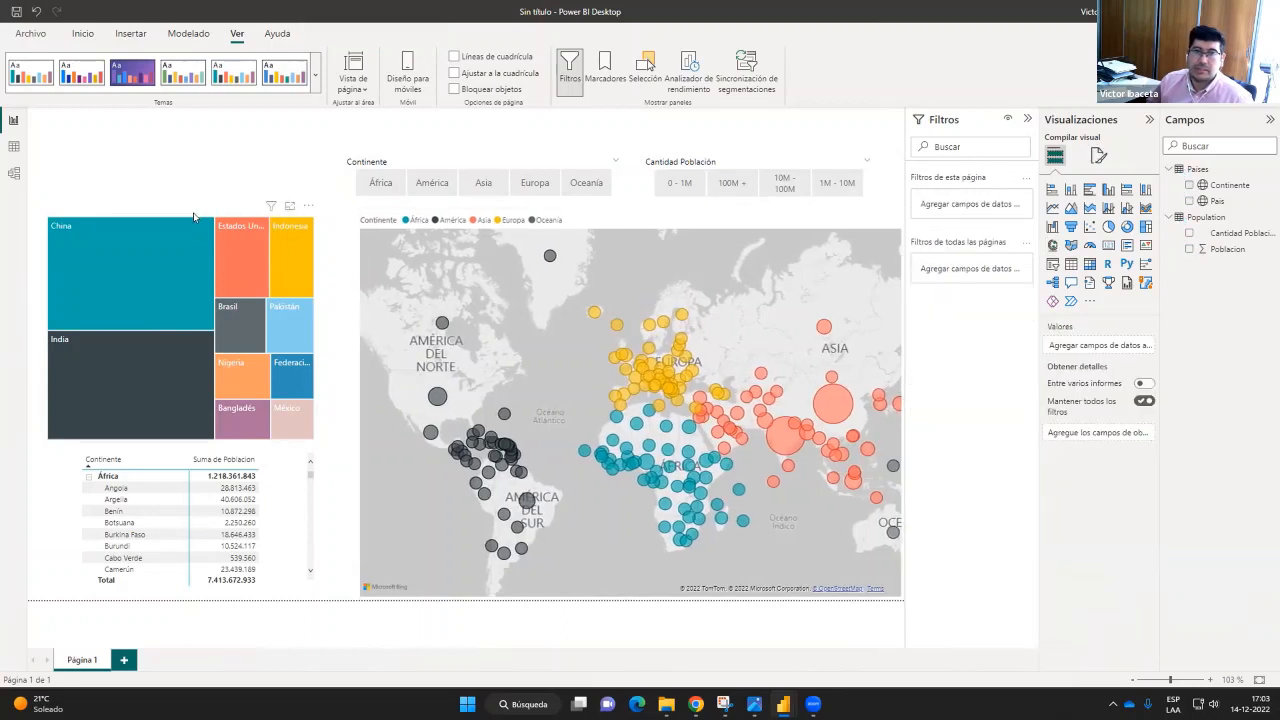
{"action": "left_click", "coordinate": [272, 249]}
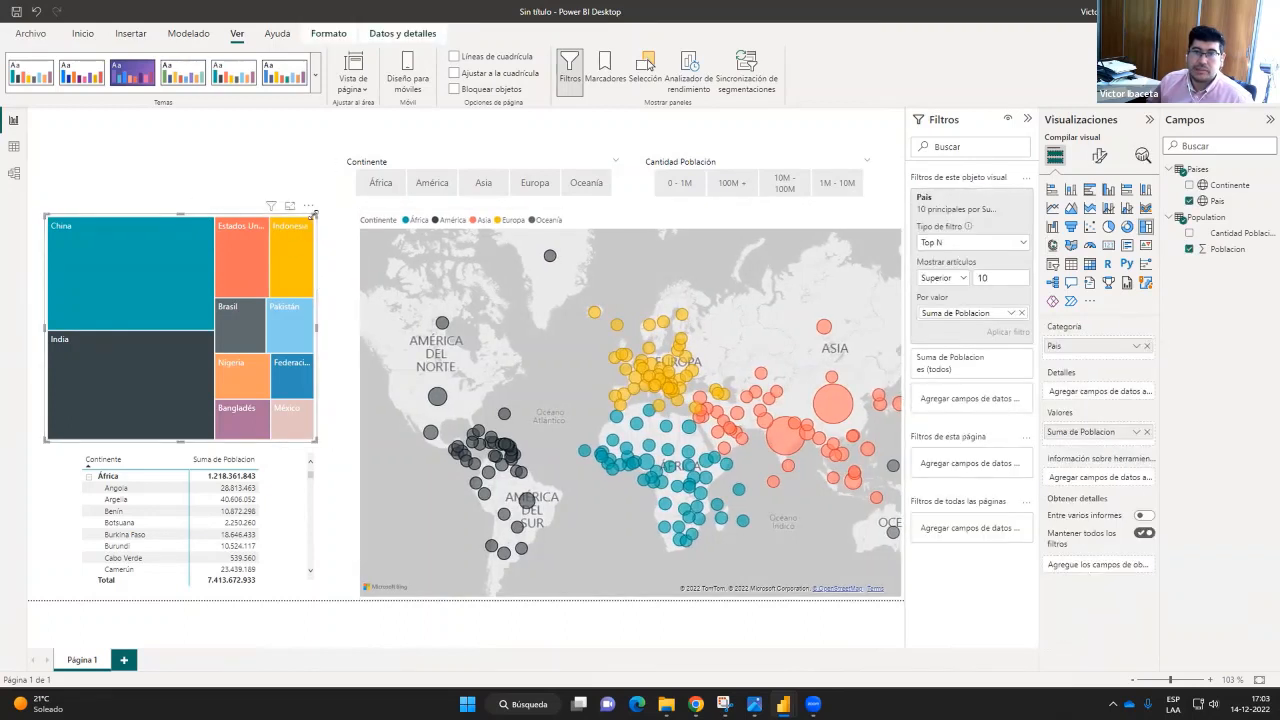
{"action": "left_click_drag", "start_coordinate": [313, 215], "coordinate": [348, 201]}
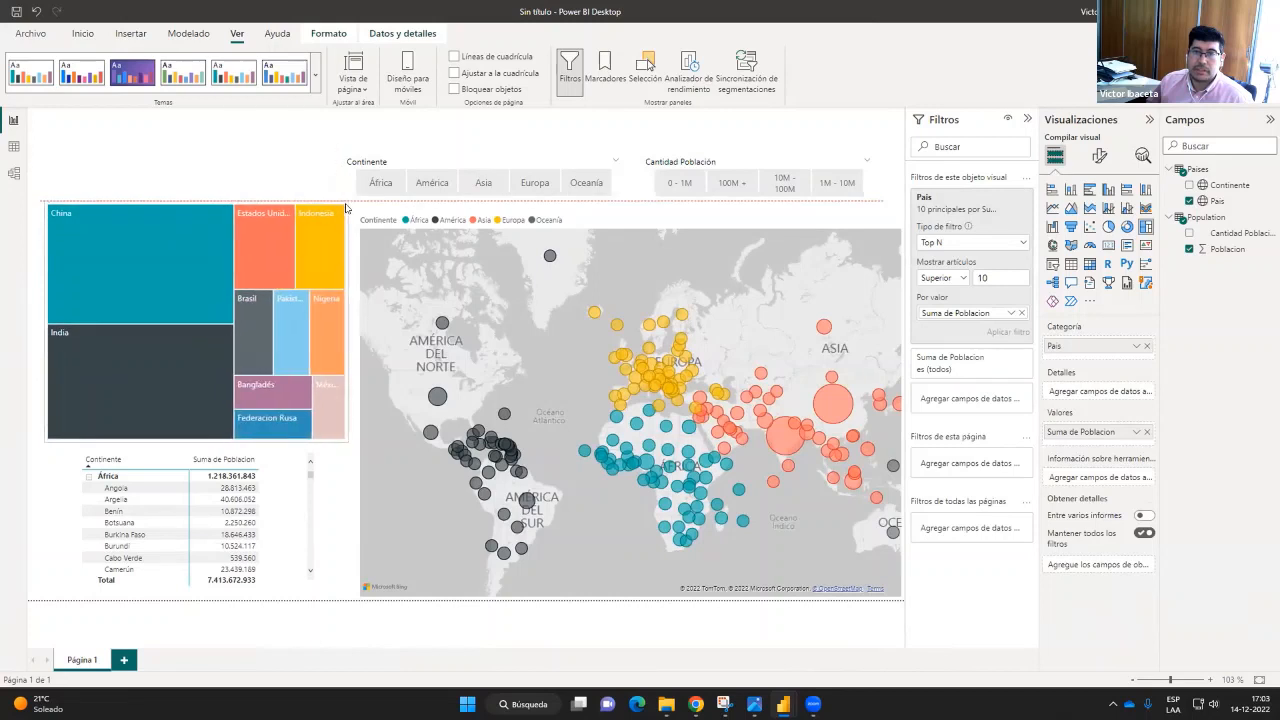
Sort the population matrix by Continente in descending order, and narrow it to sit flush with the treemap's right edge
{"action": "left_click", "coordinate": [270, 469]}
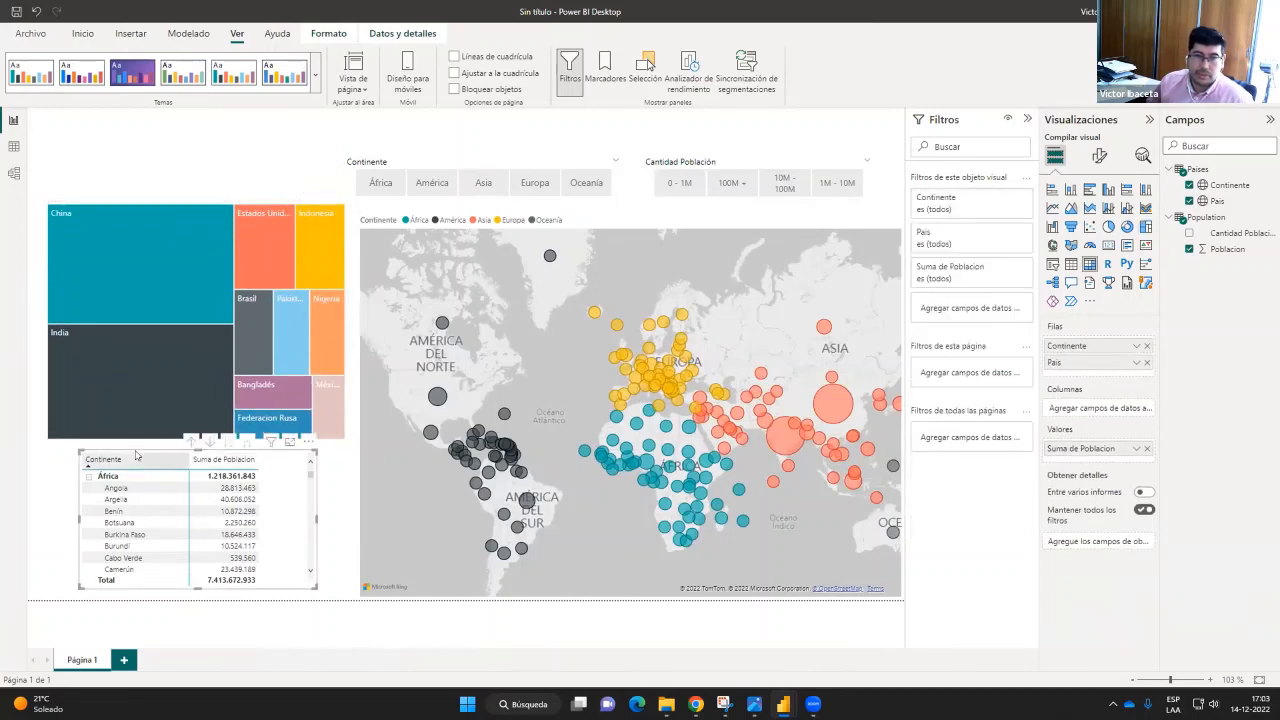
{"action": "left_click", "coordinate": [95, 458]}
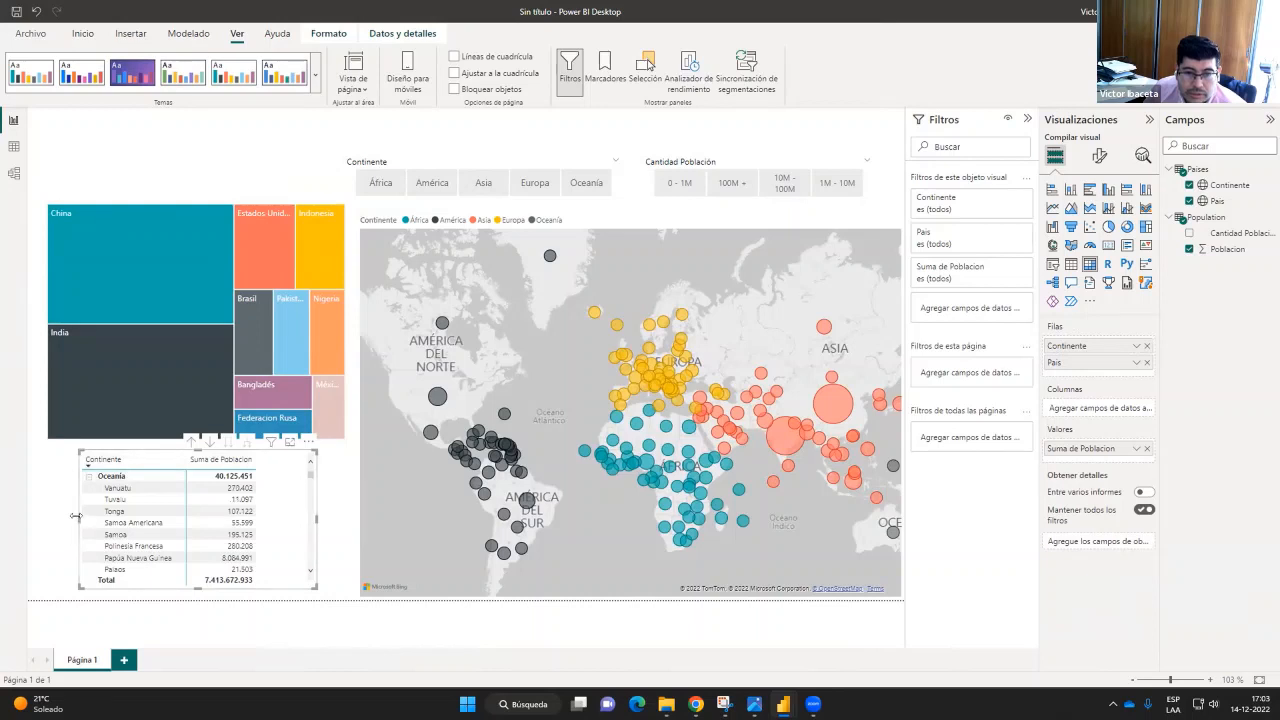
{"action": "left_click_drag", "start_coordinate": [75, 516], "coordinate": [123, 516]}
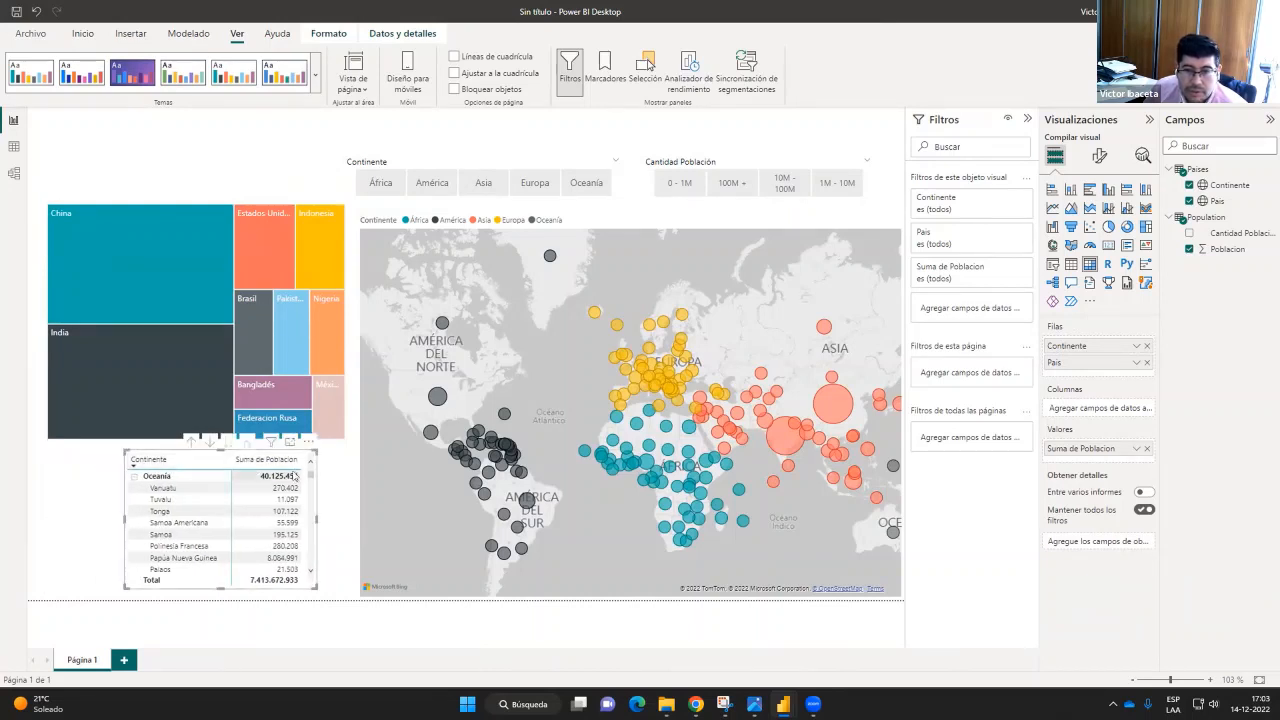
{"action": "left_click_drag", "start_coordinate": [185, 447], "coordinate": [220, 447]}
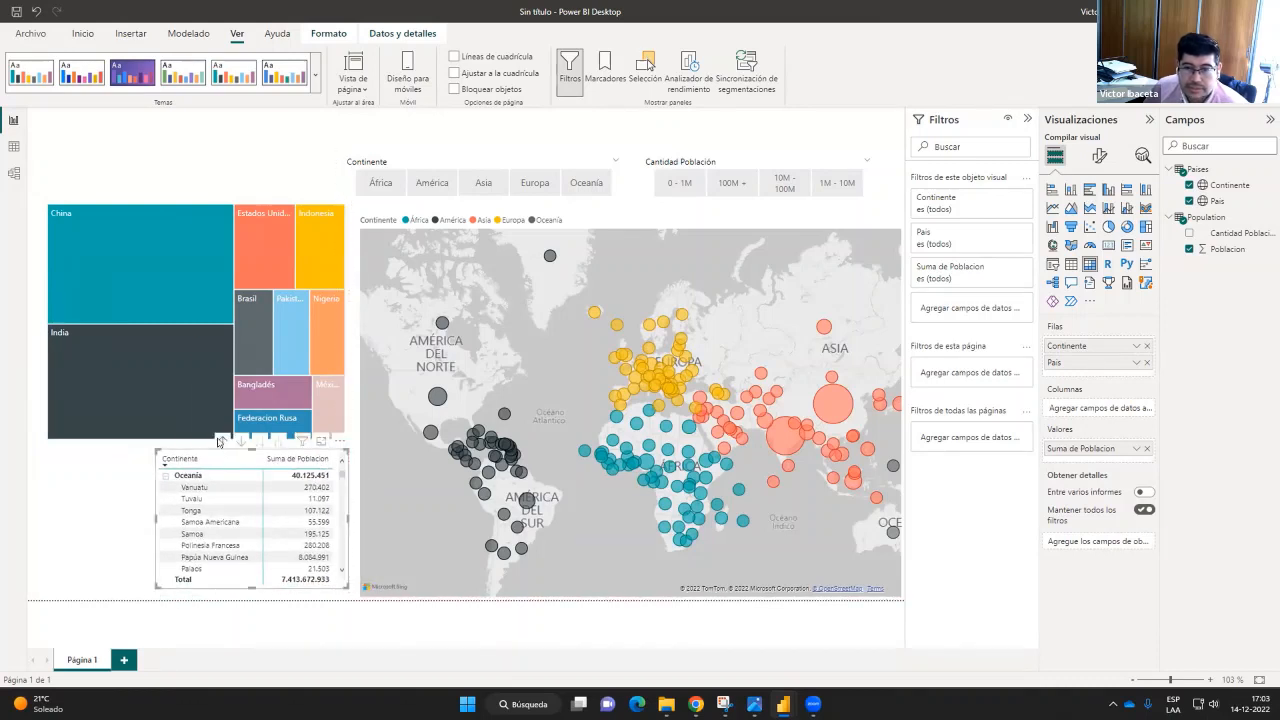
{"action": "left_click", "coordinate": [197, 145]}
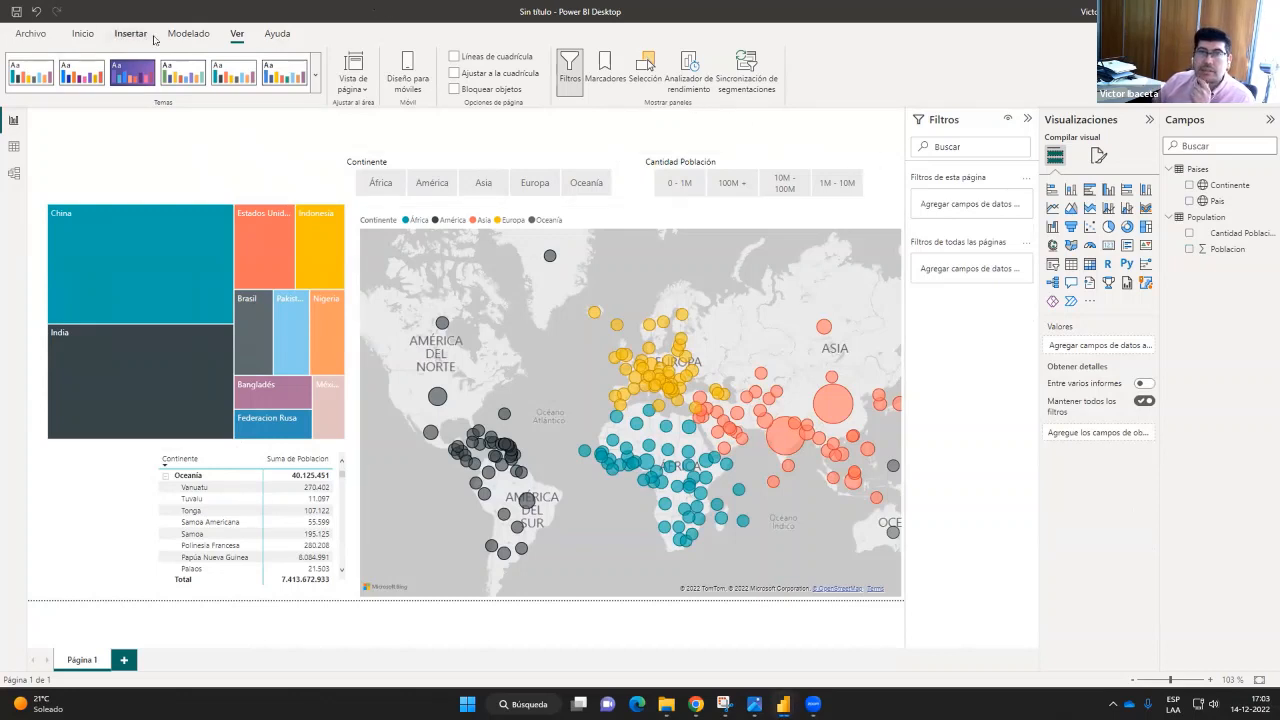
{"action": "left_click", "coordinate": [83, 33]}
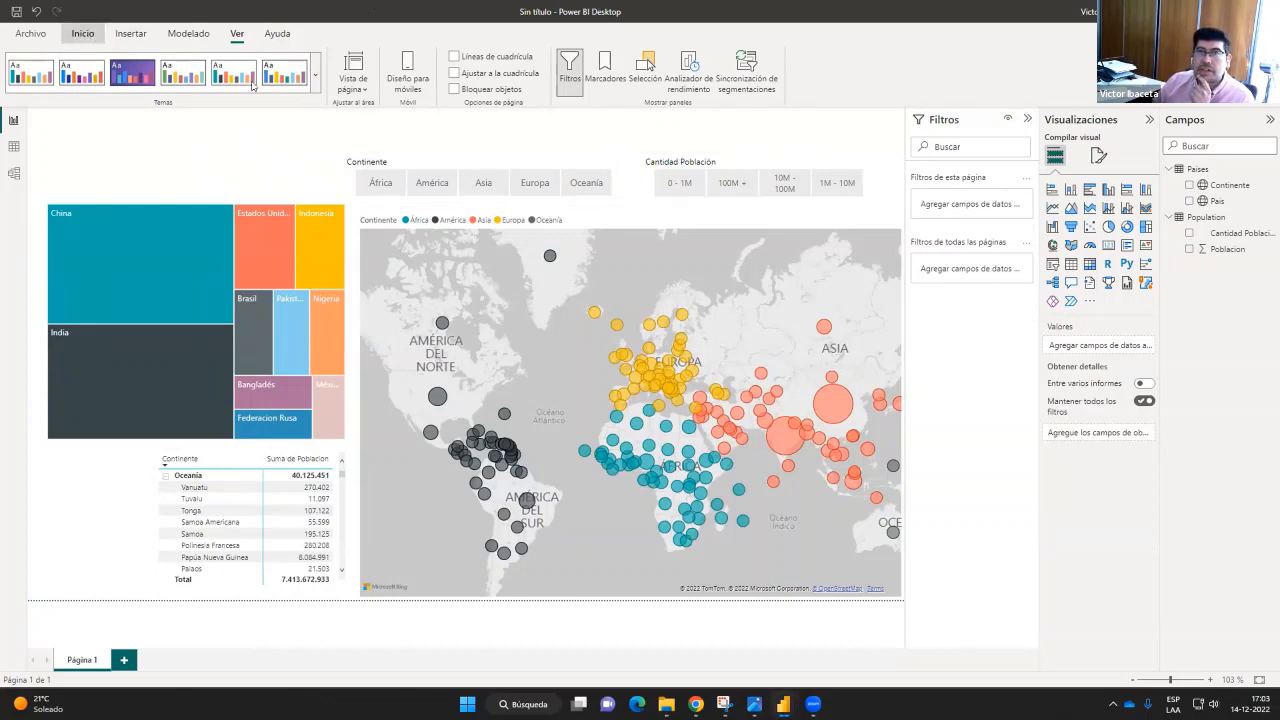
{"action": "left_click", "coordinate": [130, 34]}
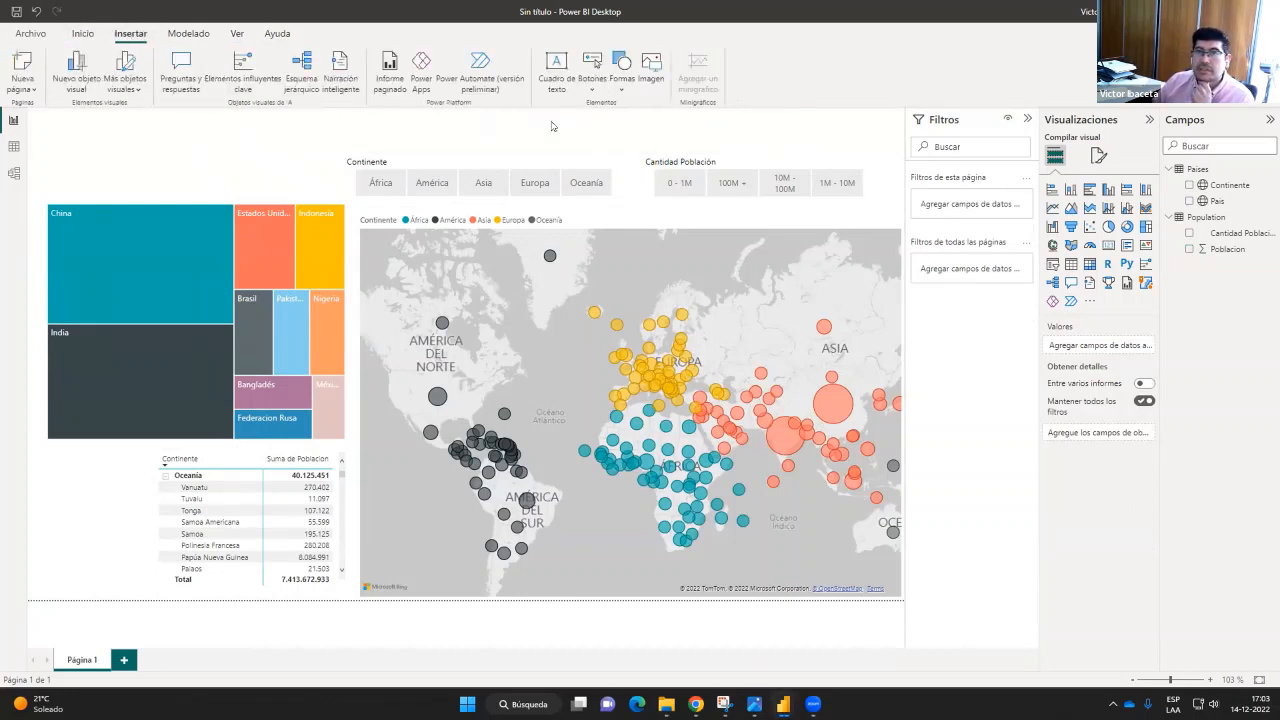
{"action": "left_click", "coordinate": [622, 70]}
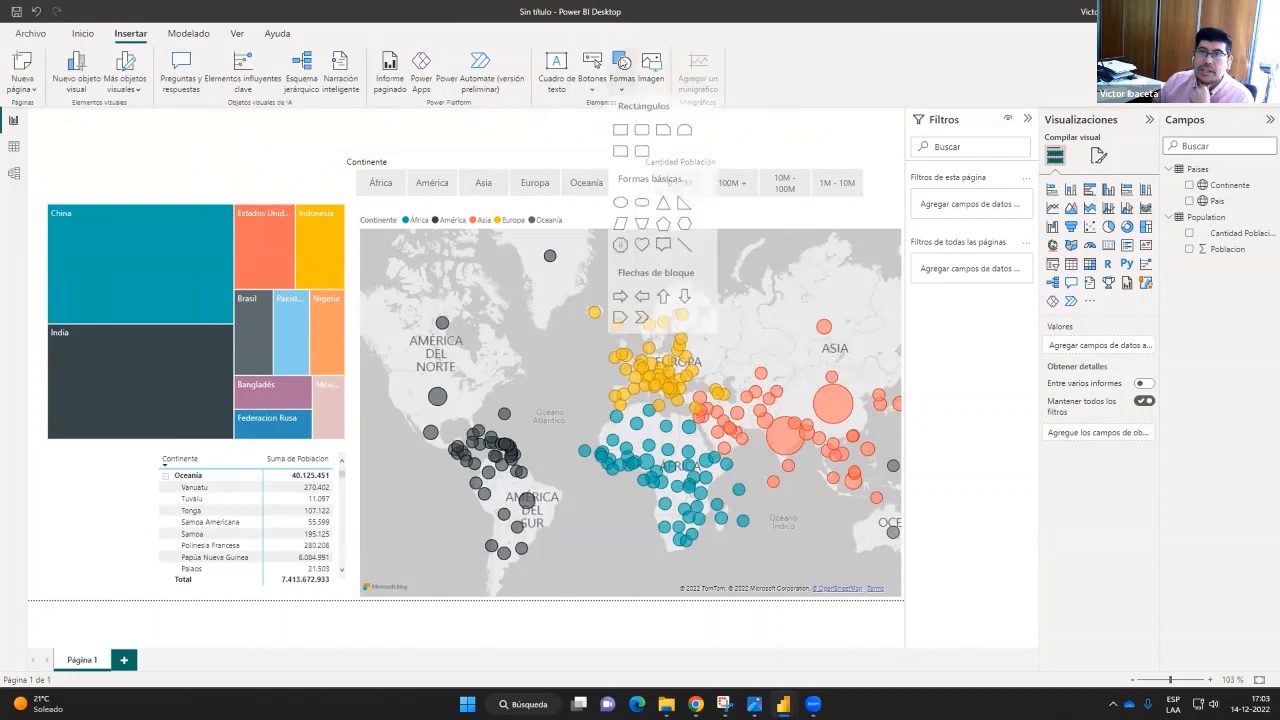
{"action": "left_click", "coordinate": [622, 135]}
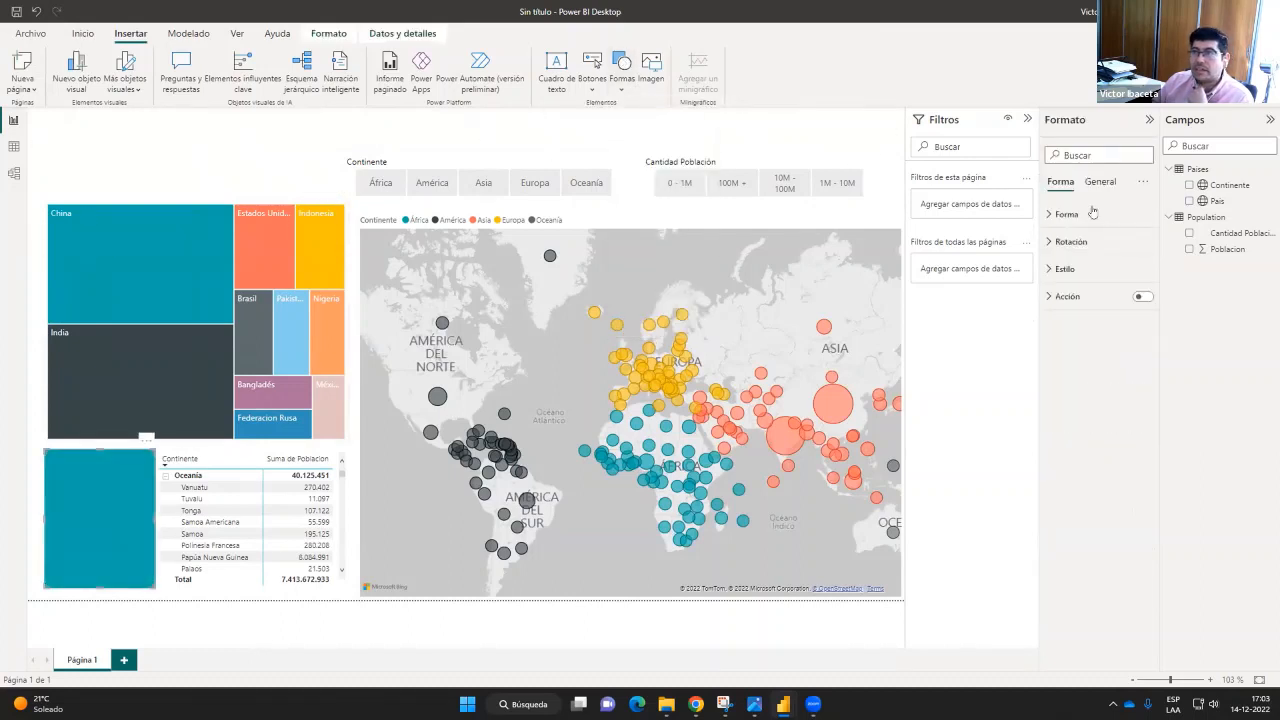
{"action": "left_click", "coordinate": [100, 146]}
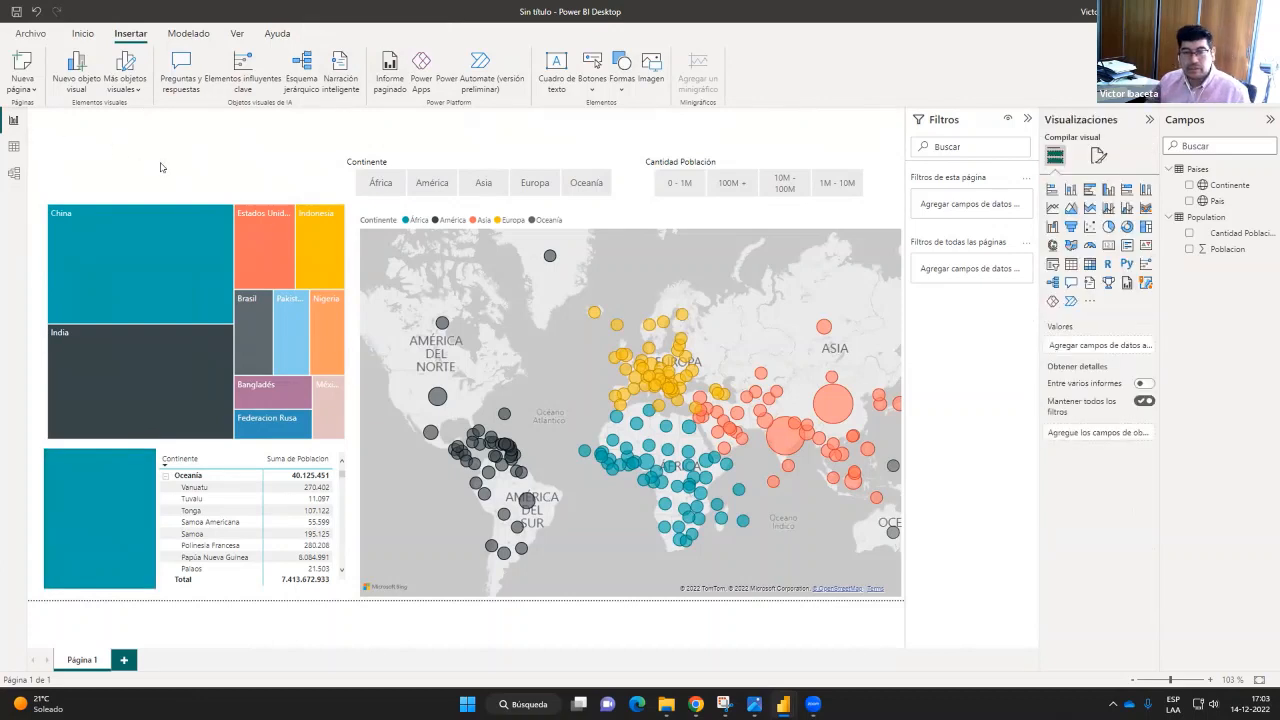
{"action": "key", "text": "ctrl+z"}
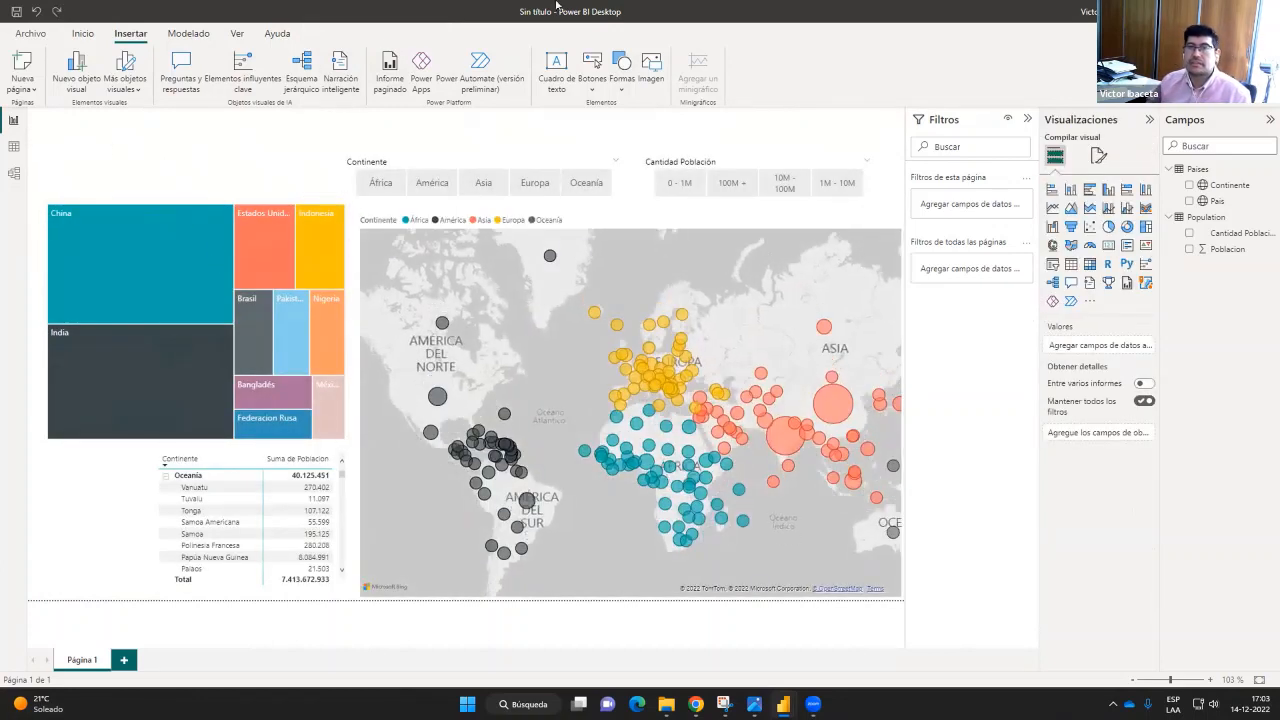
Insert a rectangle shape and fit it as a banner about 429 wide and 83 high above the country treemap
{"action": "left_click", "coordinate": [621, 70]}
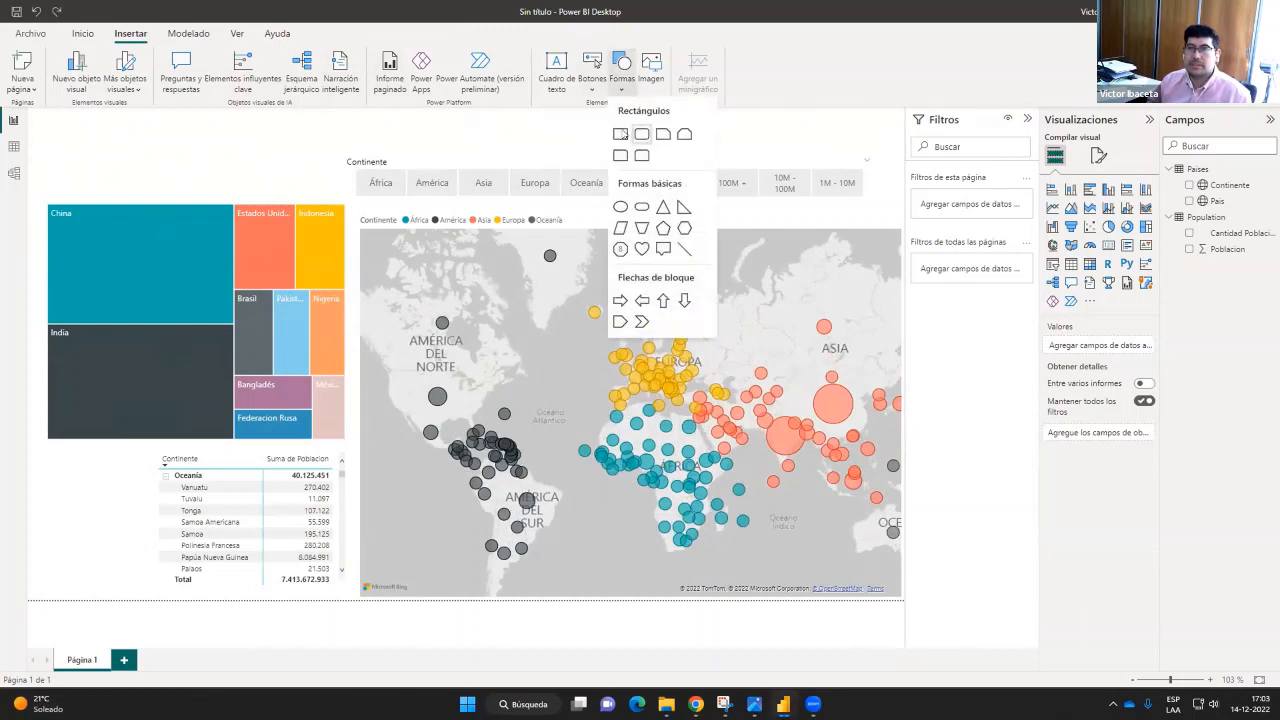
{"action": "left_click", "coordinate": [620, 133]}
{"action": "left_click_drag", "start_coordinate": [75, 540], "coordinate": [70, 243]}
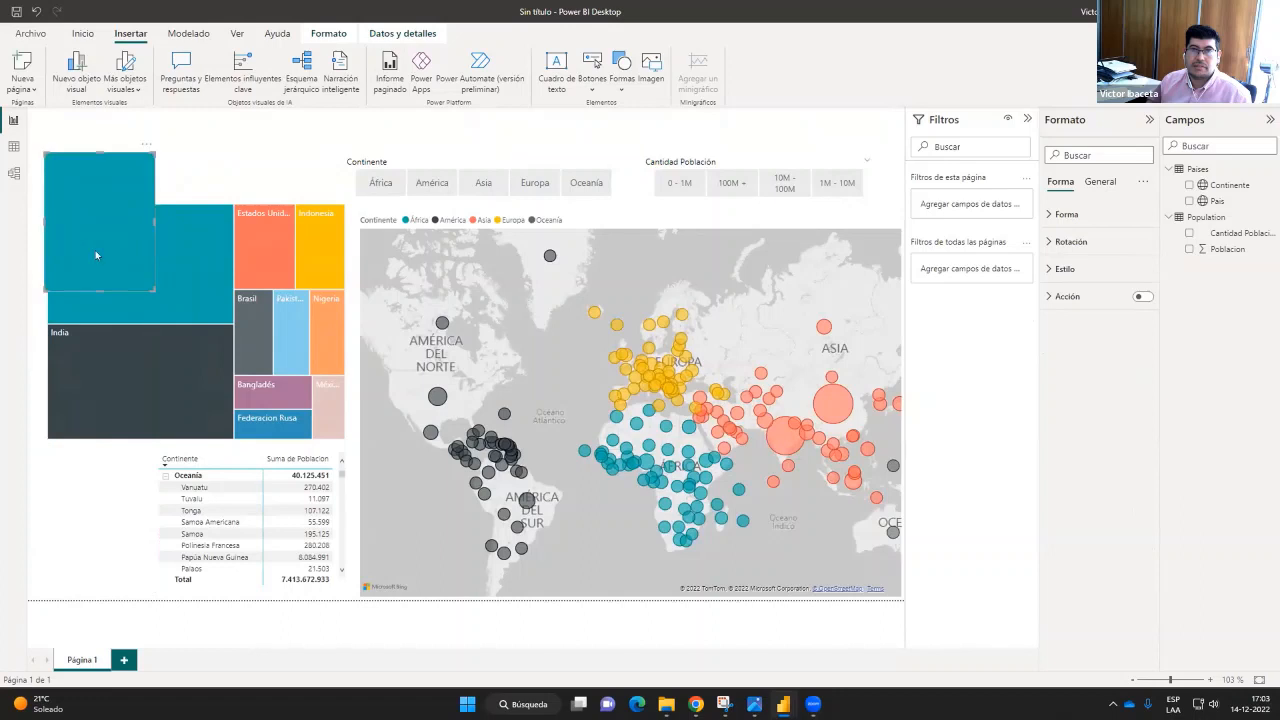
{"action": "left_click_drag", "start_coordinate": [149, 291], "coordinate": [337, 196]}
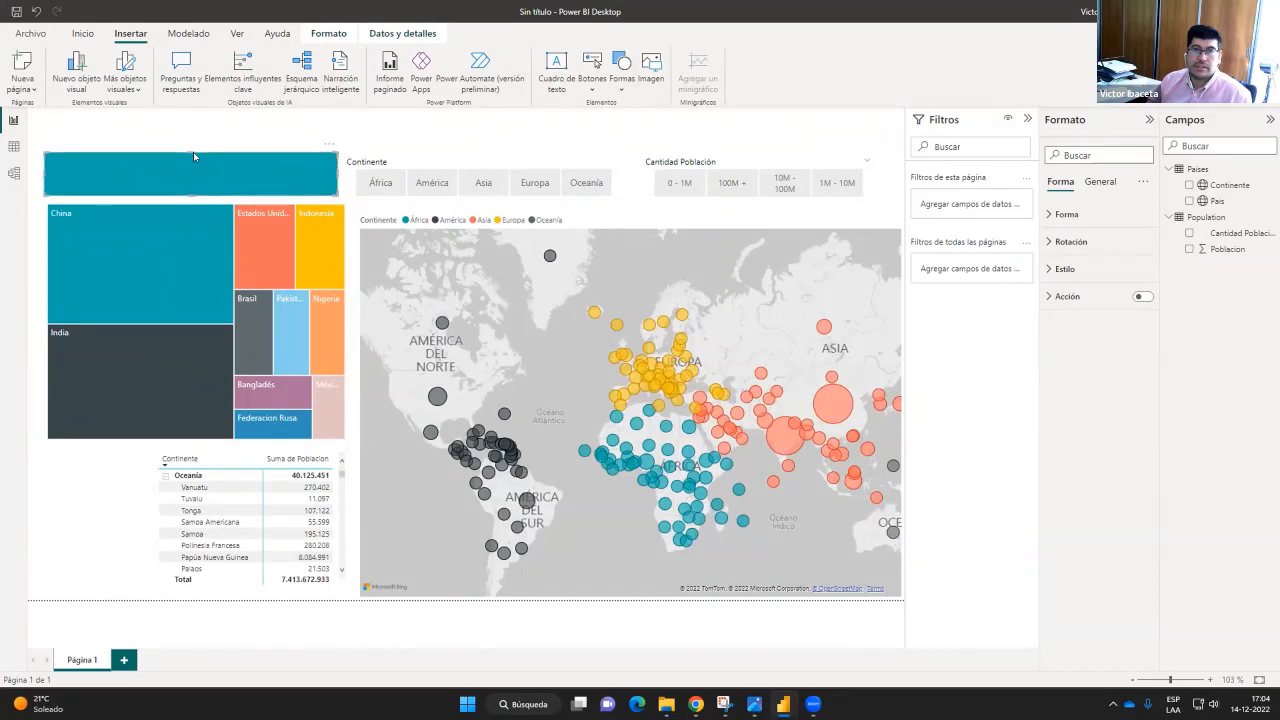
{"action": "left_click_drag", "start_coordinate": [192, 152], "coordinate": [193, 140]}
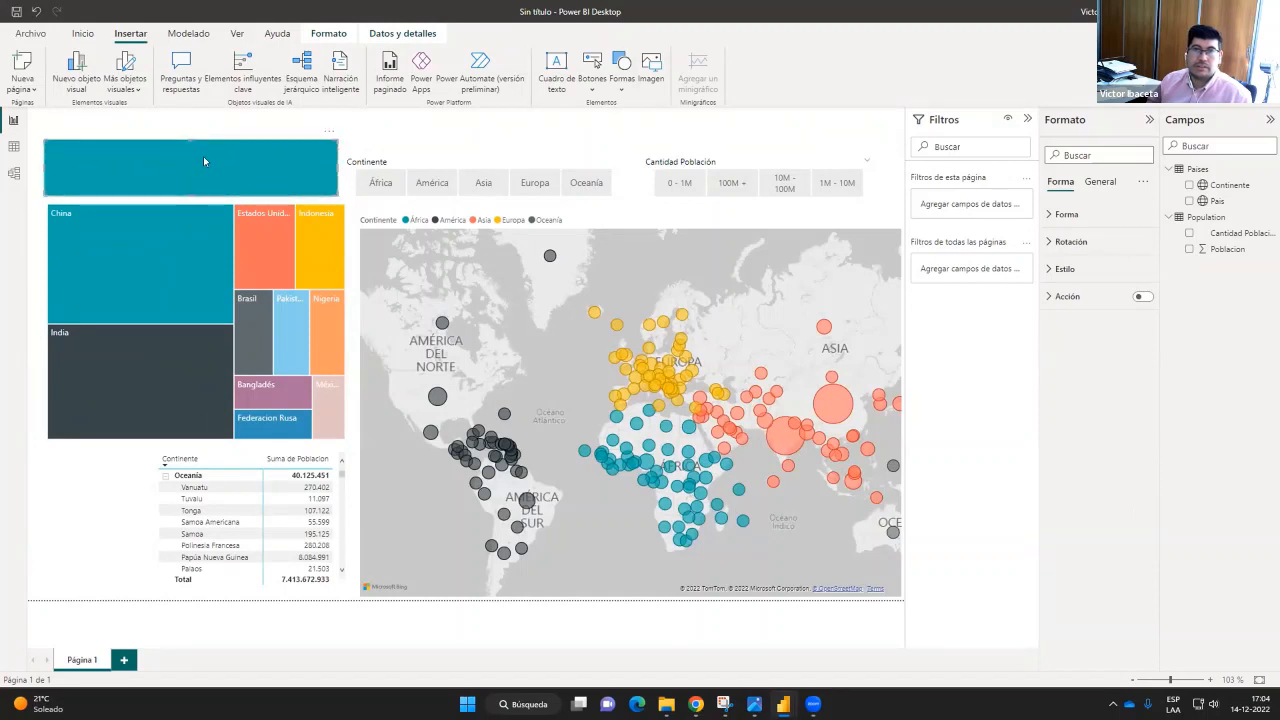
Turn on the banner rectangle's Fondo effect and set its colour to a medium grey shade of white
{"action": "left_click", "coordinate": [1068, 214]}
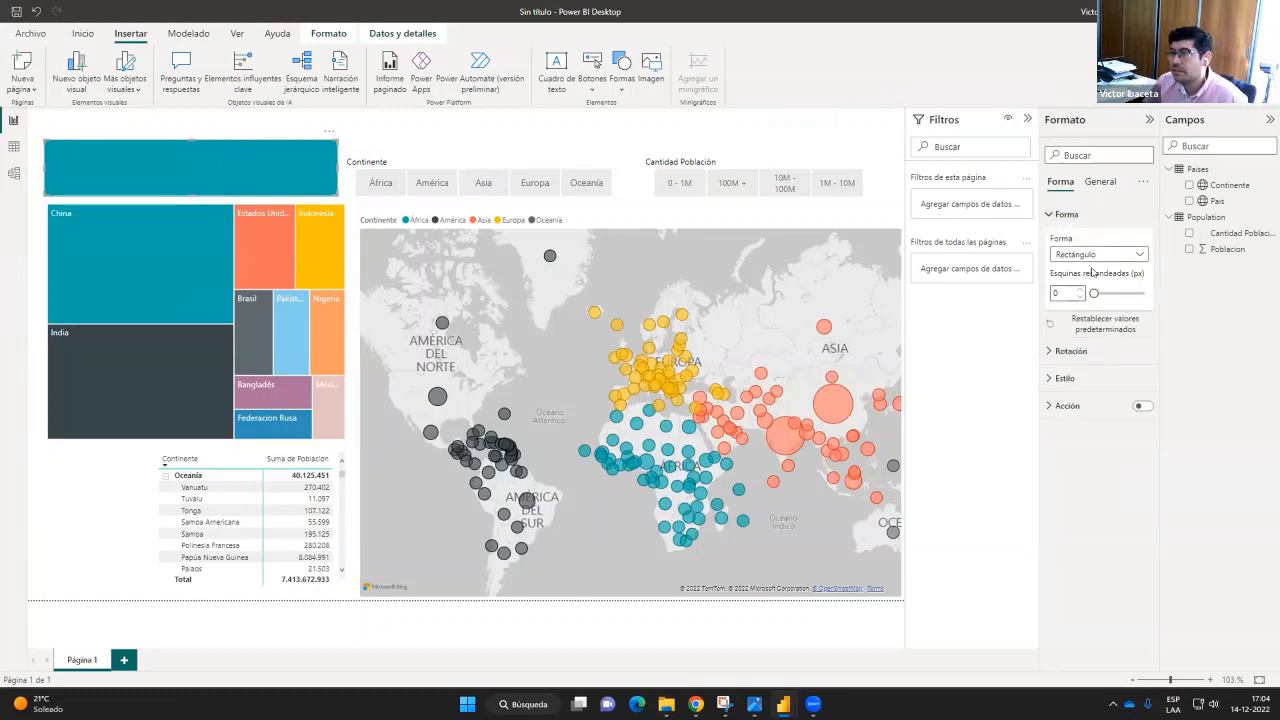
{"action": "left_click", "coordinate": [1060, 215]}
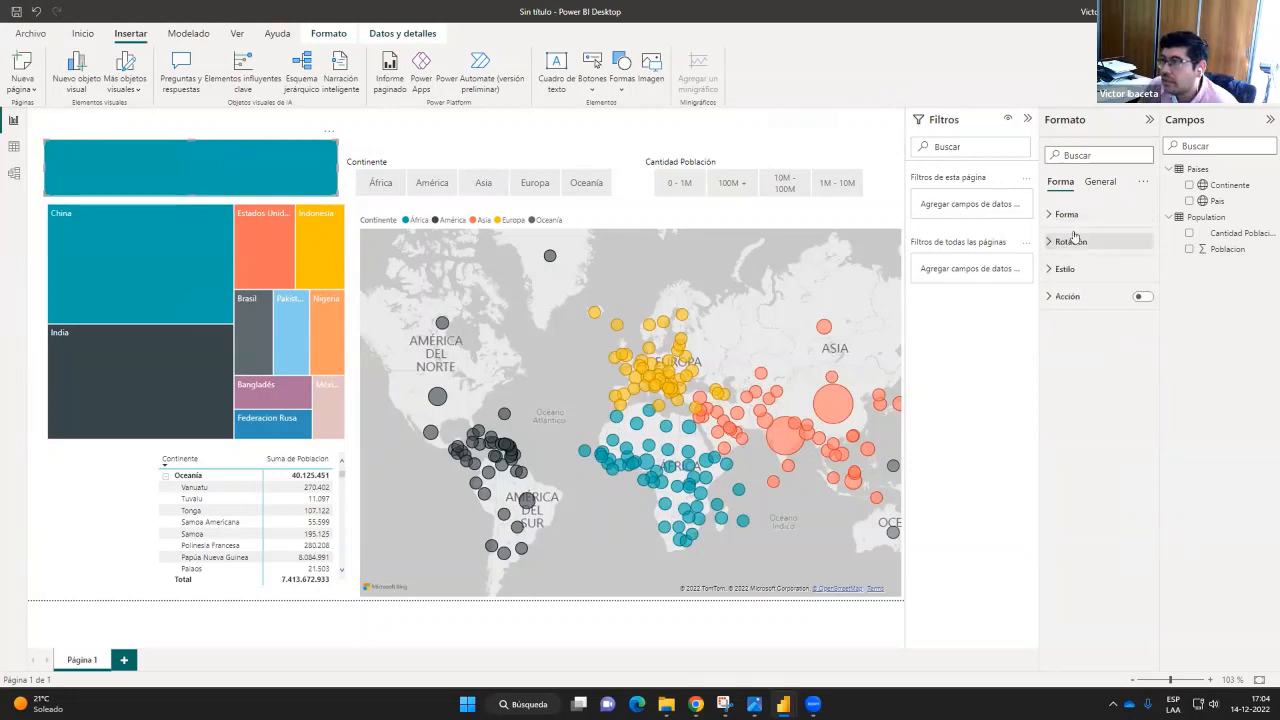
{"action": "left_click", "coordinate": [1106, 182]}
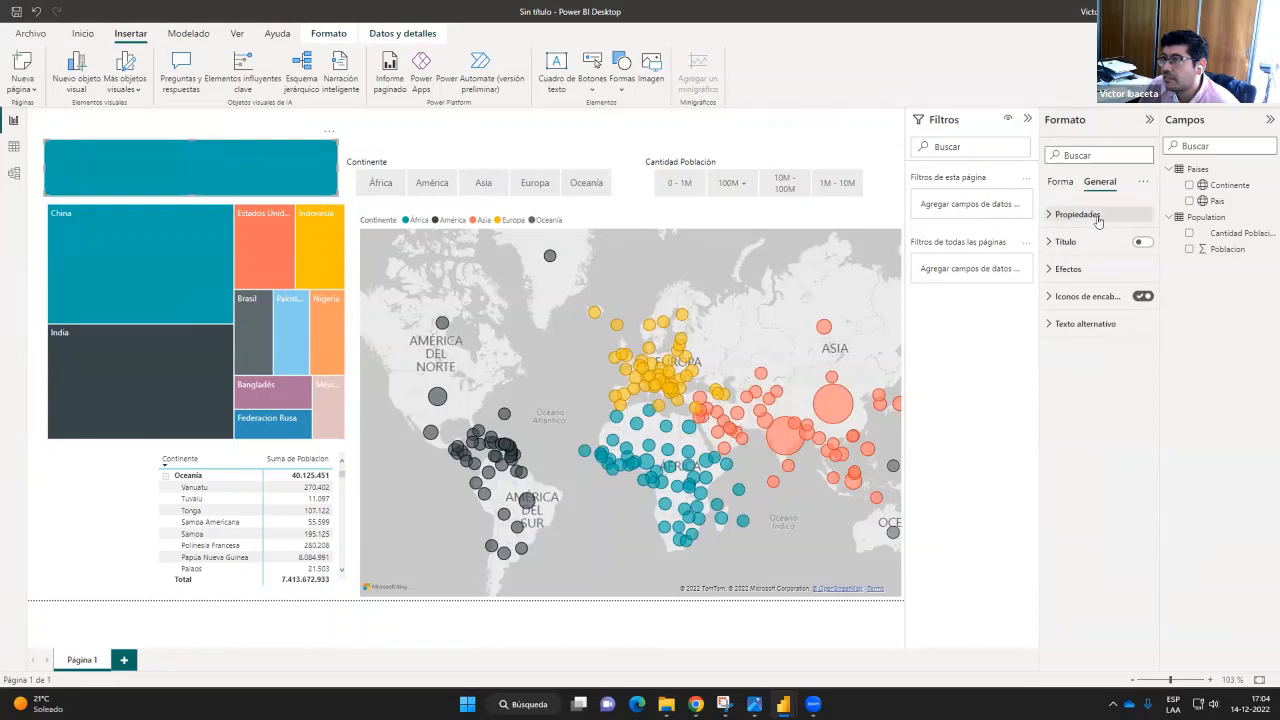
{"action": "left_click", "coordinate": [1092, 213]}
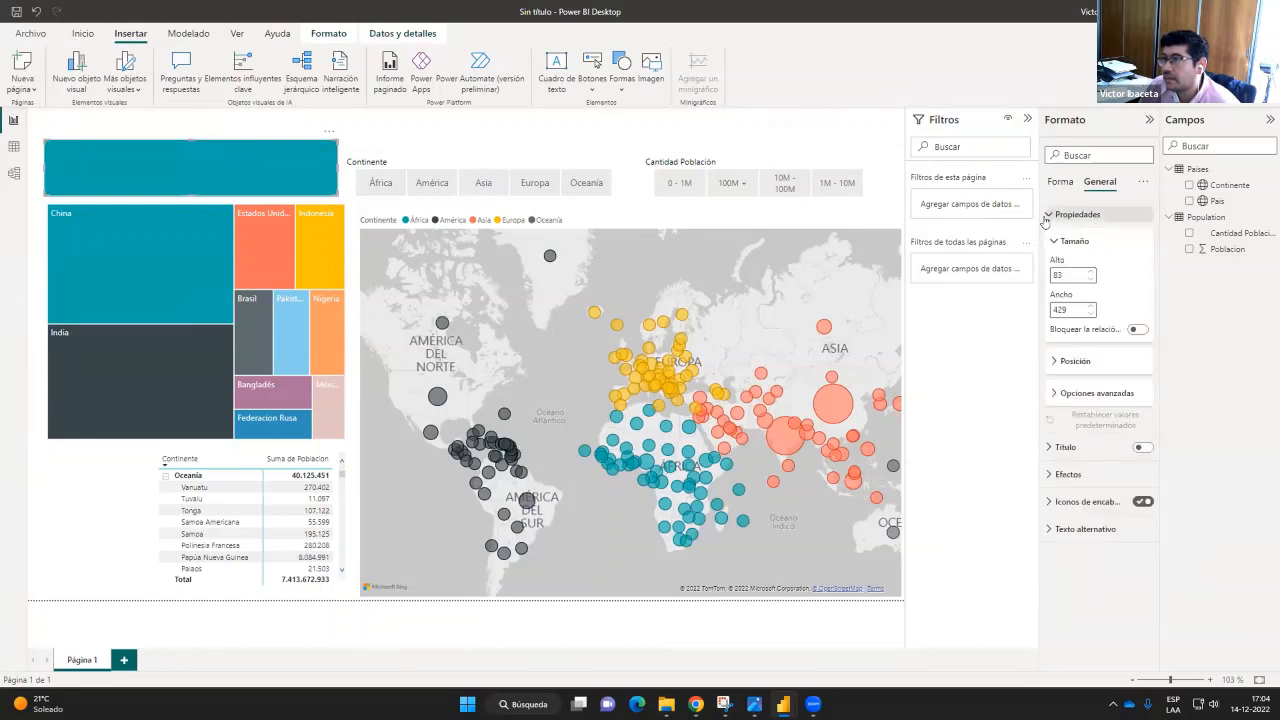
{"action": "left_click", "coordinate": [1048, 214]}
{"action": "left_click", "coordinate": [1049, 270]}
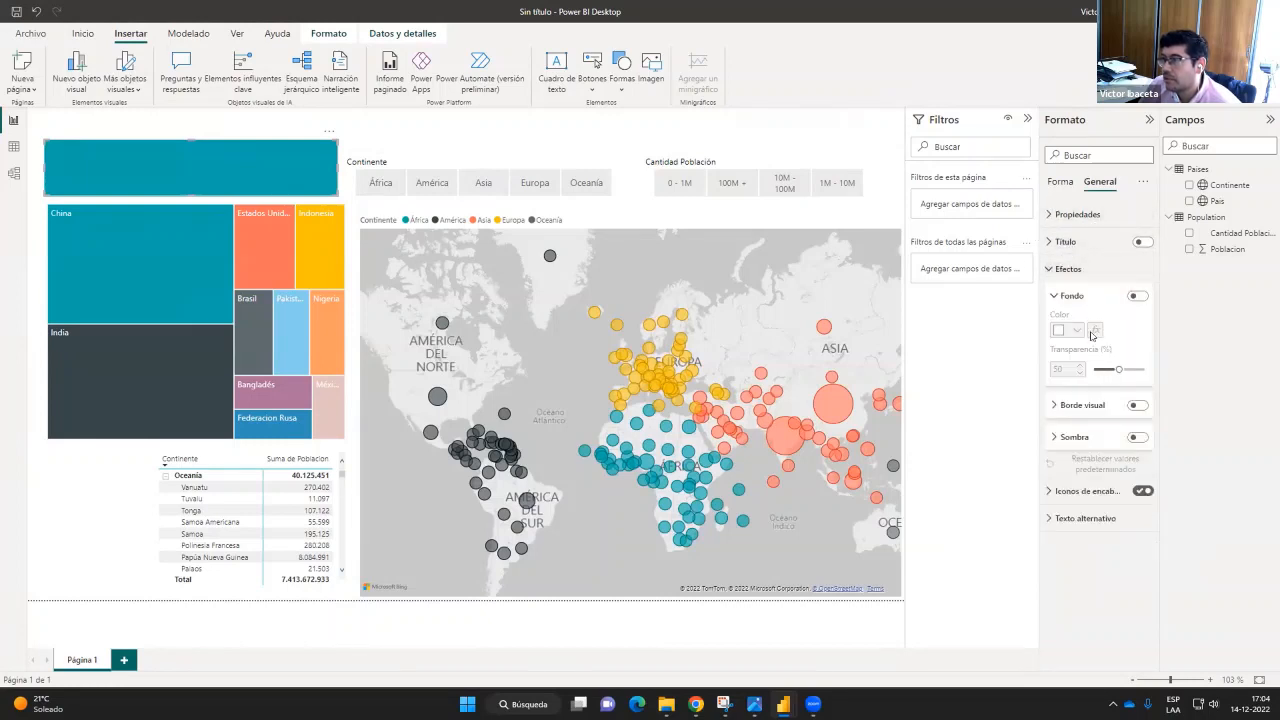
{"action": "left_click", "coordinate": [1137, 297]}
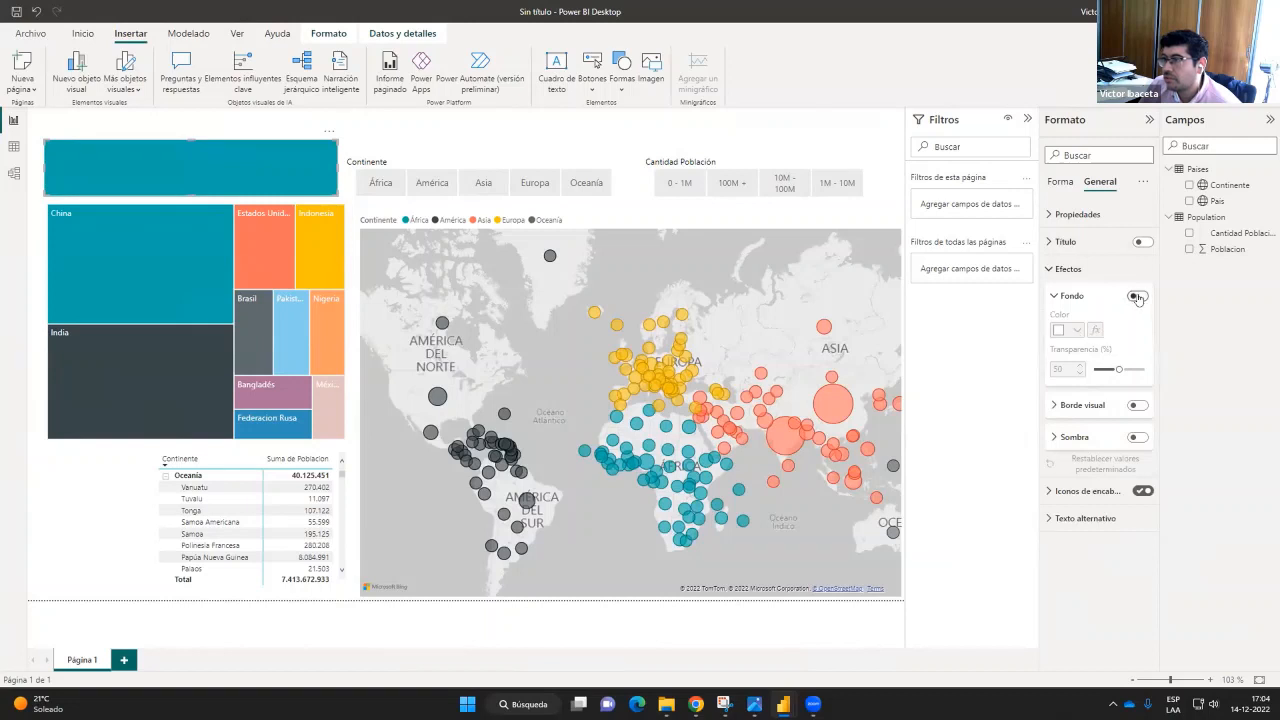
{"action": "left_click", "coordinate": [1075, 331]}
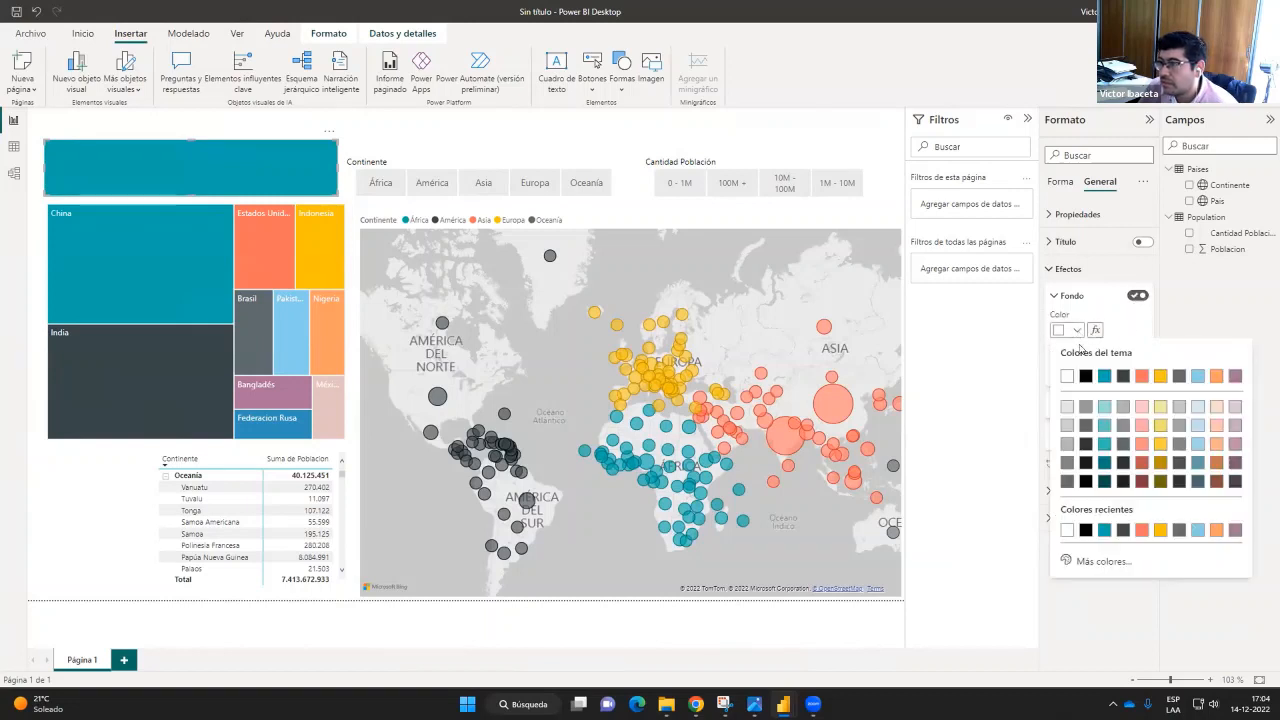
{"action": "left_click", "coordinate": [1066, 442]}
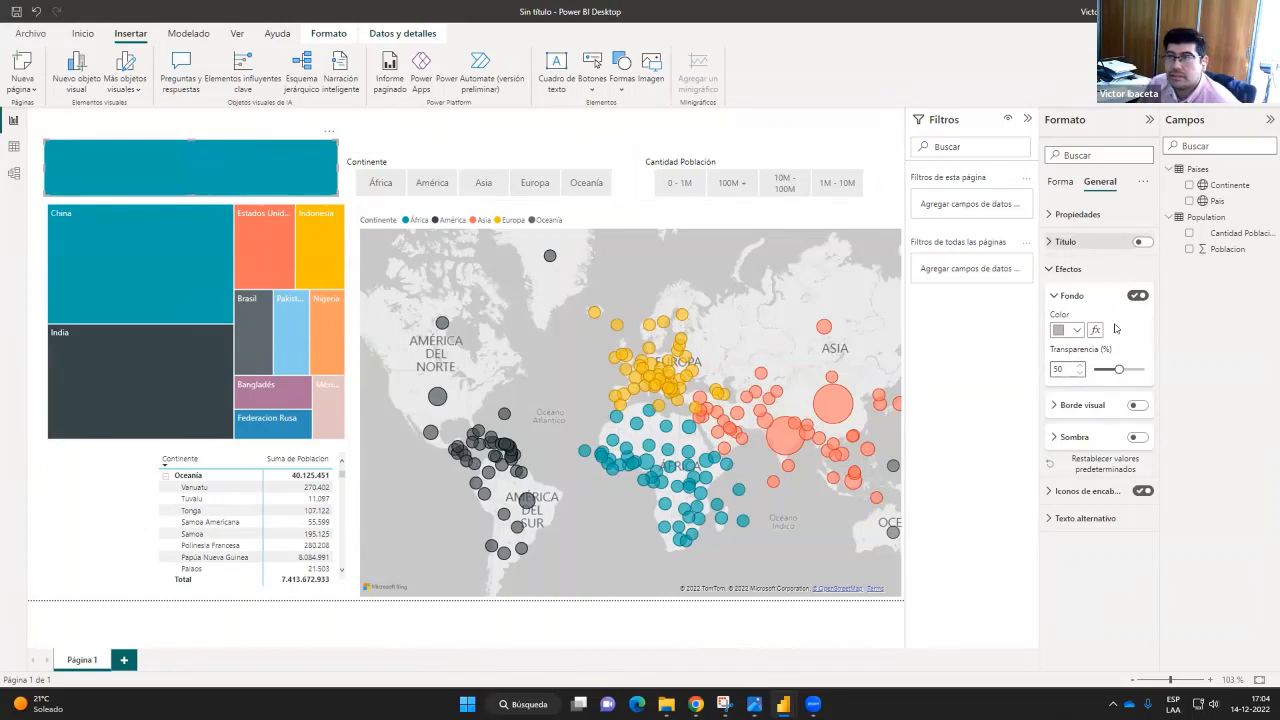
{"action": "left_click", "coordinate": [1055, 297]}
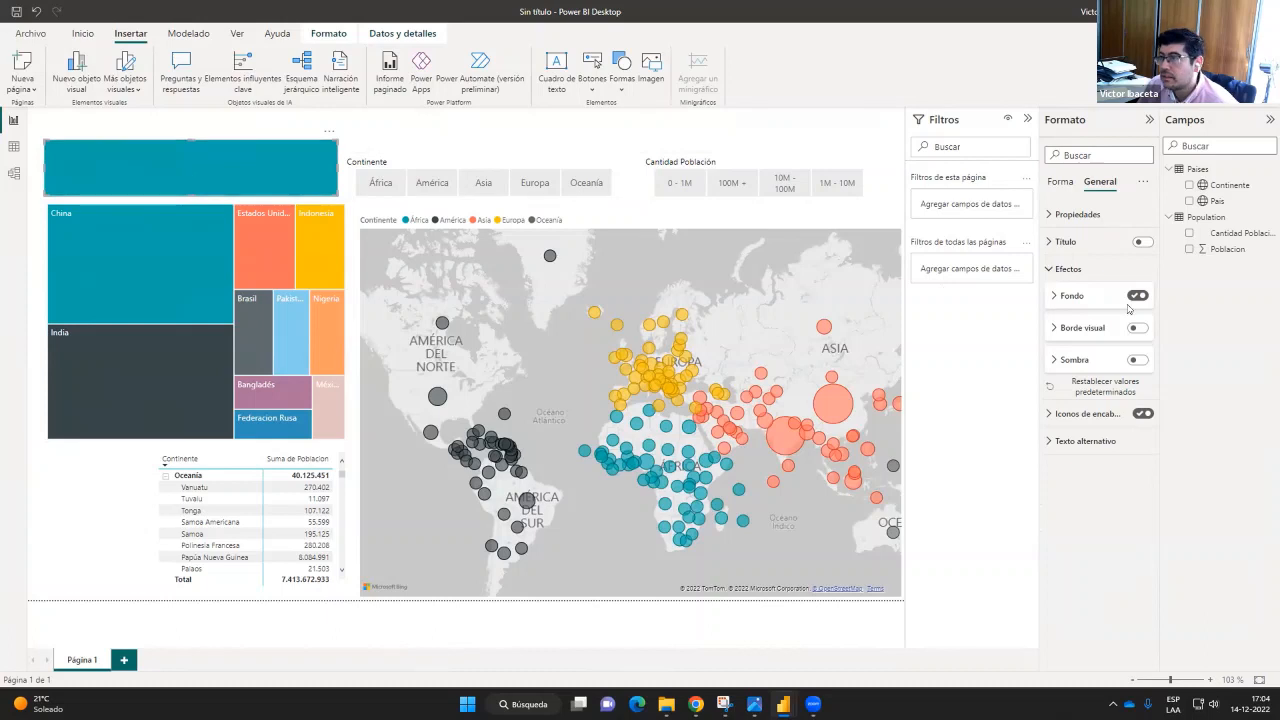
Turn on the banner rectangle's Borde visual and set the border colour to a dark grey theme shade
{"action": "left_click", "coordinate": [1135, 328]}
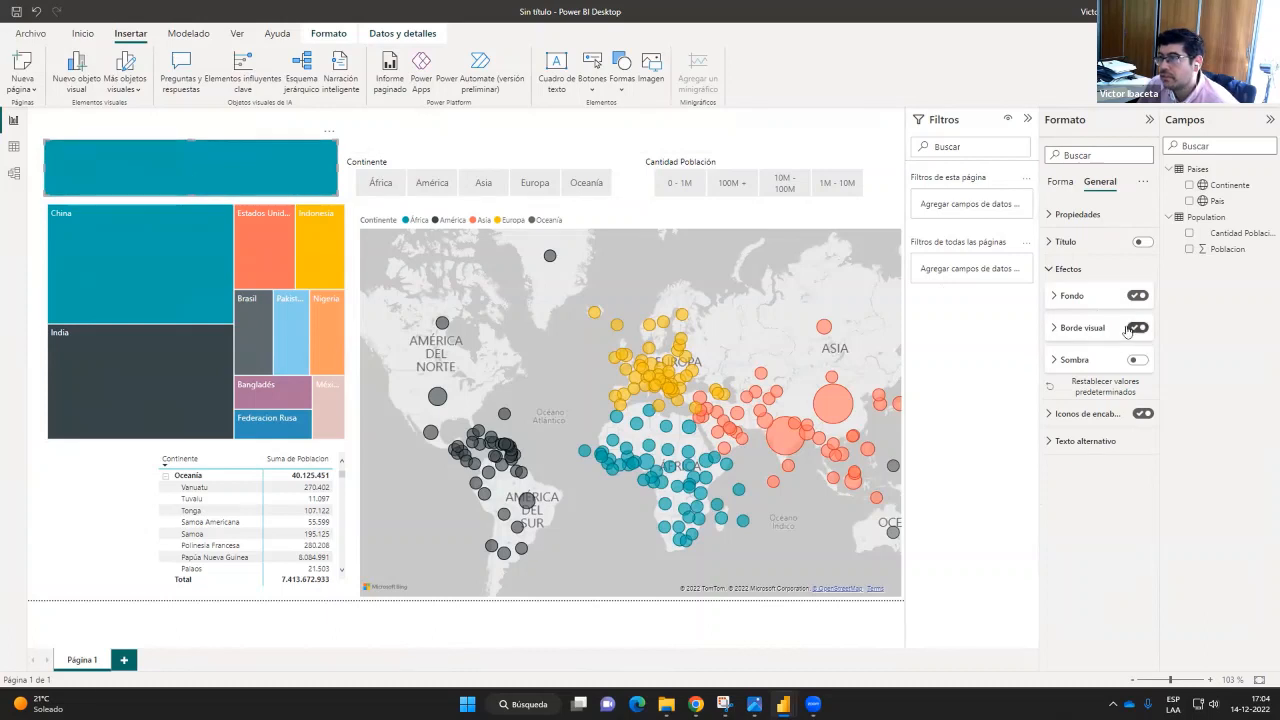
{"action": "left_click", "coordinate": [1053, 329]}
{"action": "left_click", "coordinate": [1073, 362]}
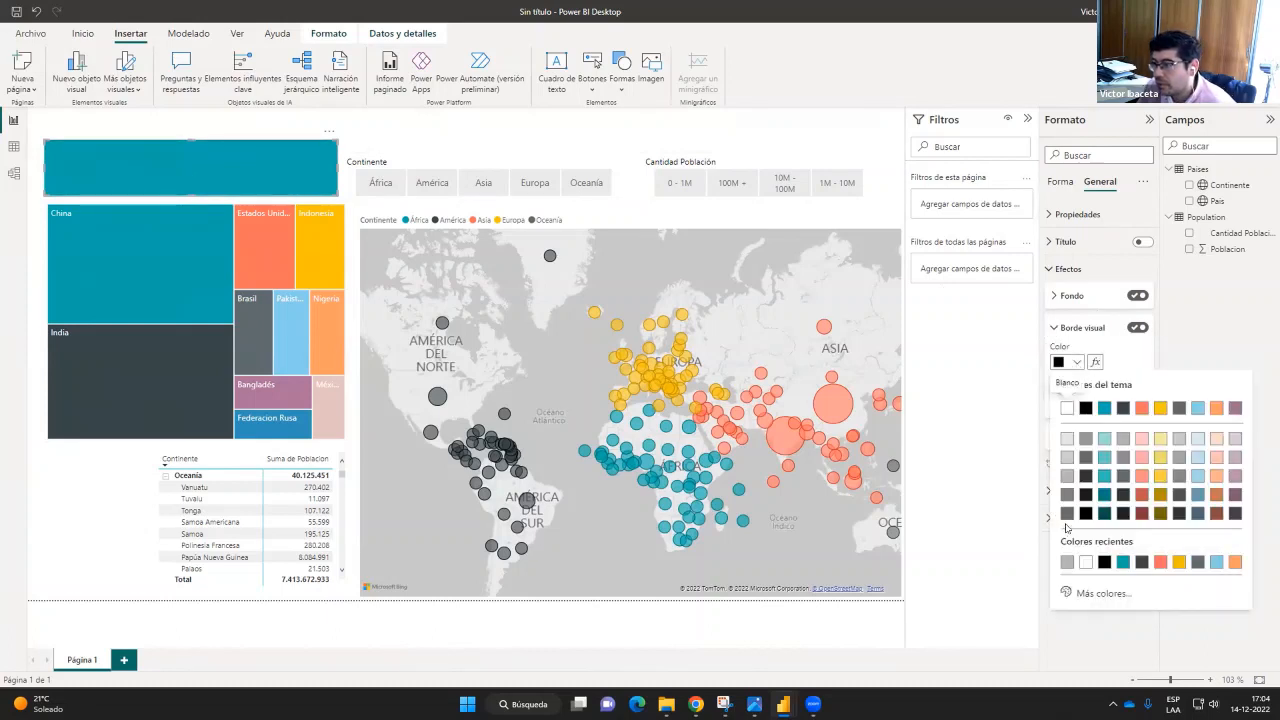
{"action": "left_click", "coordinate": [1083, 481]}
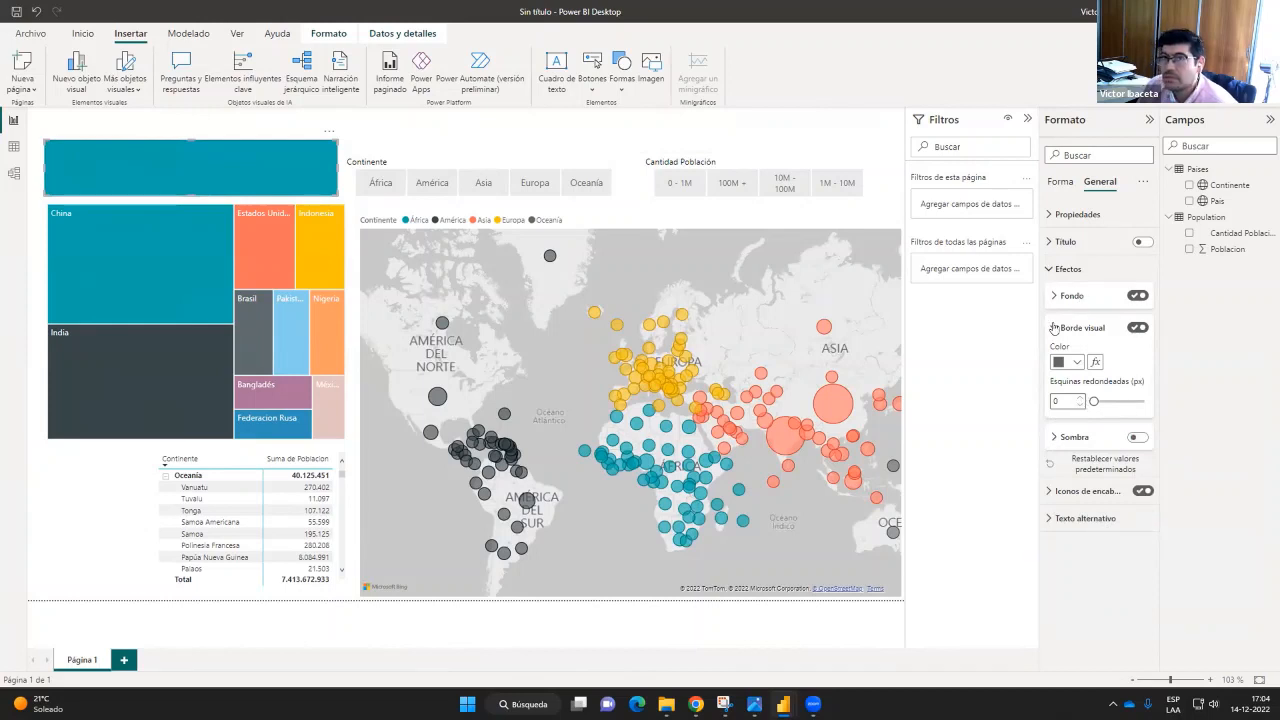
{"action": "left_click", "coordinate": [590, 140]}
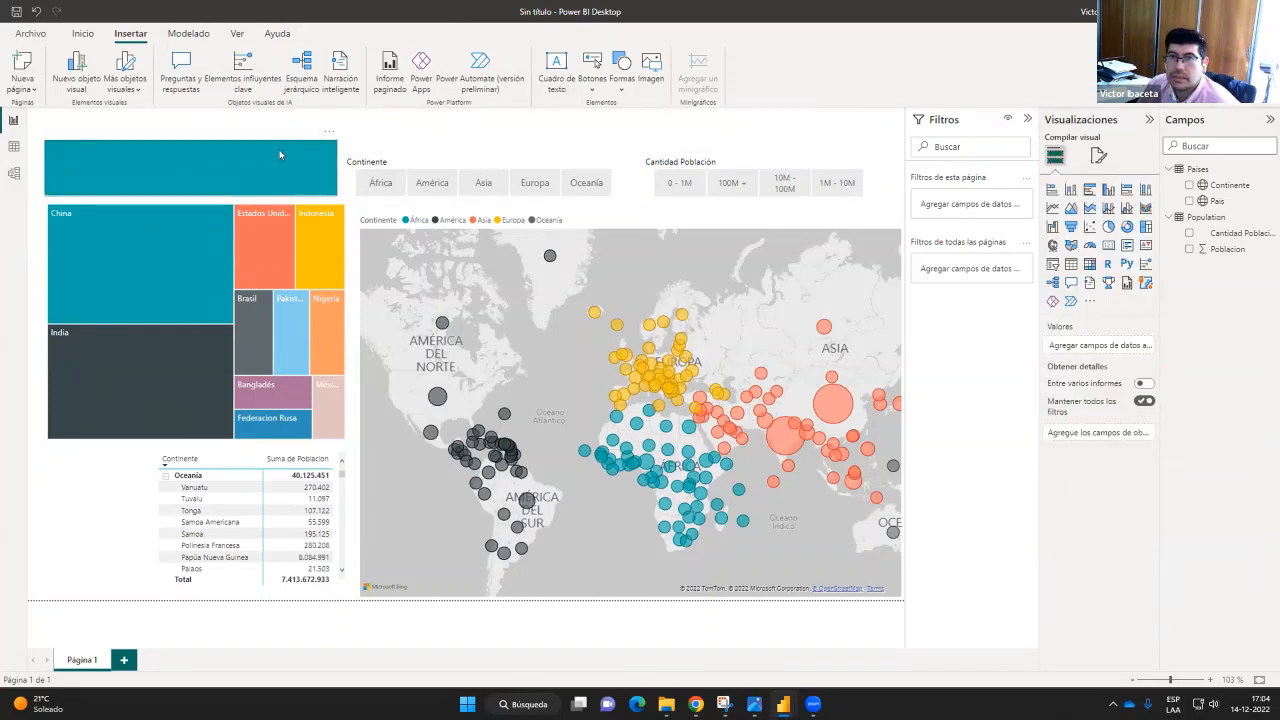
Set the banner rectangle's Rellenar colour in its Estilo settings to the second-lightest grey theme shade of white
{"action": "left_click", "coordinate": [280, 155]}
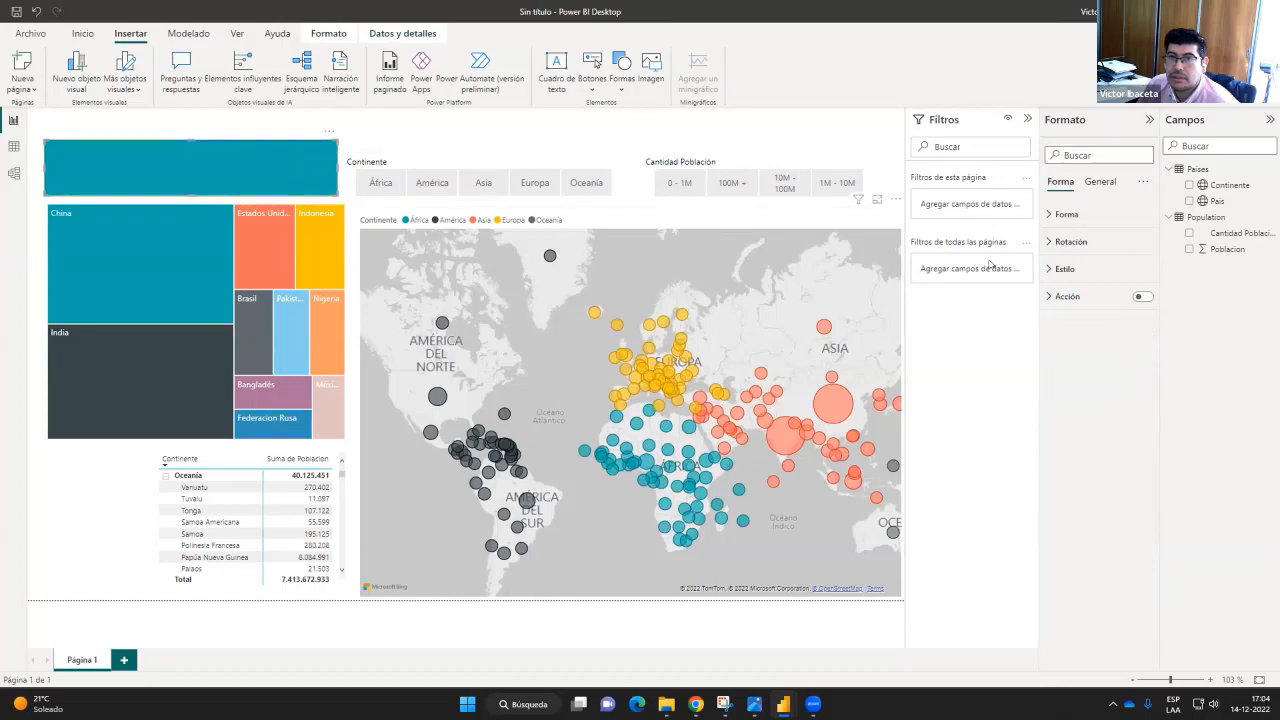
{"action": "left_click", "coordinate": [1100, 182]}
{"action": "left_click", "coordinate": [1062, 182]}
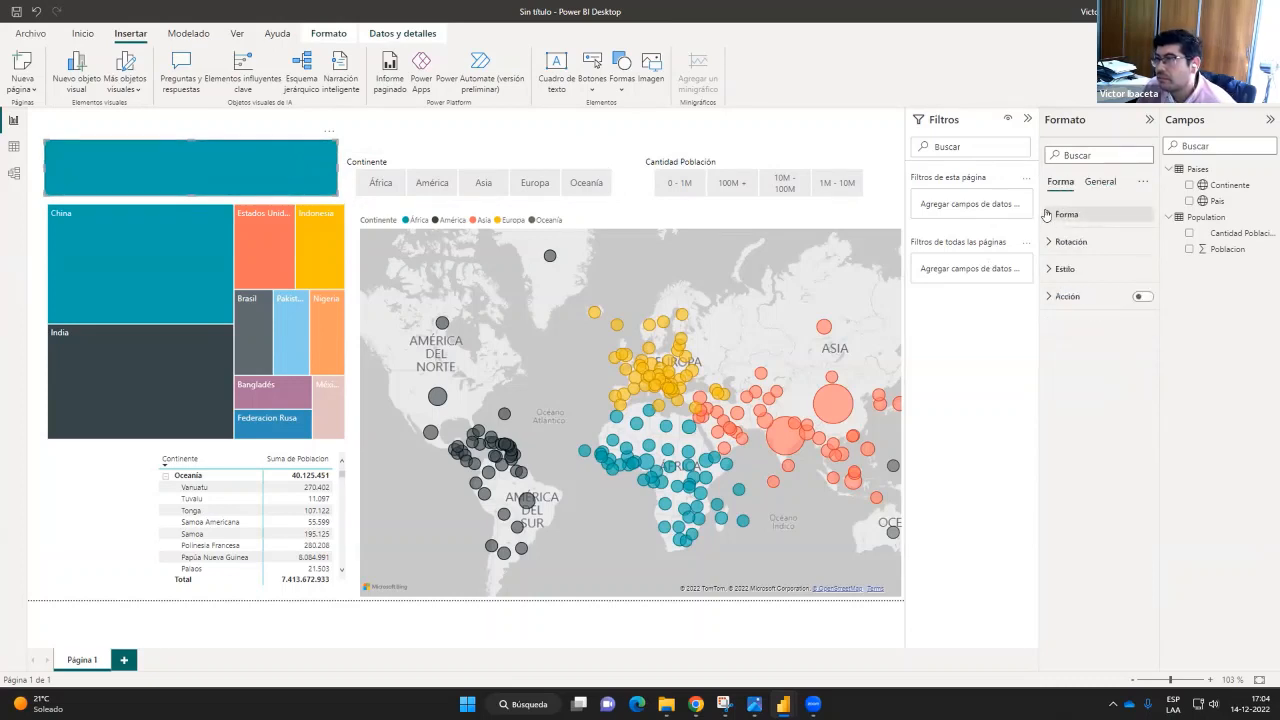
{"action": "left_click", "coordinate": [1050, 215]}
{"action": "left_click", "coordinate": [1049, 215]}
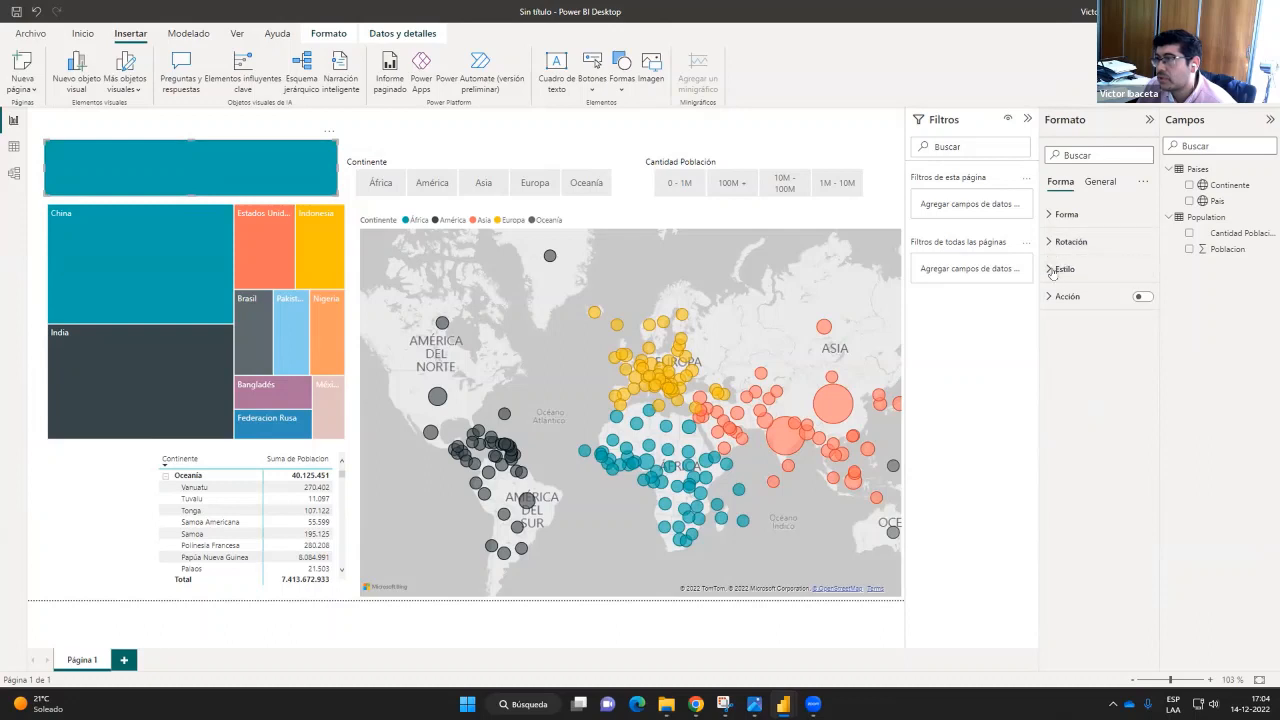
{"action": "left_click", "coordinate": [1052, 270]}
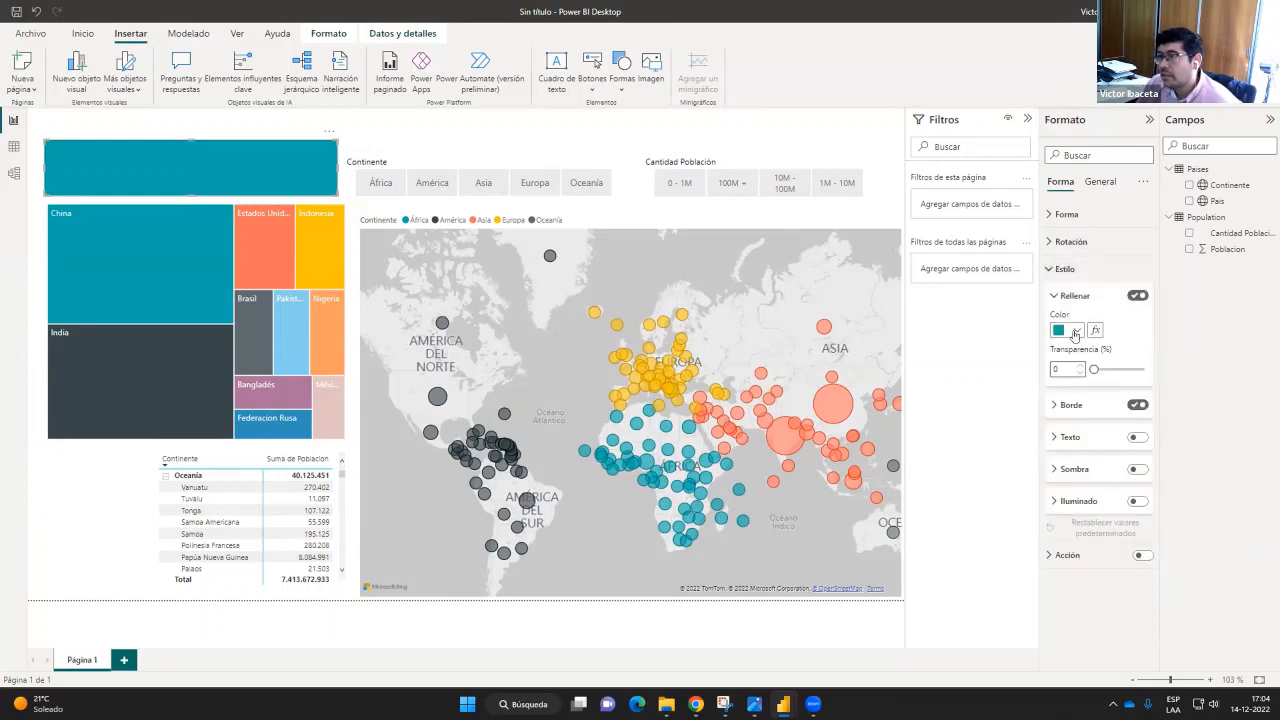
{"action": "left_click", "coordinate": [1075, 333]}
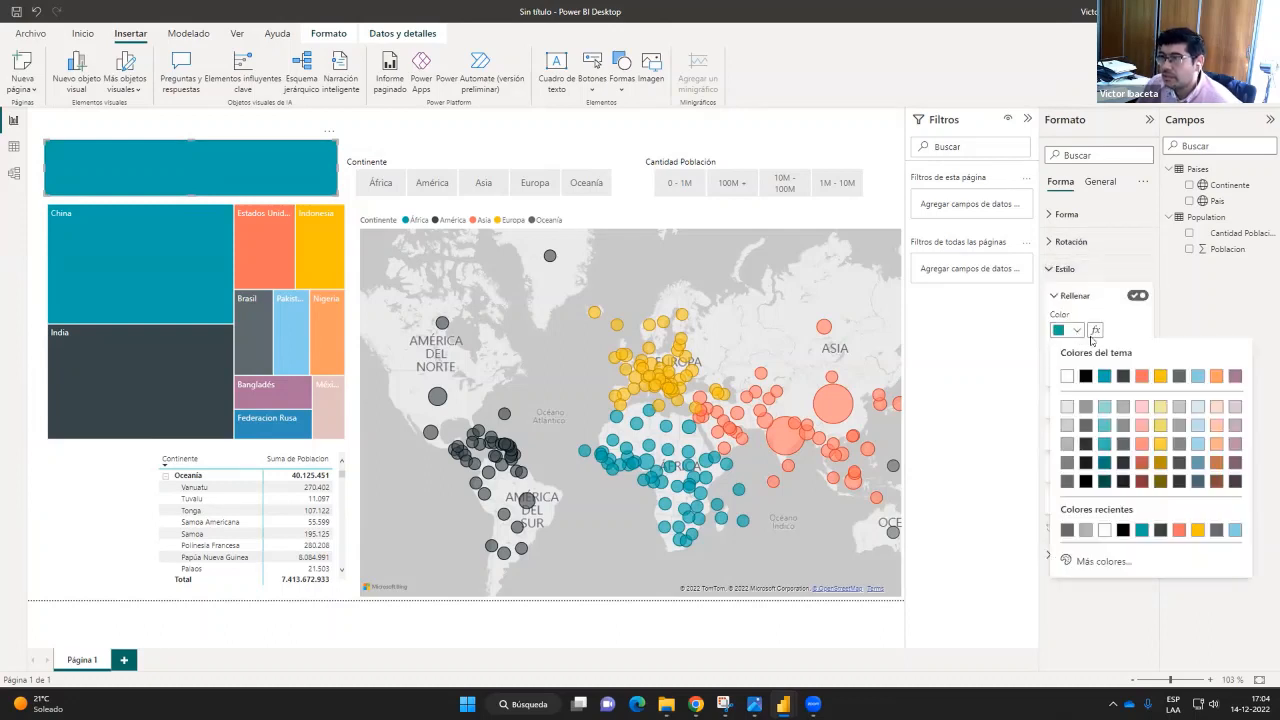
{"action": "left_click", "coordinate": [1066, 425]}
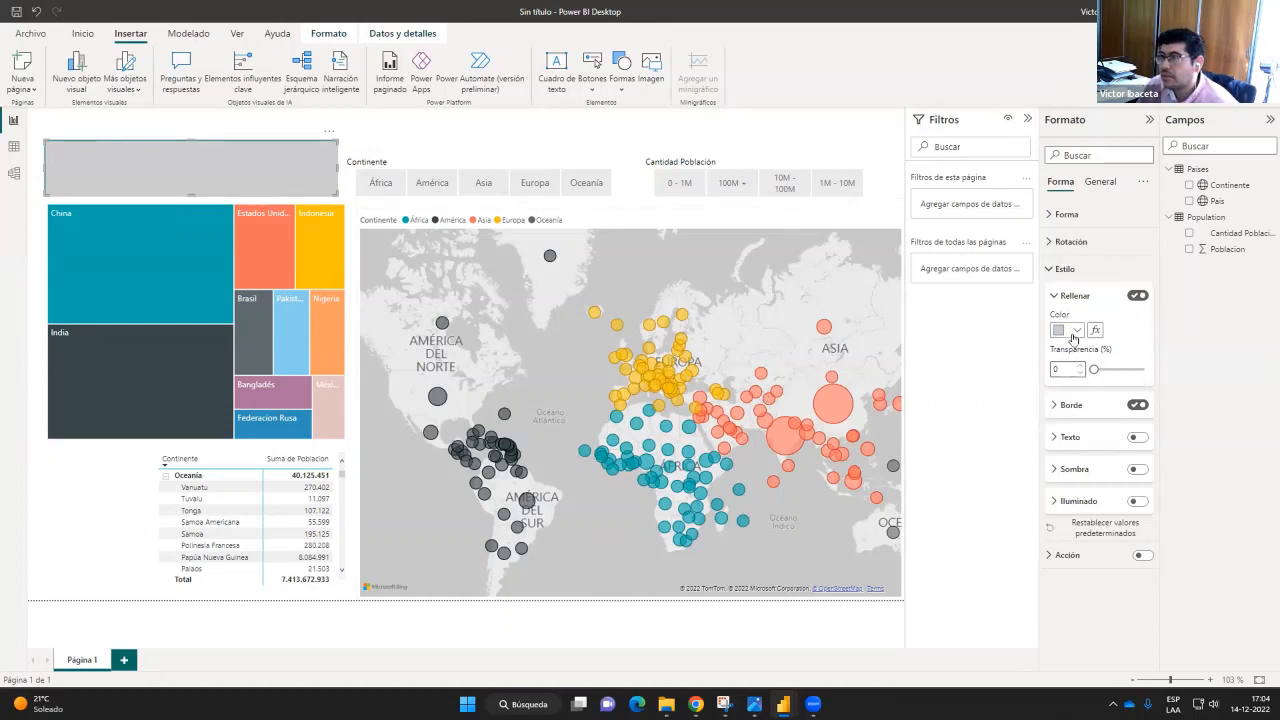
{"action": "left_click", "coordinate": [426, 148]}
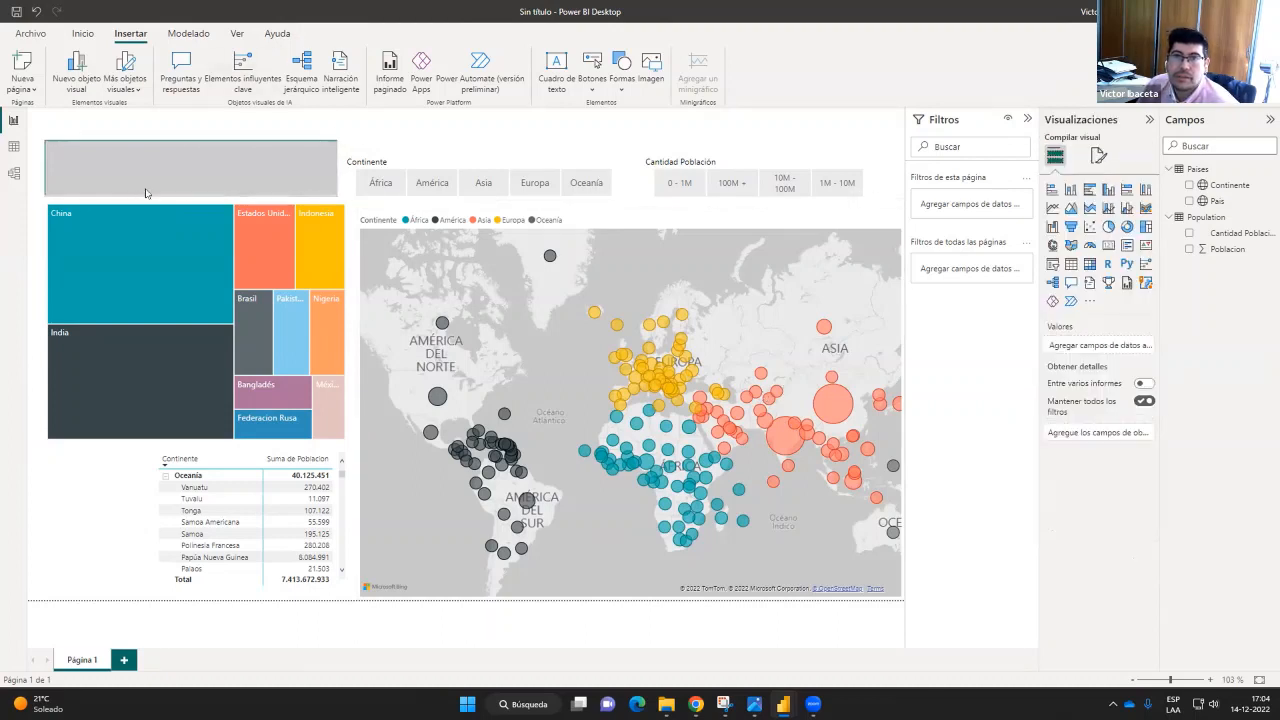
Insert a text box, fit it inside the grey banner, and enter the title "Poblacion x Área"
{"action": "left_click", "coordinate": [558, 75]}
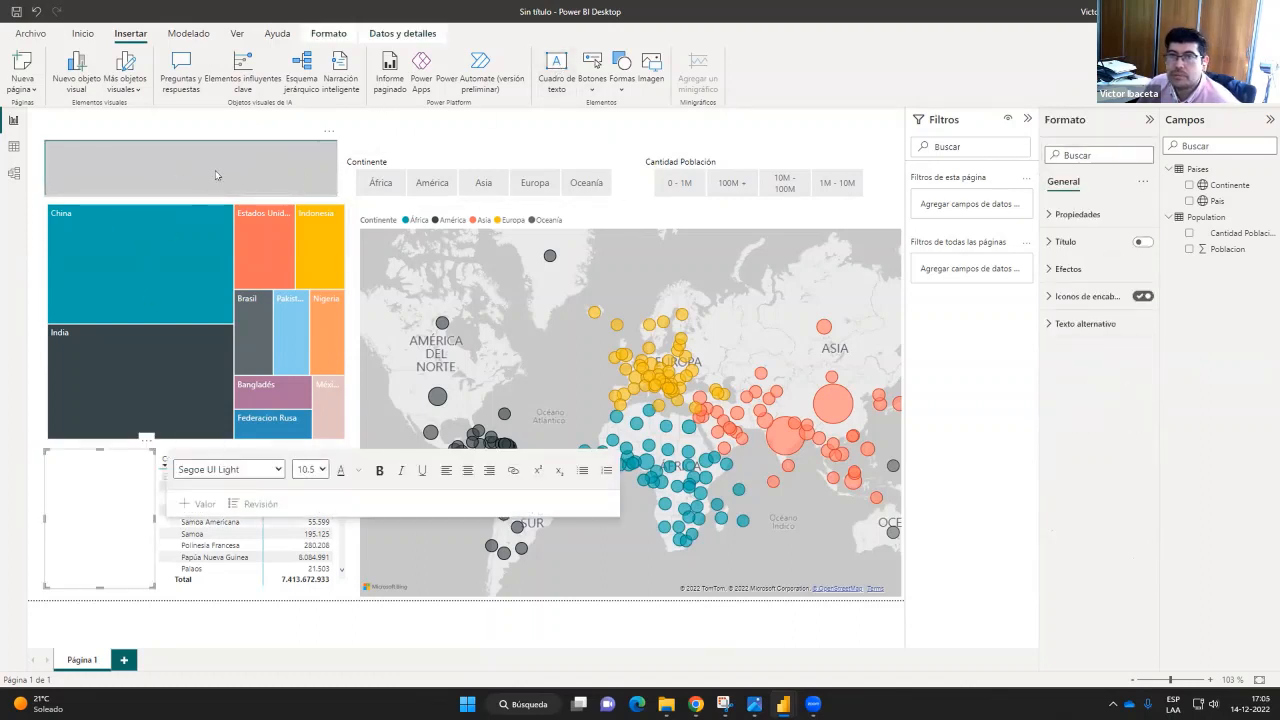
{"action": "left_click", "coordinate": [101, 163]}
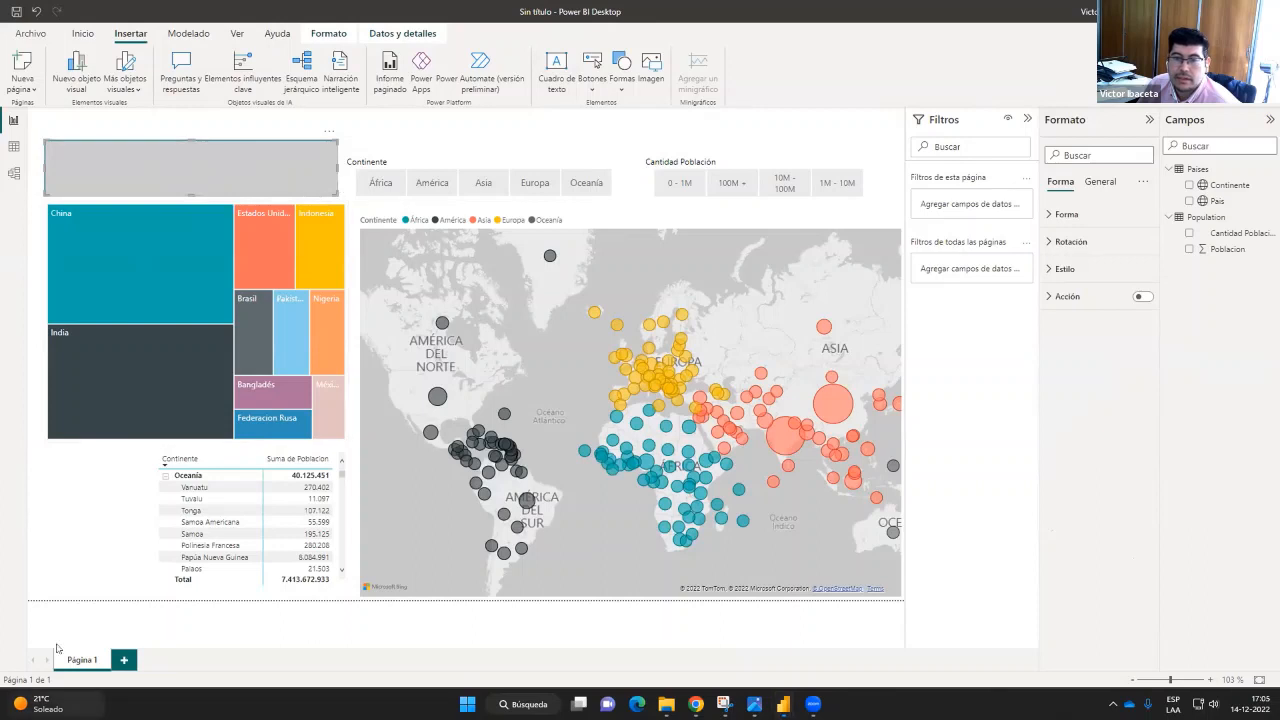
{"action": "left_click", "coordinate": [555, 70]}
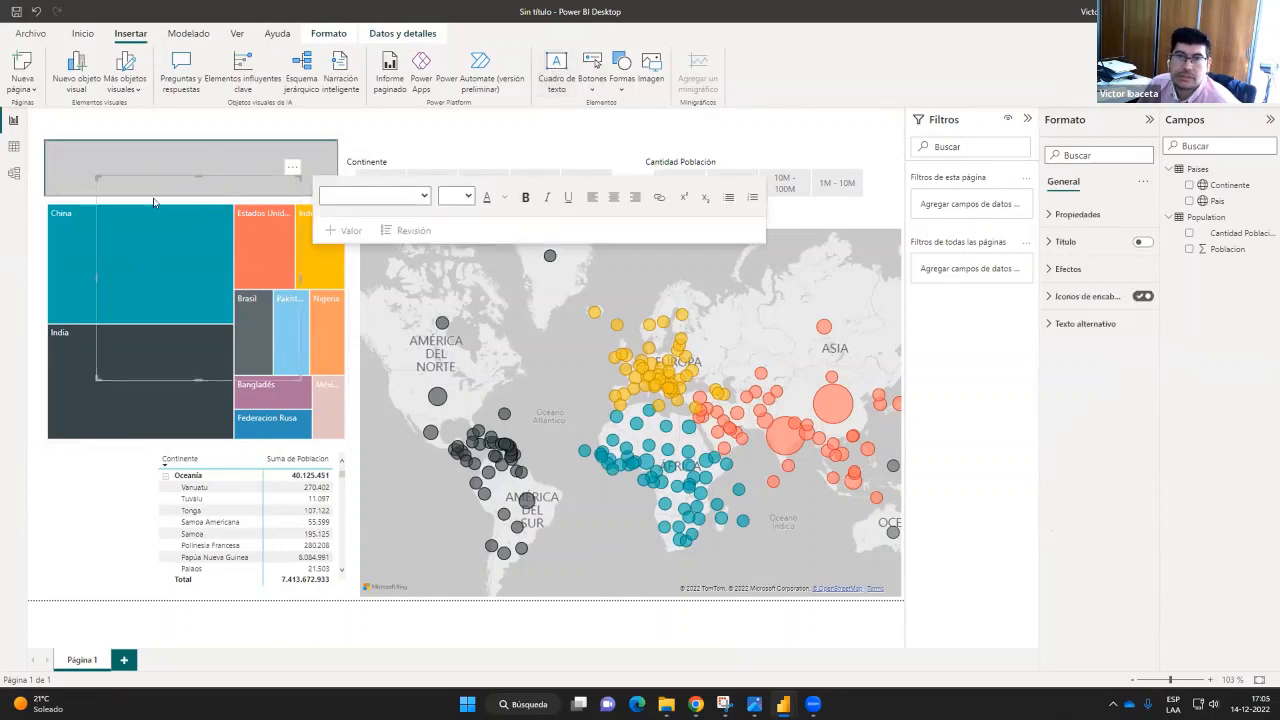
{"action": "left_click_drag", "start_coordinate": [186, 178], "coordinate": [185, 151]}
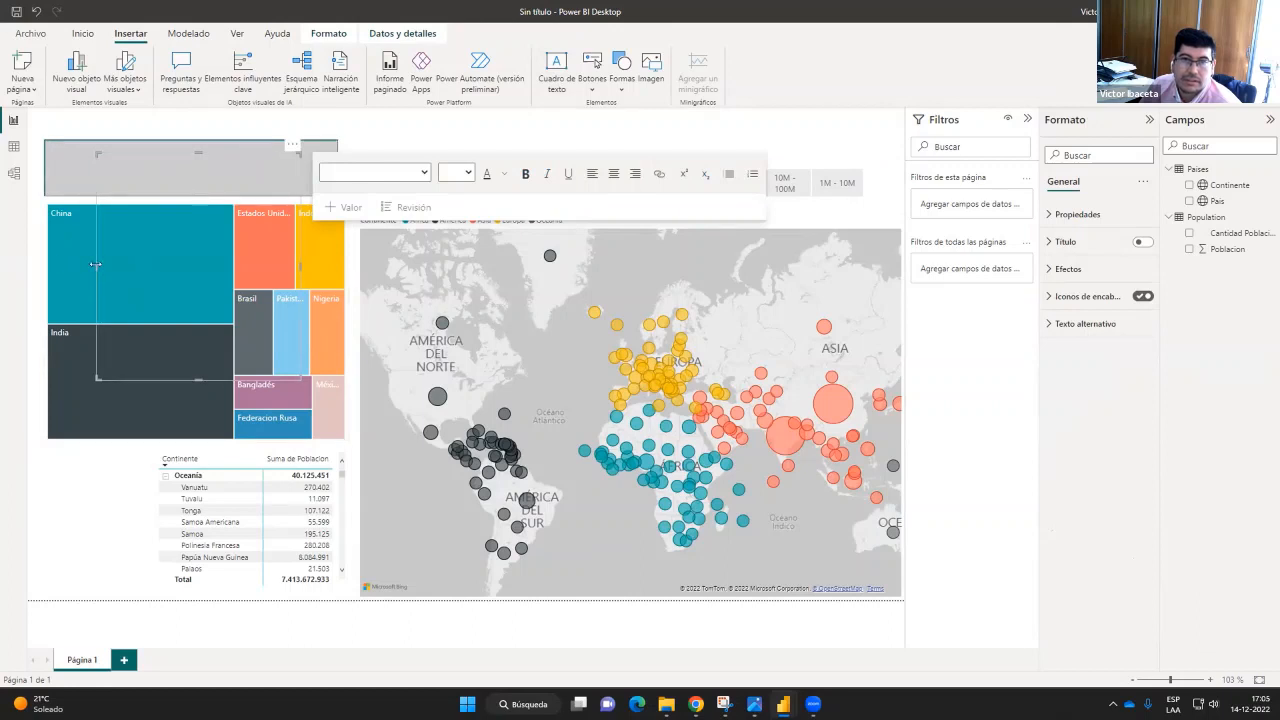
{"action": "left_click_drag", "start_coordinate": [80, 260], "coordinate": [56, 251]}
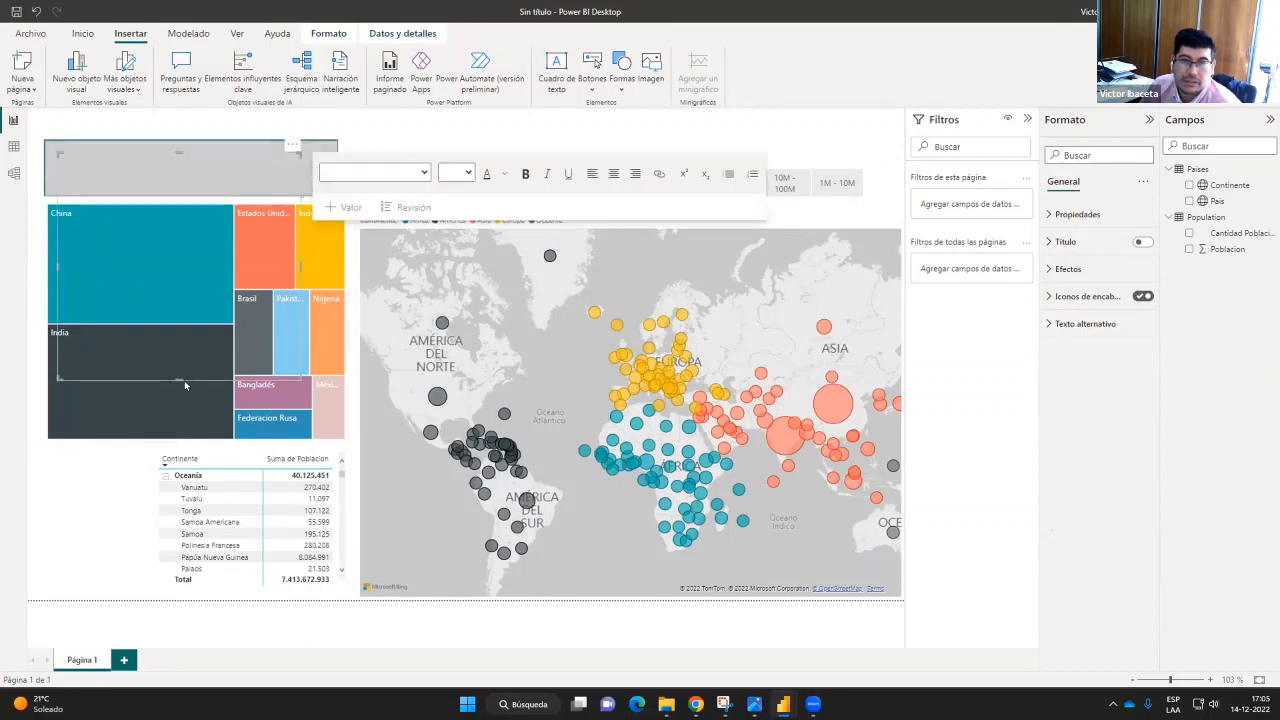
{"action": "left_click_drag", "start_coordinate": [177, 377], "coordinate": [174, 185]}
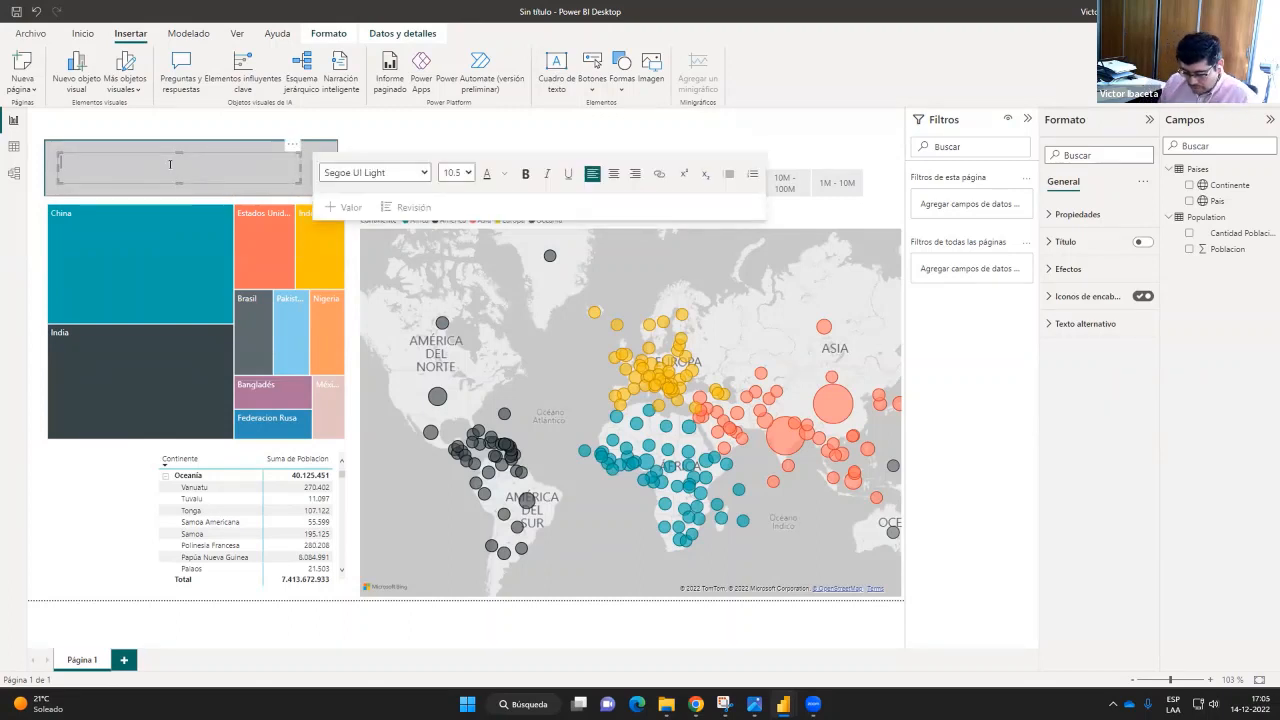
{"action": "type", "text": "Poblacion x a"}
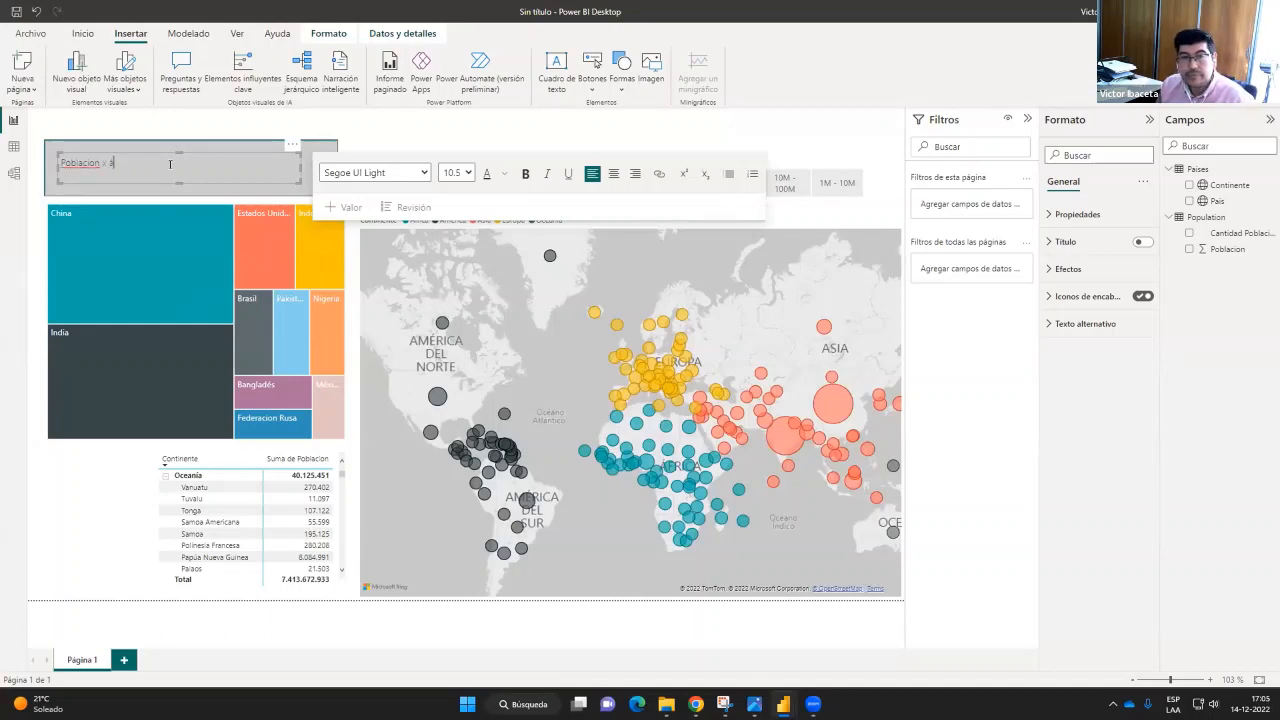
{"action": "key", "text": "BackSpace"}
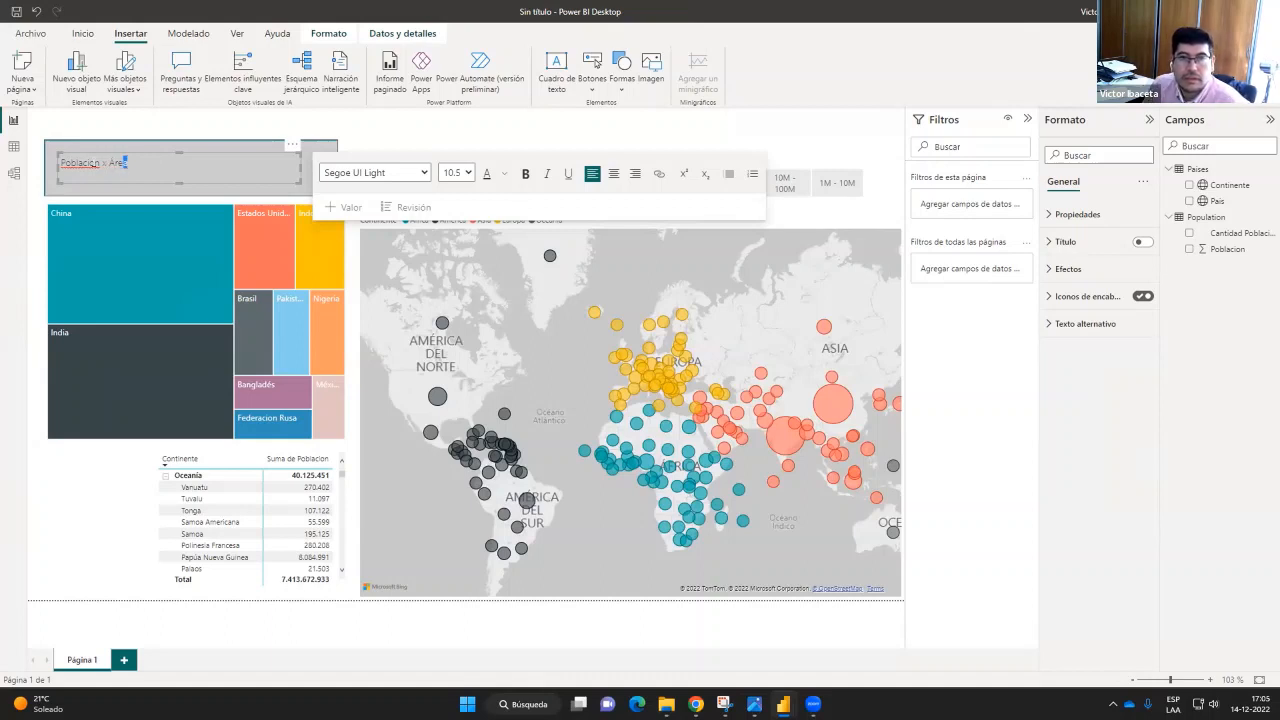
Centre the banner title and set its font to Segoe (Bold) at size 14
{"action": "key", "text": "ctrl+a"}
{"action": "left_click", "coordinate": [613, 173]}
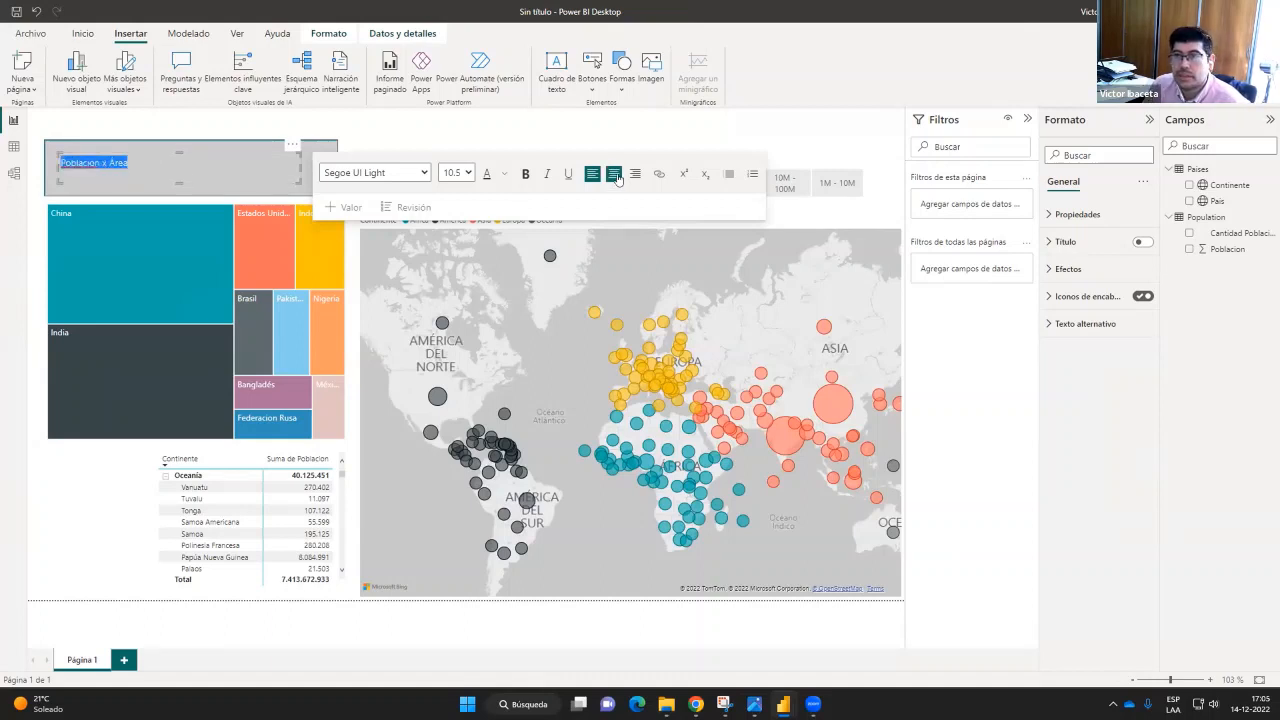
{"action": "left_click", "coordinate": [418, 175]}
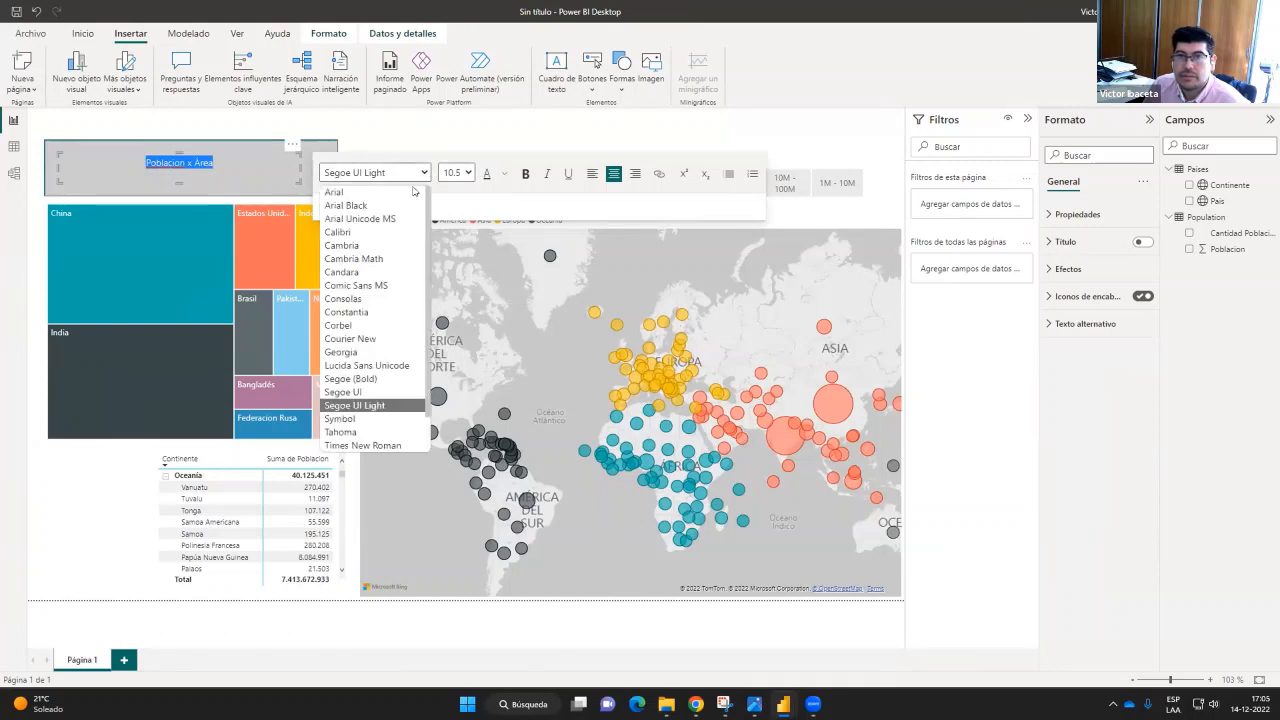
{"action": "left_click", "coordinate": [381, 380]}
{"action": "left_click", "coordinate": [474, 175]}
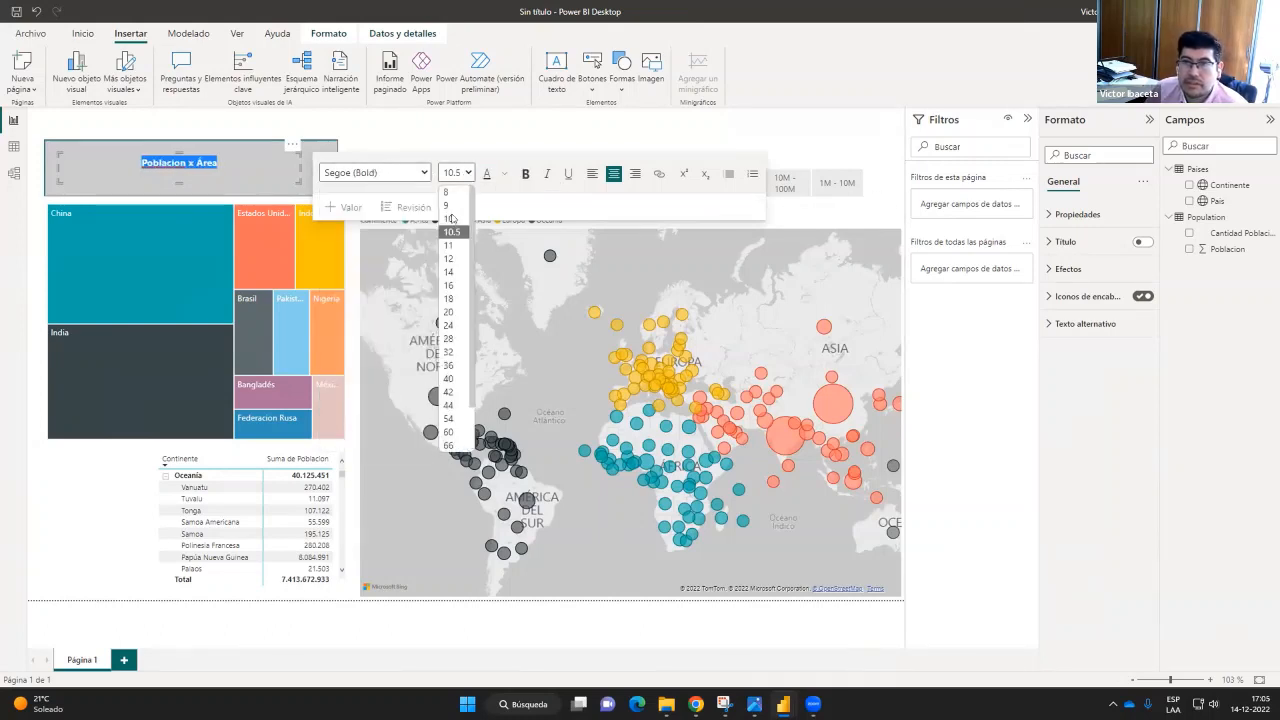
{"action": "left_click", "coordinate": [455, 272]}
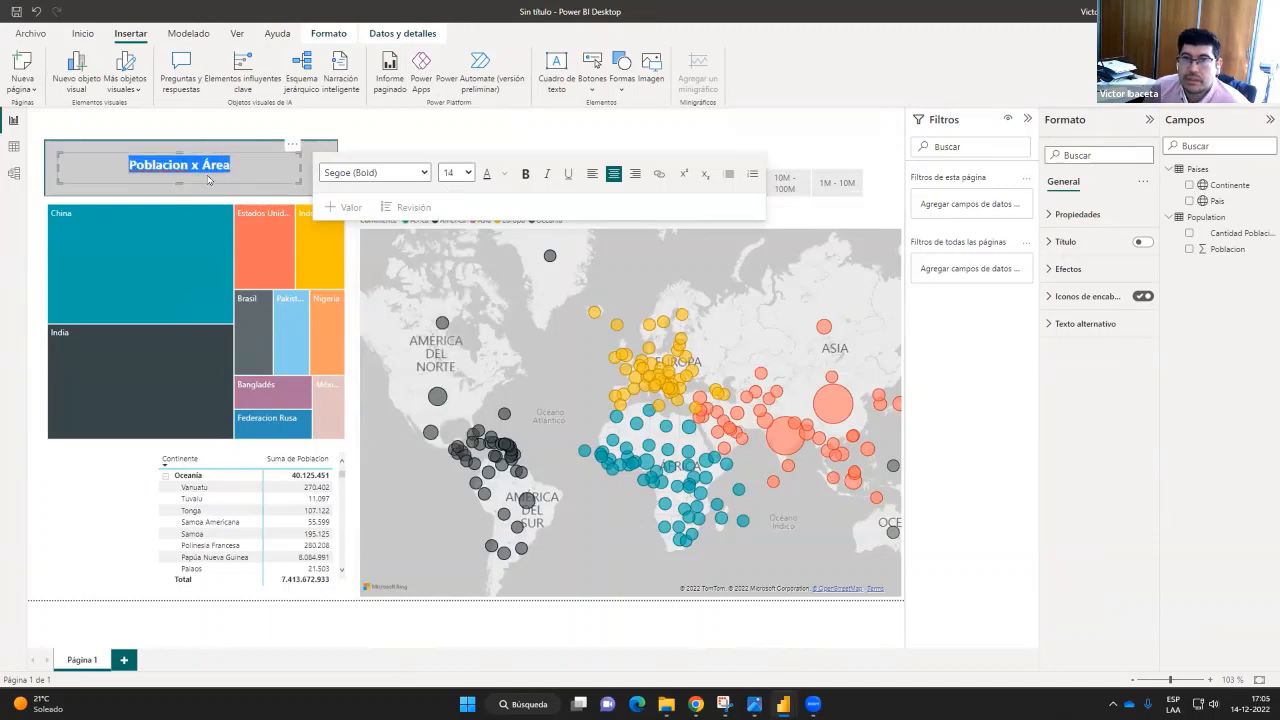
{"action": "left_click", "coordinate": [291, 190]}
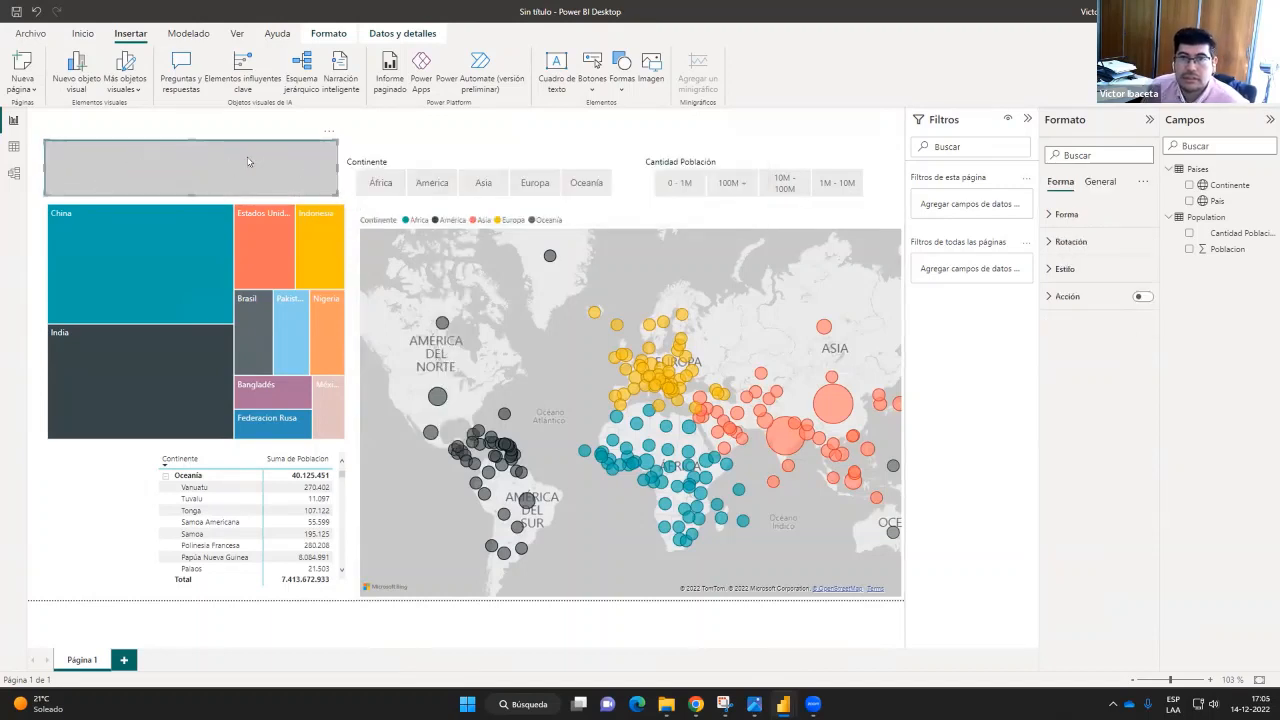
{"action": "left_click", "coordinate": [550, 128]}
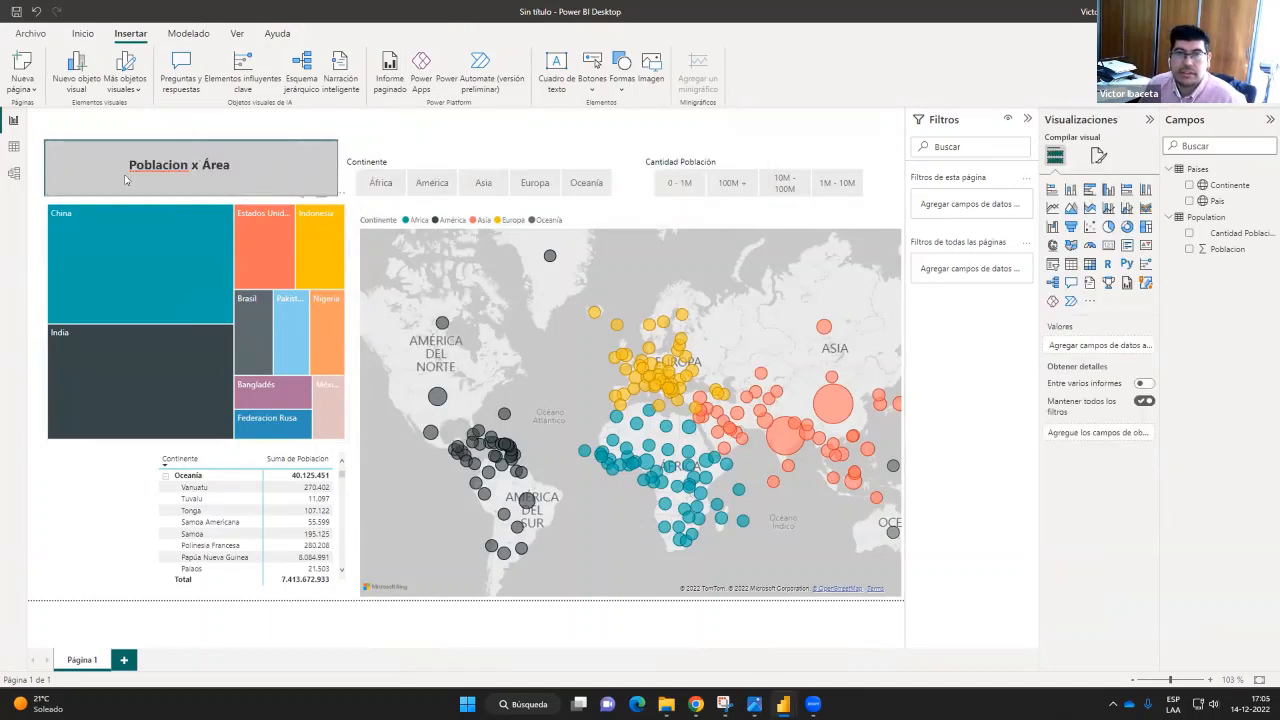
Correct the first word of the banner title so that it reads "Población x Área"
{"action": "left_click", "coordinate": [166, 175]}
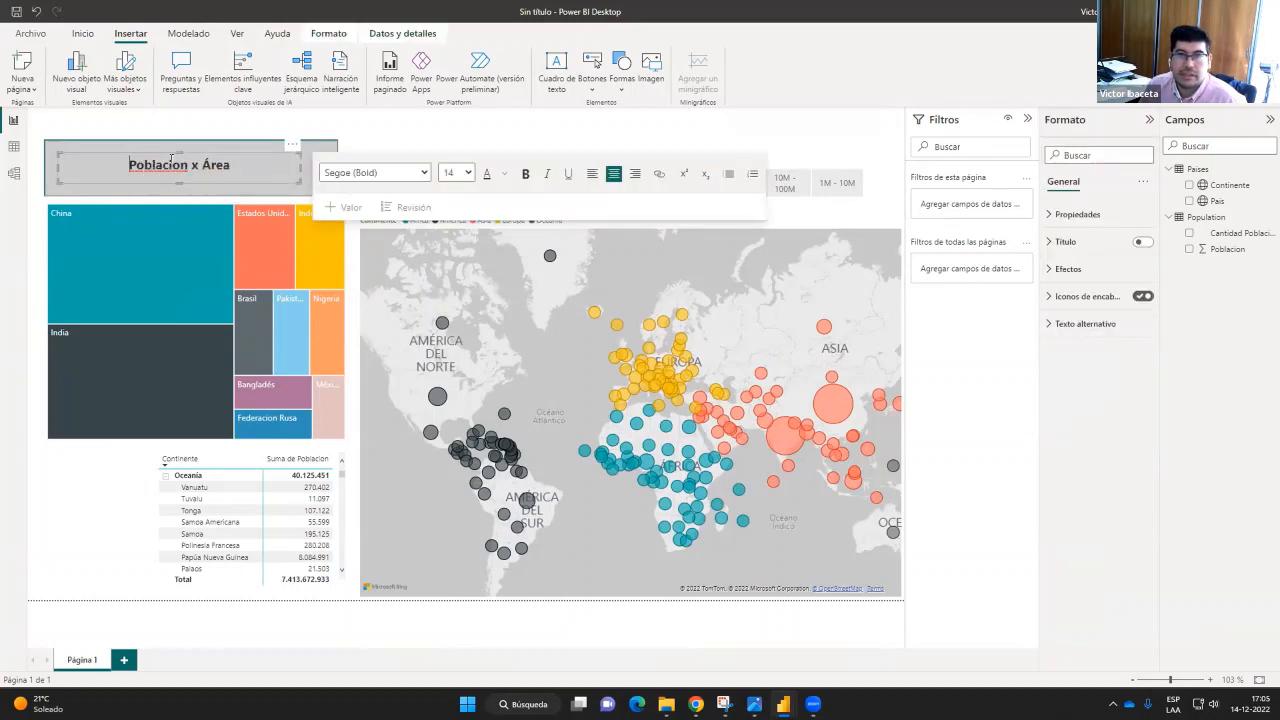
{"action": "right_click", "coordinate": [152, 165]}
{"action": "left_click", "coordinate": [160, 221]}
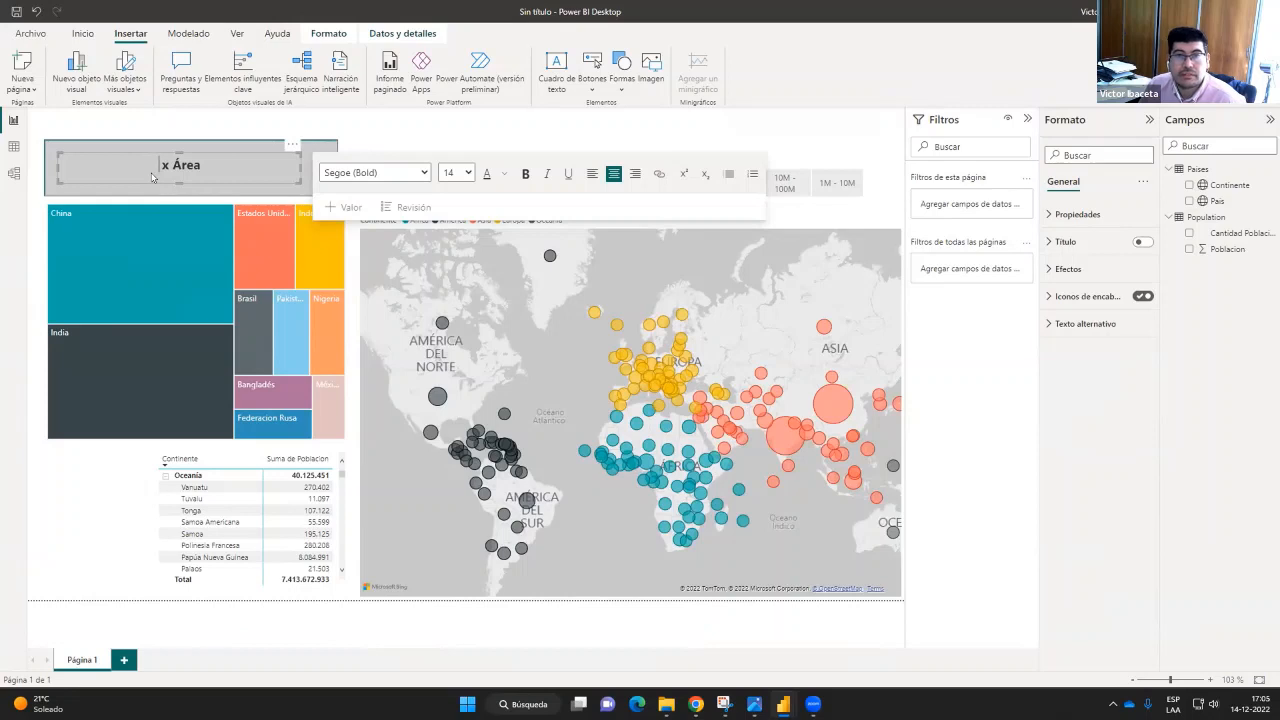
{"action": "left_click", "coordinate": [223, 121]}
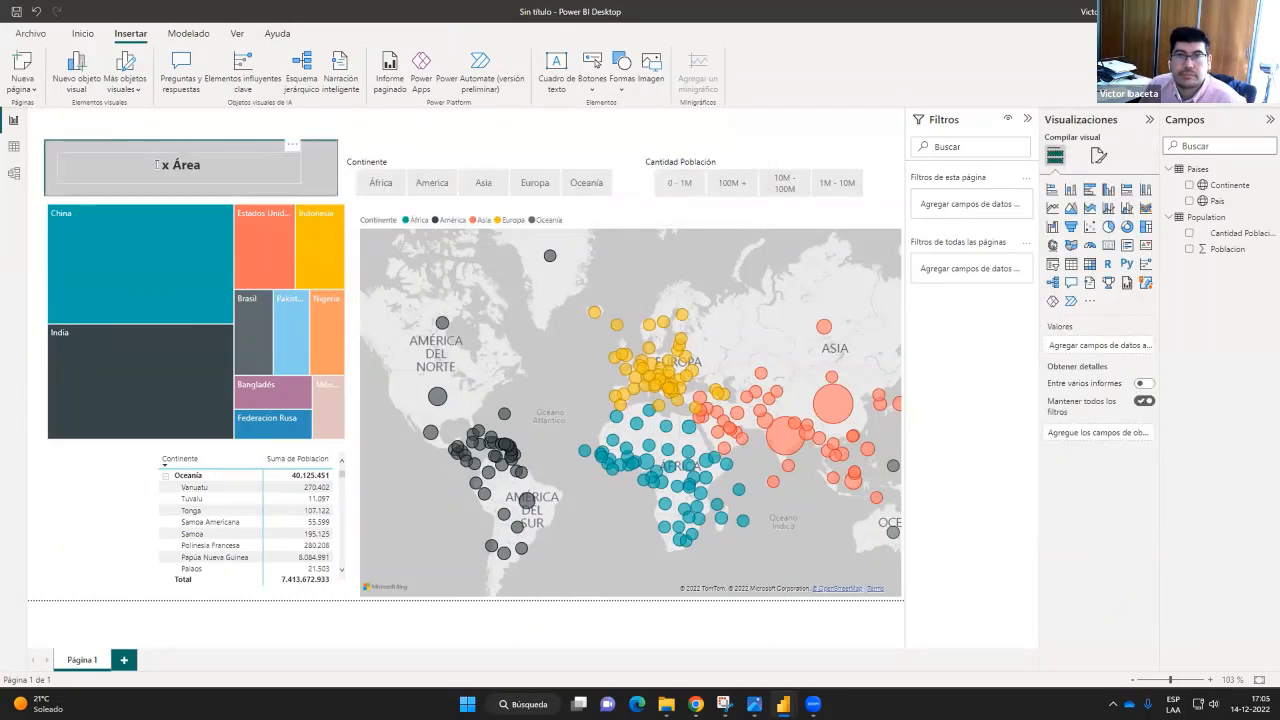
{"action": "left_click", "coordinate": [235, 183]}
{"action": "type", "text": "Po"}
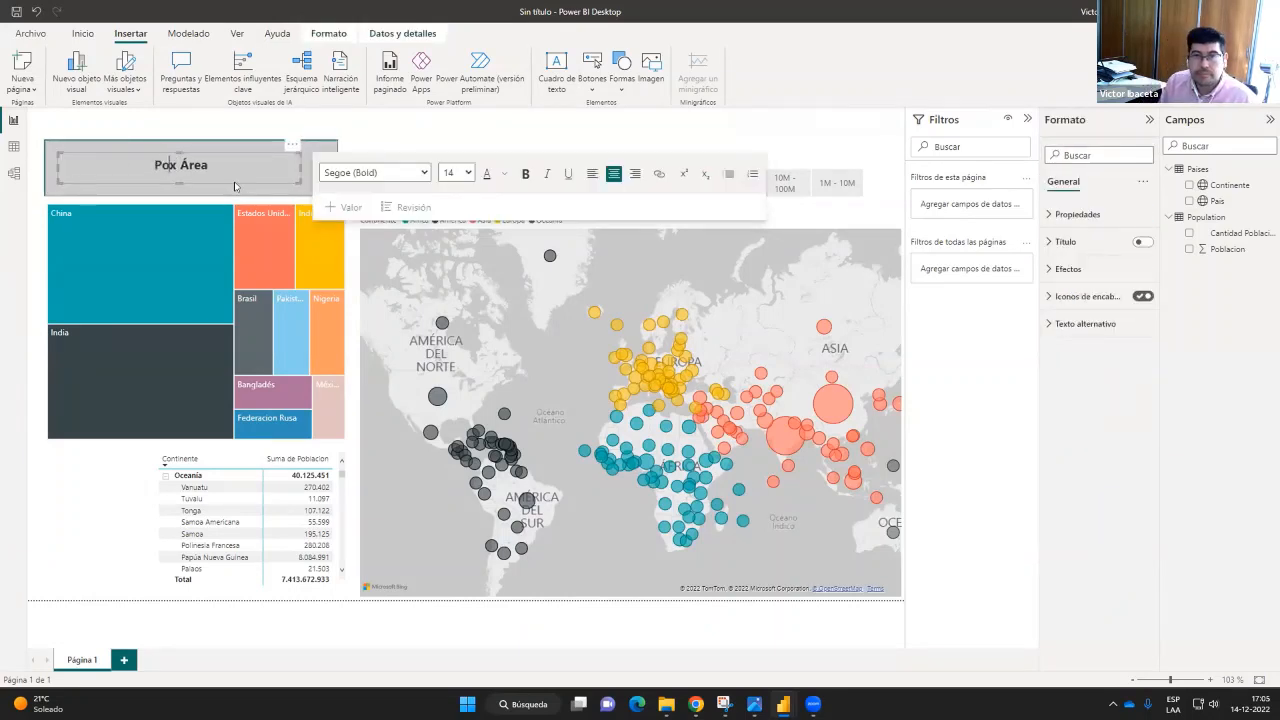
{"action": "type", "text": "blación"}
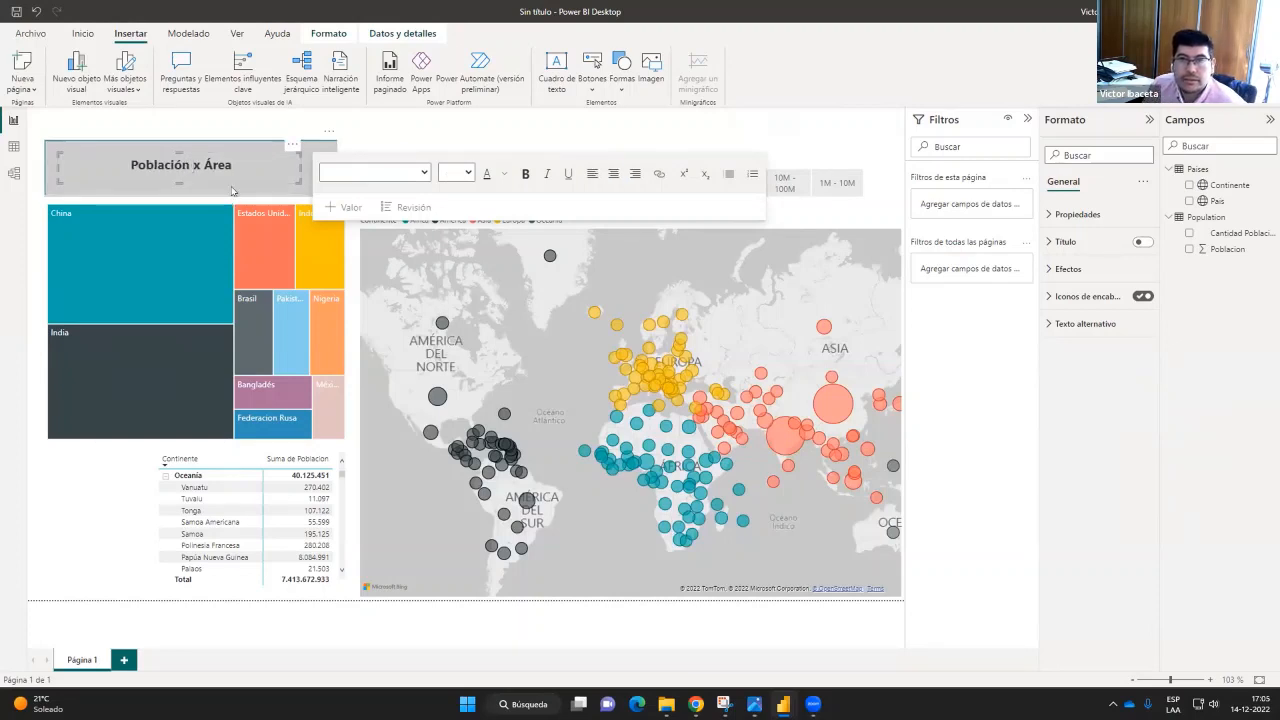
{"action": "key", "text": "Escape"}
{"action": "left_click", "coordinate": [416, 136]}
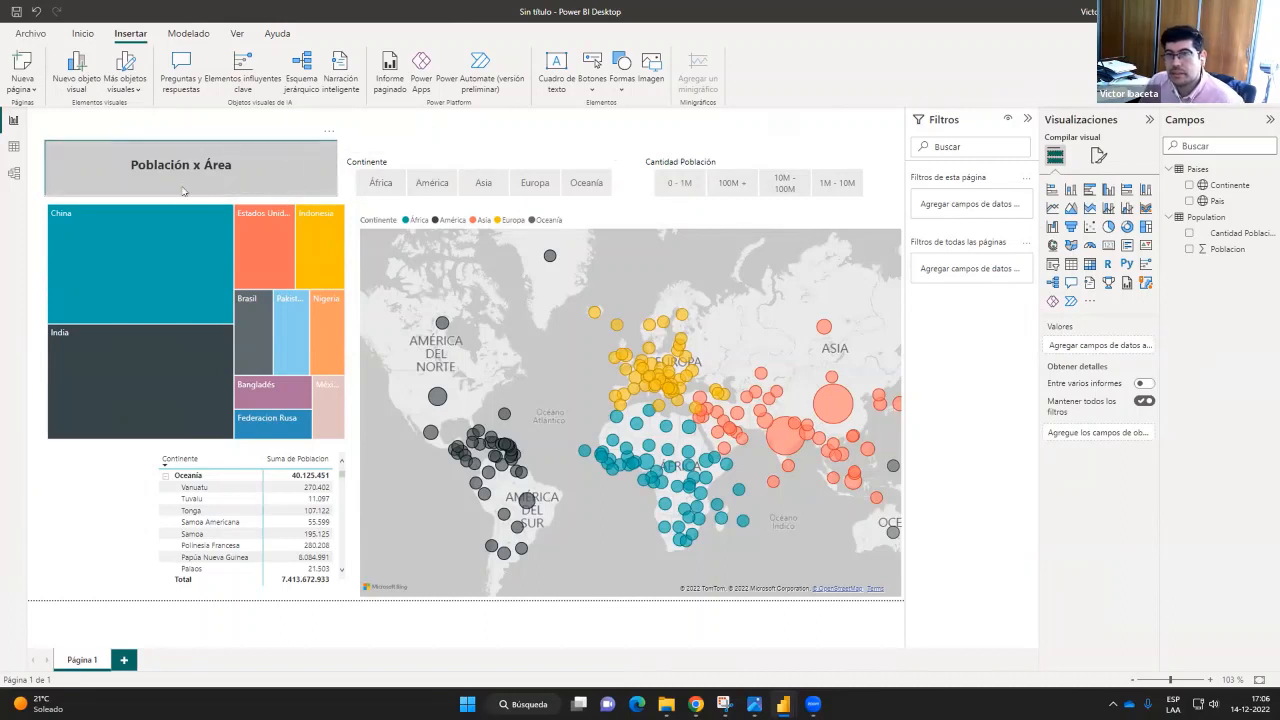
Copy the banner rectangle's format onto the Continente slicer, and copy it on to the Cantidad Población slicer
{"action": "left_click", "coordinate": [97, 188]}
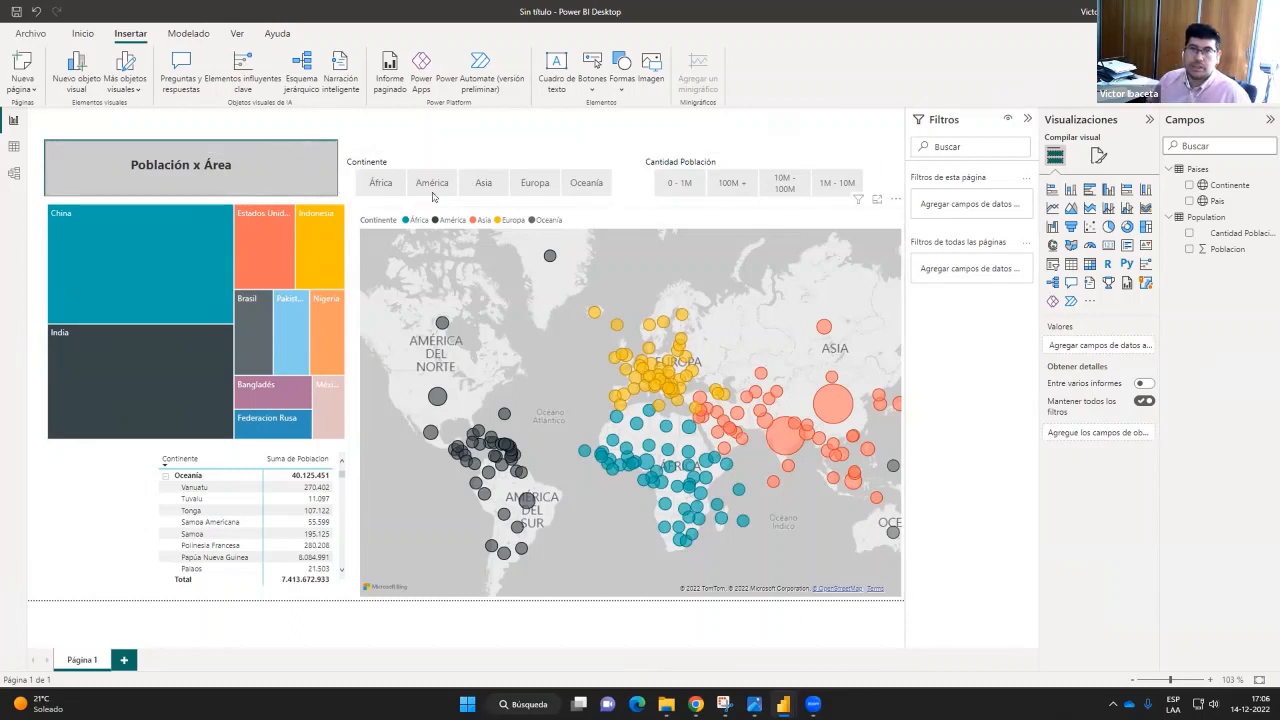
{"action": "left_click", "coordinate": [322, 163]}
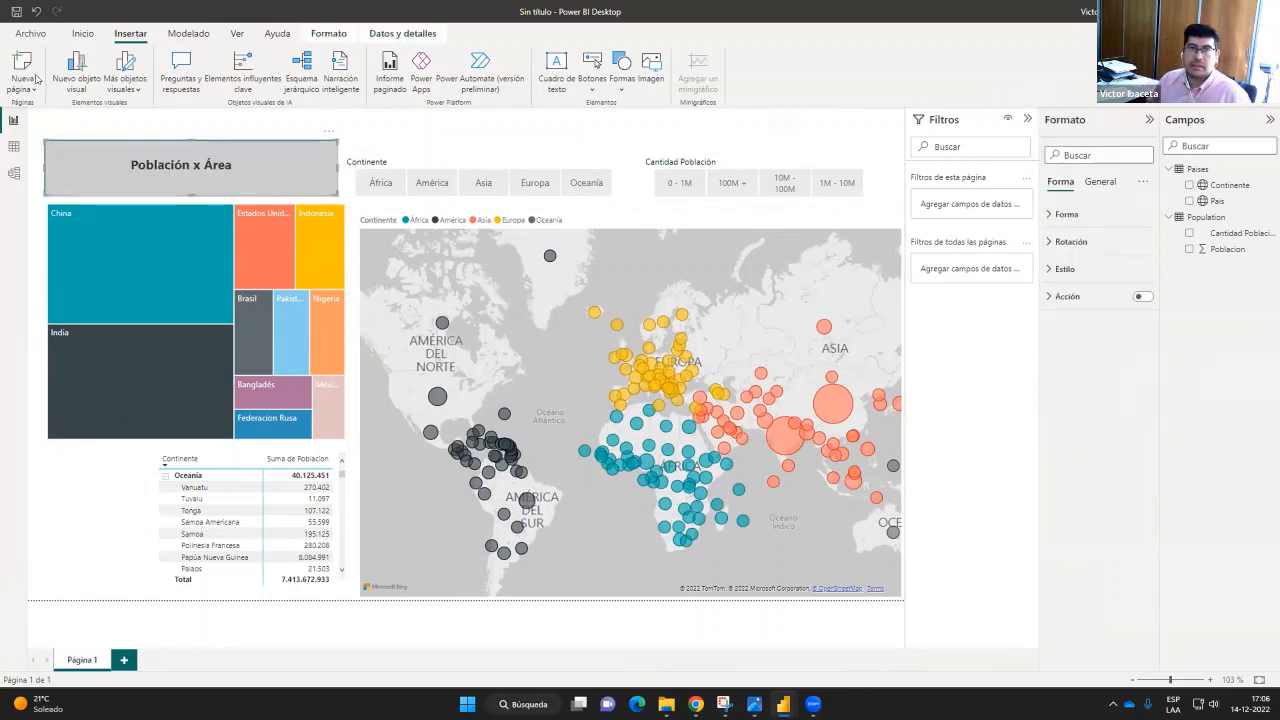
{"action": "left_click", "coordinate": [82, 35]}
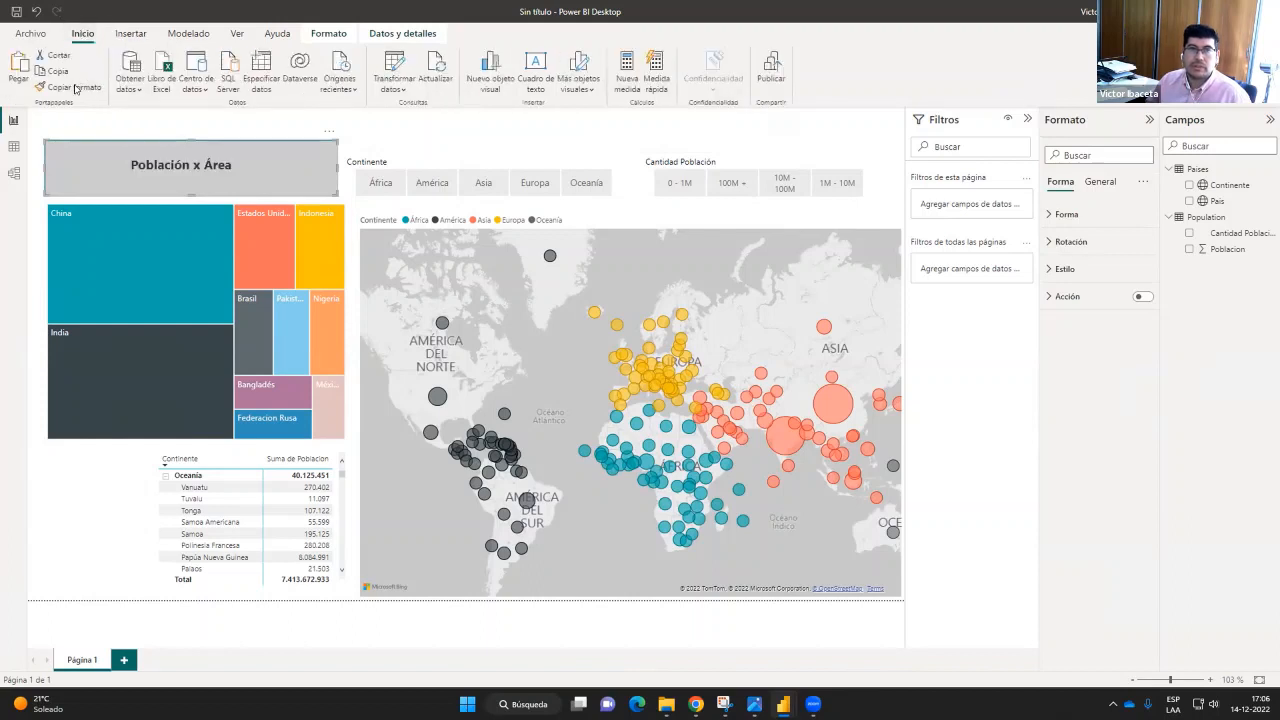
{"action": "left_click", "coordinate": [72, 87]}
{"action": "left_click", "coordinate": [456, 160]}
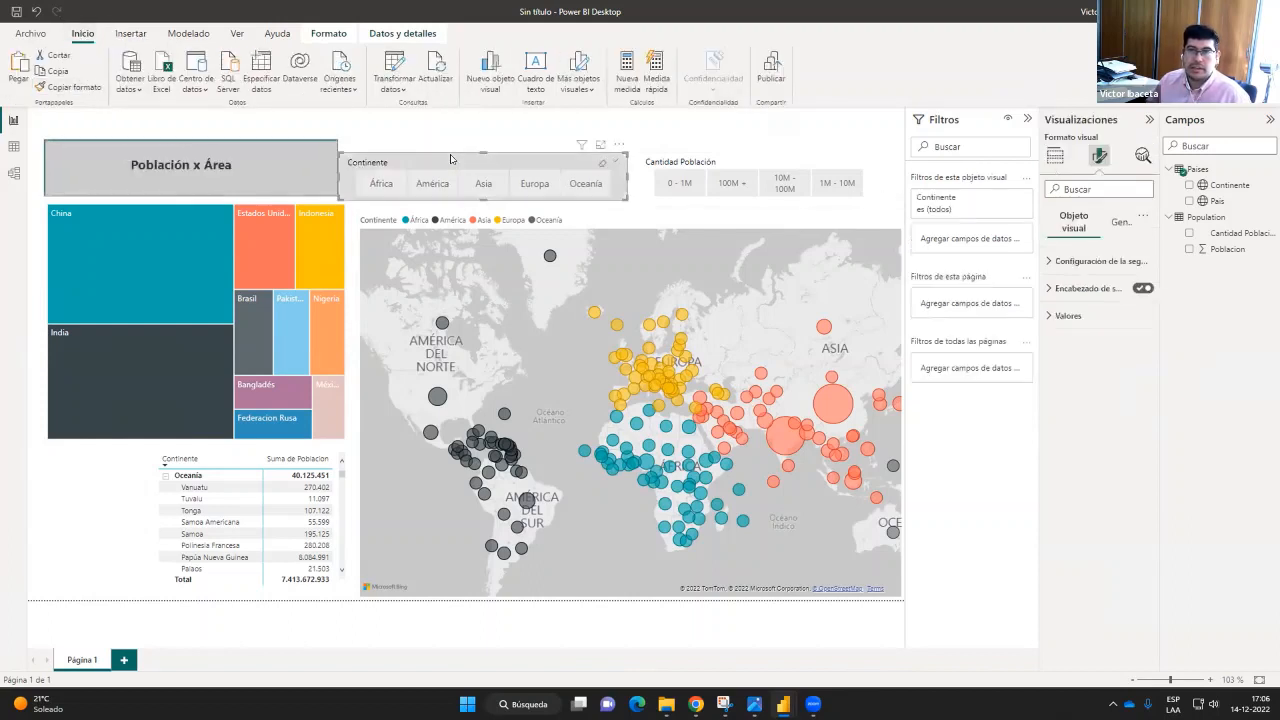
{"action": "left_click", "coordinate": [64, 87]}
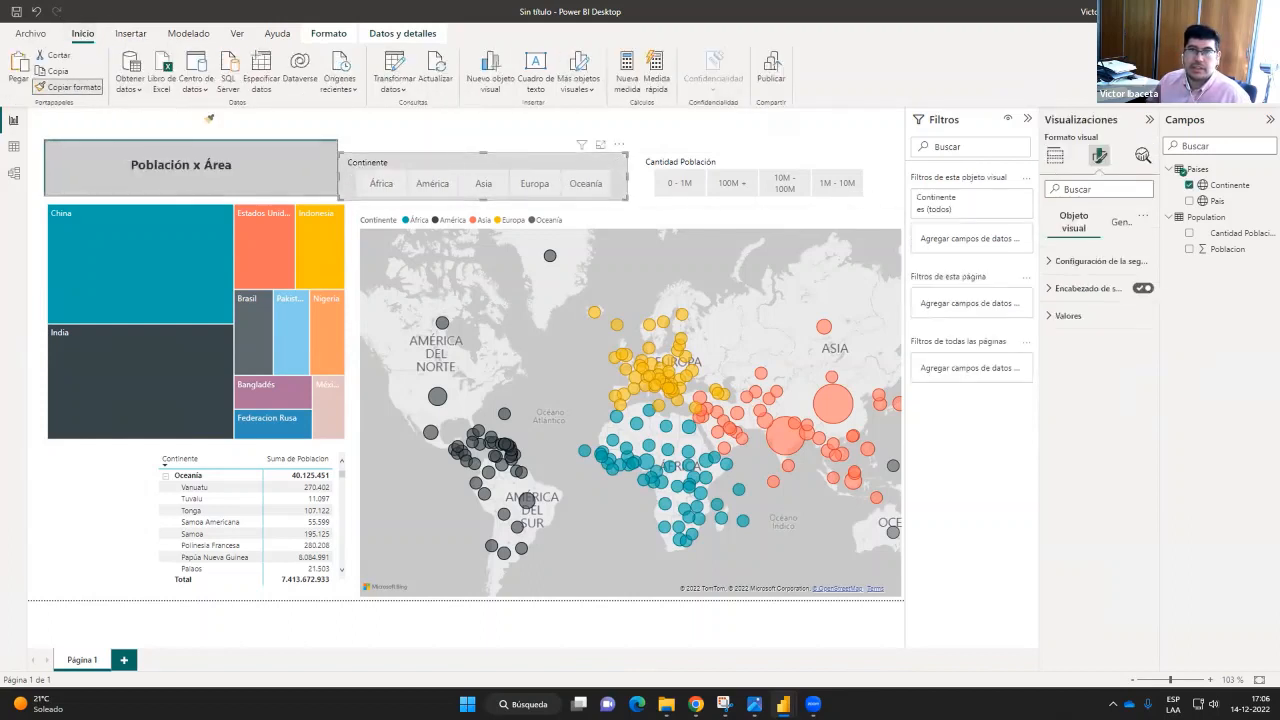
{"action": "left_click", "coordinate": [740, 170]}
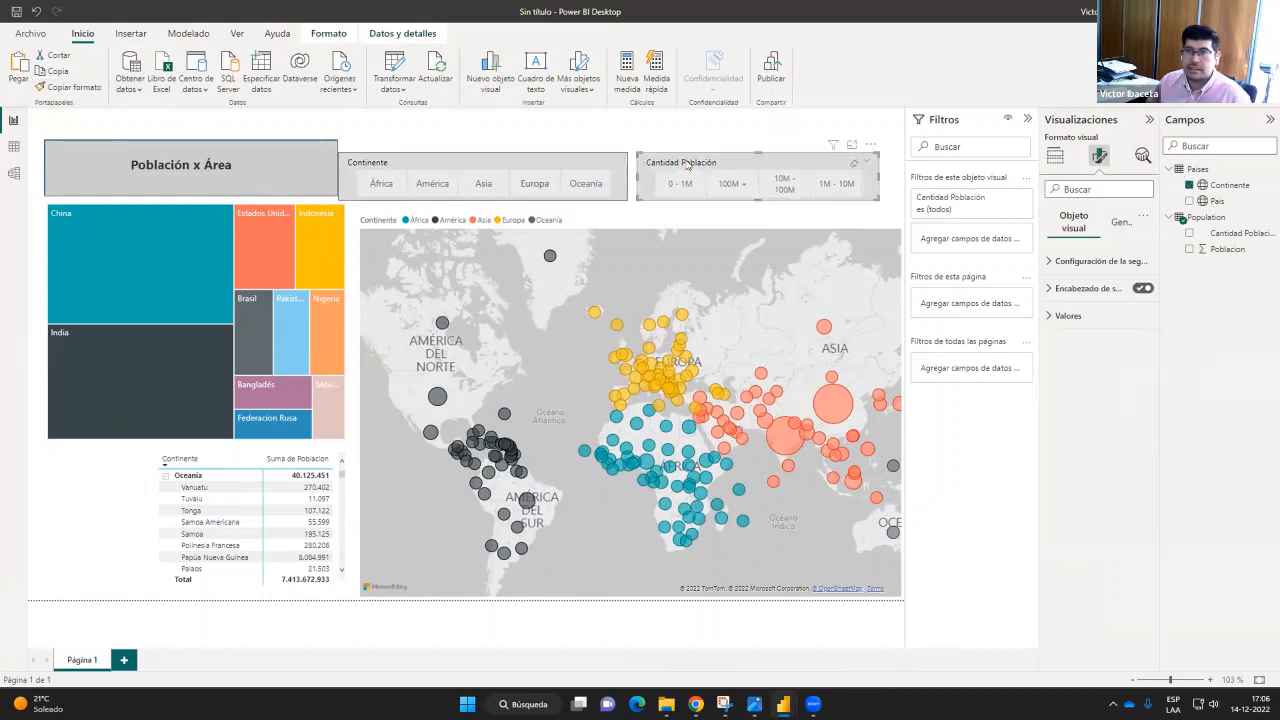
Copy the Cantidad Población slicer's format onto the country treemap and on to the bubble map
{"action": "left_click", "coordinate": [72, 87]}
{"action": "left_click", "coordinate": [171, 211]}
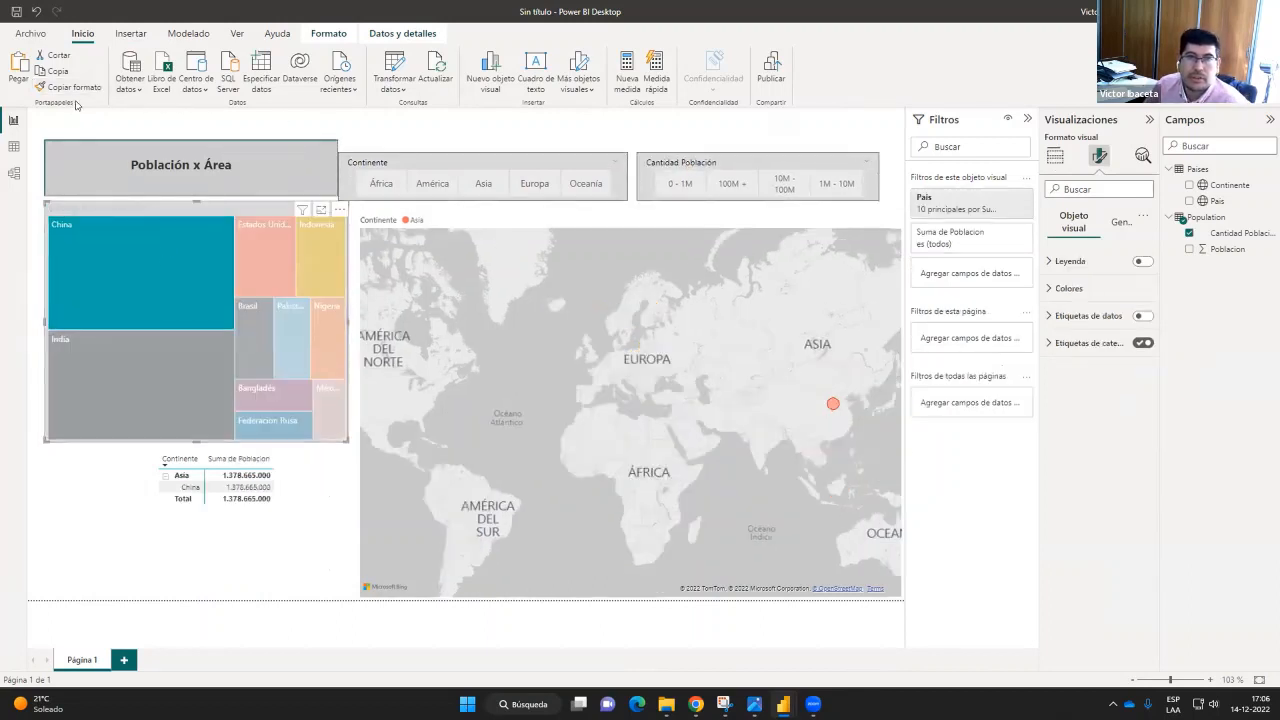
{"action": "left_click", "coordinate": [415, 210]}
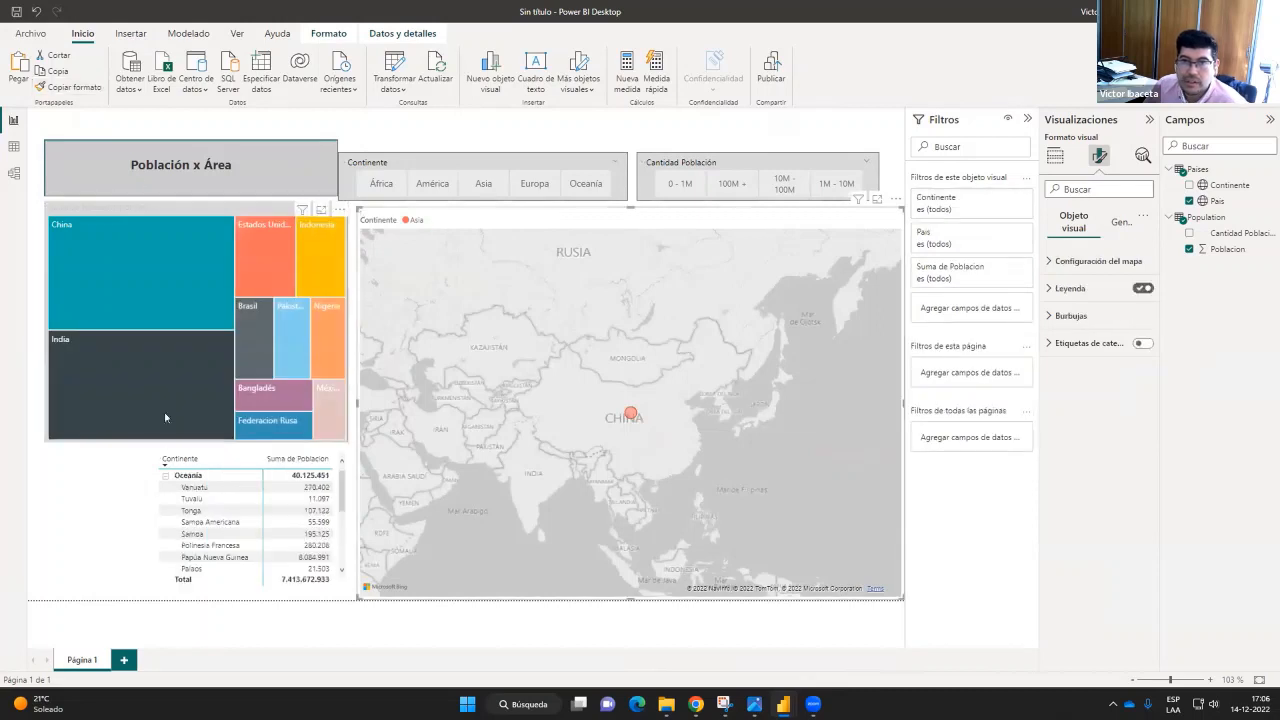
Copy the bubble map's format onto the empty text box, and copy it on to the continent and population matrix
{"action": "left_click", "coordinate": [72, 87]}
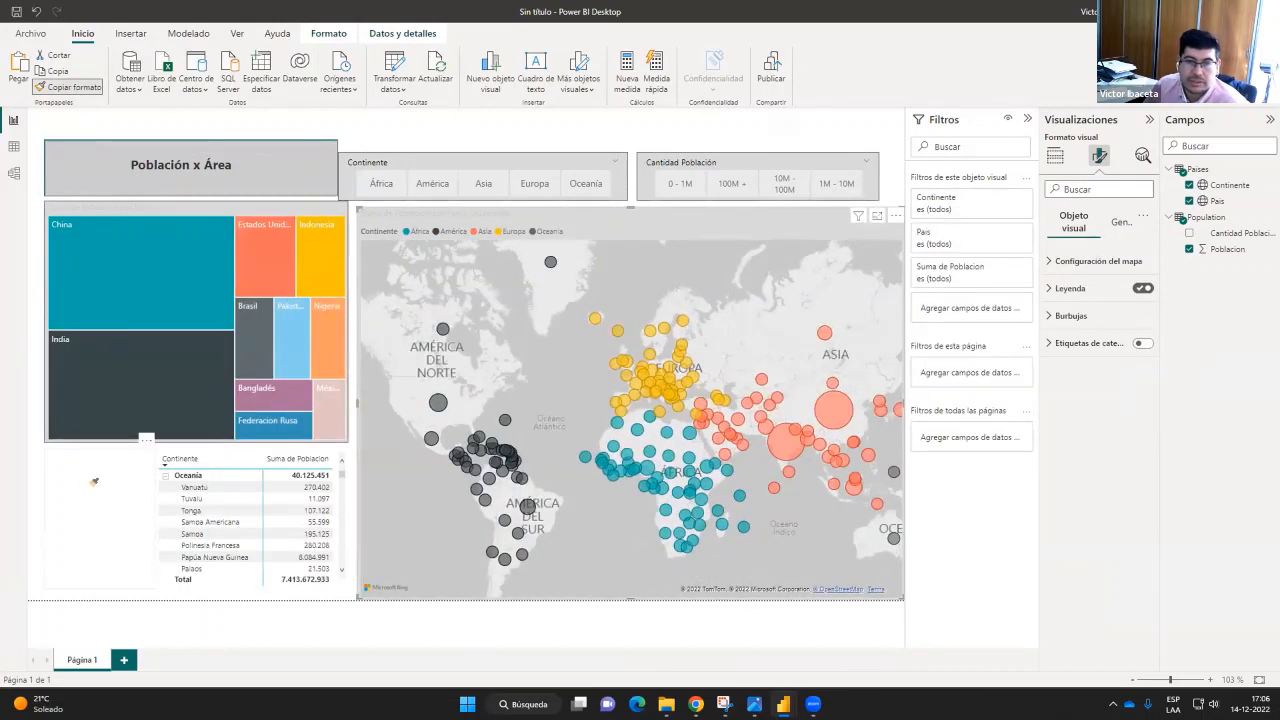
{"action": "left_click", "coordinate": [94, 480]}
{"action": "left_click", "coordinate": [72, 87]}
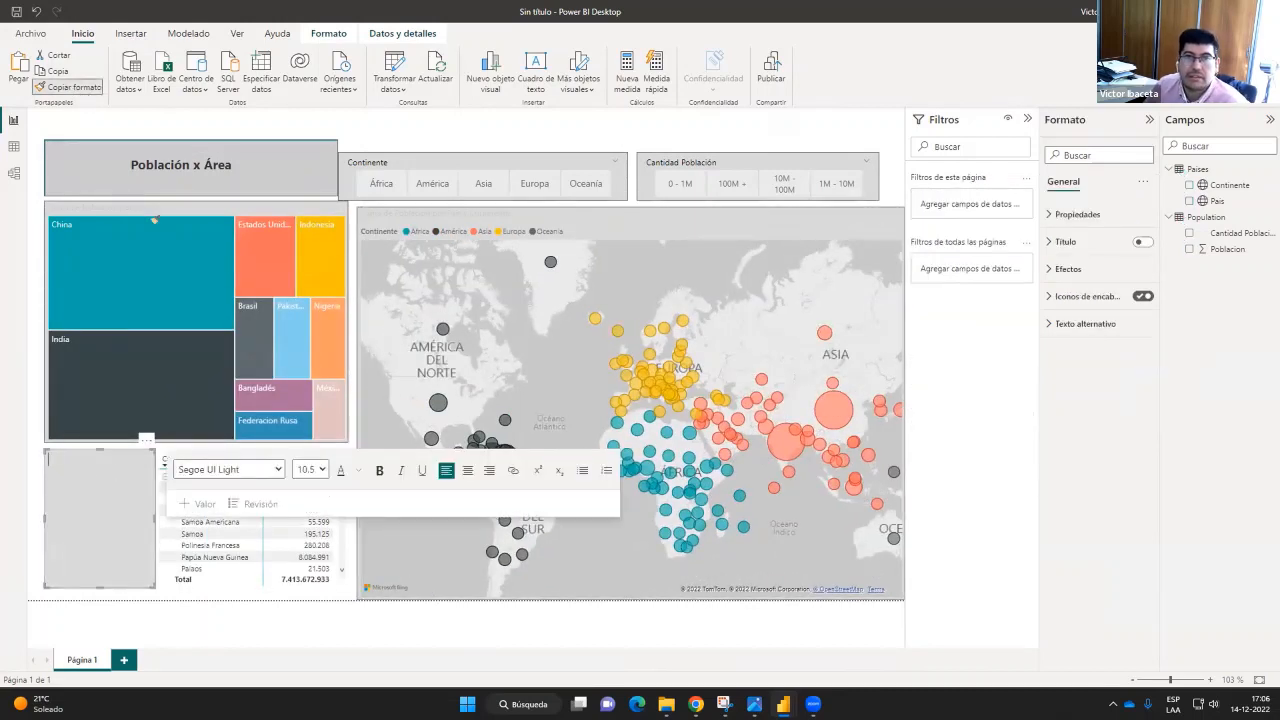
{"action": "left_click", "coordinate": [243, 448]}
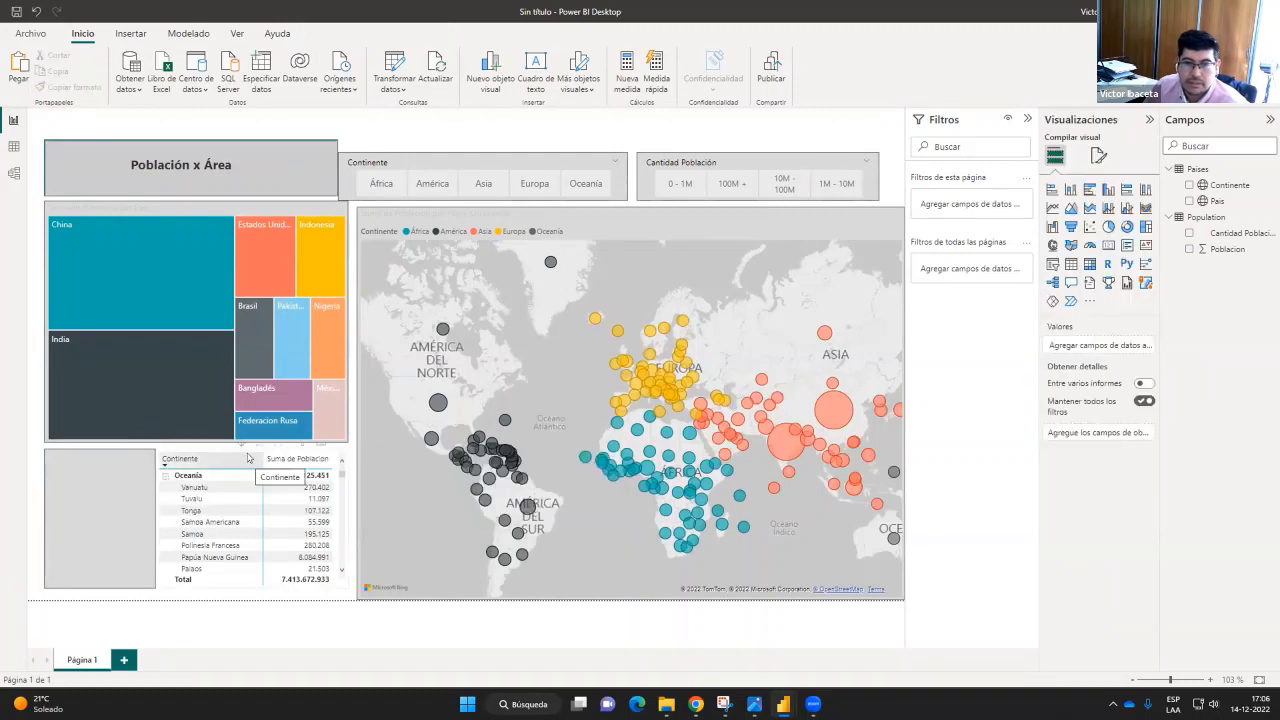
{"action": "left_click", "coordinate": [80, 555]}
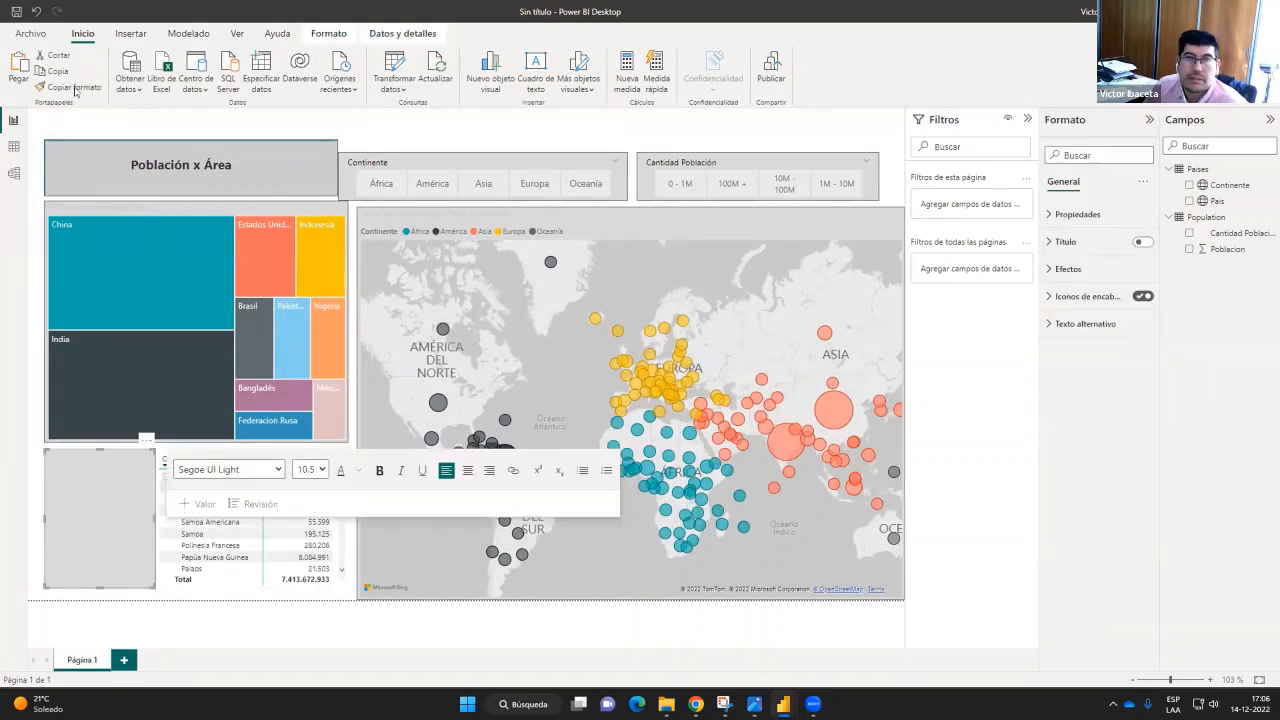
{"action": "left_click", "coordinate": [74, 88]}
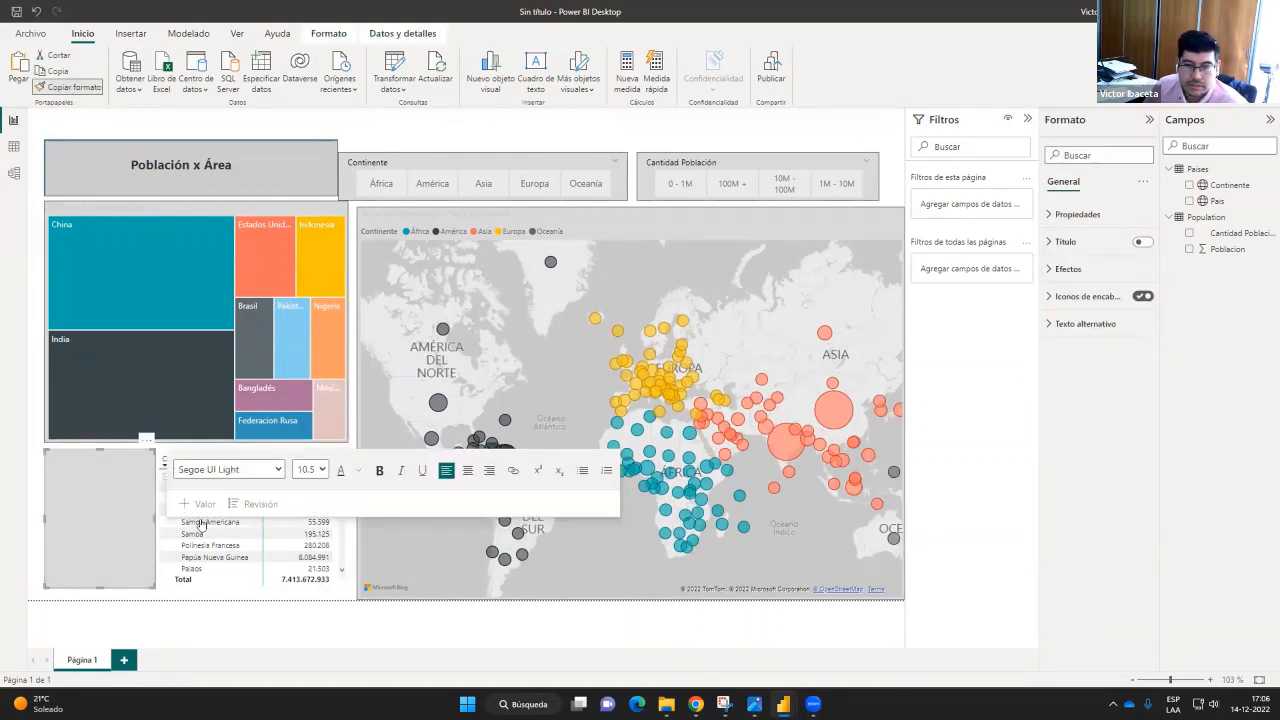
{"action": "left_click", "coordinate": [240, 573]}
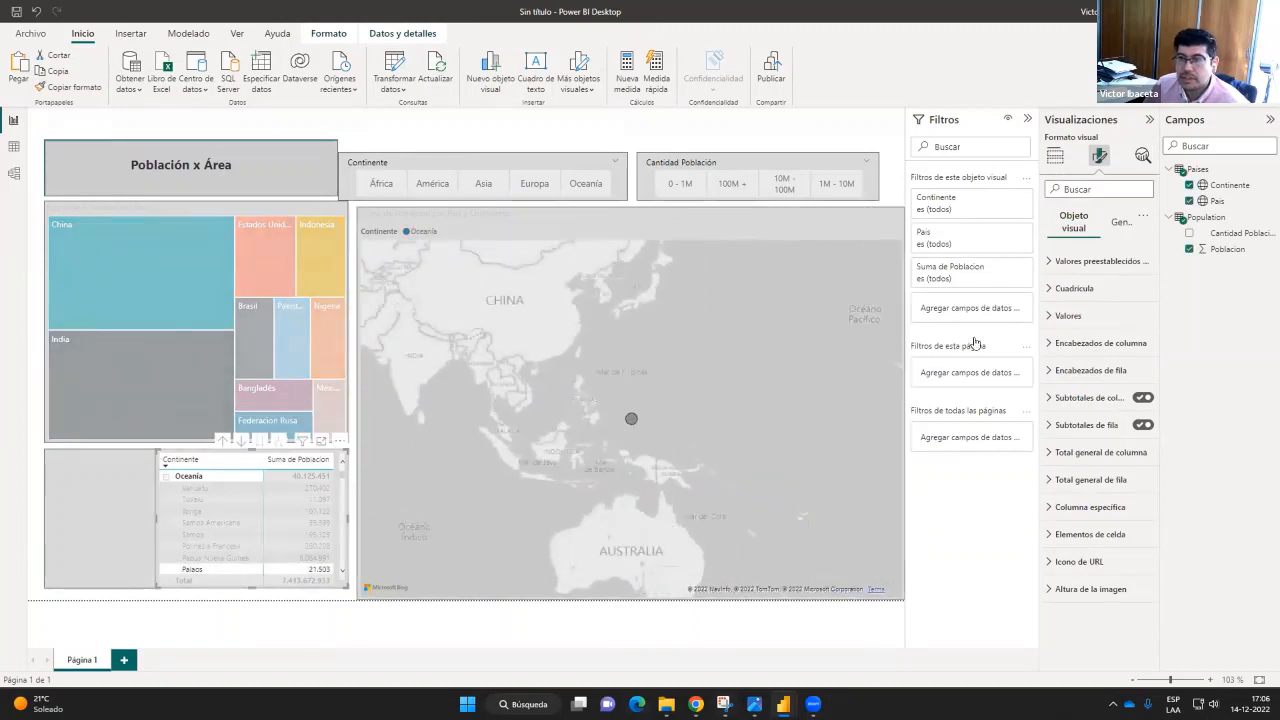
Shift the Continente and Cantidad Población slicers slightly right and up, clear of the title banner
{"action": "left_click_drag", "start_coordinate": [506, 155], "coordinate": [520, 150]}
{"action": "left_click_drag", "start_coordinate": [763, 163], "coordinate": [777, 158]}
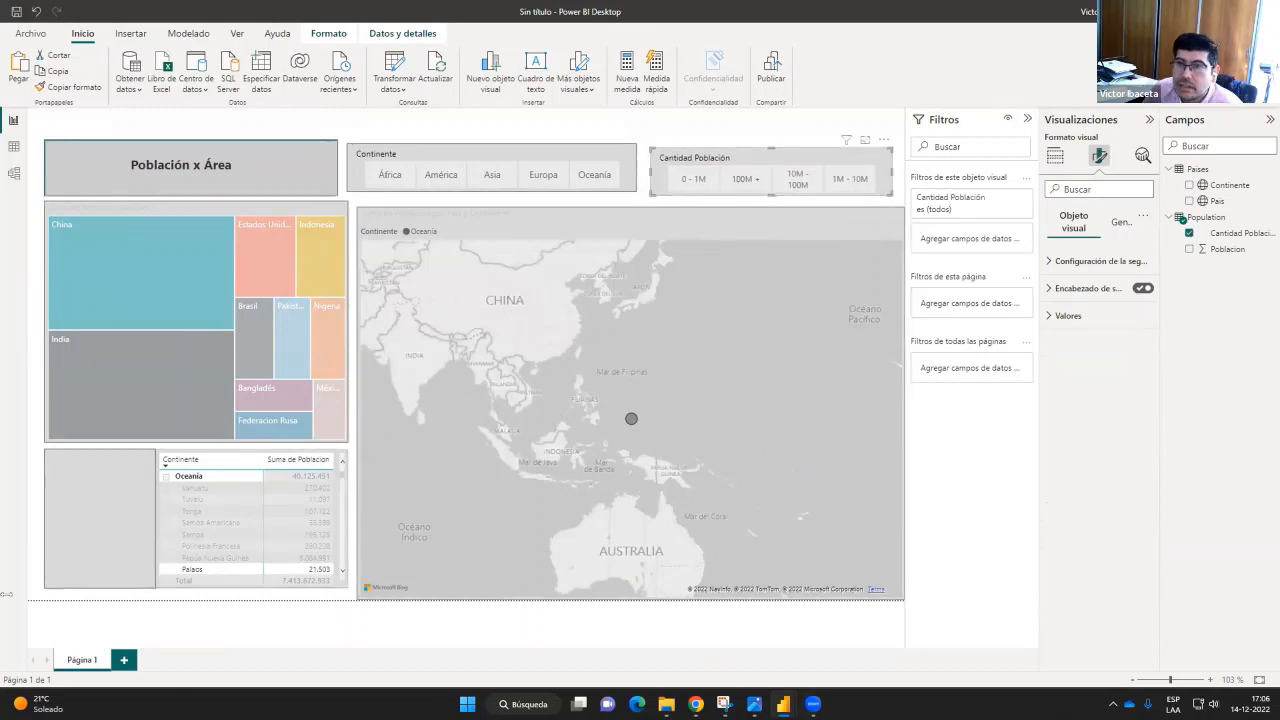
Clear the Oceanía row selection in the matrix so that it no longer cross-filters the treemap and map
{"action": "left_click", "coordinate": [209, 477]}
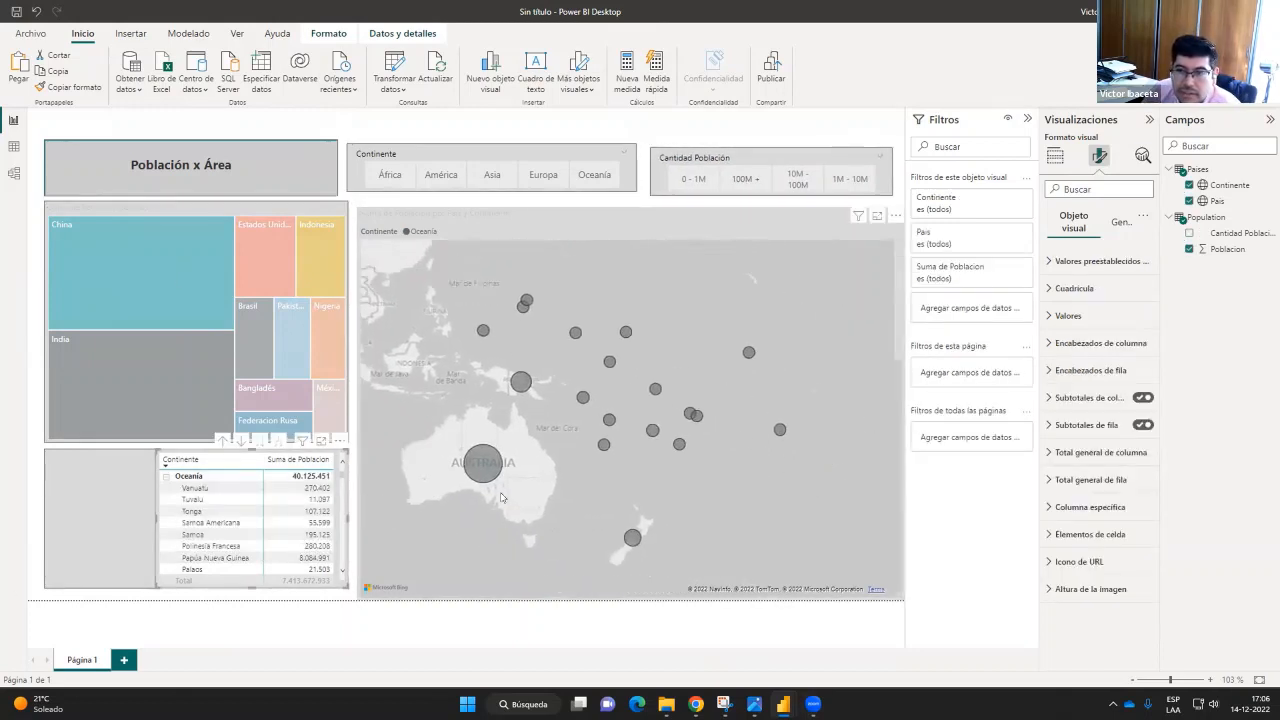
{"action": "left_click", "coordinate": [196, 487]}
{"action": "left_click", "coordinate": [205, 477]}
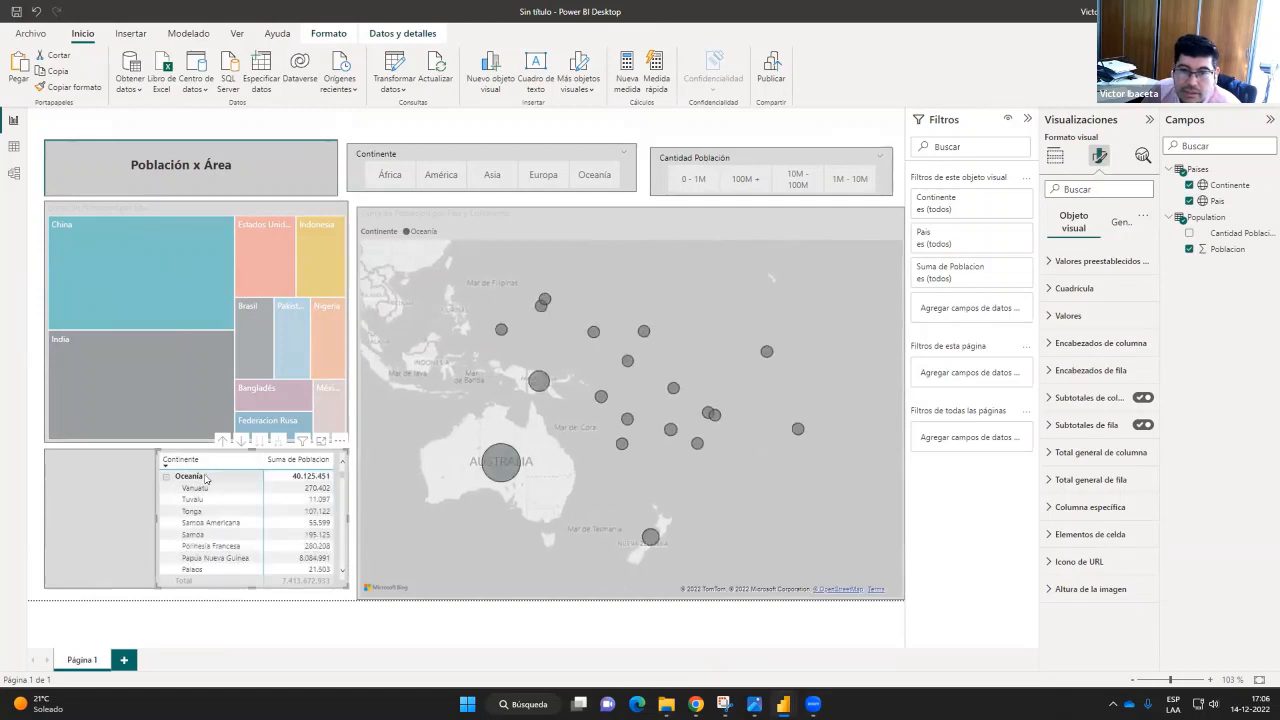
{"action": "left_click", "coordinate": [205, 477]}
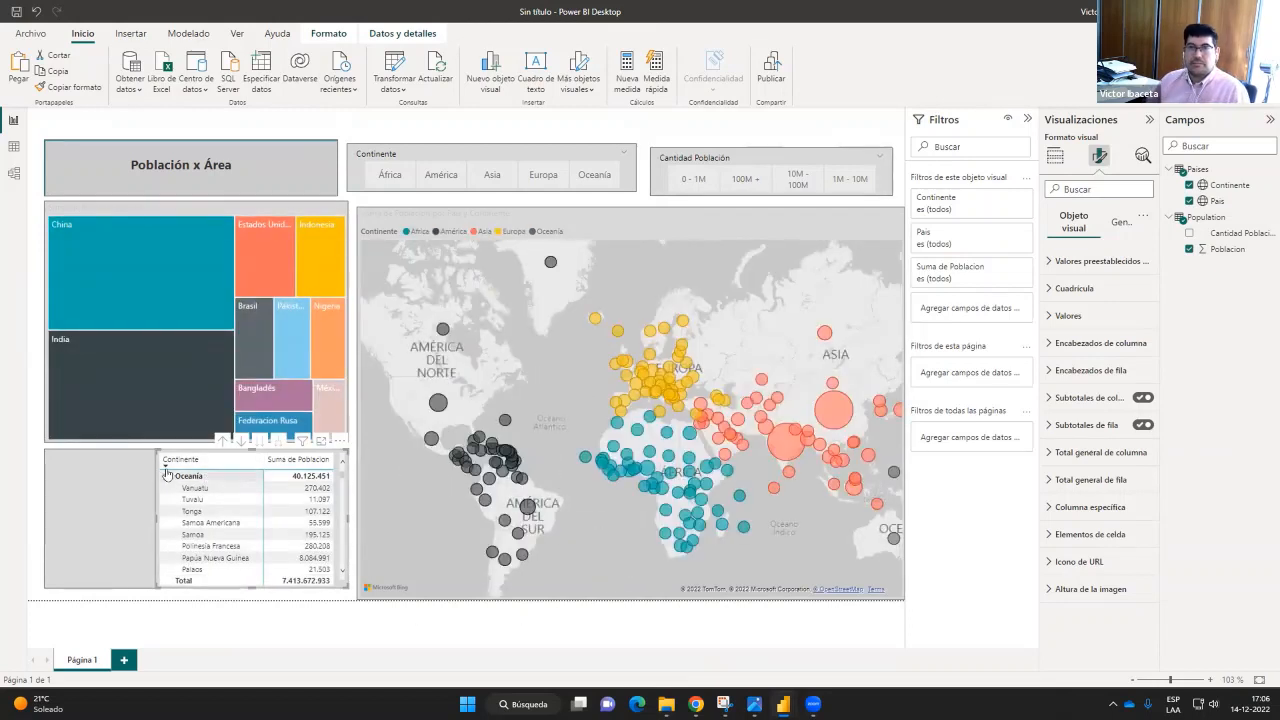
Align the Continente slicer with the map's left edge and level the Cantidad Población slicer with it
{"action": "left_click_drag", "start_coordinate": [723, 156], "coordinate": [735, 156]}
{"action": "left_click_drag", "start_coordinate": [558, 155], "coordinate": [568, 154]}
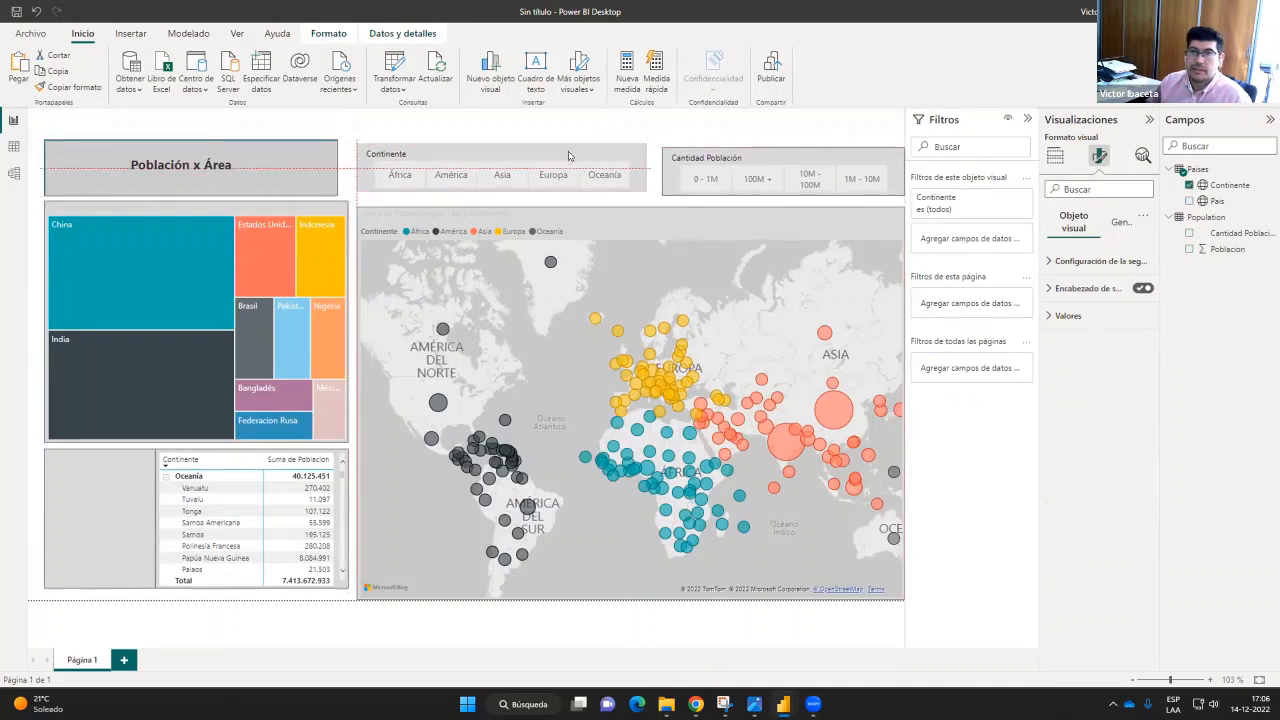
{"action": "left_click_drag", "start_coordinate": [765, 158], "coordinate": [759, 151]}
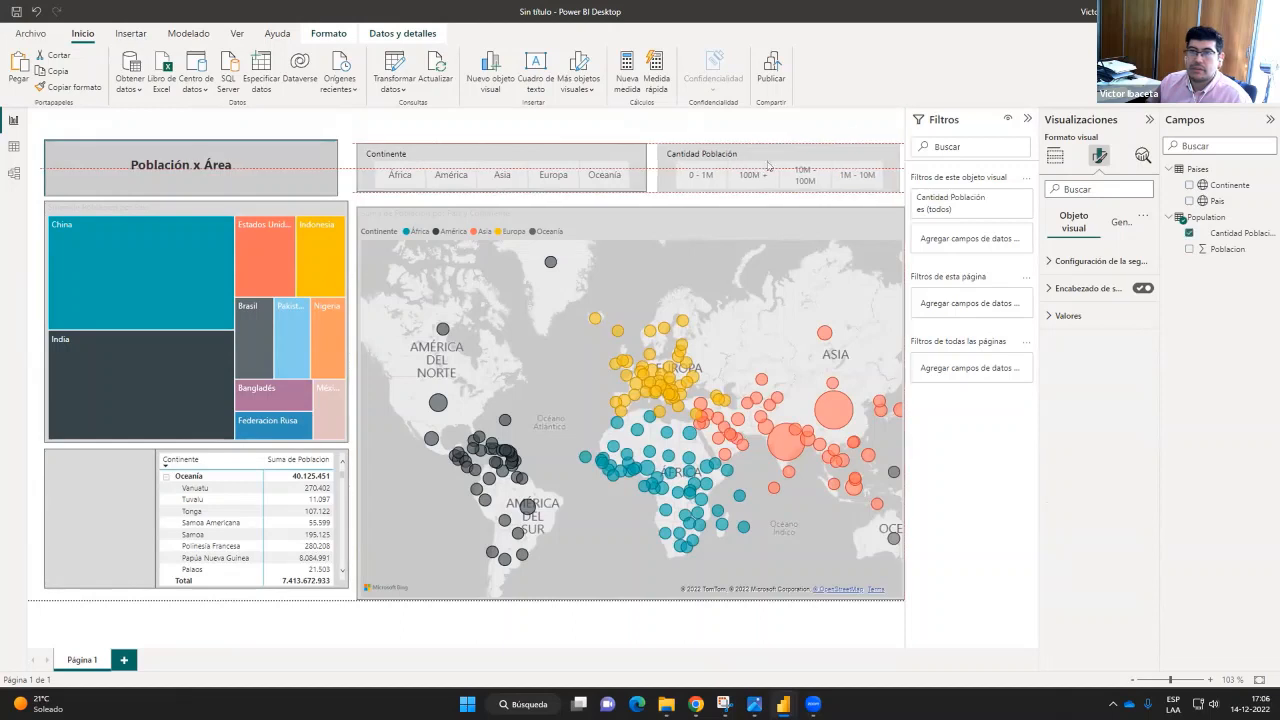
Widen the title banner rectangle to match the treemap's width
{"action": "left_click", "coordinate": [344, 362]}
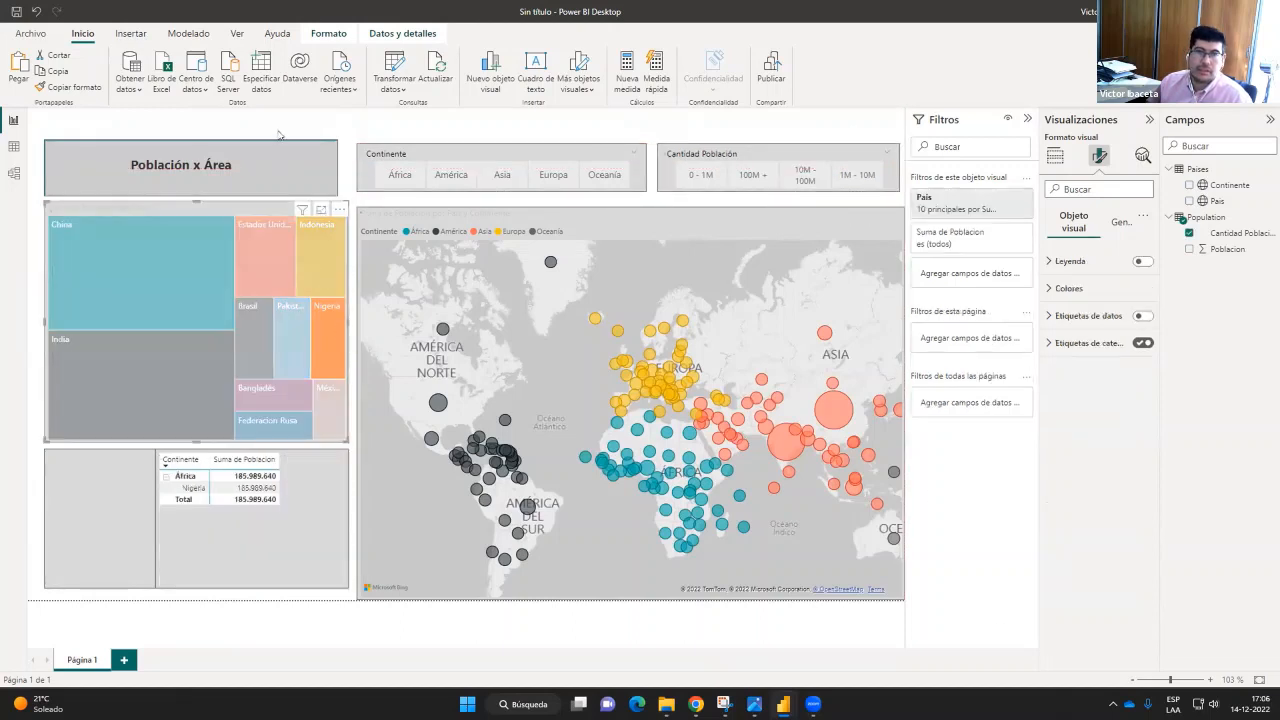
{"action": "left_click", "coordinate": [336, 170]}
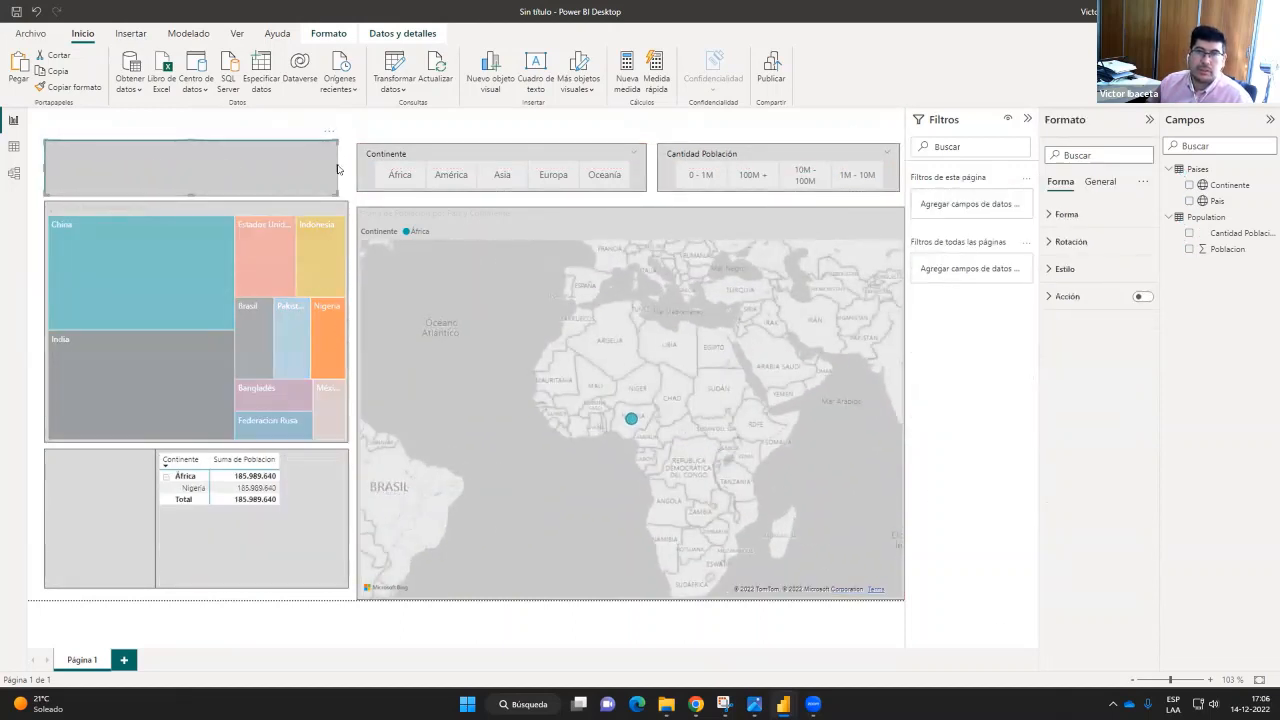
{"action": "left_click_drag", "start_coordinate": [333, 165], "coordinate": [346, 166]}
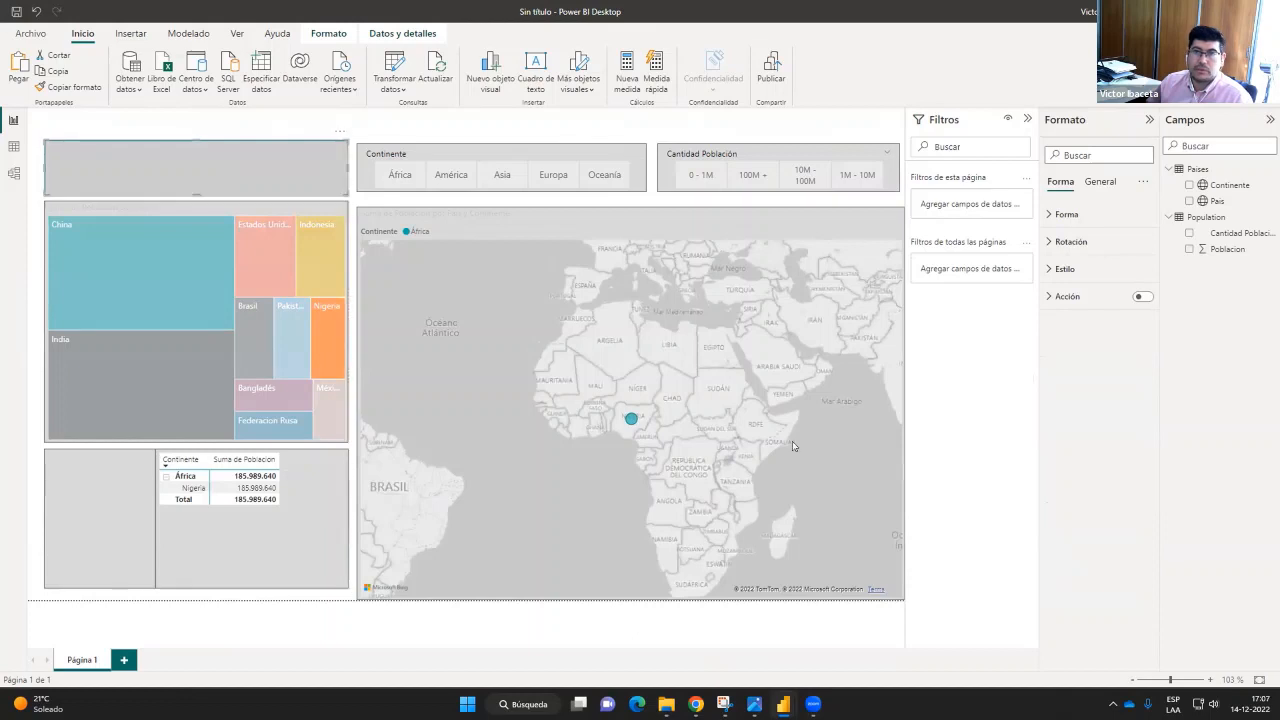
Filter the report by África with the Continente slicer, clear that filter, and sort the matrix by Continente in ascending order
{"action": "left_click", "coordinate": [187, 478]}
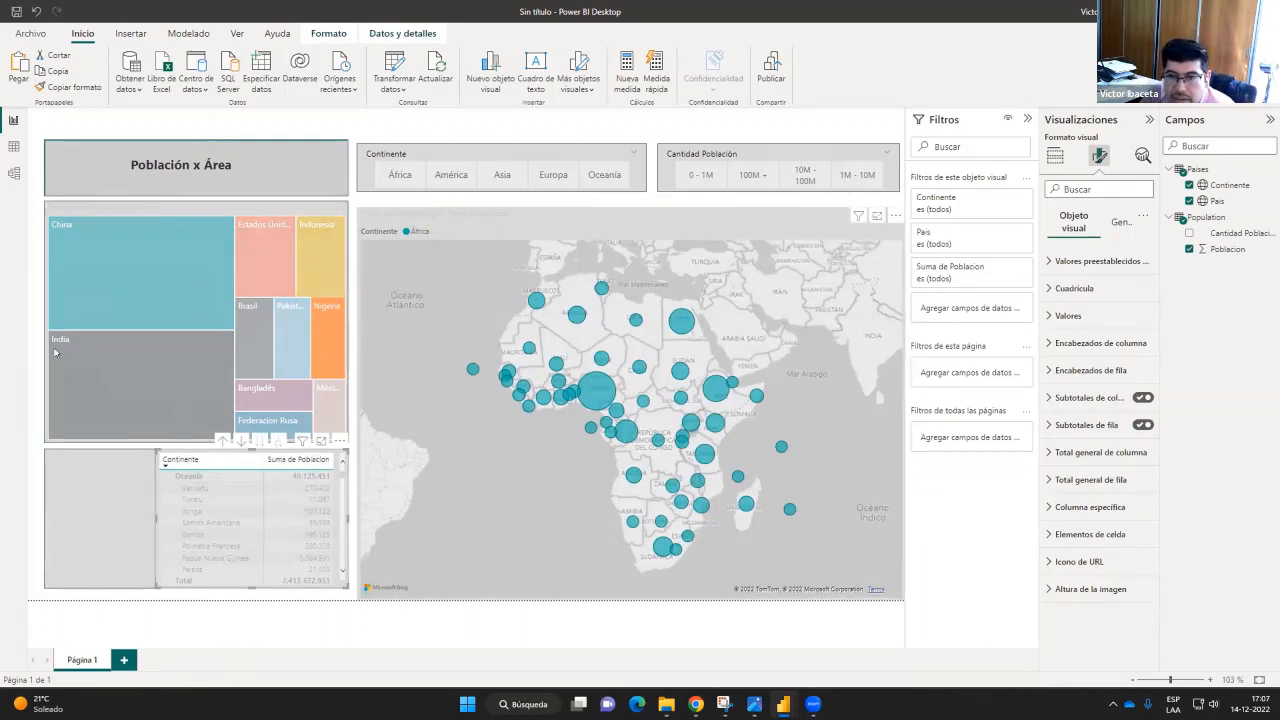
{"action": "left_click", "coordinate": [399, 176]}
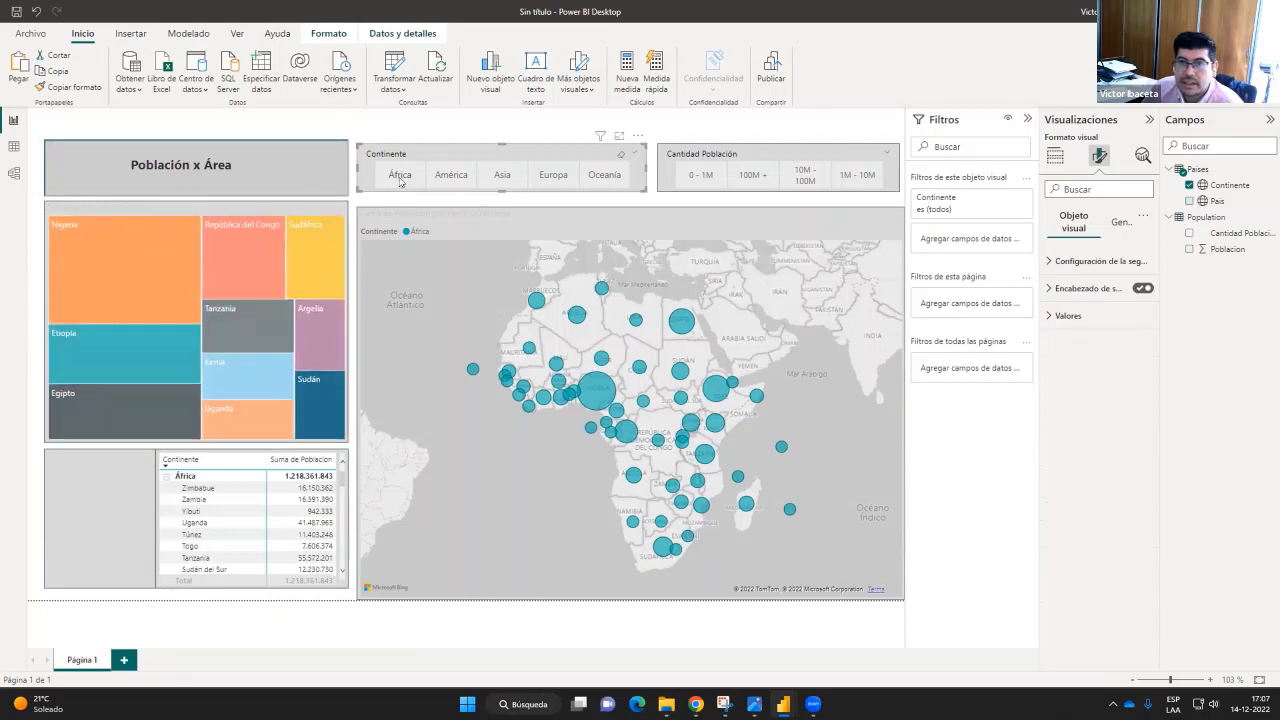
{"action": "left_click", "coordinate": [388, 176]}
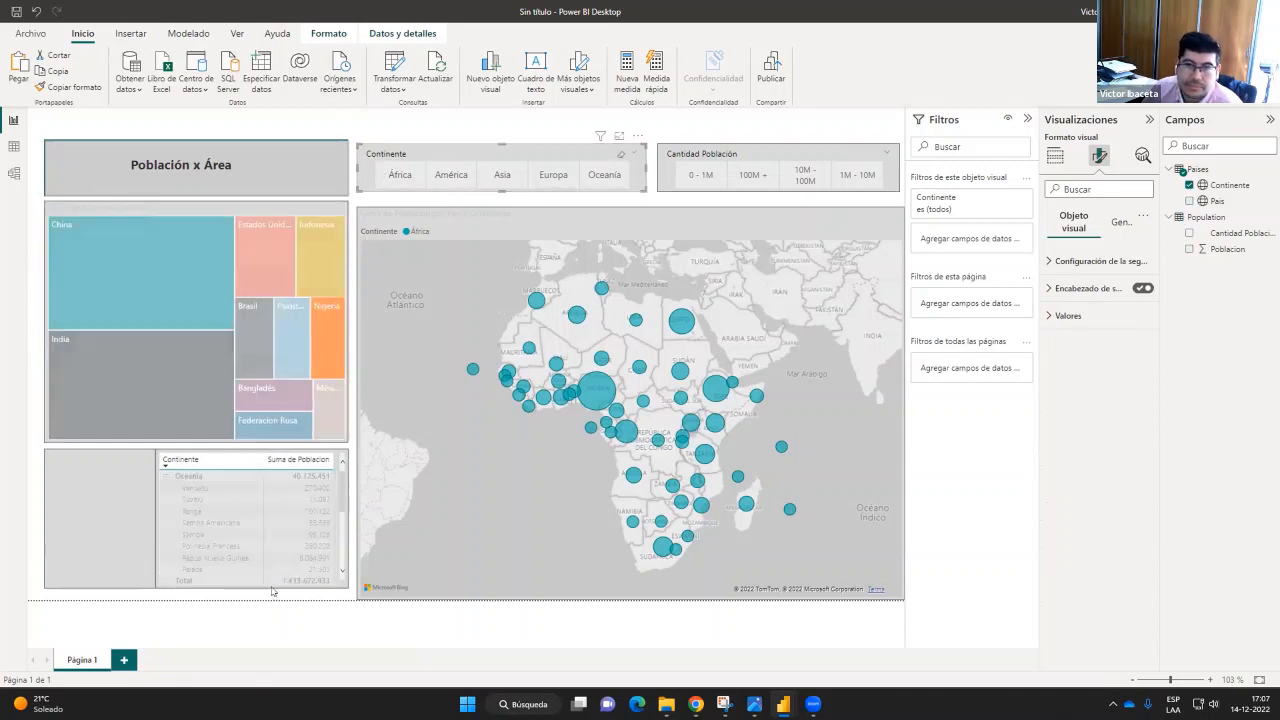
{"action": "left_click", "coordinate": [194, 463]}
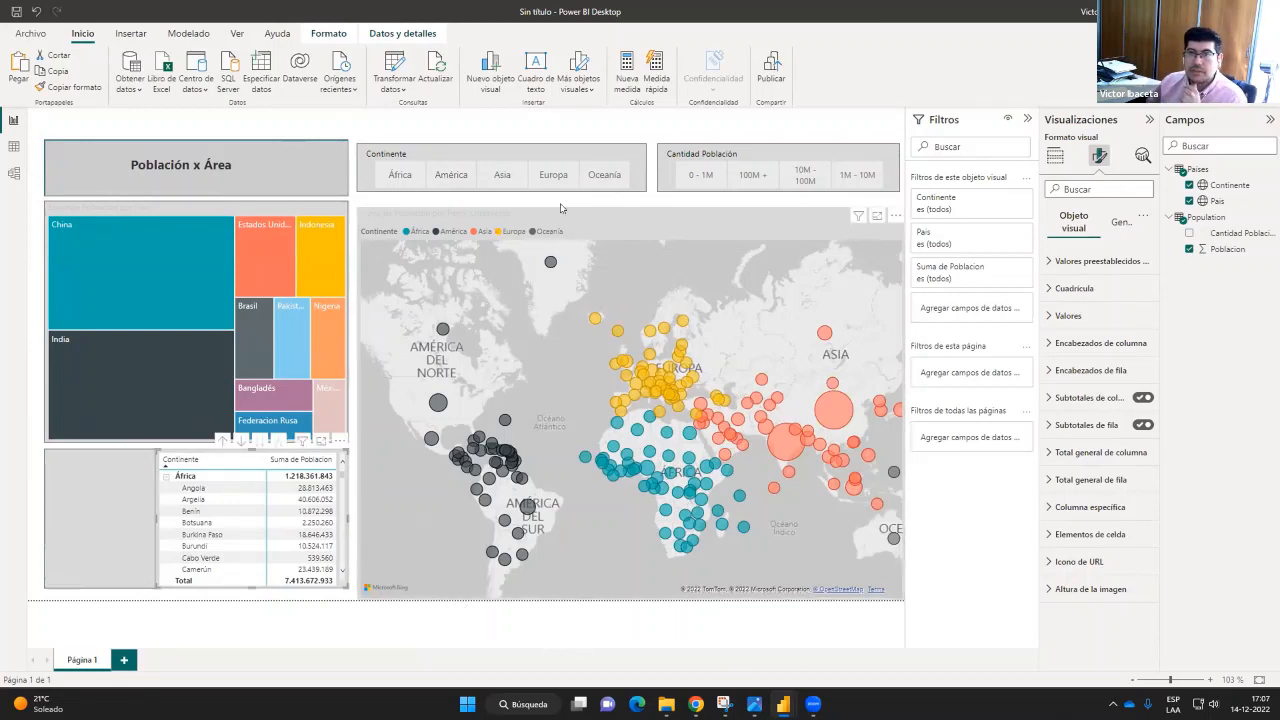
Extend the bubble map's upper edge to line up with the top of the treemap
{"action": "left_click", "coordinate": [630, 209]}
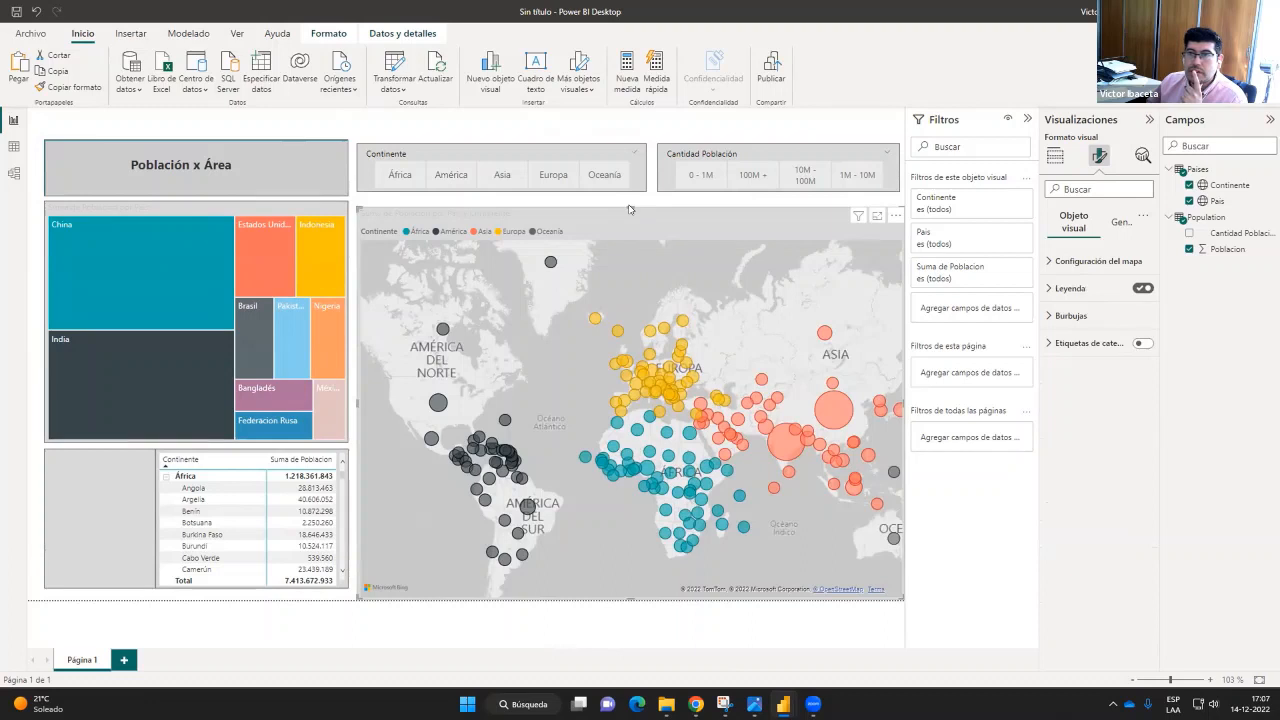
{"action": "left_click_drag", "start_coordinate": [628, 203], "coordinate": [629, 197]}
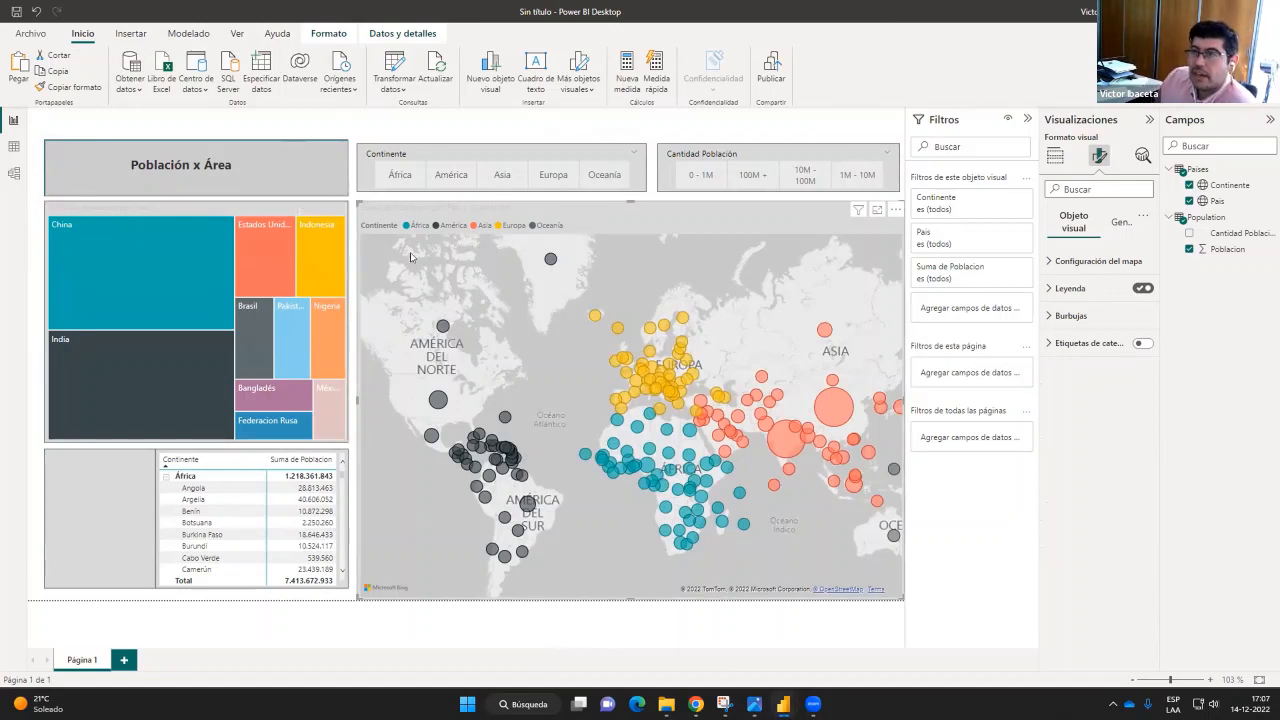
Move the Paises table in the data model level with the Population table, and return to the report
{"action": "left_click", "coordinate": [14, 174]}
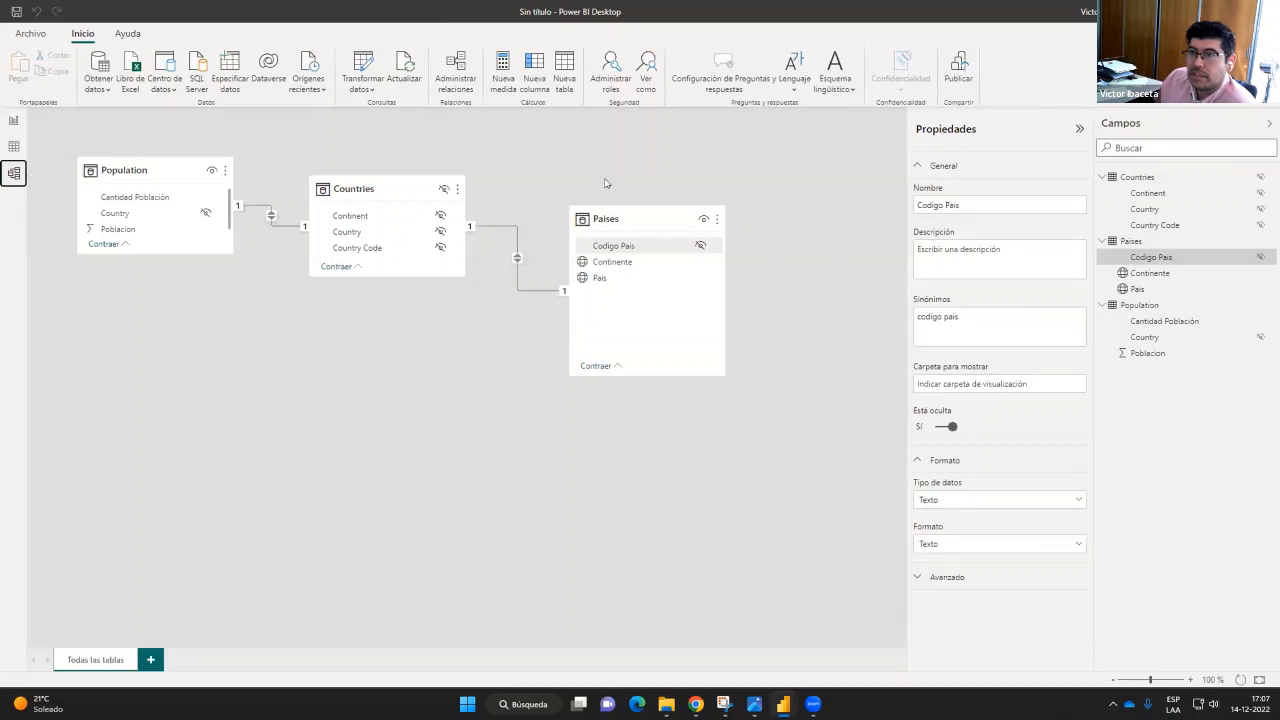
{"action": "left_click_drag", "start_coordinate": [625, 215], "coordinate": [663, 166]}
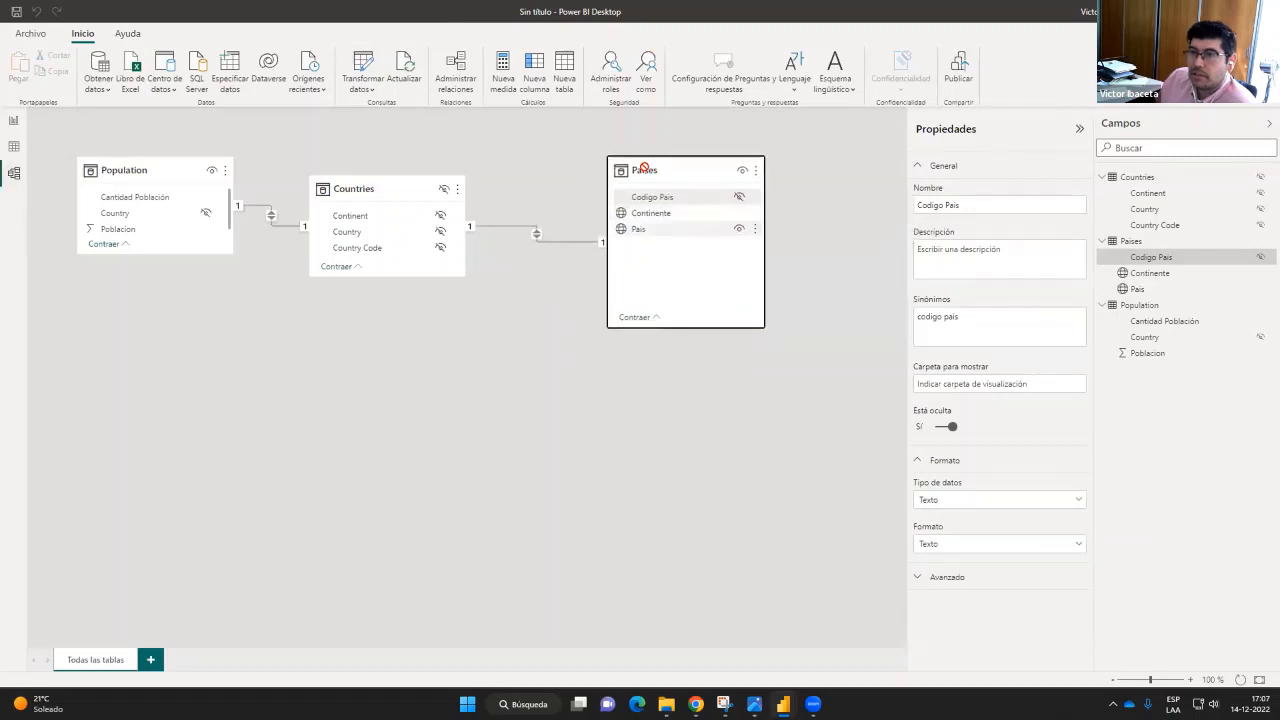
{"action": "left_click", "coordinate": [13, 120]}
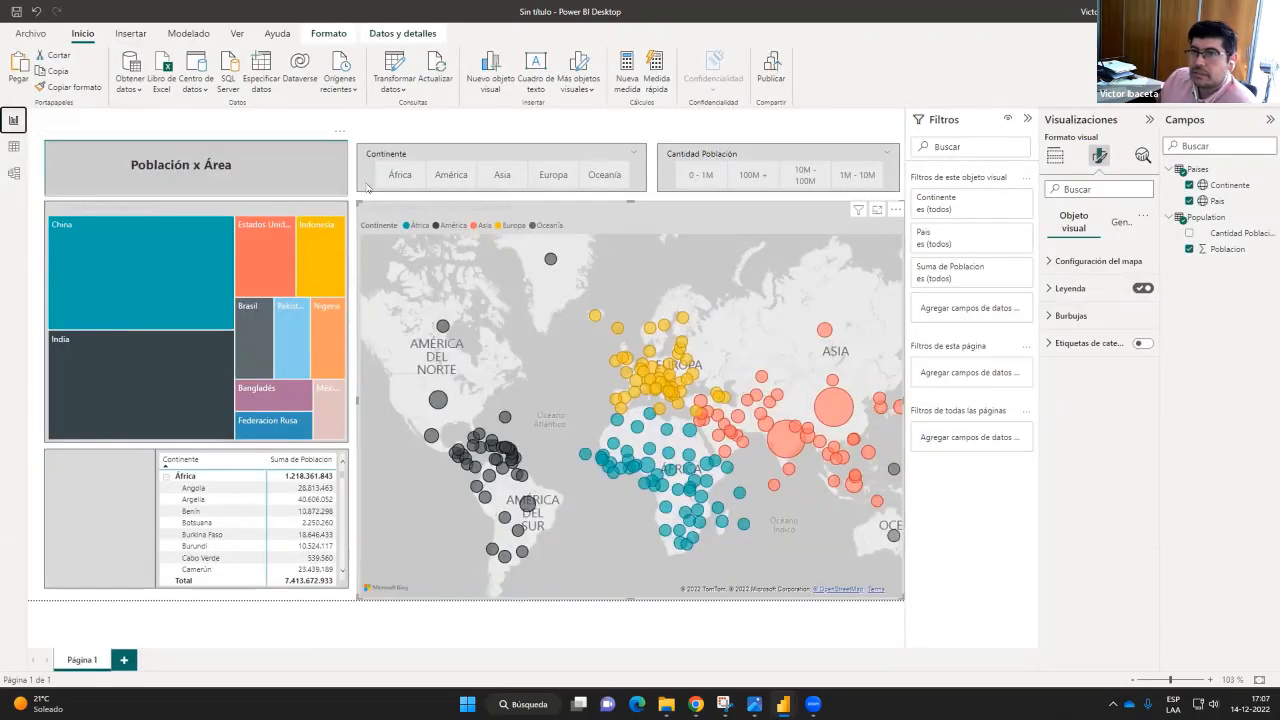
Examine the cardinality and cross-filter direction options of the relationship between Countries and Paises, leave it unedited, and return to the report
{"action": "left_click", "coordinate": [14, 174]}
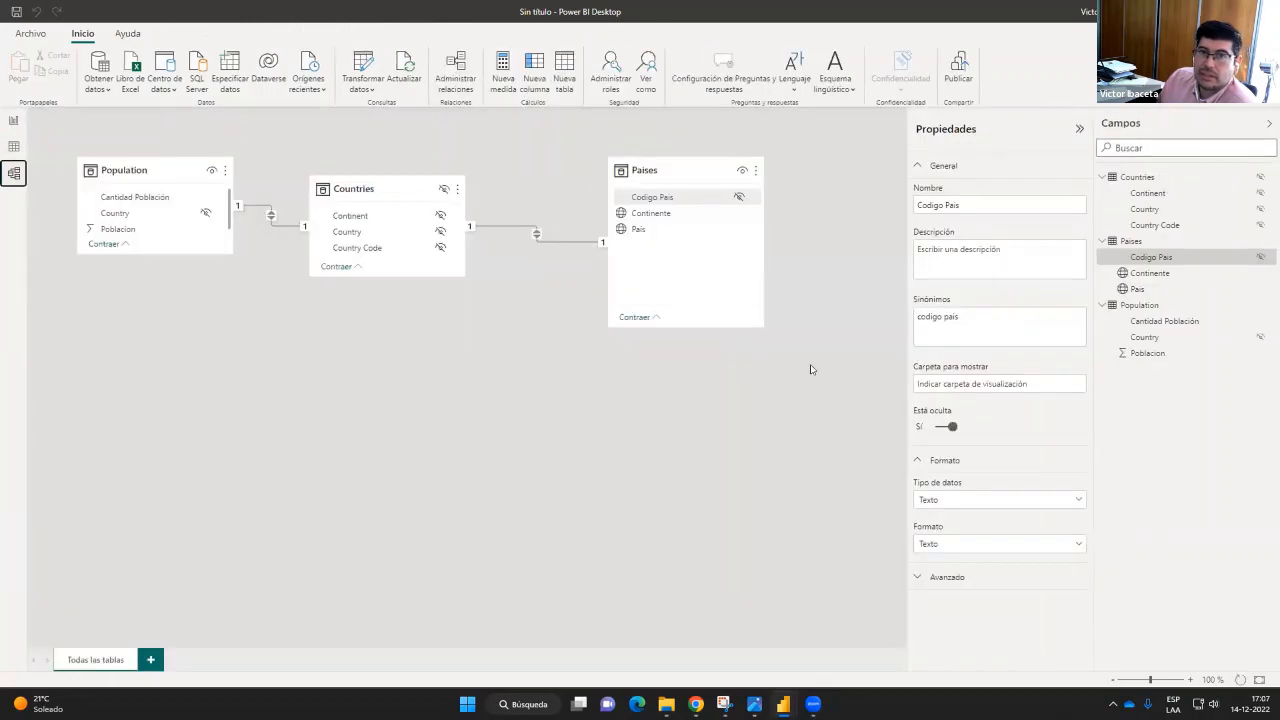
{"action": "double_click", "coordinate": [545, 244]}
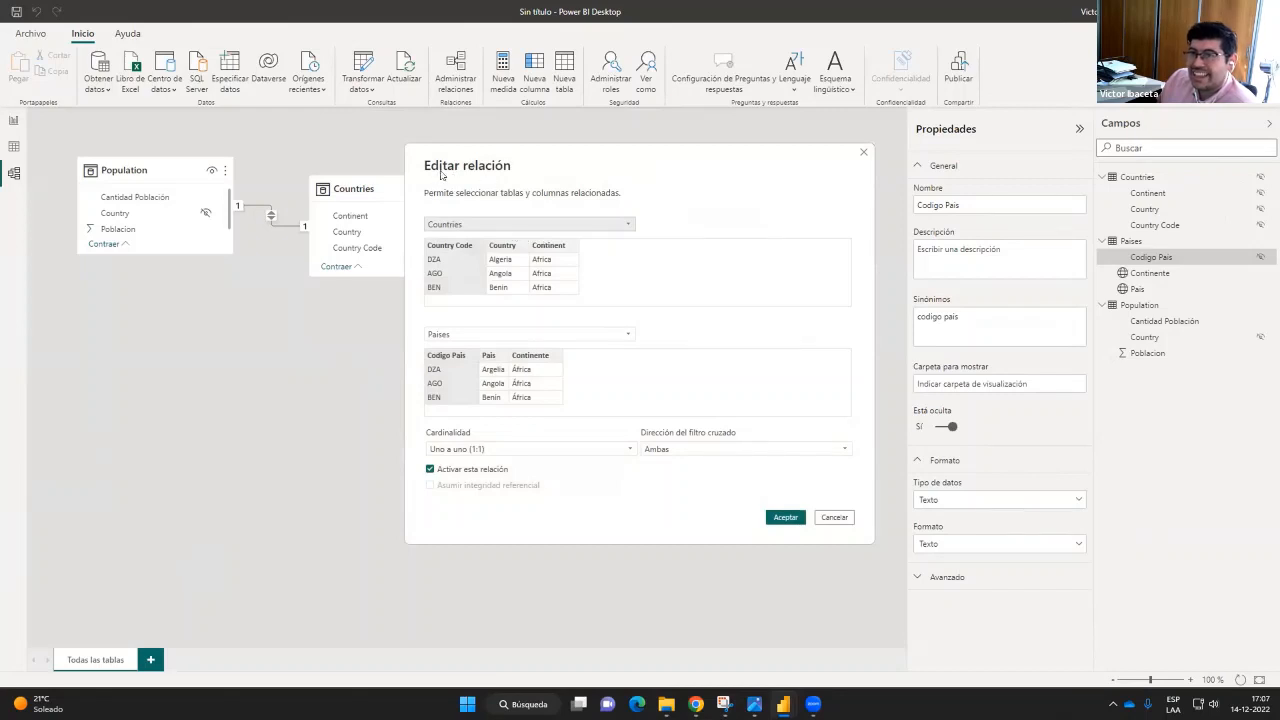
{"action": "left_click_drag", "start_coordinate": [441, 173], "coordinate": [406, 200]}
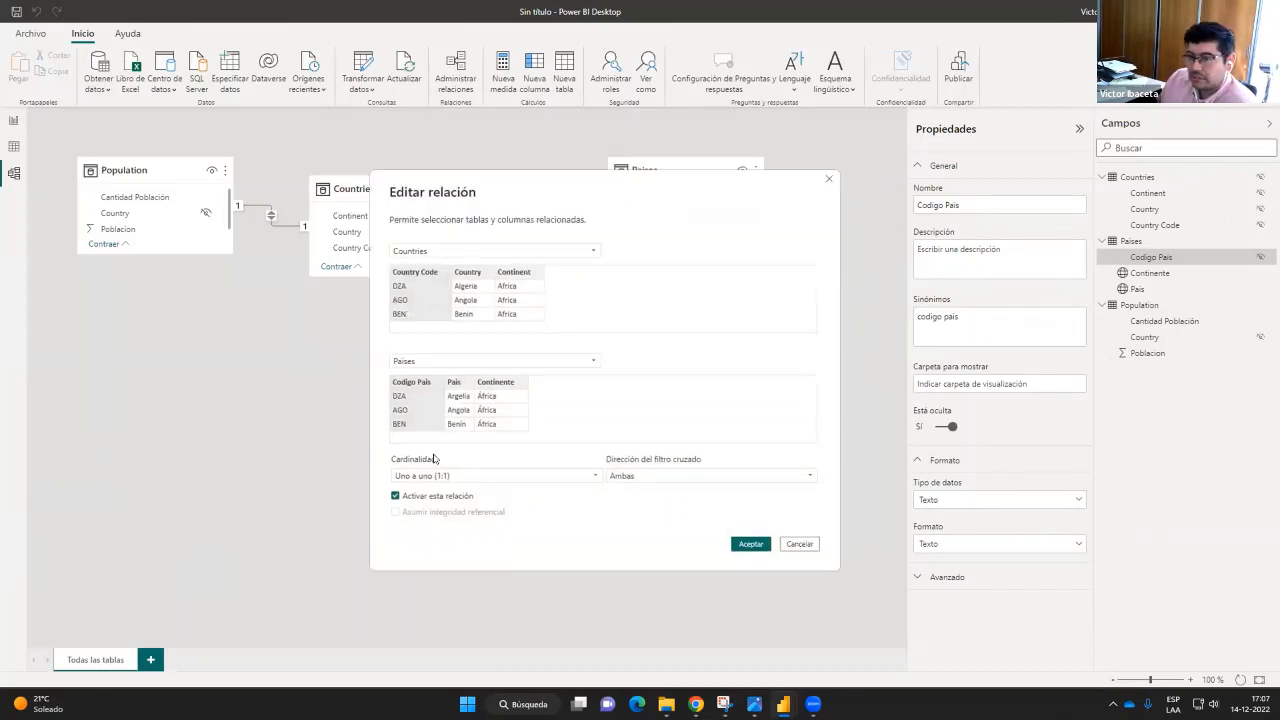
{"action": "left_click", "coordinate": [813, 478]}
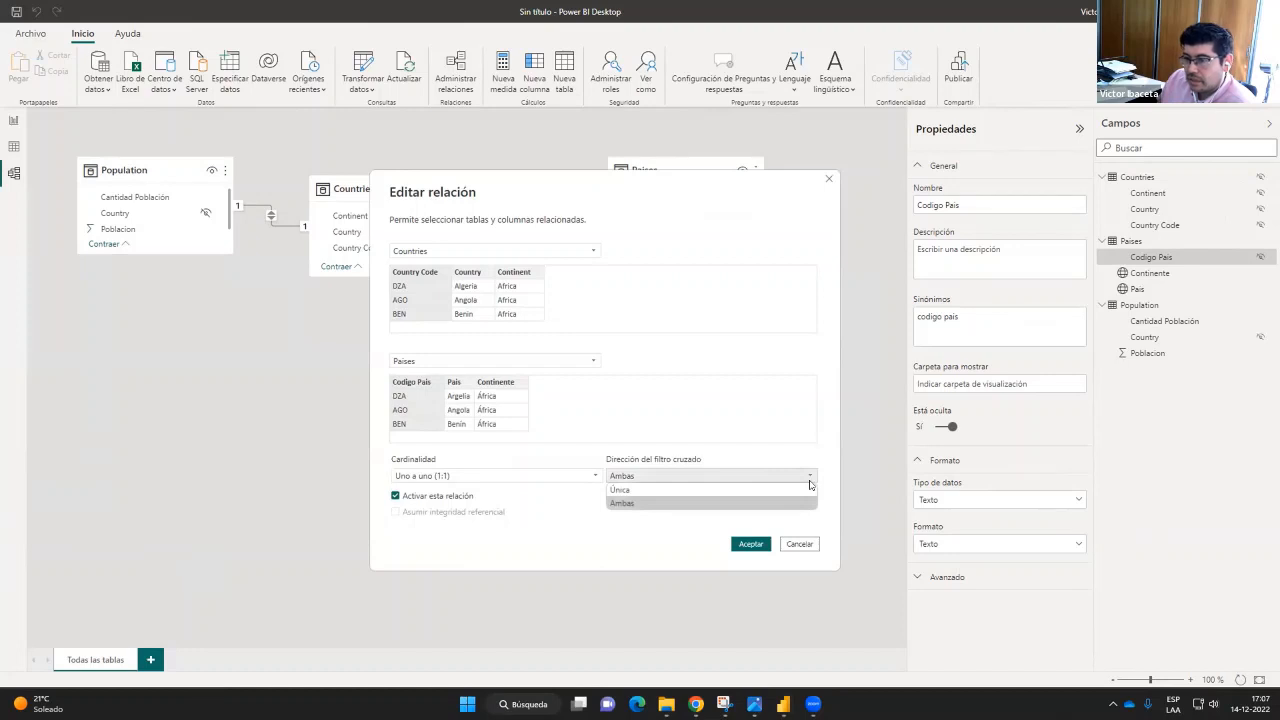
{"action": "left_click", "coordinate": [810, 480]}
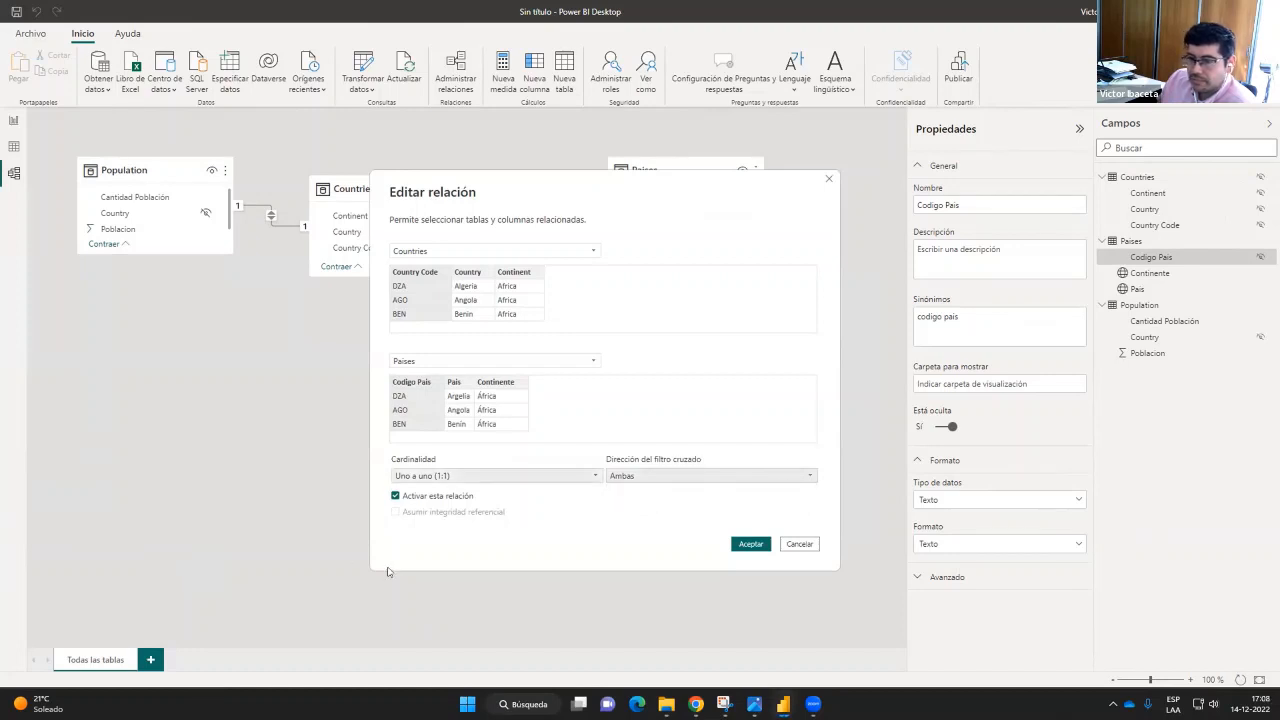
{"action": "left_click", "coordinate": [497, 475]}
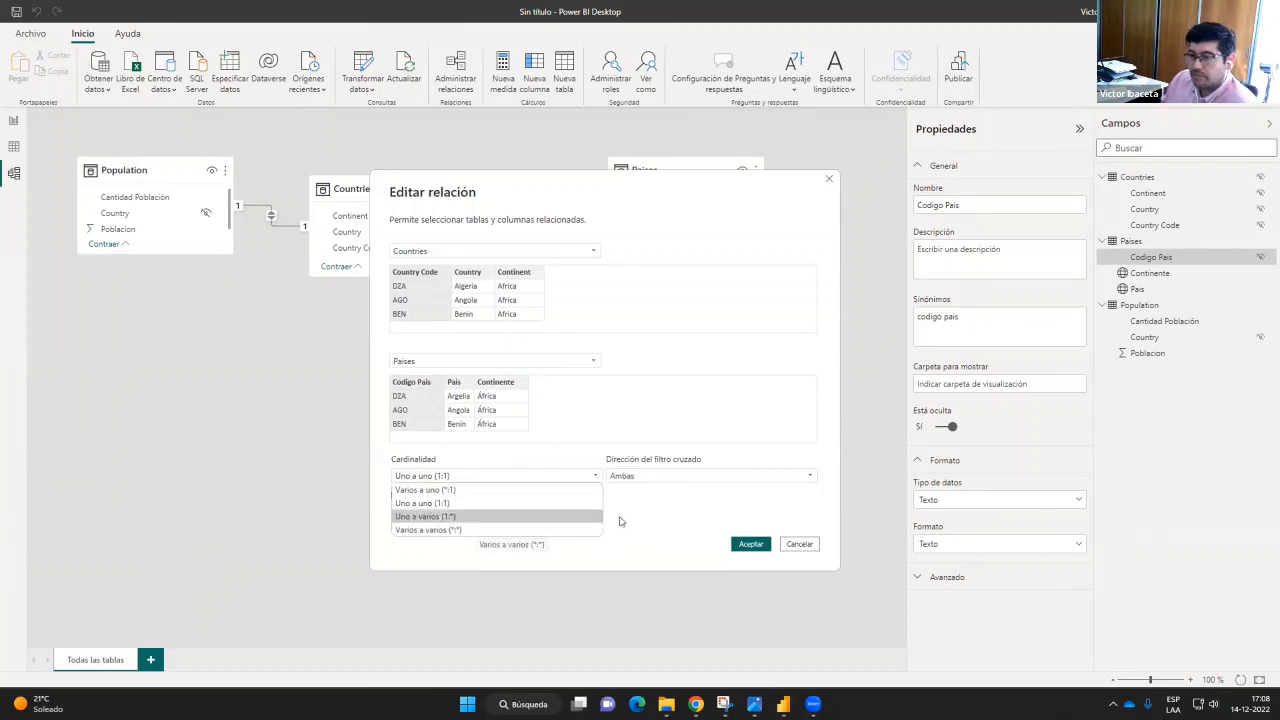
{"action": "left_click", "coordinate": [731, 500]}
{"action": "left_click", "coordinate": [805, 545]}
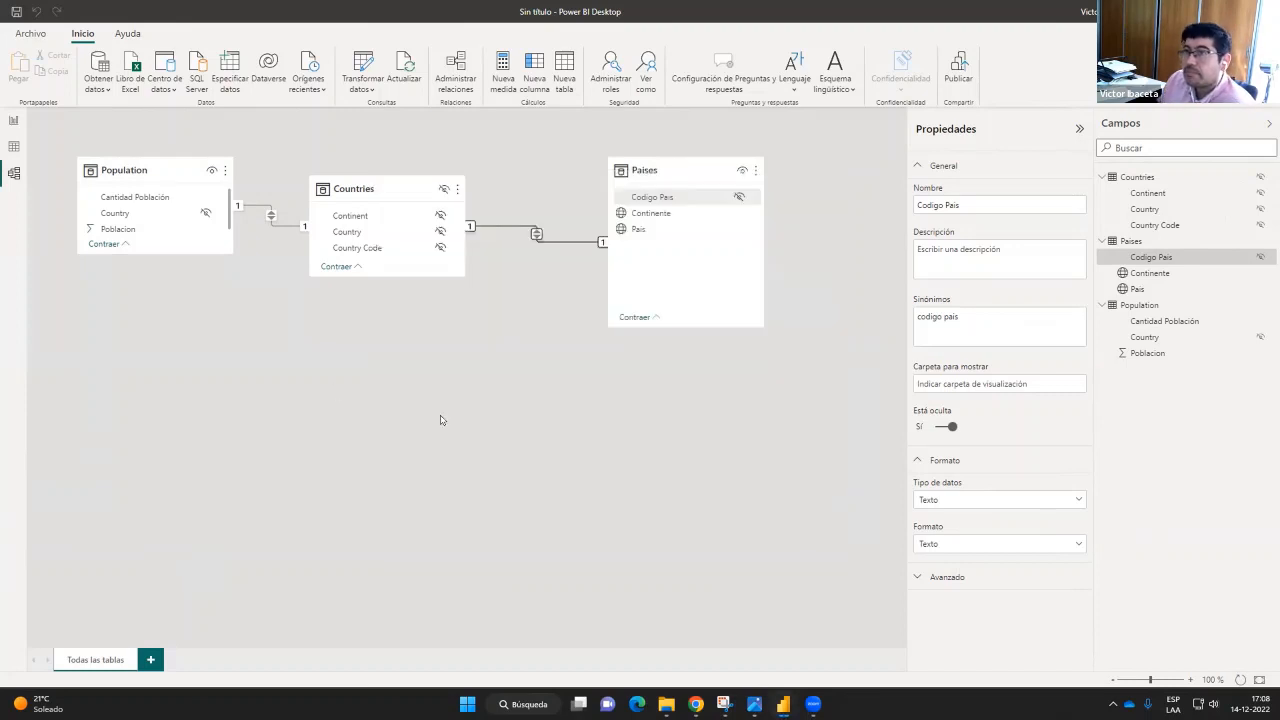
{"action": "left_click", "coordinate": [14, 120]}
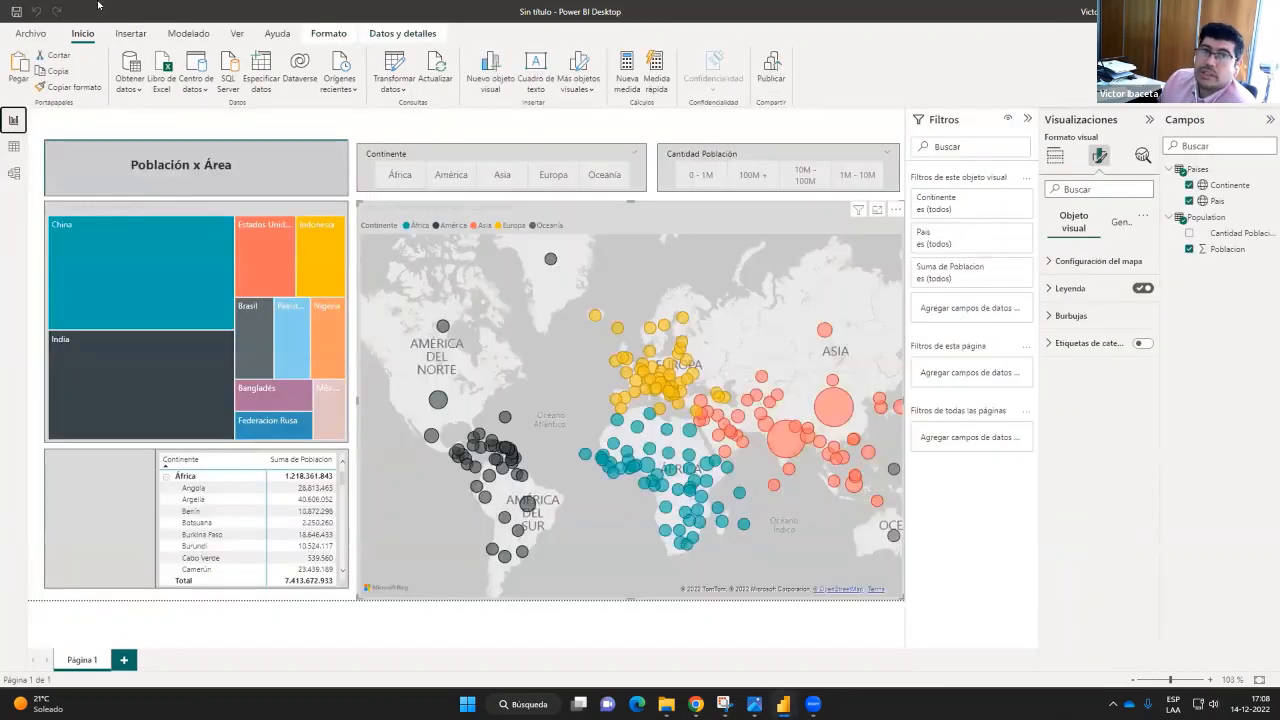
Save the report in the Reporte 1 folder as a Power BI file named EjercicioEnClases3
{"action": "left_click", "coordinate": [15, 12]}
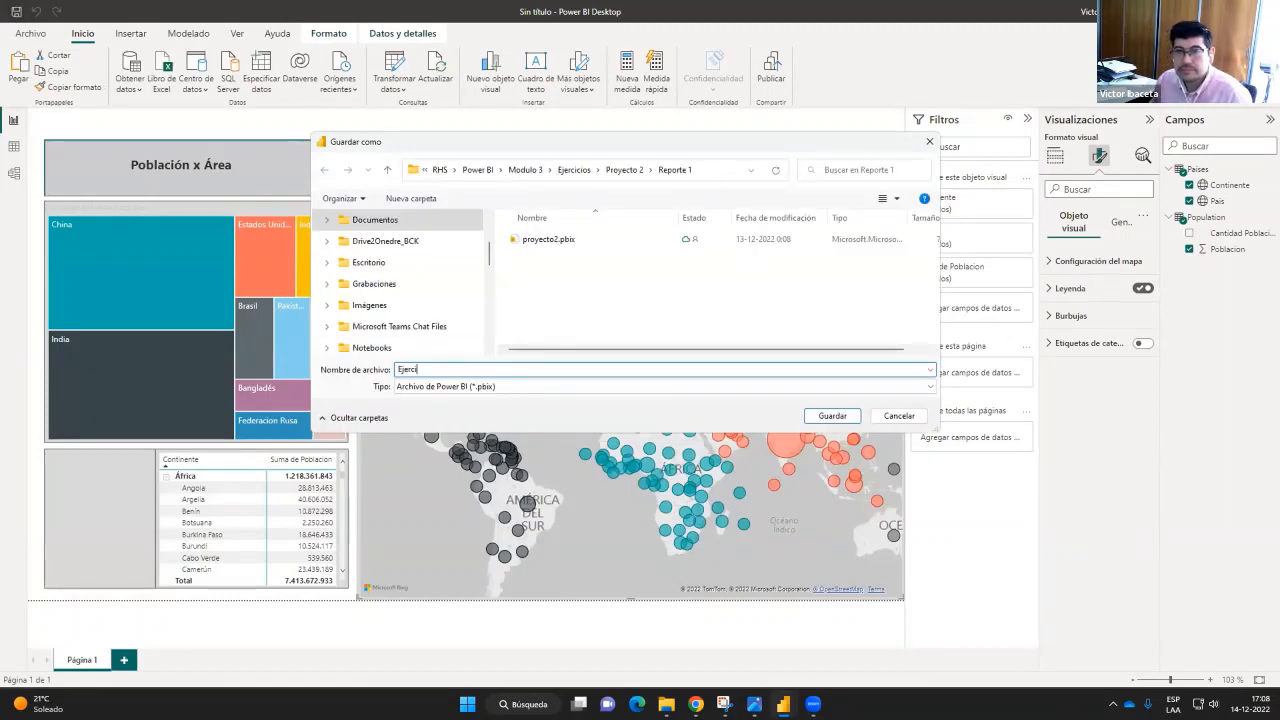
{"action": "type", "text": "Ejercici"}
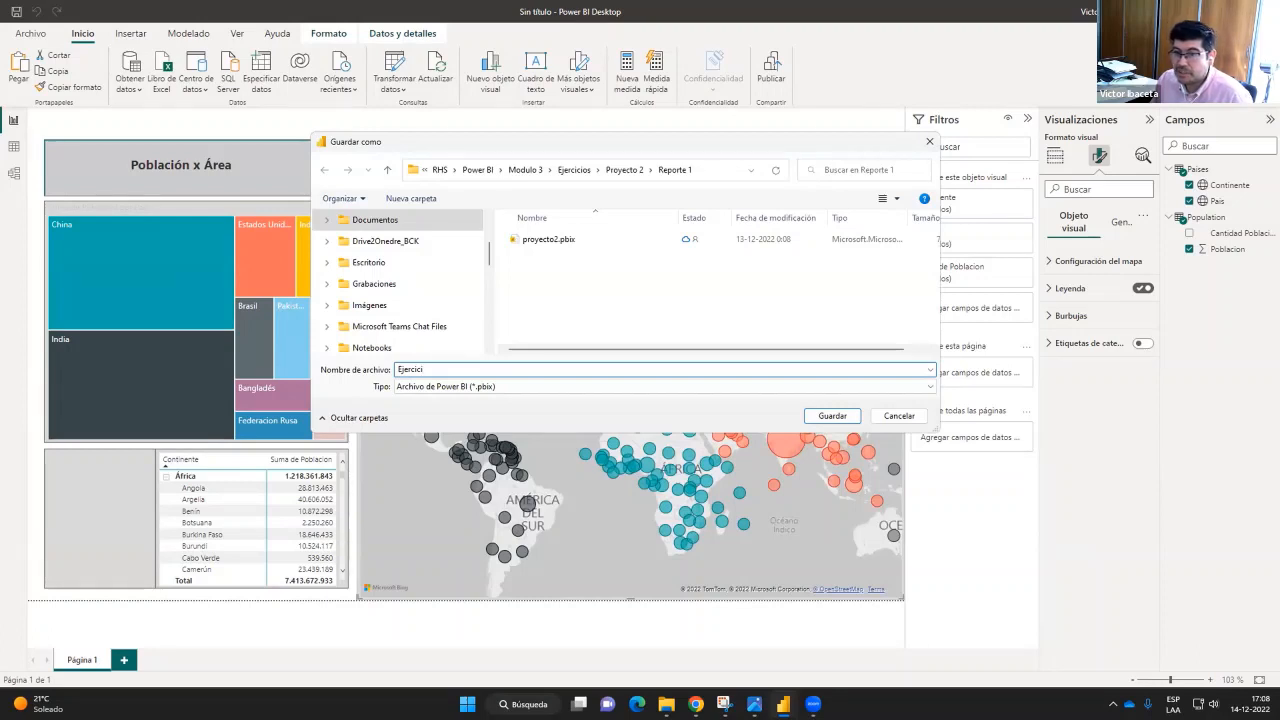
{"action": "type", "text": "o"}
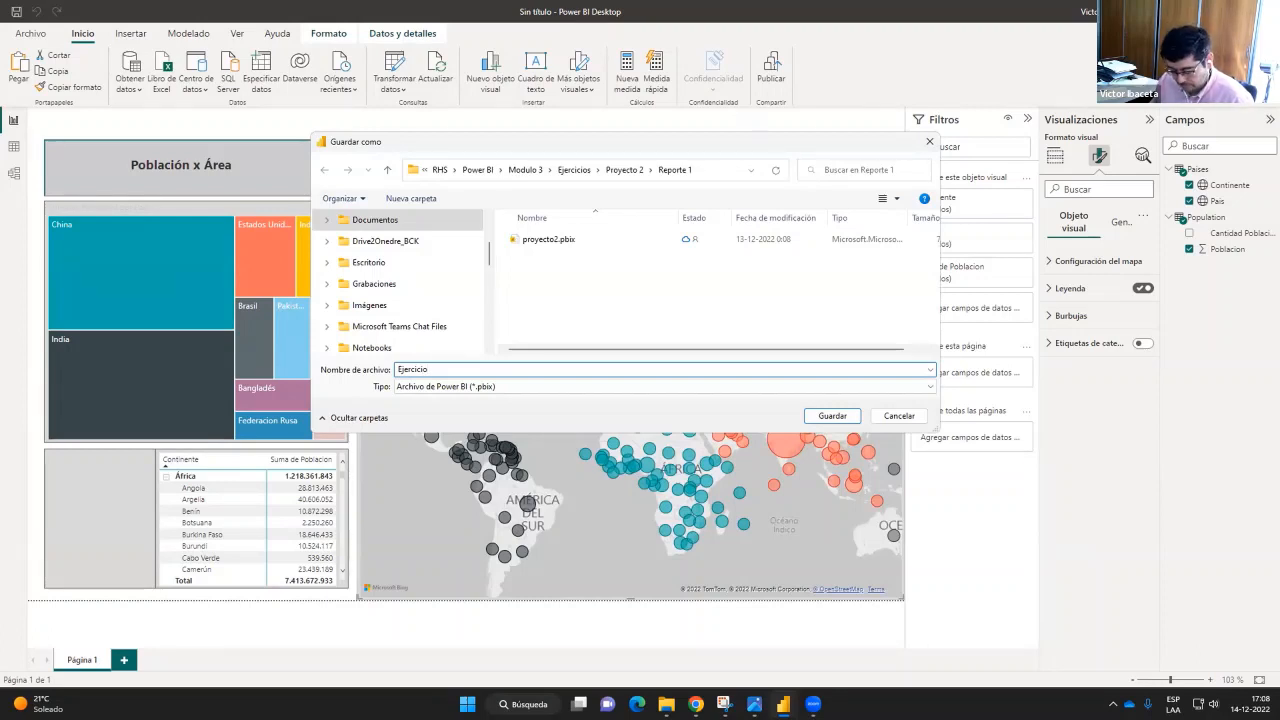
{"action": "type", "text": "En"}
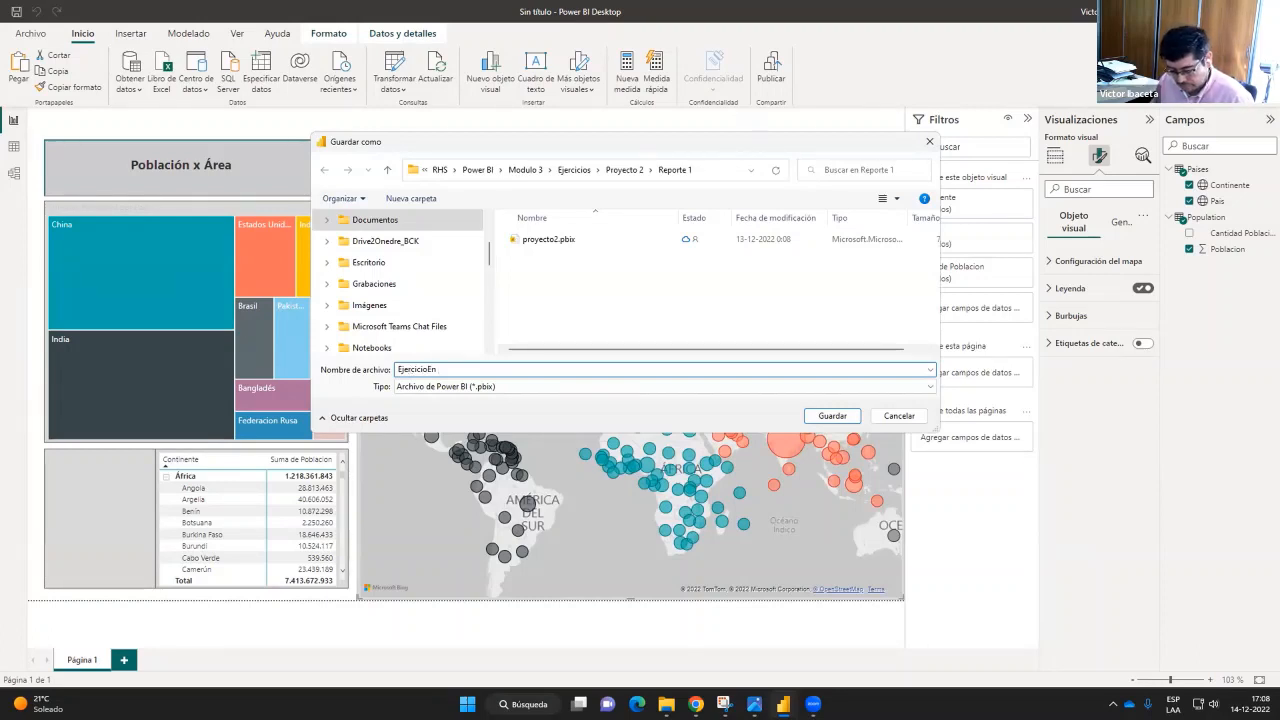
{"action": "type", "text": "Class"}
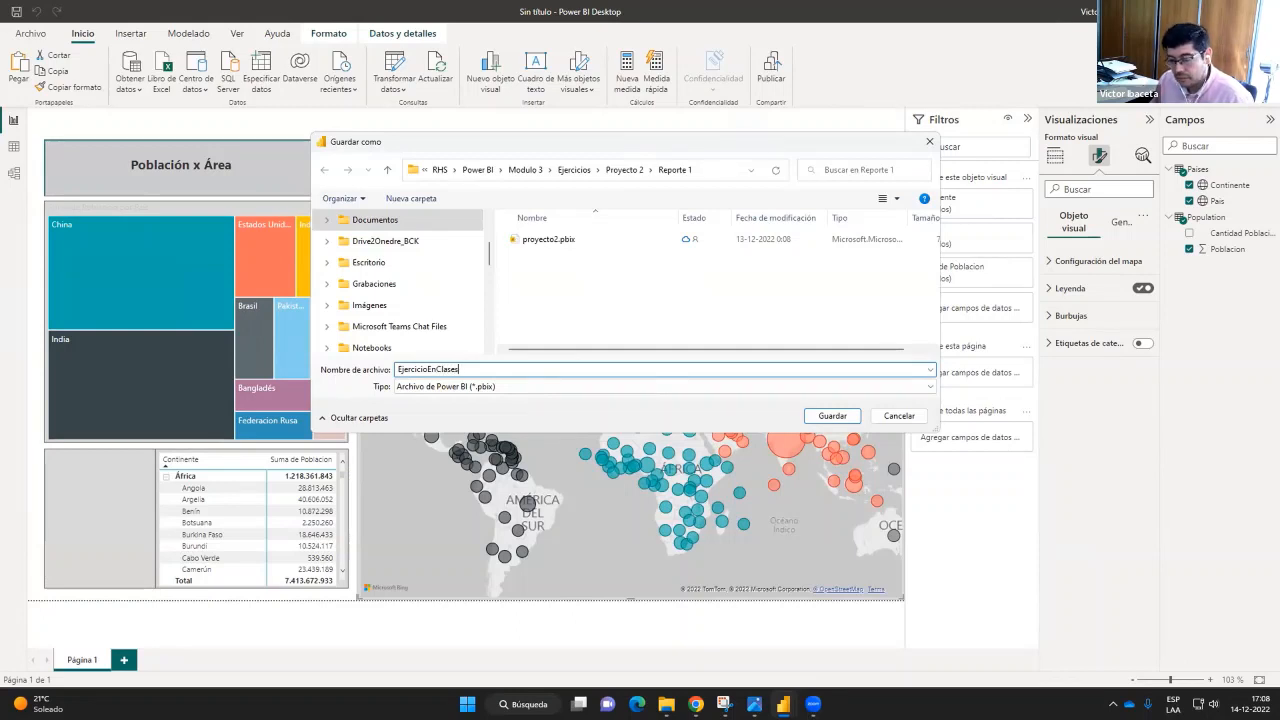
{"action": "key", "text": "BackSpace"}
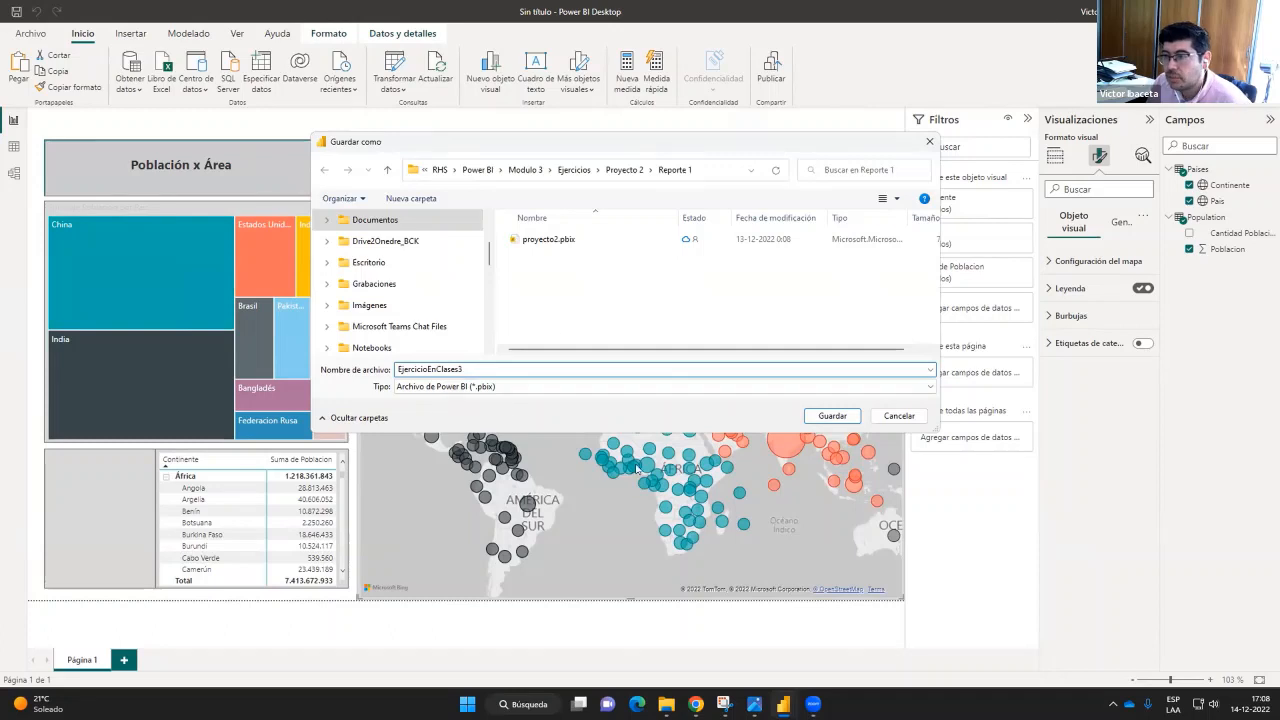
{"action": "left_click", "coordinate": [833, 416]}
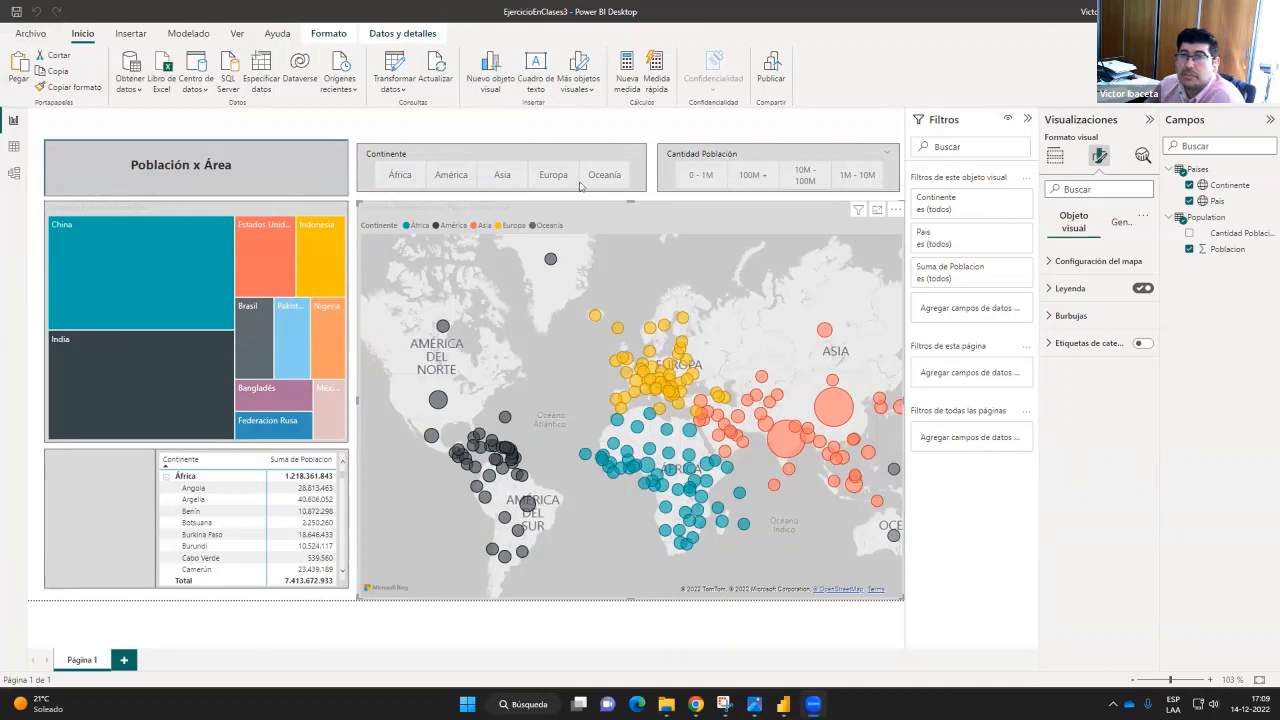
Examine the global security options, including the map and filled map visuals setting, and close the options without changing anything
{"action": "left_click", "coordinate": [36, 37]}
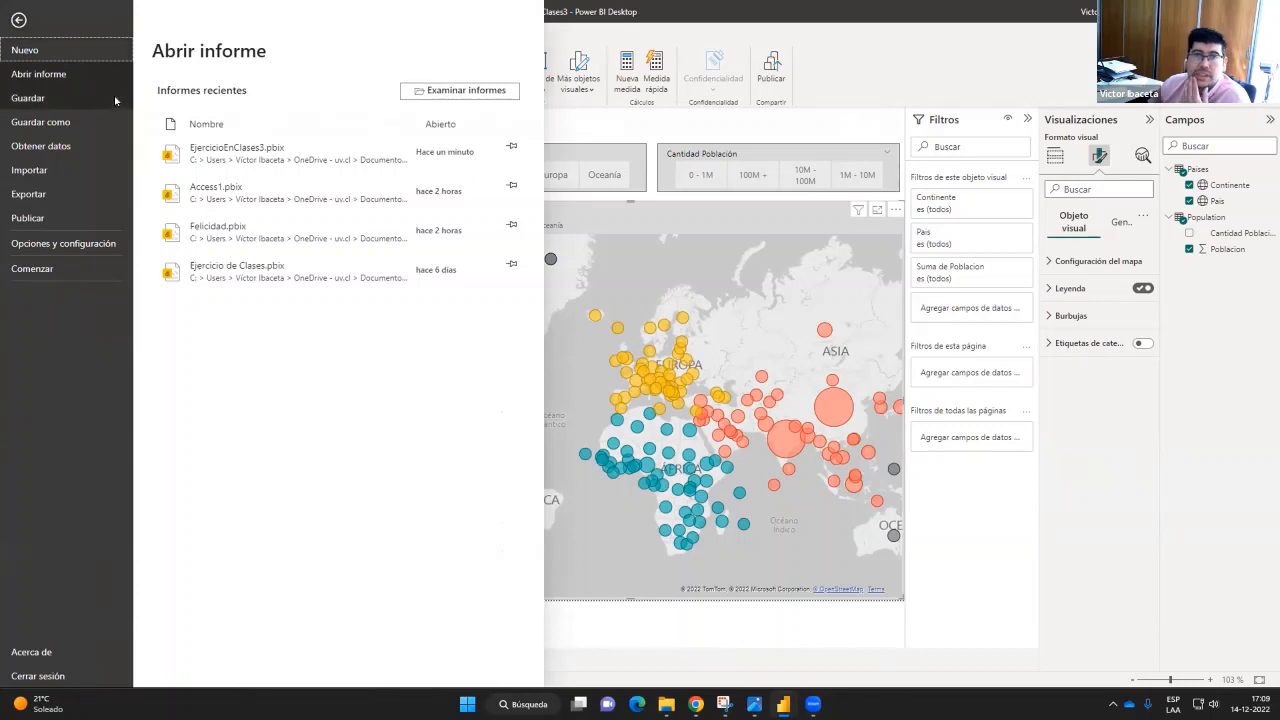
{"action": "left_click", "coordinate": [86, 248]}
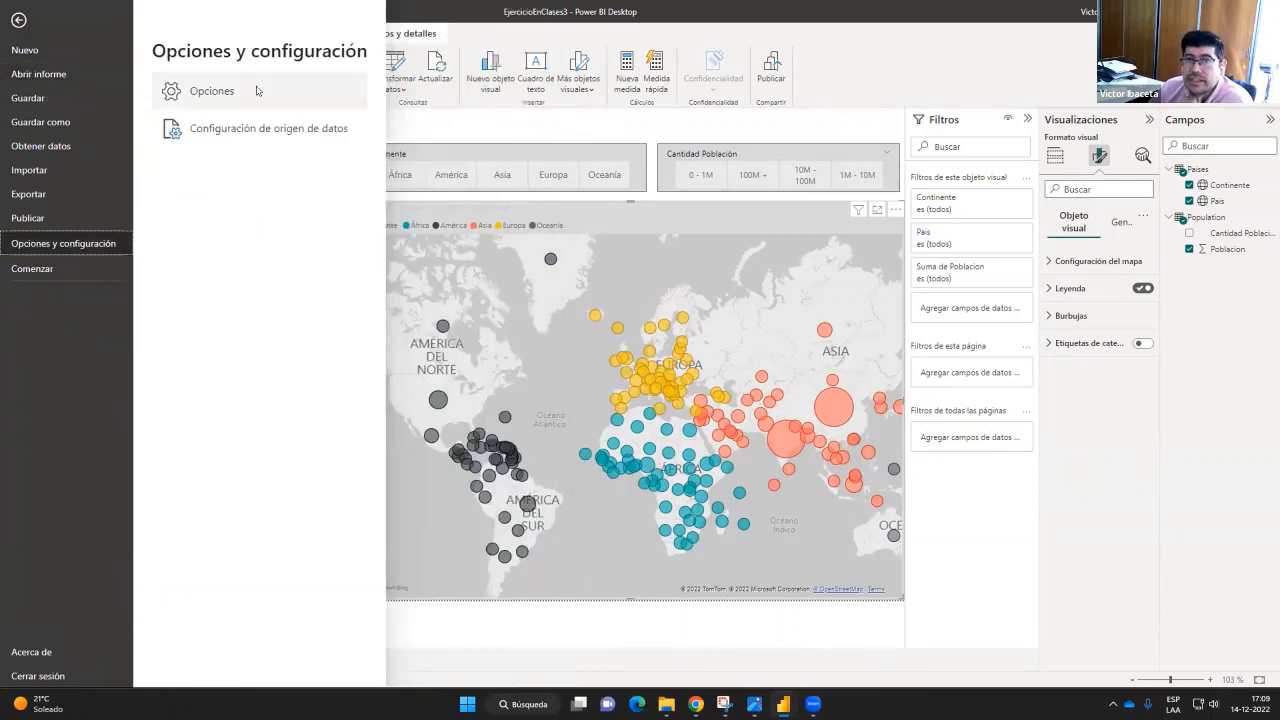
{"action": "key", "text": "Escape"}
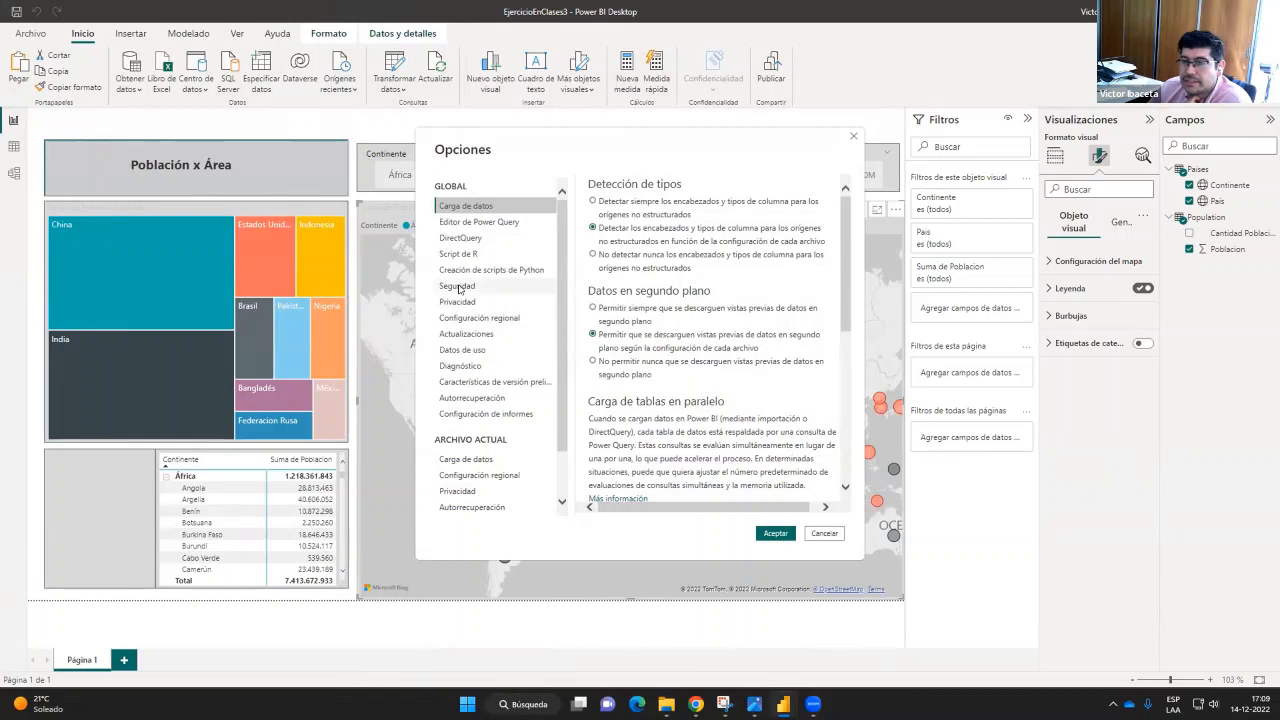
{"action": "left_click", "coordinate": [457, 286]}
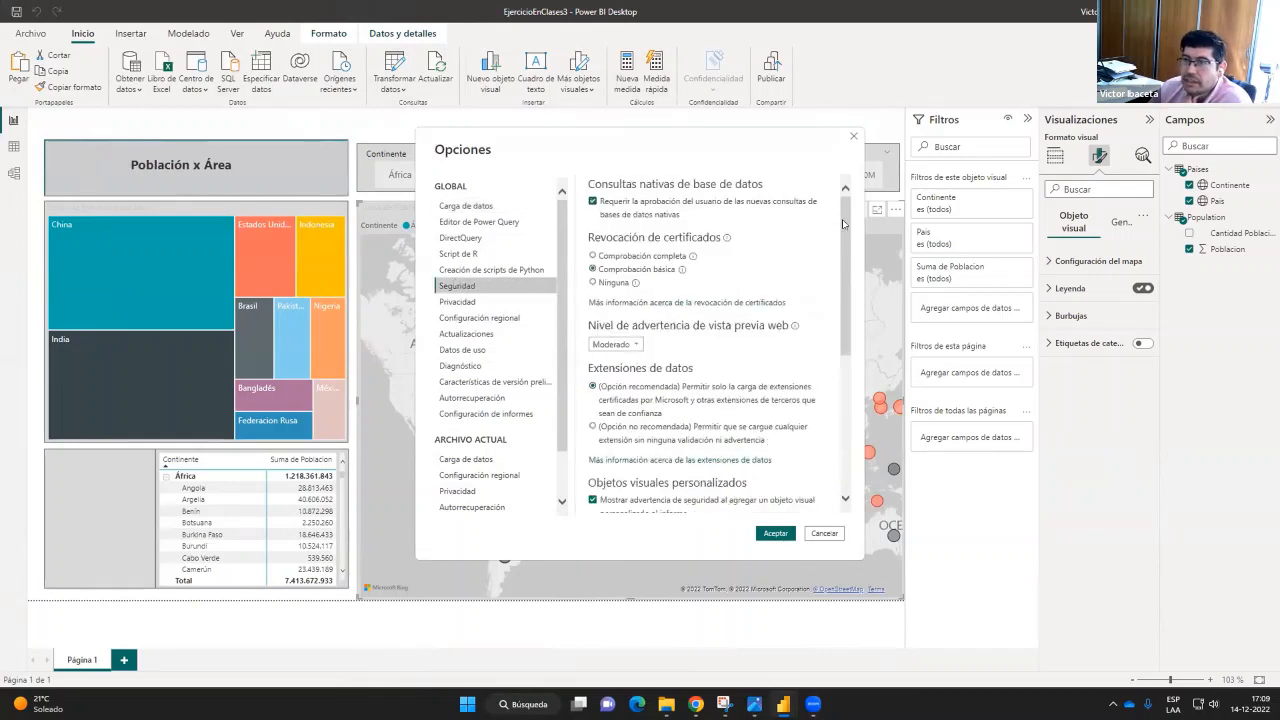
{"action": "left_click_drag", "start_coordinate": [842, 219], "coordinate": [848, 370]}
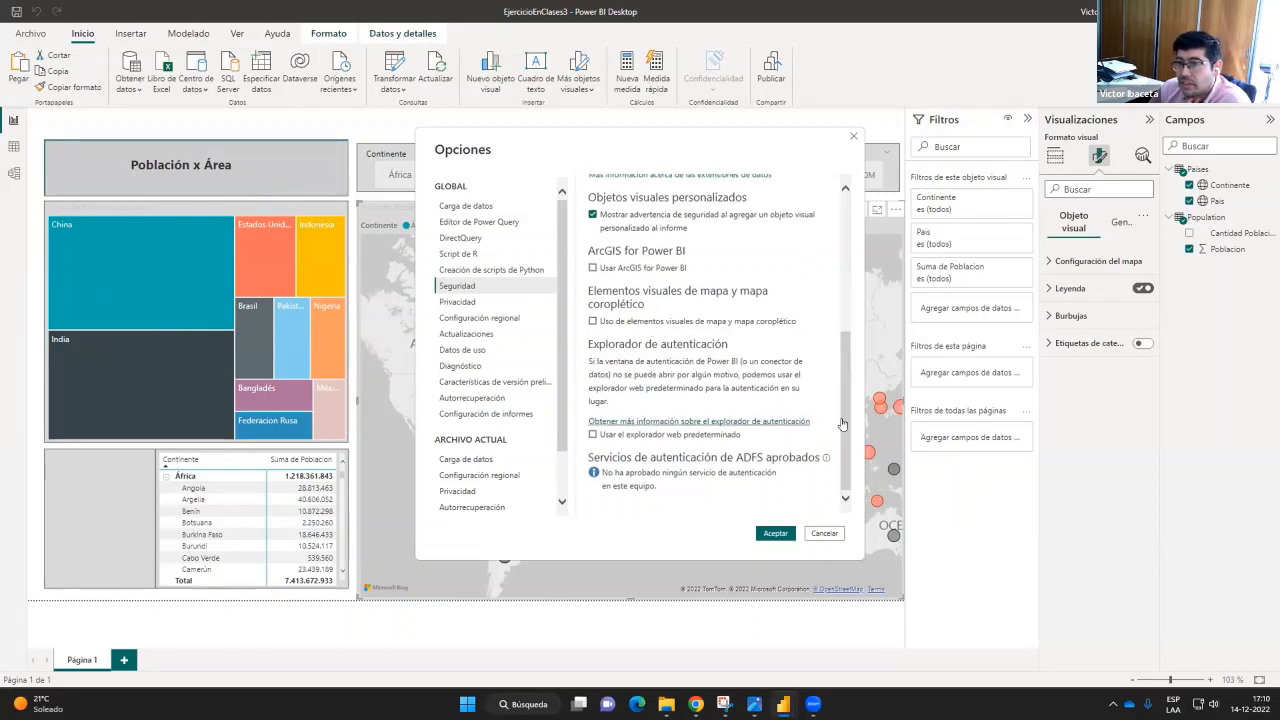
{"action": "left_click_drag", "start_coordinate": [839, 462], "coordinate": [687, 357]}
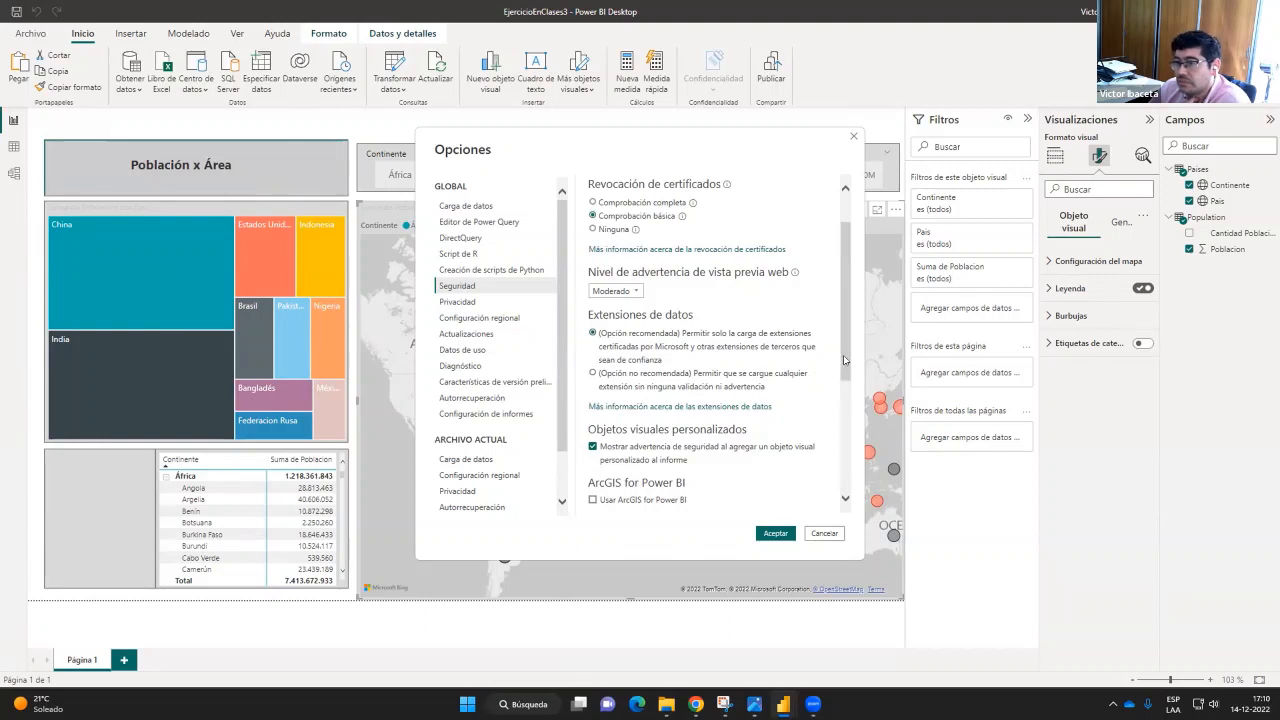
{"action": "scroll", "coordinate": [845, 352], "scroll_direction": "up", "scroll_amount": 2}
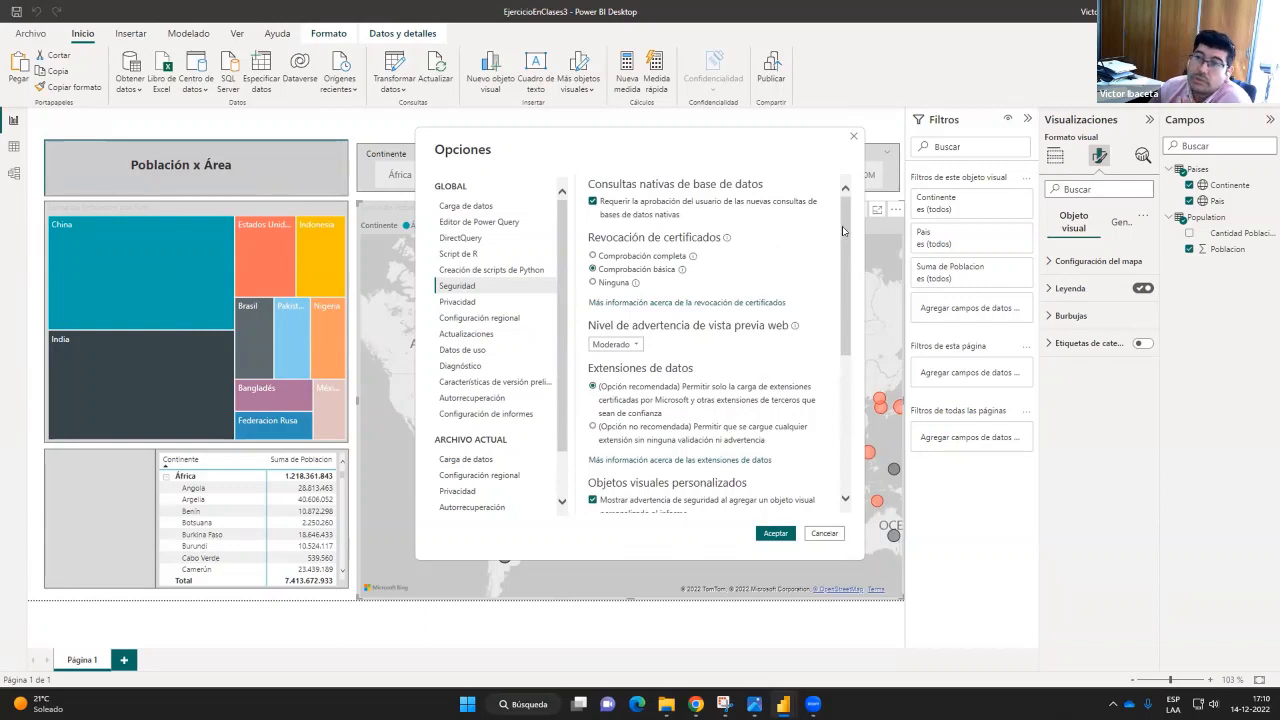
{"action": "left_click_drag", "start_coordinate": [842, 226], "coordinate": [844, 234]}
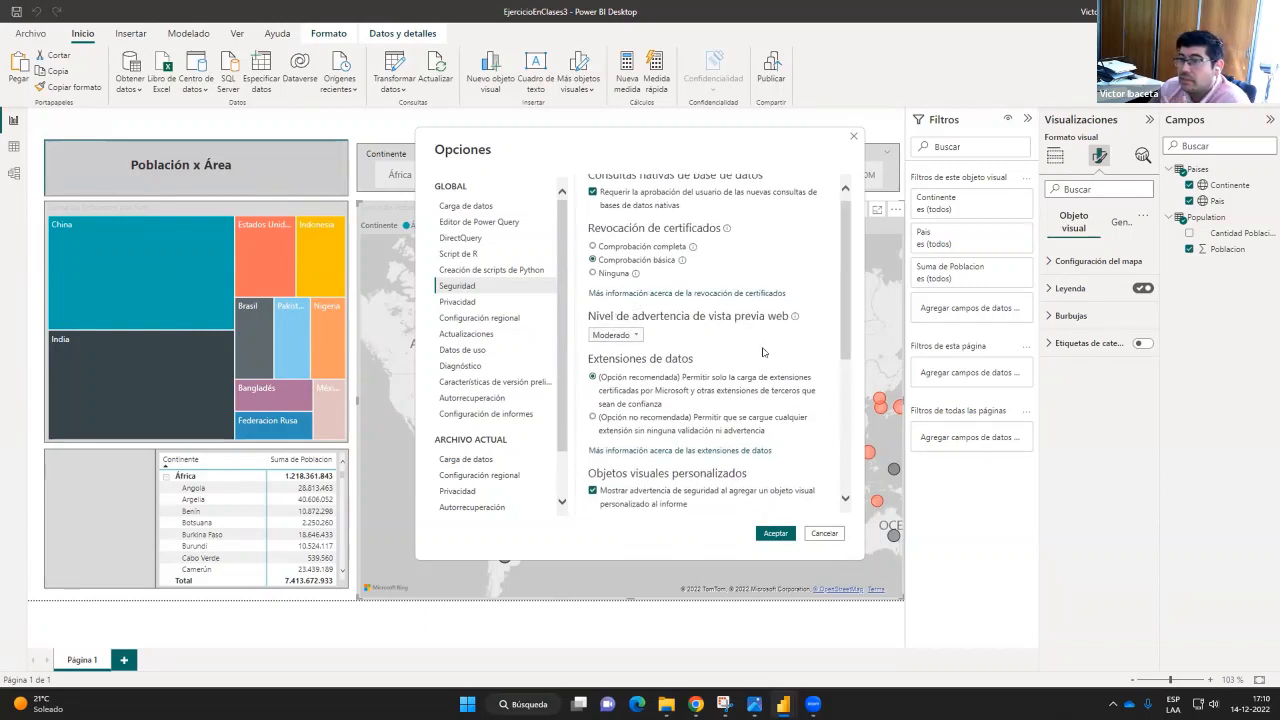
{"action": "left_click_drag", "start_coordinate": [843, 276], "coordinate": [844, 406]}
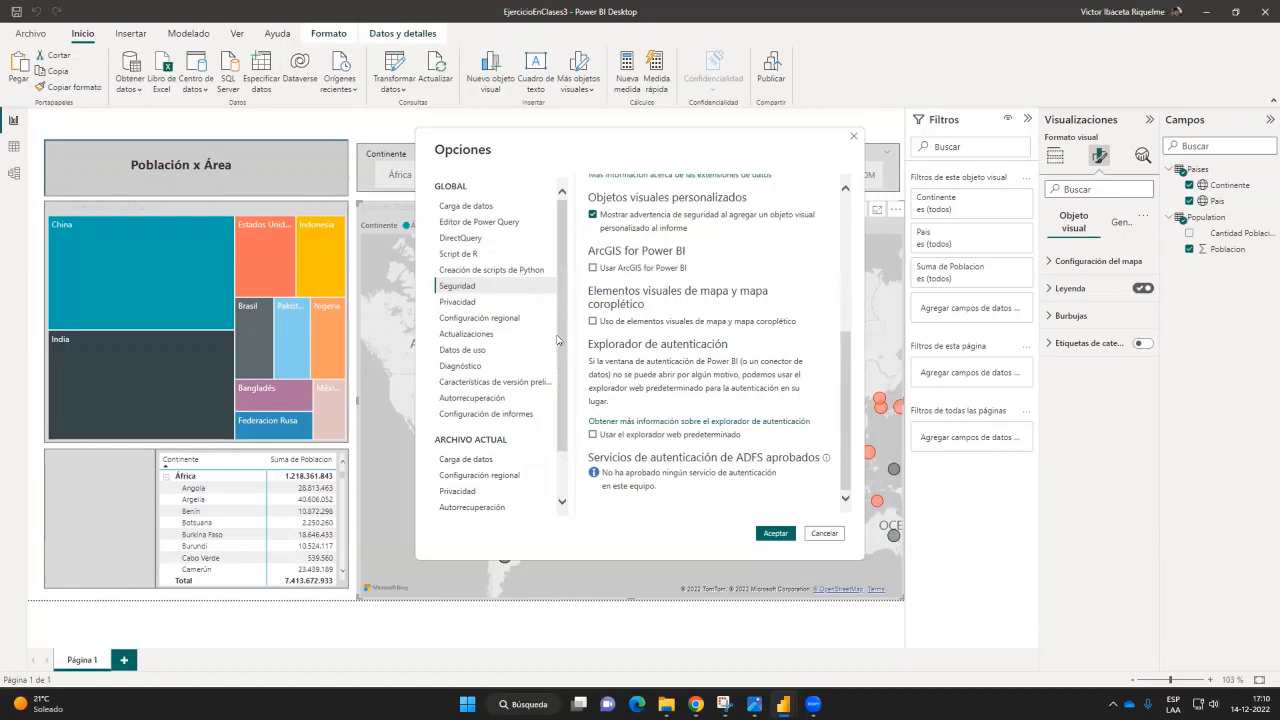
{"action": "left_click_drag", "start_coordinate": [850, 395], "coordinate": [860, 241]}
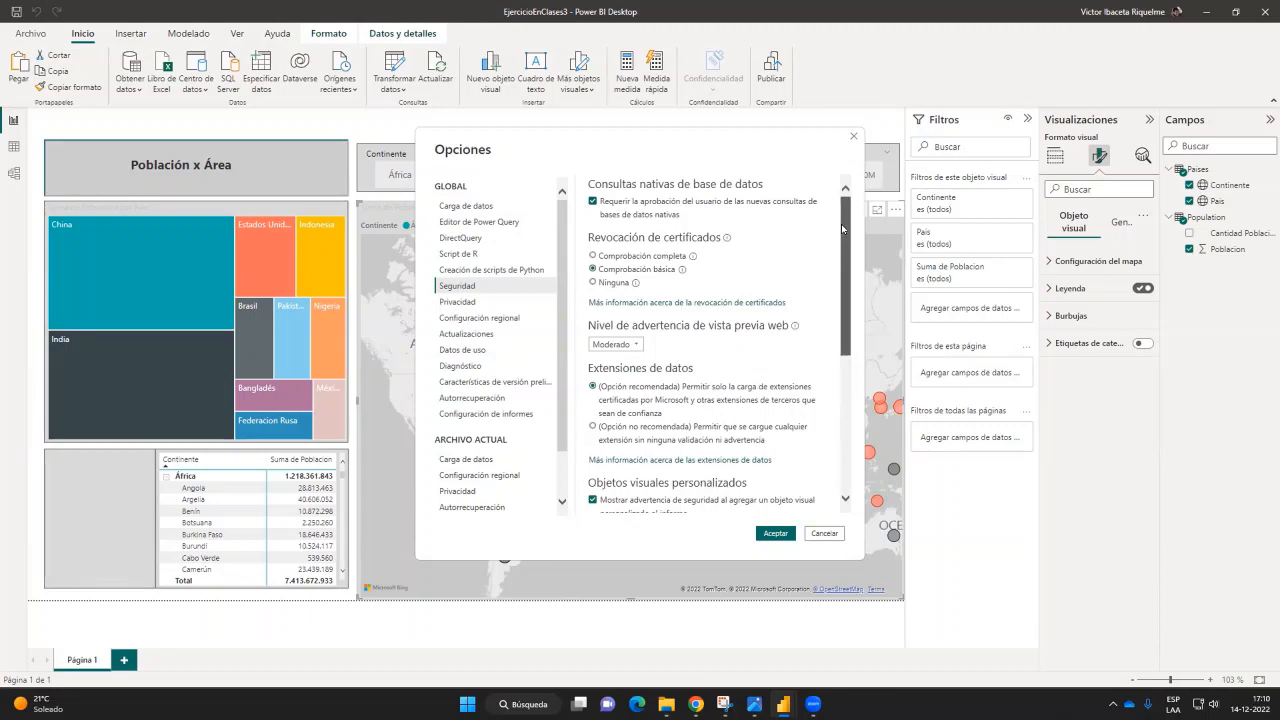
{"action": "left_click_drag", "start_coordinate": [841, 224], "coordinate": [857, 357]}
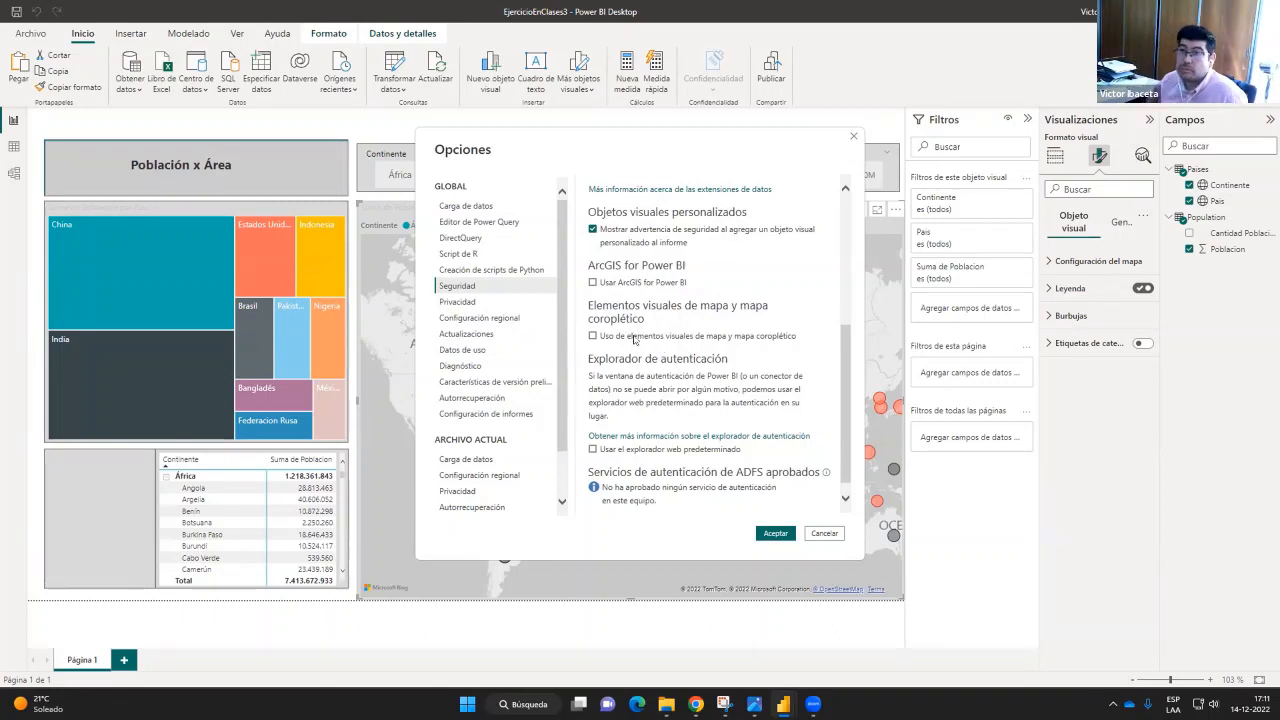
{"action": "left_click_drag", "start_coordinate": [844, 330], "coordinate": [850, 234]}
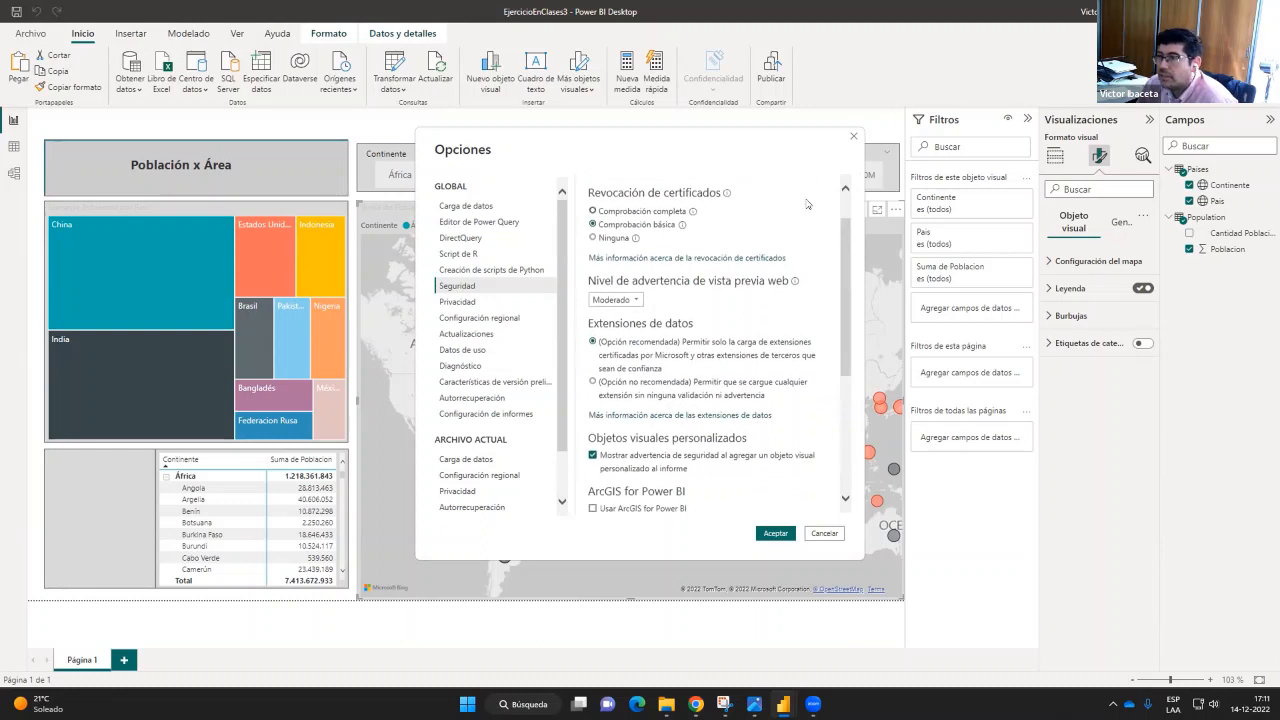
{"action": "left_click", "coordinate": [853, 136]}
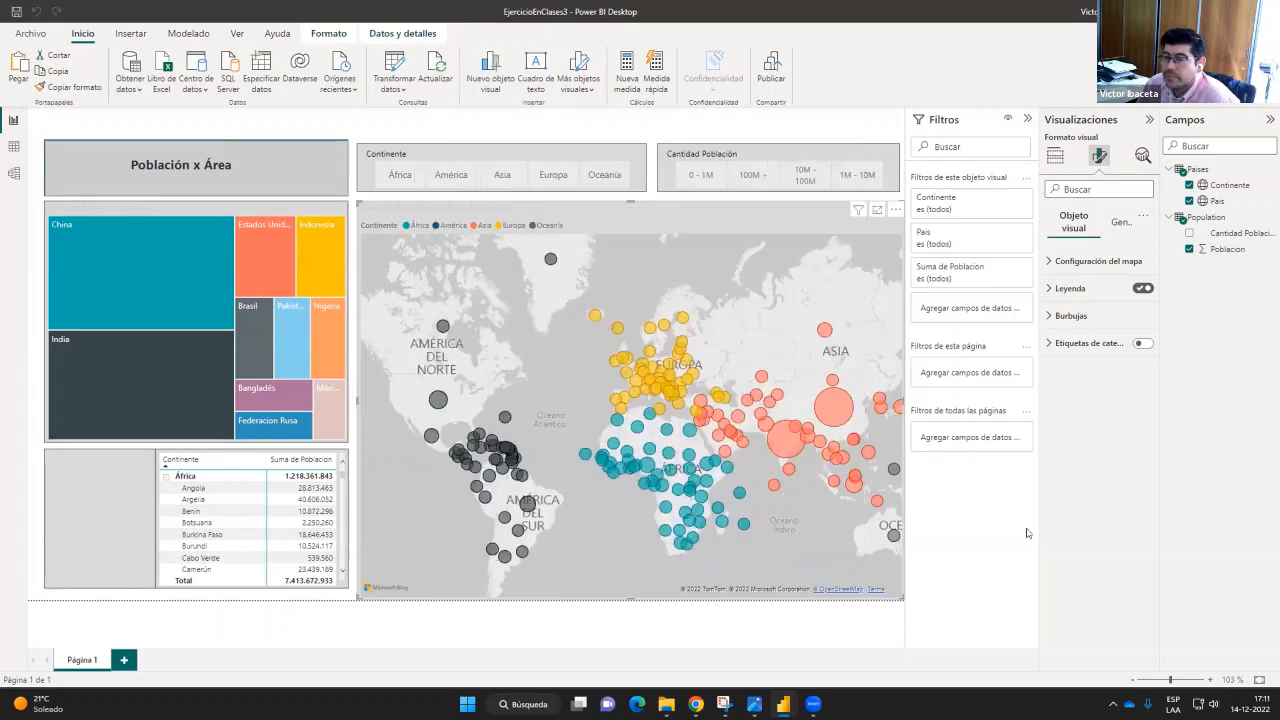